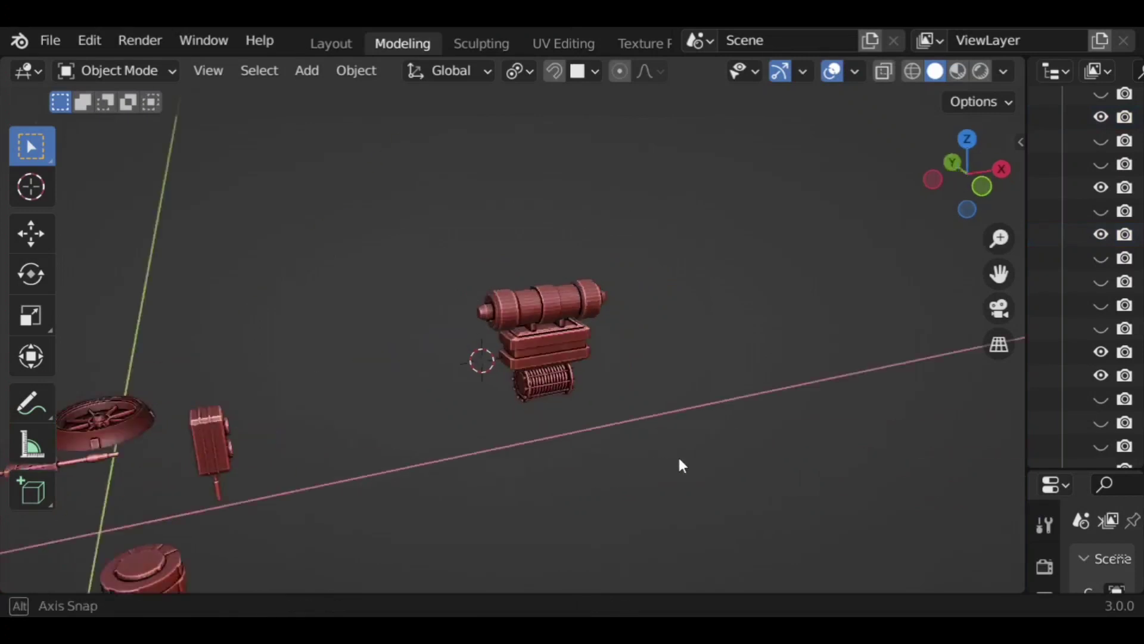
Step: Add a torus mesh beside the machine parts and rotate it 90° about the X axis
{"action": "left_click", "coordinate": [307, 70]}
{"action": "mouse_move", "coordinate": [359, 106]}
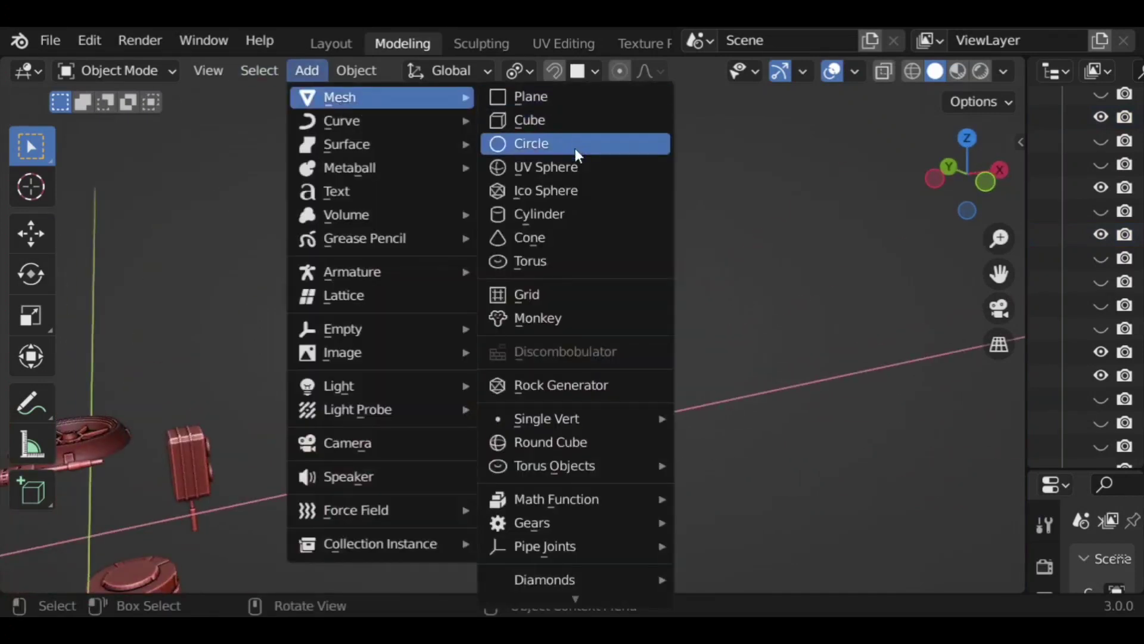
{"action": "left_click", "coordinate": [551, 261]}
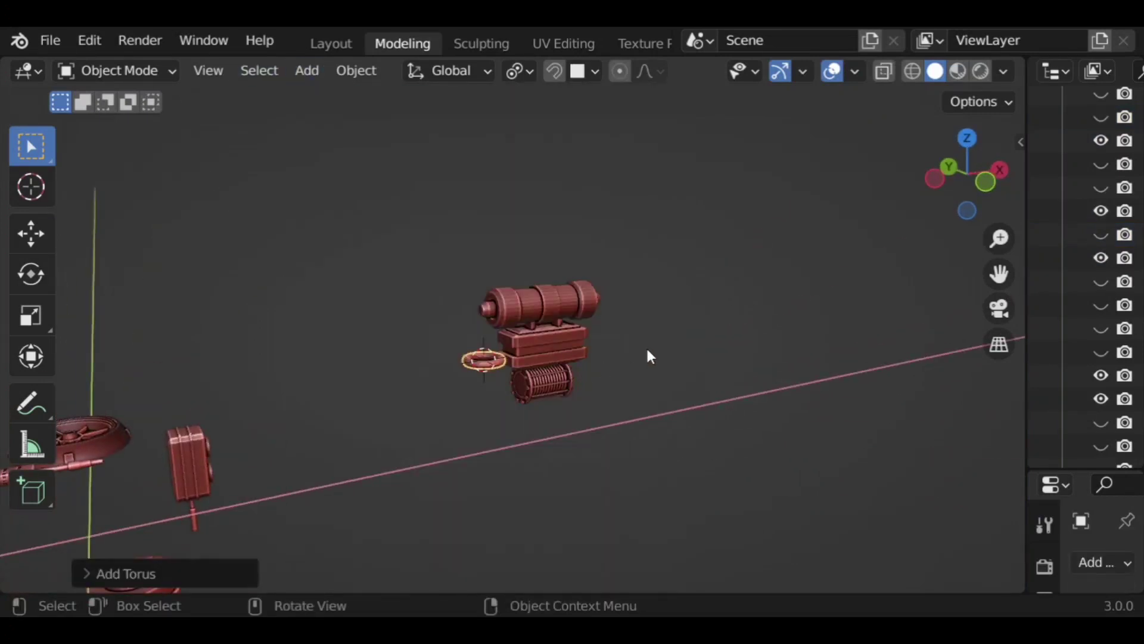
{"action": "type", "text": "rx90"}
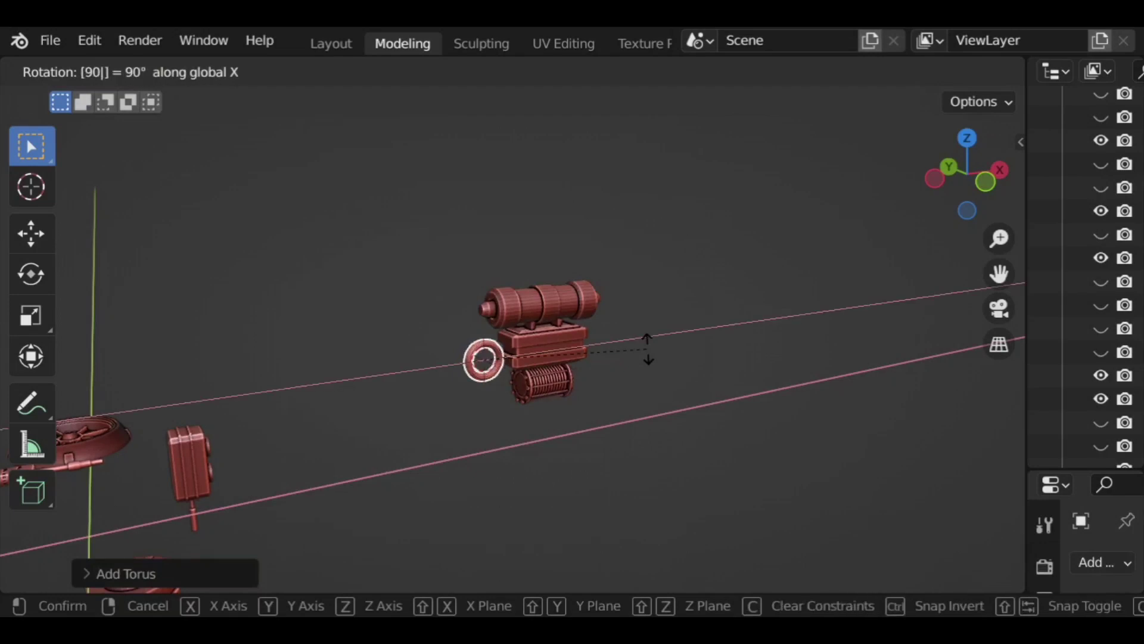
{"action": "key", "text": "Return"}
{"action": "key", "text": "KP_Decimal"}
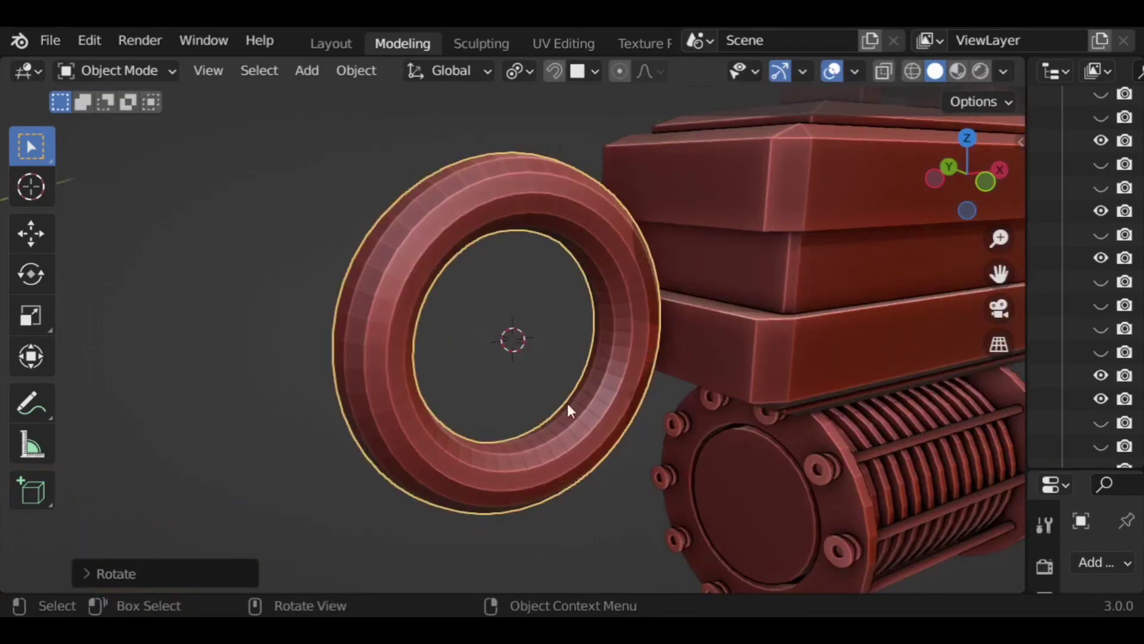
Step: Duplicate the torus's inner face loop in place and scale the copy down to a smaller concentric ring
{"action": "key", "text": "Tab"}
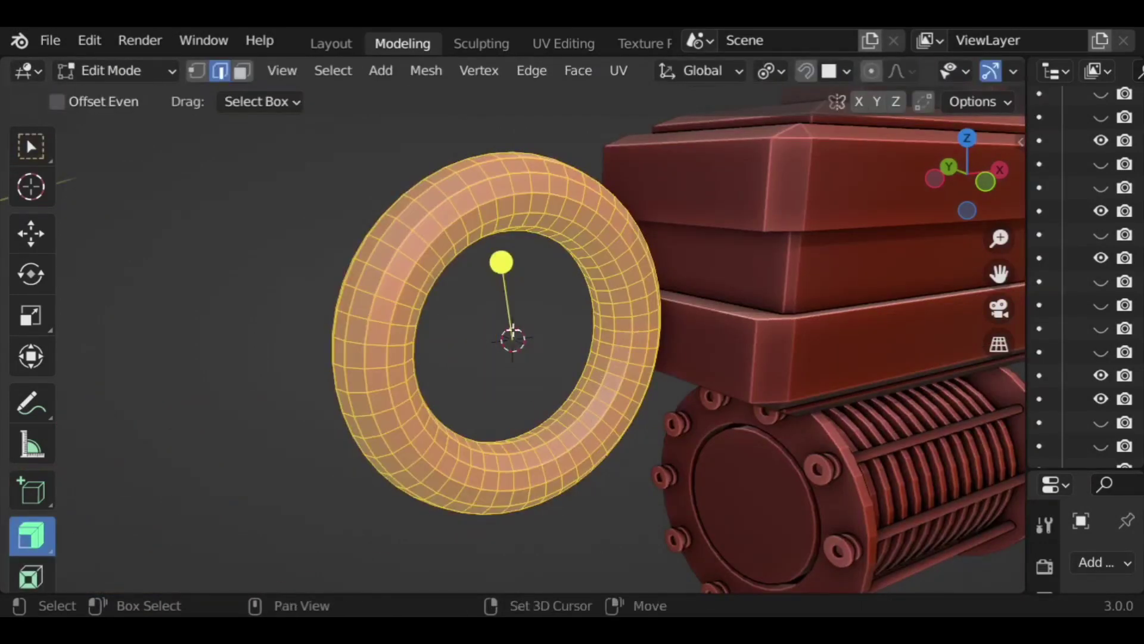
{"action": "middle_click_drag", "start_coordinate": [513, 331], "coordinate": [457, 332], "text": "shift"}
{"action": "scroll", "coordinate": [441, 335], "scroll_direction": "up", "scroll_amount": 1}
{"action": "left_click", "coordinate": [242, 71]}
{"action": "left_click", "coordinate": [492, 325]}
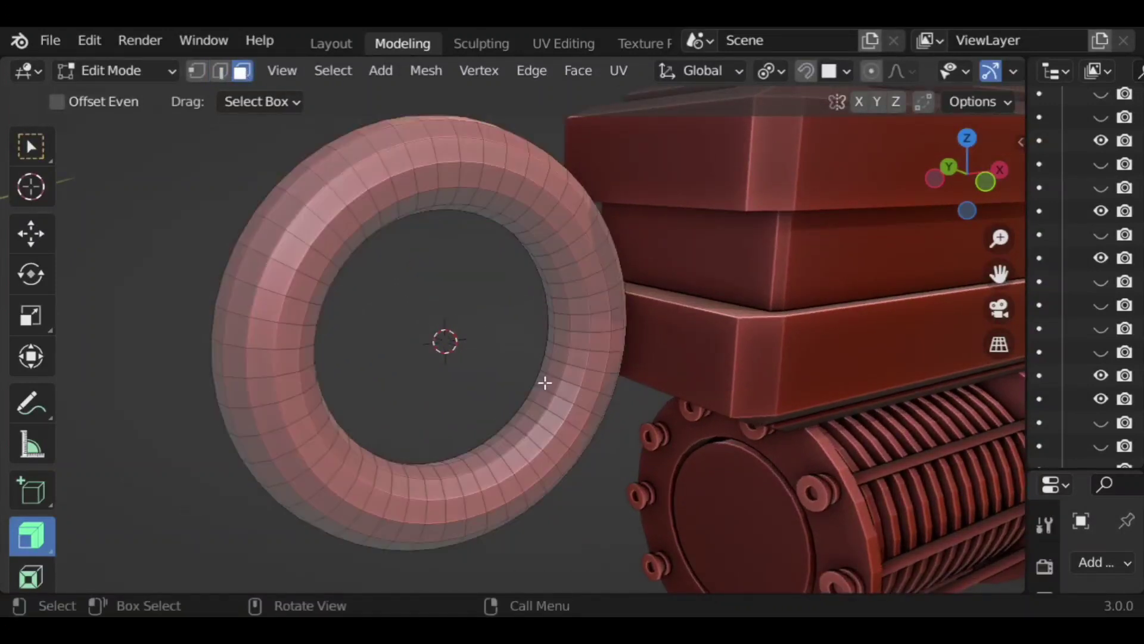
{"action": "left_click", "coordinate": [555, 374], "text": "alt"}
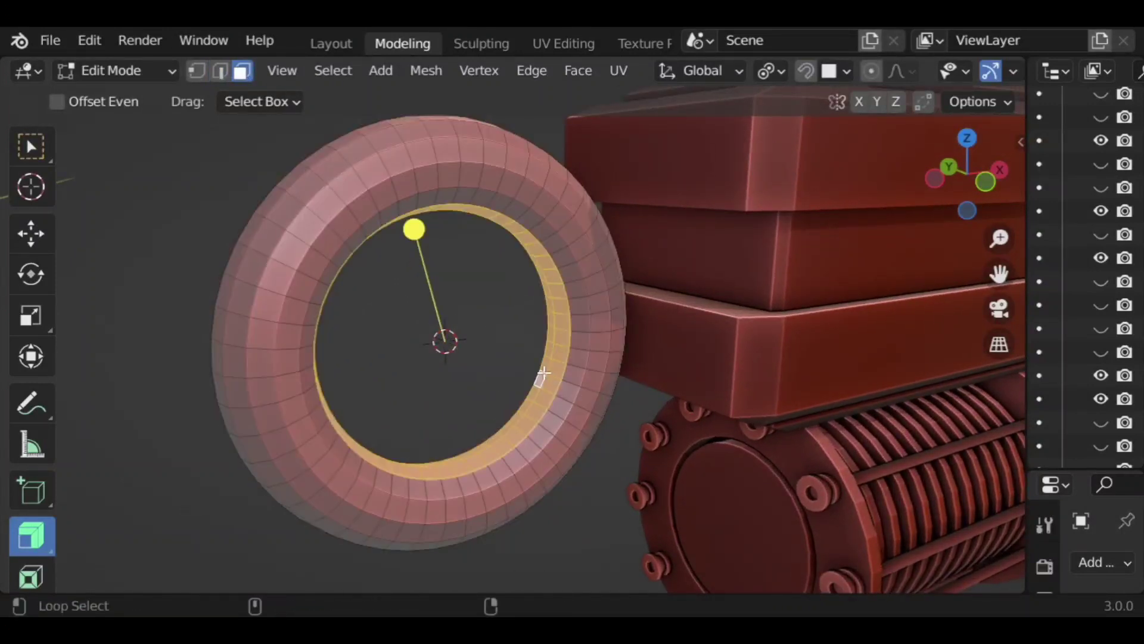
{"action": "key", "text": "shift+d"}
{"action": "right_click", "coordinate": [728, 337]}
{"action": "key", "text": "s"}
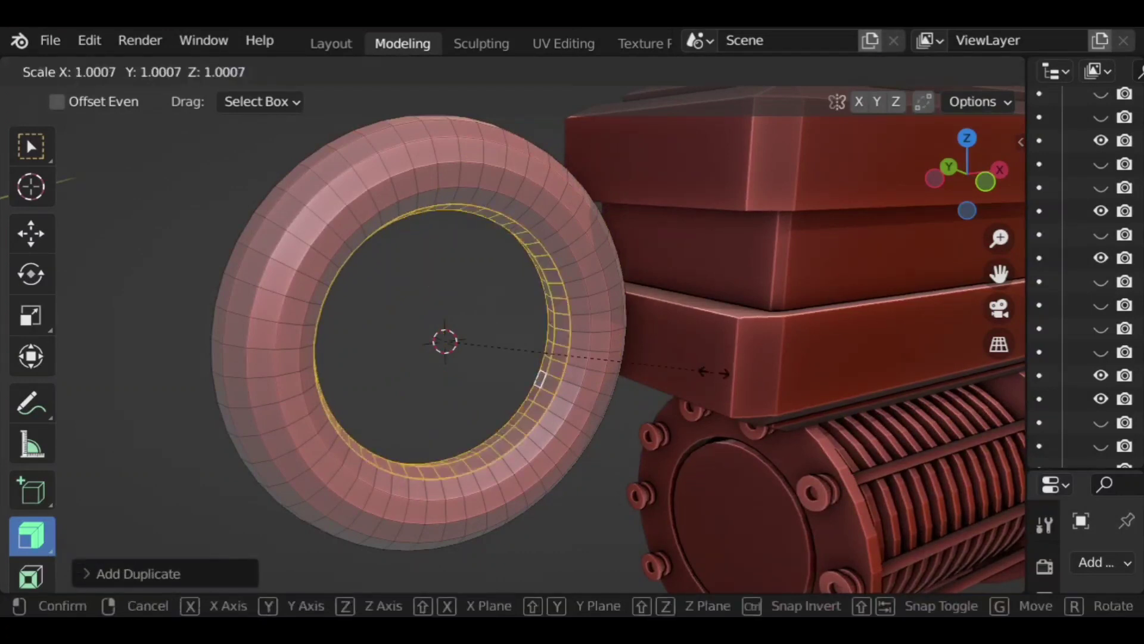
{"action": "left_click", "coordinate": [594, 347]}
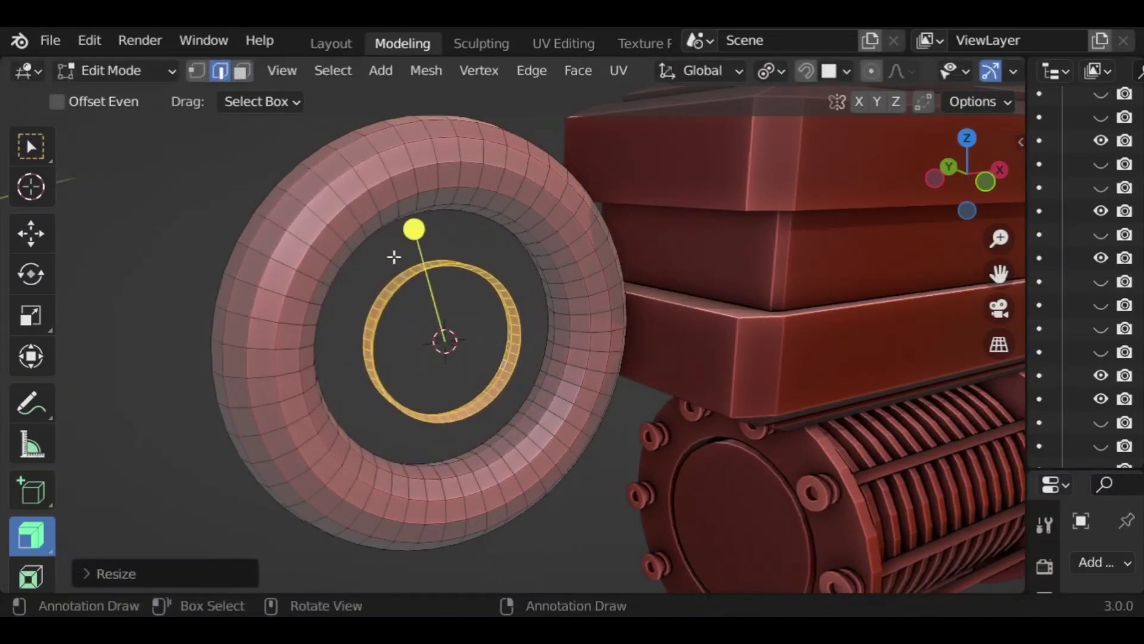
Step: Scale the small ring's middle edge loop to flatten the band
{"action": "middle_click_drag", "start_coordinate": [396, 255], "coordinate": [418, 280]}
{"action": "scroll", "coordinate": [393, 306], "scroll_direction": "up", "scroll_amount": 2}
{"action": "left_click", "coordinate": [323, 301], "text": "alt"}
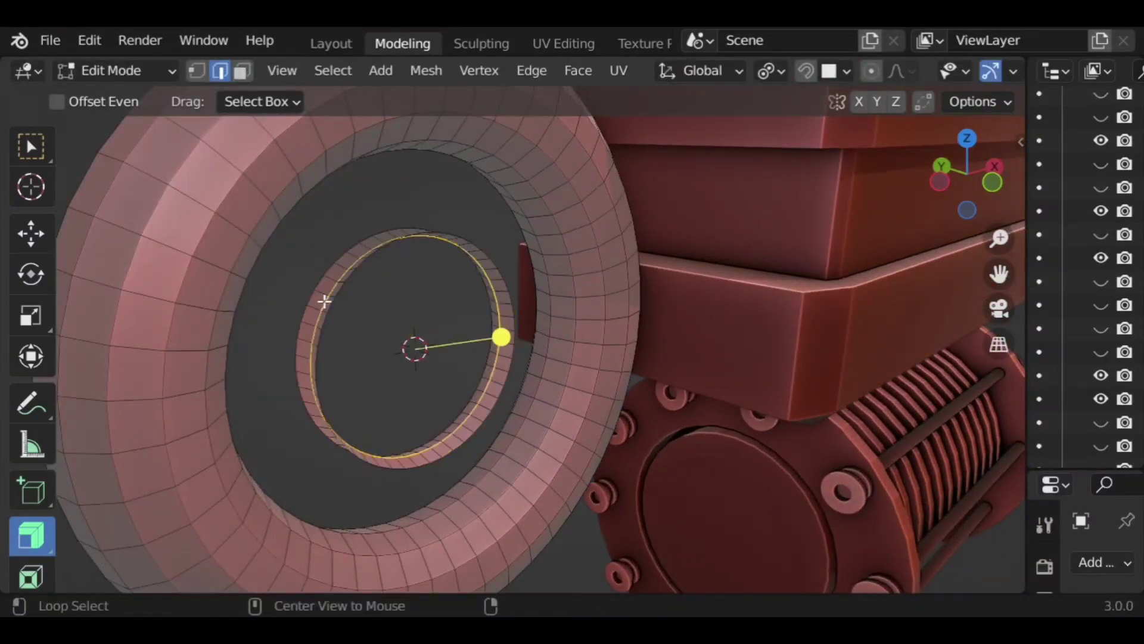
{"action": "key", "text": "s"}
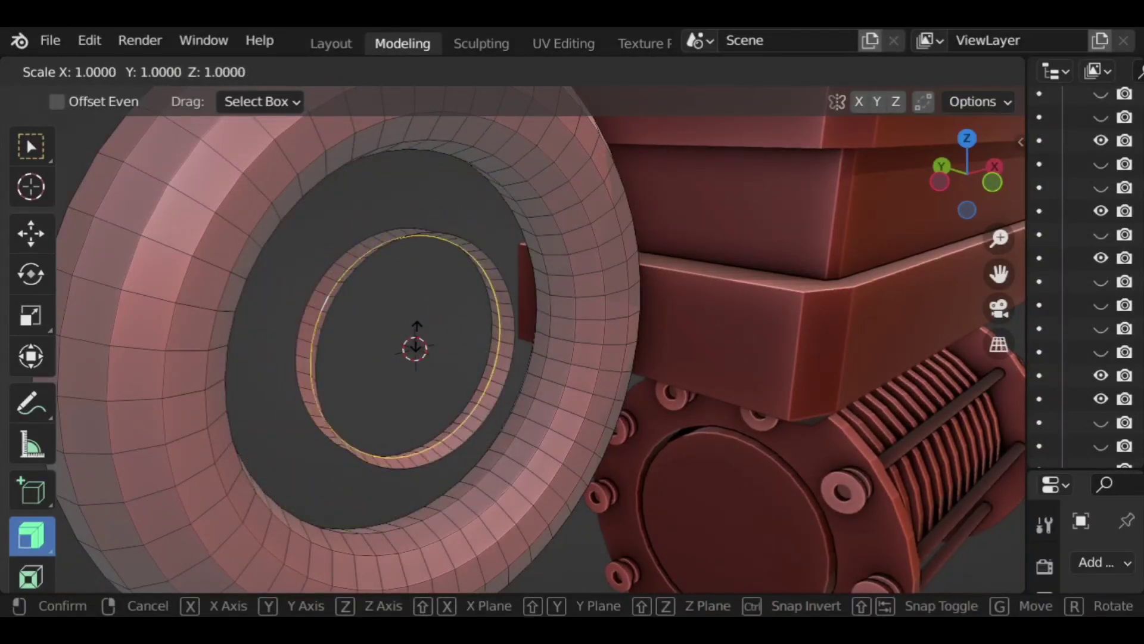
{"action": "left_click", "coordinate": [417, 337]}
Step: Select the whole small ring and extrude it outward along its normals by about 0.045 m
{"action": "middle_click_drag", "start_coordinate": [391, 347], "coordinate": [296, 161]}
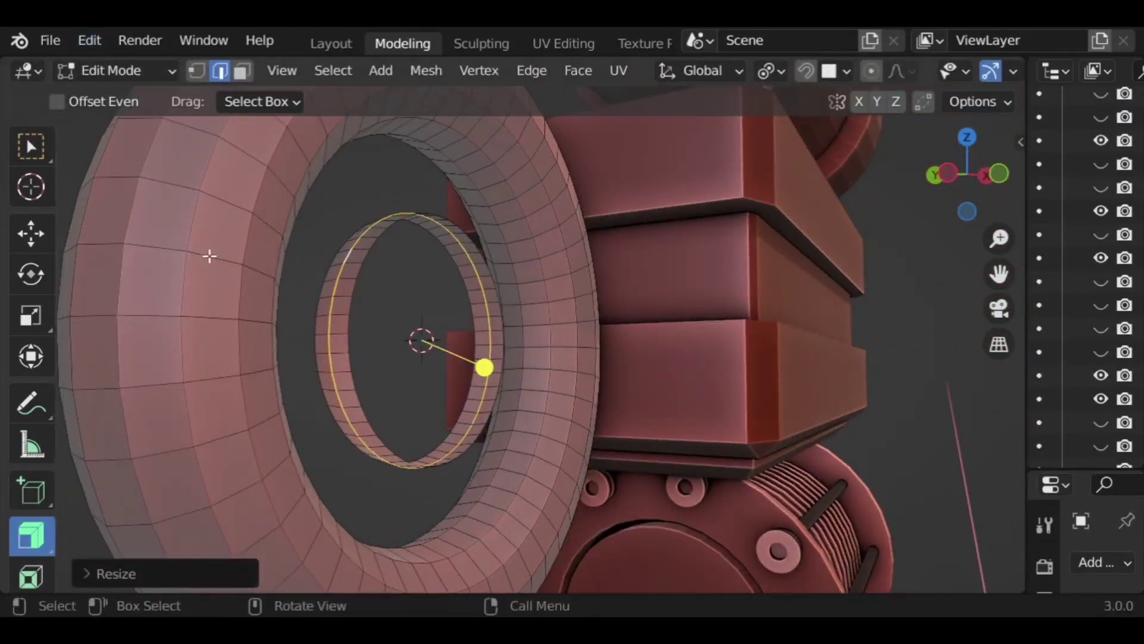
{"action": "left_click", "coordinate": [241, 72]}
{"action": "middle_click_drag", "start_coordinate": [418, 337], "coordinate": [383, 350]}
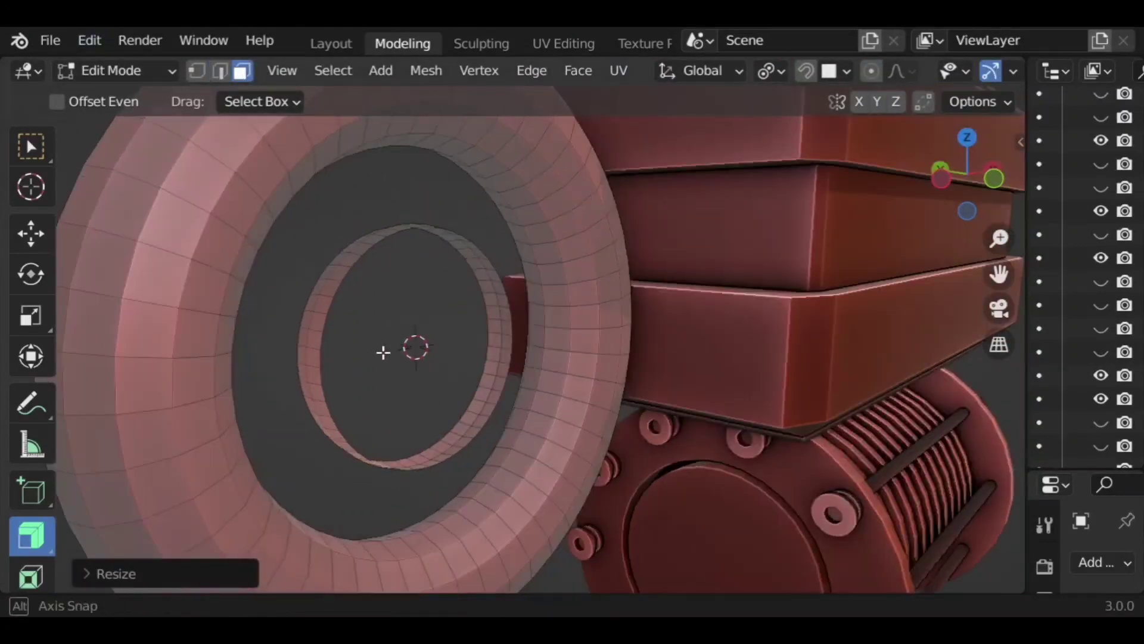
{"action": "key", "text": "l"}
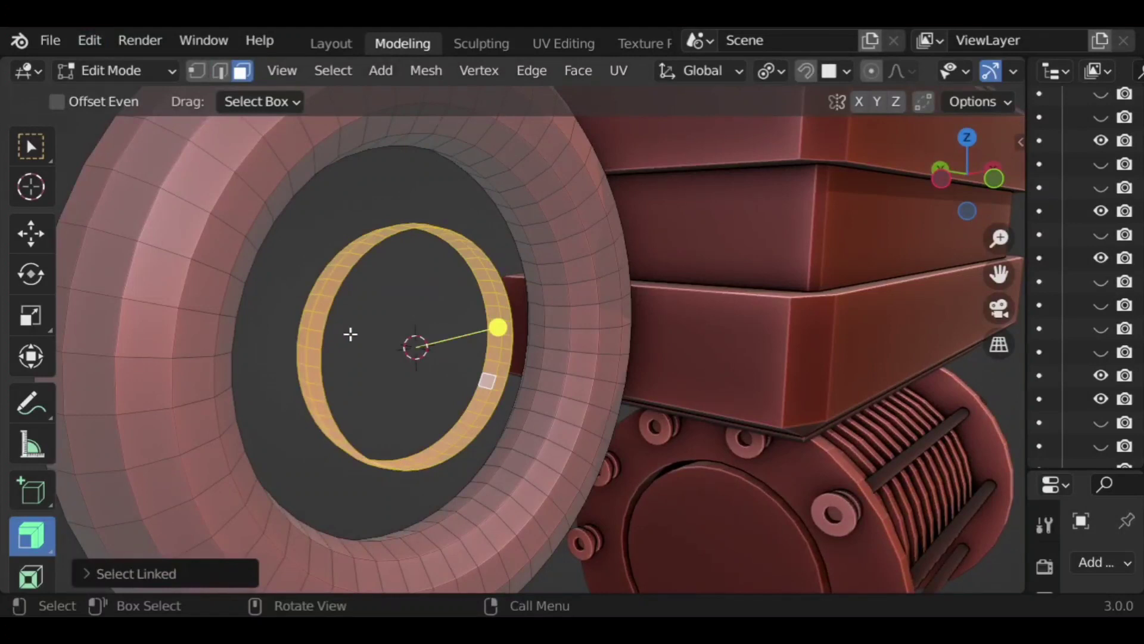
{"action": "key", "text": "alt+s"}
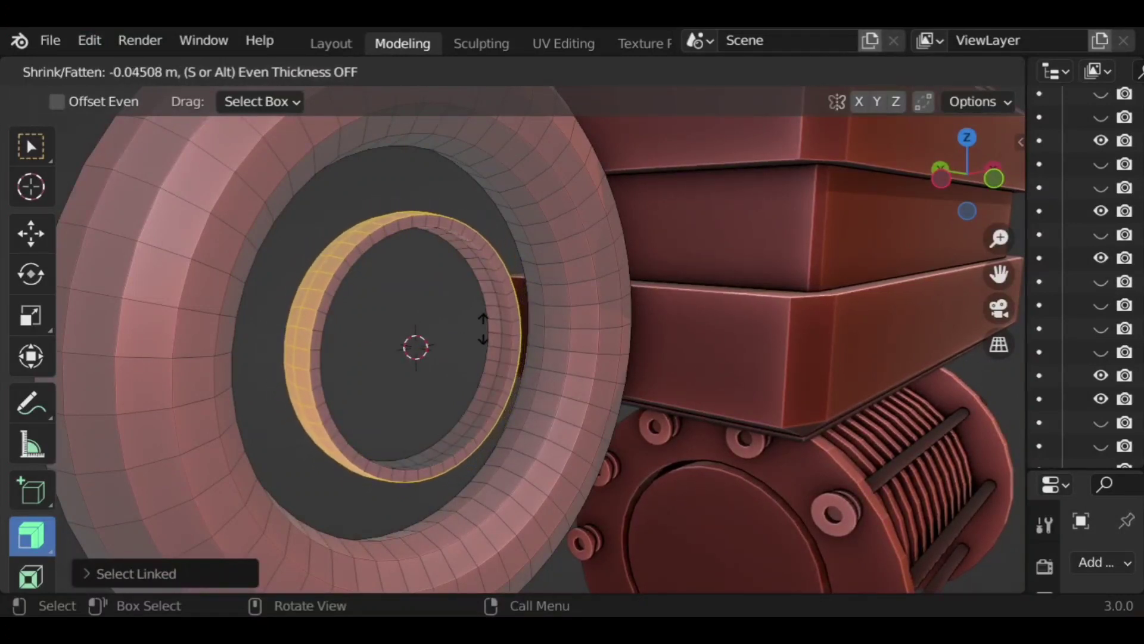
{"action": "left_click", "coordinate": [489, 384]}
Step: Inset the small ring's outer faces individually by about 0.015 m
{"action": "key", "text": "i"}
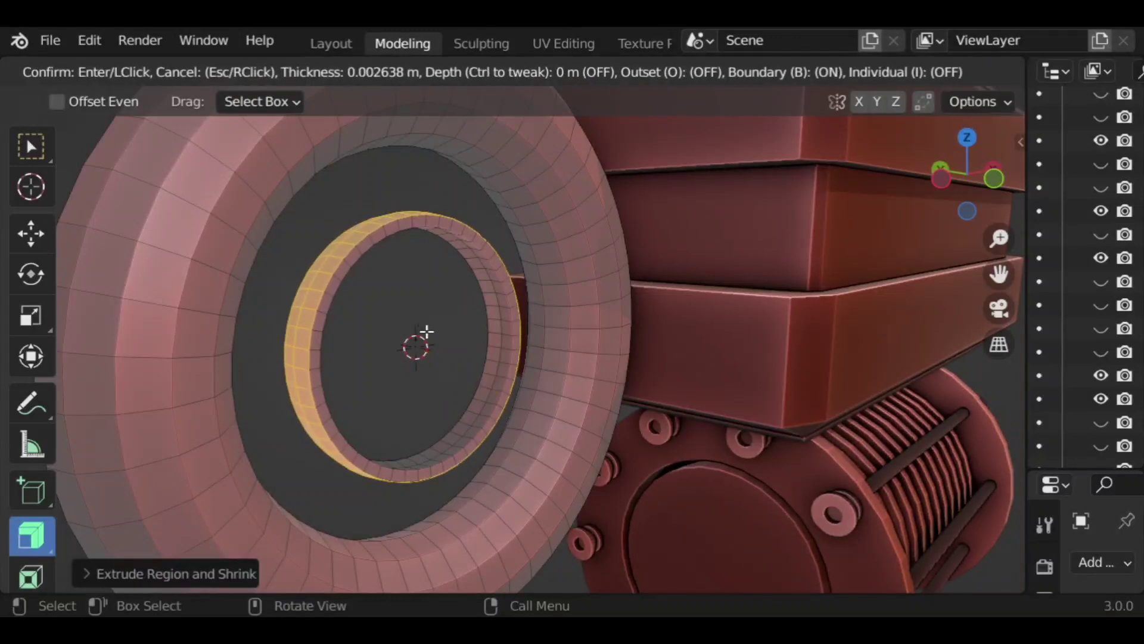
{"action": "key", "text": "i"}
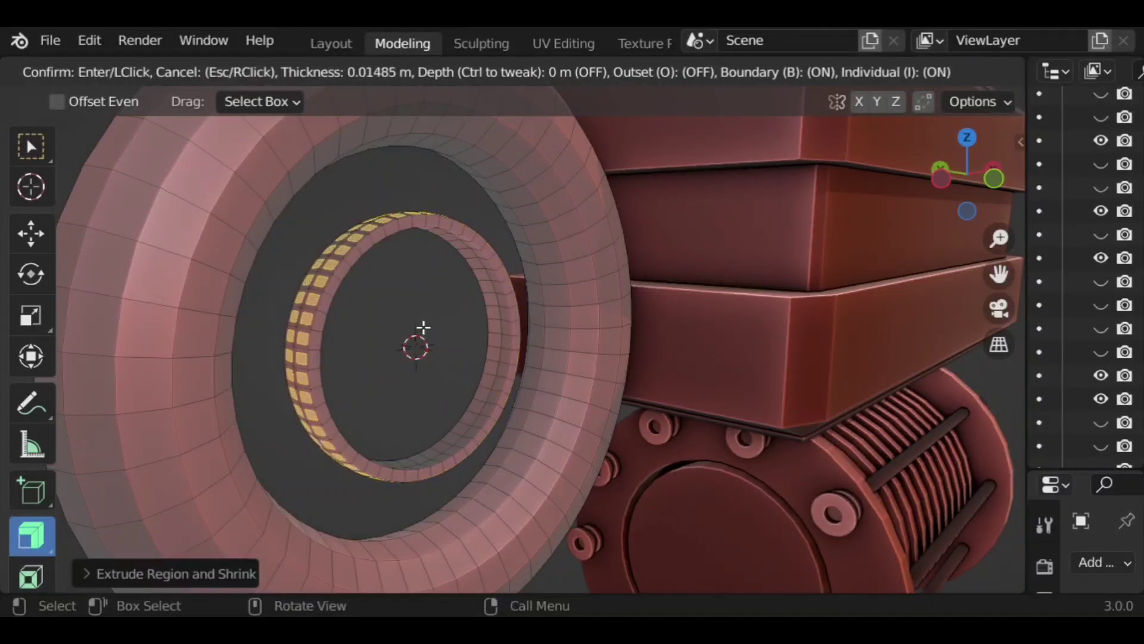
{"action": "left_click", "coordinate": [423, 327]}
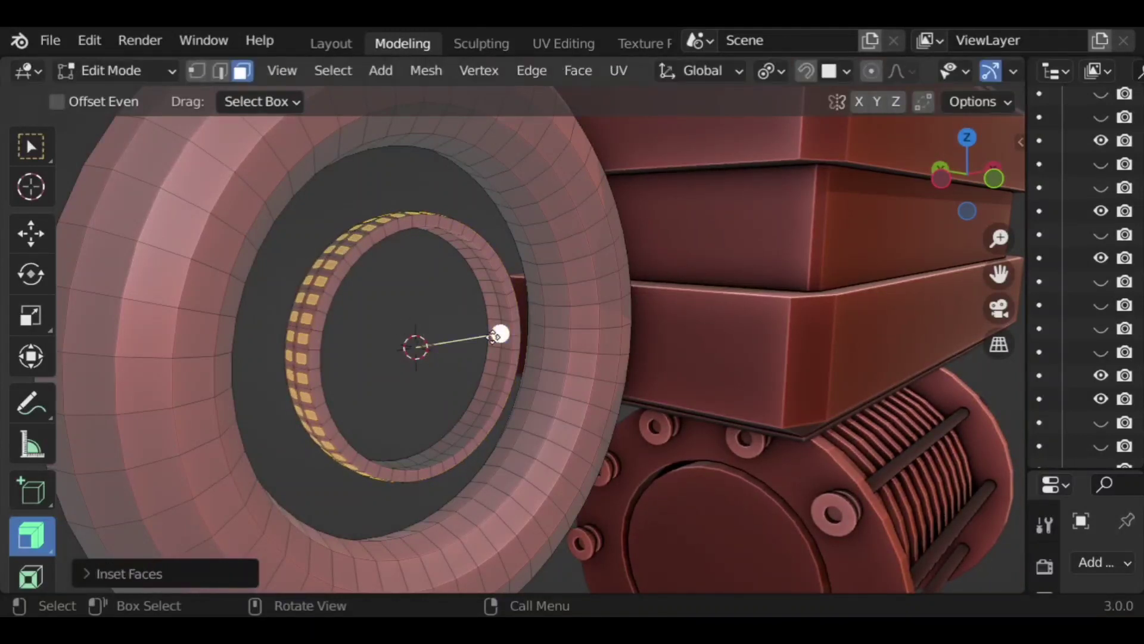
Step: Extrude the inset faces outward along their normals into spokes reaching the torus
{"action": "key", "text": "alt+s"}
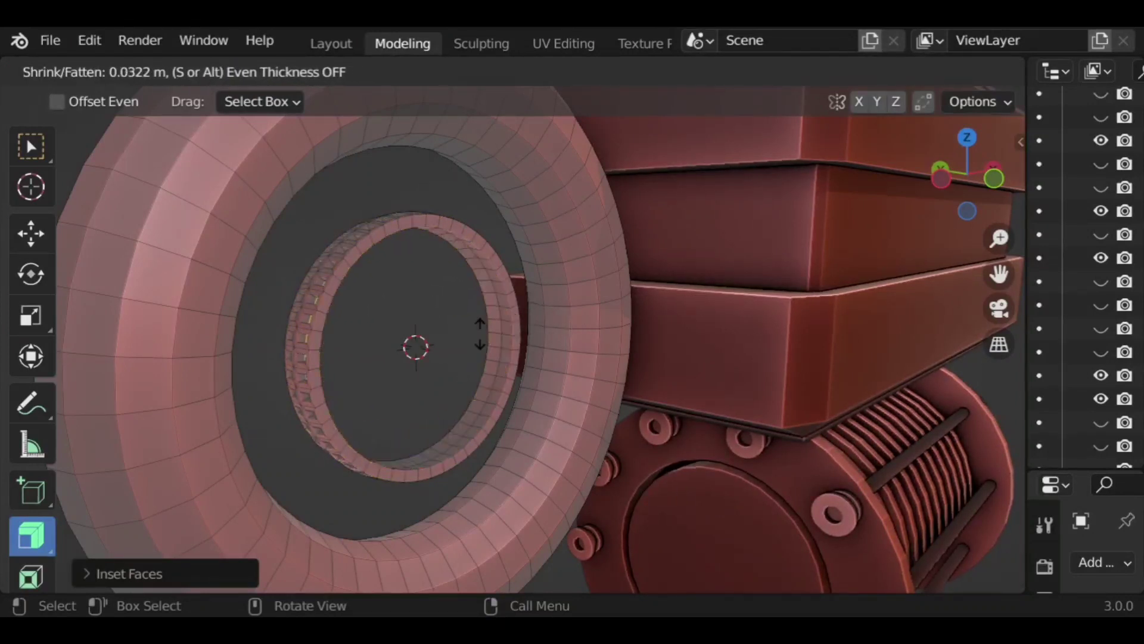
{"action": "left_click", "coordinate": [356, 342]}
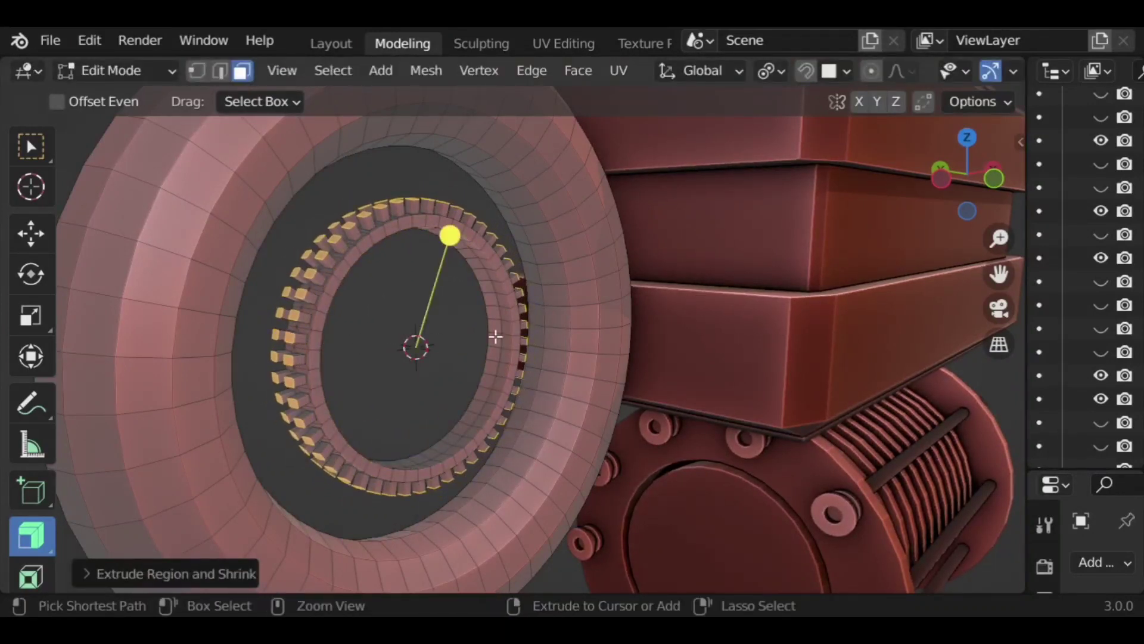
{"action": "left_click_drag", "start_coordinate": [496, 337], "coordinate": [128, 366]}
Step: Select the small ring's inner face loop and extrude it inward to the center to close the hub
{"action": "middle_click_drag", "start_coordinate": [409, 342], "coordinate": [467, 337]}
{"action": "scroll", "coordinate": [467, 338], "scroll_direction": "up", "scroll_amount": 3}
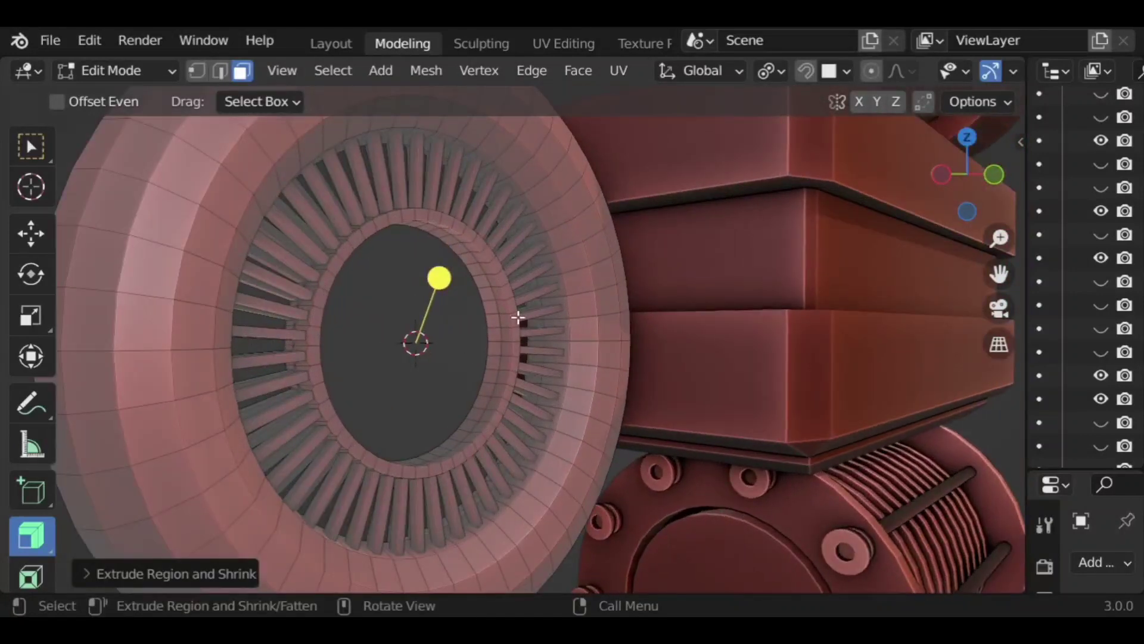
{"action": "left_click", "coordinate": [500, 379], "text": "alt"}
{"action": "left_click", "coordinate": [499, 386], "text": "alt"}
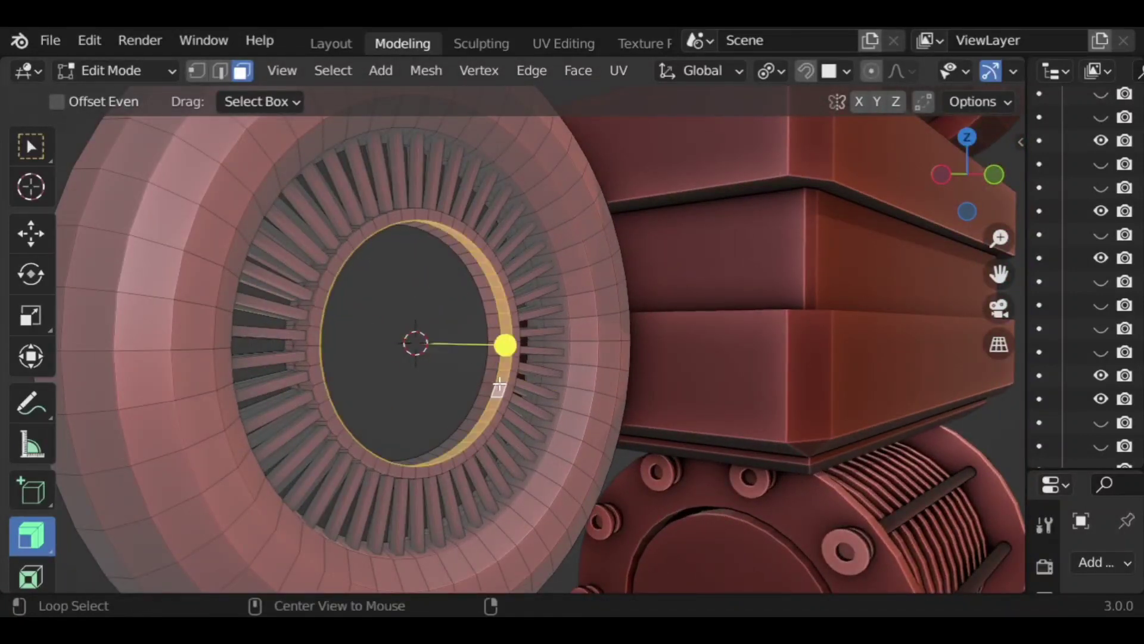
{"action": "middle_click_drag", "start_coordinate": [488, 377], "coordinate": [419, 356]}
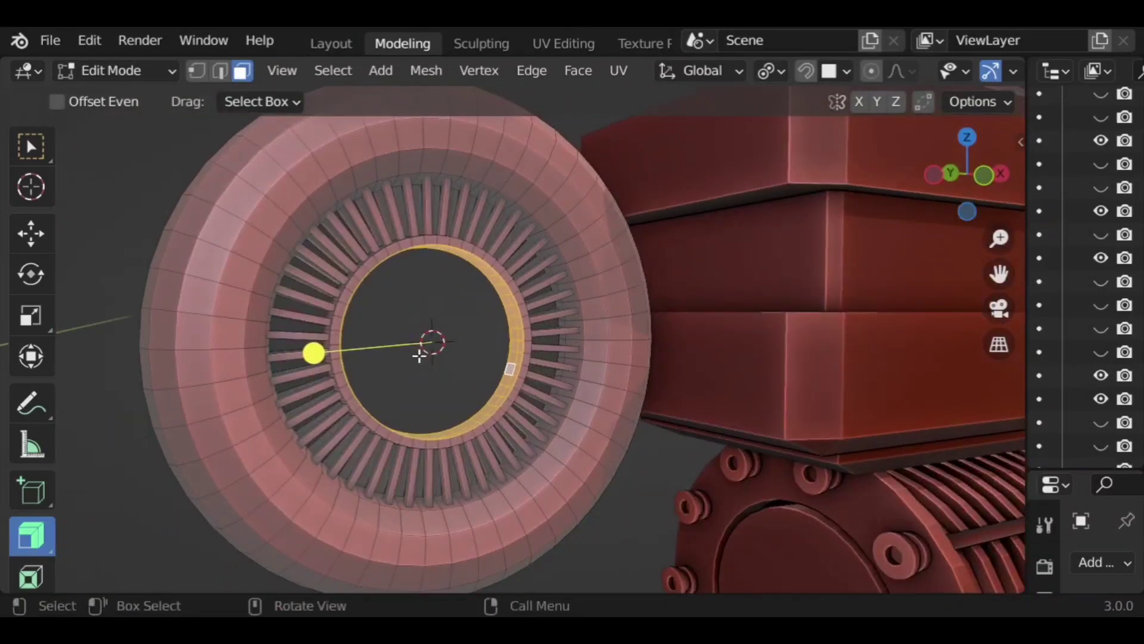
{"action": "left_click_drag", "start_coordinate": [331, 353], "coordinate": [206, 396]}
Step: Add a centered loop cut around the hub disc, midway between its center and its rim
{"action": "scroll", "coordinate": [416, 342], "scroll_direction": "up", "scroll_amount": 3}
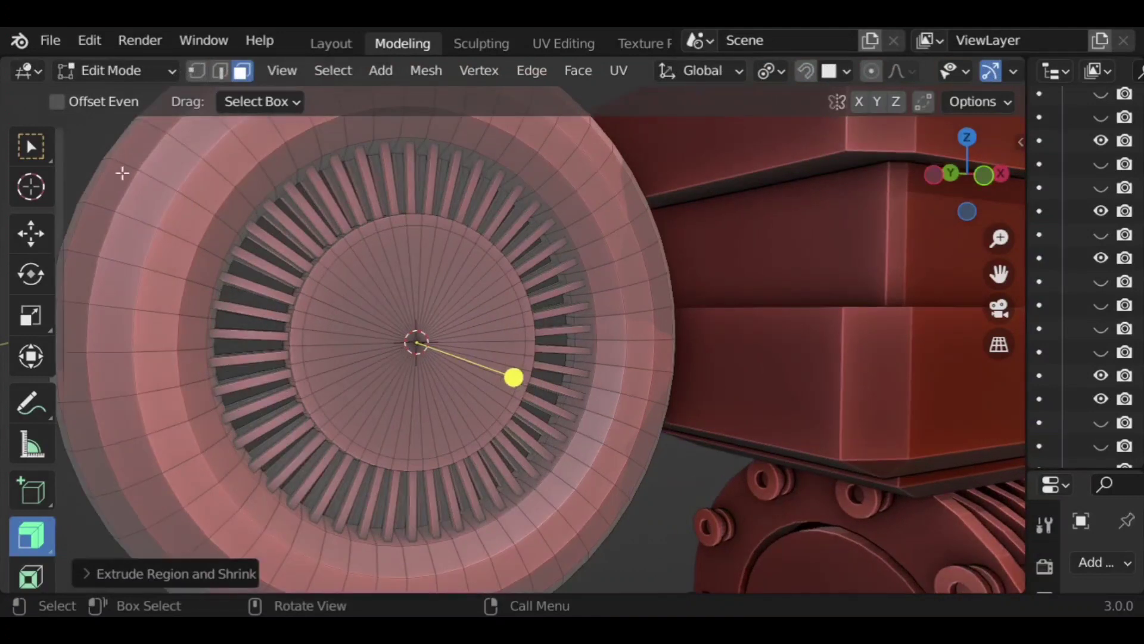
{"action": "key", "text": "ctrl+r"}
{"action": "left_click", "coordinate": [379, 375]}
{"action": "right_click", "coordinate": [381, 376]}
Step: Select the cluster of vertices at the center of the hub disc
{"action": "middle_click_drag", "start_coordinate": [380, 378], "coordinate": [535, 364]}
{"action": "left_click", "coordinate": [533, 388], "text": "alt"}
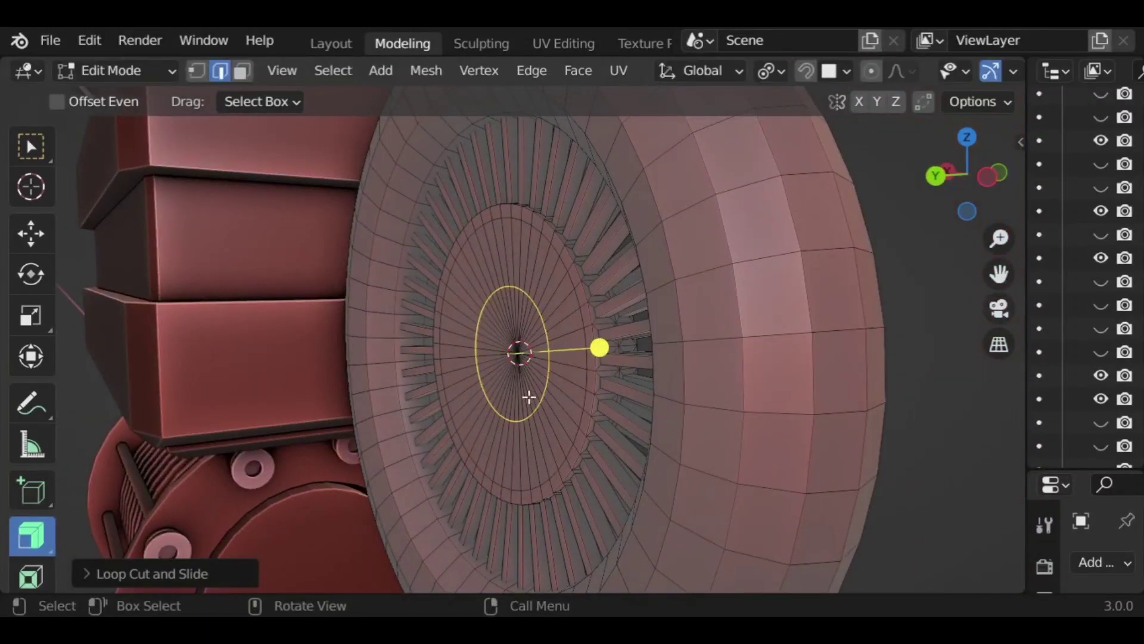
{"action": "left_click", "coordinate": [195, 71]}
{"action": "scroll", "coordinate": [568, 378], "scroll_direction": "up", "scroll_amount": 5}
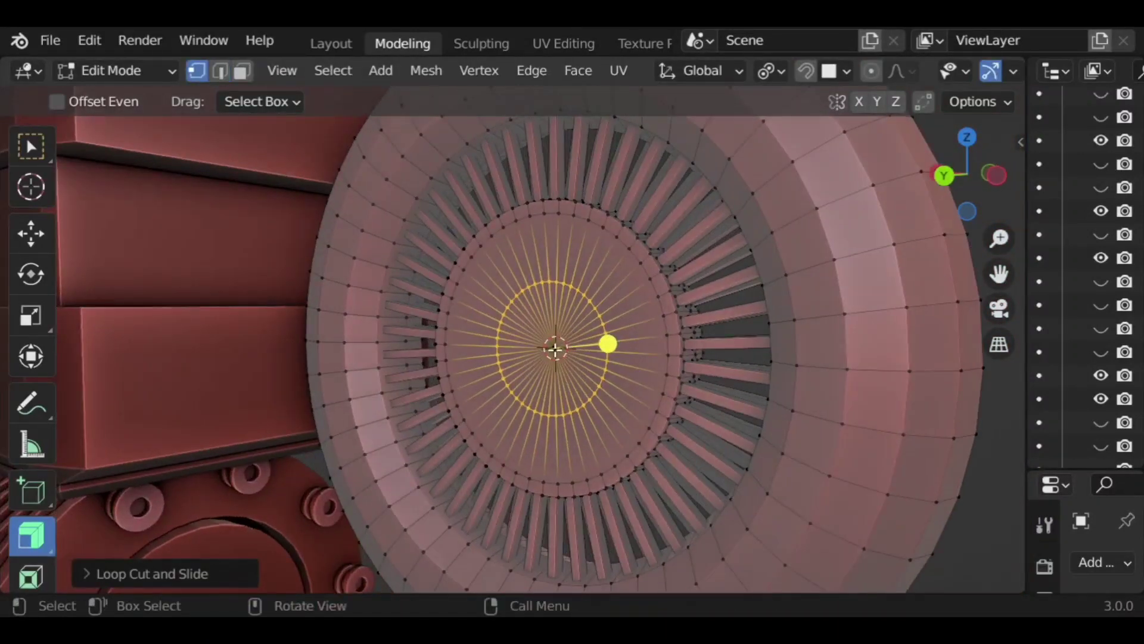
{"action": "scroll", "coordinate": [576, 377], "scroll_direction": "up", "scroll_amount": 3}
{"action": "key", "text": "ctrl+KP_Add"}
{"action": "key", "text": "ctrl+KP_Add"}
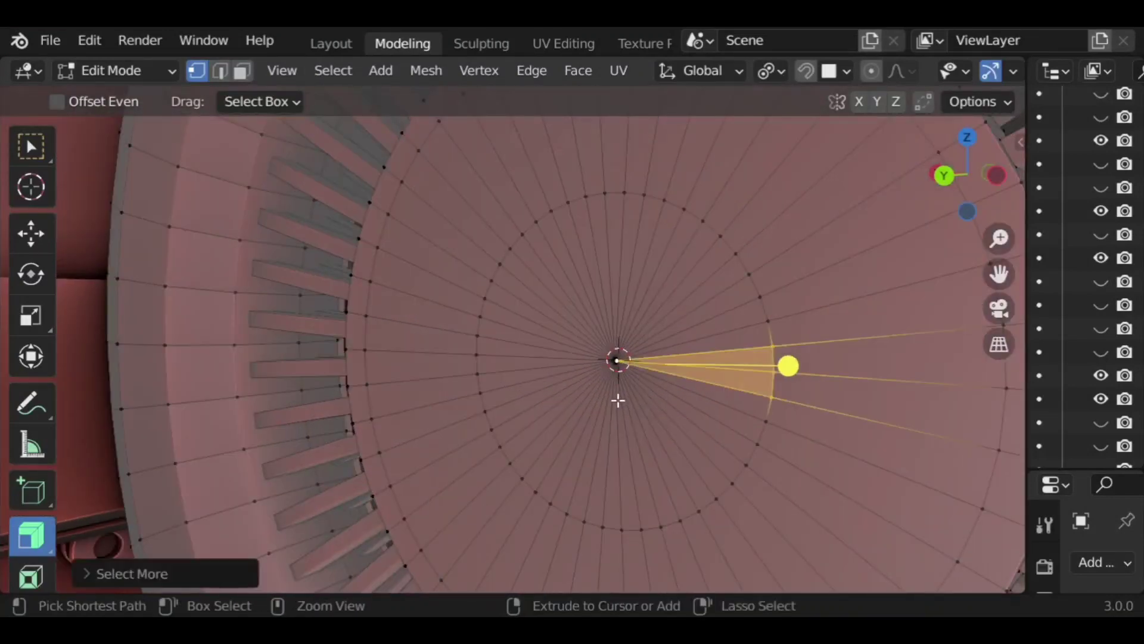
{"action": "scroll", "coordinate": [633, 378], "scroll_direction": "up", "scroll_amount": 2}
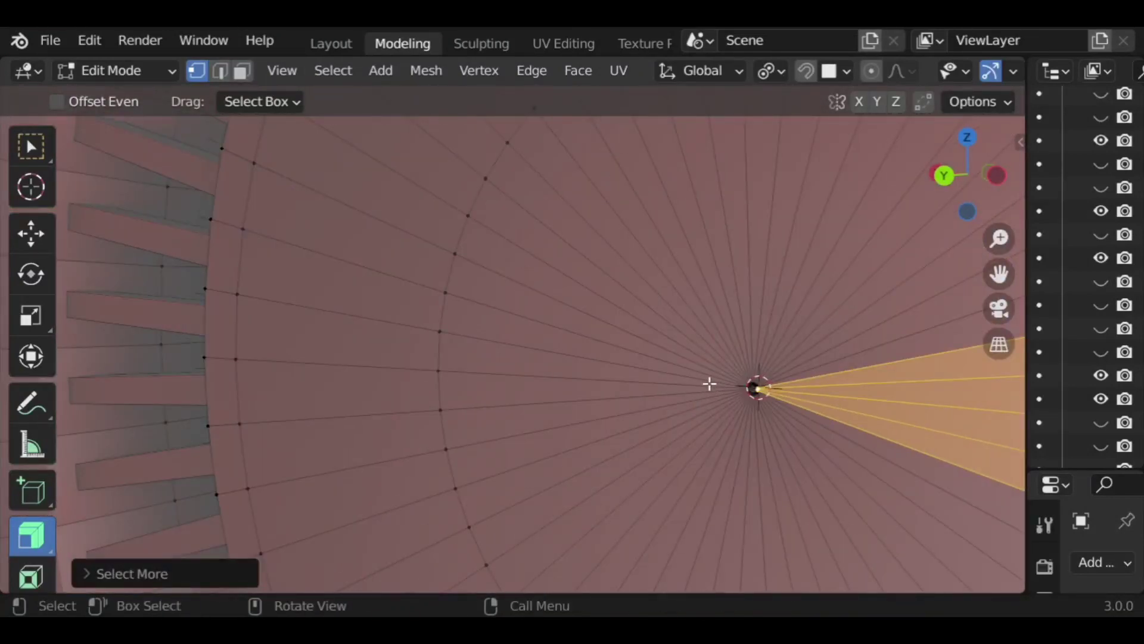
{"action": "scroll", "coordinate": [710, 383], "scroll_direction": "down", "scroll_amount": 1}
{"action": "left_click_drag", "start_coordinate": [568, 270], "coordinate": [754, 442]}
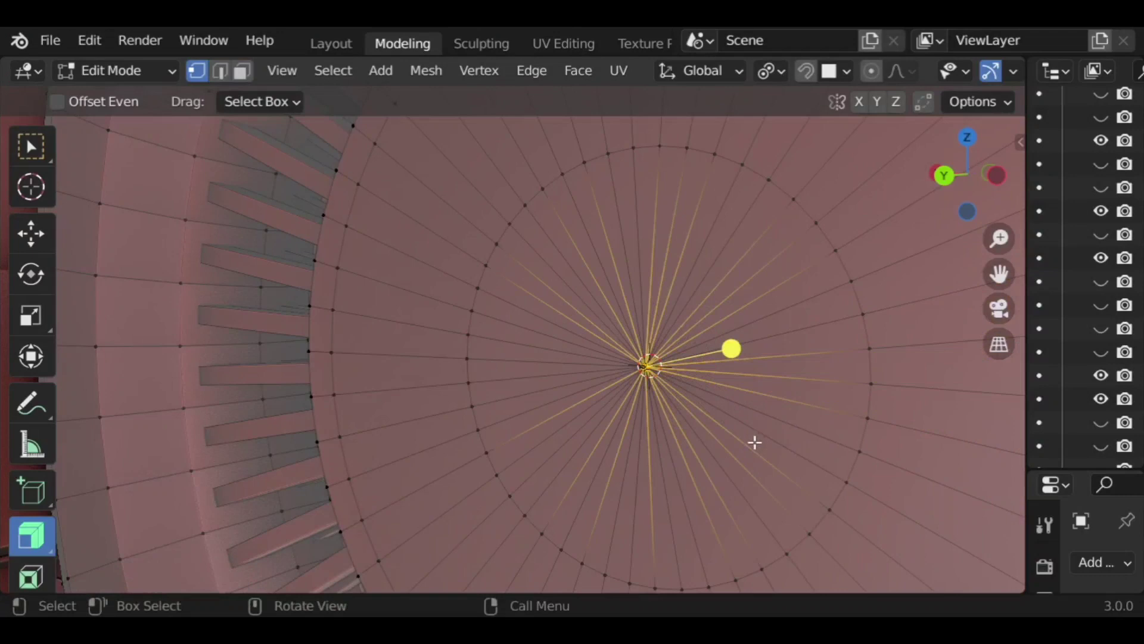
Step: Extrude the hub's central disc faces inside the loop cut outward along their normals
{"action": "left_click", "coordinate": [242, 72]}
{"action": "left_click_drag", "start_coordinate": [588, 276], "coordinate": [743, 463]}
{"action": "scroll", "coordinate": [669, 393], "scroll_direction": "down", "scroll_amount": 5}
{"action": "middle_click_drag", "start_coordinate": [669, 394], "coordinate": [397, 392]}
{"action": "left_click_drag", "start_coordinate": [398, 326], "coordinate": [461, 376]}
{"action": "middle_click_drag", "start_coordinate": [524, 388], "coordinate": [501, 404]}
{"action": "scroll", "coordinate": [500, 387], "scroll_direction": "up", "scroll_amount": 2}
{"action": "key", "text": "alt+s"}
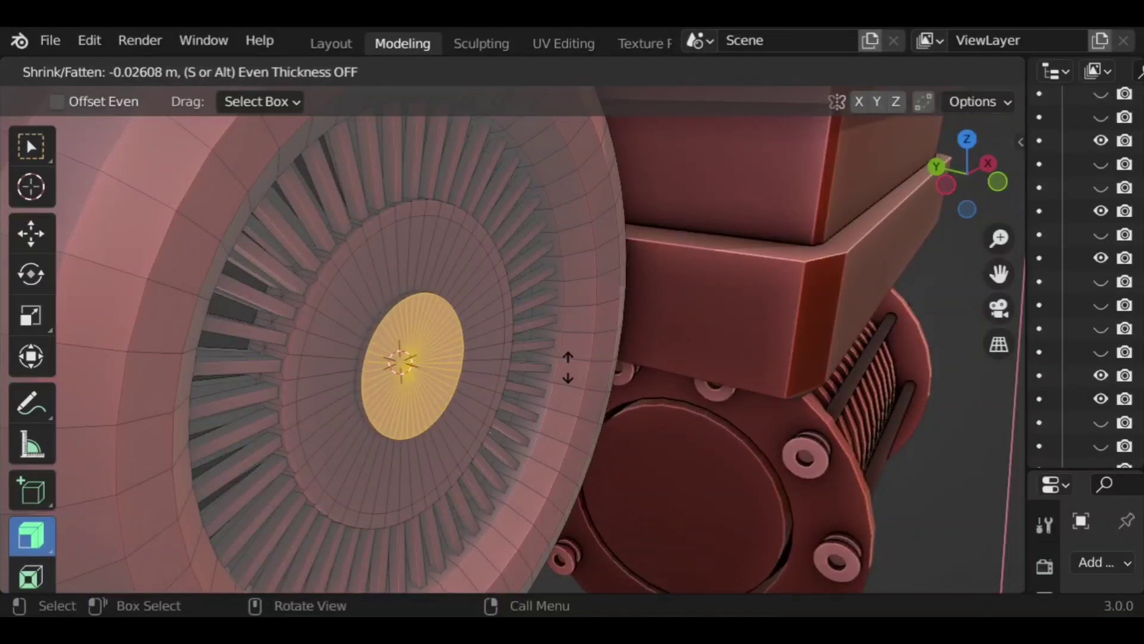
{"action": "left_click", "coordinate": [642, 379]}
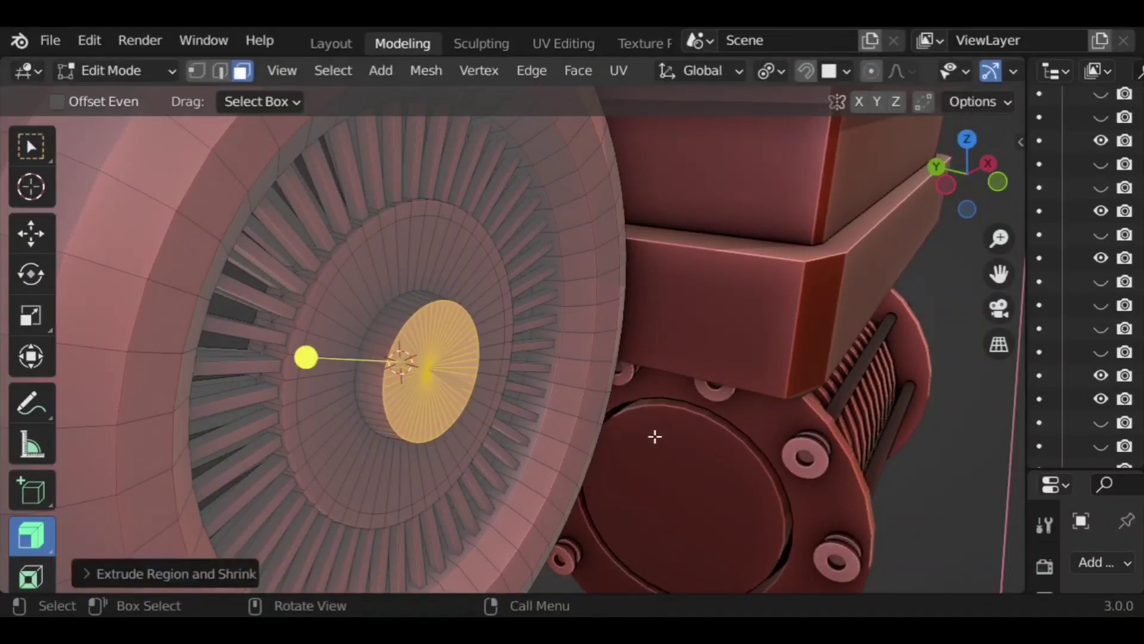
Step: Scale down the extruded central cap and extrude it further outward into a narrower stub
{"action": "key", "text": "s"}
{"action": "left_click", "coordinate": [563, 405]}
{"action": "key", "text": "alt+s"}
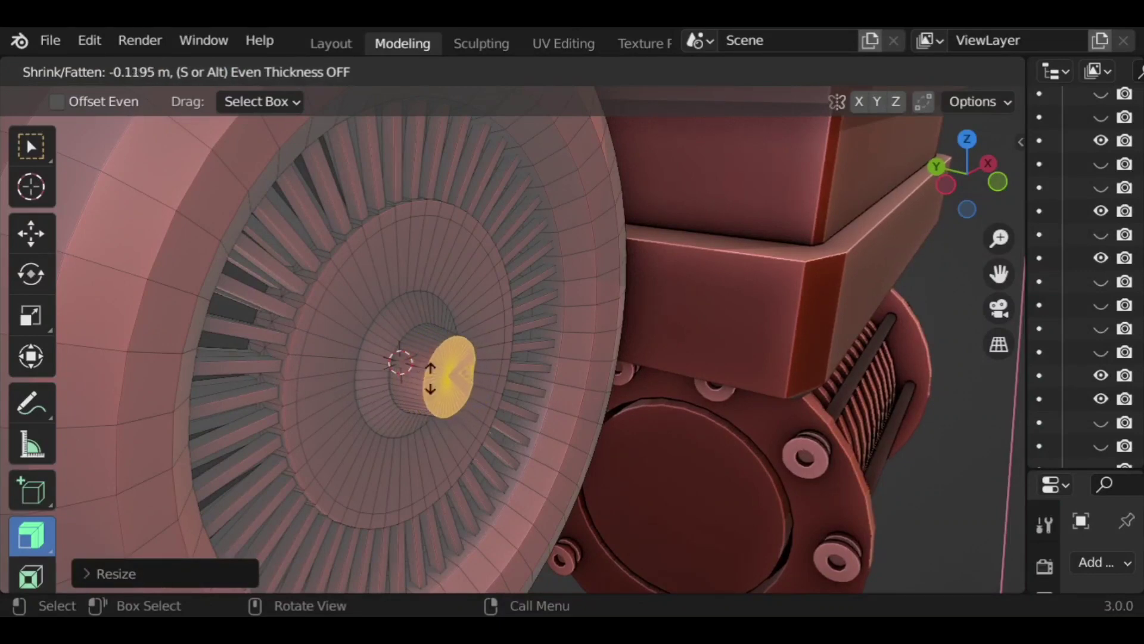
{"action": "left_click", "coordinate": [486, 387]}
Step: Delete the narrow extruded cap at the front center of the wheel's hub
{"action": "middle_click_drag", "start_coordinate": [486, 387], "coordinate": [365, 376]}
{"action": "scroll", "coordinate": [632, 369], "scroll_direction": "down", "scroll_amount": 2}
{"action": "scroll", "coordinate": [417, 391], "scroll_direction": "down", "scroll_amount": 5}
{"action": "middle_click_drag", "start_coordinate": [472, 406], "coordinate": [383, 406]}
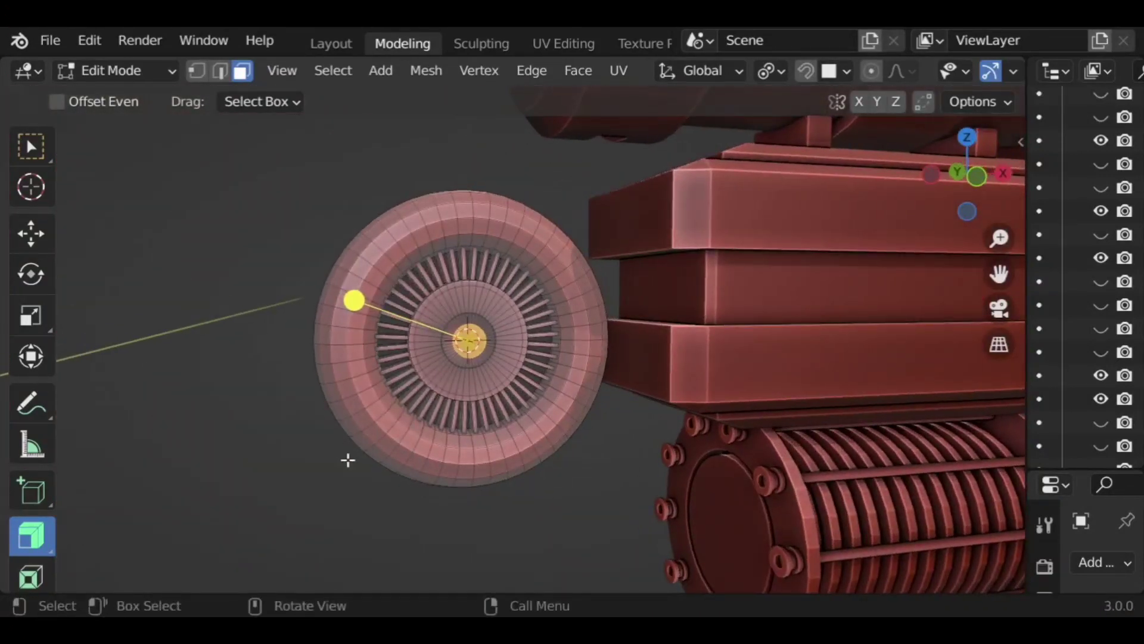
{"action": "middle_click_drag", "start_coordinate": [348, 459], "coordinate": [413, 391]}
{"action": "left_click", "coordinate": [410, 377]}
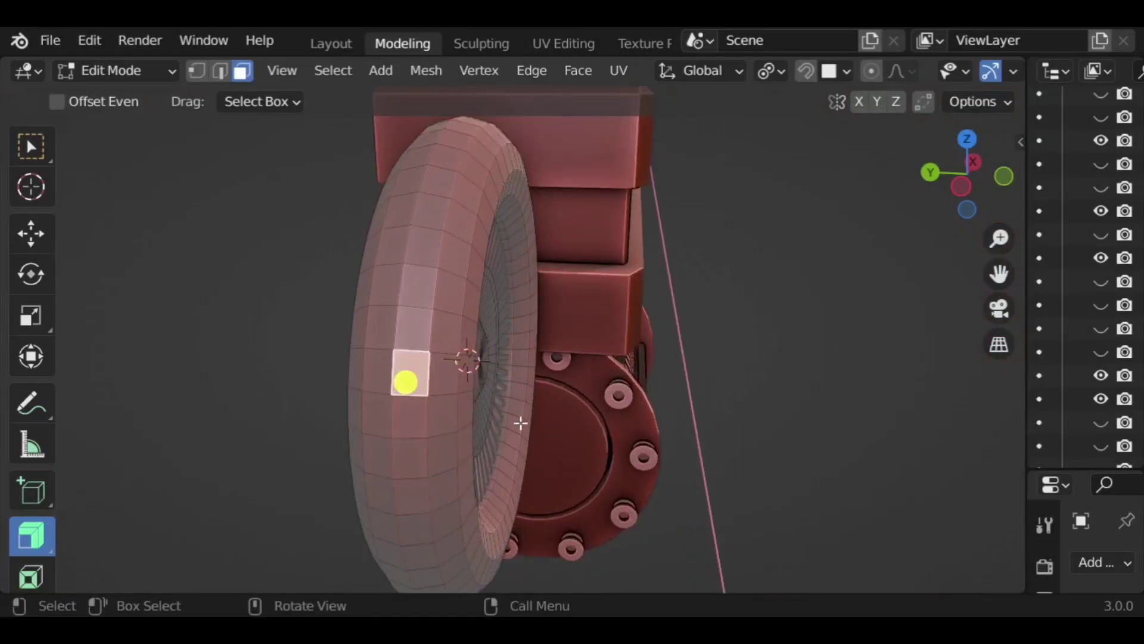
{"action": "middle_click_drag", "start_coordinate": [520, 423], "coordinate": [363, 399]}
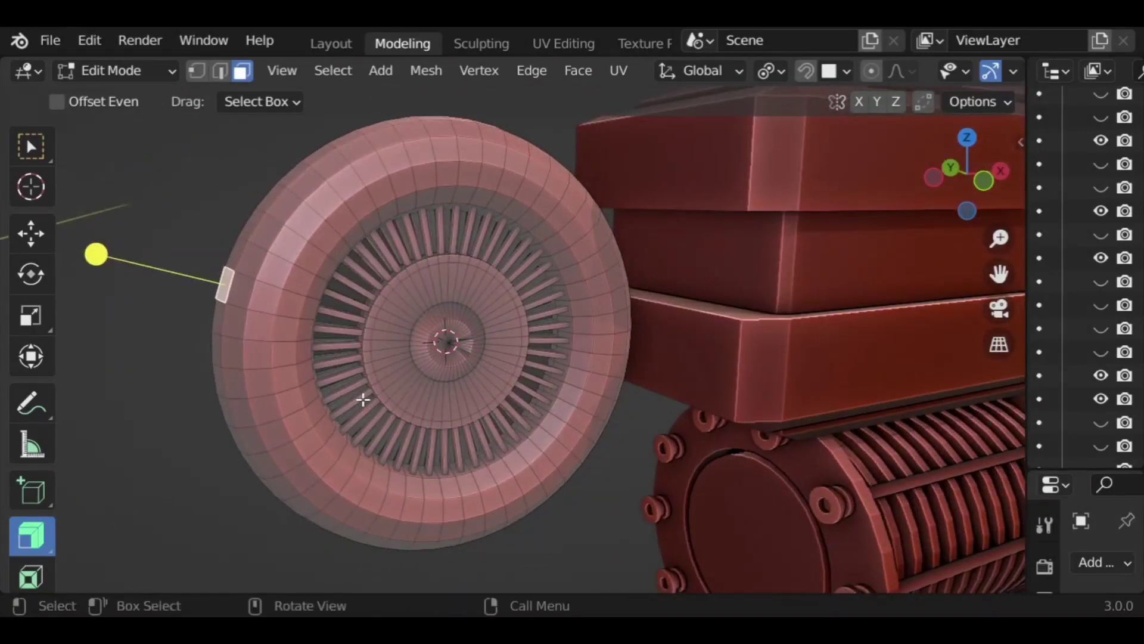
{"action": "left_click", "coordinate": [445, 343]}
{"action": "scroll", "coordinate": [417, 361], "scroll_direction": "up", "scroll_amount": 5}
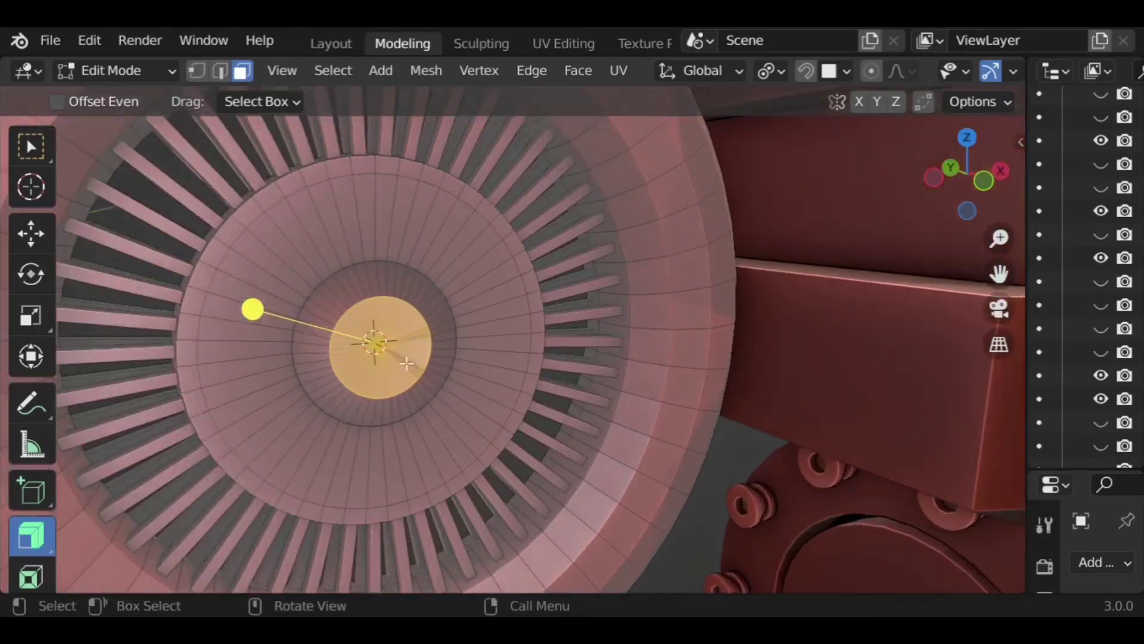
{"action": "key", "text": "x"}
{"action": "left_click", "coordinate": [444, 375]}
Step: Delete the cluster of vertices at the hub's center on the opposite side of the wheel
{"action": "middle_click_drag", "start_coordinate": [366, 363], "coordinate": [284, 245]}
{"action": "key", "text": "1"}
{"action": "left_click_drag", "start_coordinate": [600, 344], "coordinate": [632, 387]}
{"action": "key", "text": "x"}
{"action": "left_click", "coordinate": [585, 320]}
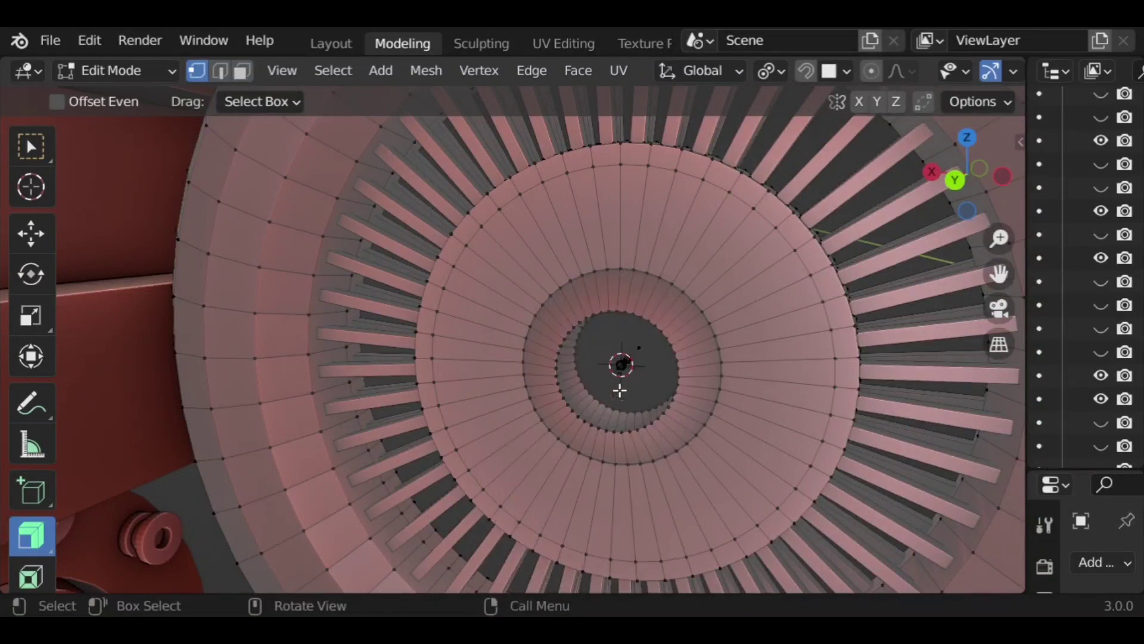
Step: Delete the remaining stray vertices inside the hub's central opening
{"action": "left_click_drag", "start_coordinate": [613, 348], "coordinate": [658, 389]}
{"action": "key", "text": "x"}
{"action": "left_click", "coordinate": [623, 321]}
{"action": "left_click_drag", "start_coordinate": [598, 347], "coordinate": [652, 388]}
{"action": "key", "text": "x"}
{"action": "left_click", "coordinate": [631, 322]}
{"action": "left_click_drag", "start_coordinate": [595, 357], "coordinate": [649, 389]}
{"action": "key", "text": "x"}
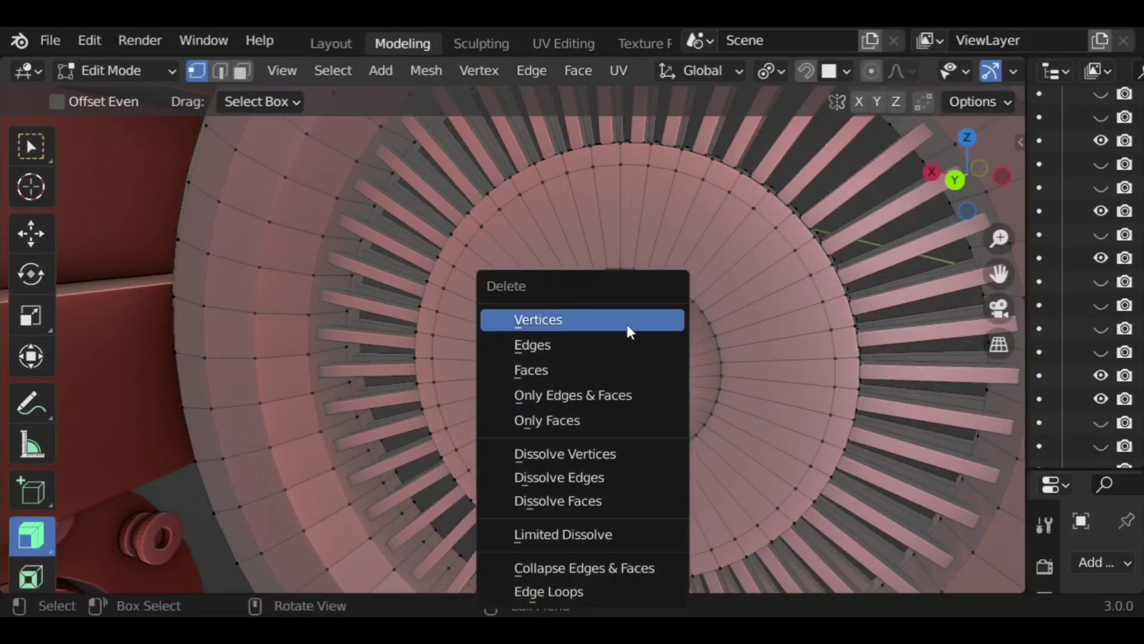
{"action": "left_click", "coordinate": [627, 324]}
Step: Check the hub opening in see-through display and delete any leftover vertices at its center, then restore solid shading
{"action": "scroll", "coordinate": [629, 386], "scroll_direction": "up", "scroll_amount": 4}
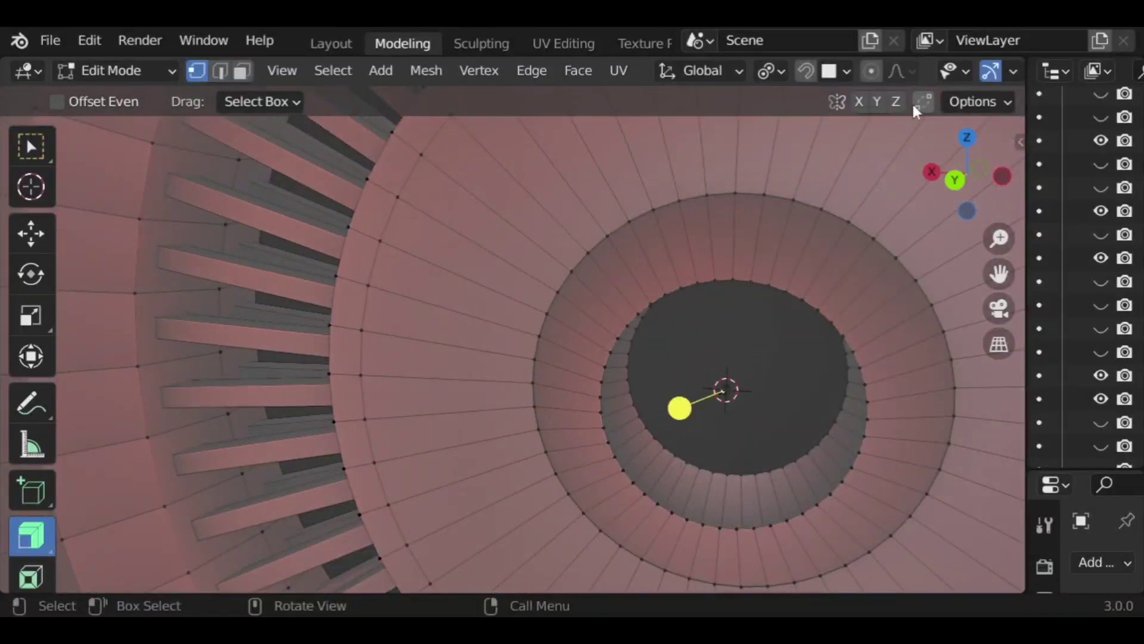
{"action": "scroll", "coordinate": [947, 72], "scroll_direction": "down", "scroll_amount": 5}
{"action": "left_click", "coordinate": [885, 71]}
{"action": "left_click_drag", "start_coordinate": [691, 368], "coordinate": [772, 420]}
{"action": "key", "text": "x"}
{"action": "left_click", "coordinate": [666, 320]}
{"action": "left_click", "coordinate": [933, 72]}
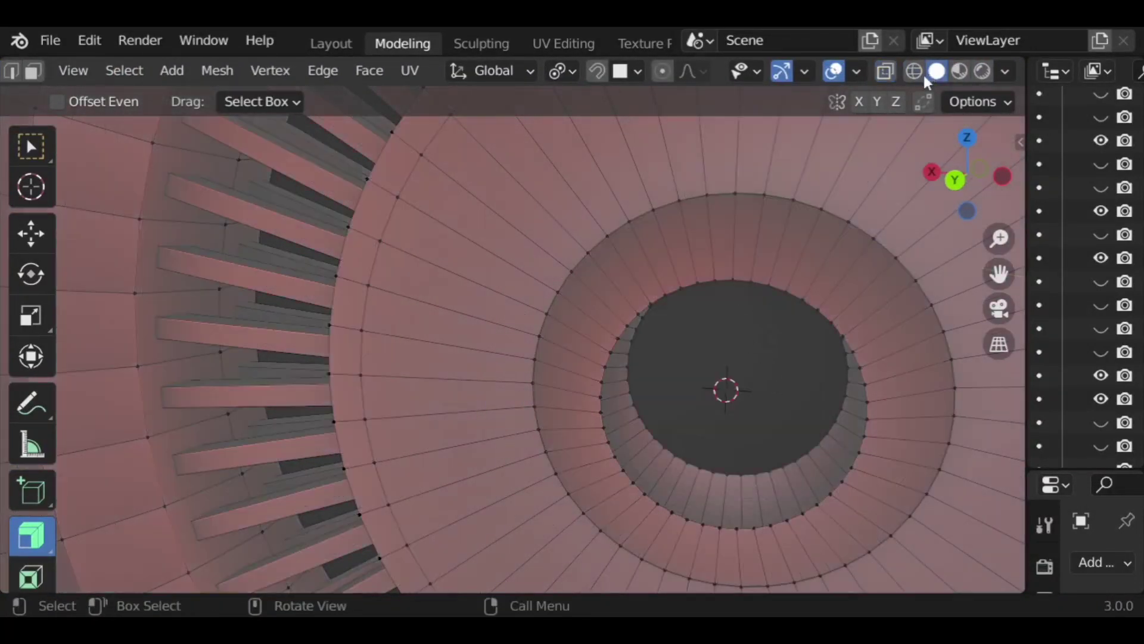
Step: Fill the edge loop of the hub's central opening on the back side with a single face
{"action": "left_click", "coordinate": [17, 71]}
{"action": "scroll", "coordinate": [17, 70], "scroll_direction": "up", "scroll_amount": 5}
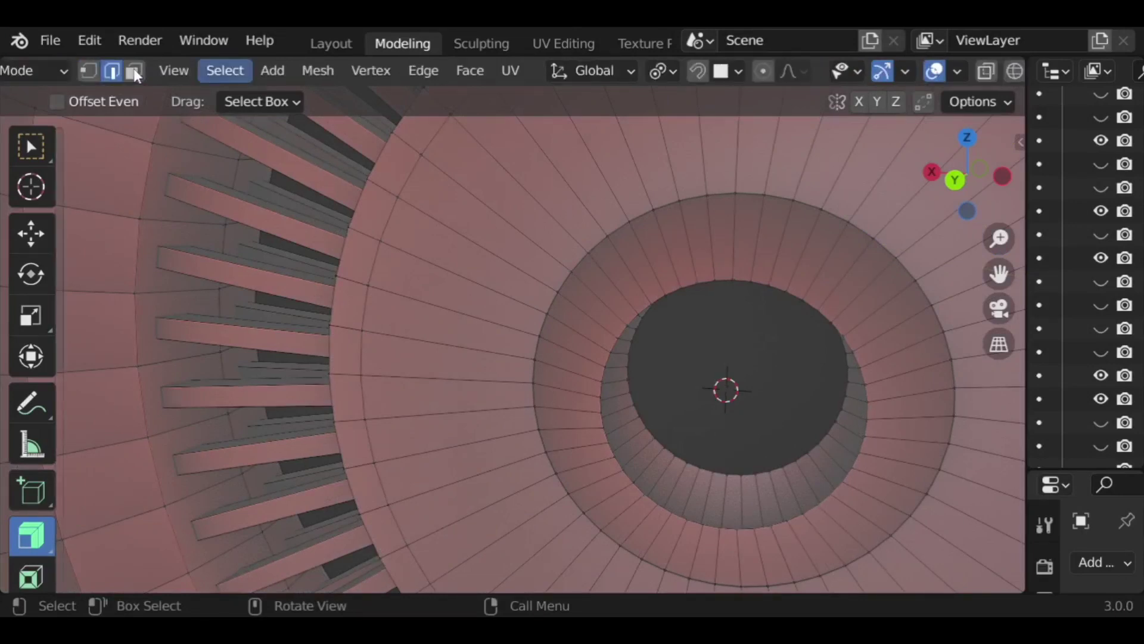
{"action": "left_click", "coordinate": [708, 282], "text": "alt"}
{"action": "key", "text": "f"}
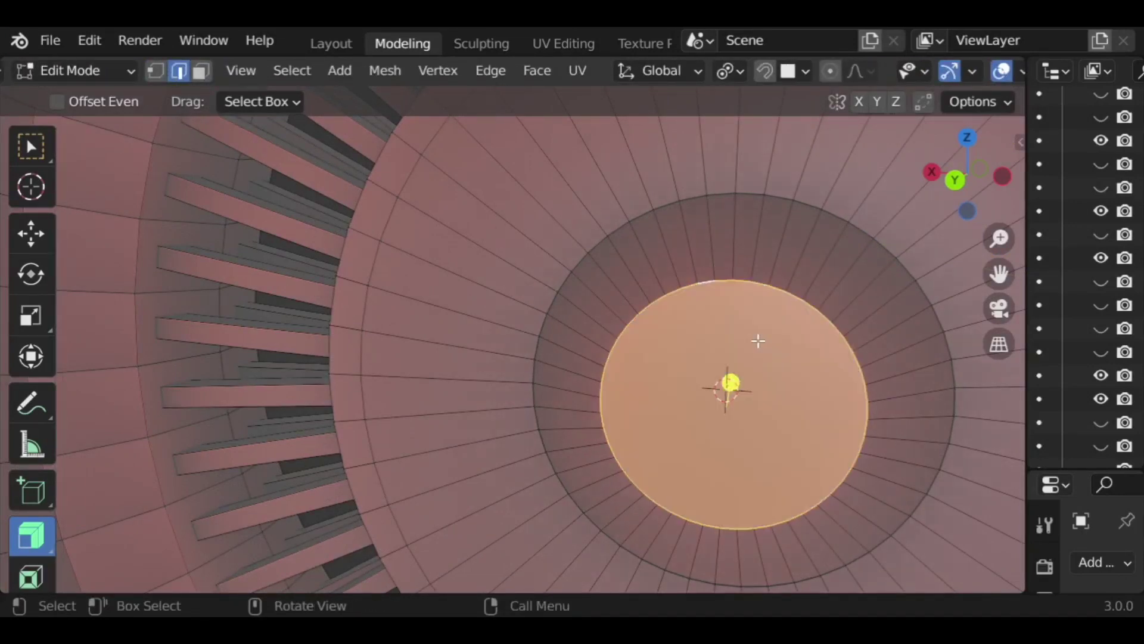
Step: Fill the edge loop of the hub's central opening on the front side with a single face
{"action": "scroll", "coordinate": [756, 339], "scroll_direction": "down", "scroll_amount": 3}
{"action": "middle_click_drag", "start_coordinate": [779, 449], "coordinate": [381, 309]}
{"action": "scroll", "coordinate": [366, 294], "scroll_direction": "up", "scroll_amount": 1}
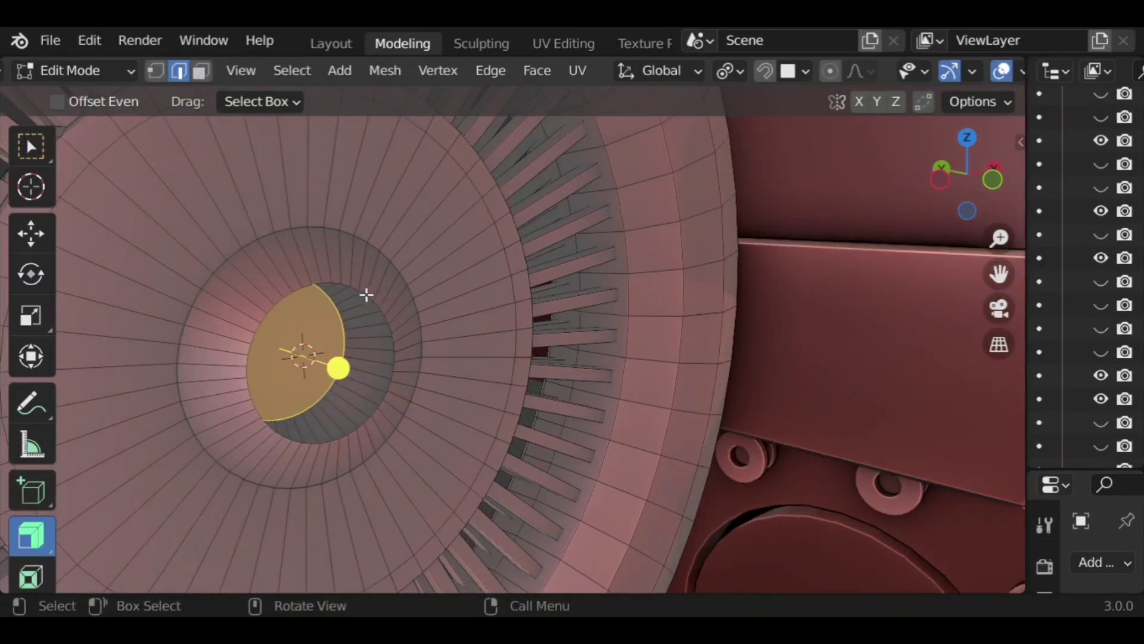
{"action": "left_click", "coordinate": [363, 293], "text": "alt"}
{"action": "key", "text": "f"}
{"action": "scroll", "coordinate": [425, 417], "scroll_direction": "down", "scroll_amount": 4}
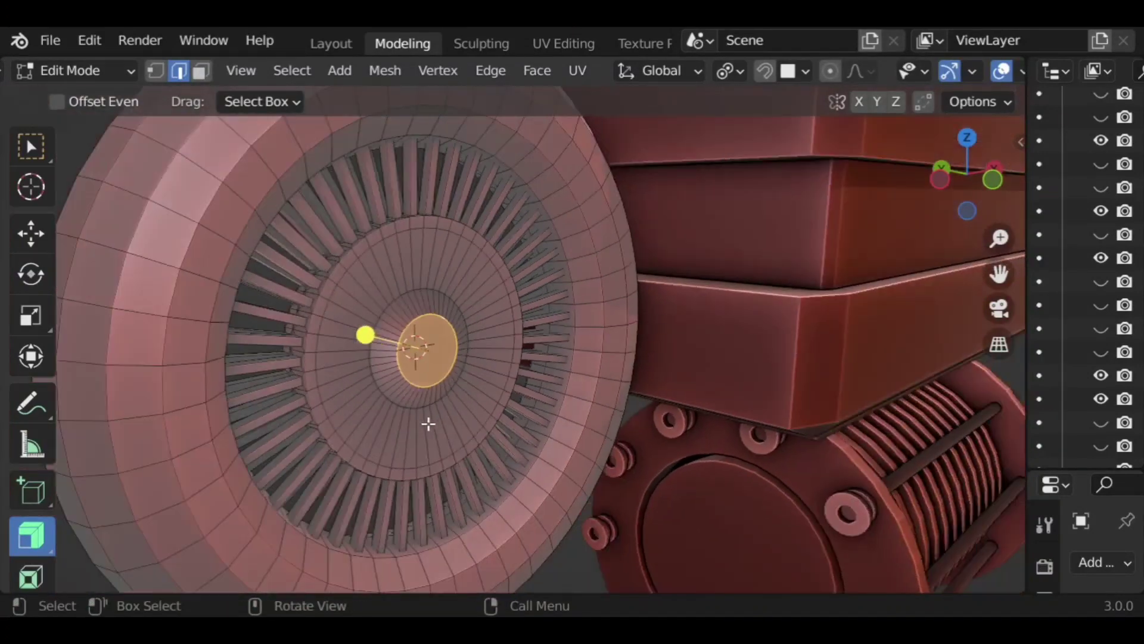
Step: Rotate the edge loop along the middle of the tire's tread about -9° around the global Y axis
{"action": "middle_click_drag", "start_coordinate": [353, 404], "coordinate": [420, 418]}
{"action": "scroll", "coordinate": [420, 418], "scroll_direction": "down", "scroll_amount": 4}
{"action": "scroll", "coordinate": [385, 416], "scroll_direction": "up", "scroll_amount": 3}
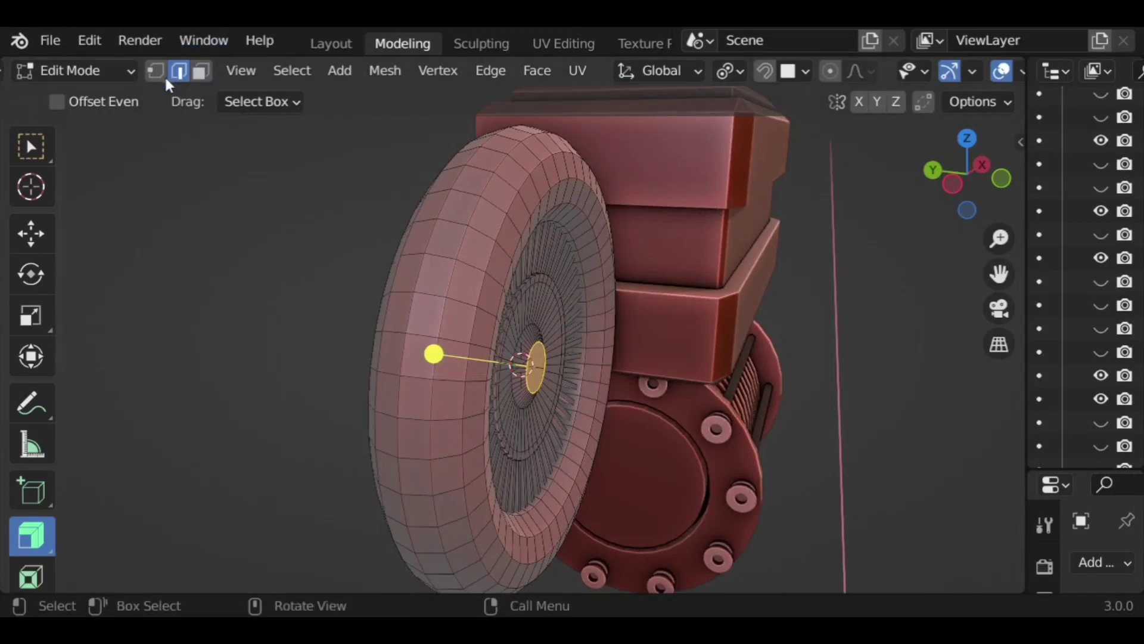
{"action": "left_click", "coordinate": [402, 357], "text": "alt"}
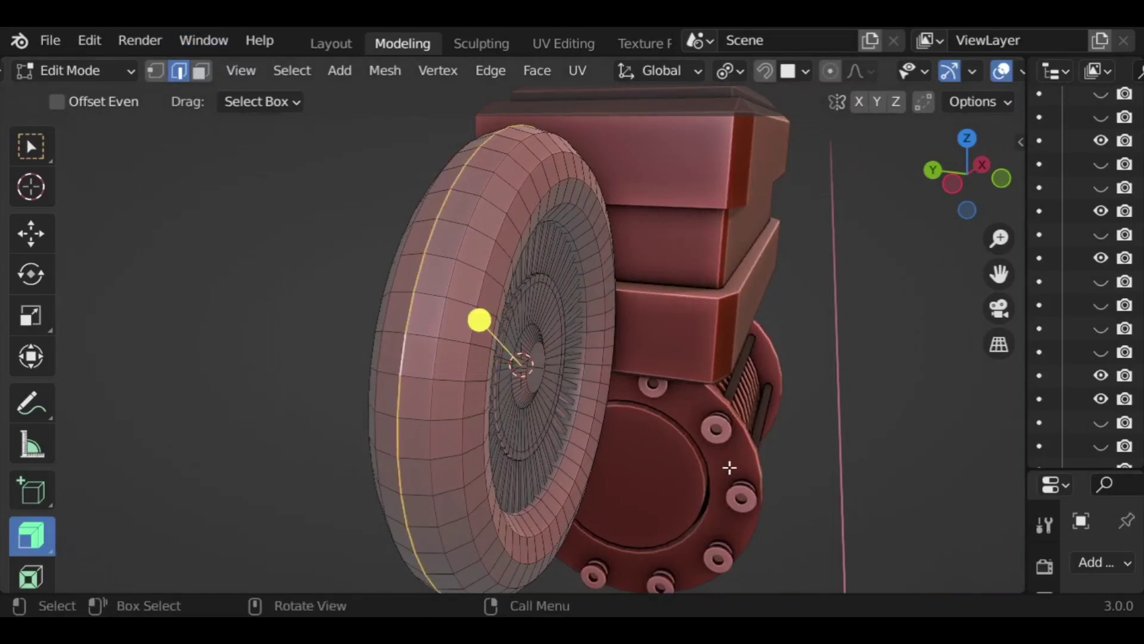
{"action": "key", "text": "r"}
{"action": "key", "text": "y"}
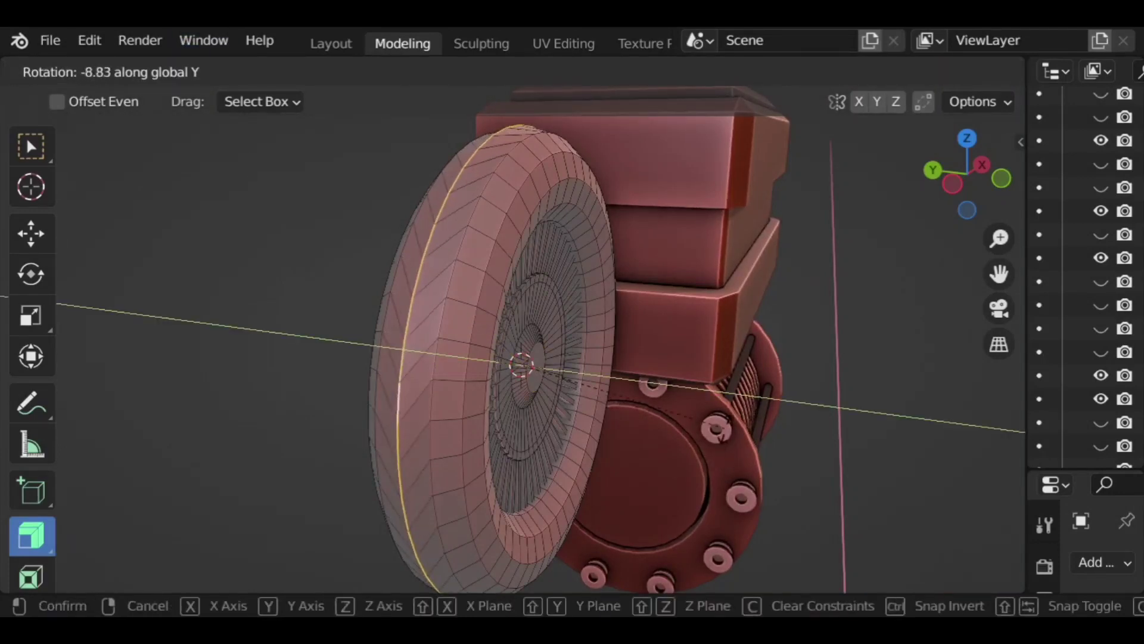
{"action": "left_click", "coordinate": [723, 439]}
Step: Inset the four face loops across the tire's tread as individual faces with a thickness of about 0.0135 m
{"action": "middle_click_drag", "start_coordinate": [481, 444], "coordinate": [561, 439]}
{"action": "scroll", "coordinate": [578, 392], "scroll_direction": "up", "scroll_amount": 1}
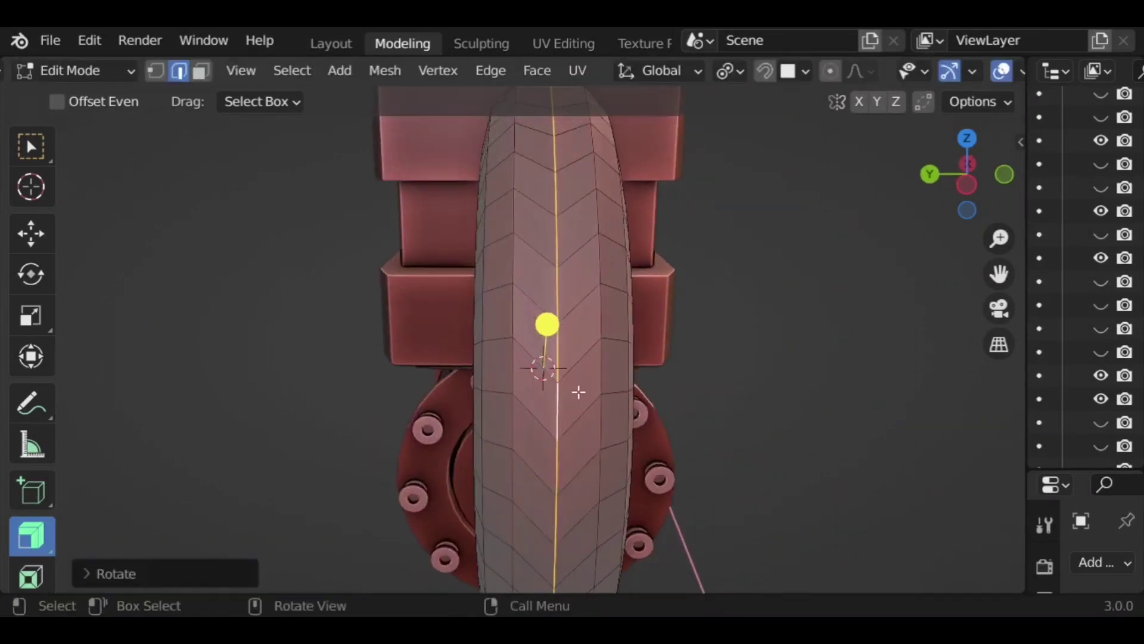
{"action": "left_click", "coordinate": [578, 412]}
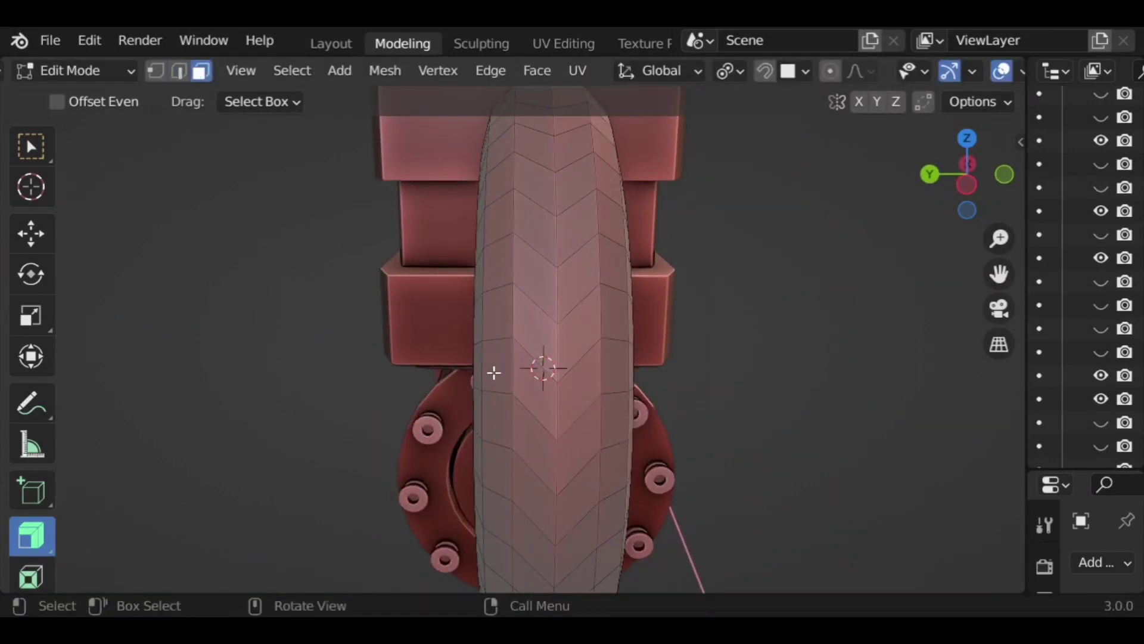
{"action": "left_click", "coordinate": [496, 391], "text": "alt"}
{"action": "left_click", "coordinate": [536, 411], "text": "alt+shift"}
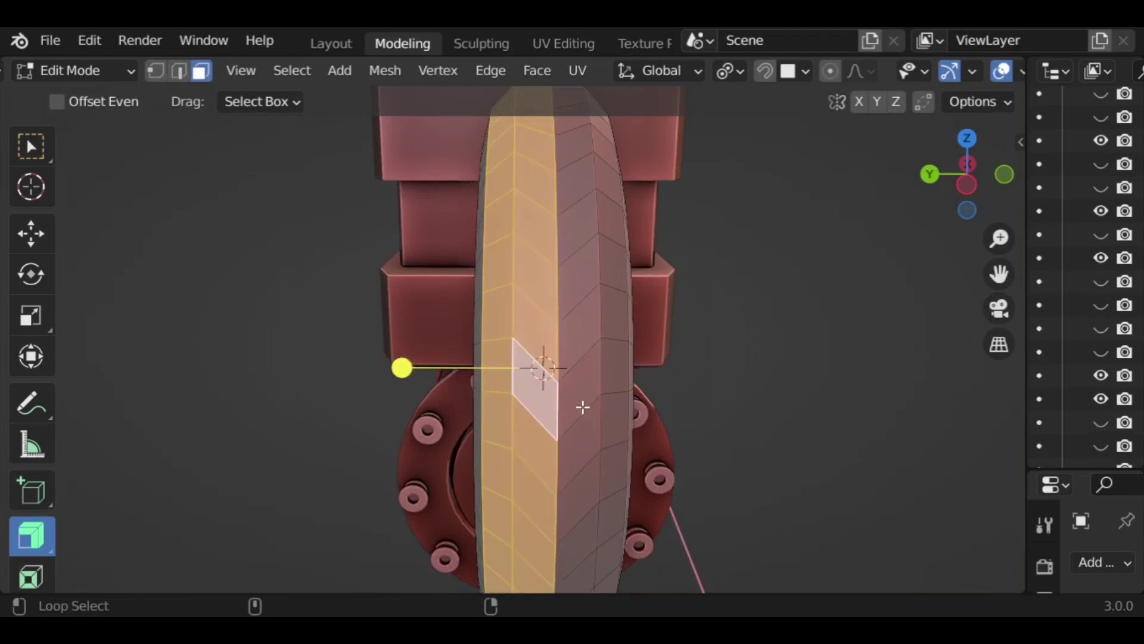
{"action": "left_click", "coordinate": [582, 404], "text": "alt+shift"}
{"action": "left_click", "coordinate": [613, 391], "text": "alt+shift"}
{"action": "middle_click_drag", "start_coordinate": [702, 414], "coordinate": [566, 427]}
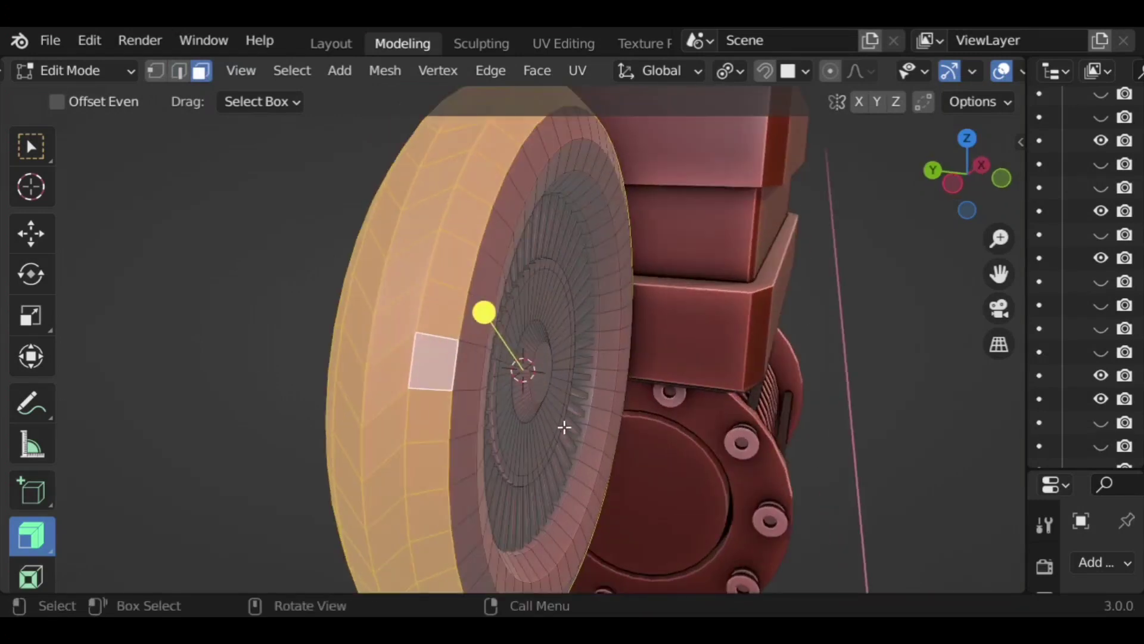
{"action": "key", "text": "i"}
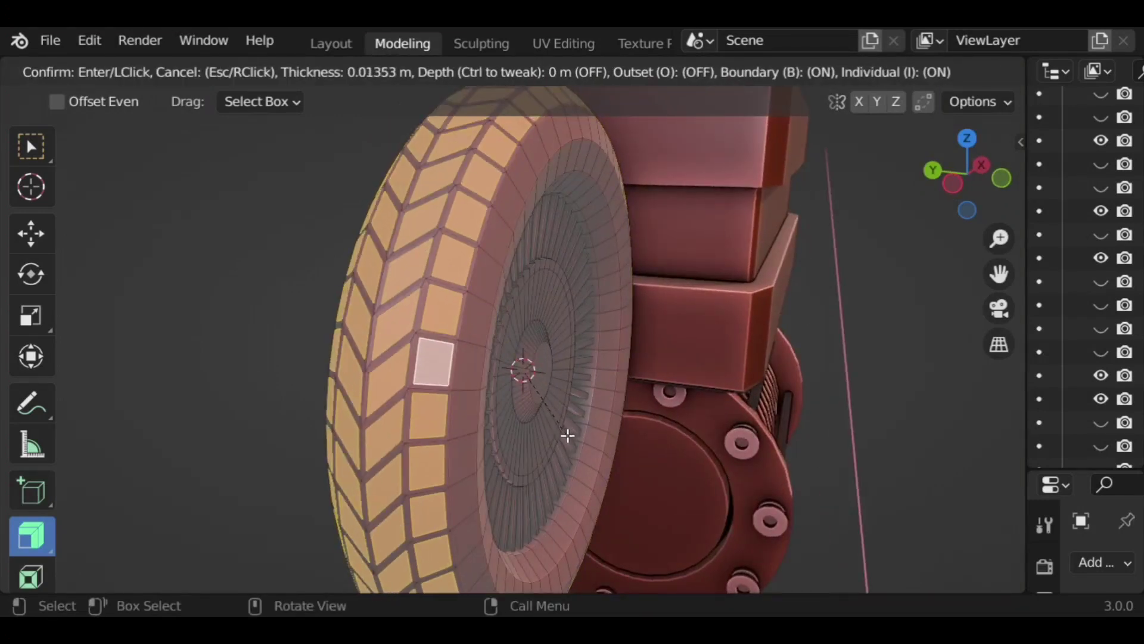
{"action": "left_click", "coordinate": [567, 434]}
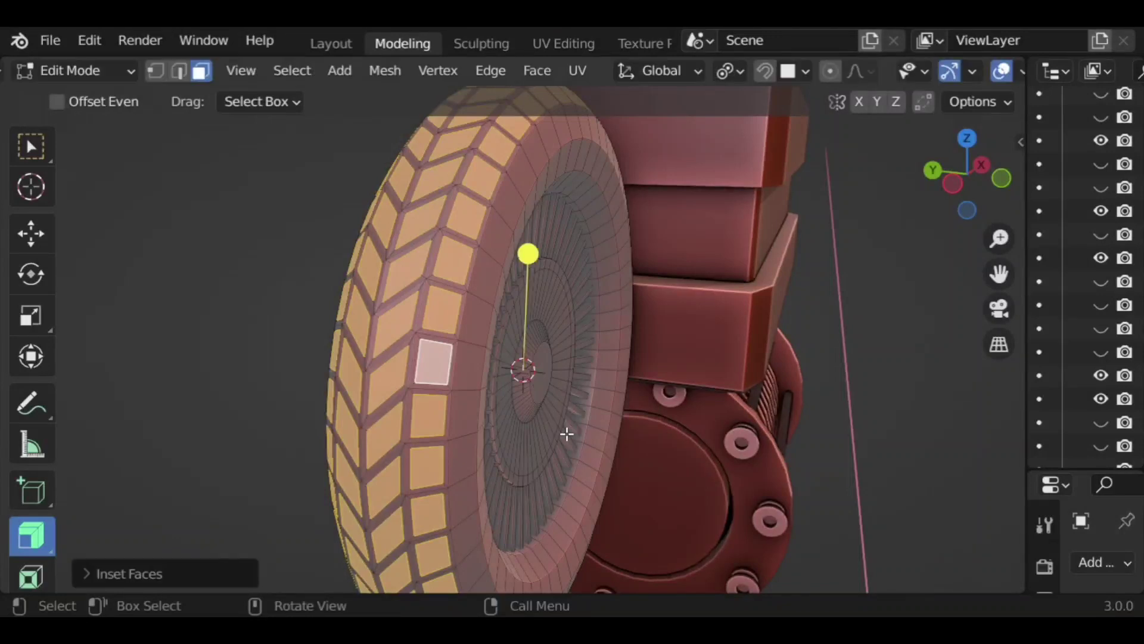
Step: Extrude the inset tread faces slightly outward along their normals to form raised tread blocks, and clear the selection
{"action": "left_click_drag", "start_coordinate": [528, 253], "coordinate": [524, 255]}
{"action": "scroll", "coordinate": [666, 330], "scroll_direction": "down", "scroll_amount": 4}
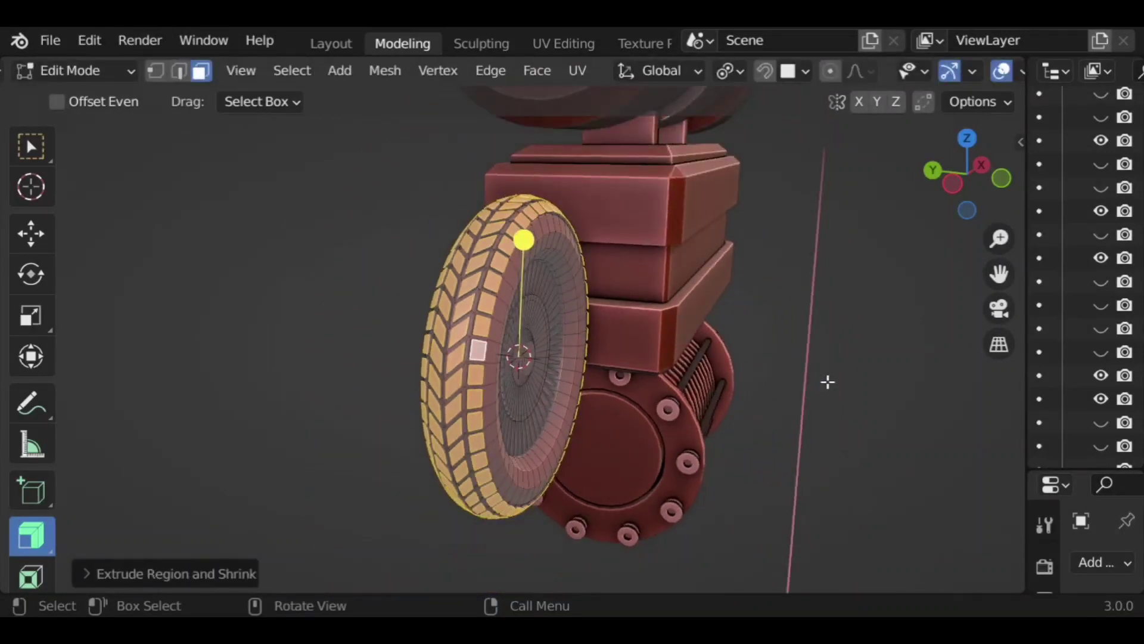
{"action": "left_click", "coordinate": [828, 382]}
{"action": "middle_click_drag", "start_coordinate": [826, 382], "coordinate": [620, 368]}
{"action": "middle_click_drag", "start_coordinate": [429, 460], "coordinate": [519, 472]}
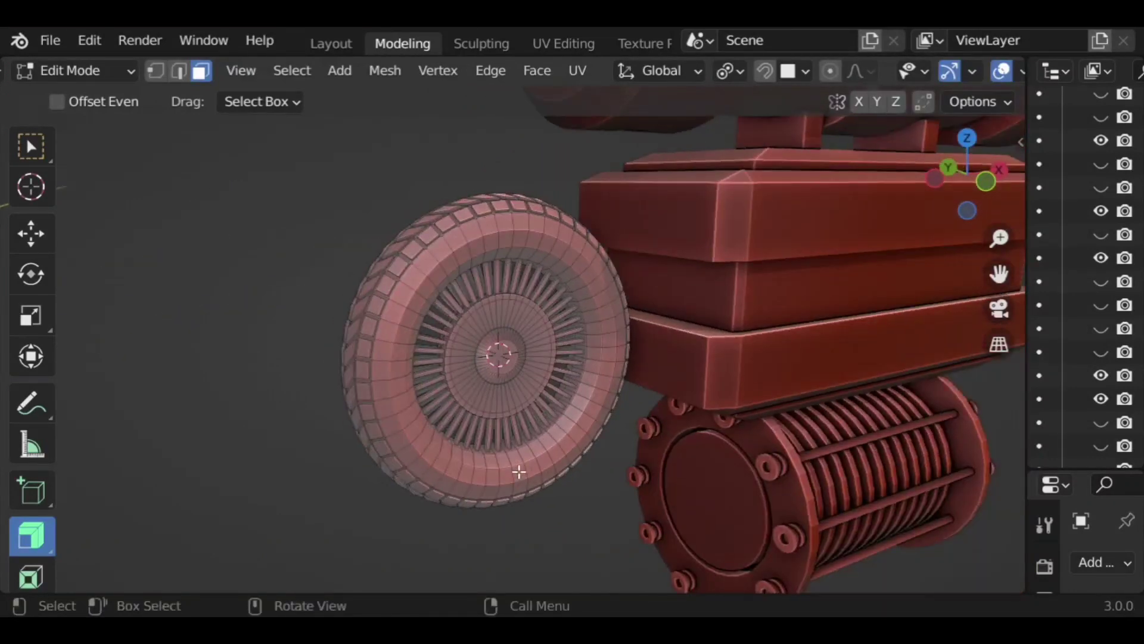
Step: Return to object mode and scale the whole wheel up to about 1.9 times its size in the front view
{"action": "key", "text": "Tab"}
{"action": "scroll", "coordinate": [519, 472], "scroll_direction": "down", "scroll_amount": 6}
{"action": "middle_click_drag", "start_coordinate": [475, 423], "coordinate": [405, 421]}
{"action": "left_click", "coordinate": [502, 420]}
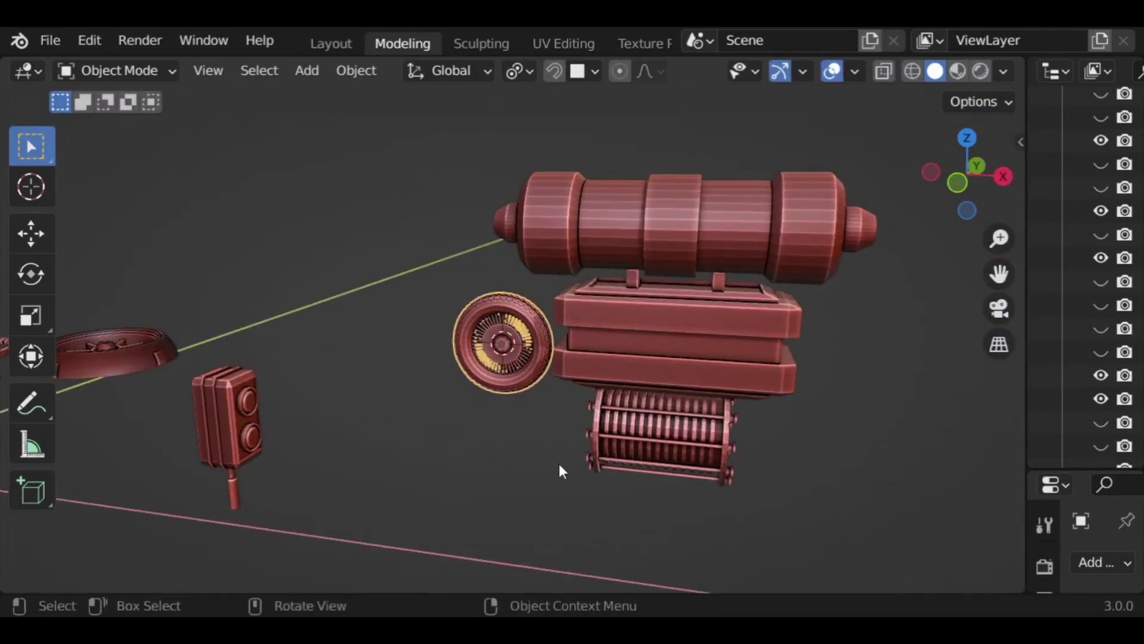
{"action": "left_click", "coordinate": [953, 182]}
{"action": "key", "text": "s"}
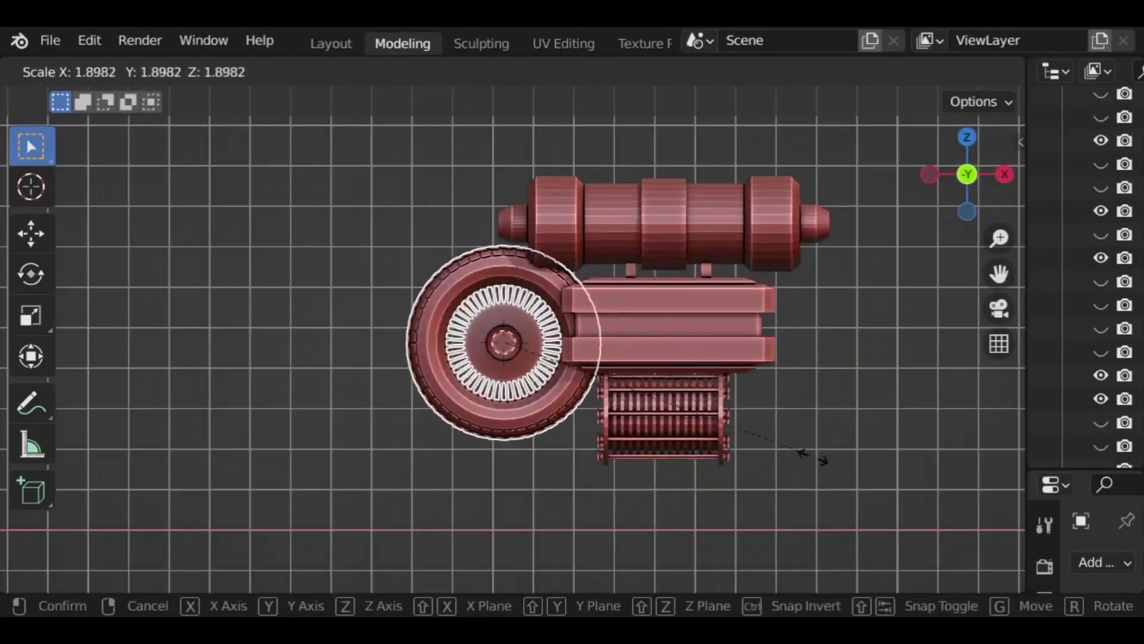
{"action": "left_click", "coordinate": [814, 456]}
Step: Move the wheel away from the mechanical parts along negative X and lower it along Z to the ground line
{"action": "key", "text": "g"}
{"action": "key", "text": "x"}
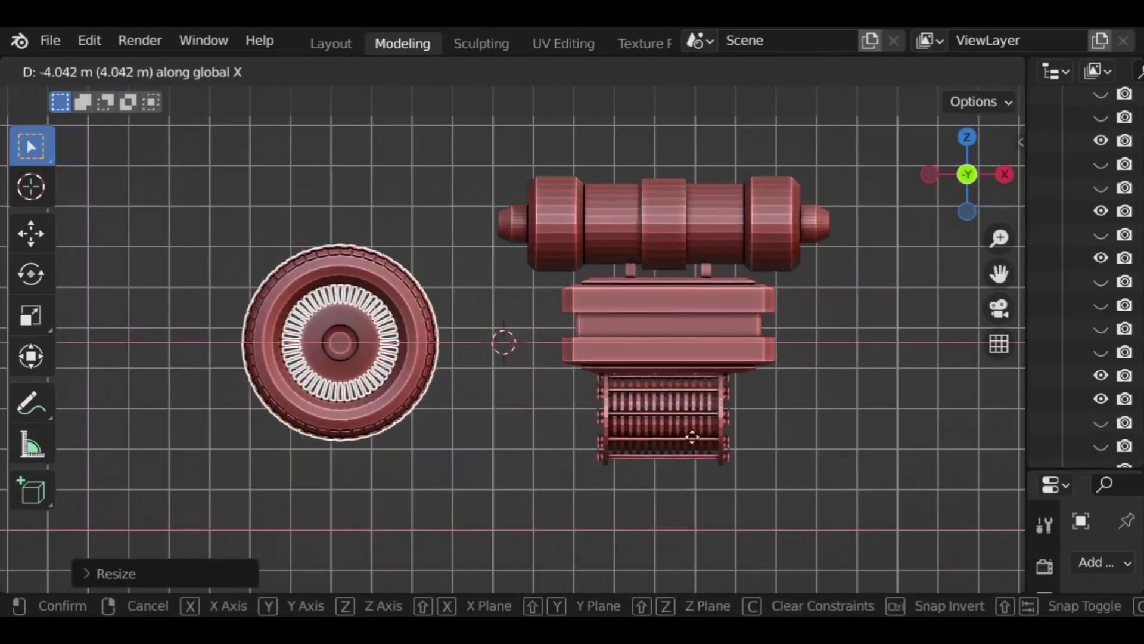
{"action": "left_click", "coordinate": [752, 420]}
{"action": "key", "text": "g"}
{"action": "key", "text": "z"}
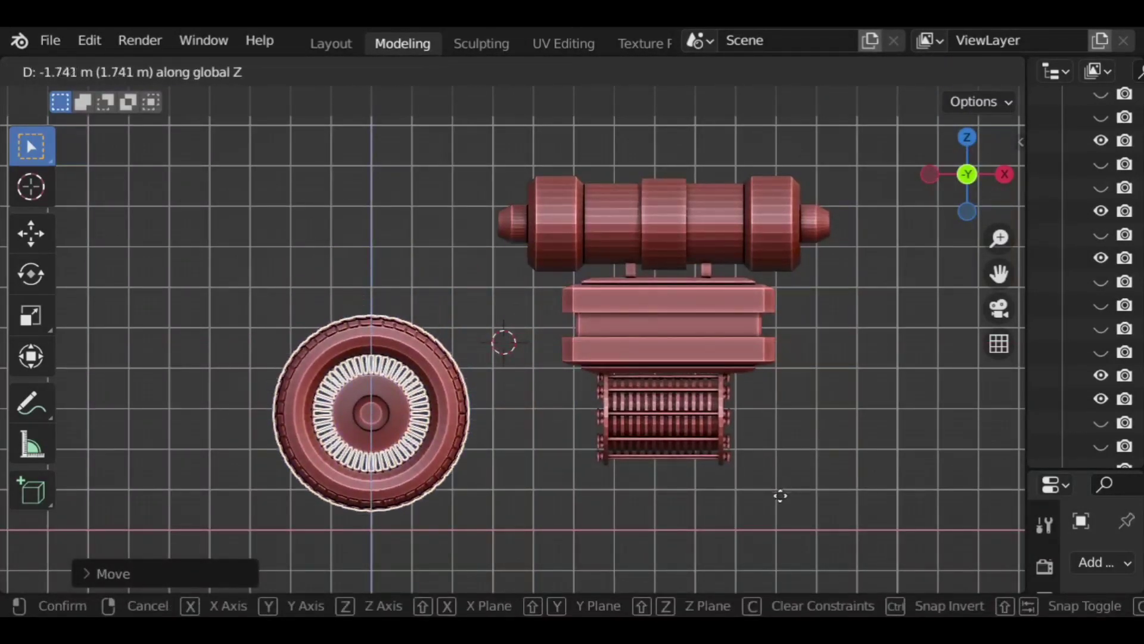
{"action": "left_click", "coordinate": [781, 506]}
Step: Scale the wheel up slightly and raise it about 0.29 m along Z to rest on the ground line
{"action": "middle_click_drag", "start_coordinate": [778, 445], "coordinate": [658, 440], "text": "shift"}
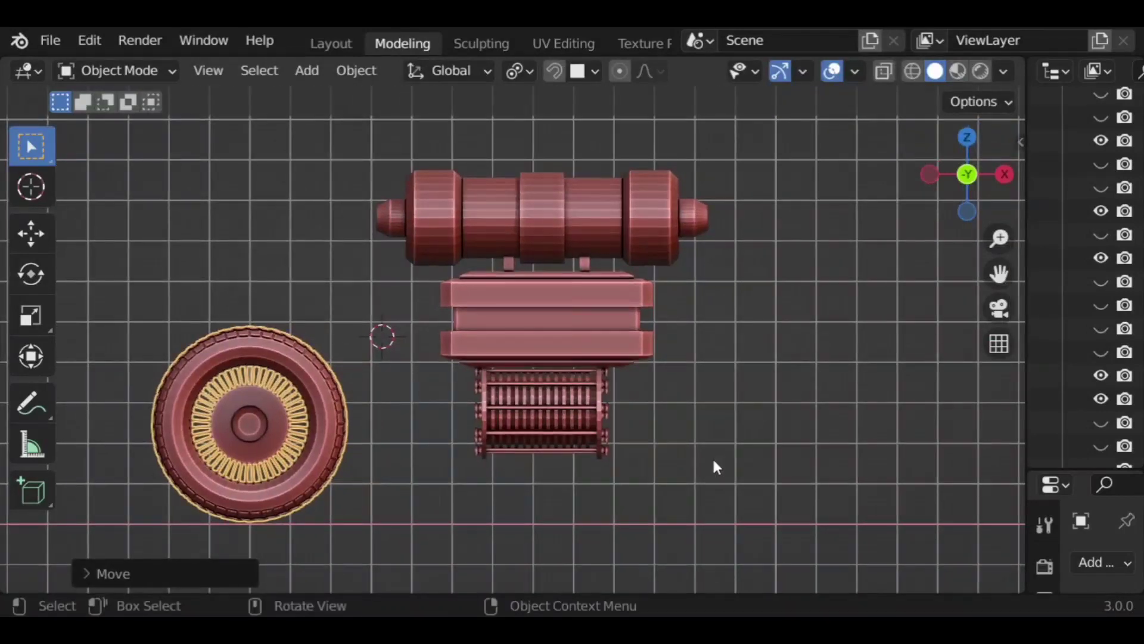
{"action": "key", "text": "s"}
{"action": "left_click", "coordinate": [633, 451]}
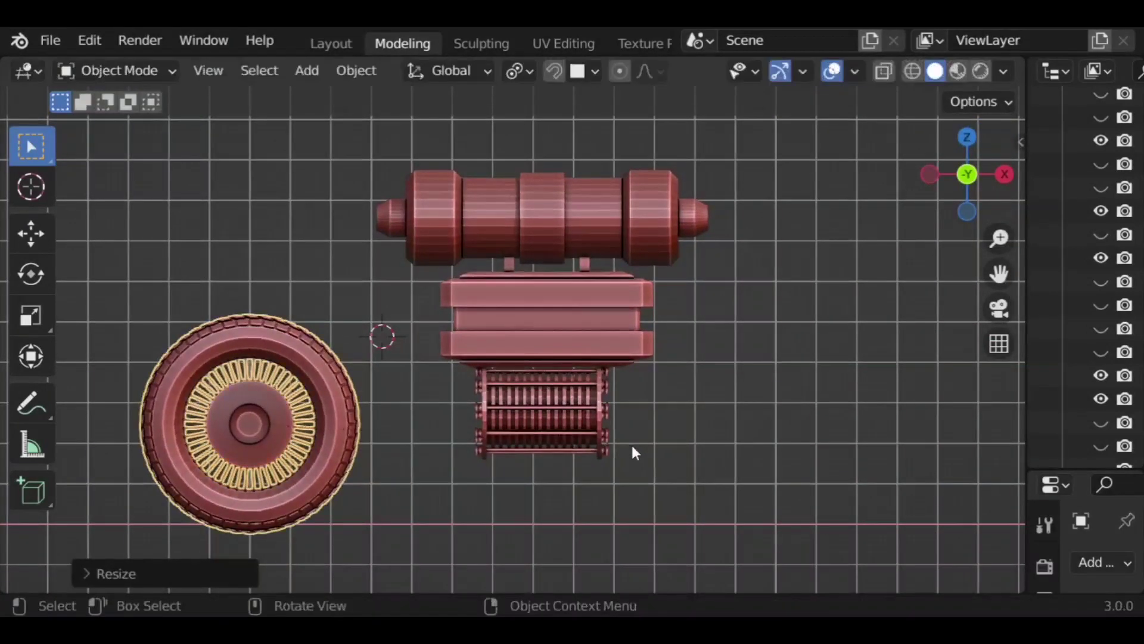
{"action": "key", "text": "g"}
{"action": "key", "text": "z"}
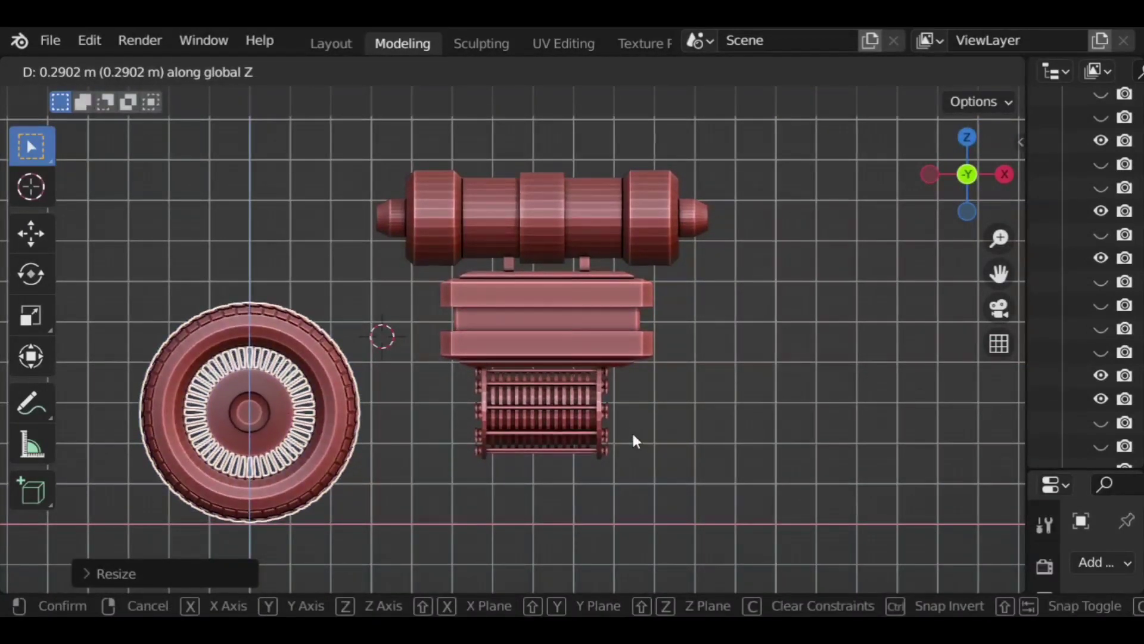
{"action": "left_click", "coordinate": [638, 439]}
Step: Duplicate the wheel and move the copy along X to the other side of the mechanical parts, then deselect it
{"action": "key", "text": "g"}
{"action": "key", "text": "x"}
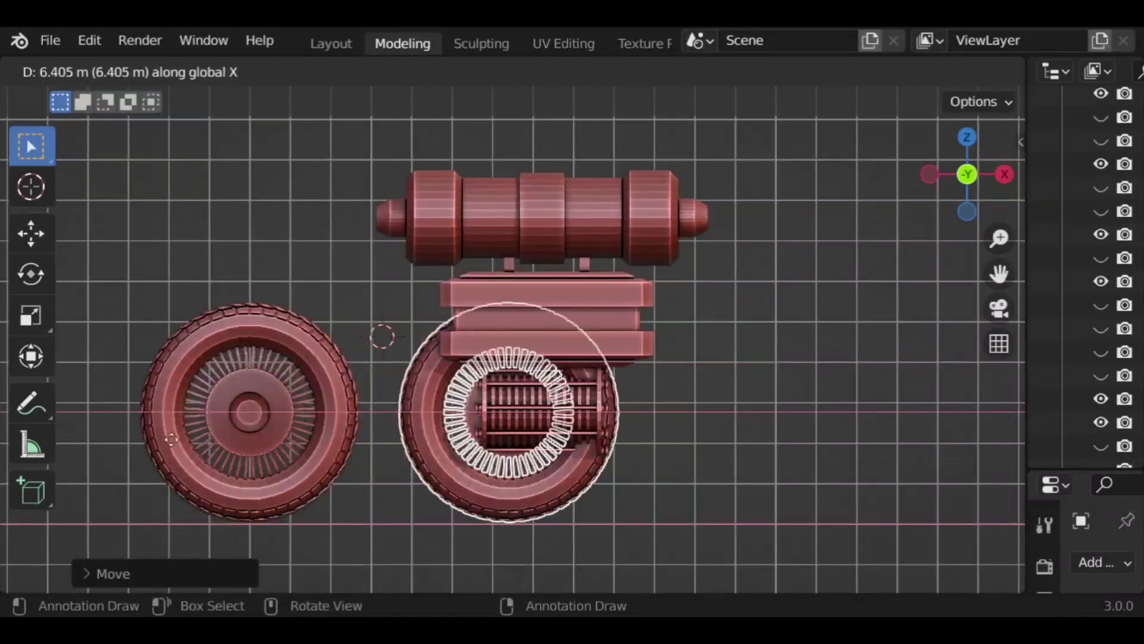
{"action": "left_click", "coordinate": [292, 435]}
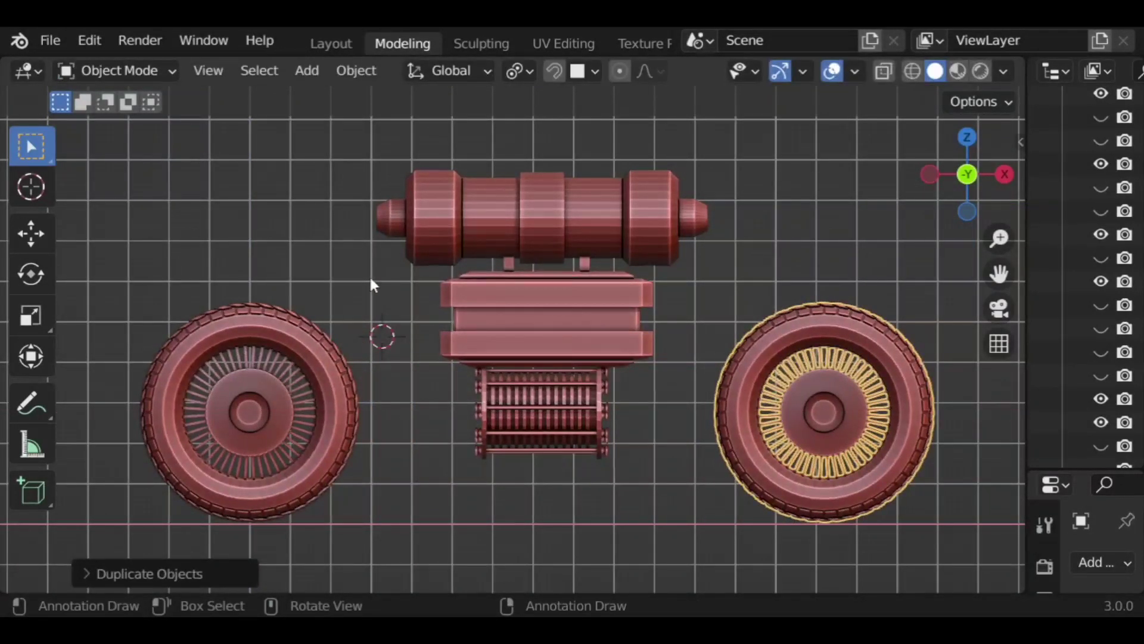
{"action": "left_click", "coordinate": [287, 292]}
Step: Select the stepped rectangular block below the large cylinder and apply AutoMirror to it on the X axis with Positive orientation
{"action": "middle_click_drag", "start_coordinate": [288, 292], "coordinate": [361, 292]}
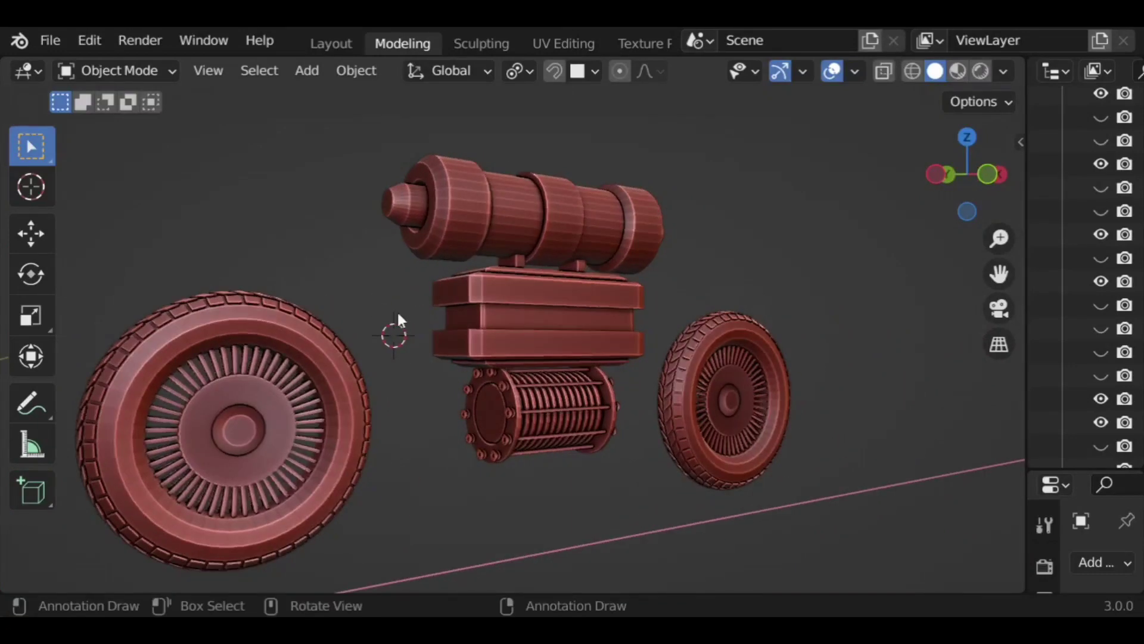
{"action": "scroll", "coordinate": [453, 352], "scroll_direction": "down", "scroll_amount": 3}
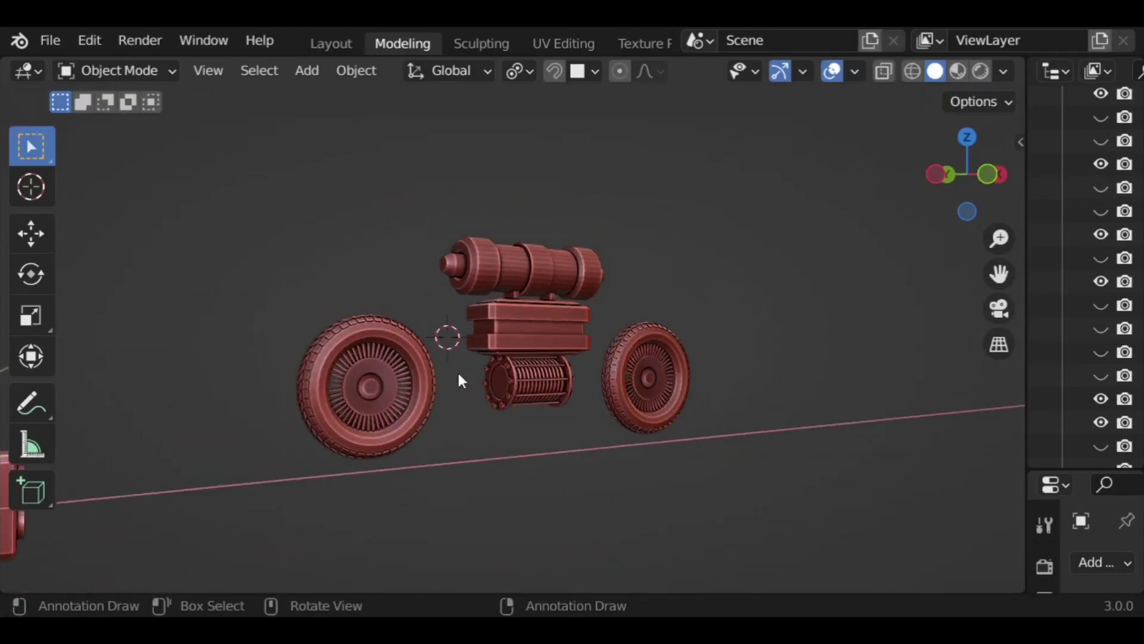
{"action": "middle_click_drag", "start_coordinate": [459, 378], "coordinate": [554, 332]}
{"action": "left_click", "coordinate": [537, 331]}
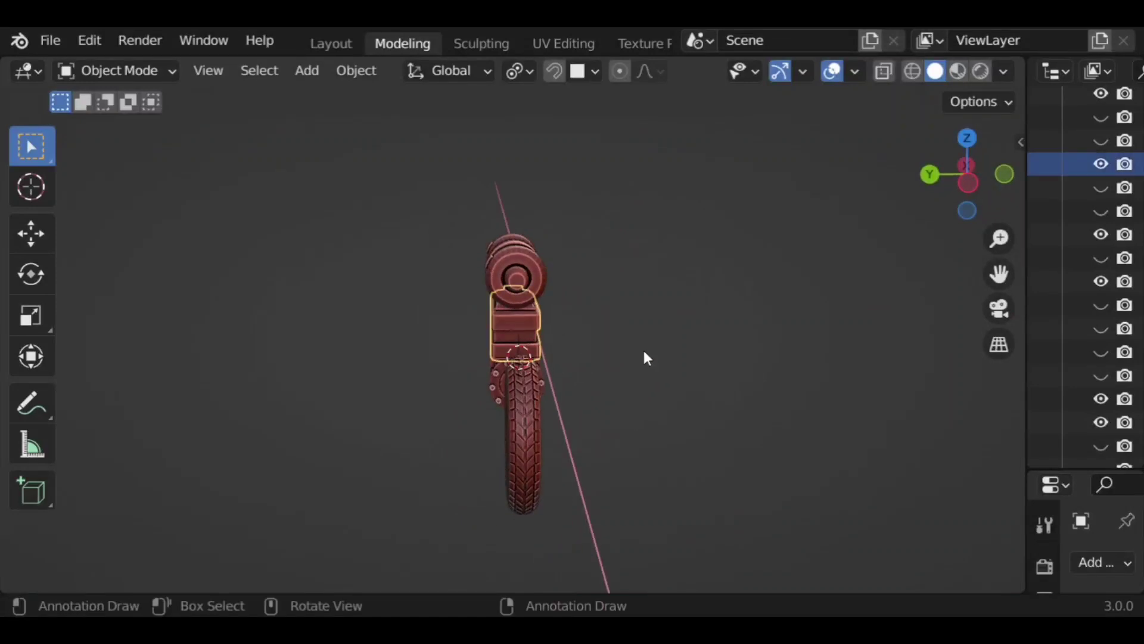
{"action": "middle_click_drag", "start_coordinate": [645, 357], "coordinate": [648, 334]}
{"action": "key", "text": "n"}
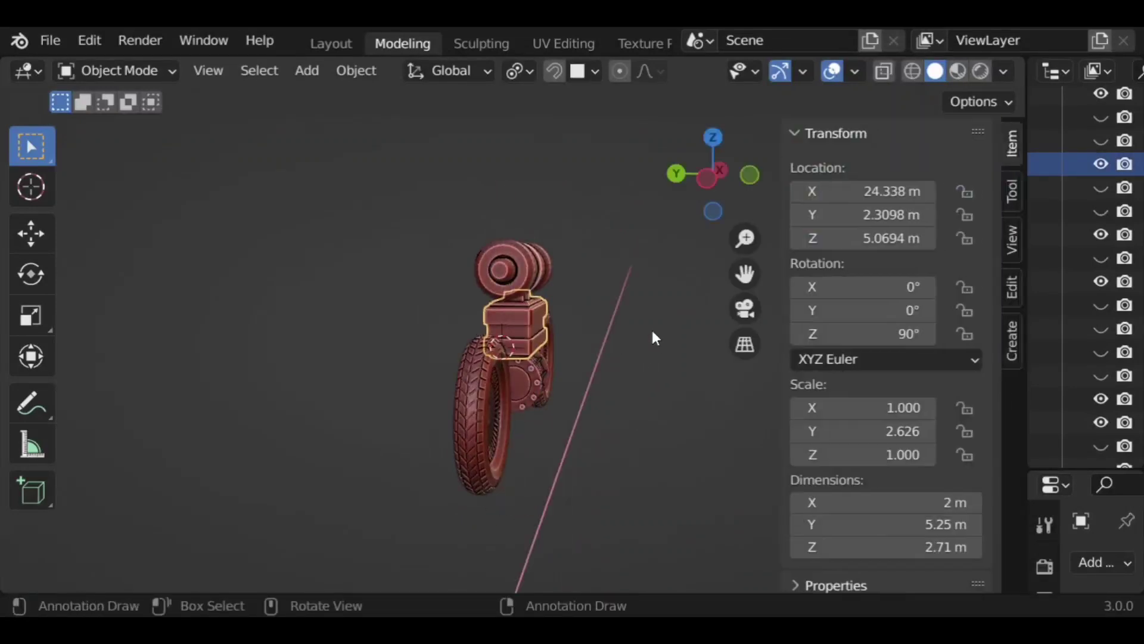
{"action": "left_click", "coordinate": [1016, 279]}
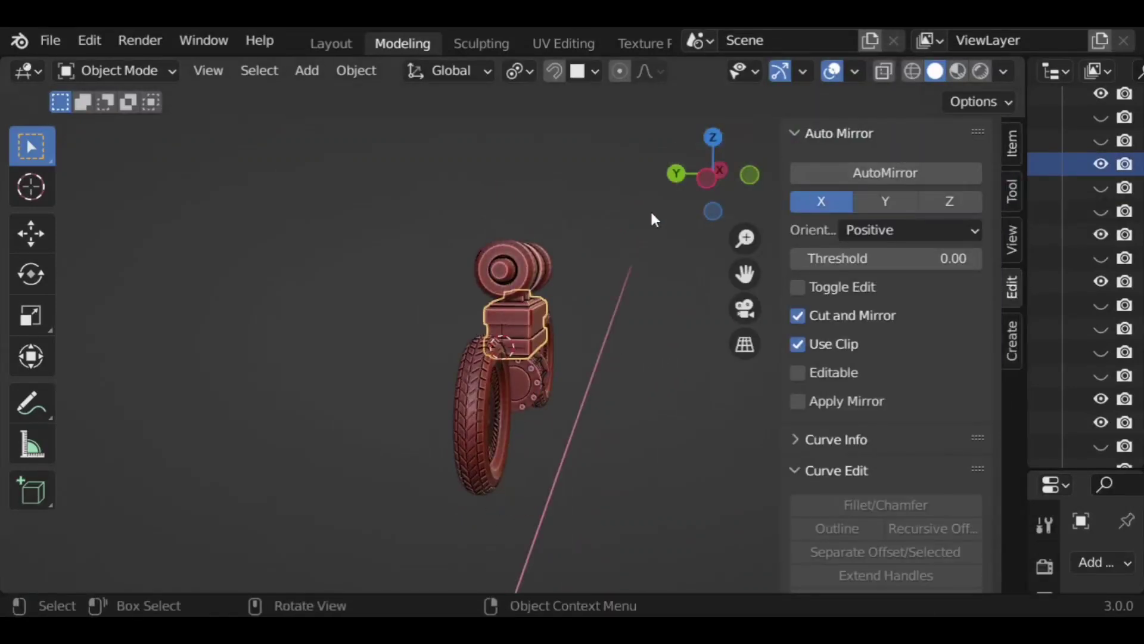
{"action": "left_click", "coordinate": [881, 173]}
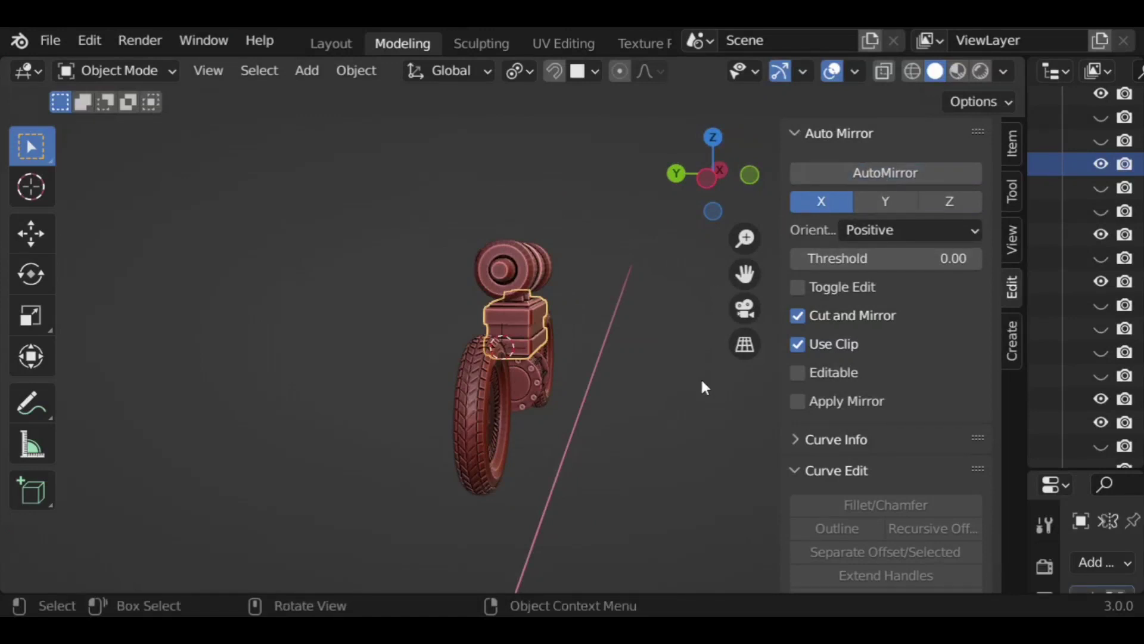
Step: Edit the mirrored block's mesh, add a cylinder to it and scale the cylinder down to about half size
{"action": "key", "text": "Tab"}
{"action": "key", "text": "n"}
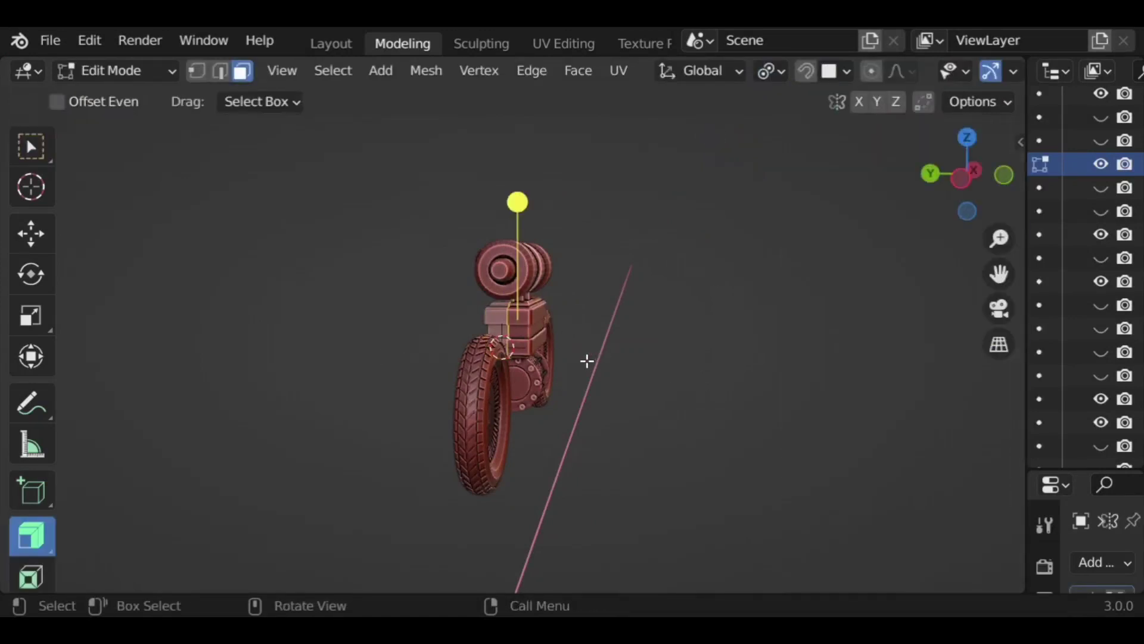
{"action": "left_click", "coordinate": [381, 71]}
{"action": "left_click", "coordinate": [431, 216]}
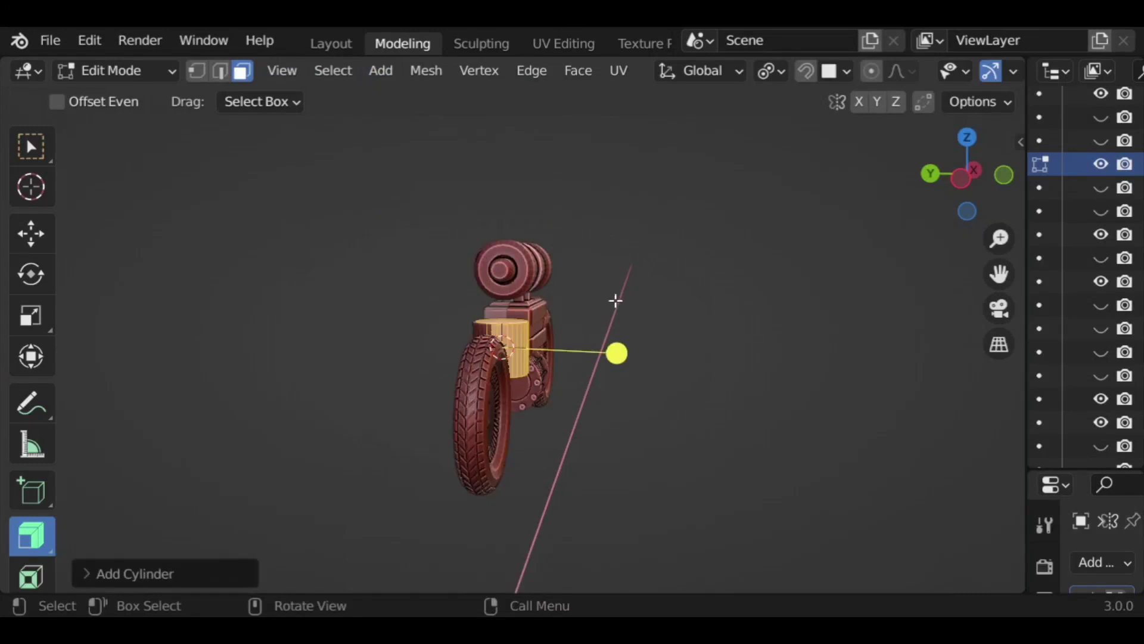
{"action": "key", "text": "s"}
{"action": "left_click", "coordinate": [606, 391]}
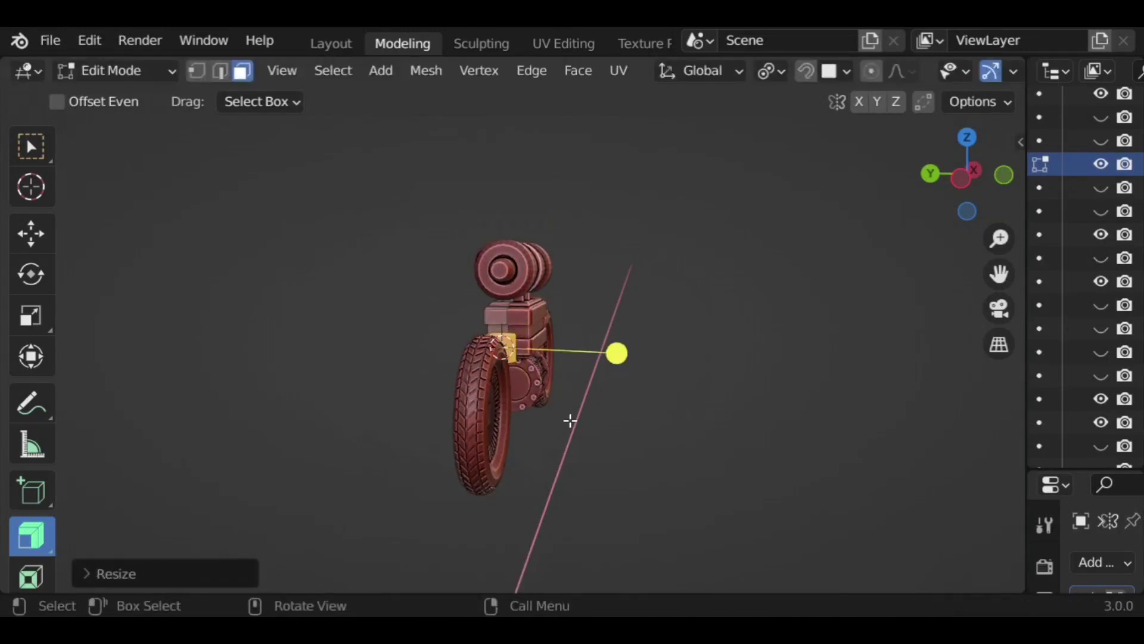
Step: Move the cylinder along negative Y so clipping at the mirror plane stretches it into a crossbar above the front wheel
{"action": "key", "text": "g"}
{"action": "key", "text": "y"}
{"action": "left_click", "coordinate": [634, 417]}
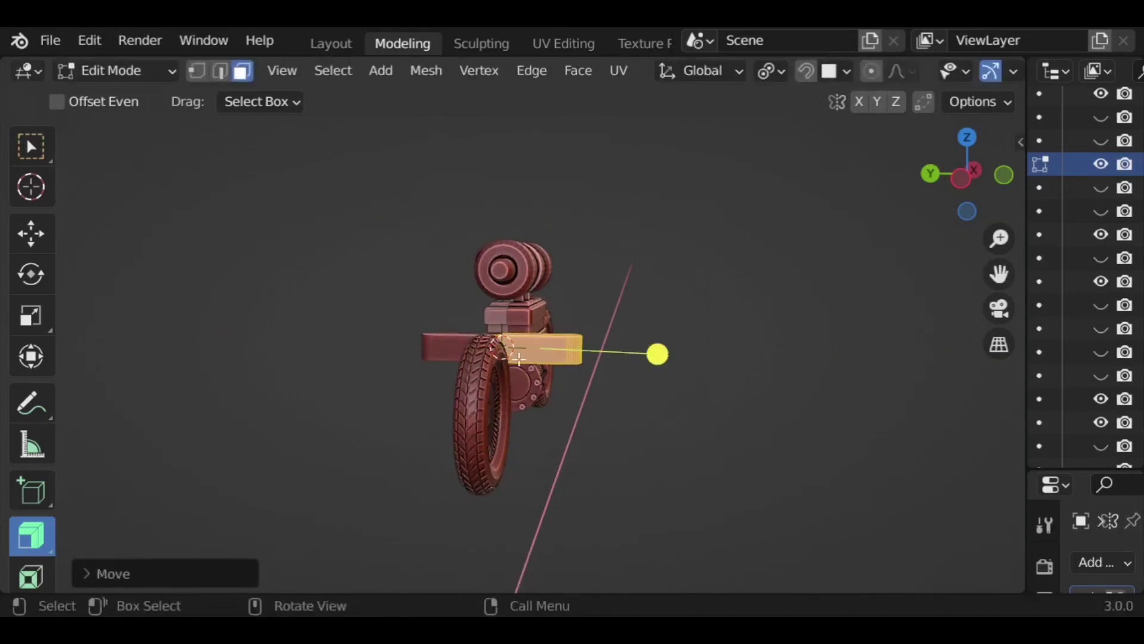
{"action": "middle_click_drag", "start_coordinate": [519, 359], "coordinate": [514, 409]}
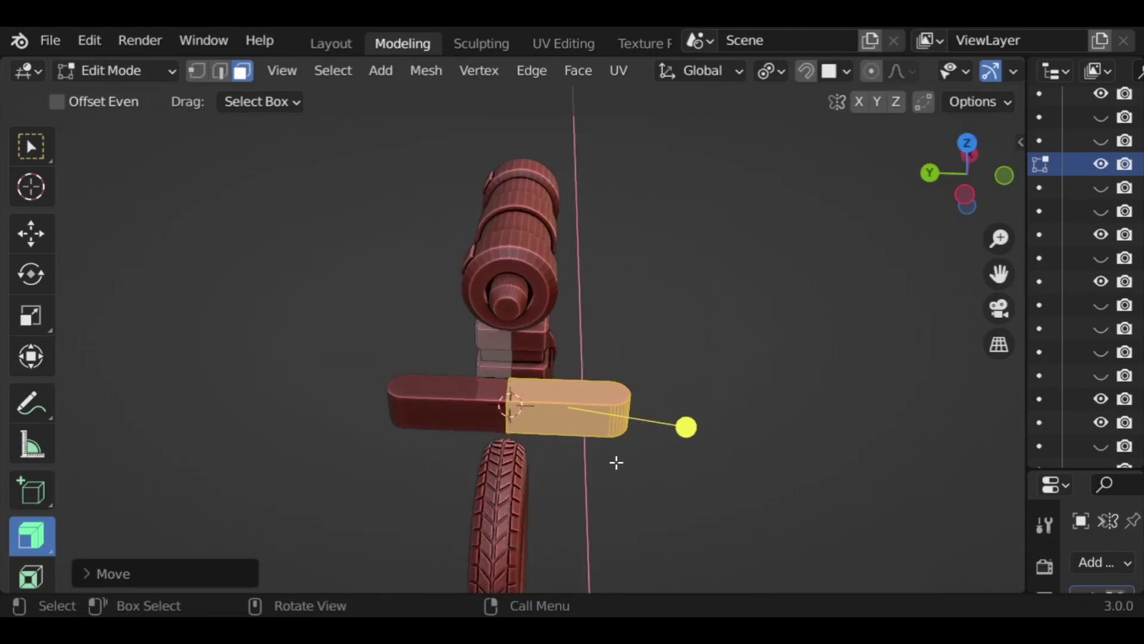
{"action": "middle_click_drag", "start_coordinate": [616, 462], "coordinate": [517, 383]}
Step: Scale the crossbar down uniformly, and shorten it further along the Y axis
{"action": "key", "text": "s"}
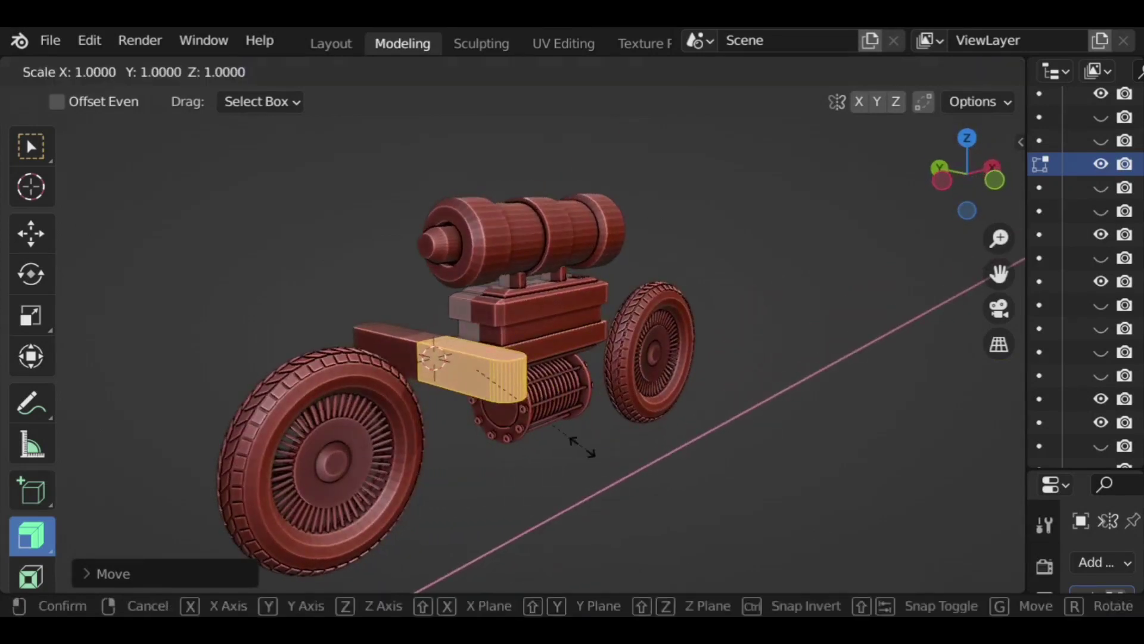
{"action": "left_click", "coordinate": [539, 419]}
{"action": "middle_click_drag", "start_coordinate": [539, 418], "coordinate": [638, 475]}
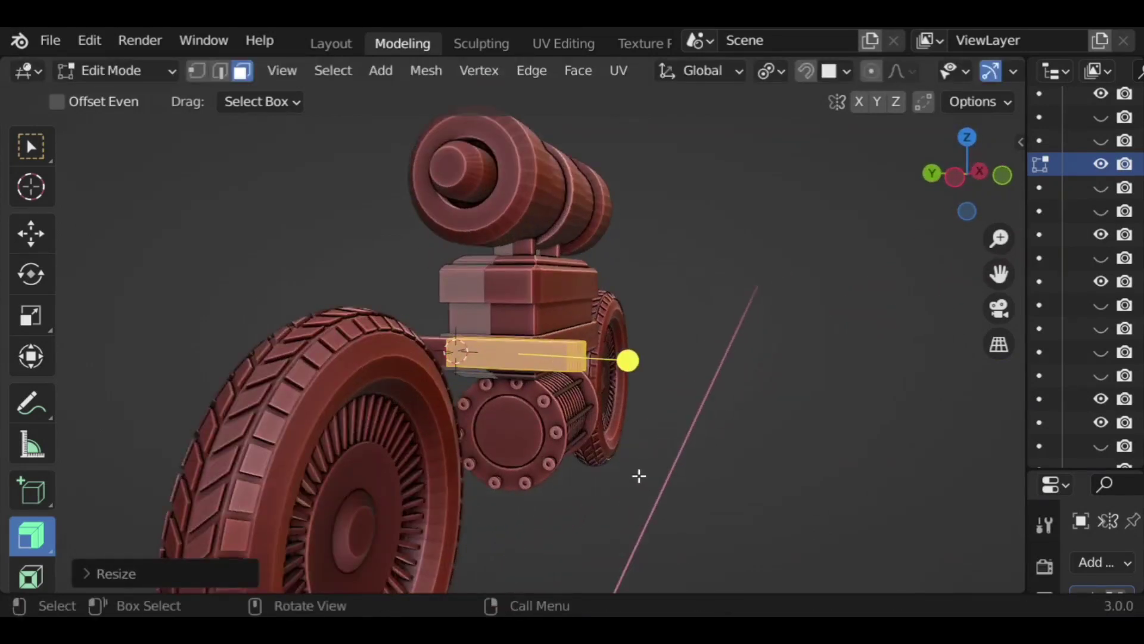
{"action": "key", "text": "s"}
{"action": "key", "text": "y"}
{"action": "left_click", "coordinate": [515, 429]}
Step: Raise the crossbar along Z to just below the cylinder's height and move it about 1.49 m along negative X
{"action": "middle_click_drag", "start_coordinate": [514, 429], "coordinate": [471, 450]}
{"action": "key", "text": "g"}
{"action": "key", "text": "z"}
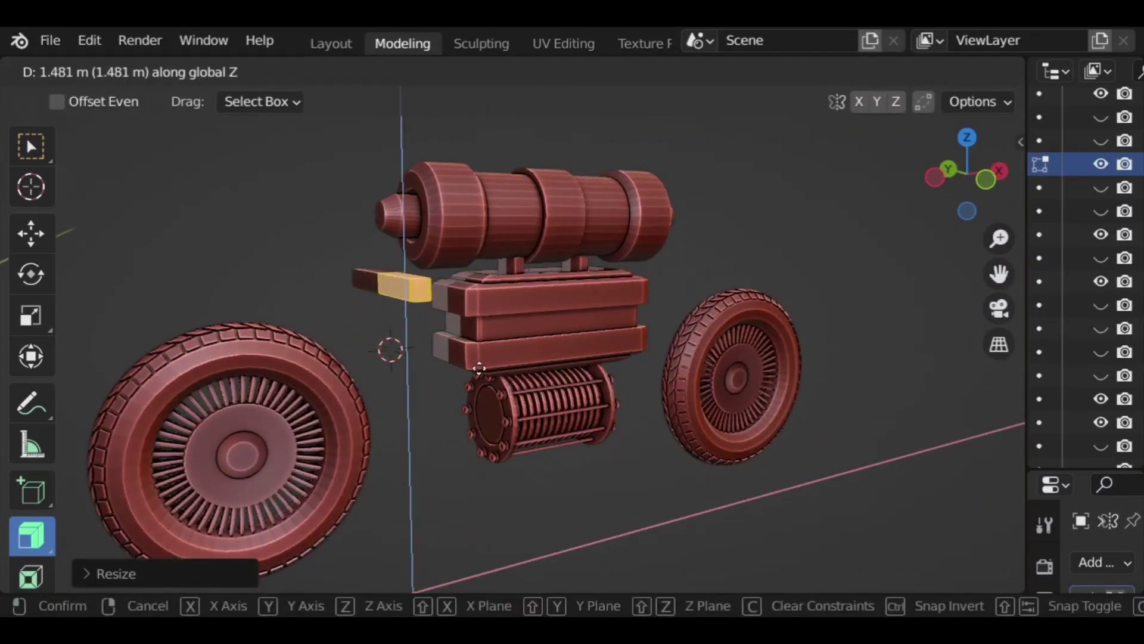
{"action": "left_click", "coordinate": [475, 349]}
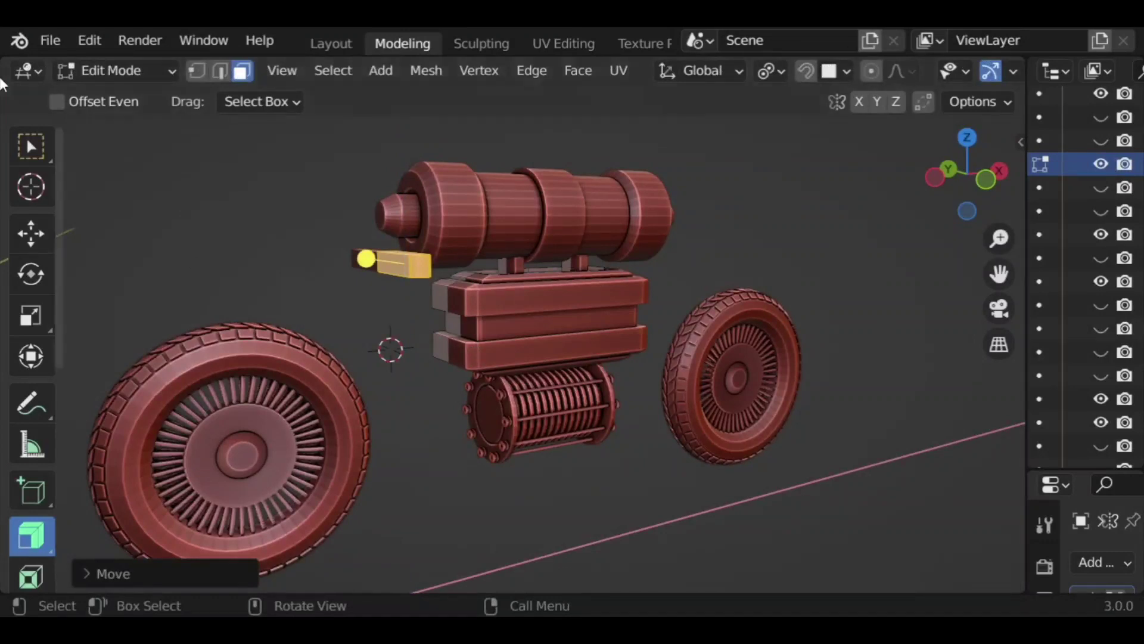
{"action": "left_click", "coordinate": [31, 146]}
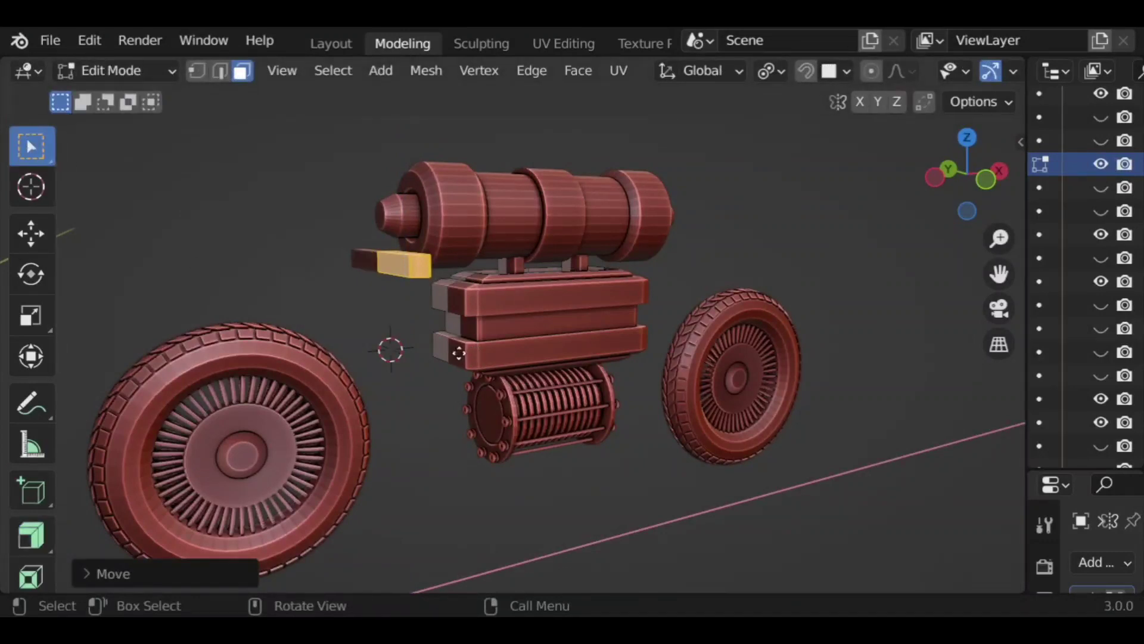
{"action": "key", "text": "g"}
{"action": "key", "text": "x"}
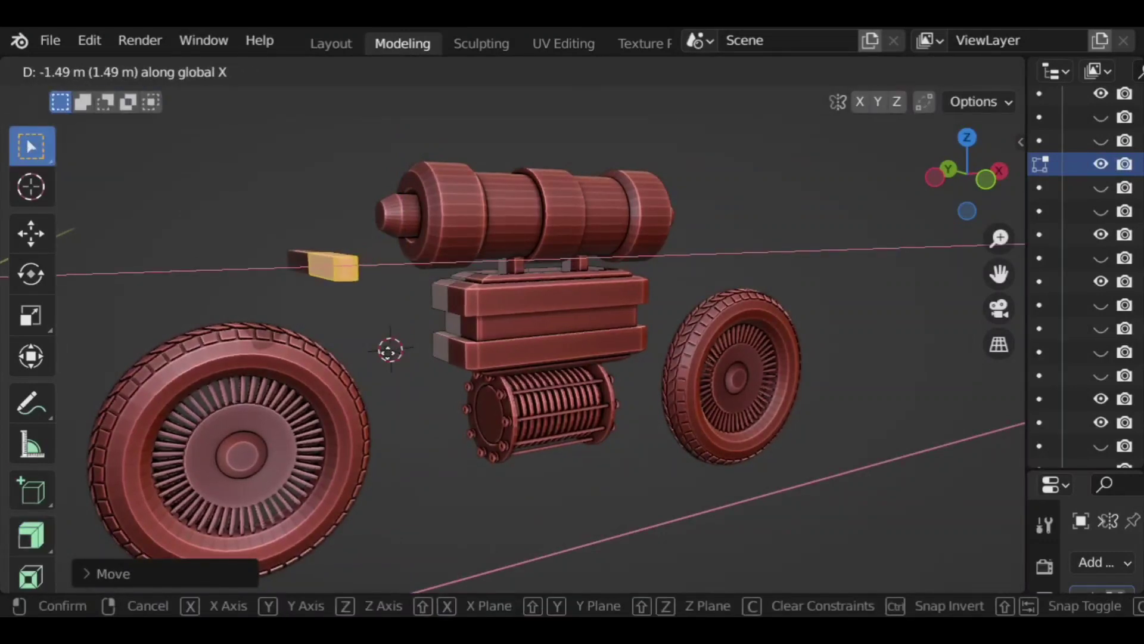
{"action": "left_click", "coordinate": [434, 362]}
Step: Rotate the crossbar about the Y axis to tilt it above the front wheel
{"action": "key", "text": "r"}
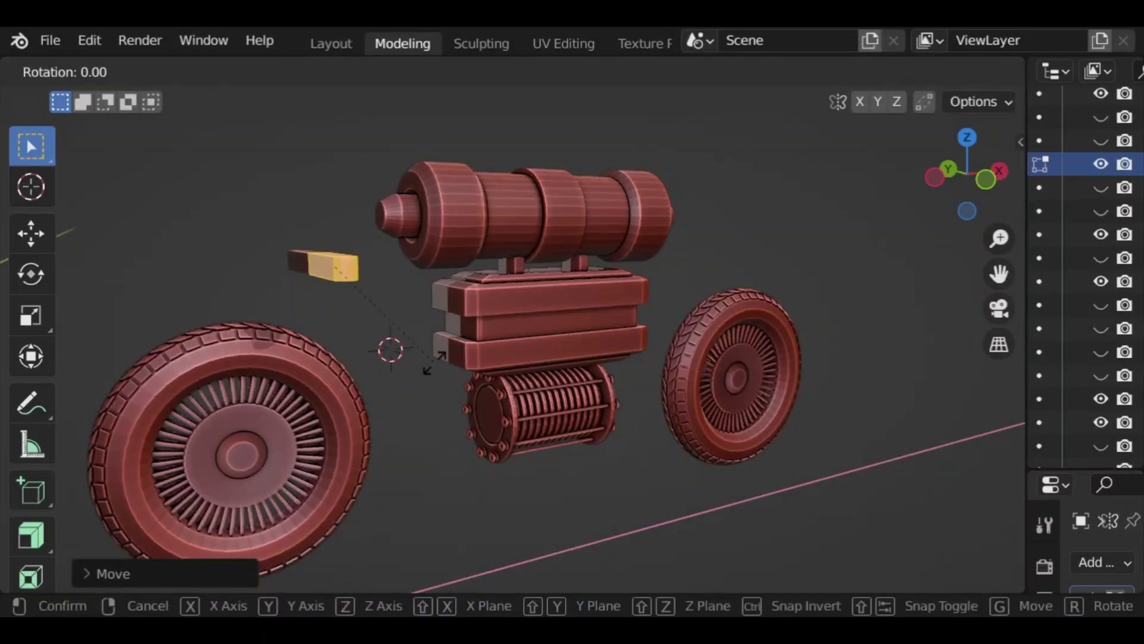
{"action": "key", "text": "y"}
{"action": "key", "text": "Return"}
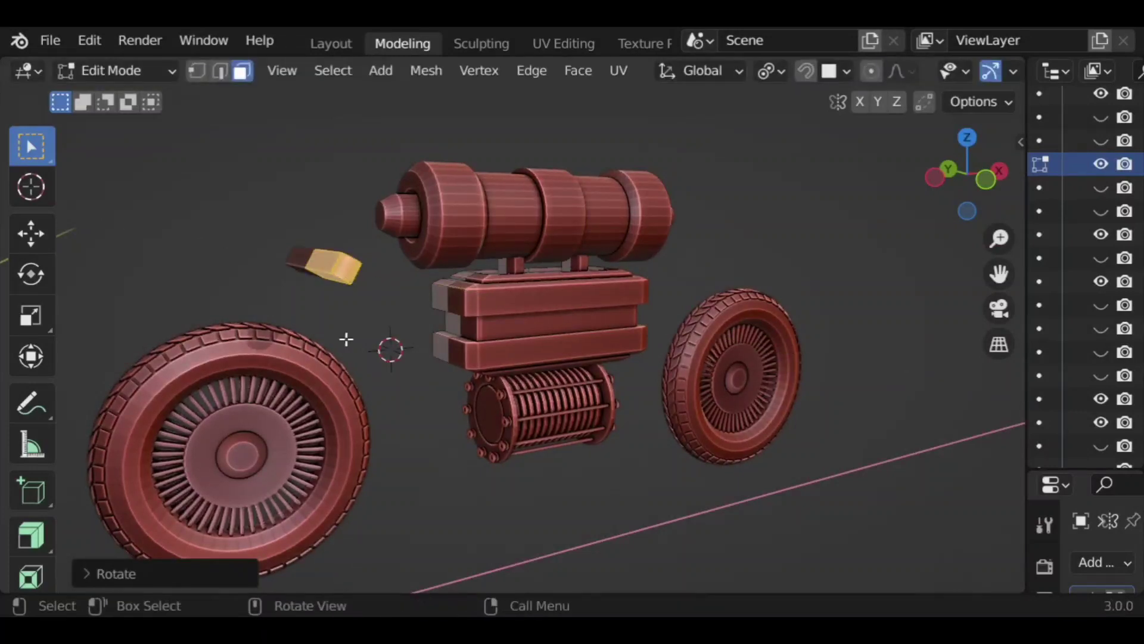
Step: Cut a straight knife line across the underside of the crossbar near its rounded outer end
{"action": "middle_click_drag", "start_coordinate": [347, 339], "coordinate": [486, 246]}
{"action": "scroll", "coordinate": [505, 253], "scroll_direction": "up", "scroll_amount": 2}
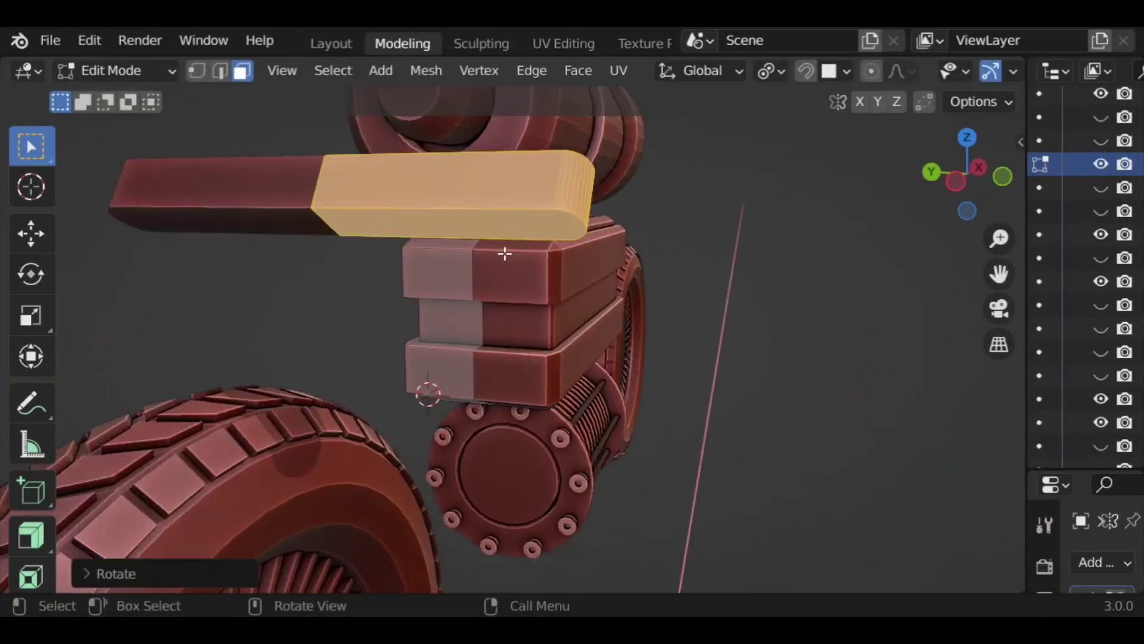
{"action": "left_click", "coordinate": [809, 264]}
{"action": "key", "text": "ctrl+r"}
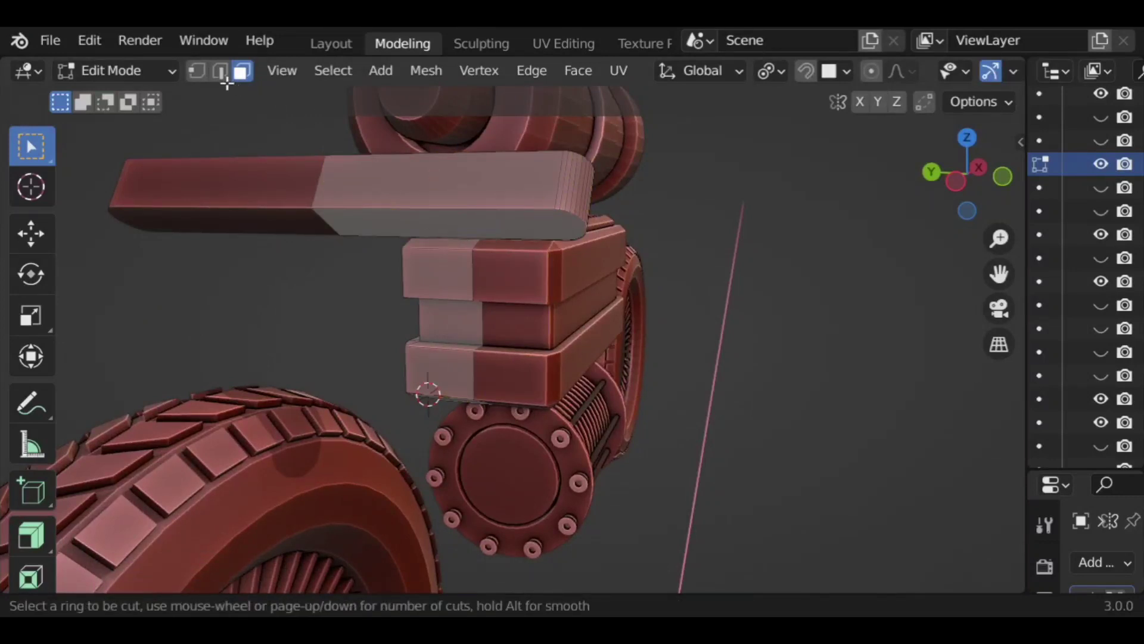
{"action": "key", "text": "Escape"}
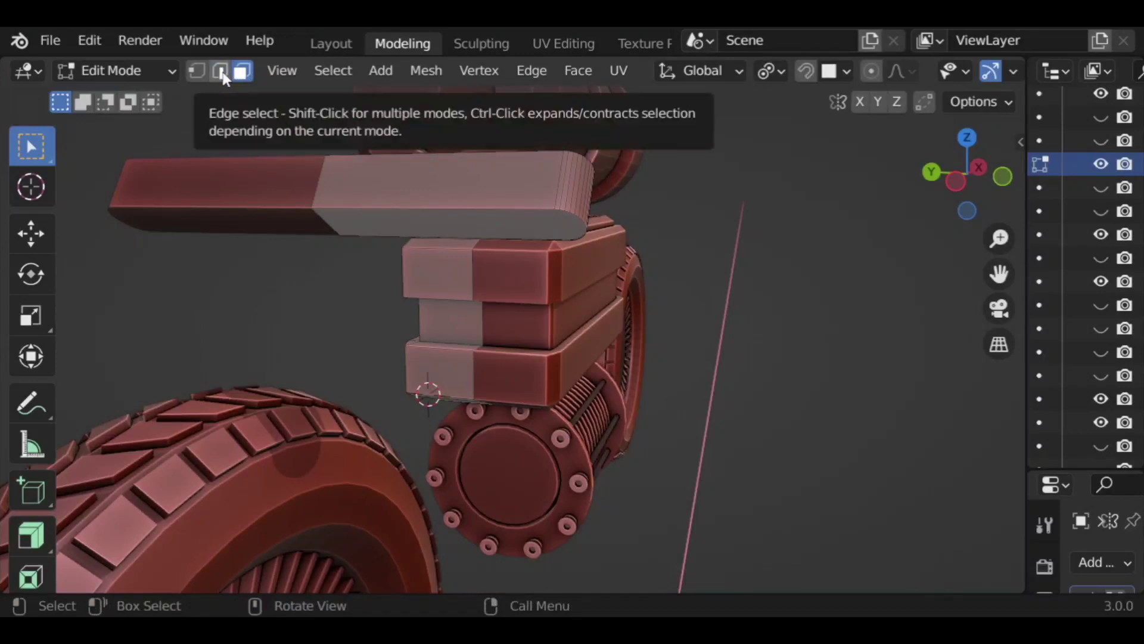
{"action": "scroll", "coordinate": [35, 447], "scroll_direction": "down", "scroll_amount": 5}
{"action": "scroll", "coordinate": [31, 459], "scroll_direction": "down", "scroll_amount": 1}
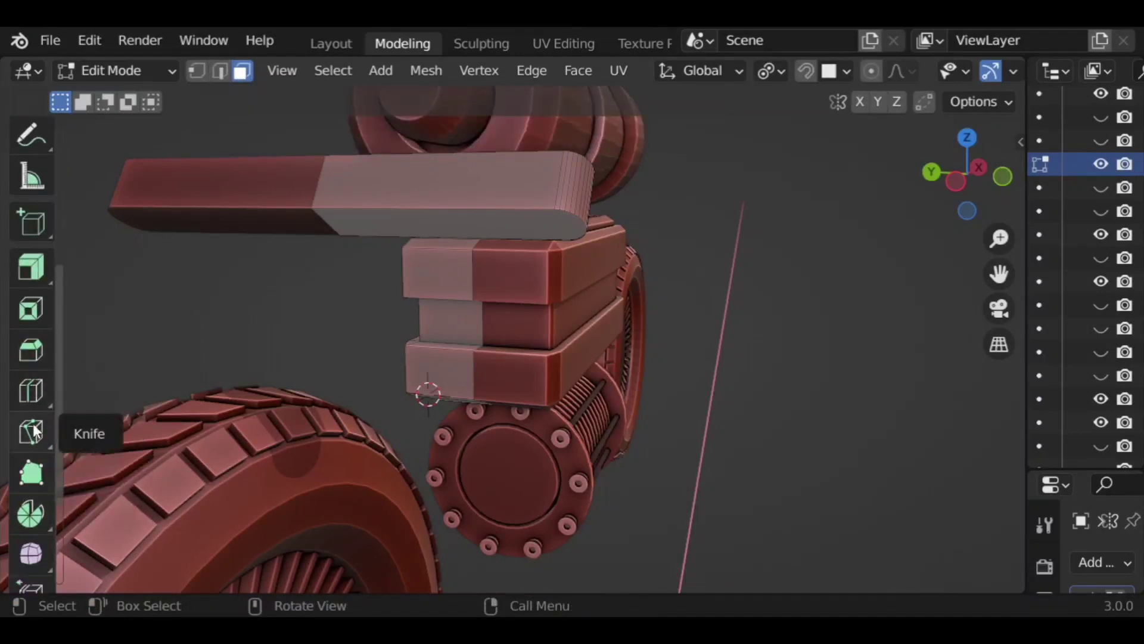
{"action": "left_click", "coordinate": [31, 429]}
{"action": "middle_click_drag", "start_coordinate": [537, 326], "coordinate": [764, 413]}
{"action": "left_click", "coordinate": [650, 230]}
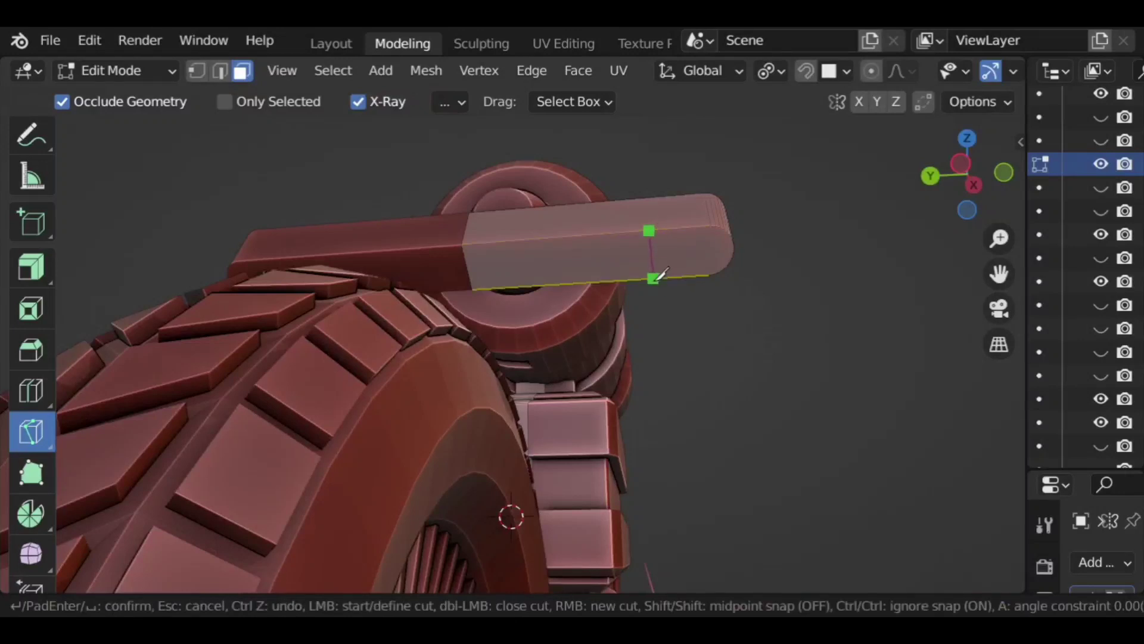
{"action": "key", "text": "Return"}
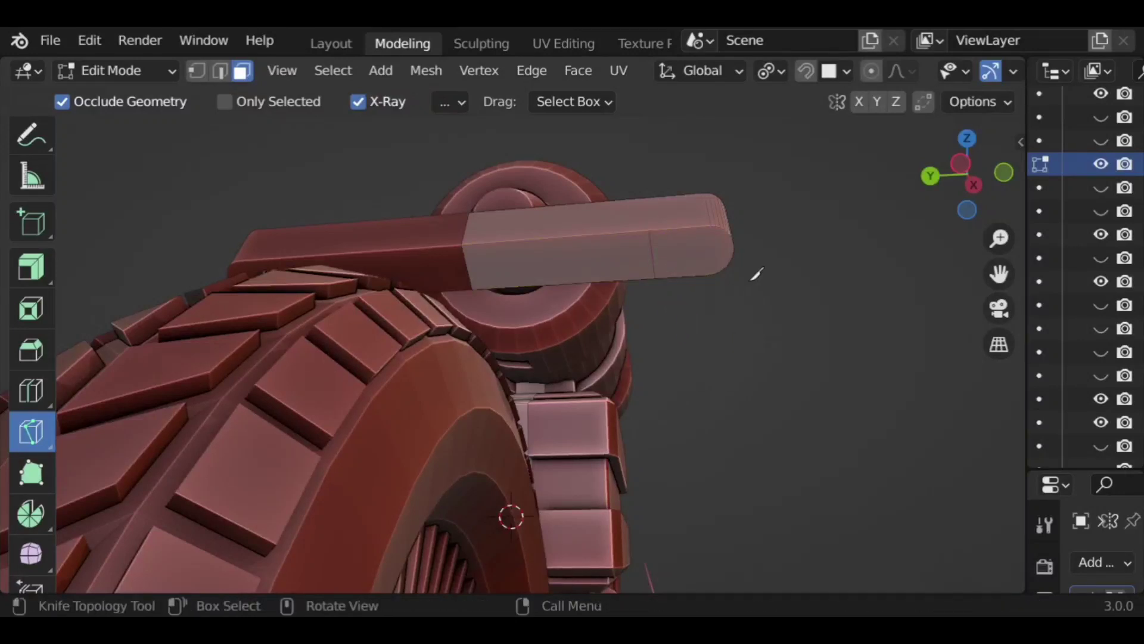
Step: Select the rounded end face outside the knife cut and inset it slightly
{"action": "scroll", "coordinate": [24, 298], "scroll_direction": "up", "scroll_amount": 5}
{"action": "left_click", "coordinate": [27, 149]}
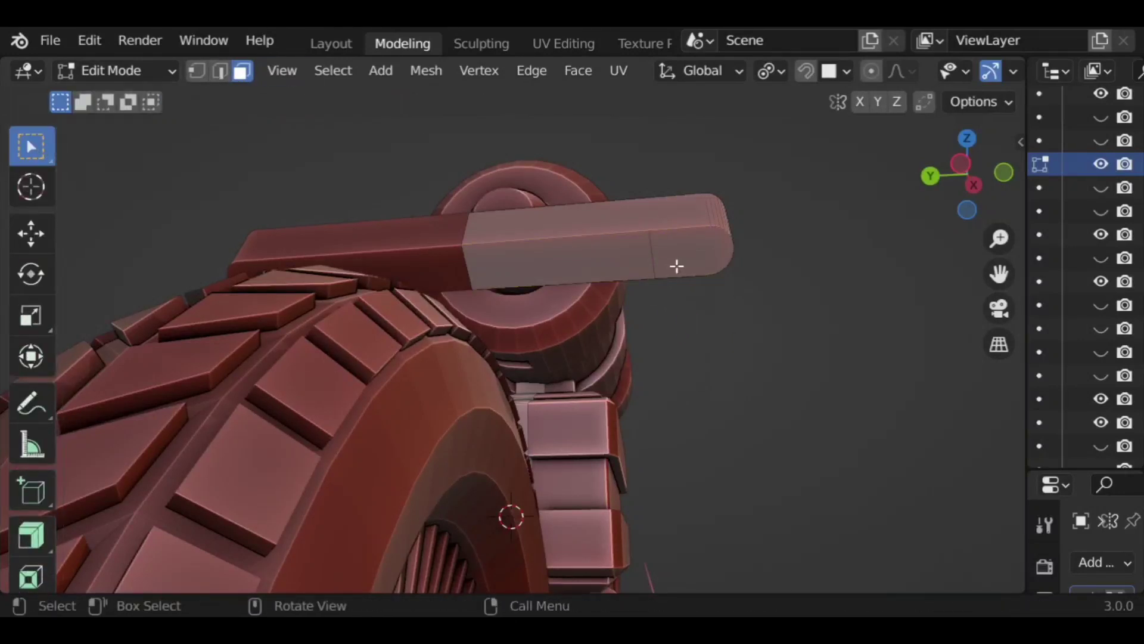
{"action": "left_click", "coordinate": [674, 262]}
{"action": "key", "text": "i"}
{"action": "left_click", "coordinate": [830, 306]}
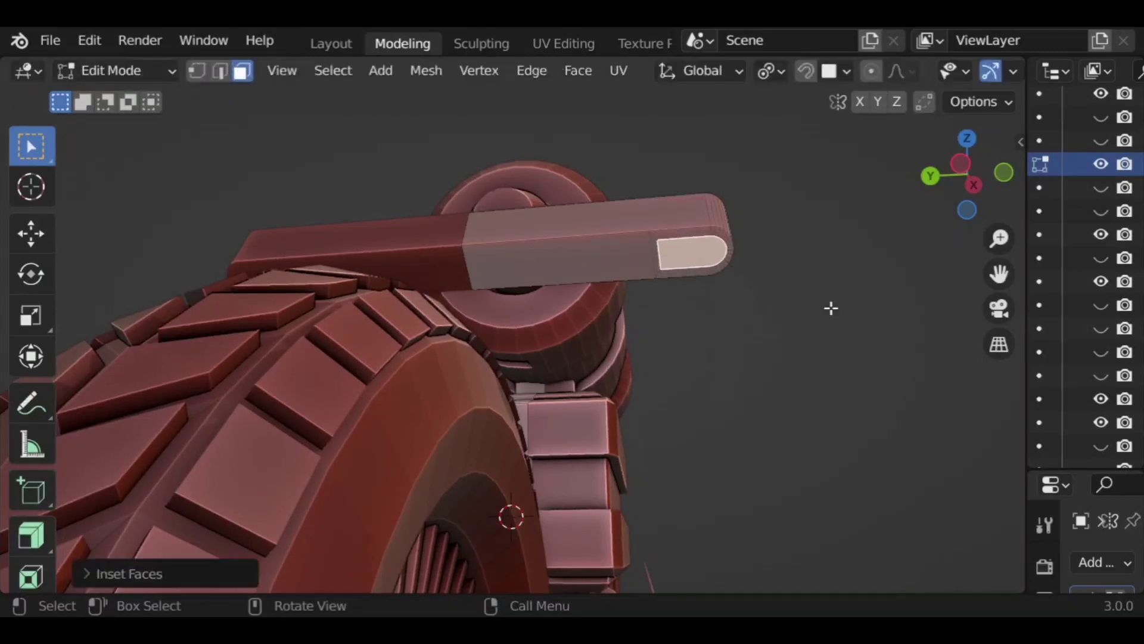
Step: Try extruding the inset end face outward toward the front wheel, and undo the extrusions
{"action": "middle_click_drag", "start_coordinate": [830, 307], "coordinate": [782, 323]}
{"action": "key", "text": "e"}
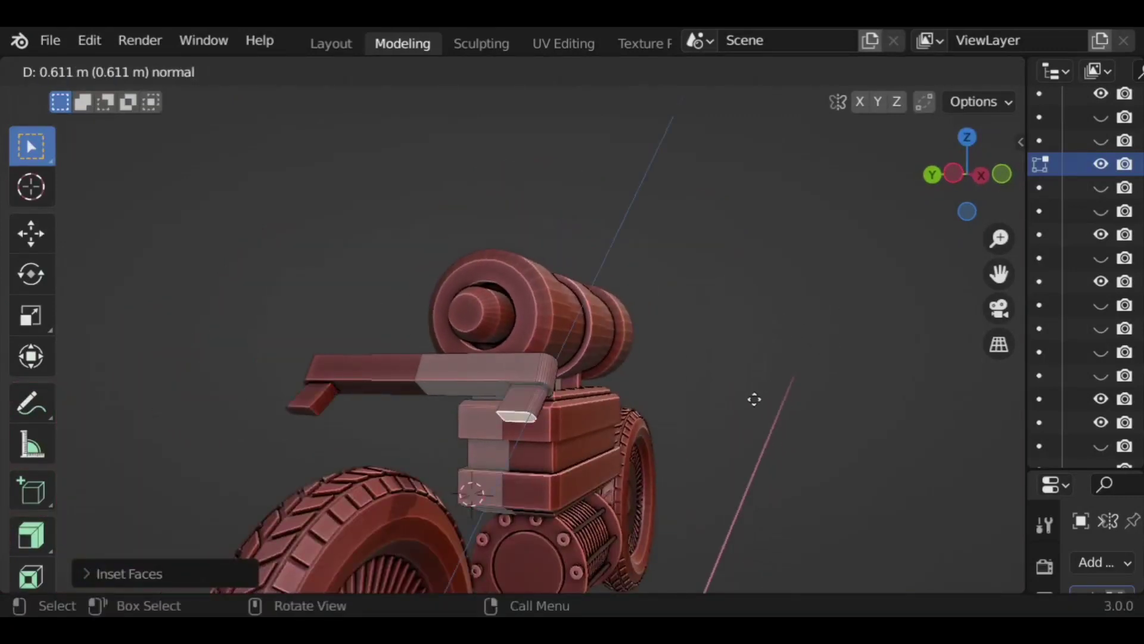
{"action": "left_click", "coordinate": [726, 474]}
{"action": "middle_click_drag", "start_coordinate": [725, 472], "coordinate": [528, 418]}
{"action": "scroll", "coordinate": [642, 401], "scroll_direction": "down", "scroll_amount": 5}
{"action": "key", "text": "ctrl+z"}
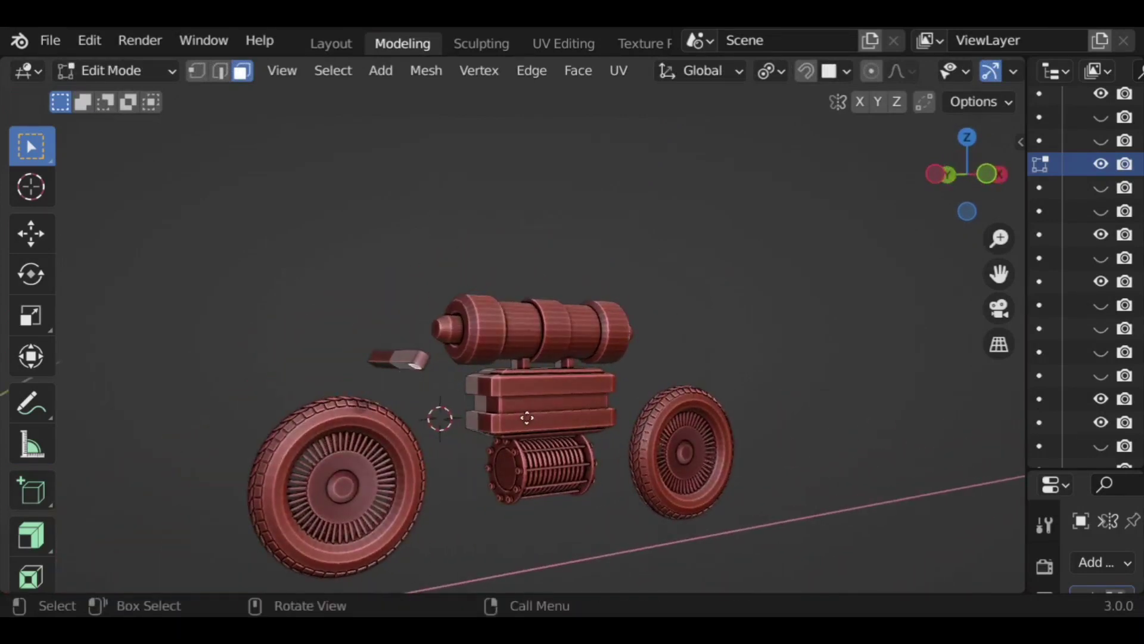
{"action": "key", "text": "e"}
{"action": "left_click", "coordinate": [518, 441]}
{"action": "key", "text": "ctrl+z"}
Step: Select the whole linked crossbar and rotate it 45° about the Y axis
{"action": "scroll", "coordinate": [423, 369], "scroll_direction": "up", "scroll_amount": 1}
{"action": "key", "text": "l"}
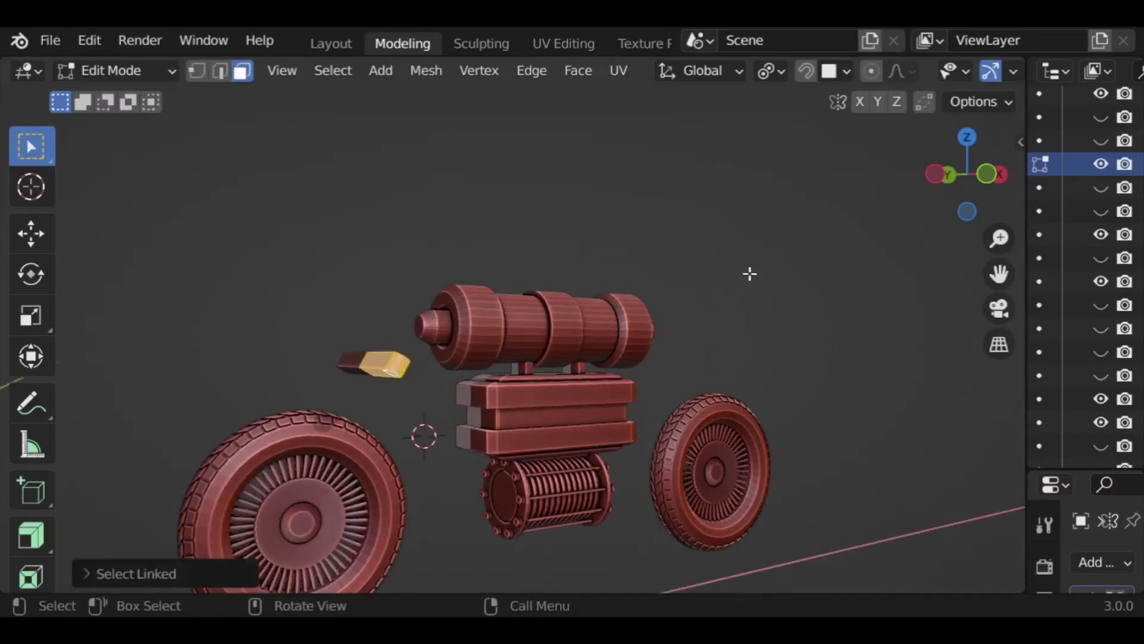
{"action": "key", "text": "r"}
{"action": "key", "text": "y"}
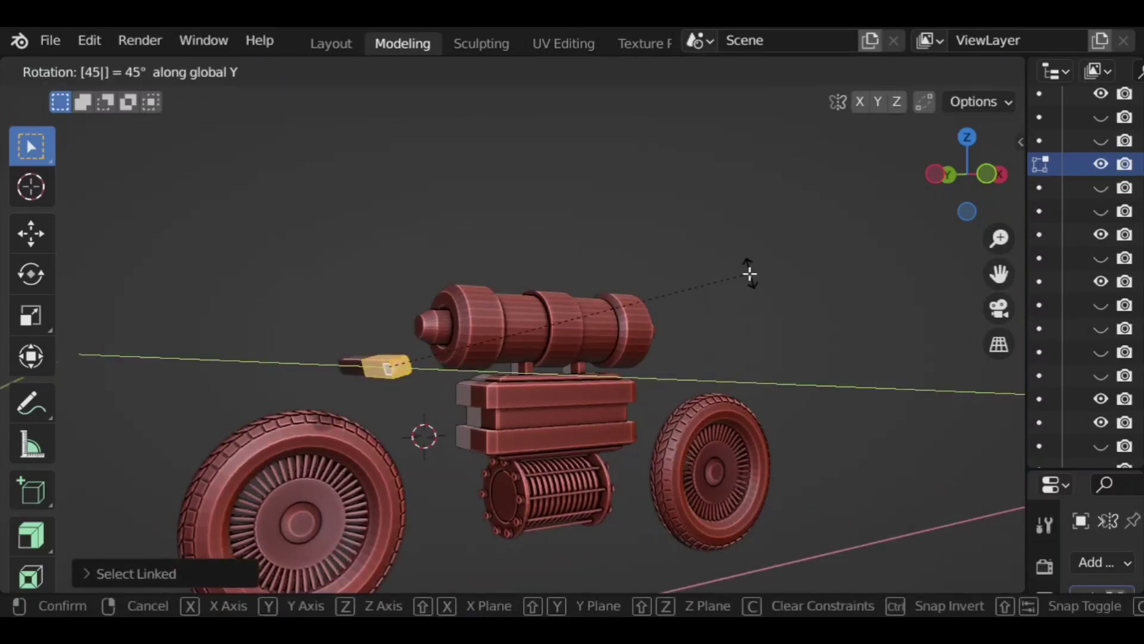
{"action": "key", "text": "Return"}
Step: In the front view, rotate the crossbar another 30° about Y and fine-tune its tilt with a free Y rotation
{"action": "left_click", "coordinate": [986, 174]}
{"action": "scroll", "coordinate": [365, 384], "scroll_direction": "up", "scroll_amount": 4}
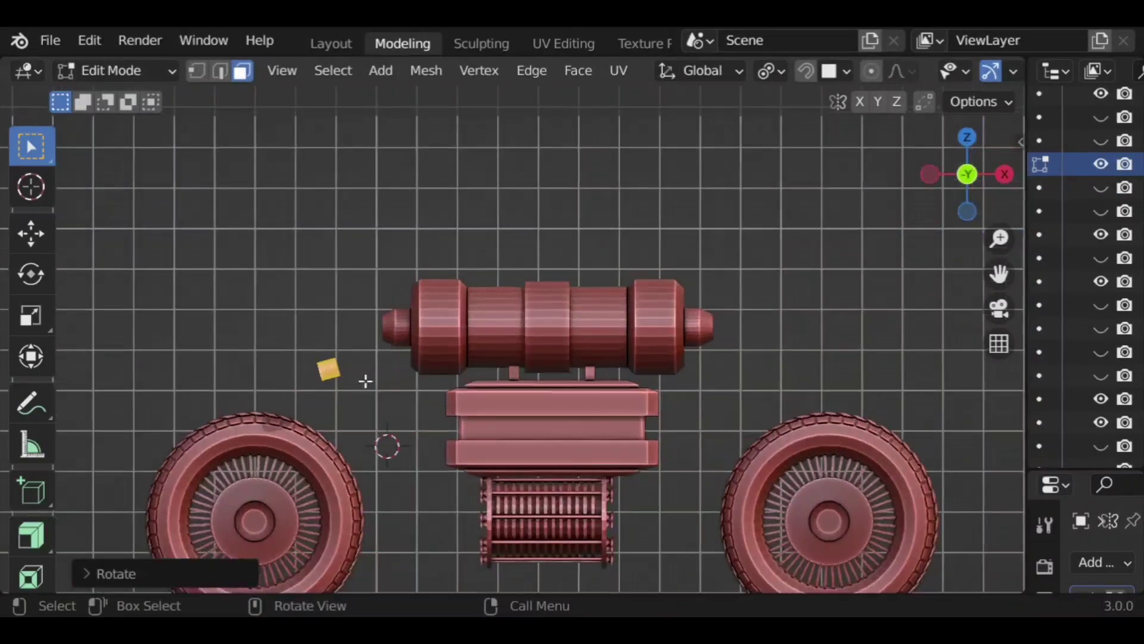
{"action": "key", "text": "r"}
{"action": "key", "text": "y"}
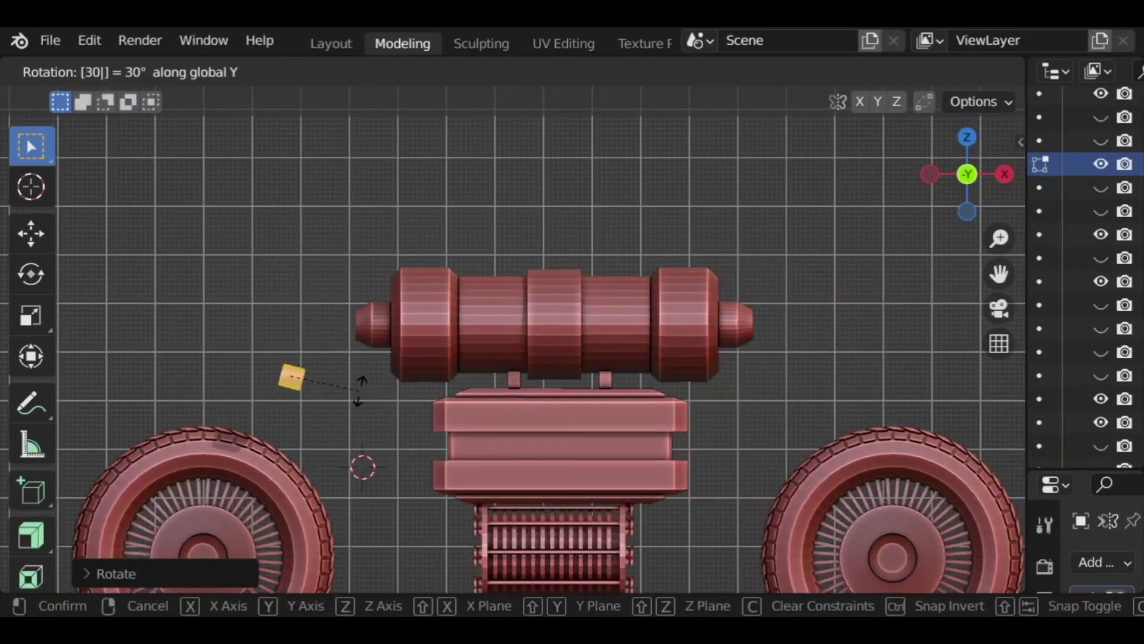
{"action": "key", "text": "Return"}
{"action": "key", "text": "r"}
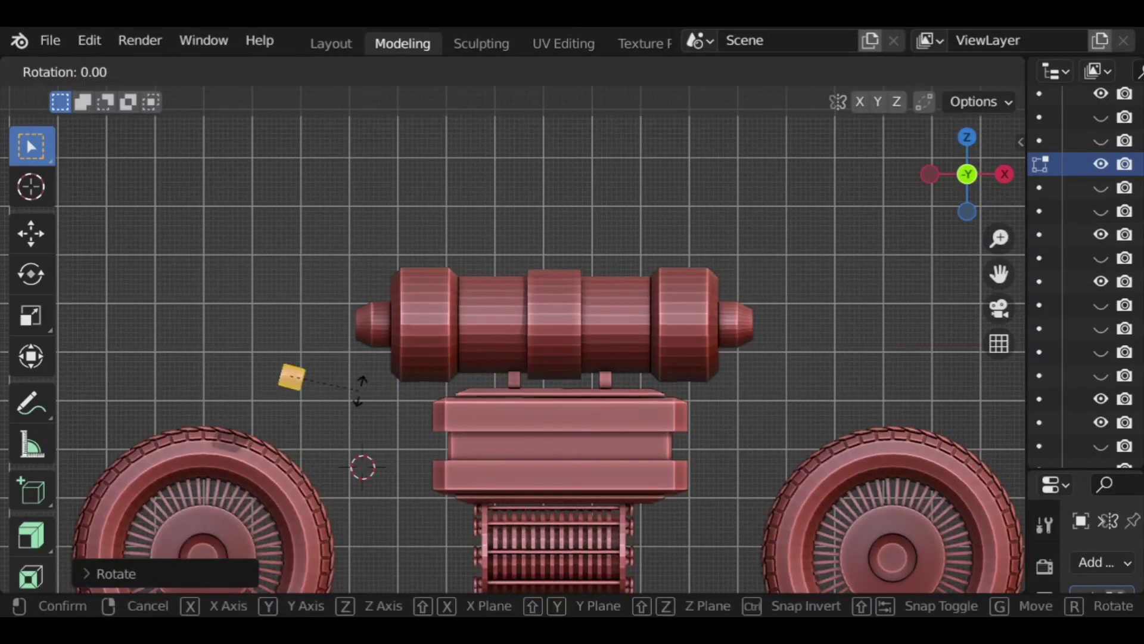
{"action": "key", "text": "y"}
{"action": "left_click", "coordinate": [363, 374]}
{"action": "middle_click_drag", "start_coordinate": [363, 374], "coordinate": [366, 423]}
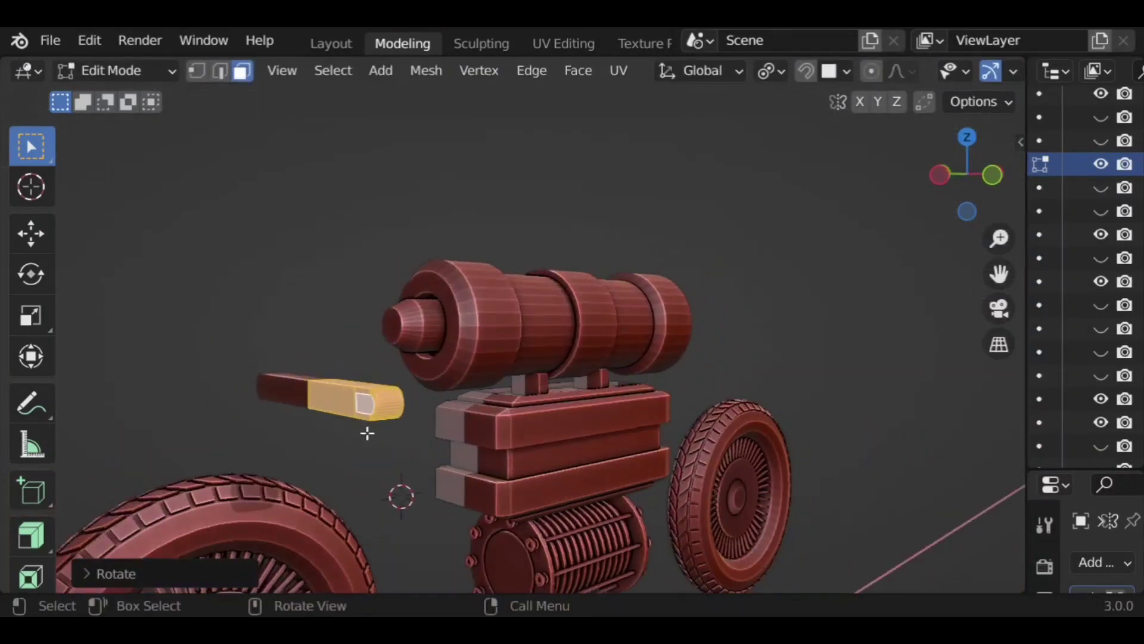
Step: Extrude the crossbar's inset end face outward toward the front wheel and inset the new end face slightly
{"action": "key", "text": "e"}
{"action": "left_click", "coordinate": [388, 463]}
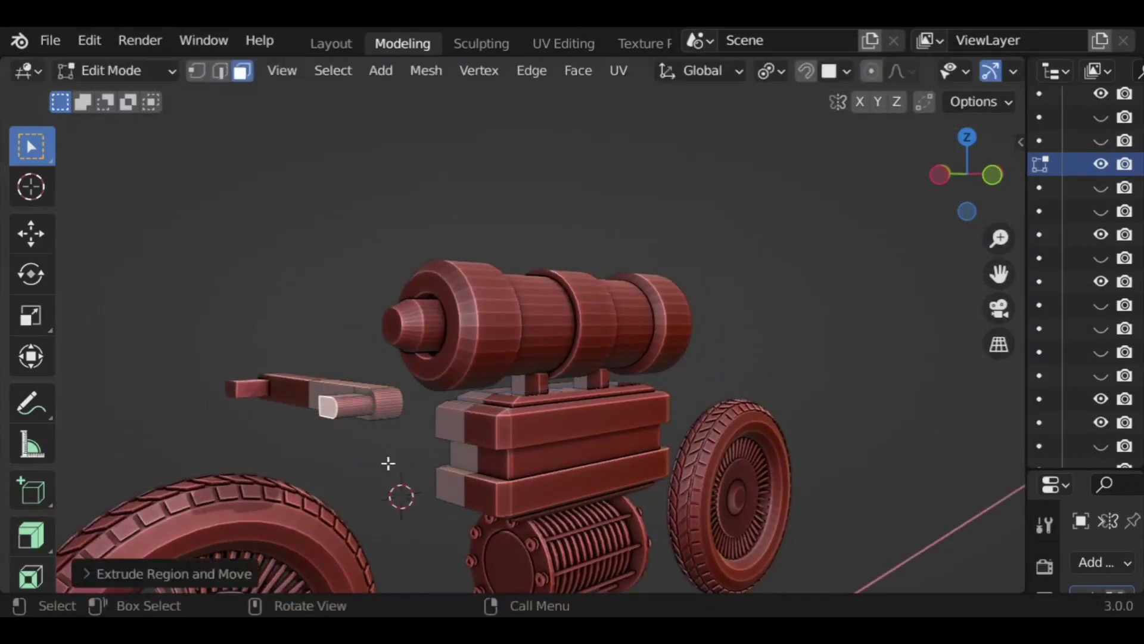
{"action": "key", "text": "i"}
{"action": "left_click", "coordinate": [469, 494]}
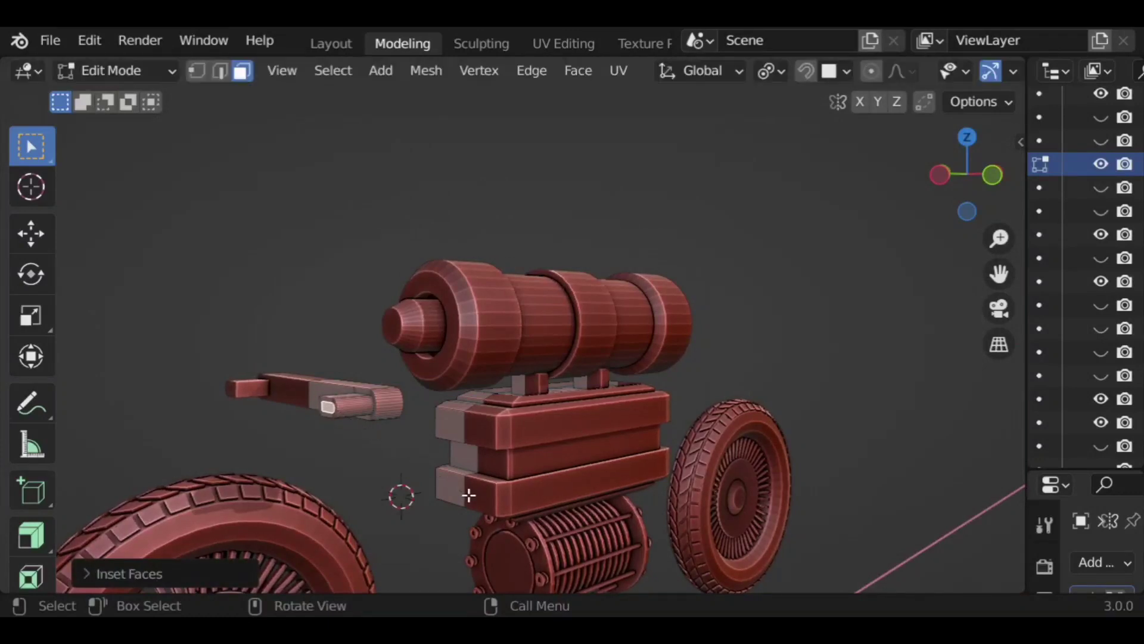
Step: Extrude the newly inset face further outward into a long thin fork arm reaching over the front wheel
{"action": "key", "text": "KP_Decimal"}
{"action": "scroll", "coordinate": [458, 471], "scroll_direction": "down", "scroll_amount": 7}
{"action": "middle_click_drag", "start_coordinate": [459, 467], "coordinate": [462, 431]}
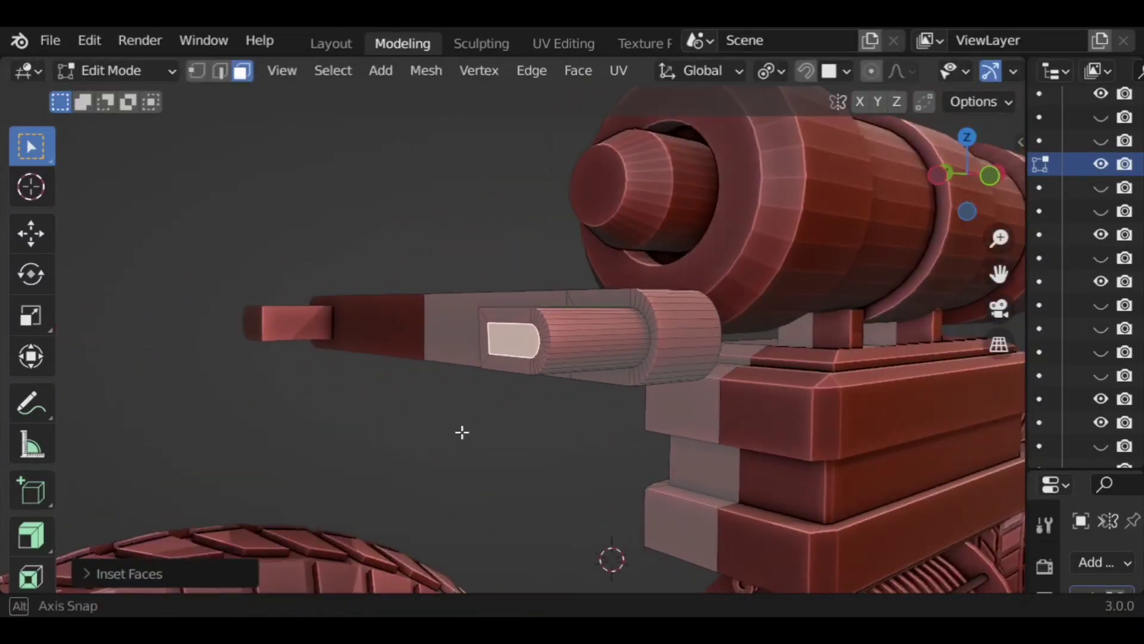
{"action": "middle_click_drag", "start_coordinate": [498, 370], "coordinate": [554, 441]}
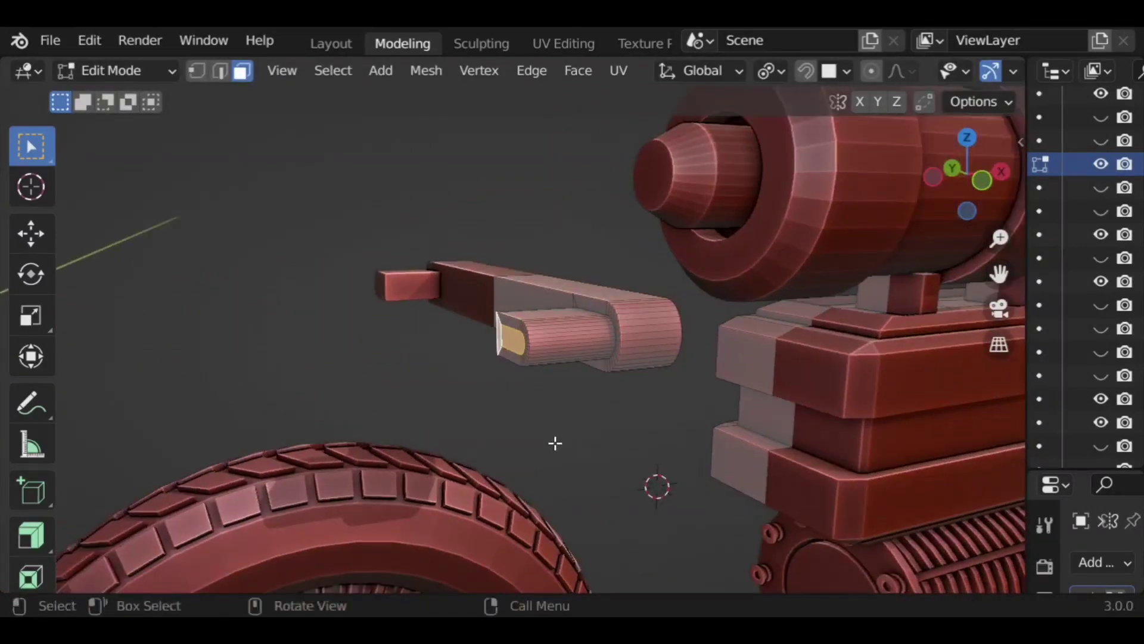
{"action": "key", "text": "e"}
{"action": "left_click", "coordinate": [347, 506]}
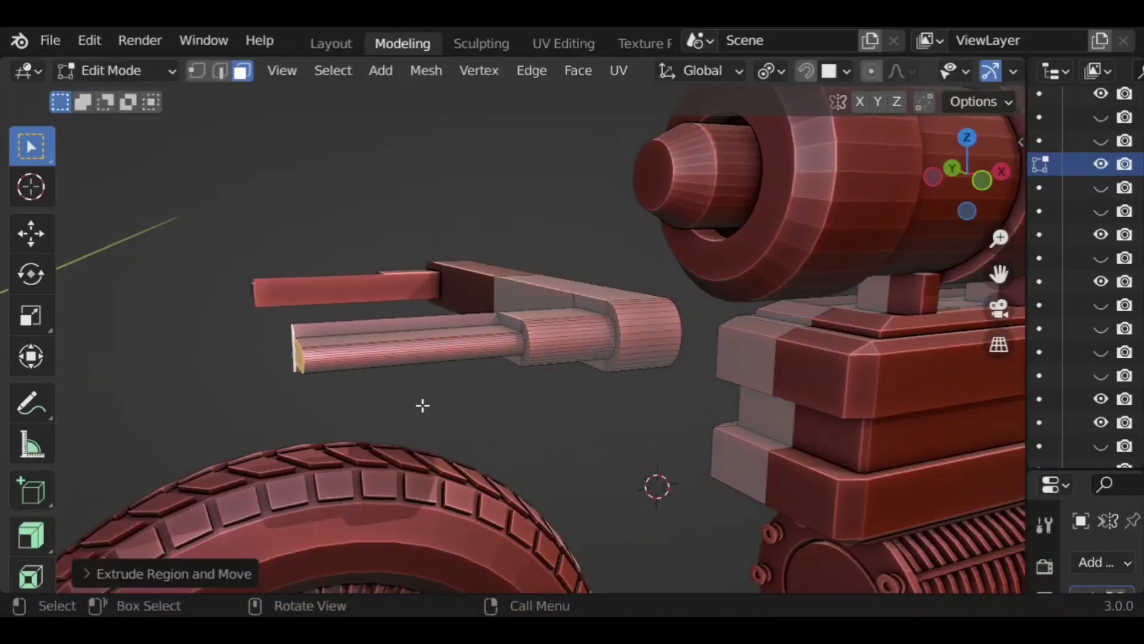
Step: Return to Object Mode and move the coil spring shock from the spare parts toward the front wheel along X and Y
{"action": "scroll", "coordinate": [421, 403], "scroll_direction": "down", "scroll_amount": 8}
{"action": "scroll", "coordinate": [613, 427], "scroll_direction": "down", "scroll_amount": 3}
{"action": "scroll", "coordinate": [356, 467], "scroll_direction": "down", "scroll_amount": 3}
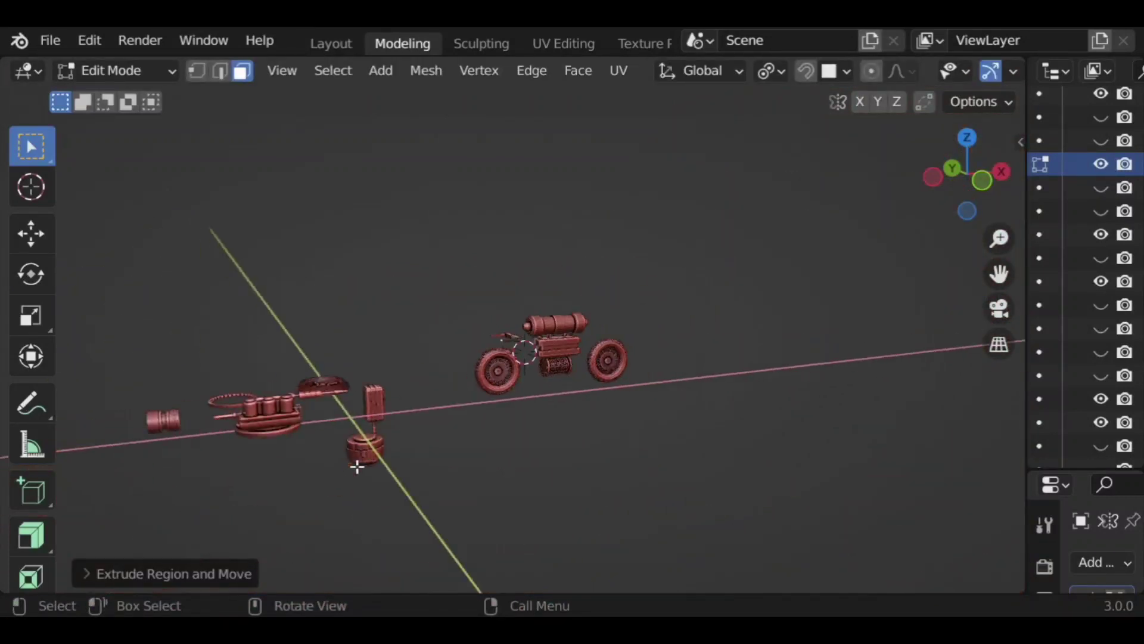
{"action": "middle_click_drag", "start_coordinate": [219, 442], "coordinate": [294, 442]}
{"action": "key", "text": "Tab"}
{"action": "scroll", "coordinate": [294, 441], "scroll_direction": "down", "scroll_amount": 5}
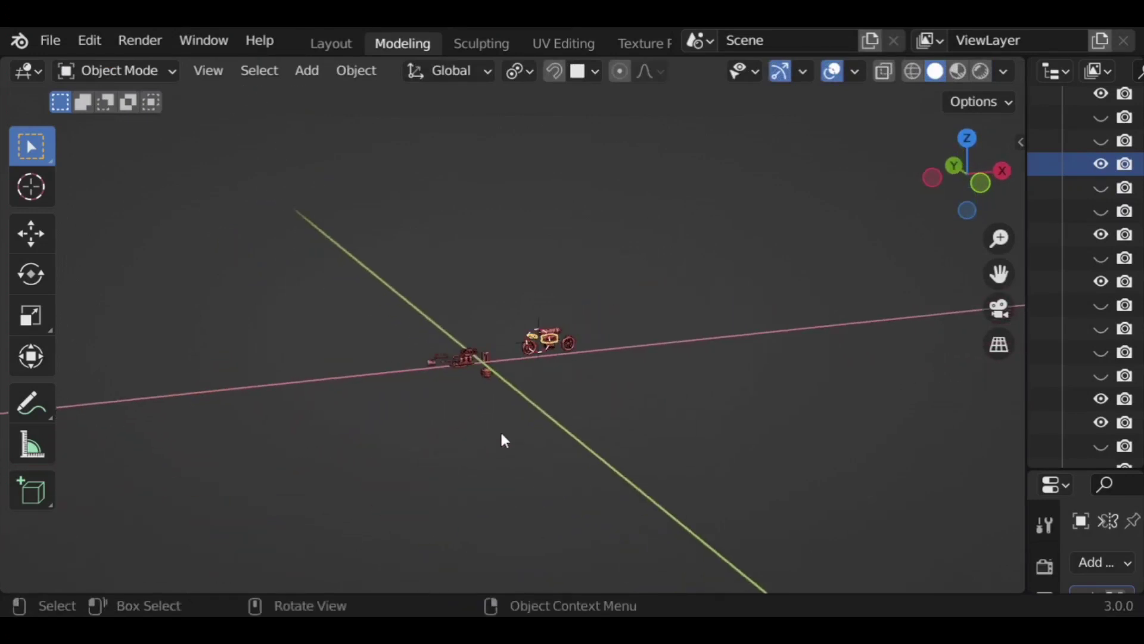
{"action": "scroll", "coordinate": [503, 434], "scroll_direction": "up", "scroll_amount": 2}
{"action": "scroll", "coordinate": [503, 435], "scroll_direction": "up", "scroll_amount": 2}
{"action": "middle_click_drag", "start_coordinate": [503, 435], "coordinate": [416, 417]}
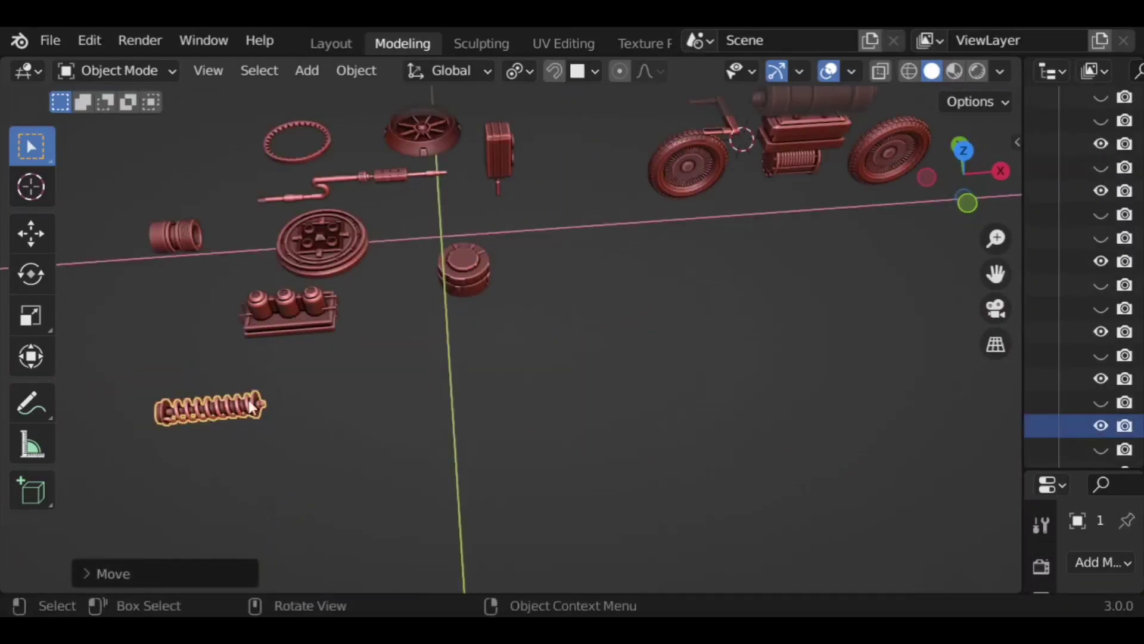
{"action": "scroll", "coordinate": [484, 450], "scroll_direction": "down", "scroll_amount": 3}
{"action": "key", "text": "g"}
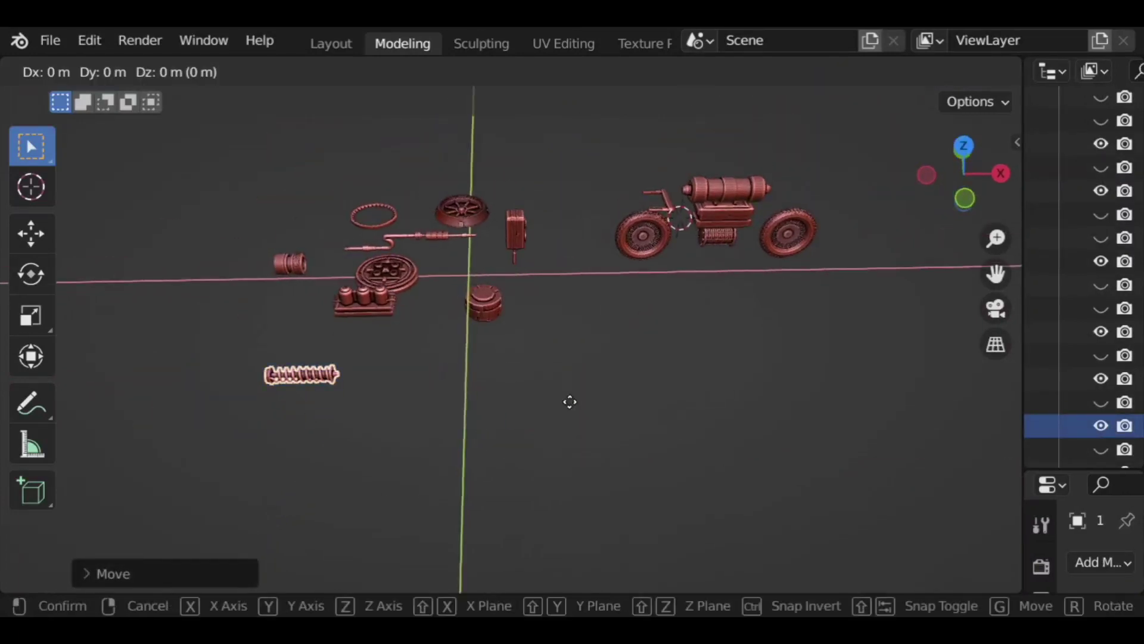
{"action": "key", "text": "x"}
{"action": "key", "text": "y"}
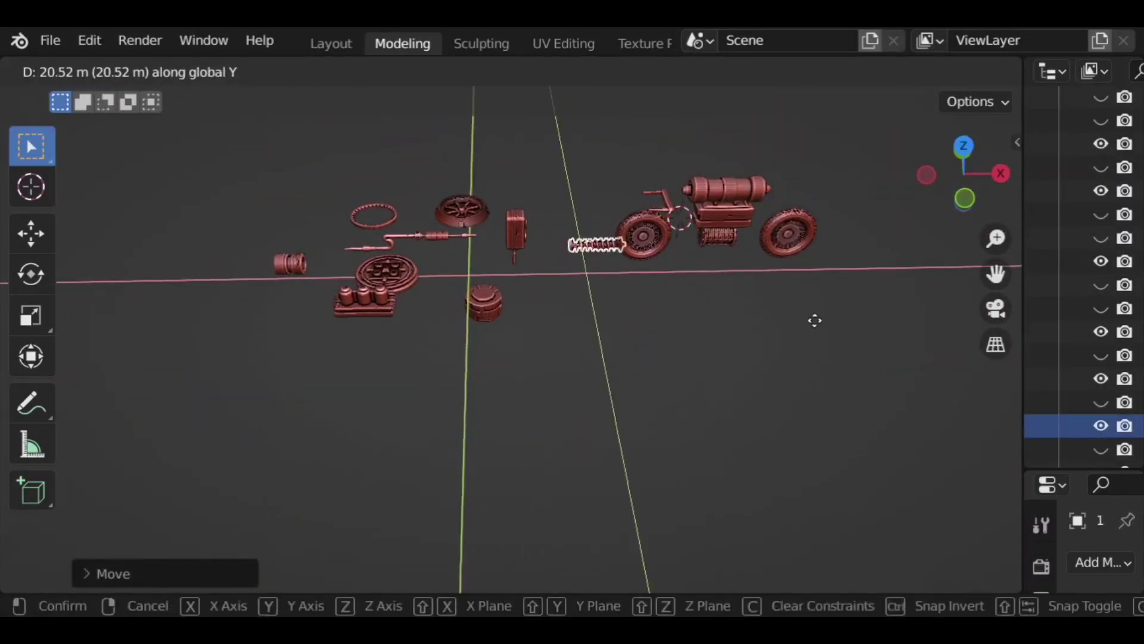
{"action": "left_click", "coordinate": [825, 338]}
Step: Scale the coil spring down to roughly half its size and shift it along the Y axis
{"action": "key", "text": "KP_Decimal"}
{"action": "scroll", "coordinate": [543, 332], "scroll_direction": "down", "scroll_amount": 5}
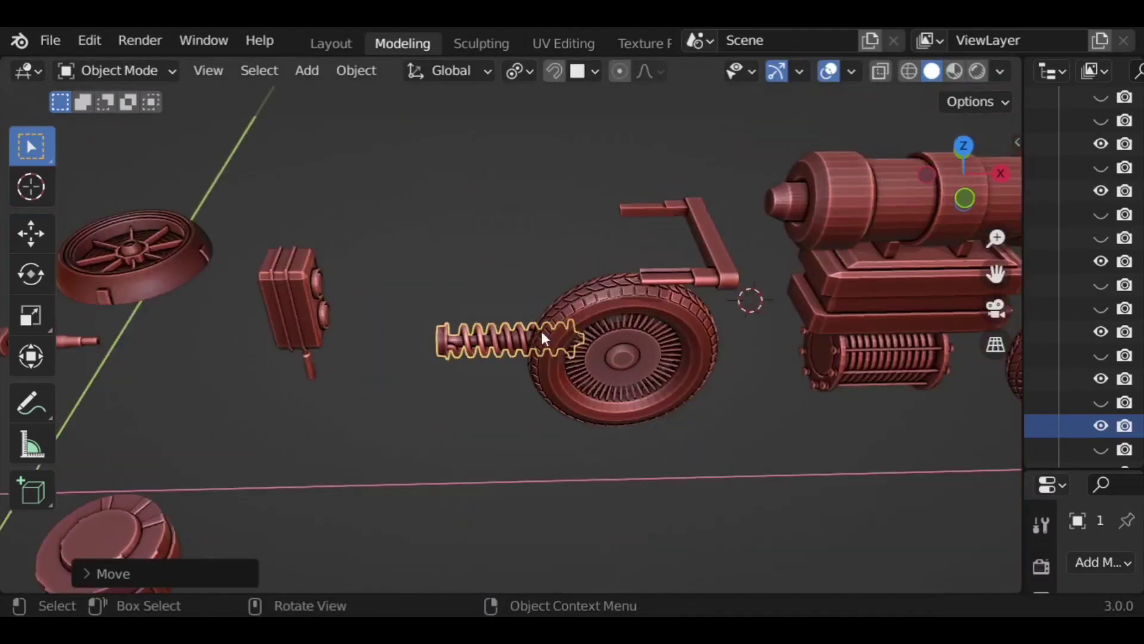
{"action": "middle_click_drag", "start_coordinate": [596, 363], "coordinate": [621, 388]}
{"action": "key", "text": "s"}
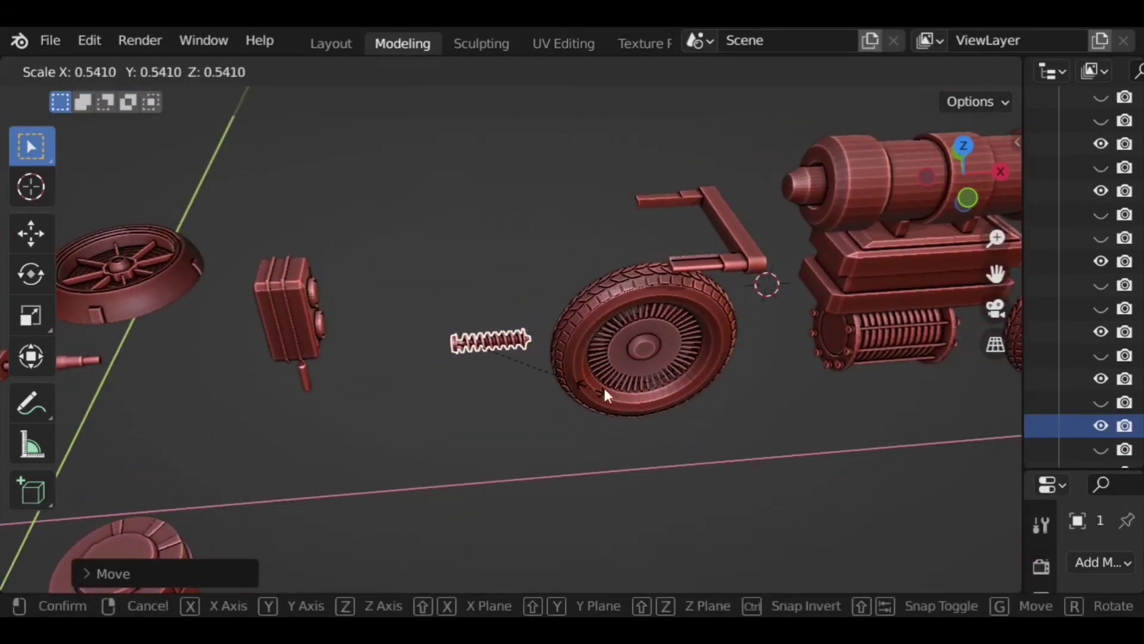
{"action": "left_click", "coordinate": [688, 393]}
{"action": "key", "text": "s"}
{"action": "key", "text": "g"}
{"action": "key", "text": "y"}
{"action": "left_click", "coordinate": [769, 401]}
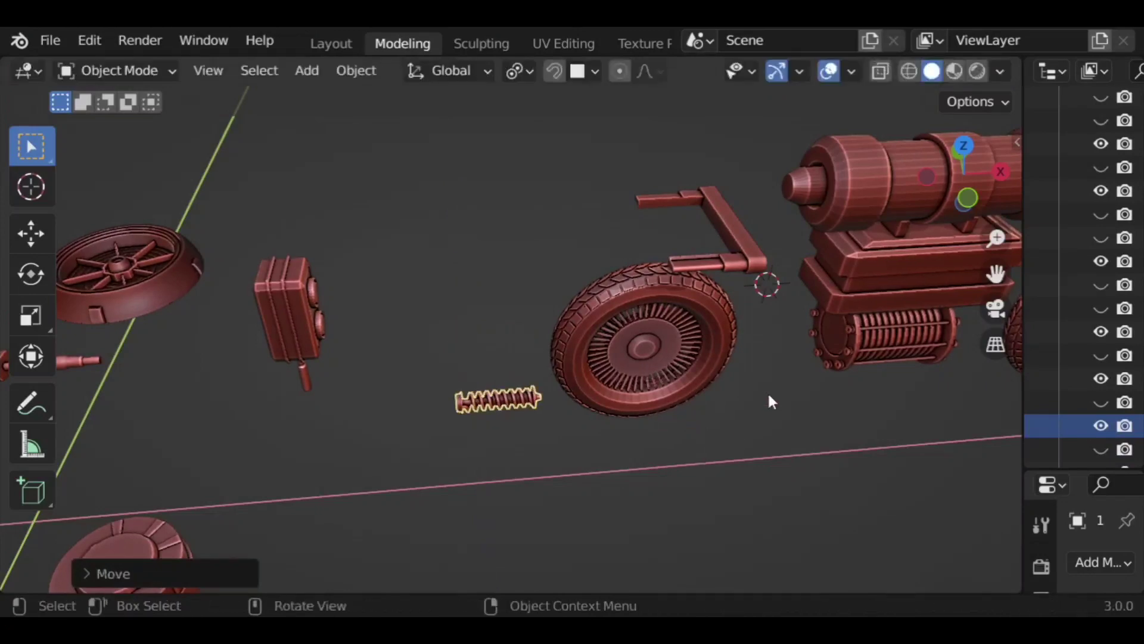
Step: In the side view, raise the coil spring along Z to the front wheel's height and move it along Y beside the wheel
{"action": "key", "text": "KP_1"}
{"action": "left_click", "coordinate": [925, 174]}
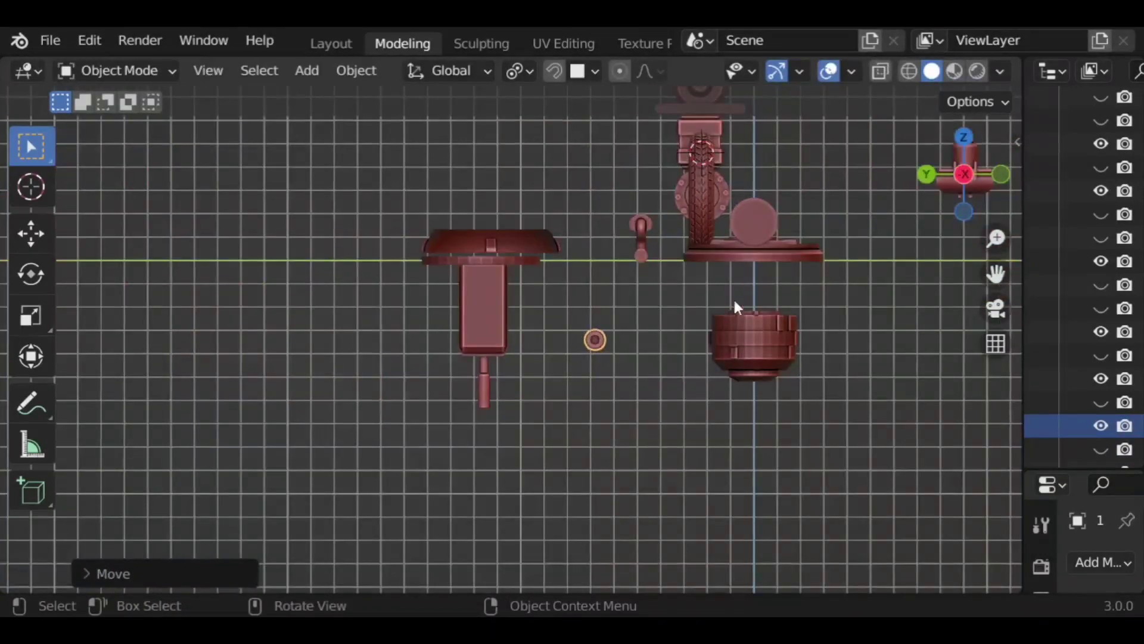
{"action": "middle_click_drag", "start_coordinate": [709, 317], "coordinate": [628, 436], "text": "shift"}
{"action": "key", "text": "g"}
{"action": "key", "text": "z"}
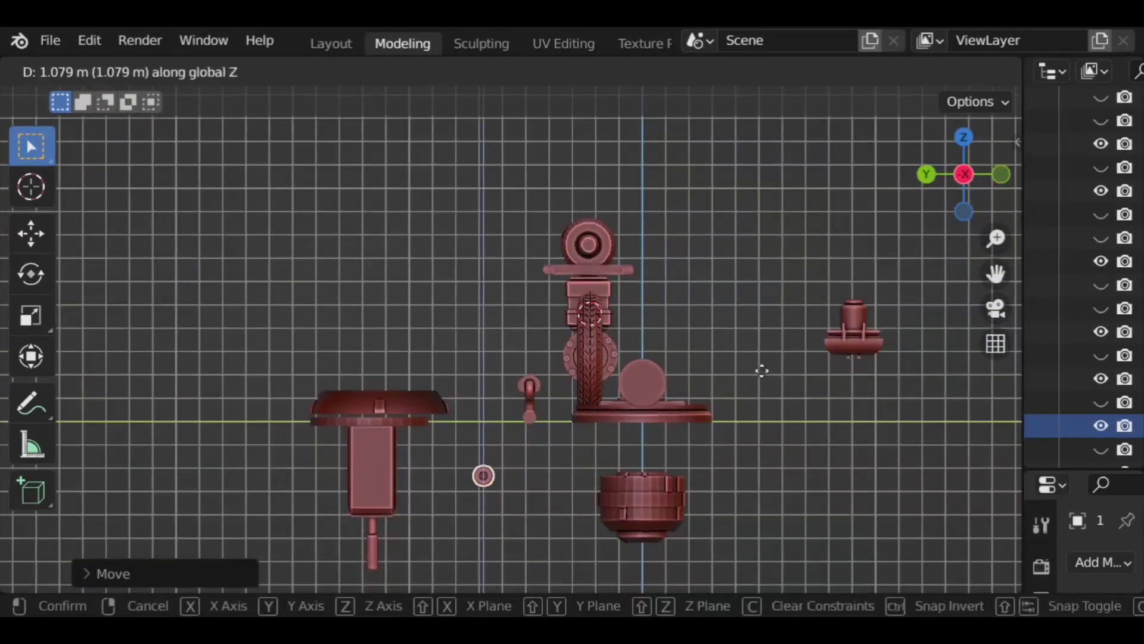
{"action": "left_click", "coordinate": [782, 314]}
{"action": "key", "text": "g"}
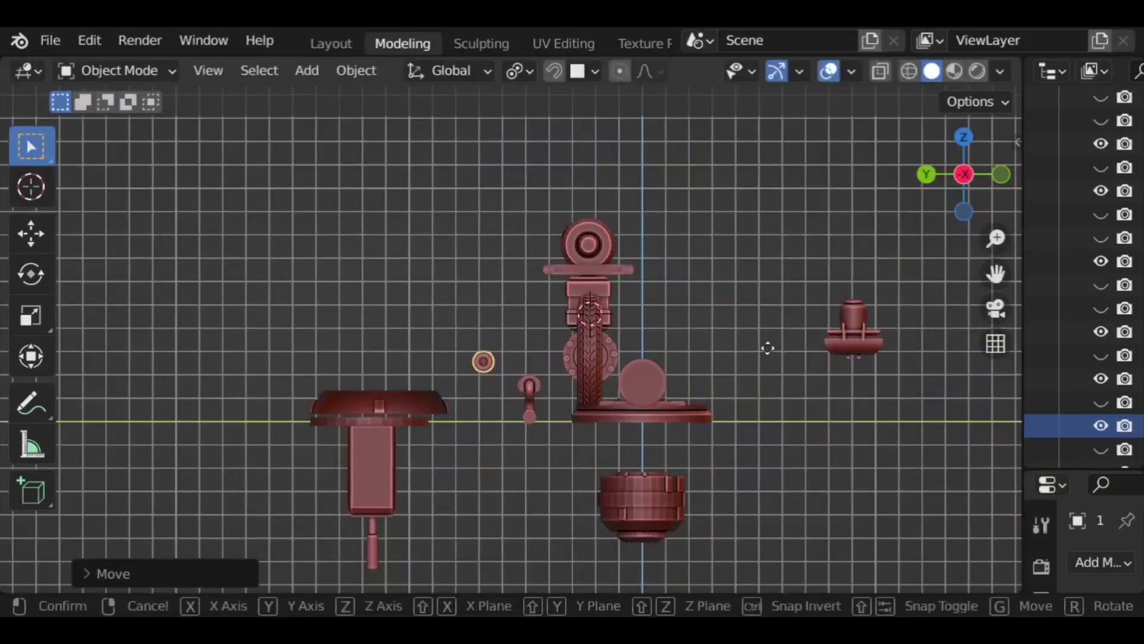
{"action": "key", "text": "y"}
{"action": "left_click", "coordinate": [886, 357]}
Step: Slide the coil spring along the X axis so it sits in front of the front wheel's side face
{"action": "middle_click_drag", "start_coordinate": [772, 385], "coordinate": [660, 430]}
{"action": "key", "text": "g"}
{"action": "key", "text": "x"}
{"action": "left_click", "coordinate": [733, 429]}
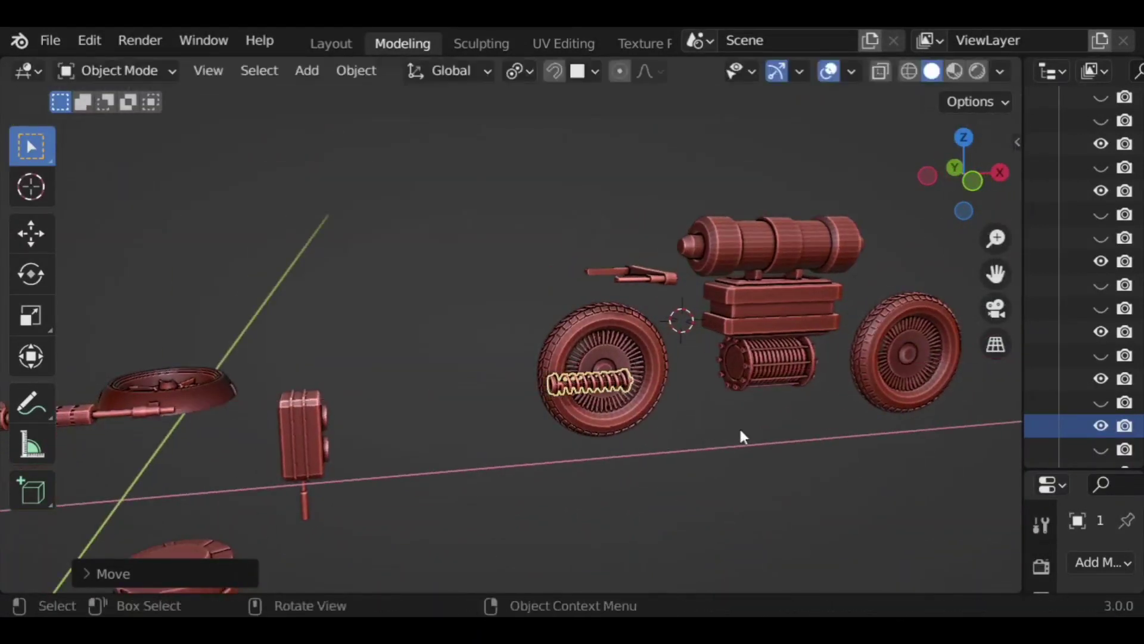
Step: Separate the linked fork crossbar from the engine block mesh into its own object
{"action": "middle_click_drag", "start_coordinate": [739, 427], "coordinate": [590, 426]}
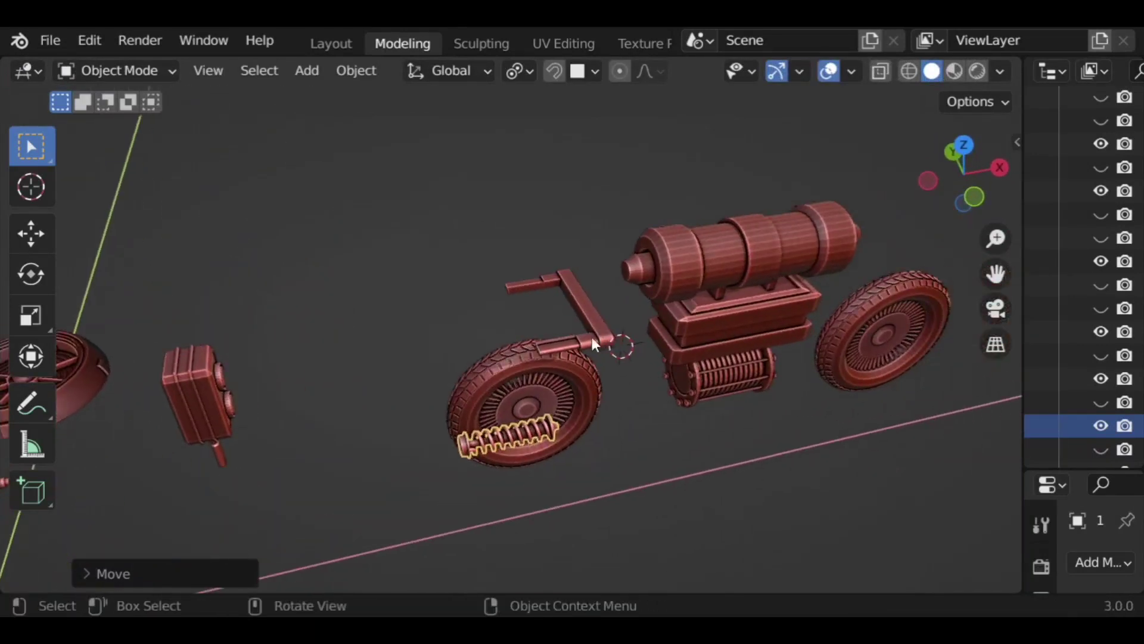
{"action": "left_click", "coordinate": [593, 338], "text": "shift"}
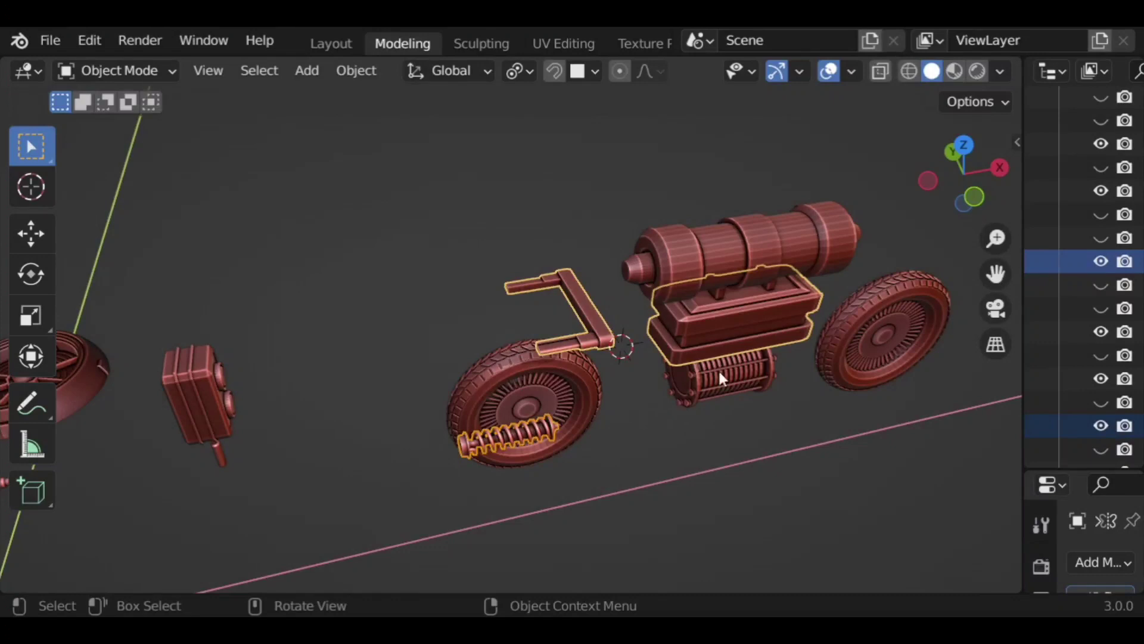
{"action": "key", "text": "alt+a"}
{"action": "key", "text": "ctrl+z"}
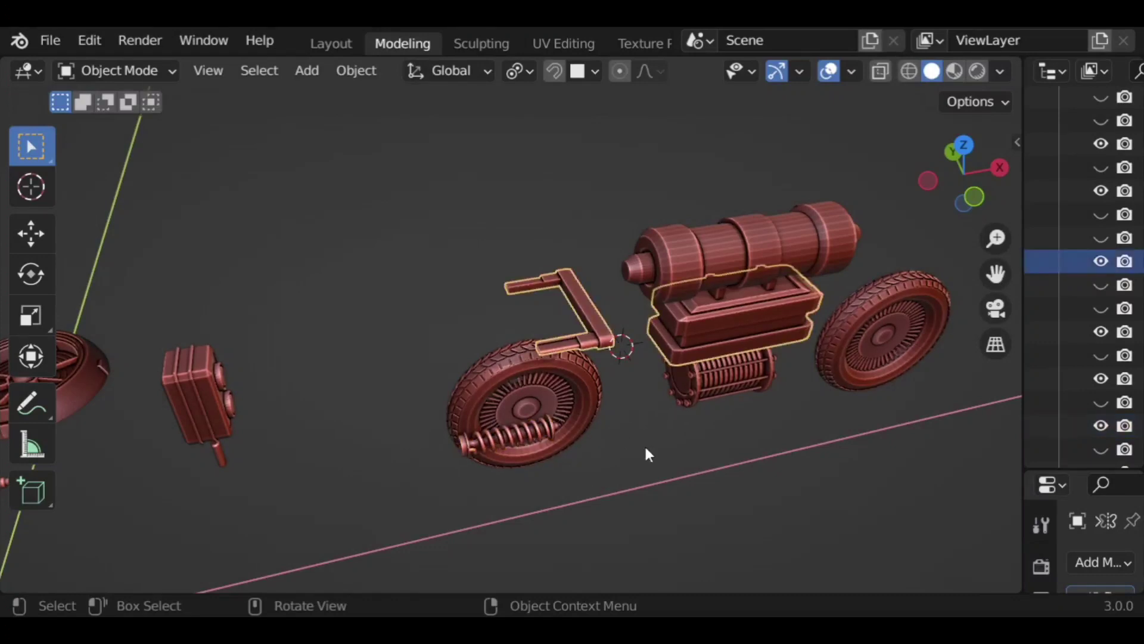
{"action": "key", "text": "Tab"}
{"action": "key", "text": "l"}
{"action": "key", "text": "p"}
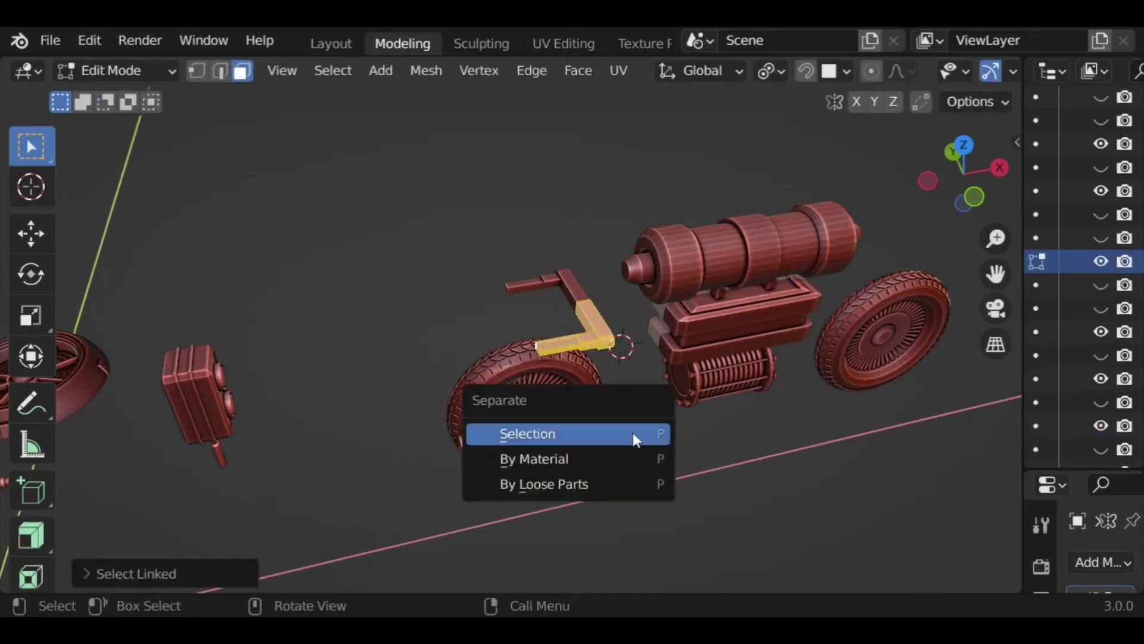
{"action": "left_click", "coordinate": [632, 433]}
{"action": "key", "text": "Tab"}
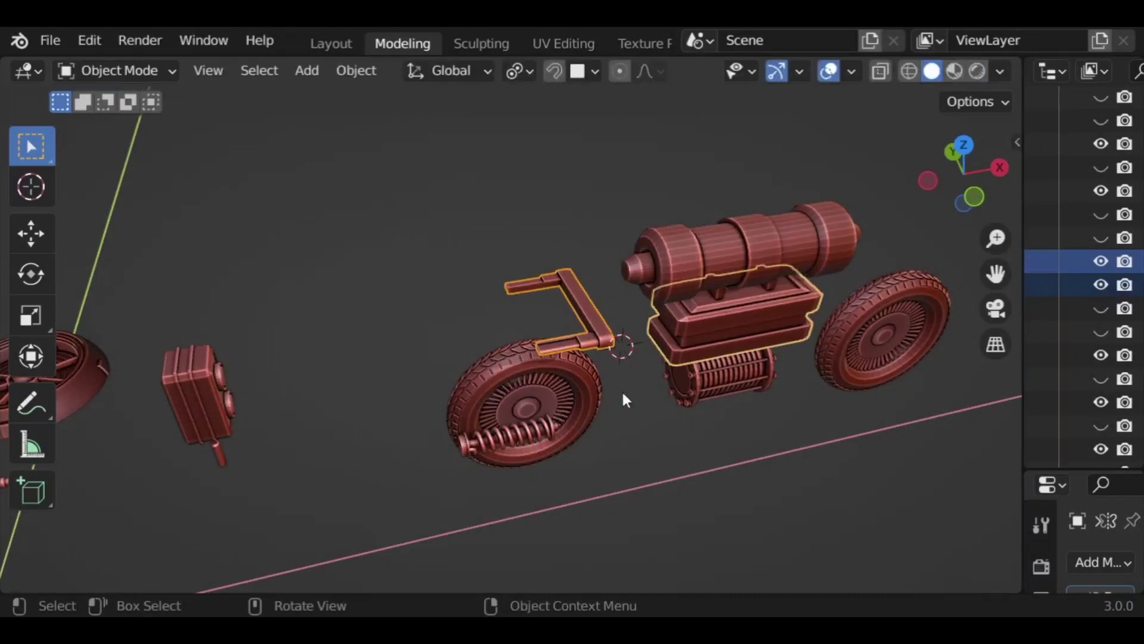
Step: Select the separated crossbar and the coil spring, try rotating them 45° about Y, and undo the rotation
{"action": "left_click", "coordinate": [584, 342]}
{"action": "left_click", "coordinate": [508, 436], "text": "shift"}
{"action": "type", "text": "r"}
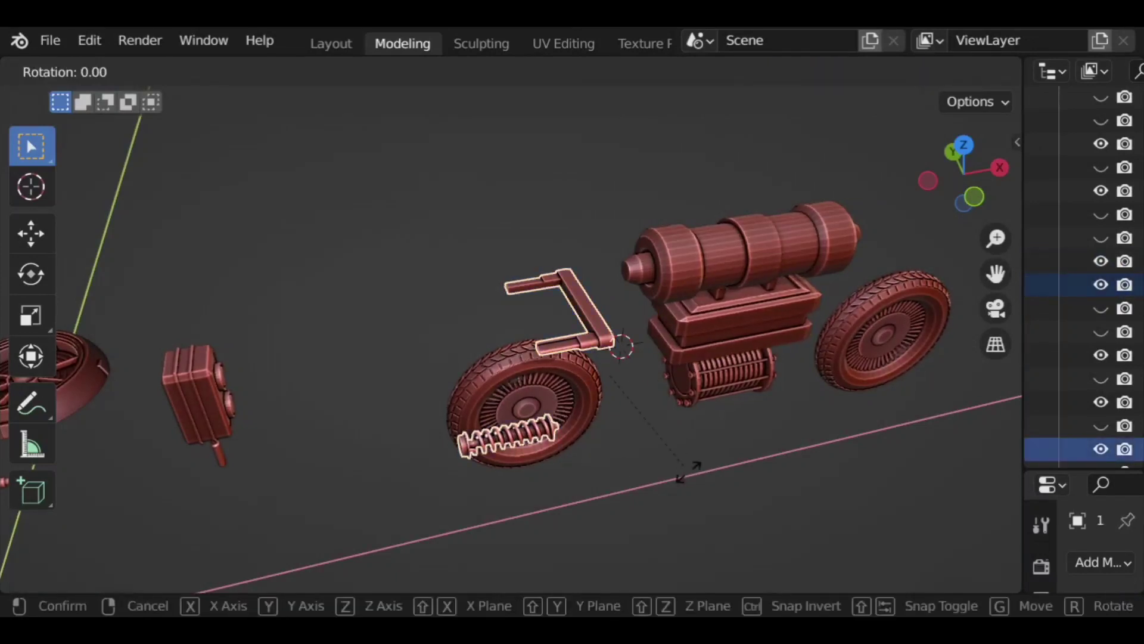
{"action": "type", "text": "y45"}
{"action": "key", "text": "Return"}
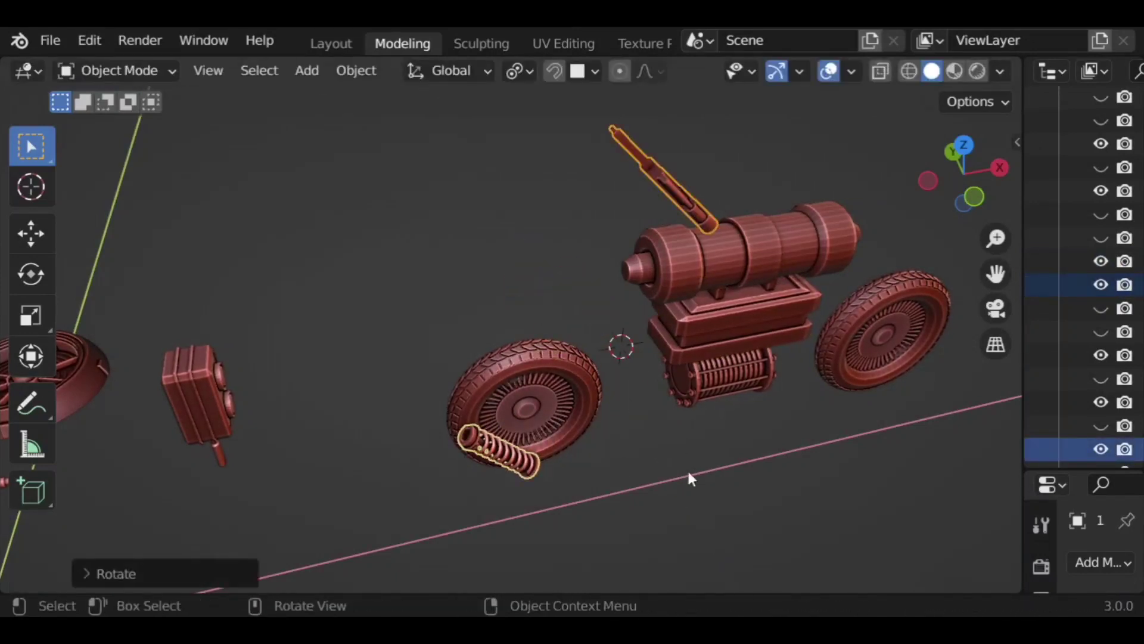
{"action": "key", "text": "ctrl+z"}
Step: Rotate the selected crossbar and coil spring by -45° about the Y axis
{"action": "type", "text": "ry"}
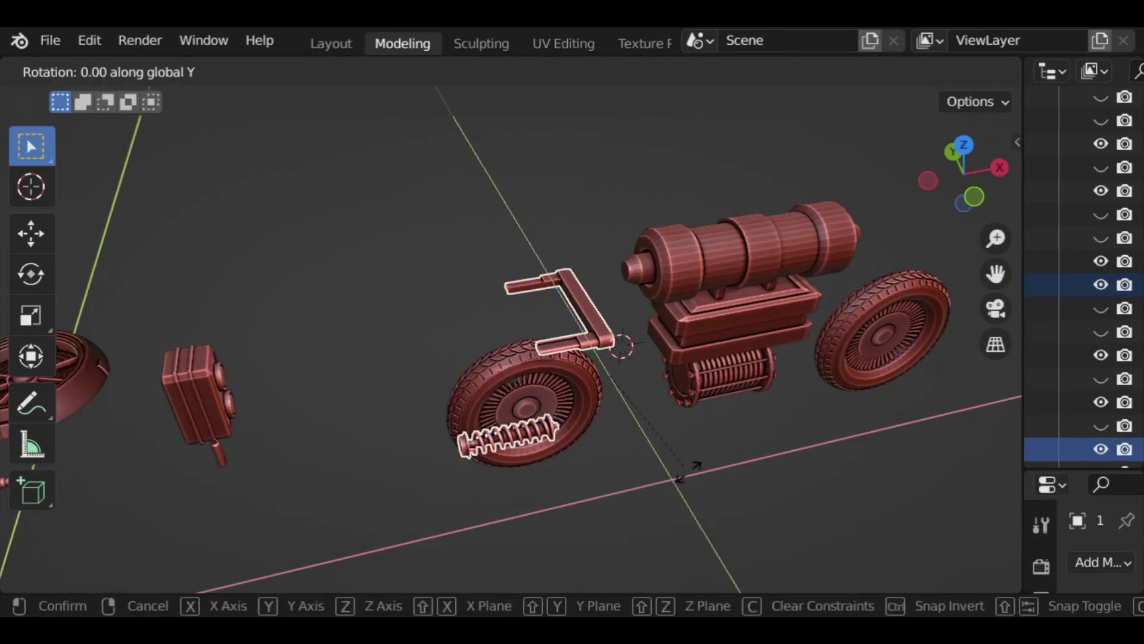
{"action": "type", "text": "-45"}
{"action": "key", "text": "Return"}
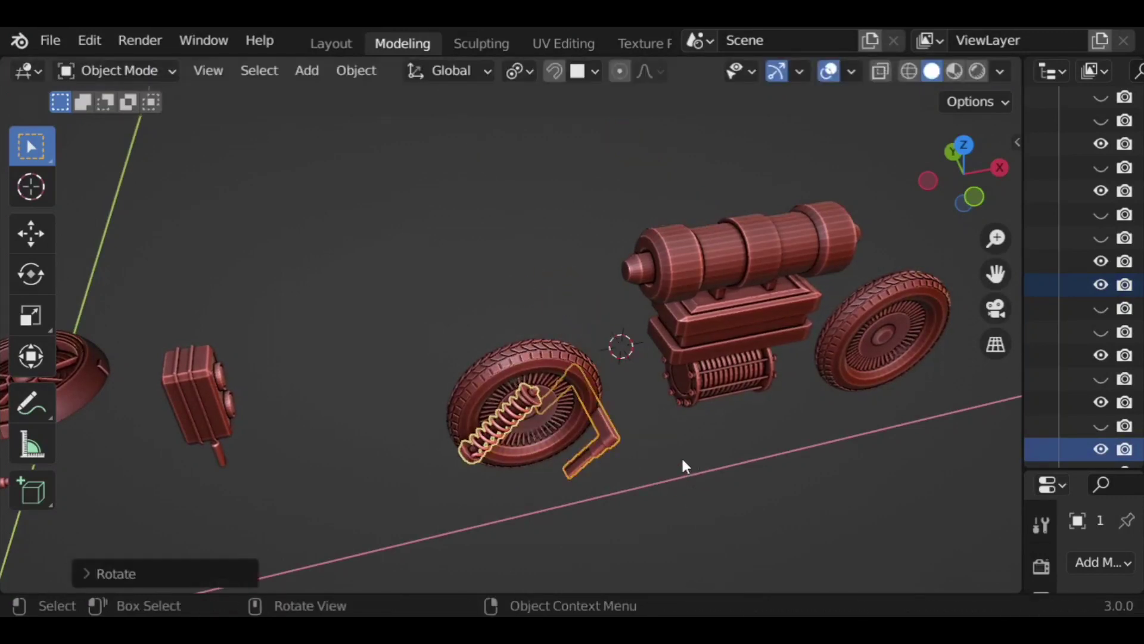
Step: Select only the crossbar and raise it along Z until it sits above the front wheel, near the tank's nose
{"action": "middle_click_drag", "start_coordinate": [682, 459], "coordinate": [635, 371]}
{"action": "left_click", "coordinate": [598, 409]}
{"action": "key", "text": "g"}
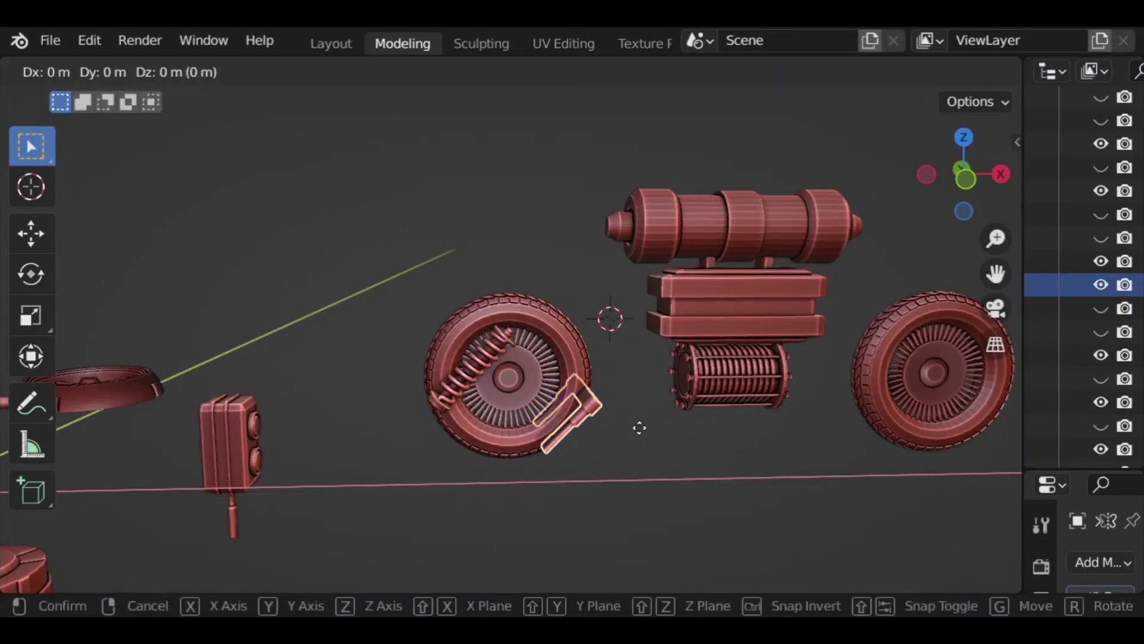
{"action": "key", "text": "z"}
{"action": "left_click", "coordinate": [661, 276]}
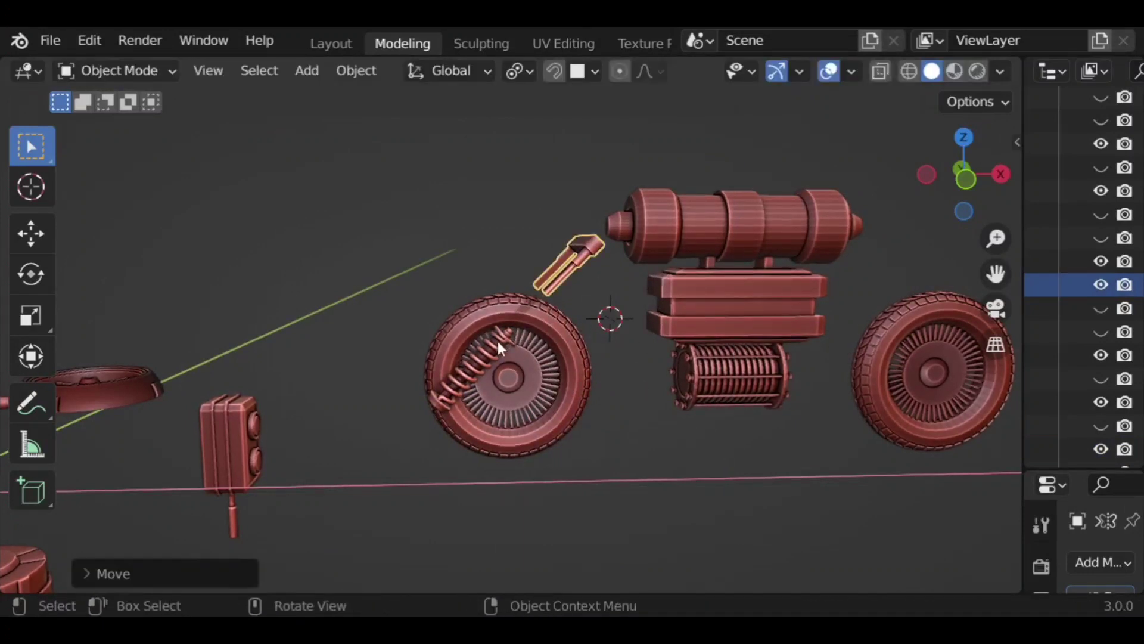
Step: Select the coil spring and move it along X and Z so its lower end meets the front wheel hub
{"action": "left_click", "coordinate": [558, 382]}
{"action": "key", "text": "g"}
{"action": "key", "text": "x"}
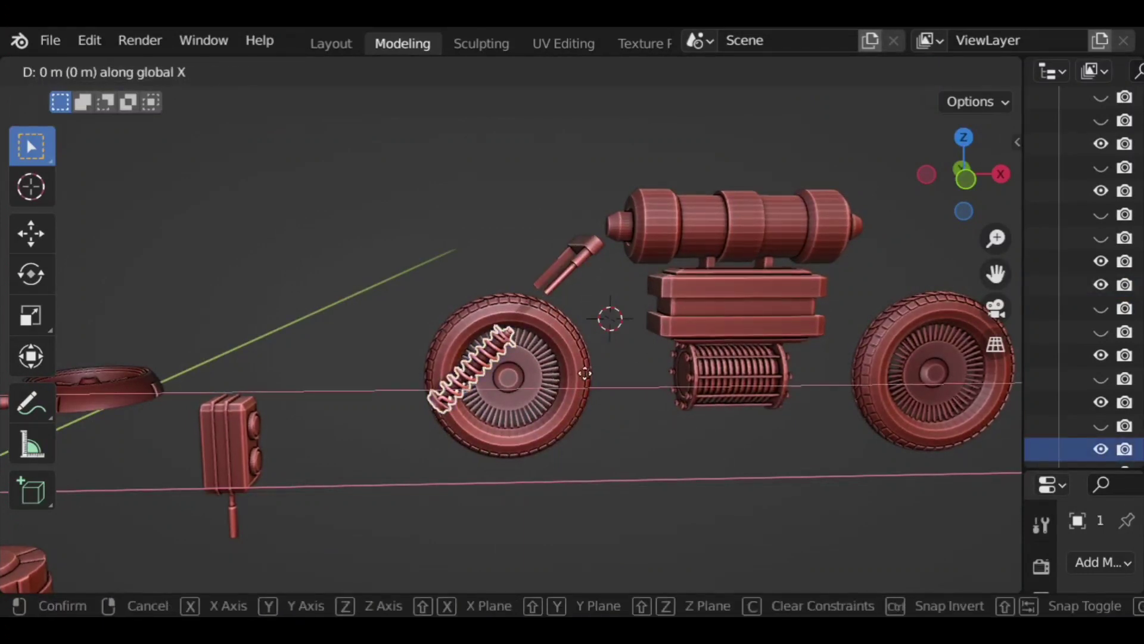
{"action": "left_click", "coordinate": [626, 409]}
{"action": "key", "text": "g"}
{"action": "key", "text": "z"}
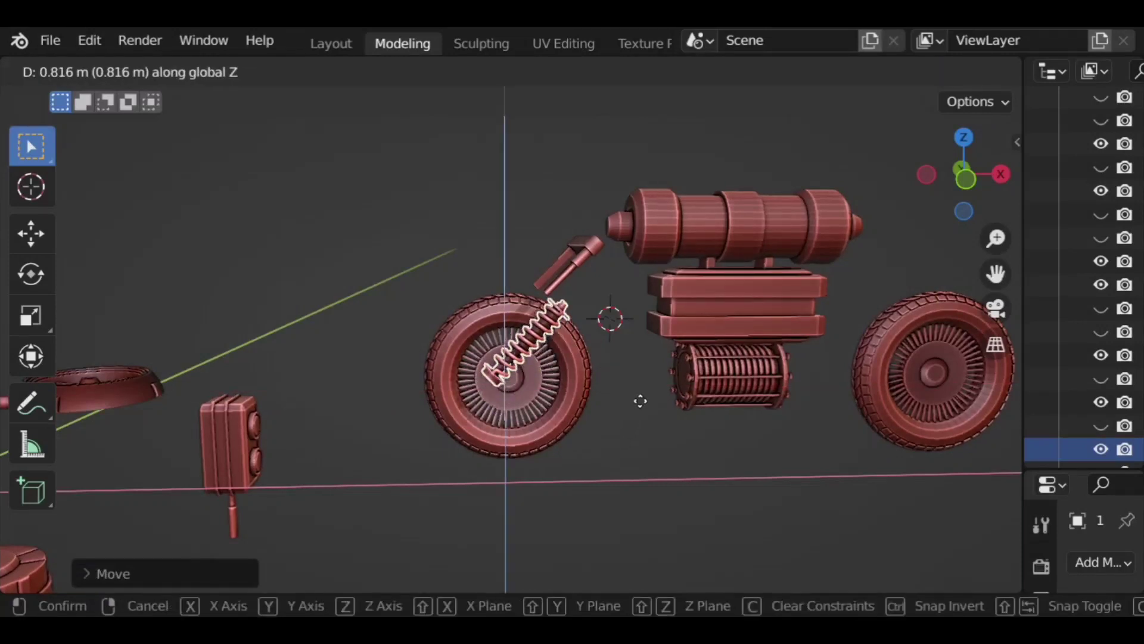
{"action": "left_click", "coordinate": [621, 425]}
{"action": "key", "text": "g"}
{"action": "key", "text": "x"}
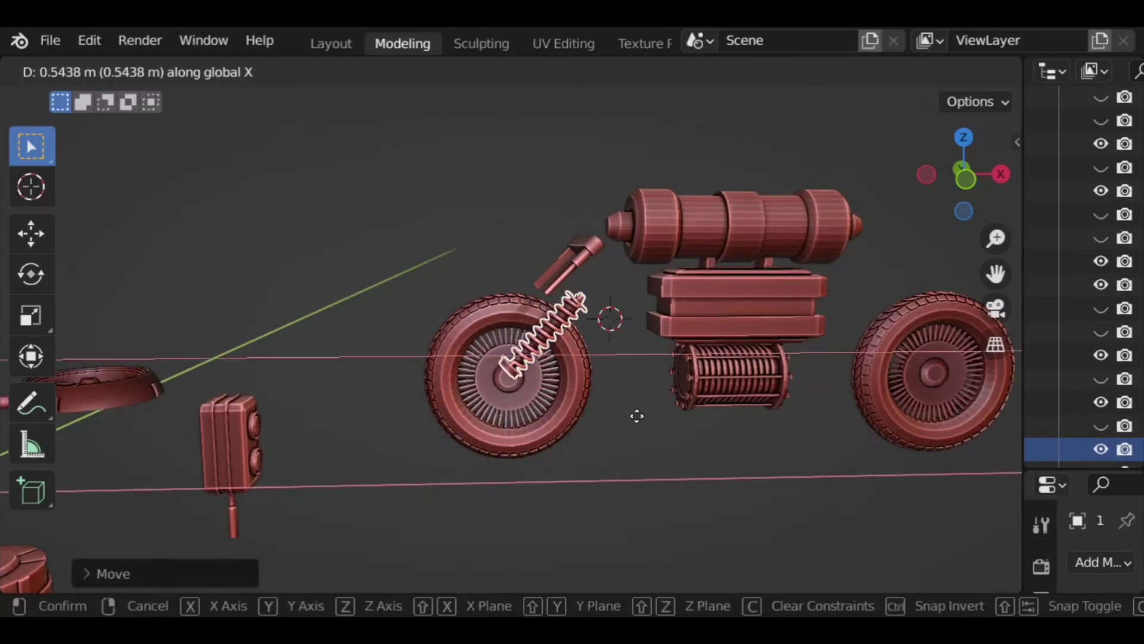
{"action": "left_click", "coordinate": [637, 404]}
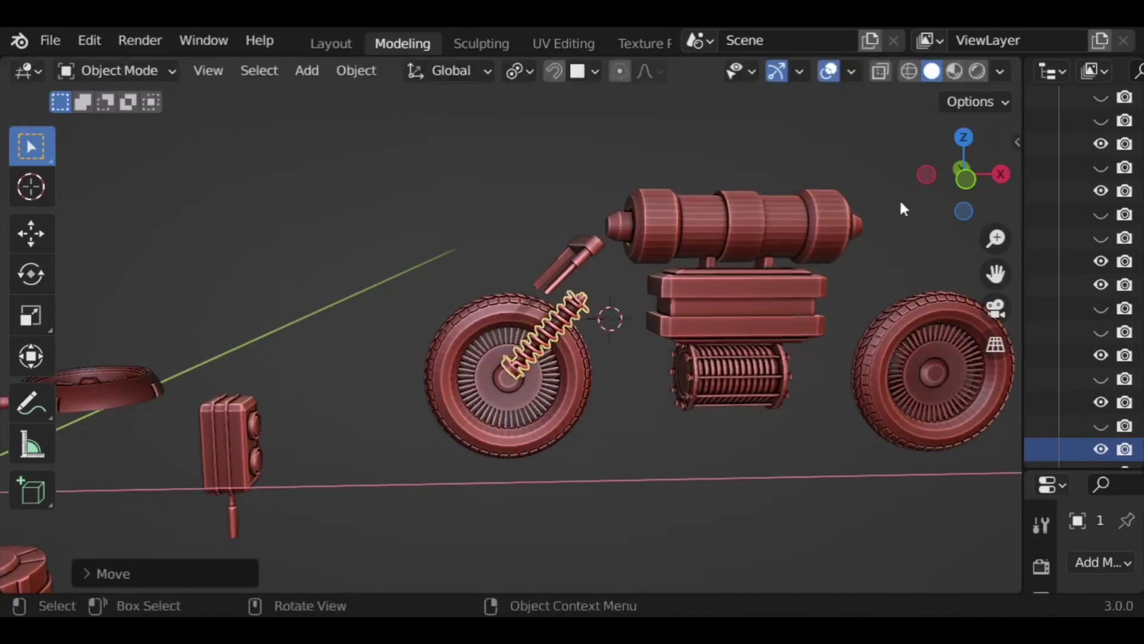
Step: In the front view, nudge the coil spring along X so its lower end lies just beside the hub's centre
{"action": "left_click", "coordinate": [965, 175]}
{"action": "scroll", "coordinate": [615, 305], "scroll_direction": "up", "scroll_amount": 5}
{"action": "scroll", "coordinate": [569, 358], "scroll_direction": "up", "scroll_amount": 2}
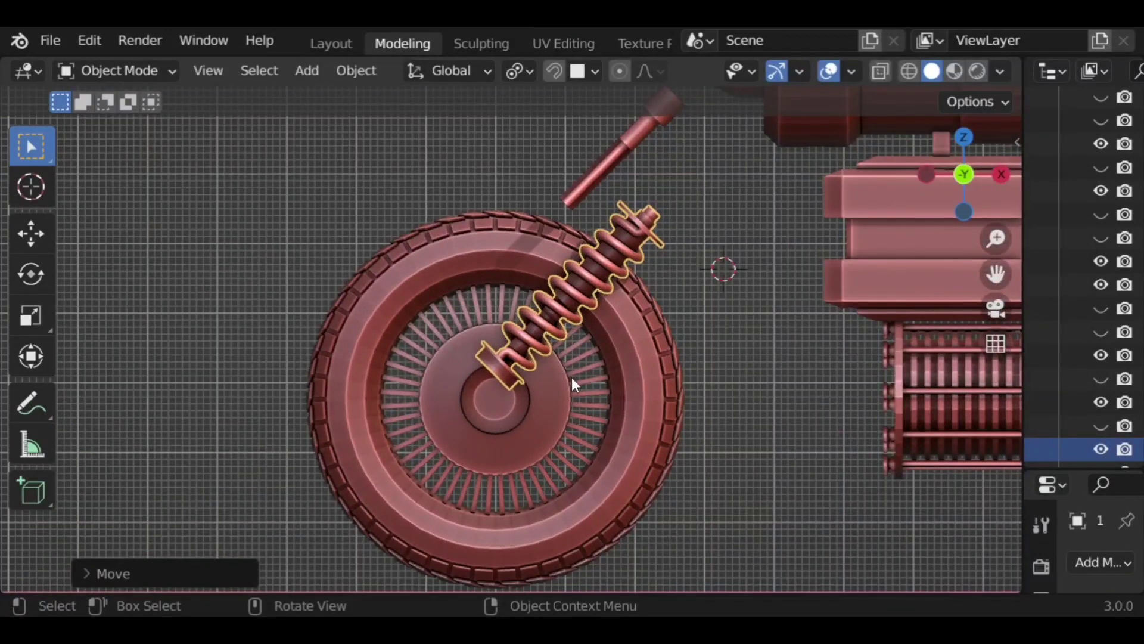
{"action": "key", "text": "g"}
{"action": "key", "text": "x"}
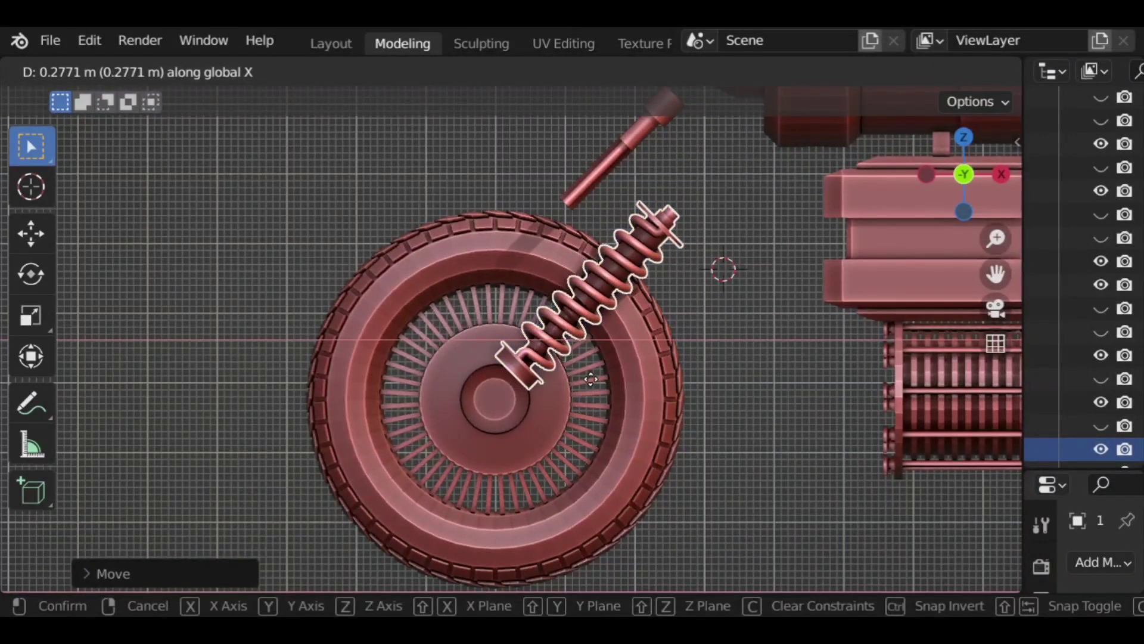
{"action": "left_click", "coordinate": [616, 332]}
{"action": "middle_click_drag", "start_coordinate": [638, 421], "coordinate": [566, 370], "text": "shift"}
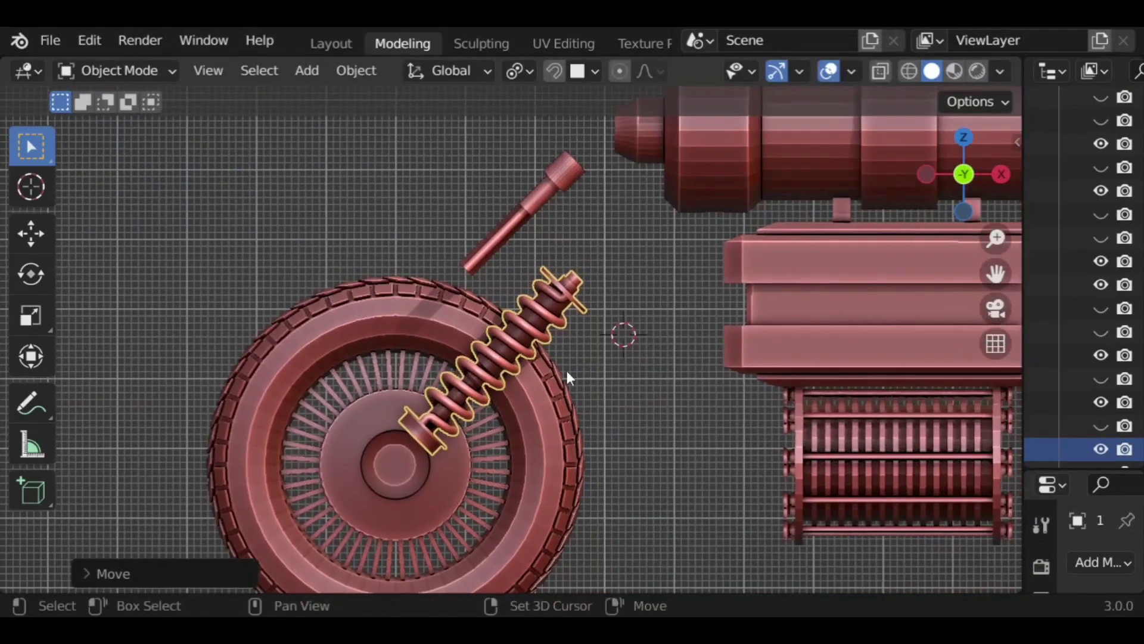
Step: Move the crossbar about 1.65 m along X so its lower end meets the top of the coil spring
{"action": "left_click", "coordinate": [524, 218]}
{"action": "key", "text": "g"}
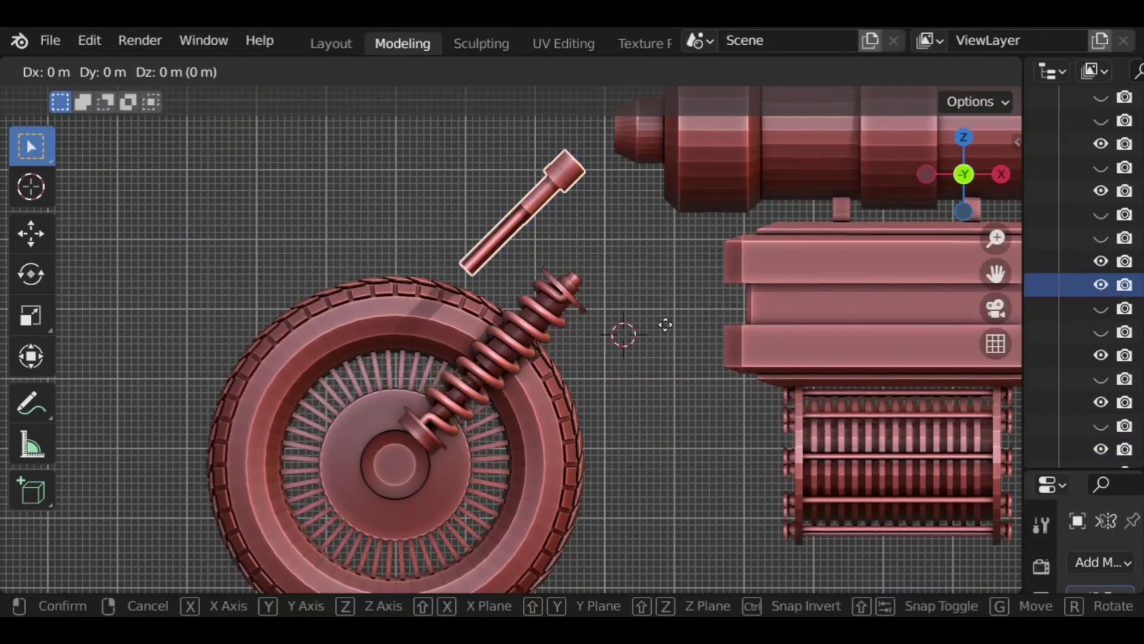
{"action": "key", "text": "x"}
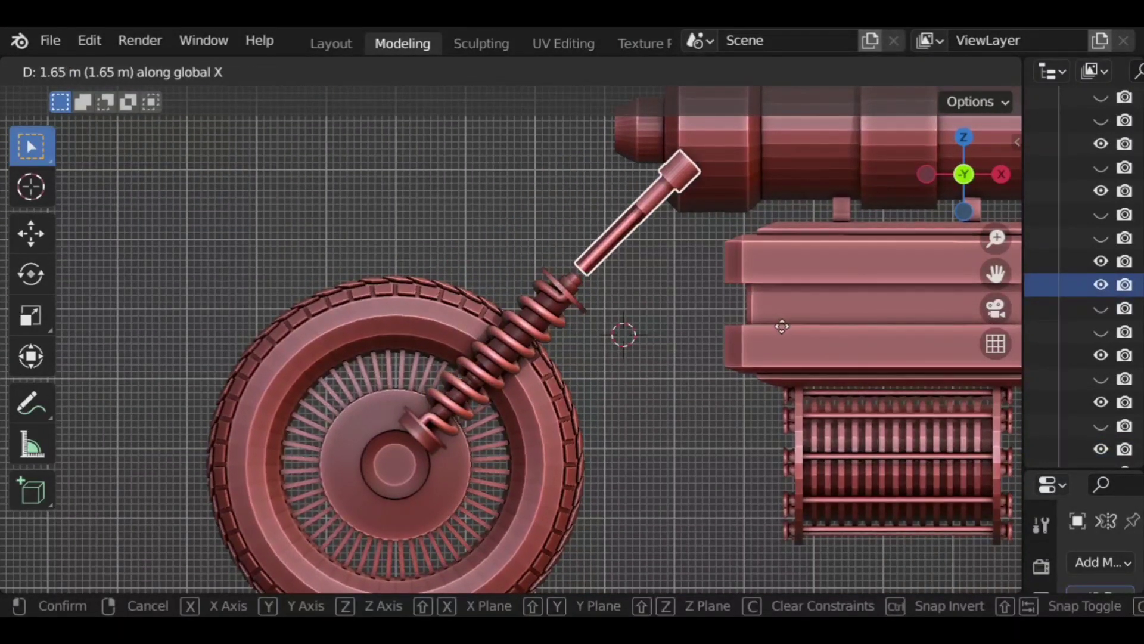
{"action": "left_click", "coordinate": [783, 324]}
{"action": "scroll", "coordinate": [633, 340], "scroll_direction": "down", "scroll_amount": 3}
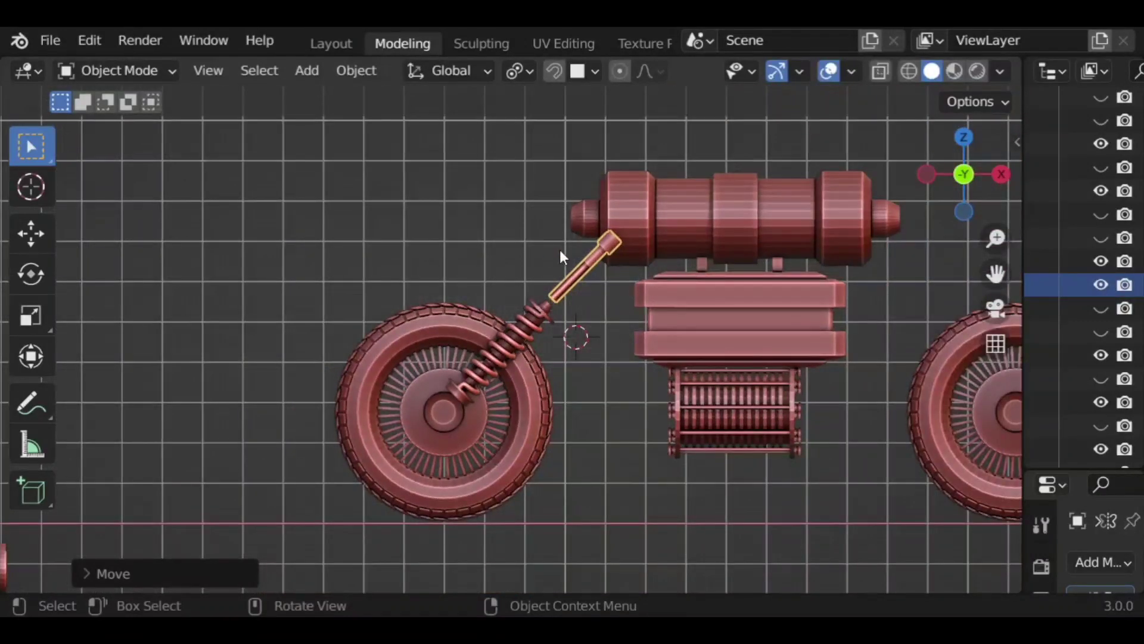
{"action": "left_click_drag", "start_coordinate": [561, 251], "coordinate": [464, 453]}
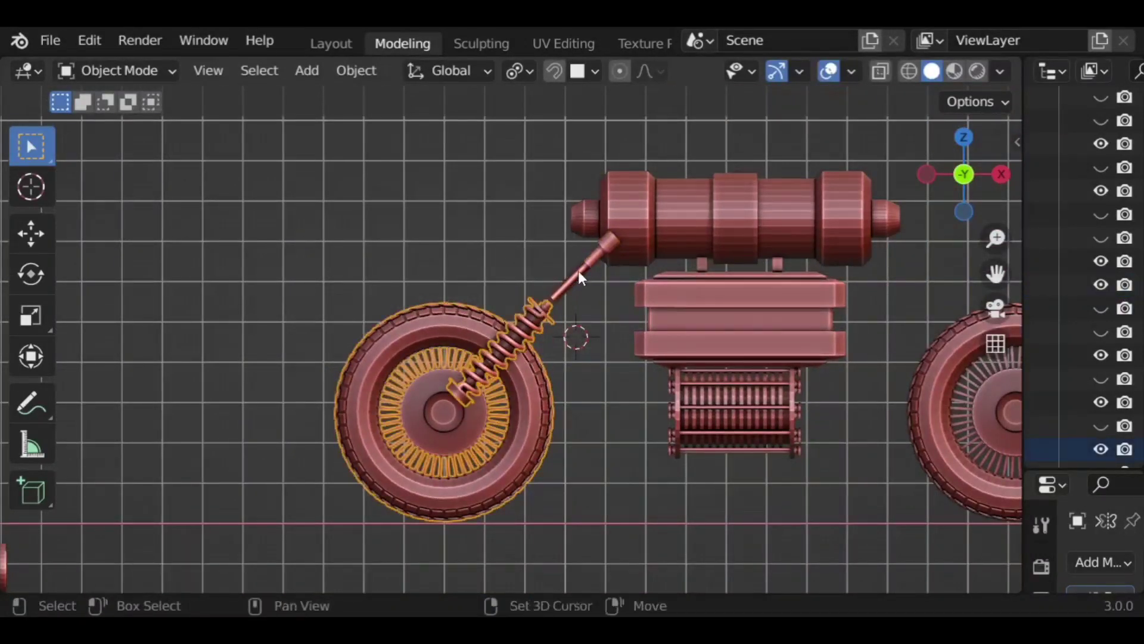
{"action": "left_click", "coordinate": [578, 271], "text": "shift"}
{"action": "left_click", "coordinate": [609, 438]}
{"action": "left_click", "coordinate": [528, 329]}
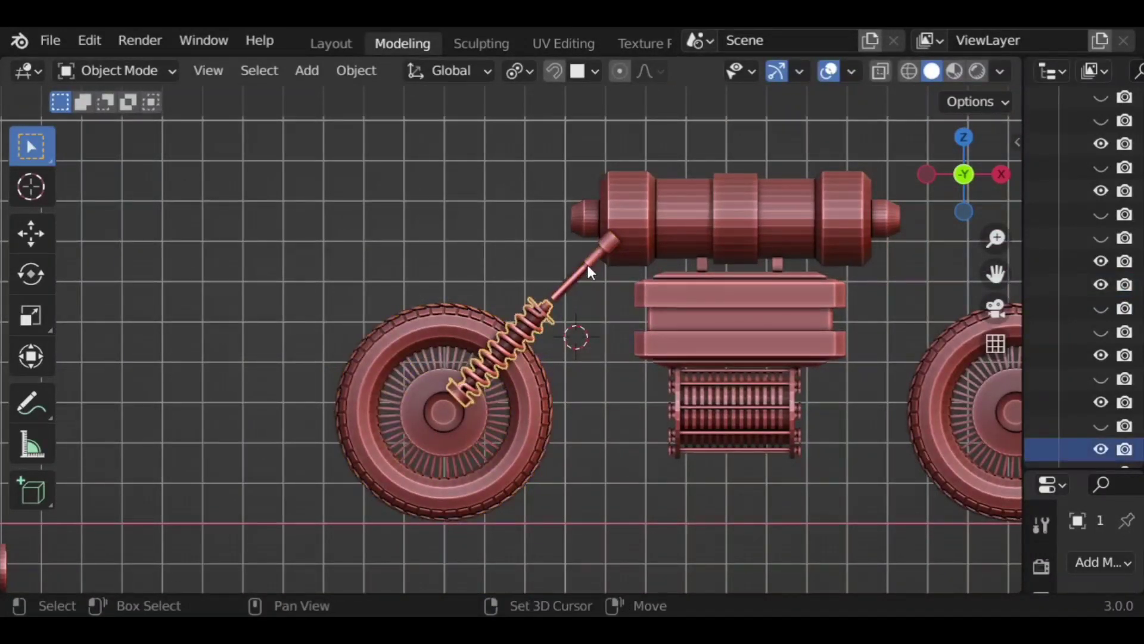
{"action": "left_click", "coordinate": [588, 271], "text": "shift"}
{"action": "mouse_move", "coordinate": [294, 358]}
{"action": "middle_mouse_down"}
{"action": "mouse_move", "coordinate": [463, 401]}
{"action": "mouse_move", "coordinate": [577, 464]}
{"action": "mouse_move", "coordinate": [292, 374]}
{"action": "middle_mouse_up"}
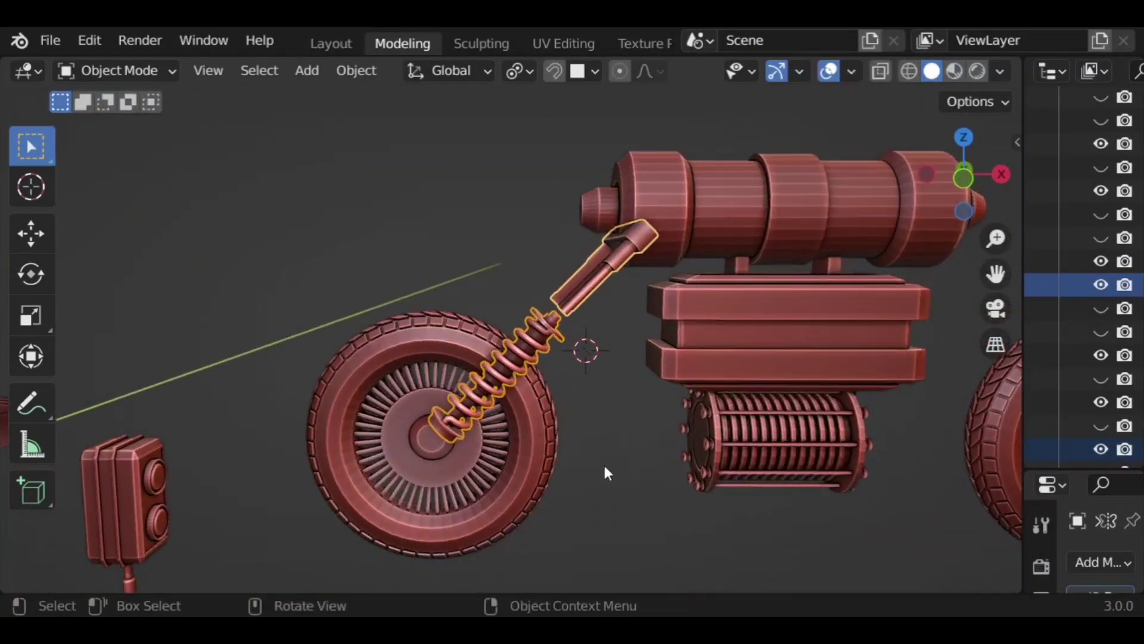
{"action": "left_click", "coordinate": [594, 464]}
{"action": "middle_click_drag", "start_coordinate": [623, 477], "coordinate": [706, 486]}
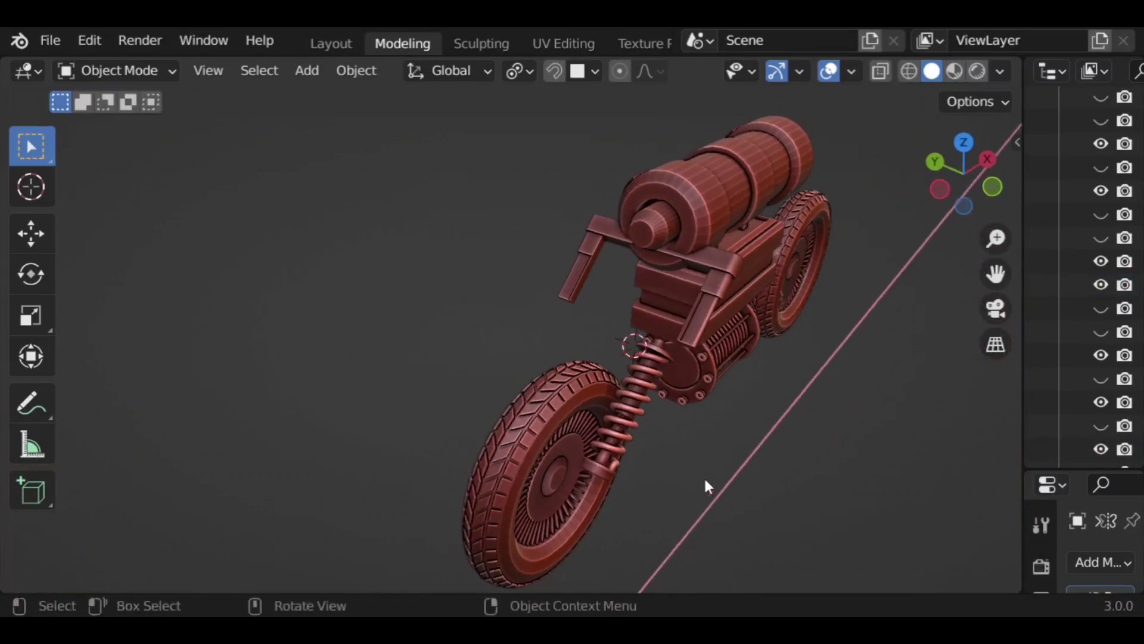
Step: In the coil spring's mesh, select the rod's top end face and place the 3D cursor beside it in the top view
{"action": "middle_click_drag", "start_coordinate": [652, 332], "coordinate": [730, 552]}
{"action": "left_click", "coordinate": [651, 514]}
{"action": "key", "text": "Tab"}
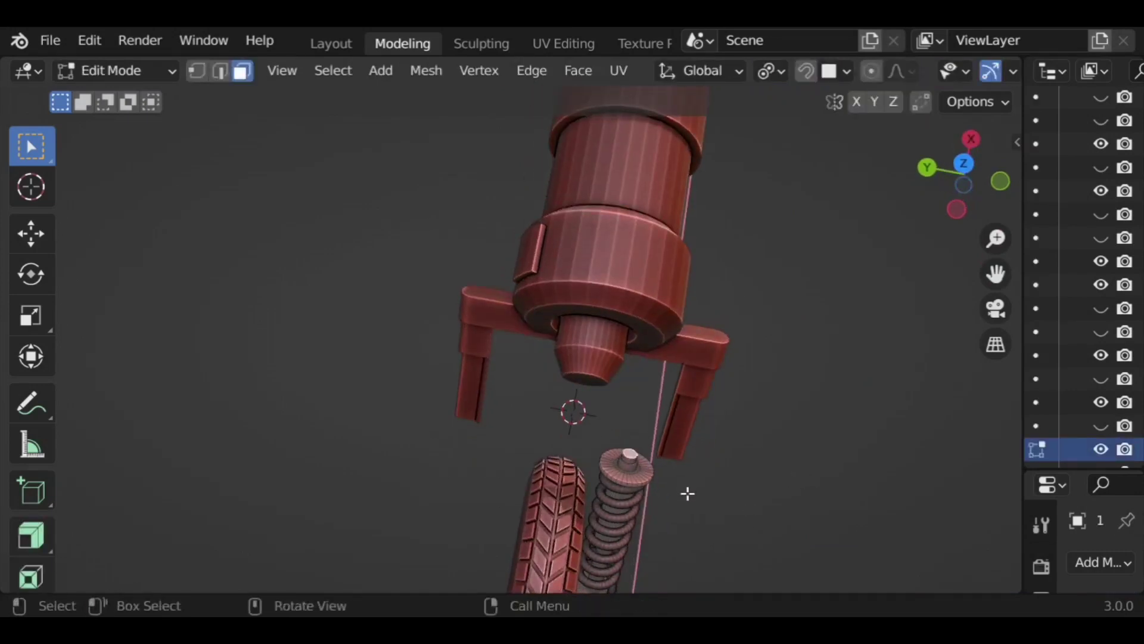
{"action": "middle_click_drag", "start_coordinate": [651, 469], "coordinate": [631, 426]}
{"action": "scroll", "coordinate": [640, 421], "scroll_direction": "up", "scroll_amount": 2}
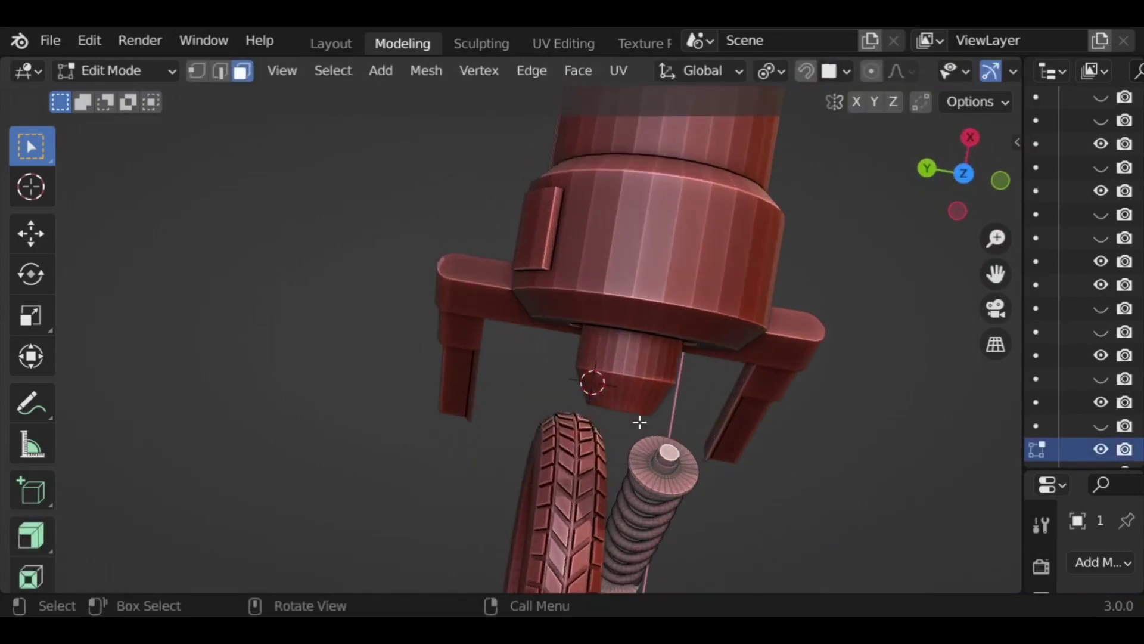
{"action": "left_click", "coordinate": [198, 73]}
{"action": "left_click", "coordinate": [966, 171]}
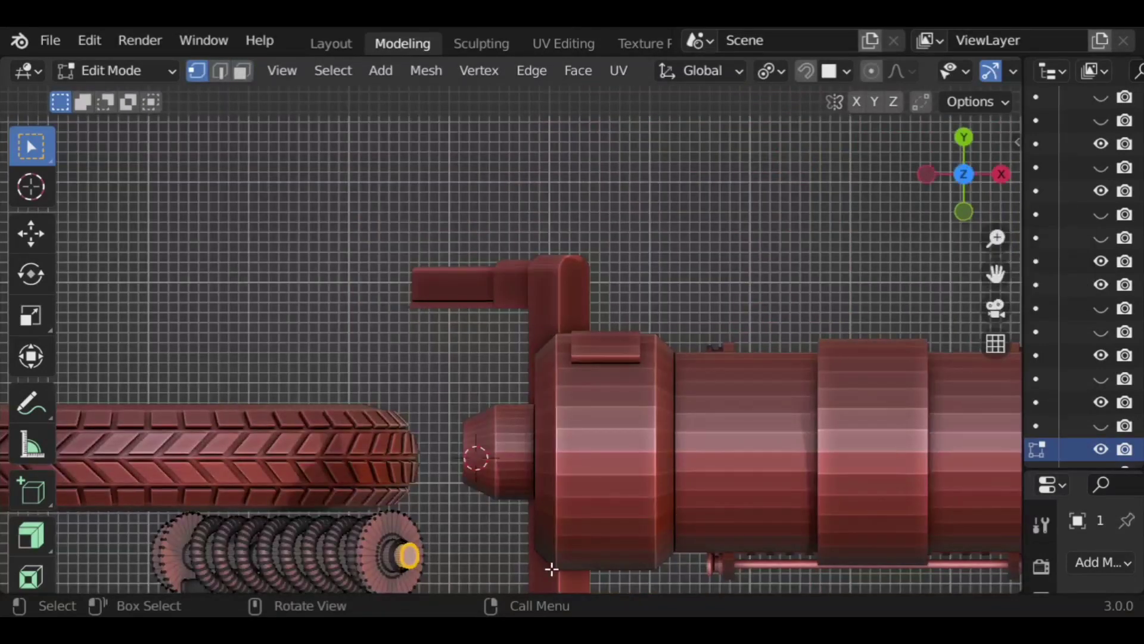
{"action": "middle_click_drag", "start_coordinate": [480, 501], "coordinate": [438, 360], "text": "shift"}
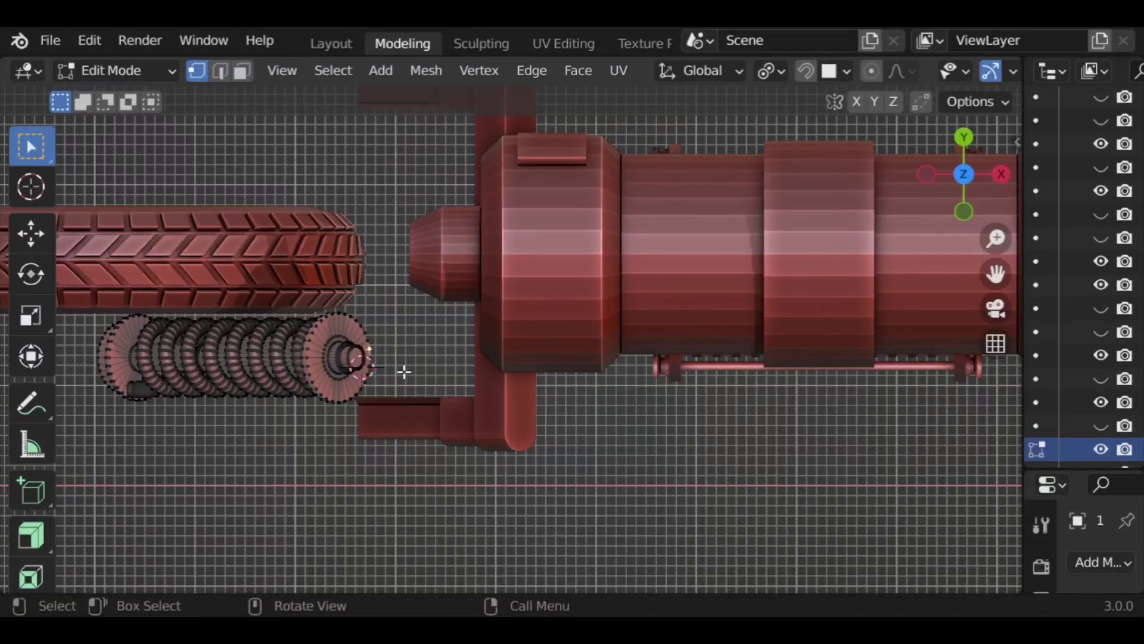
{"action": "middle_click_drag", "start_coordinate": [404, 372], "coordinate": [237, 101]}
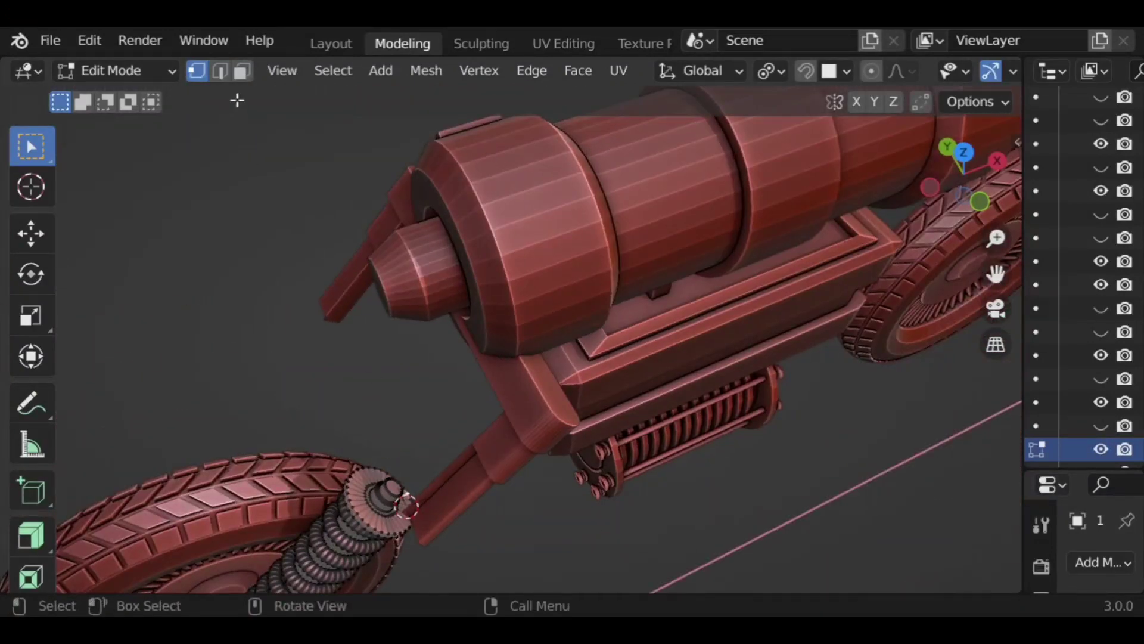
Step: Using the front and side views, place the 3D cursor level with the rod's top, between the spring and the crossbar's arm
{"action": "key", "text": "3"}
{"action": "middle_click_drag", "start_coordinate": [399, 494], "coordinate": [655, 358]}
{"action": "left_click", "coordinate": [971, 180]}
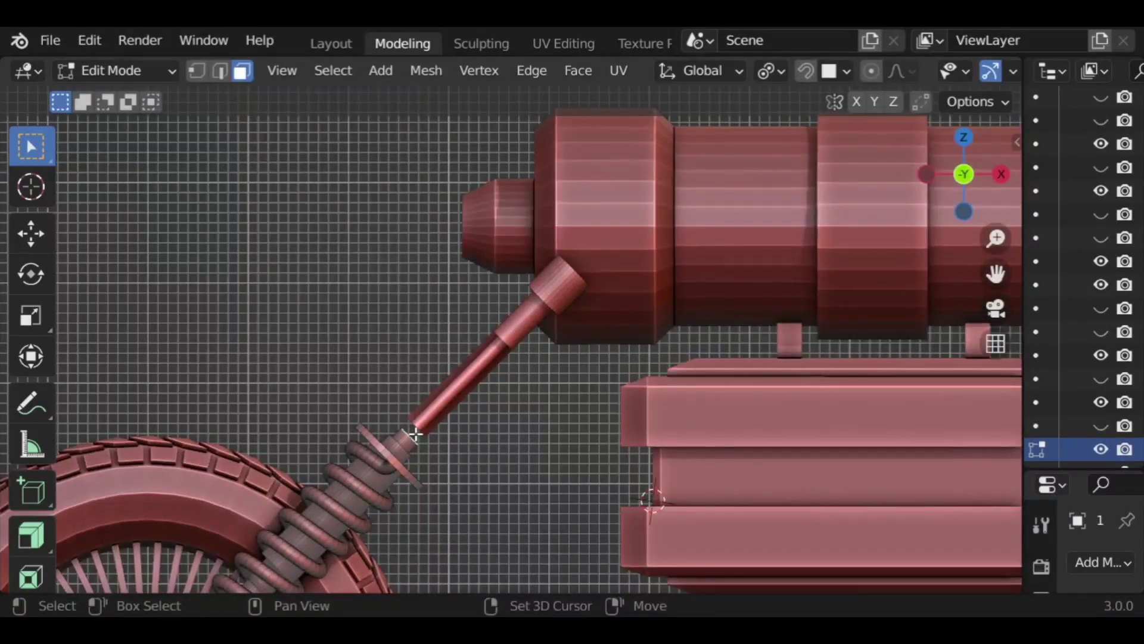
{"action": "middle_click_drag", "start_coordinate": [416, 434], "coordinate": [646, 470]}
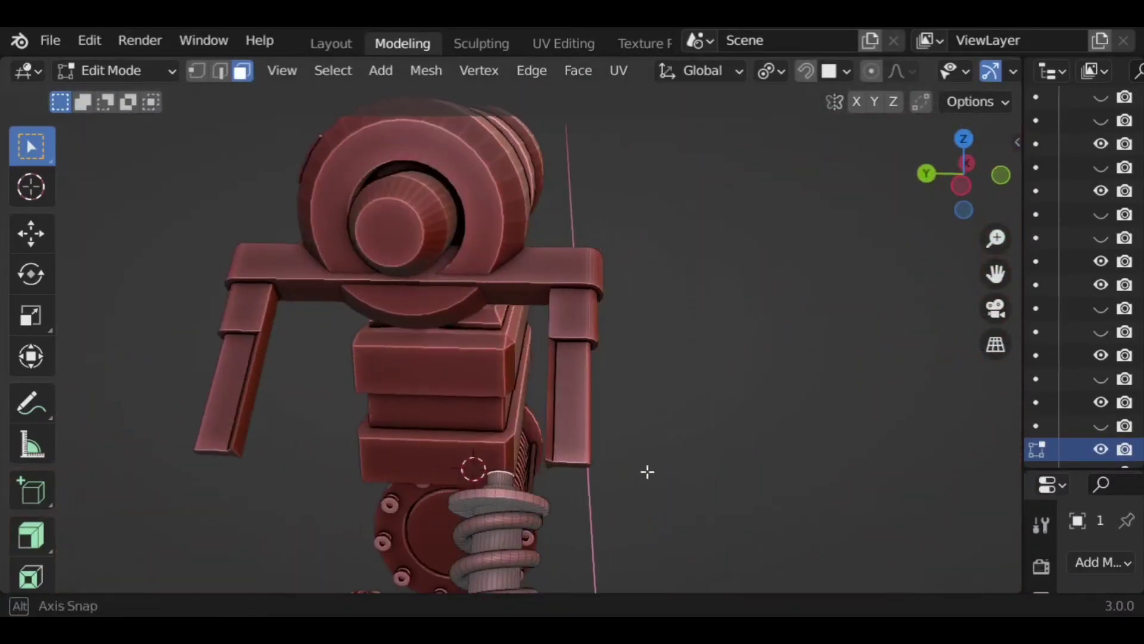
{"action": "left_click", "coordinate": [962, 186]}
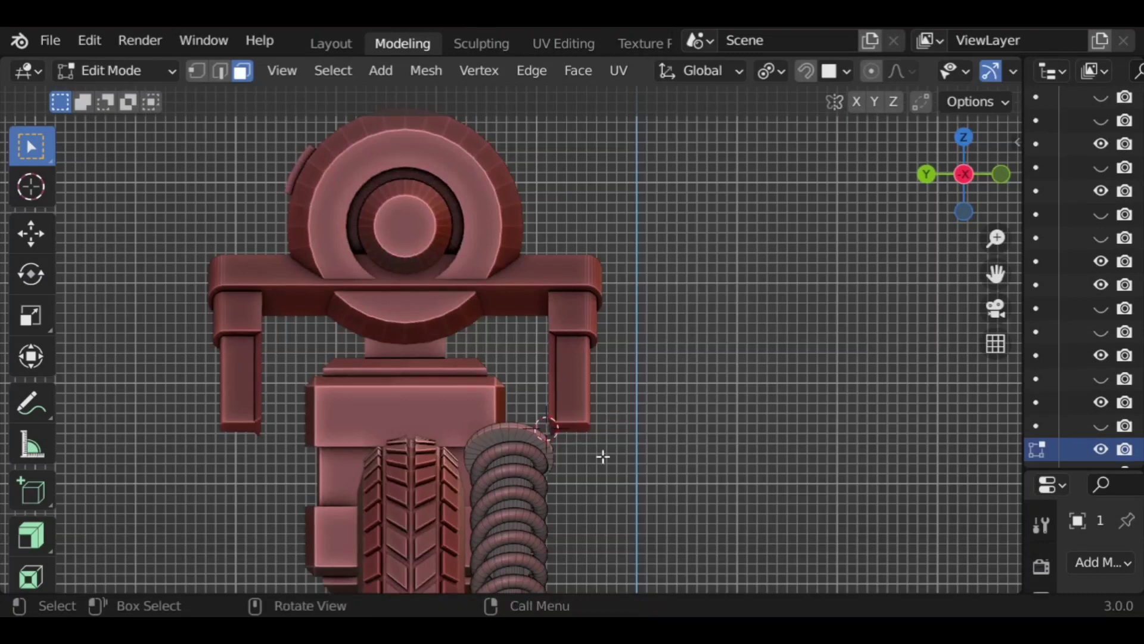
{"action": "middle_click_drag", "start_coordinate": [603, 456], "coordinate": [306, 506]}
Step: Spin the rod's end face around the 3D cursor in 12 steps, forming a curved tube that reaches the crossbar's arm
{"action": "scroll", "coordinate": [24, 530], "scroll_direction": "down", "scroll_amount": 3}
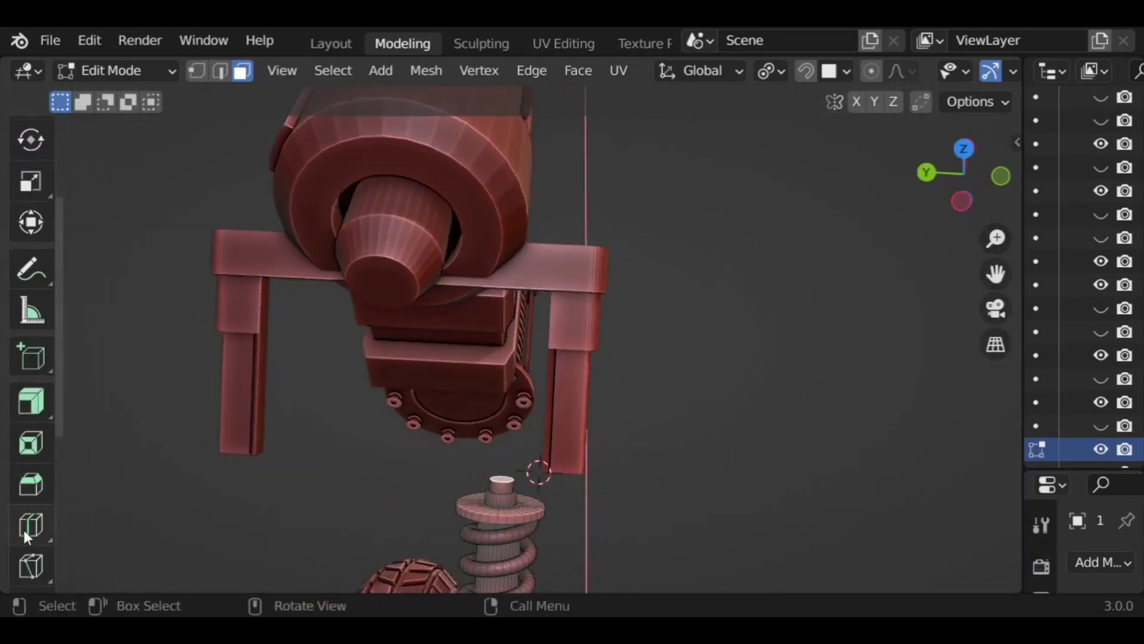
{"action": "scroll", "coordinate": [24, 531], "scroll_direction": "down", "scroll_amount": 6}
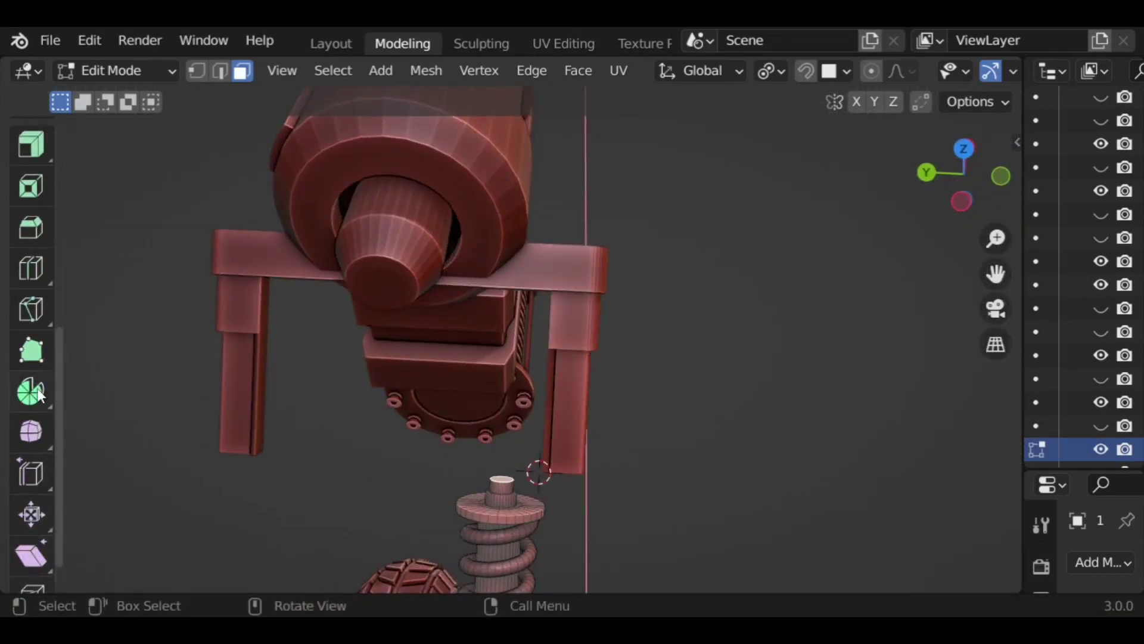
{"action": "left_click", "coordinate": [31, 391]}
{"action": "left_click_drag", "start_coordinate": [421, 358], "coordinate": [531, 322]}
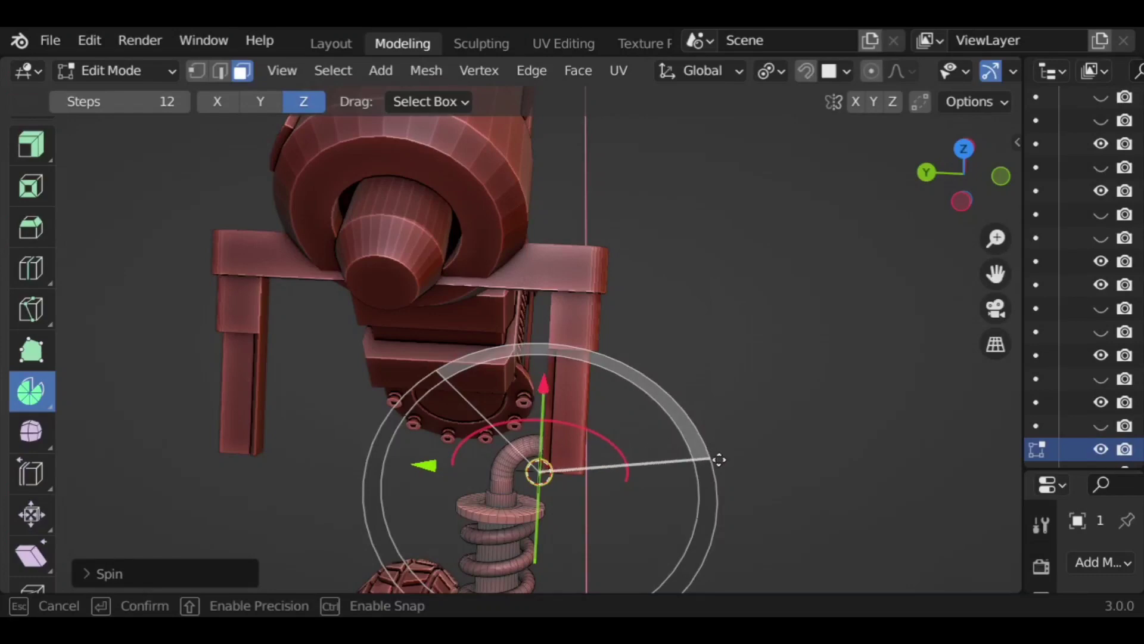
{"action": "left_click_drag", "start_coordinate": [719, 459], "coordinate": [720, 459]}
{"action": "middle_click_drag", "start_coordinate": [822, 455], "coordinate": [784, 388]}
{"action": "middle_click_drag", "start_coordinate": [811, 463], "coordinate": [971, 351]}
{"action": "middle_click_drag", "start_coordinate": [653, 435], "coordinate": [929, 357]}
{"action": "middle_click_drag", "start_coordinate": [644, 387], "coordinate": [345, 392]}
{"action": "middle_click_drag", "start_coordinate": [482, 363], "coordinate": [636, 396]}
Step: Switch from the Spin tool back to the Select Box tool and return to Object Mode
{"action": "scroll", "coordinate": [143, 284], "scroll_direction": "up", "scroll_amount": 3}
{"action": "scroll", "coordinate": [74, 251], "scroll_direction": "down", "scroll_amount": 1}
{"action": "scroll", "coordinate": [34, 252], "scroll_direction": "up", "scroll_amount": 6}
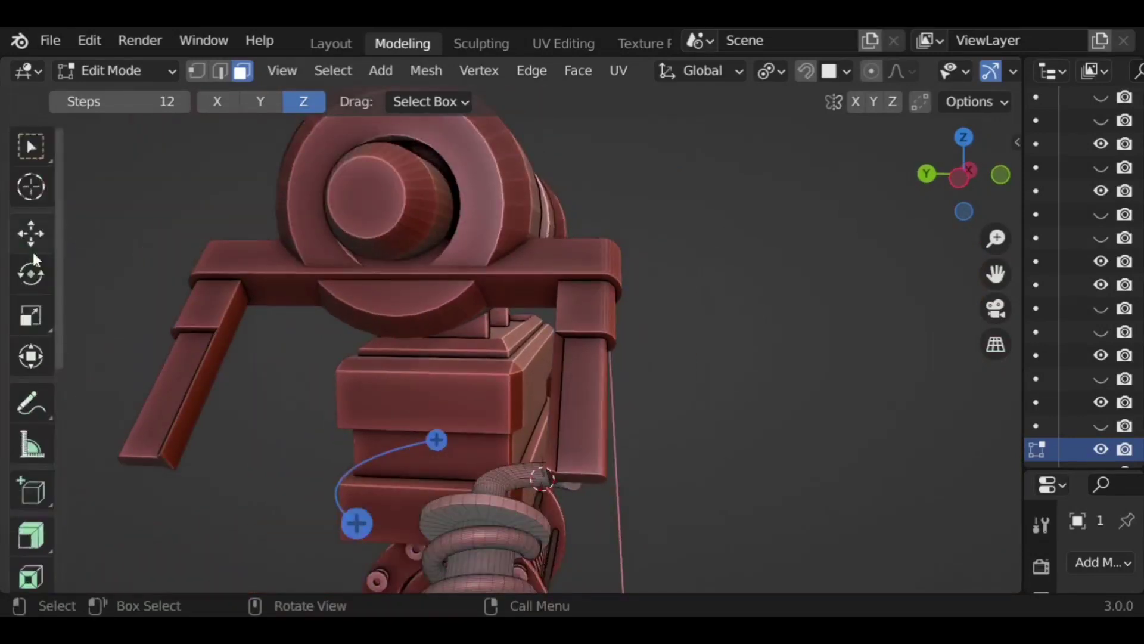
{"action": "left_click", "coordinate": [32, 149]}
{"action": "middle_click_drag", "start_coordinate": [807, 380], "coordinate": [794, 357]}
{"action": "key", "text": "Tab"}
{"action": "middle_click_drag", "start_coordinate": [733, 386], "coordinate": [630, 421]}
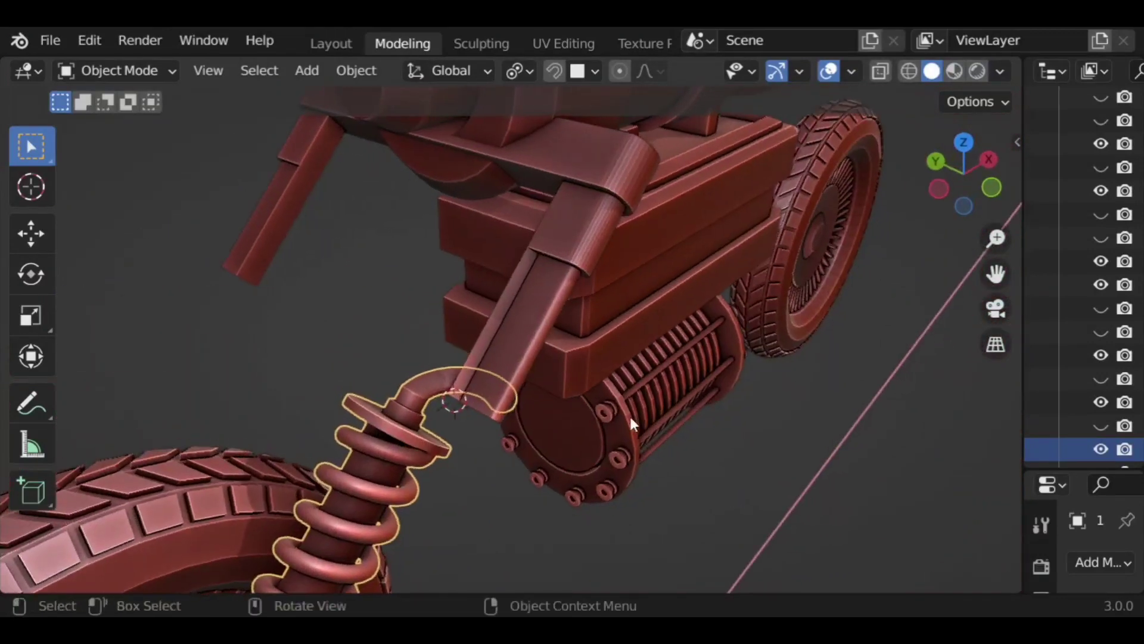
Step: Enter Edit Mode on the crossbar and select all faces of the arm's lowest segment, starting from its end face
{"action": "left_click", "coordinate": [518, 379]}
{"action": "key", "text": "Tab"}
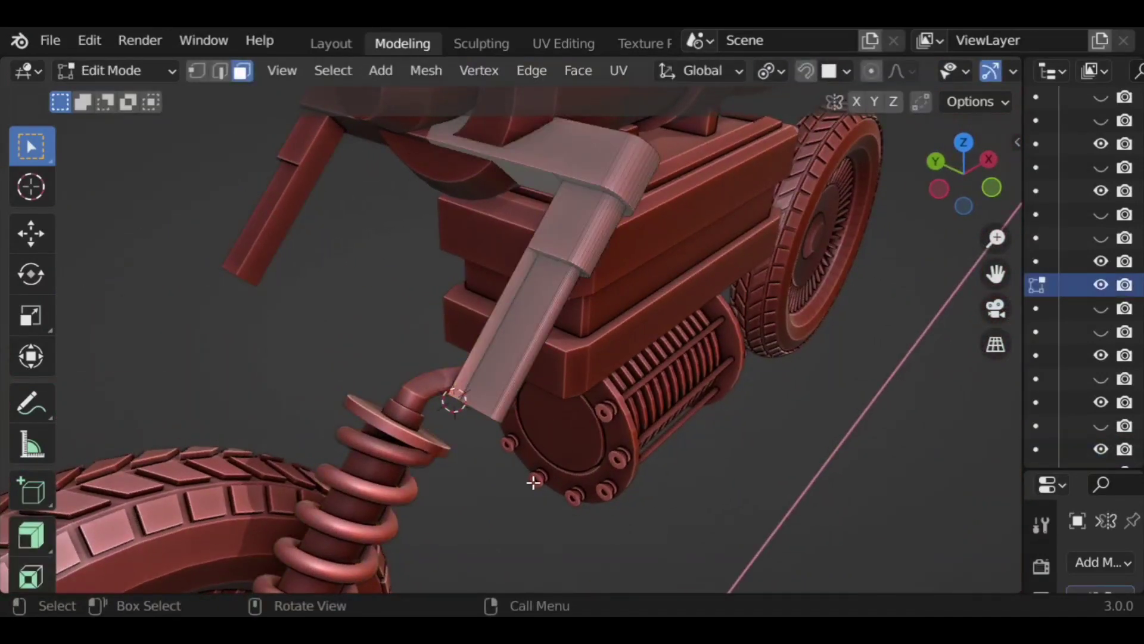
{"action": "middle_click_drag", "start_coordinate": [491, 447], "coordinate": [500, 366]}
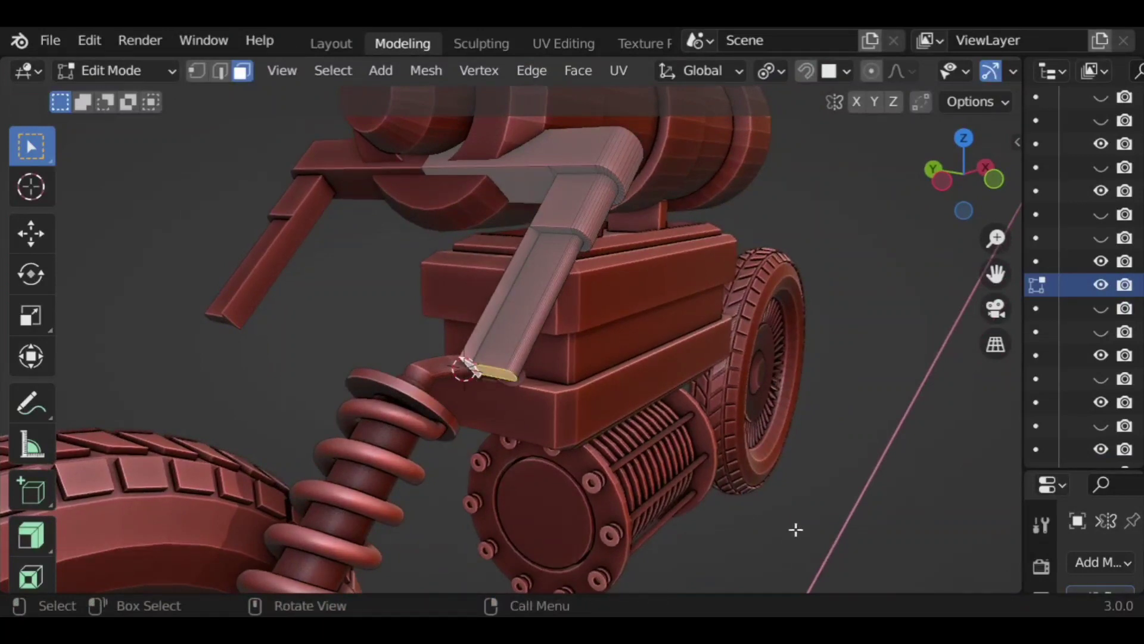
{"action": "key", "text": "ctrl+KP_Add"}
{"action": "key", "text": "x"}
{"action": "left_click", "coordinate": [753, 321]}
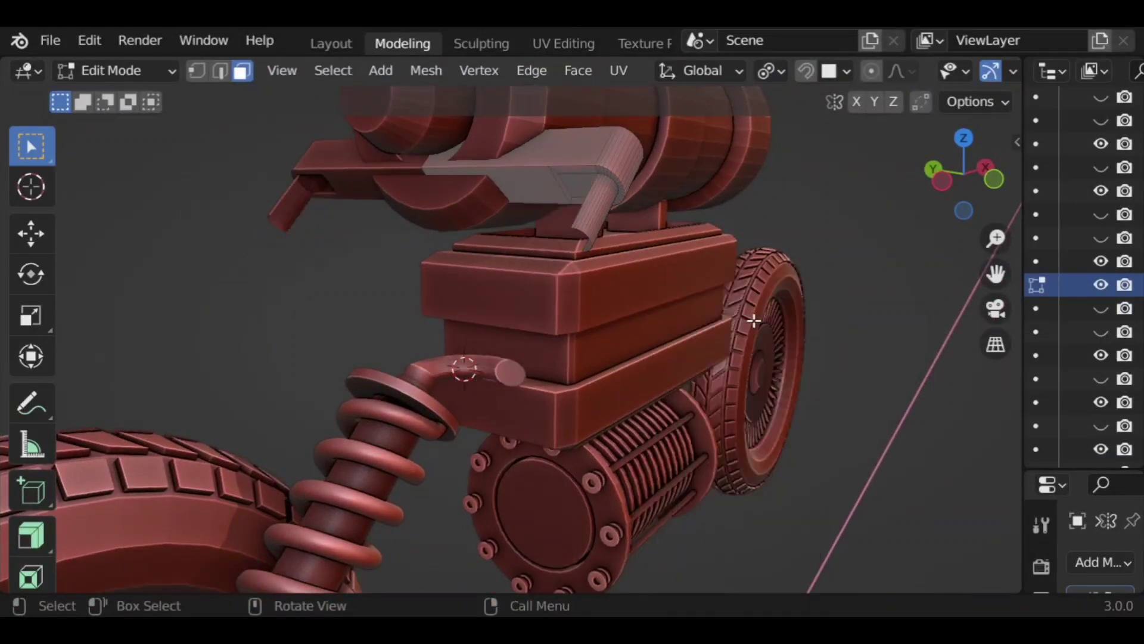
{"action": "key", "text": "ctrl+z"}
Step: Delete only the faces of the arm's selected lowest segment
{"action": "key", "text": "x"}
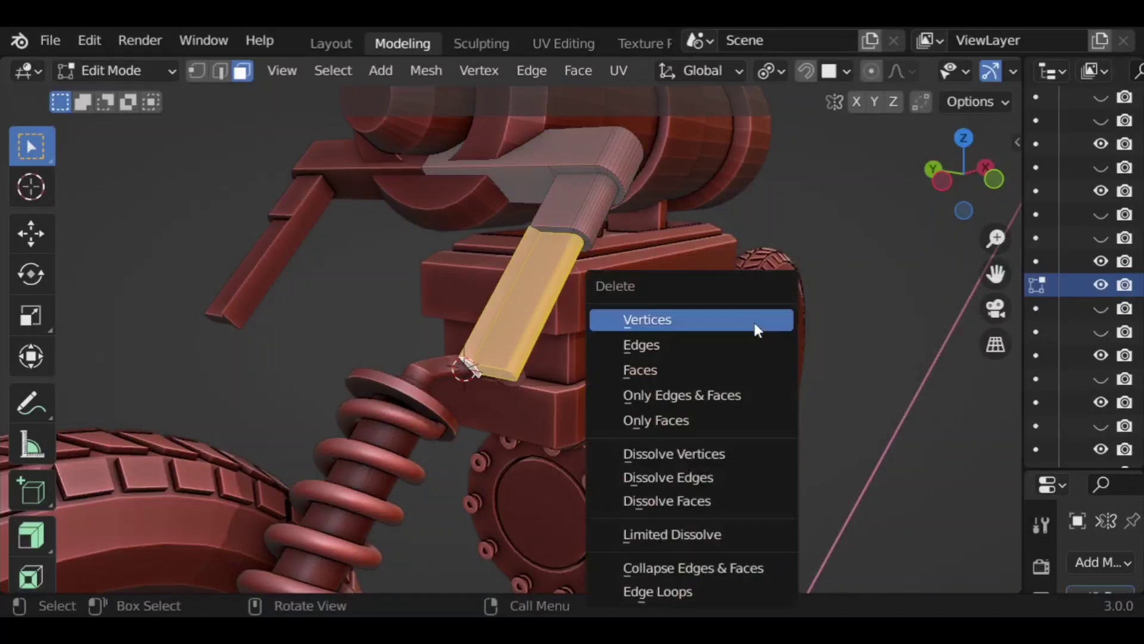
{"action": "left_click", "coordinate": [733, 370]}
{"action": "scroll", "coordinate": [560, 244], "scroll_direction": "up", "scroll_amount": 2}
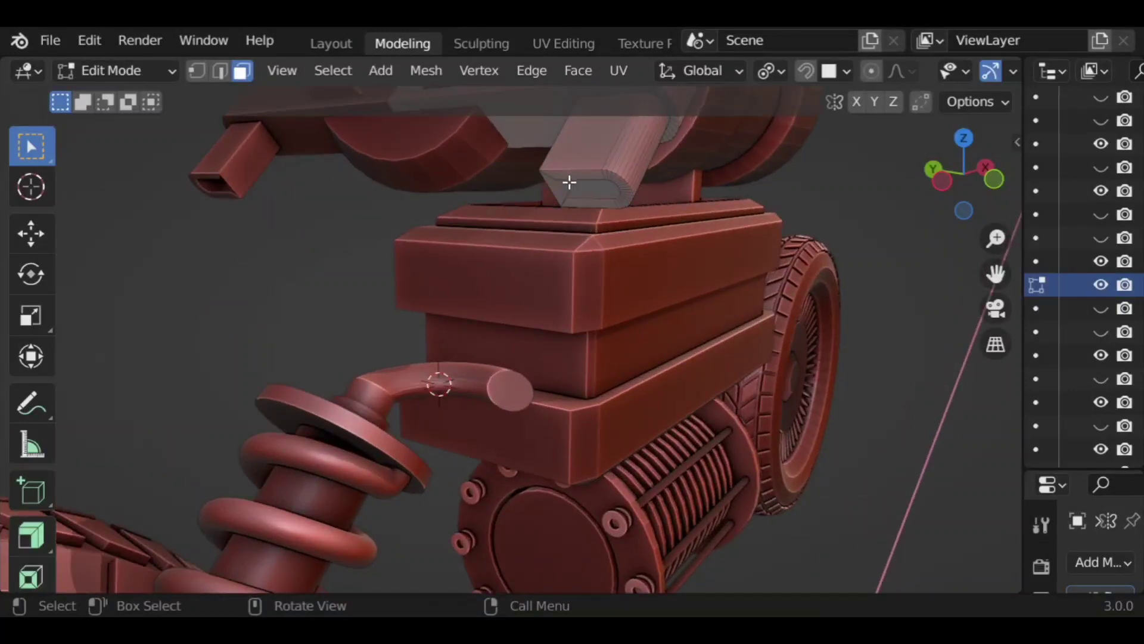
Step: Select the inner edge loop at the arm's open end and extrude it twice along the arm, the first section about 0.4 m
{"action": "left_click", "coordinate": [593, 197], "text": "alt"}
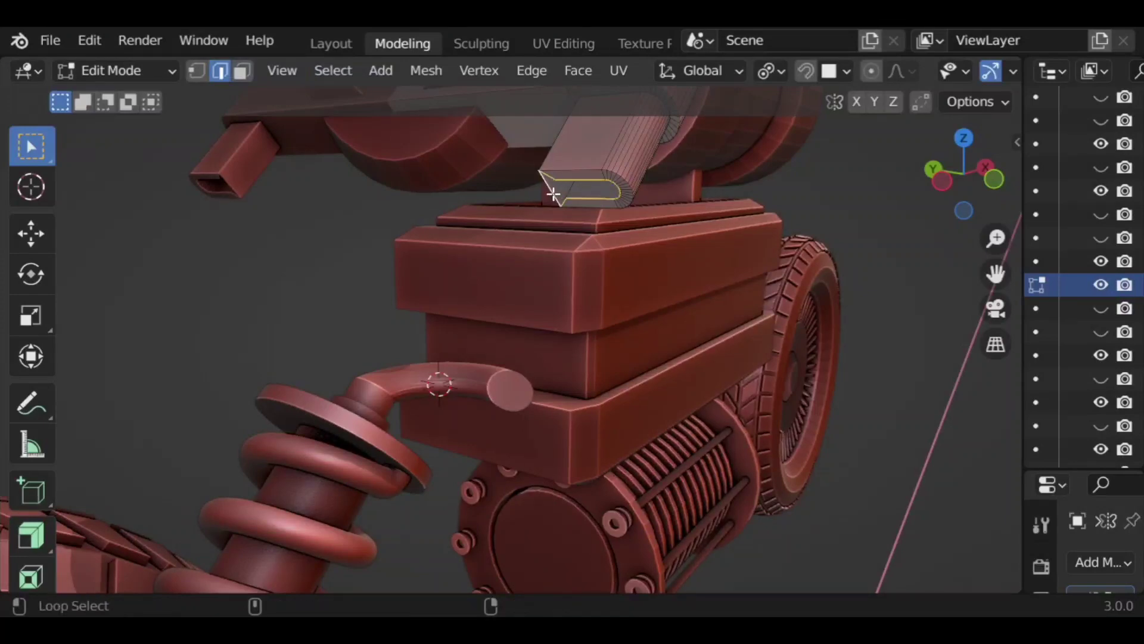
{"action": "middle_click_drag", "start_coordinate": [665, 327], "coordinate": [445, 342]}
{"action": "middle_click_drag", "start_coordinate": [505, 259], "coordinate": [629, 325]}
{"action": "scroll", "coordinate": [627, 415], "scroll_direction": "up", "scroll_amount": 1}
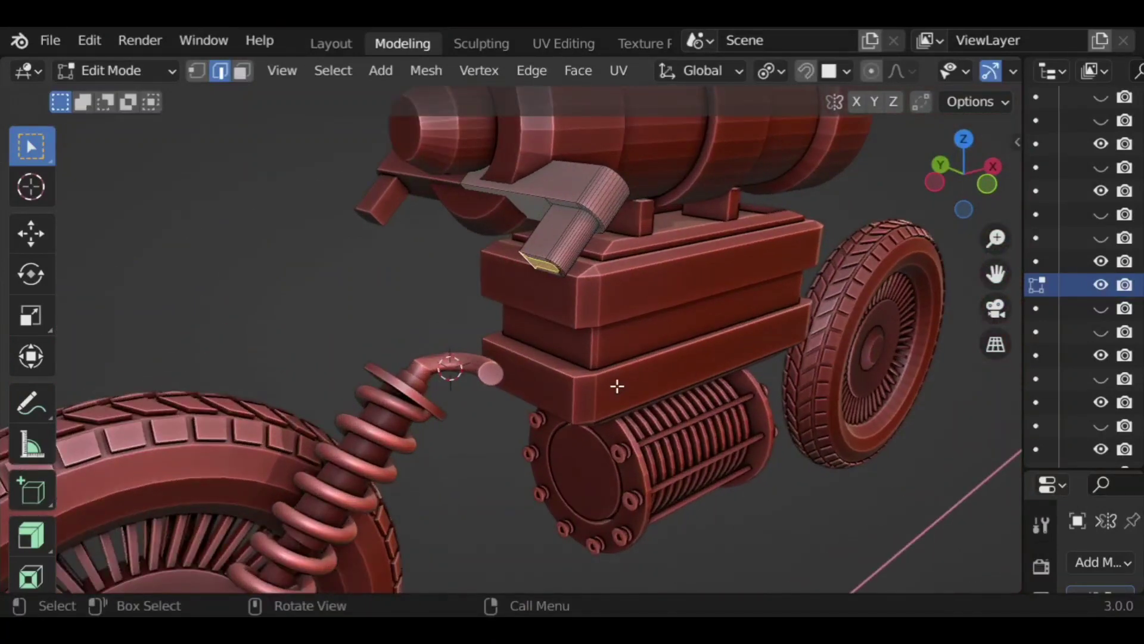
{"action": "key", "text": "e"}
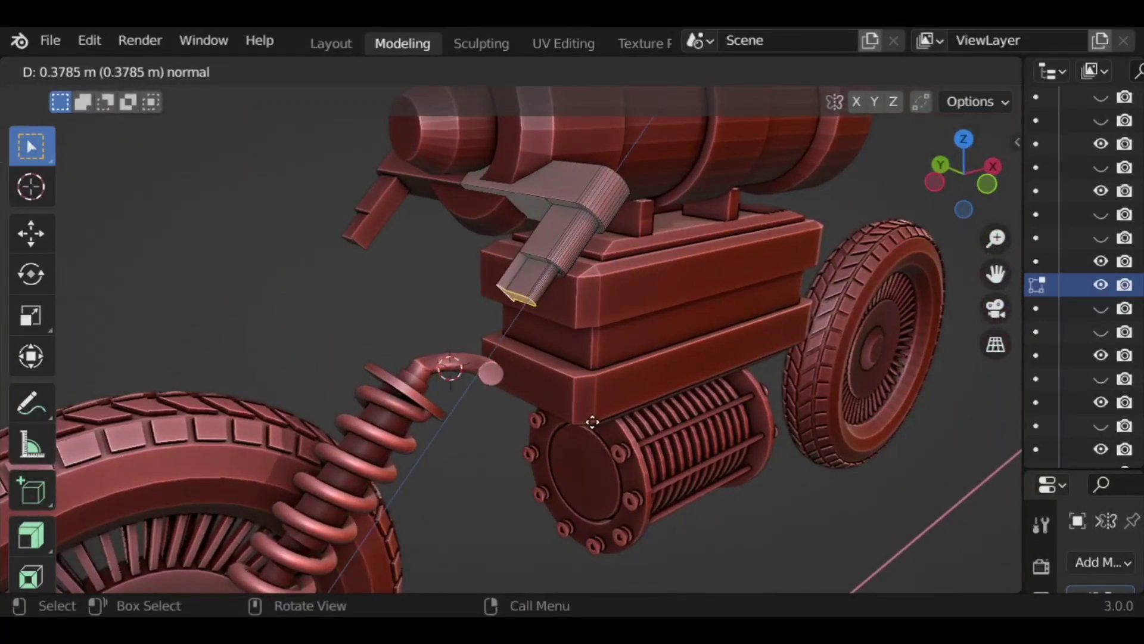
{"action": "left_click", "coordinate": [590, 425]}
{"action": "key", "text": "e"}
{"action": "left_click", "coordinate": [582, 439]}
Step: Scale up the arm's end loop to flare it, and extrude it about 0.5 m towards the curved tube
{"action": "key", "text": "s"}
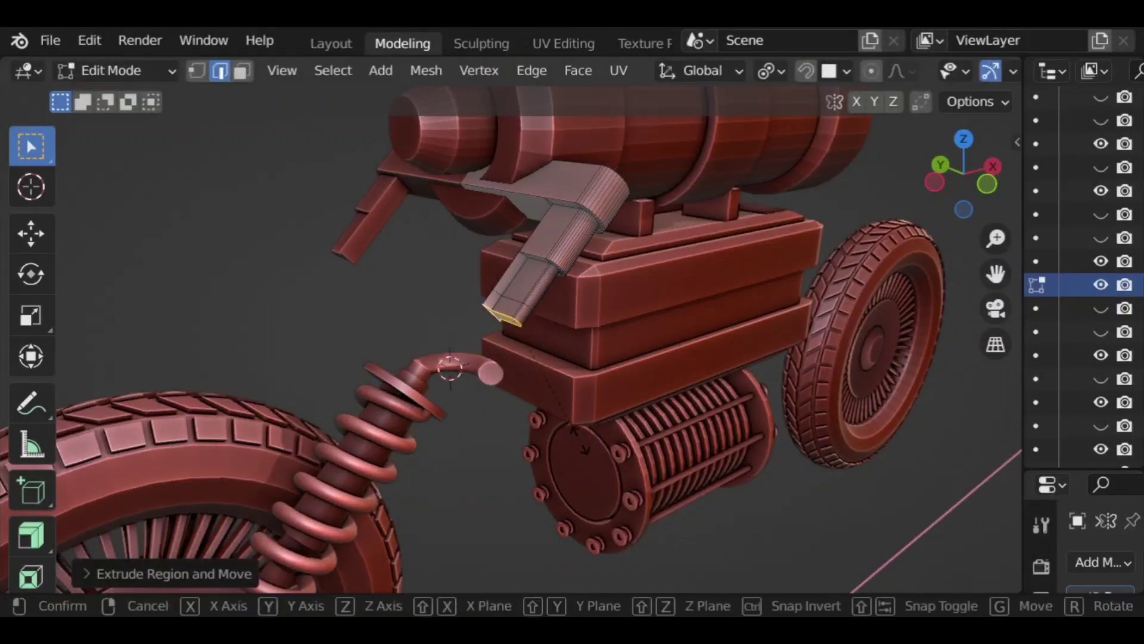
{"action": "left_click", "coordinate": [646, 477]}
{"action": "key", "text": "e"}
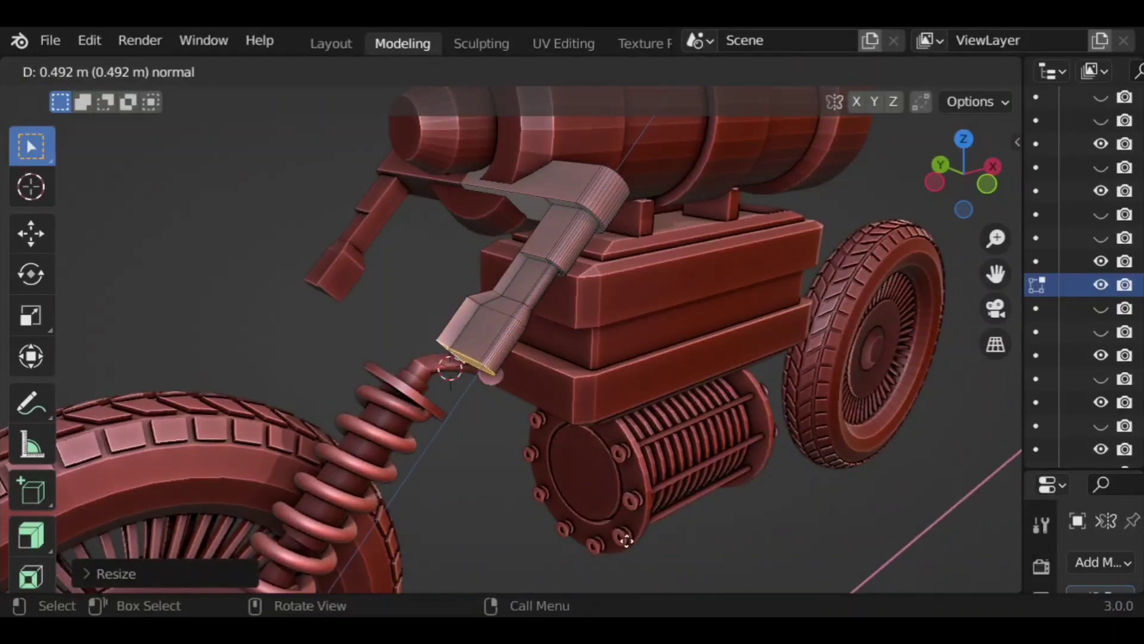
{"action": "left_click", "coordinate": [620, 550]}
Step: Fill the arm's open end with a face and bevel its edges about 0.05 m with 7 segments
{"action": "middle_click_drag", "start_coordinate": [528, 463], "coordinate": [620, 404]}
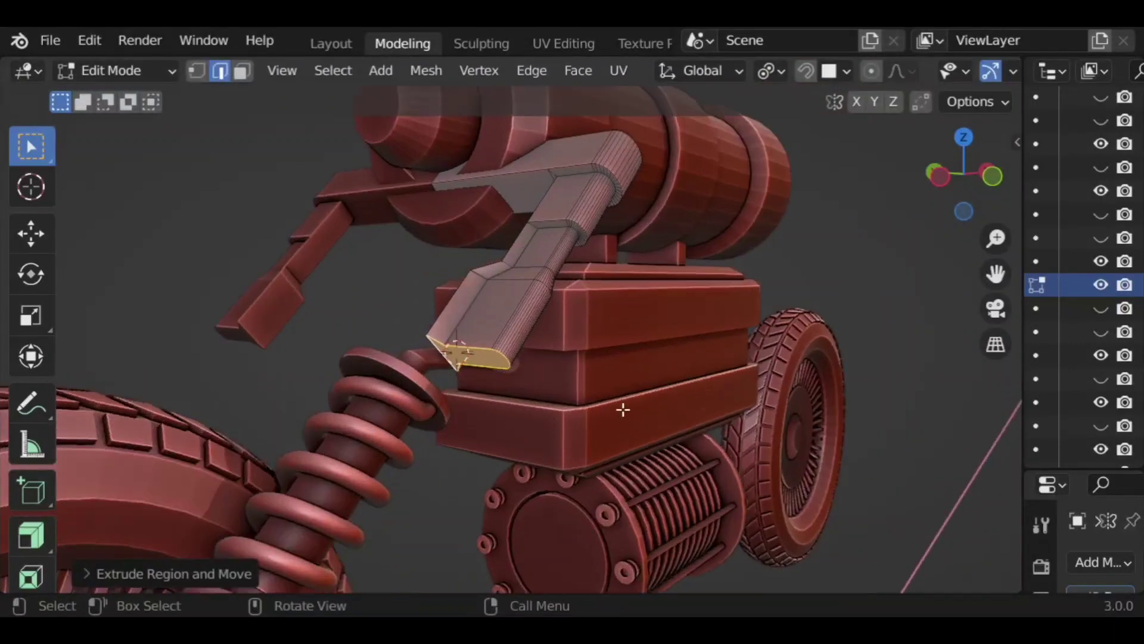
{"action": "key", "text": "ctrl+b"}
{"action": "scroll", "coordinate": [637, 417], "scroll_direction": "down", "scroll_amount": 2}
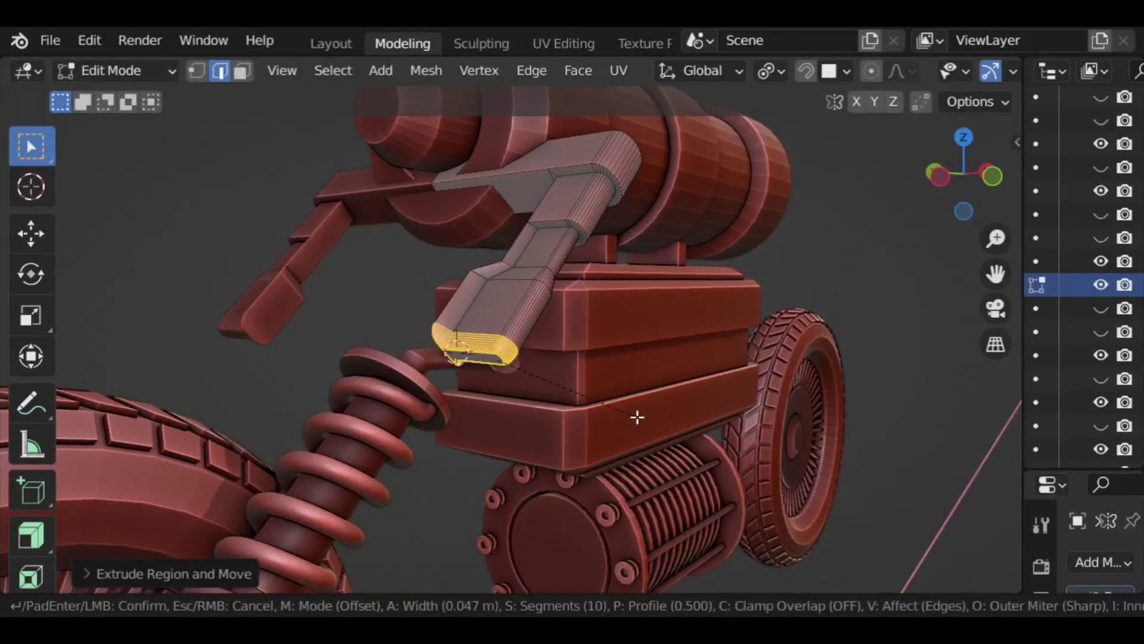
{"action": "scroll", "coordinate": [637, 417], "scroll_direction": "down", "scroll_amount": 2}
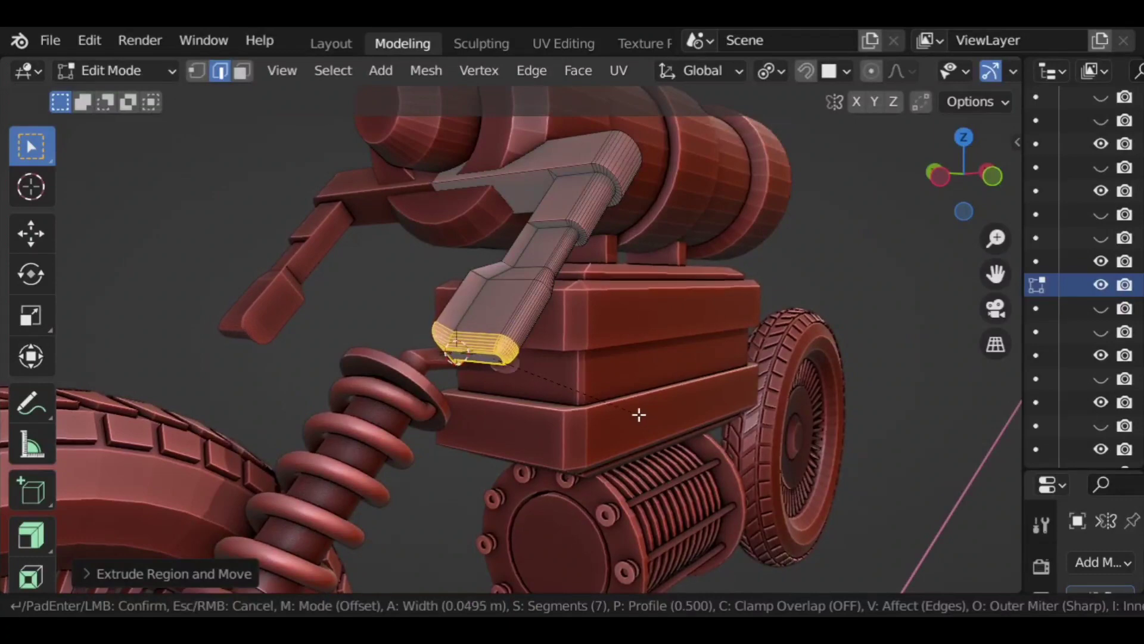
{"action": "left_click", "coordinate": [638, 412]}
{"action": "left_click", "coordinate": [484, 442]}
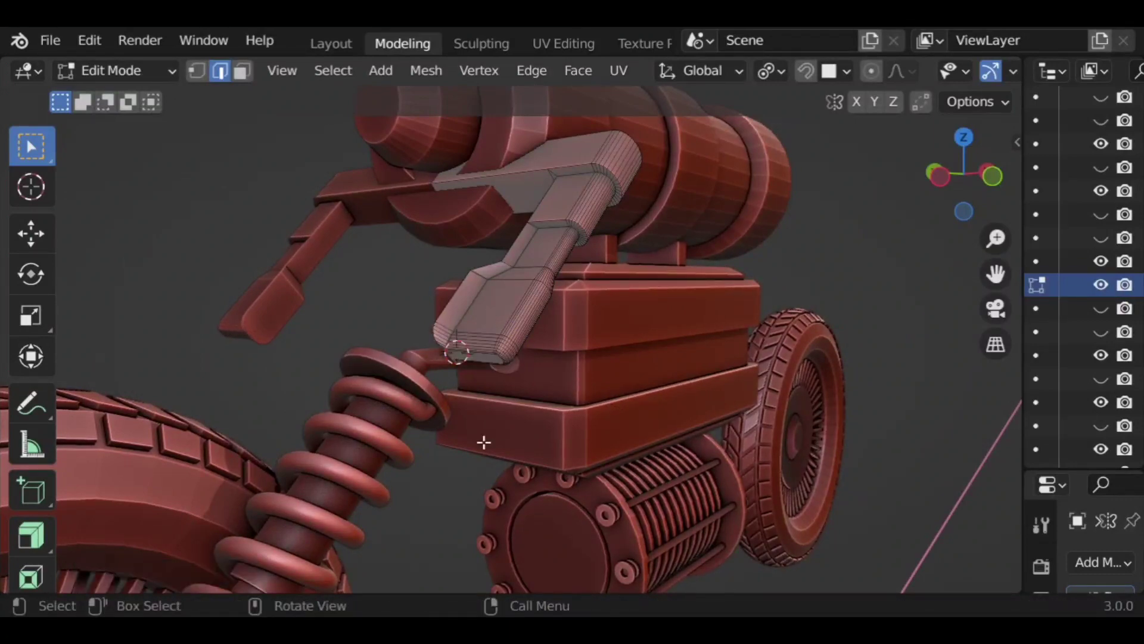
{"action": "middle_click_drag", "start_coordinate": [484, 441], "coordinate": [544, 475]}
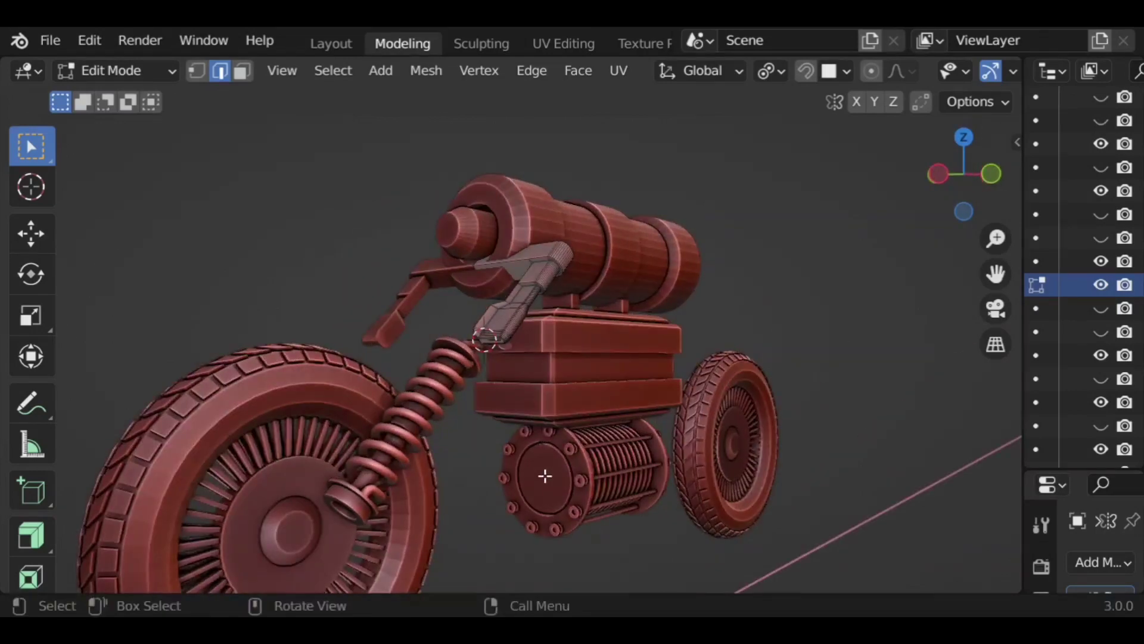
Step: Move the coil spring shock about -0.34 m along X and about 0.12 m up along Z in side view
{"action": "key", "text": "Tab"}
{"action": "middle_click_drag", "start_coordinate": [534, 435], "coordinate": [540, 487]}
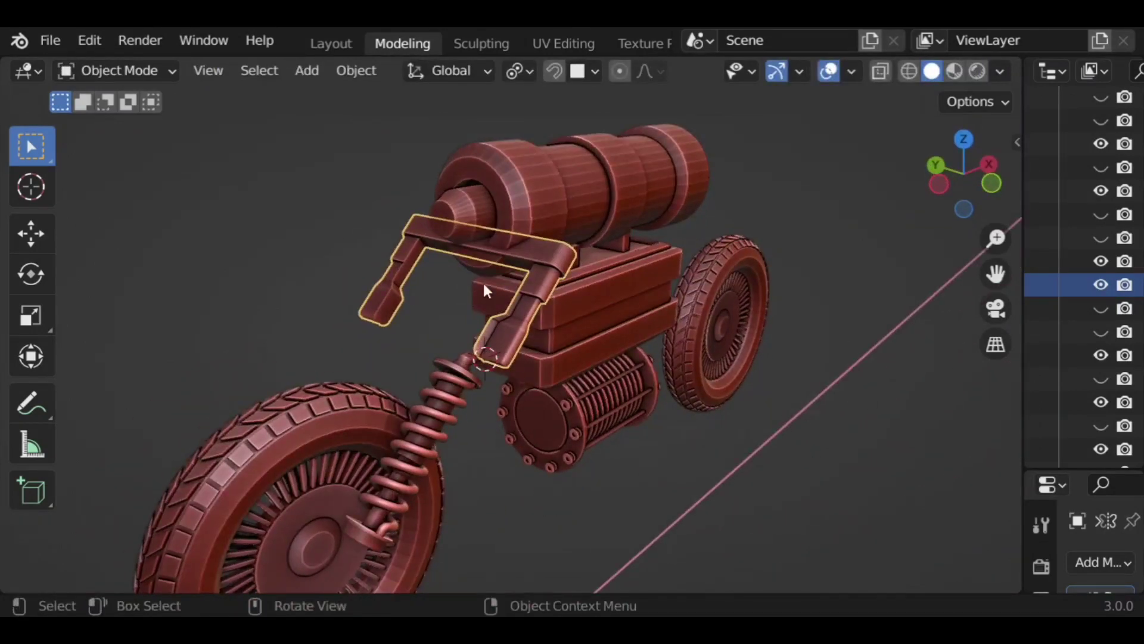
{"action": "left_click", "coordinate": [502, 352]}
{"action": "left_click", "coordinate": [486, 393]}
{"action": "middle_click_drag", "start_coordinate": [486, 394], "coordinate": [469, 353]}
{"action": "left_click", "coordinate": [990, 177]}
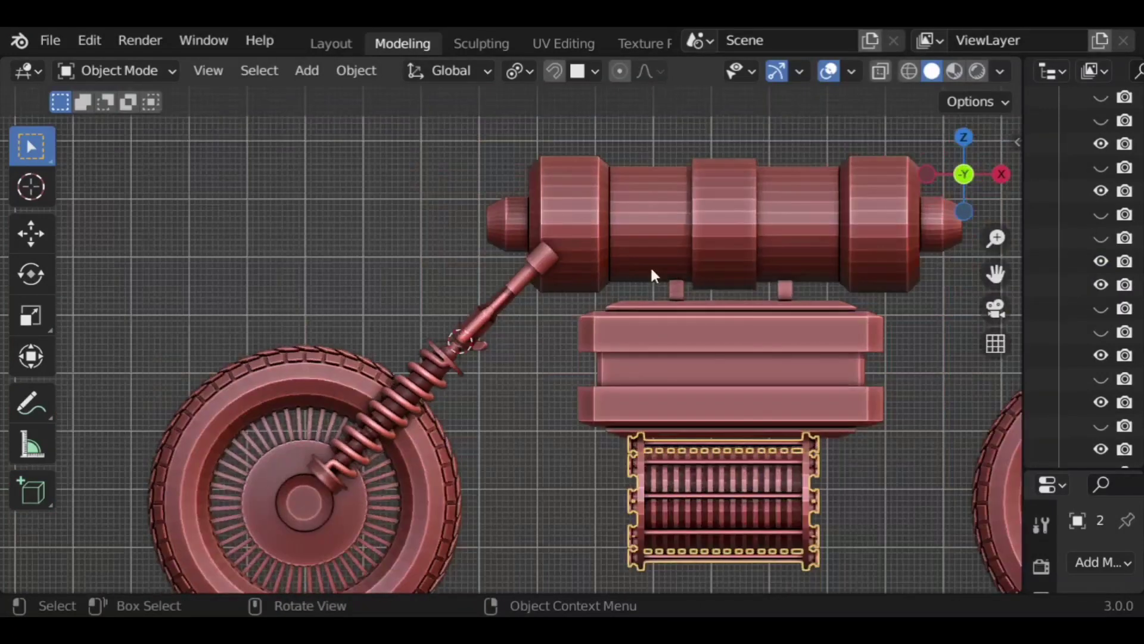
{"action": "scroll", "coordinate": [401, 389], "scroll_direction": "up", "scroll_amount": 1}
{"action": "left_click", "coordinate": [417, 394]}
{"action": "key", "text": "g"}
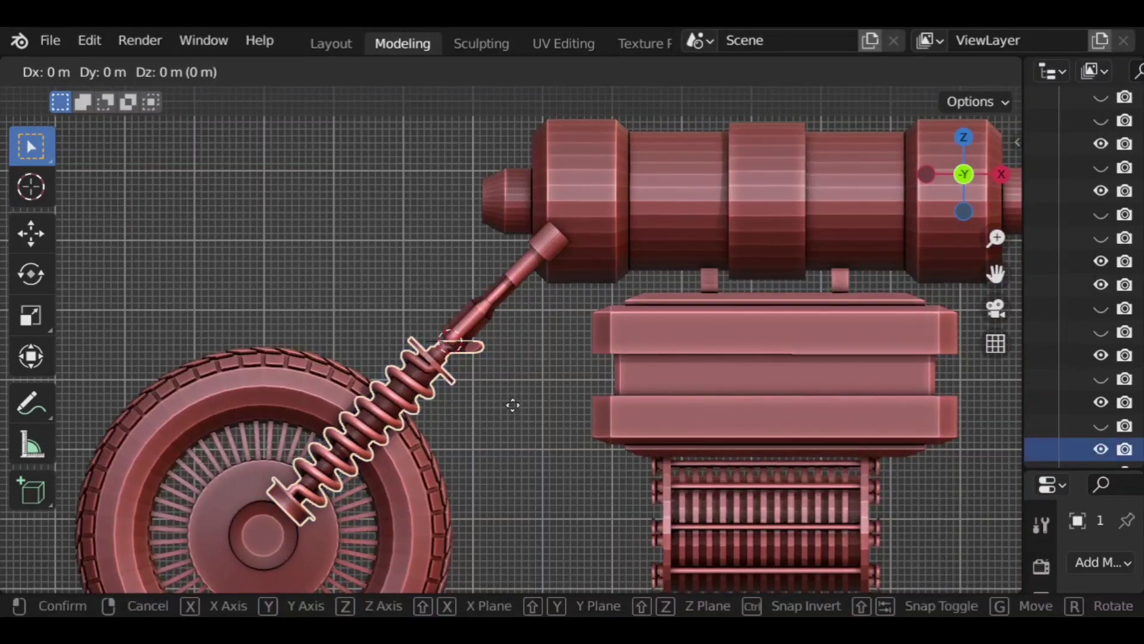
{"action": "key", "text": "x"}
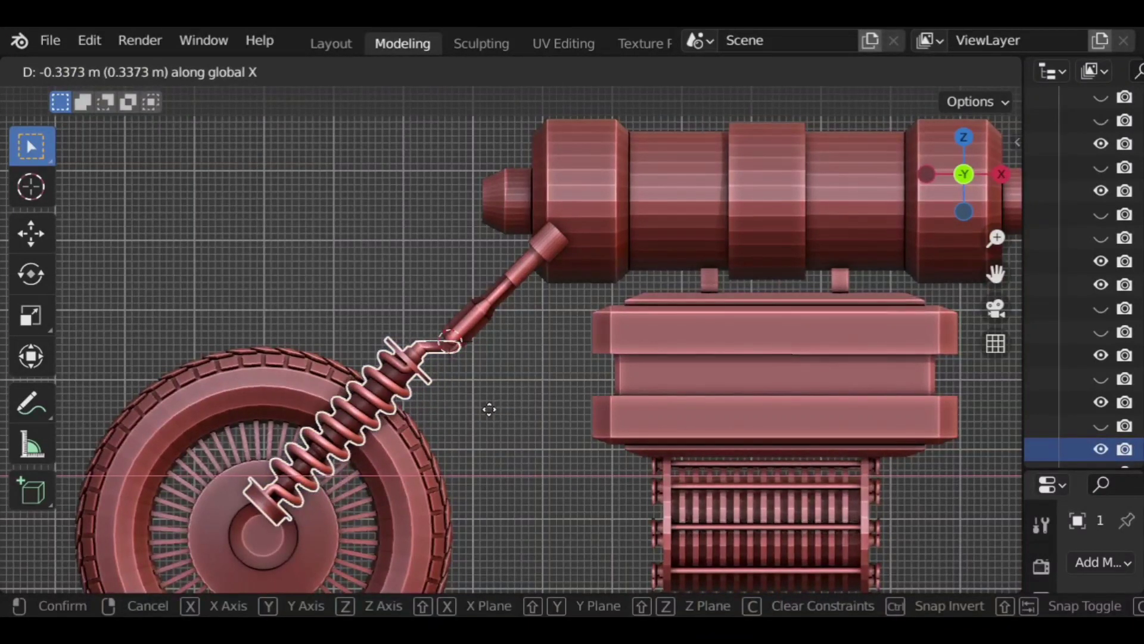
{"action": "left_click", "coordinate": [489, 408]}
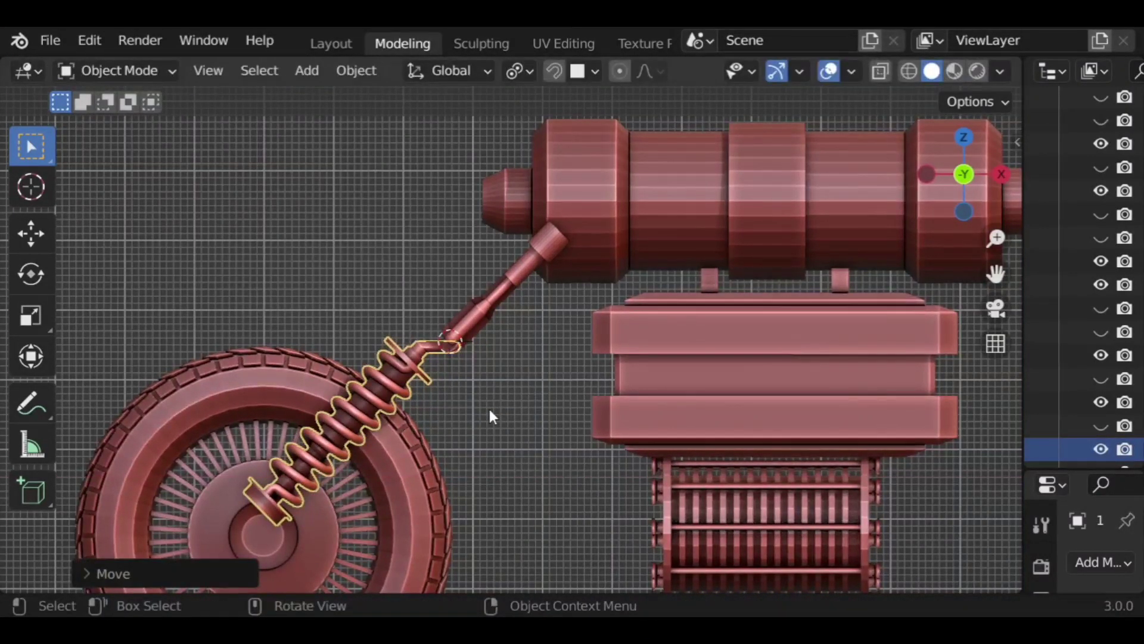
{"action": "key", "text": "g"}
{"action": "key", "text": "z"}
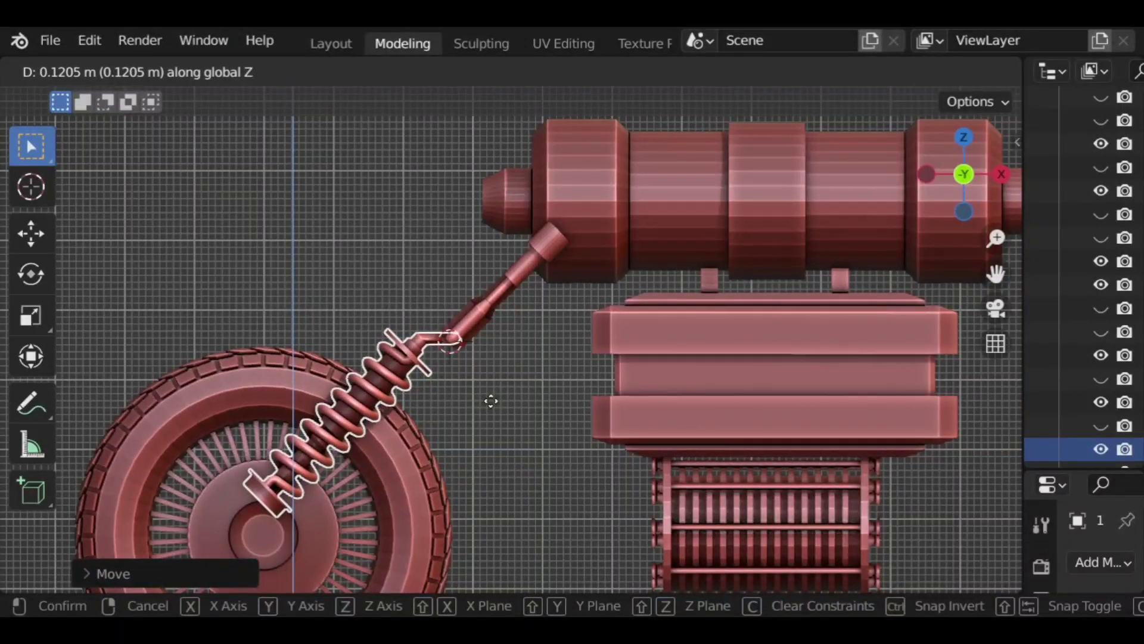
{"action": "left_click", "coordinate": [491, 401]}
Step: Fine-tune the coil shock's position by about 0.12 m along X and about 0.10 m up along Z
{"action": "middle_click_drag", "start_coordinate": [391, 423], "coordinate": [829, 439]}
{"action": "key", "text": "g"}
{"action": "key", "text": "x"}
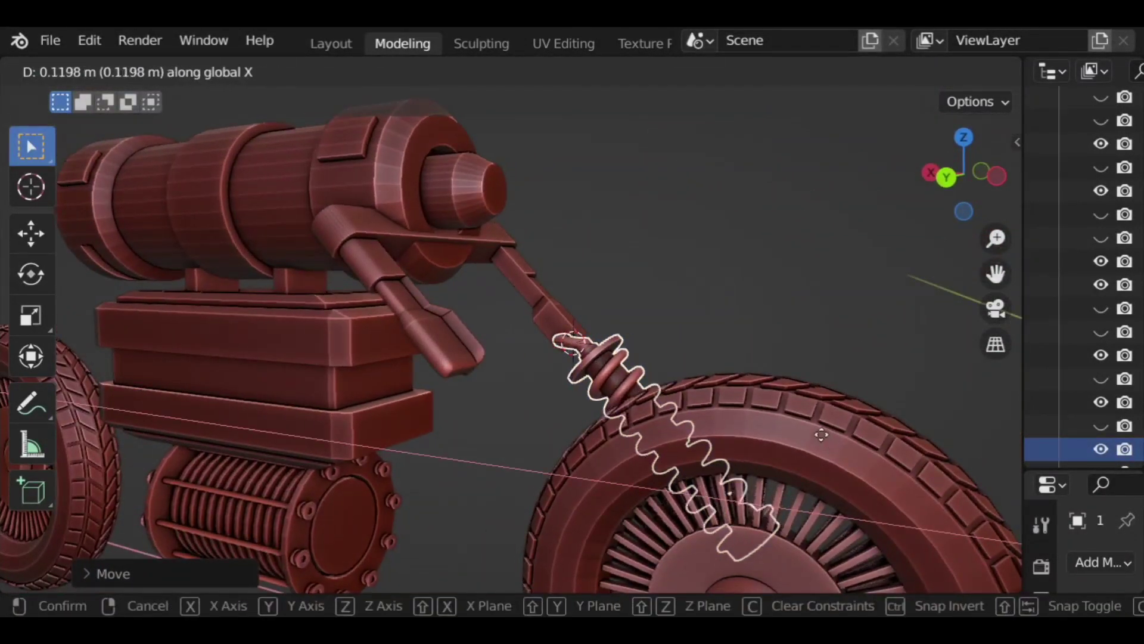
{"action": "left_click", "coordinate": [821, 434]}
{"action": "key", "text": "g"}
{"action": "key", "text": "z"}
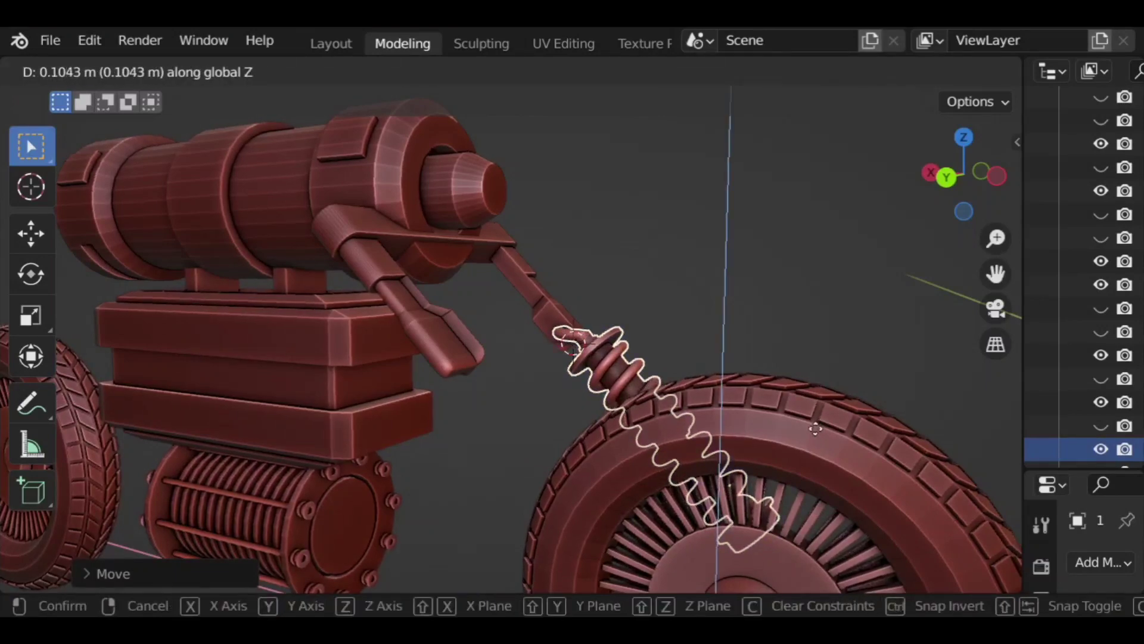
{"action": "left_click", "coordinate": [814, 427]}
Step: Open the coil shock's mesh for face editing and select the inner round face at its wheel-side end
{"action": "middle_click_drag", "start_coordinate": [825, 337], "coordinate": [413, 417]}
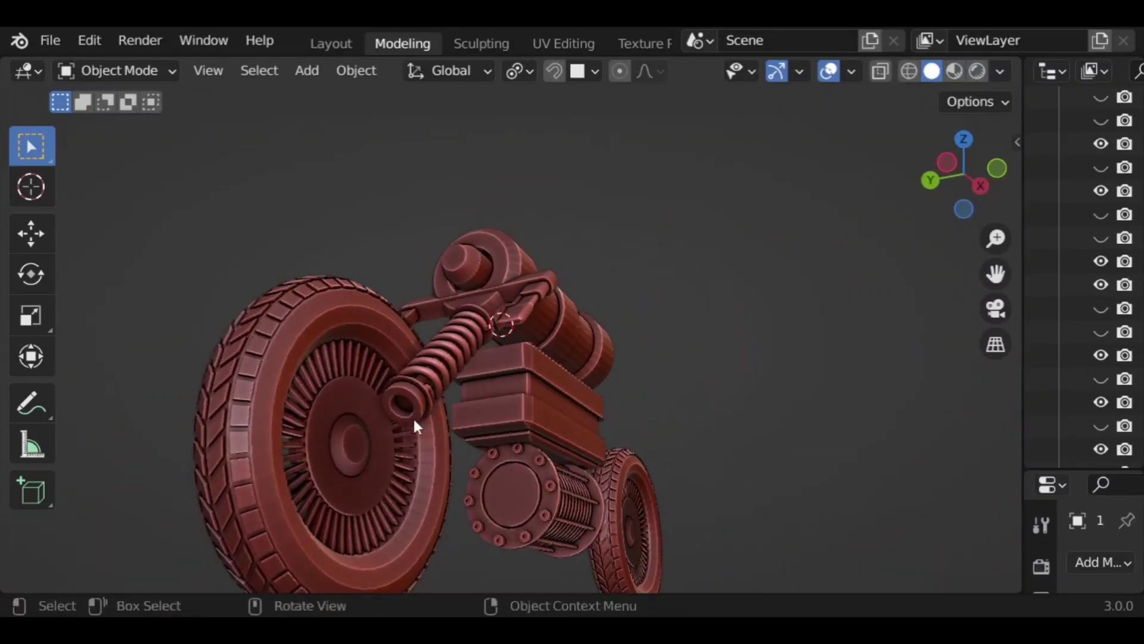
{"action": "left_click", "coordinate": [403, 408]}
{"action": "key", "text": "Tab"}
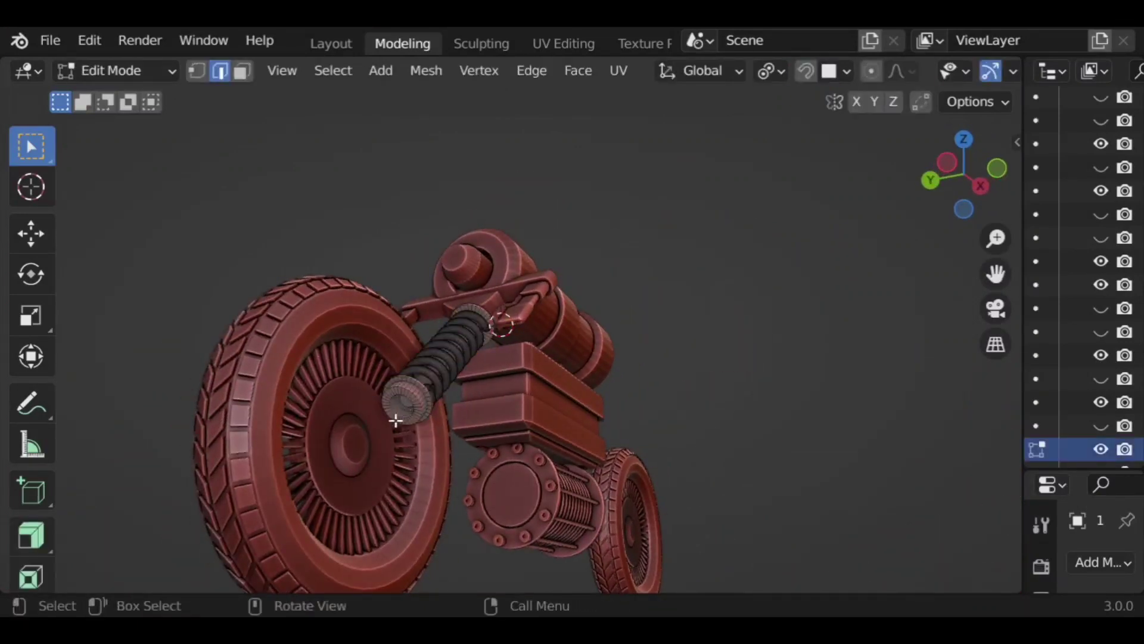
{"action": "left_click", "coordinate": [244, 73]}
Step: Try a long extrusion of the shock's inner end face out past the wheel hub, and undo it
{"action": "key", "text": "e"}
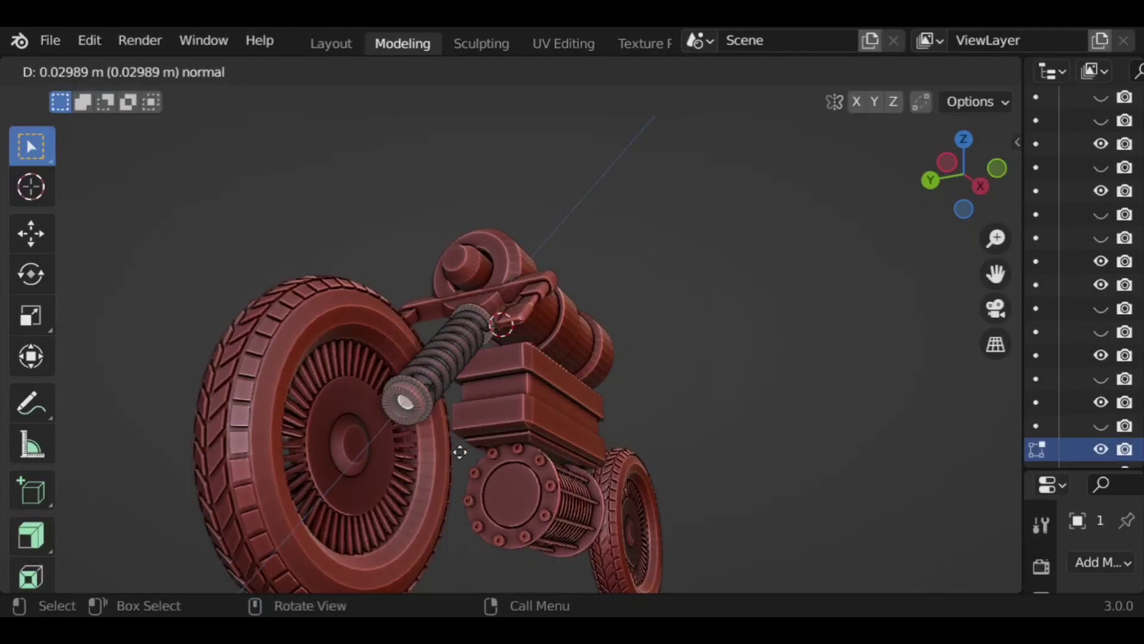
{"action": "left_click", "coordinate": [439, 489]}
{"action": "left_click", "coordinate": [979, 183]}
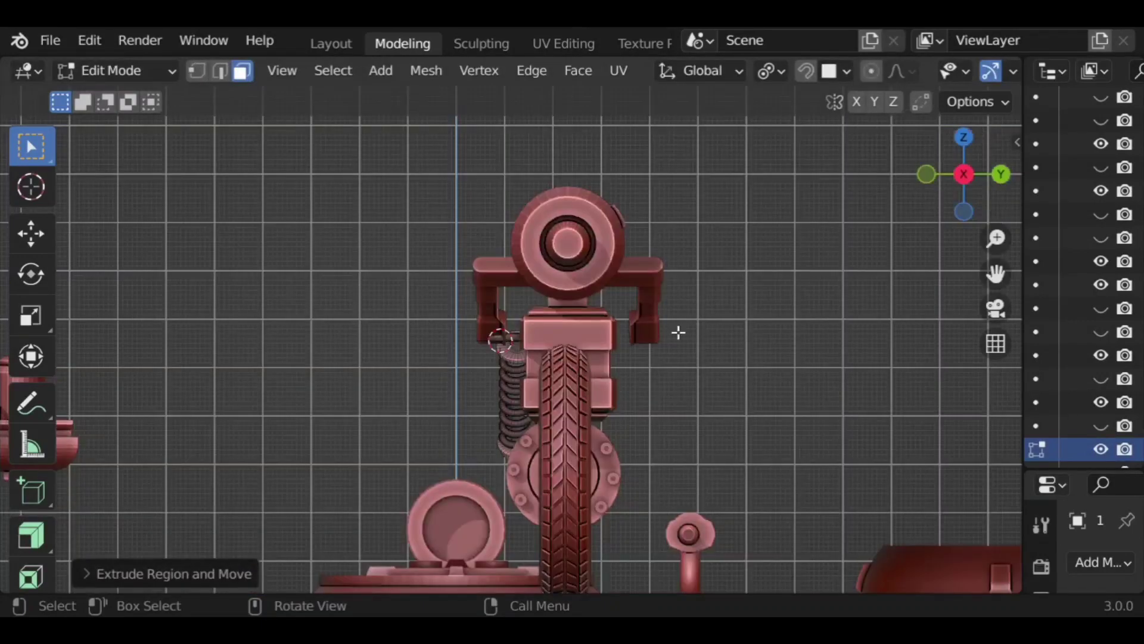
{"action": "middle_click_drag", "start_coordinate": [622, 346], "coordinate": [953, 358]}
{"action": "middle_click_drag", "start_coordinate": [520, 405], "coordinate": [385, 452]}
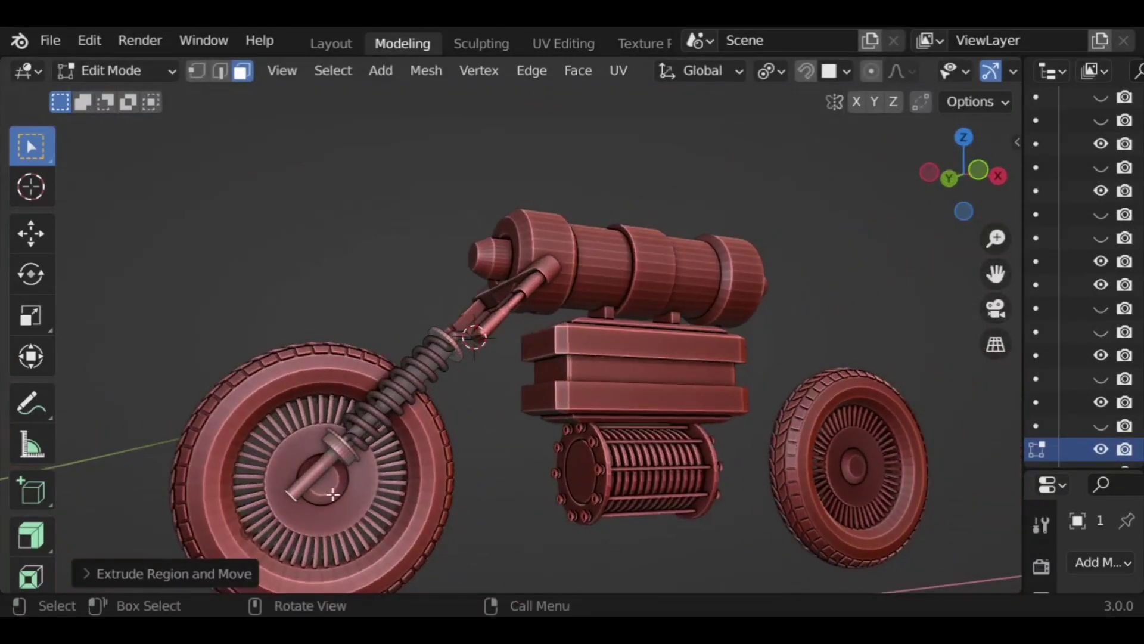
{"action": "key", "text": "ctrl+z"}
Step: Try a shorter extrusion of the shock's inner end face towards the wheel hub, and undo it
{"action": "key", "text": "e"}
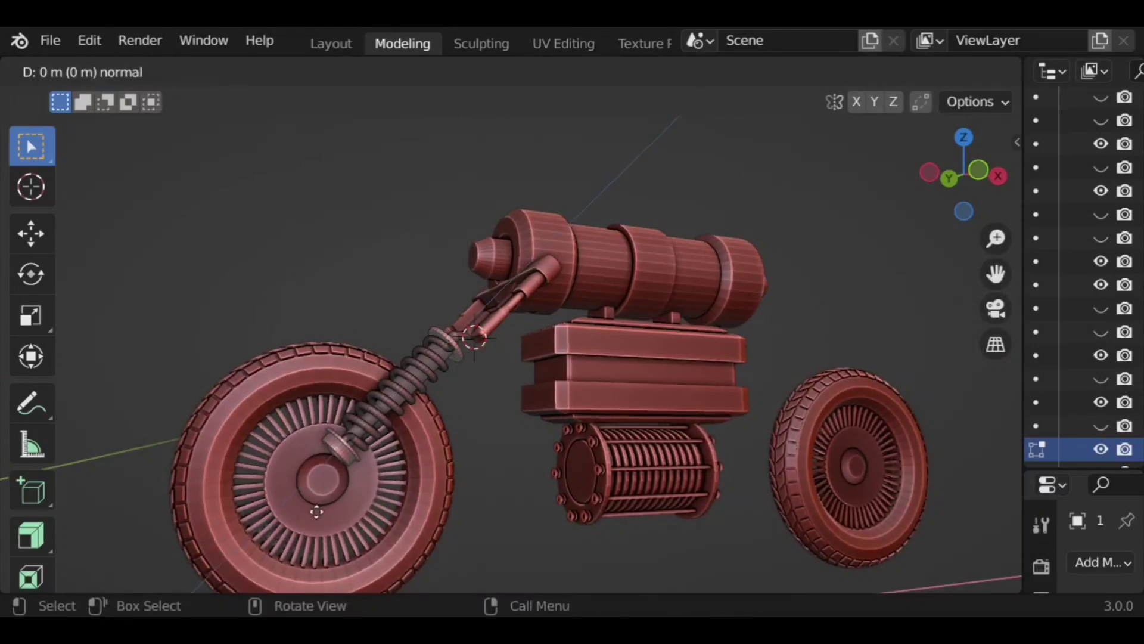
{"action": "left_click", "coordinate": [310, 520]}
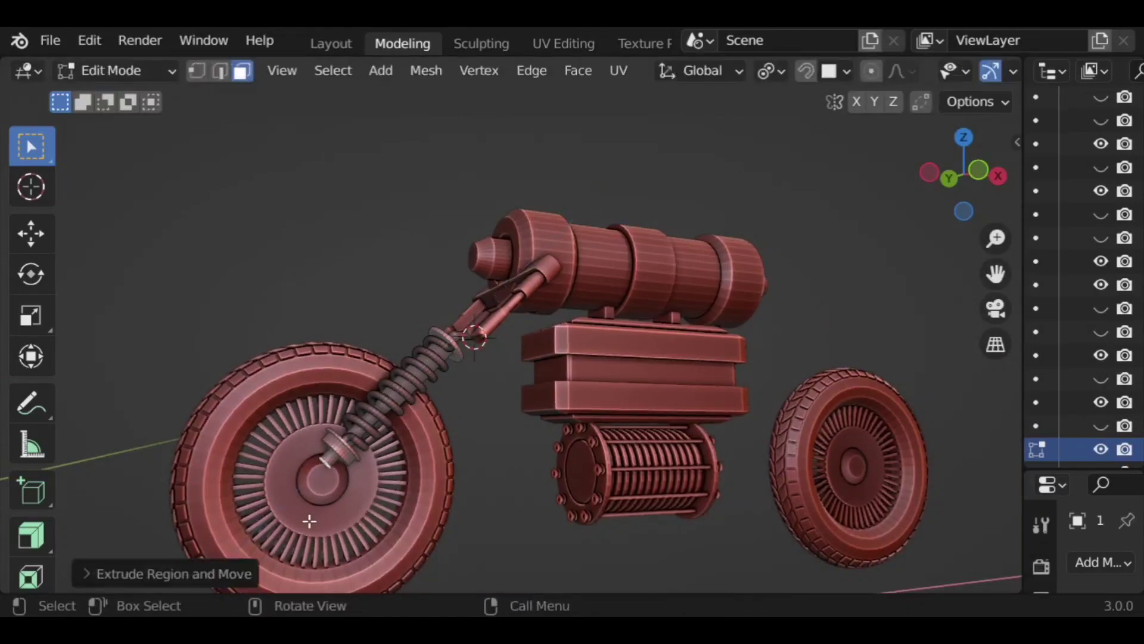
{"action": "left_click", "coordinate": [978, 172]}
{"action": "scroll", "coordinate": [334, 503], "scroll_direction": "up", "scroll_amount": 1}
{"action": "middle_click_drag", "start_coordinate": [334, 503], "coordinate": [457, 445], "text": "shift"}
{"action": "scroll", "coordinate": [458, 444], "scroll_direction": "up", "scroll_amount": 3}
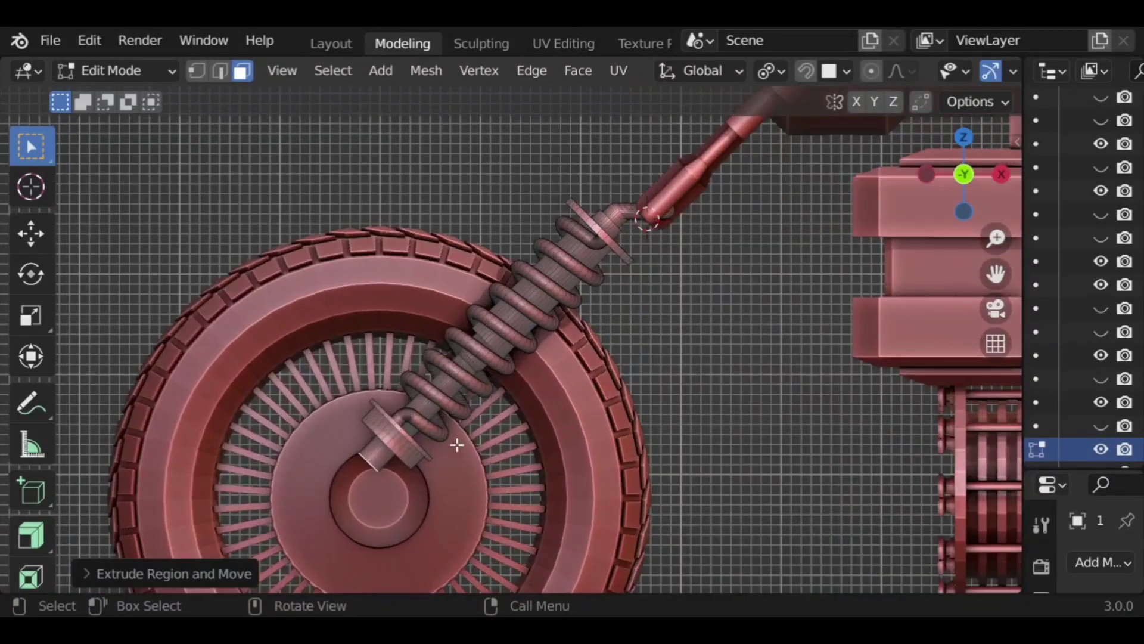
{"action": "key", "text": "ctrl+z"}
Step: Extrude the shock's inner end face about 0.38 m, extrude it slightly again, and rotate that end about -39° around Y
{"action": "key", "text": "e"}
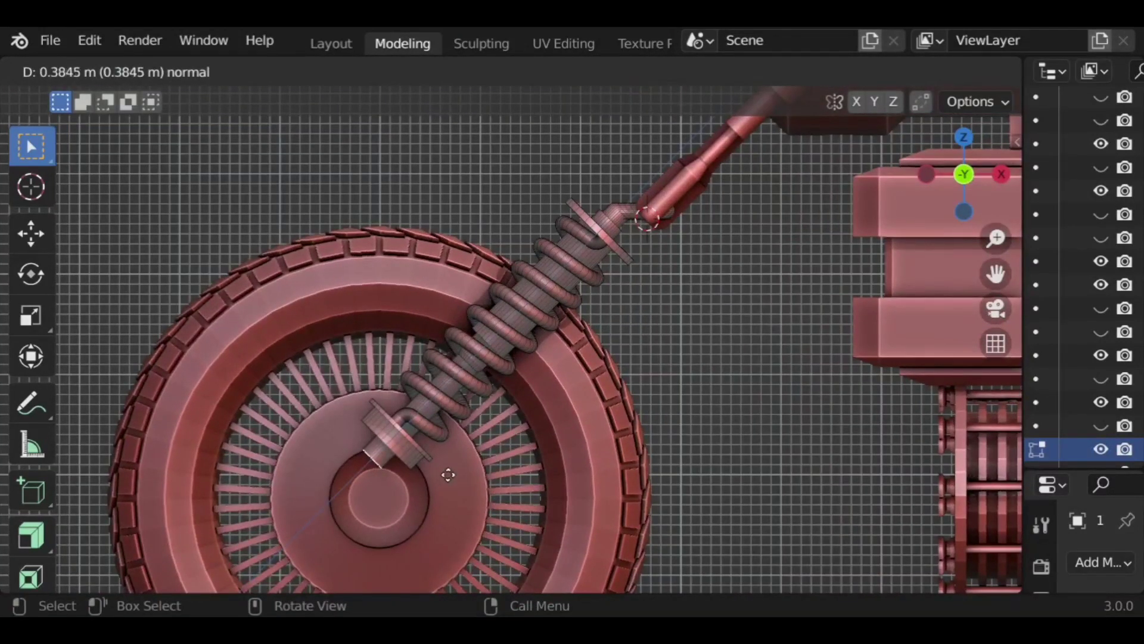
{"action": "left_click", "coordinate": [448, 475]}
{"action": "key", "text": "e"}
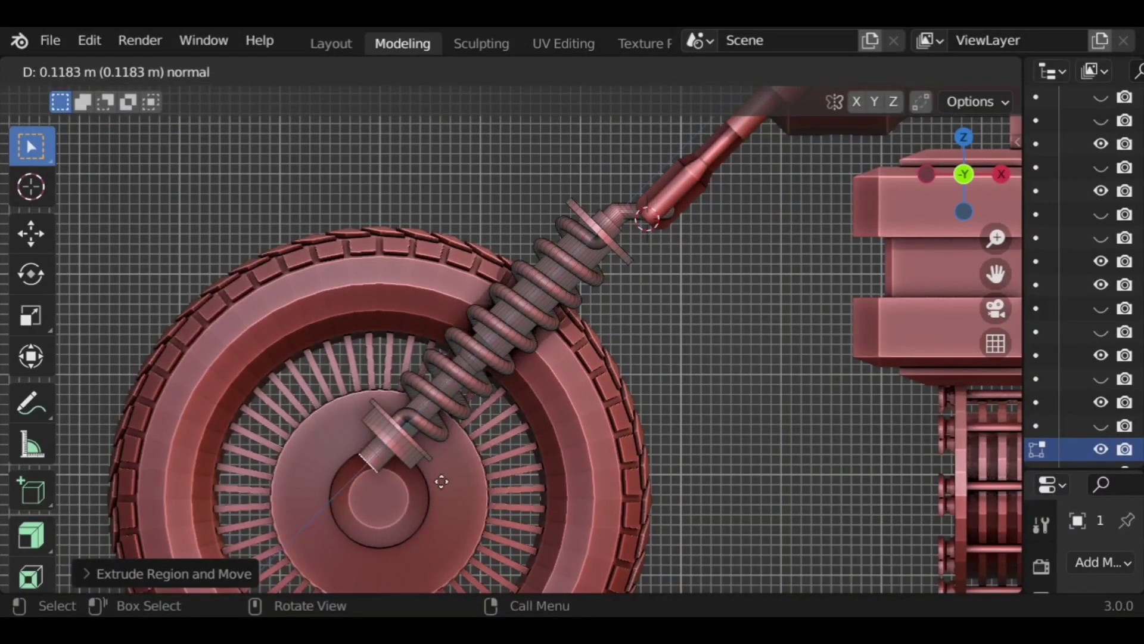
{"action": "key", "text": "r"}
{"action": "key", "text": "y"}
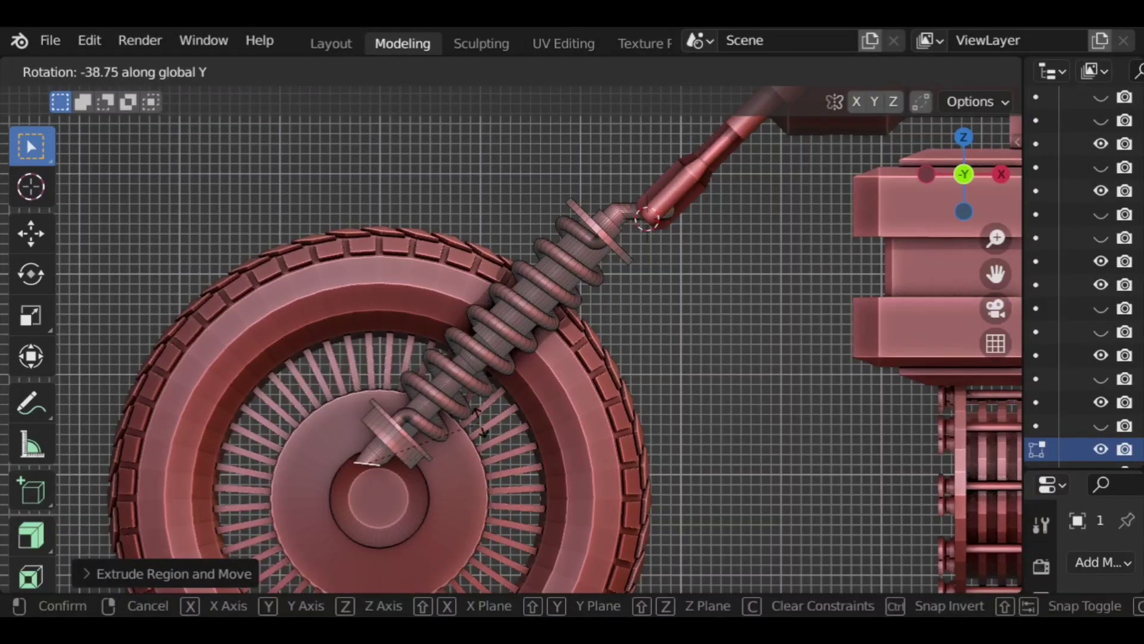
{"action": "left_click", "coordinate": [474, 423]}
Step: Continue the bent rod with a short extrusion, rotate its end about -10.5° around Y, and extrude about 0.3 m beside the hub
{"action": "key", "text": "e"}
{"action": "left_click", "coordinate": [495, 435]}
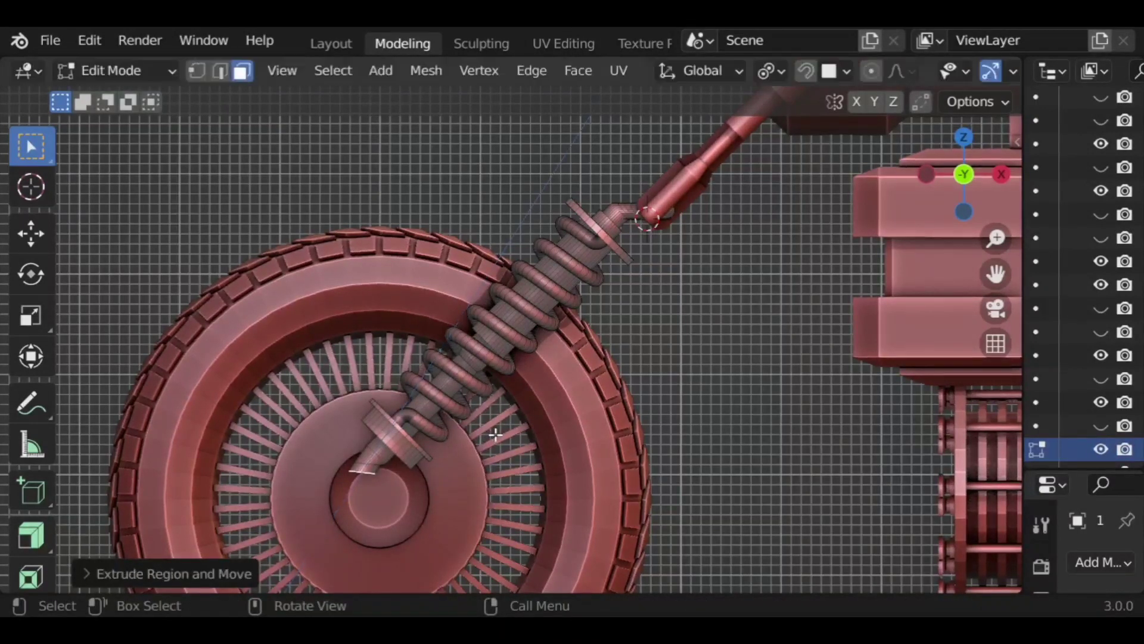
{"action": "key", "text": "r"}
{"action": "key", "text": "y"}
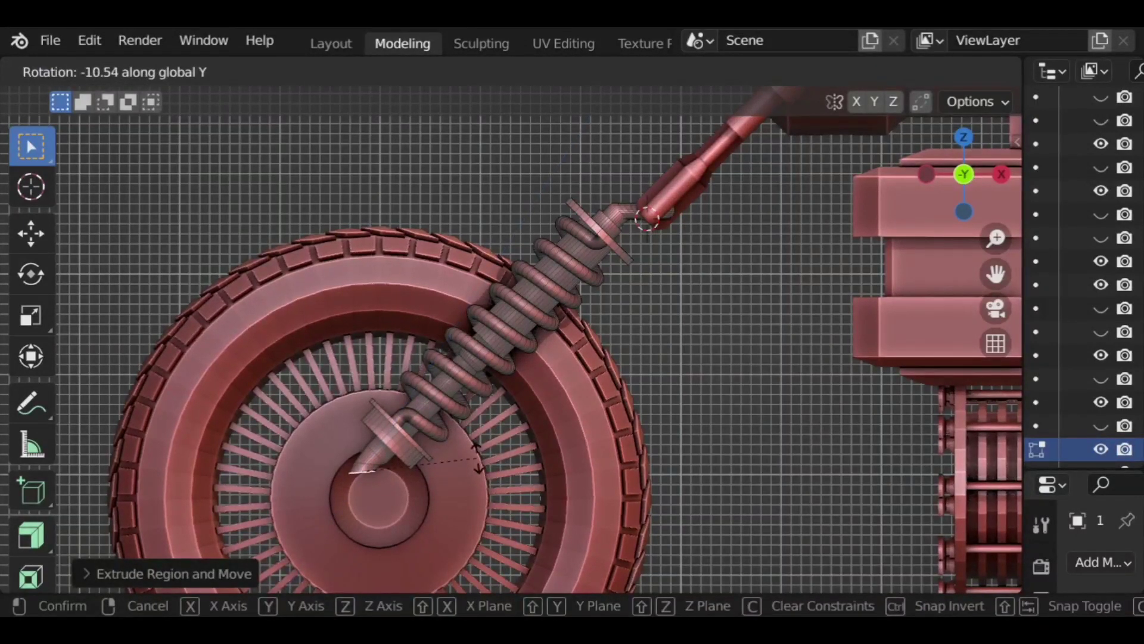
{"action": "left_click", "coordinate": [480, 456]}
{"action": "key", "text": "e"}
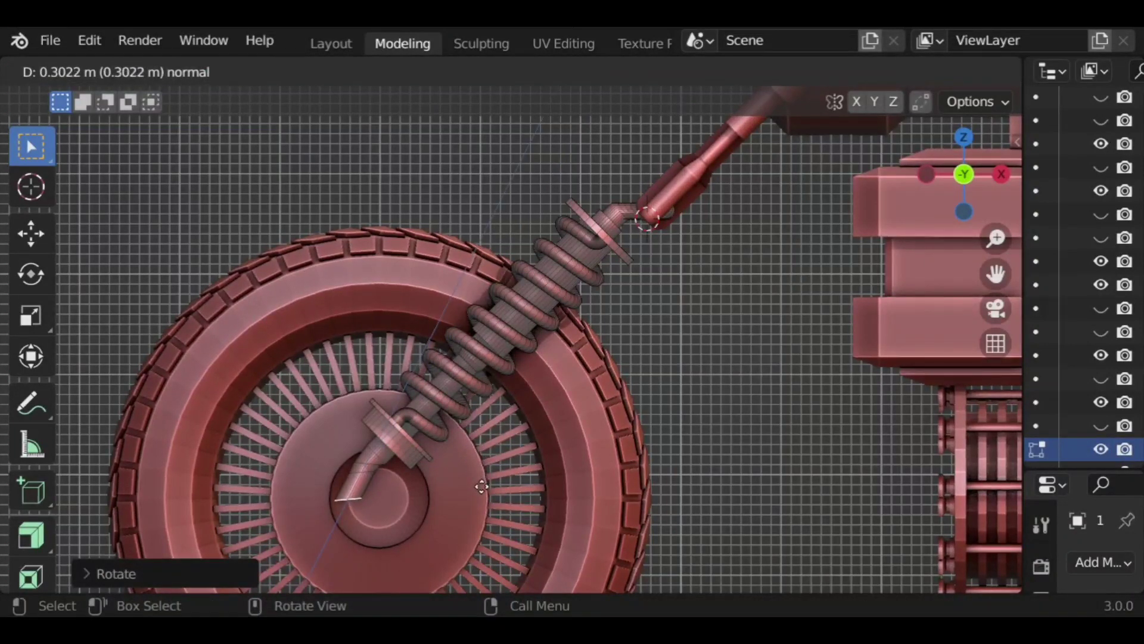
{"action": "left_click", "coordinate": [482, 487]}
Step: Bevel the edges of the bent rod's end face with 7 segments
{"action": "scroll", "coordinate": [405, 516], "scroll_direction": "up", "scroll_amount": 2}
{"action": "scroll", "coordinate": [388, 519], "scroll_direction": "down", "scroll_amount": 1}
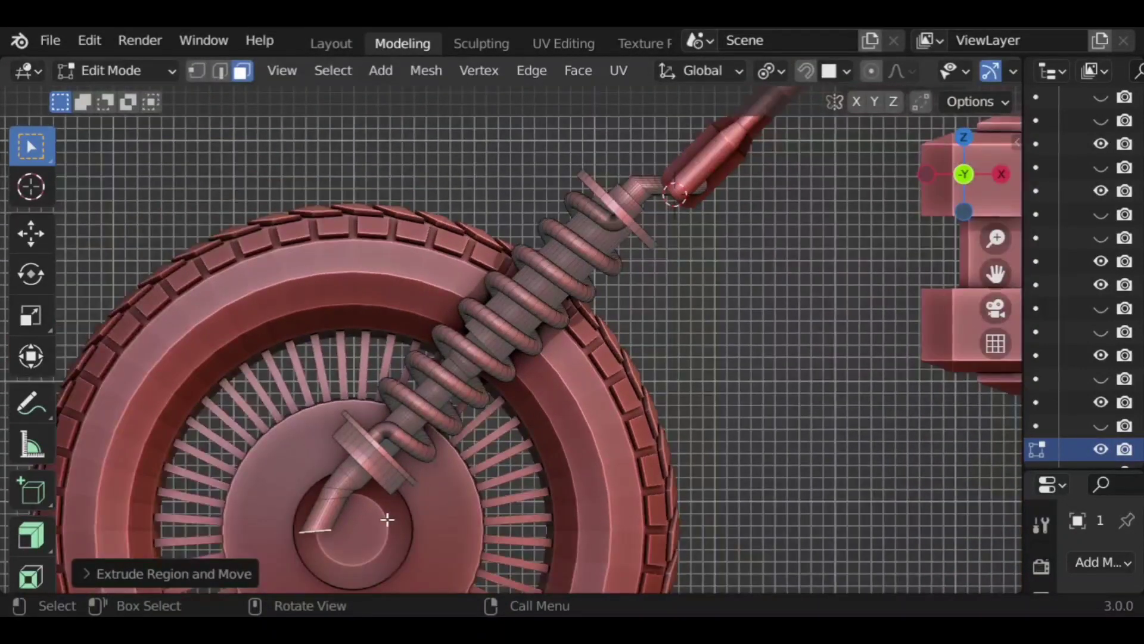
{"action": "middle_click_drag", "start_coordinate": [386, 521], "coordinate": [465, 480]}
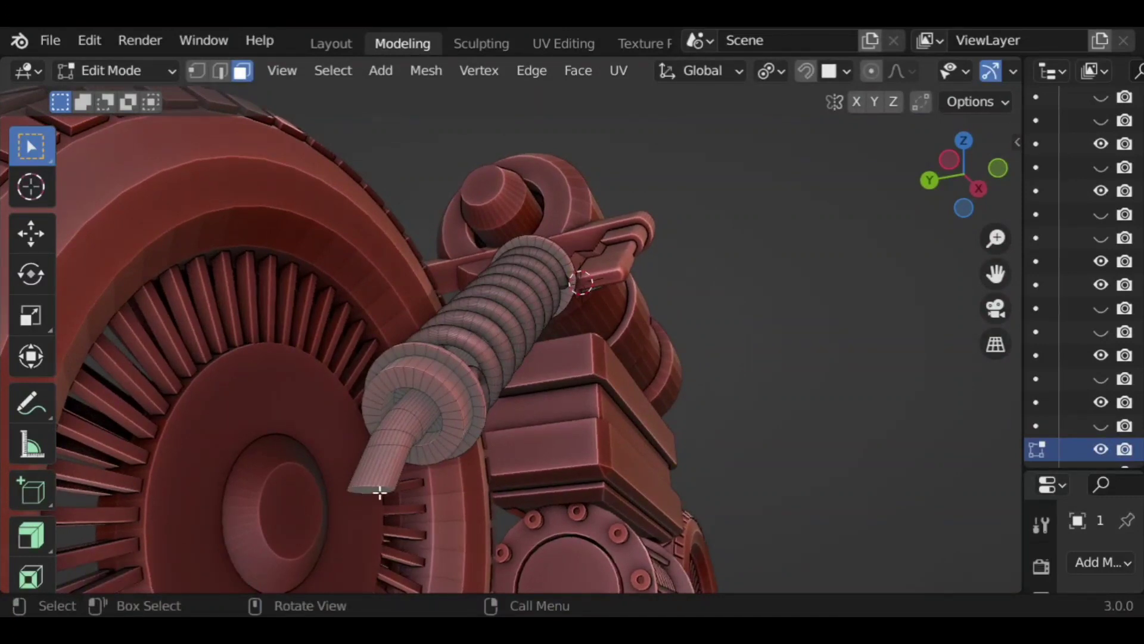
{"action": "key", "text": "ctrl+b"}
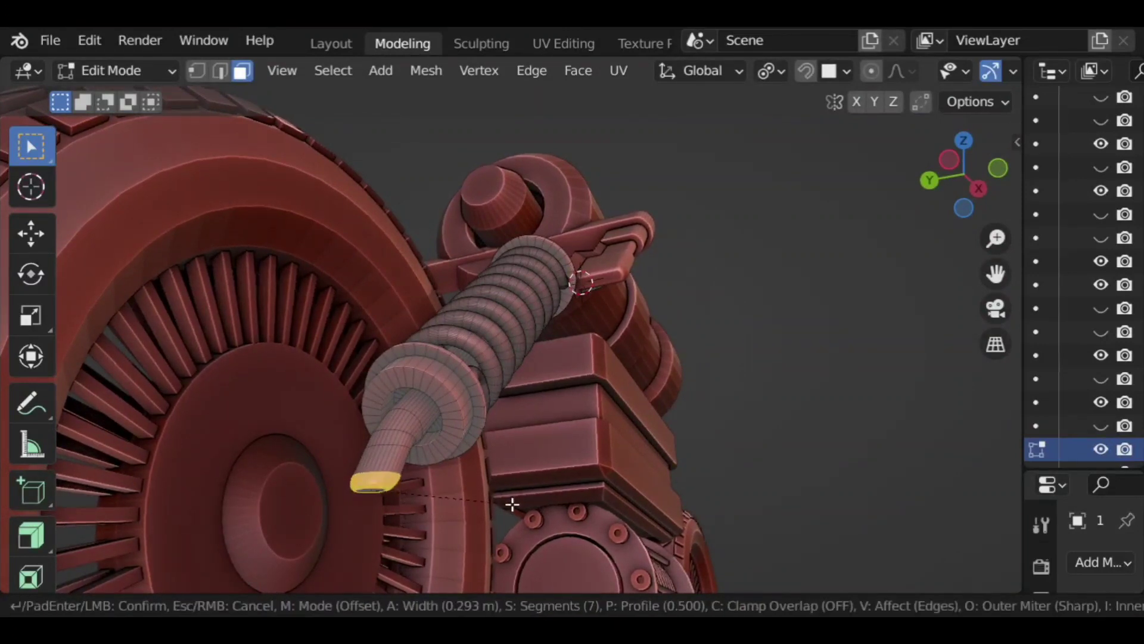
{"action": "left_click", "coordinate": [299, 498]}
Step: Open the front wheel's mesh for editing and select the round face at the centre of its hub
{"action": "key", "text": "Tab"}
{"action": "left_click", "coordinate": [309, 501]}
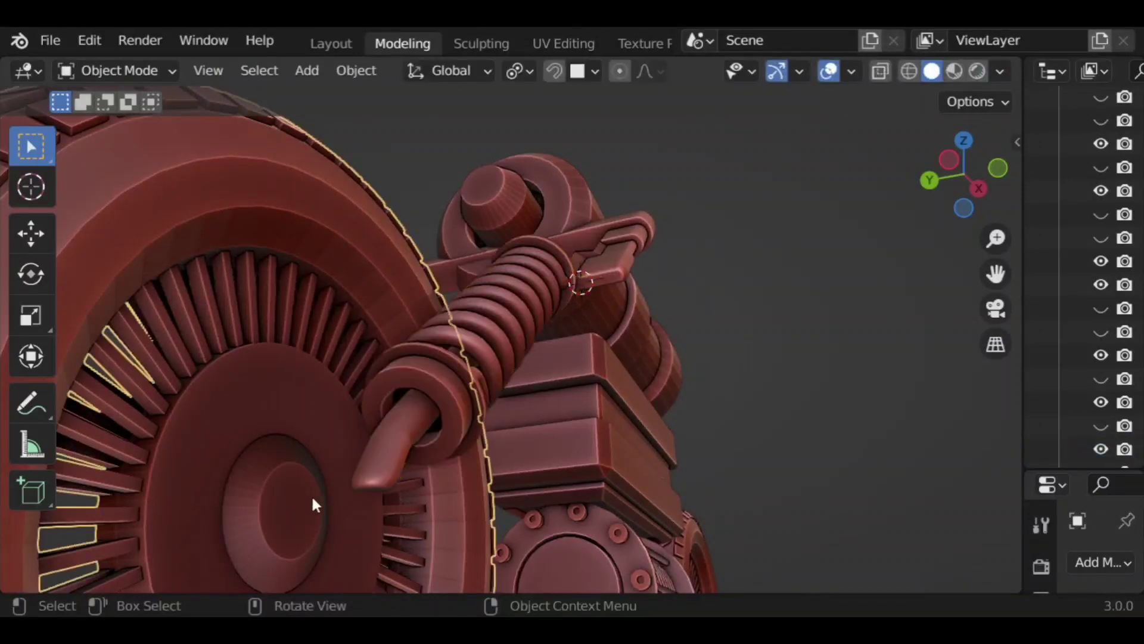
{"action": "key", "text": "Tab"}
{"action": "left_click", "coordinate": [301, 504]}
Step: Extrude the hub's centre face outward, inset it slightly, and extrude it about 0.7 m past the shock's rod
{"action": "key", "text": "e"}
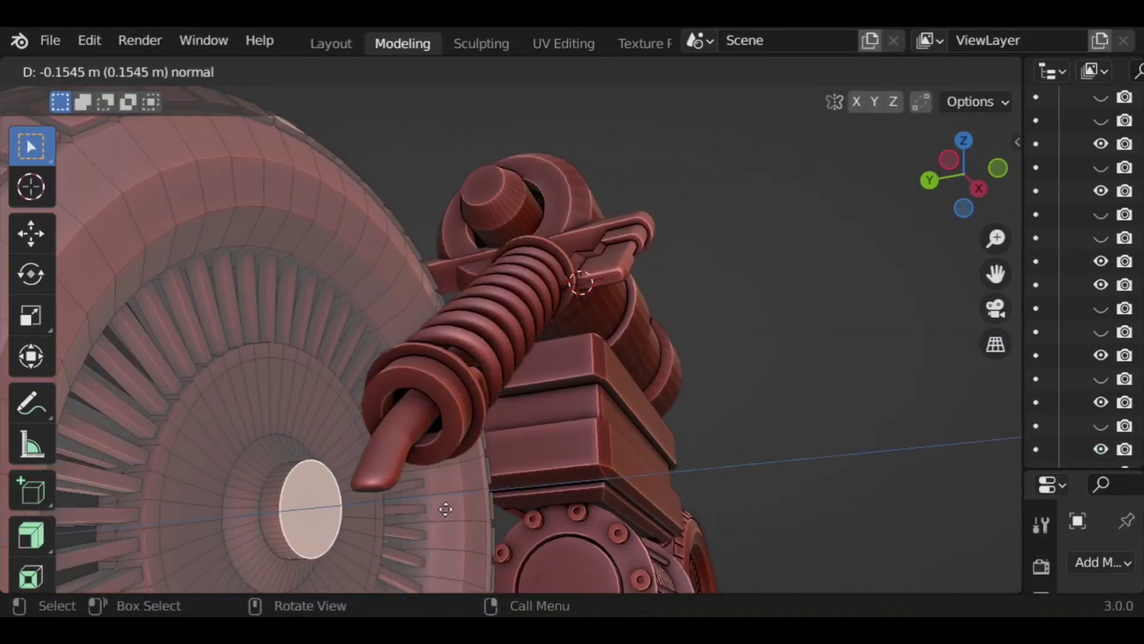
{"action": "left_click", "coordinate": [470, 510]}
{"action": "key", "text": "i"}
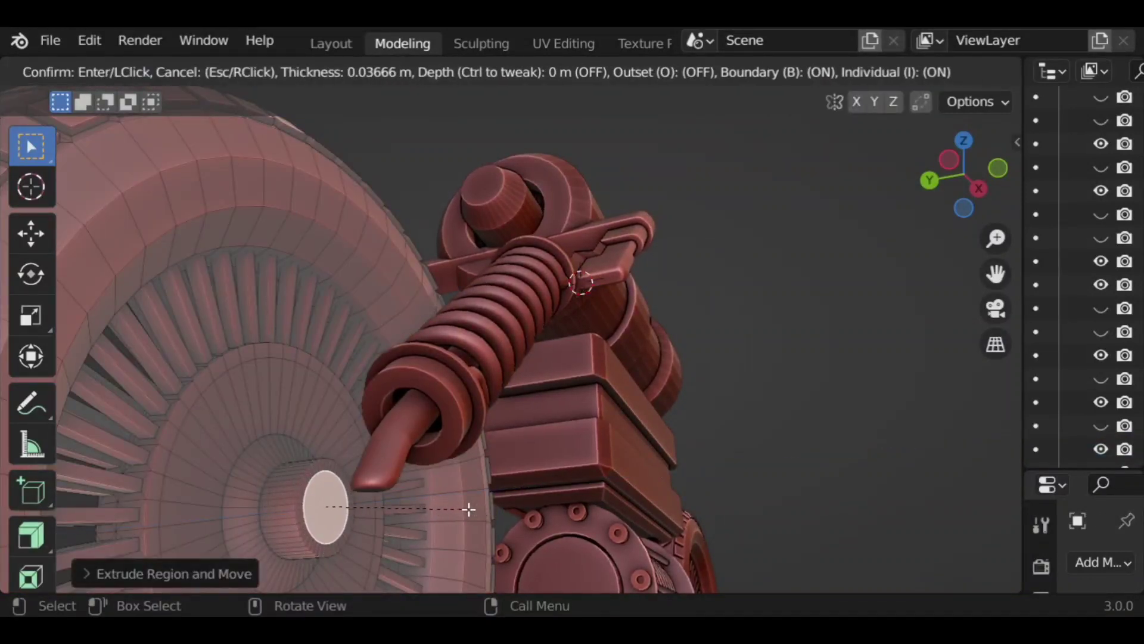
{"action": "left_click", "coordinate": [479, 508]}
{"action": "key", "text": "e"}
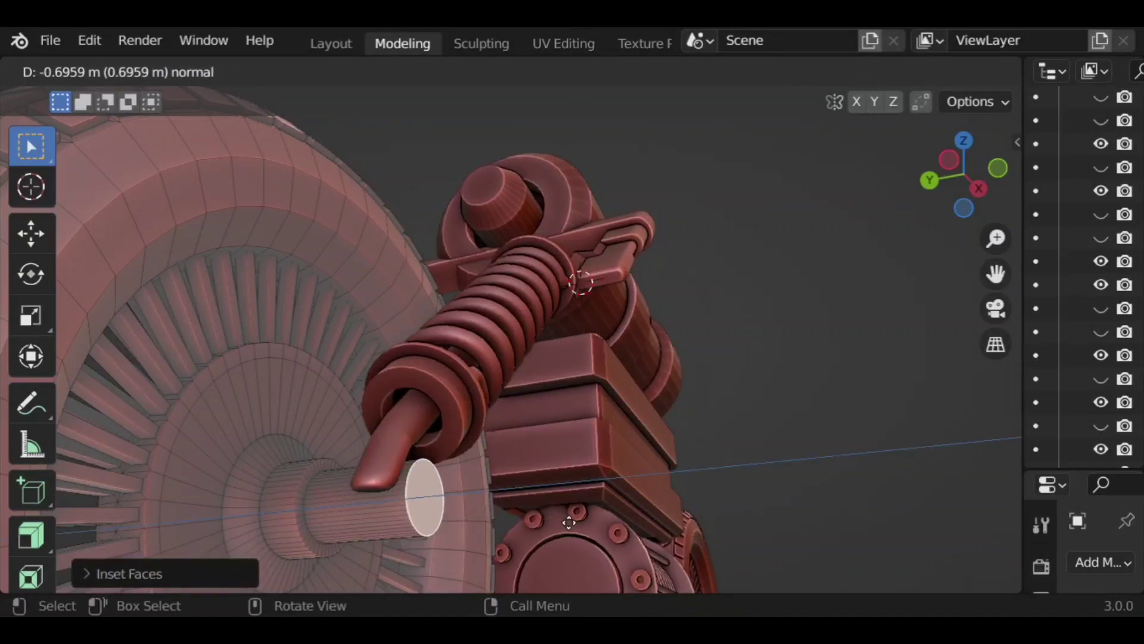
{"action": "left_click", "coordinate": [567, 521]}
Step: Bevel the axle's end about 0.04 m with 7 segments, and undo the bevel and the hub extrusions
{"action": "key", "text": "ctrl+b"}
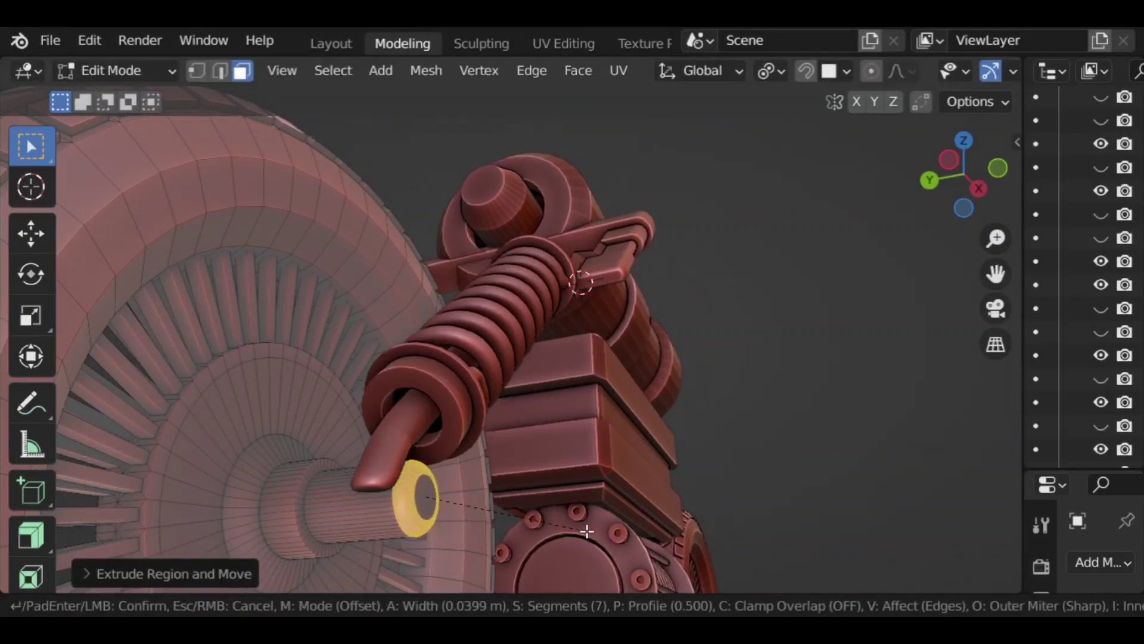
{"action": "left_click", "coordinate": [587, 530]}
{"action": "scroll", "coordinate": [536, 459], "scroll_direction": "down", "scroll_amount": 4}
{"action": "middle_click_drag", "start_coordinate": [536, 459], "coordinate": [414, 466]}
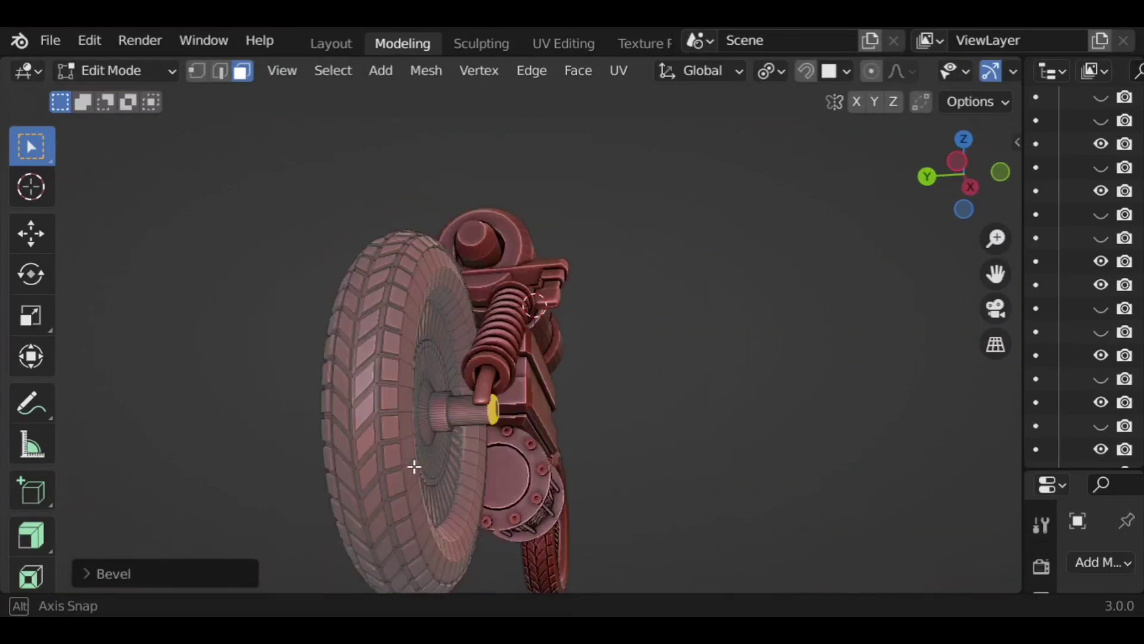
{"action": "key", "text": "ctrl+z"}
{"action": "key", "text": "ctrl+z"}
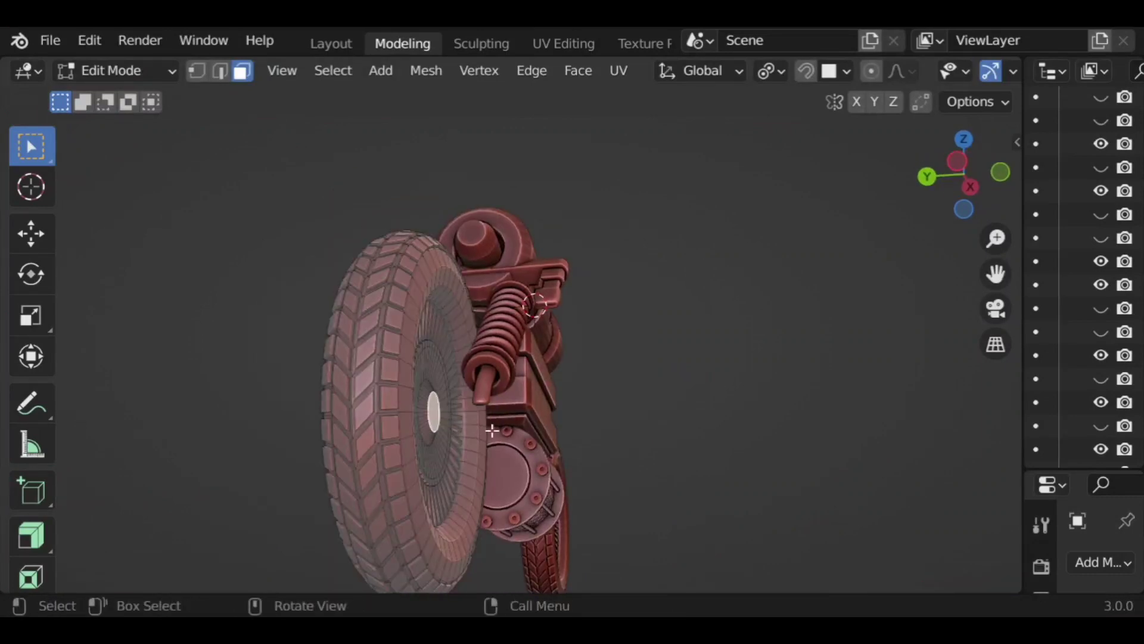
Step: Extrude the front wheel's hub face outward with the Extrude Region tool, making the first axle section about 0.26 m
{"action": "middle_click_drag", "start_coordinate": [493, 429], "coordinate": [383, 457]}
{"action": "scroll", "coordinate": [383, 457], "scroll_direction": "up", "scroll_amount": 3}
{"action": "key", "text": "shift+space"}
{"action": "key", "text": "e"}
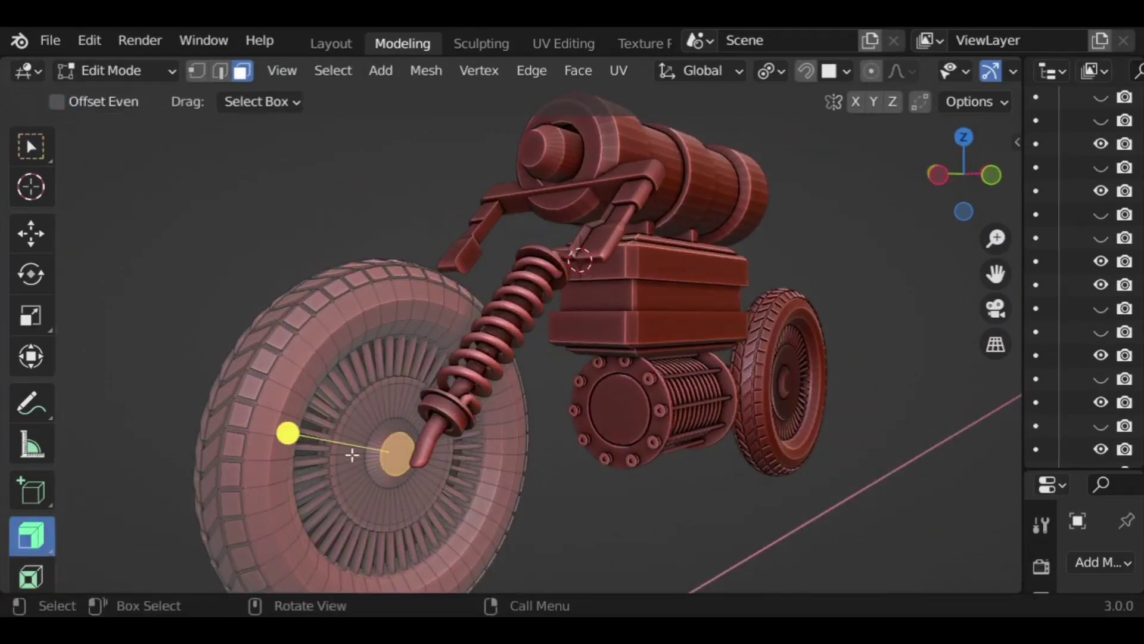
{"action": "left_click_drag", "start_coordinate": [288, 433], "coordinate": [356, 444]}
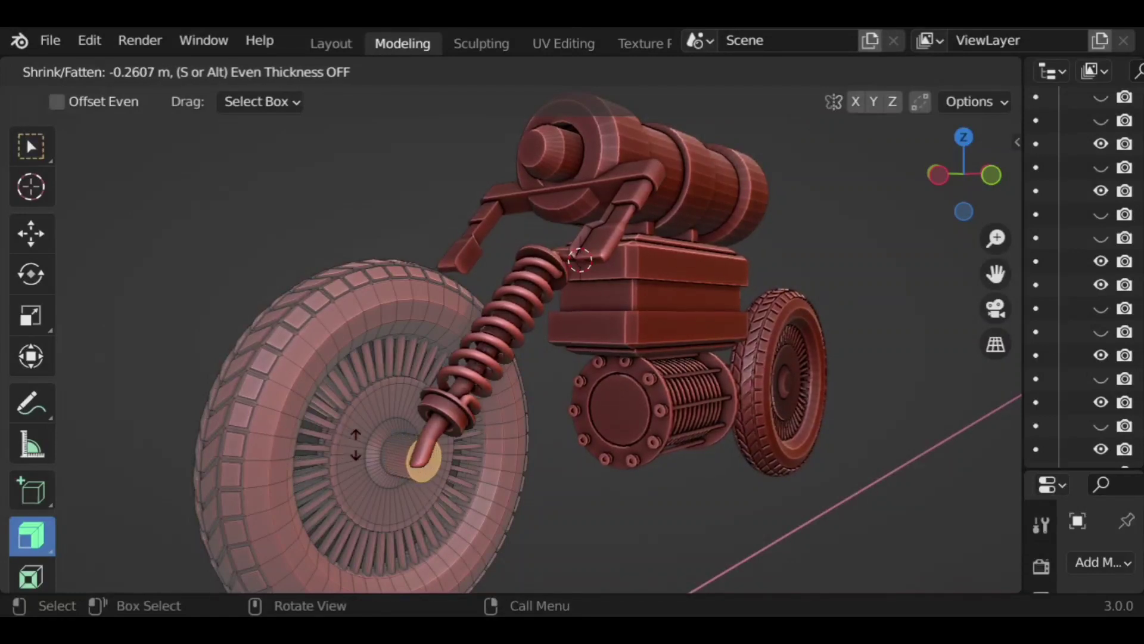
{"action": "left_click_drag", "start_coordinate": [245, 457], "coordinate": [510, 463]}
{"action": "key", "text": "ctrl+z"}
{"action": "left_click_drag", "start_coordinate": [306, 427], "coordinate": [184, 464]}
Step: Inset and extrude the axle's end face into narrower sections, building a stepped axle on both sides of the front wheel's hub
{"action": "scroll", "coordinate": [481, 477], "scroll_direction": "up", "scroll_amount": 2}
{"action": "key", "text": "i"}
{"action": "left_click", "coordinate": [481, 497]}
{"action": "key", "text": "i"}
{"action": "left_click", "coordinate": [501, 496]}
{"action": "middle_click_drag", "start_coordinate": [184, 463], "coordinate": [597, 434]}
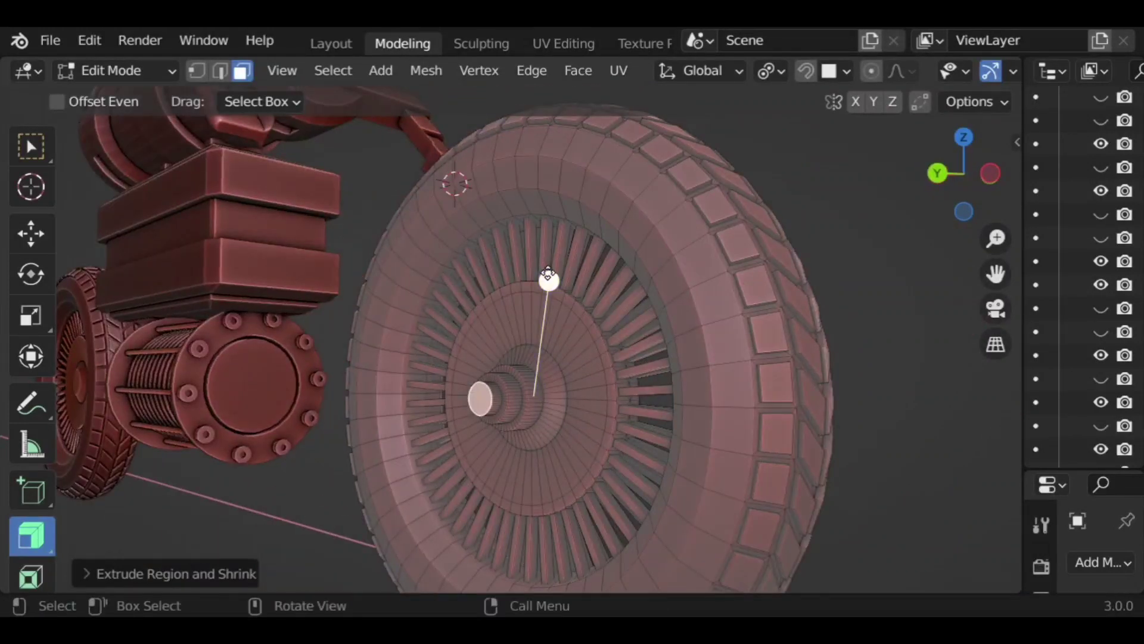
{"action": "mouse_move", "coordinate": [548, 277]}
{"action": "left_mouse_down"}
{"action": "mouse_move", "coordinate": [546, 248]}
{"action": "mouse_move", "coordinate": [557, 281]}
{"action": "left_mouse_up"}
Step: Bevel the rim of the front axle's end face and return to Object Mode
{"action": "middle_click_drag", "start_coordinate": [923, 423], "coordinate": [283, 215]}
{"action": "key", "text": "ctrl+b"}
{"action": "left_click", "coordinate": [615, 449]}
{"action": "key", "text": "Tab"}
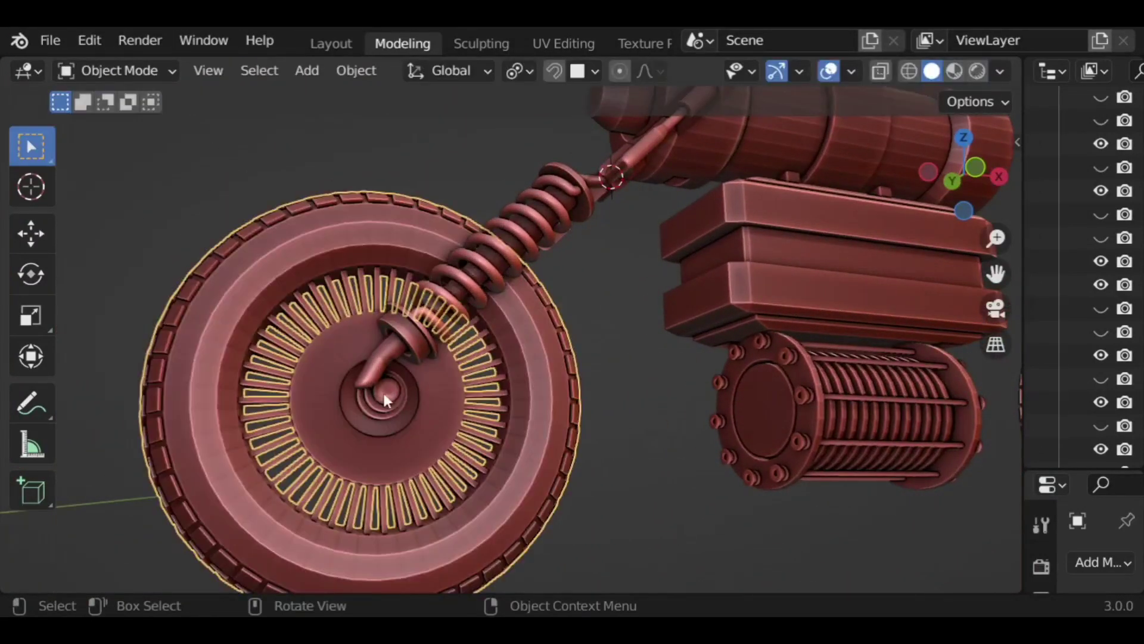
Step: Select the front wheel and the shock, add a Catenary curve between them, and show its creation settings
{"action": "left_click", "coordinate": [643, 385]}
{"action": "left_click", "coordinate": [434, 395]}
{"action": "left_click", "coordinate": [527, 242], "text": "shift"}
{"action": "left_click", "coordinate": [303, 71]}
{"action": "mouse_move", "coordinate": [398, 123]}
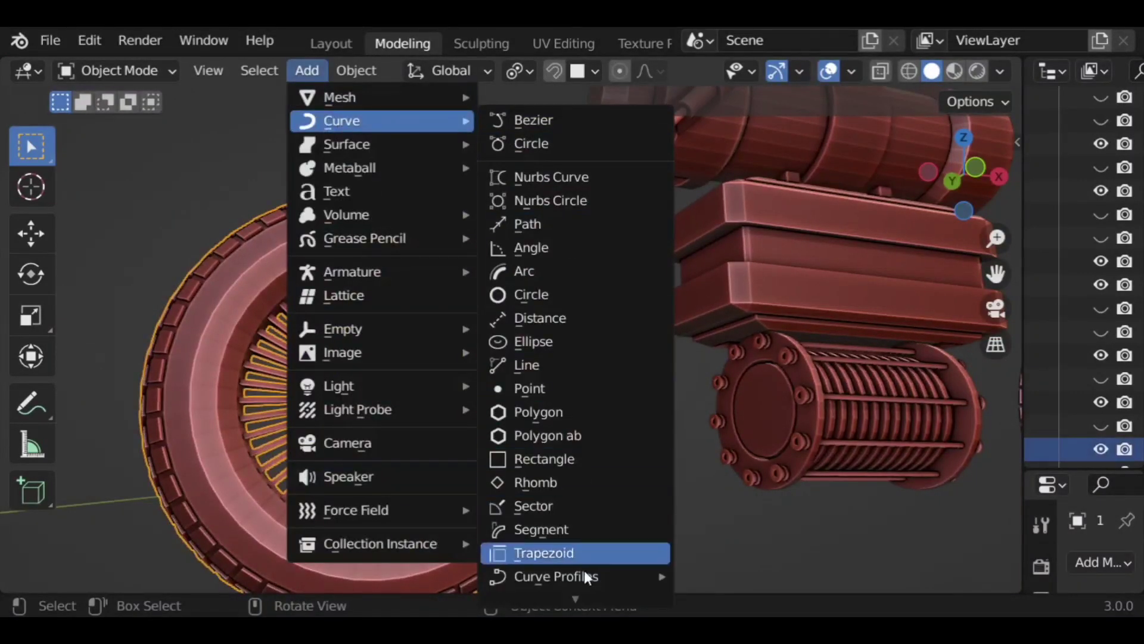
{"action": "mouse_move", "coordinate": [577, 599]}
{"action": "mouse_move", "coordinate": [598, 482]}
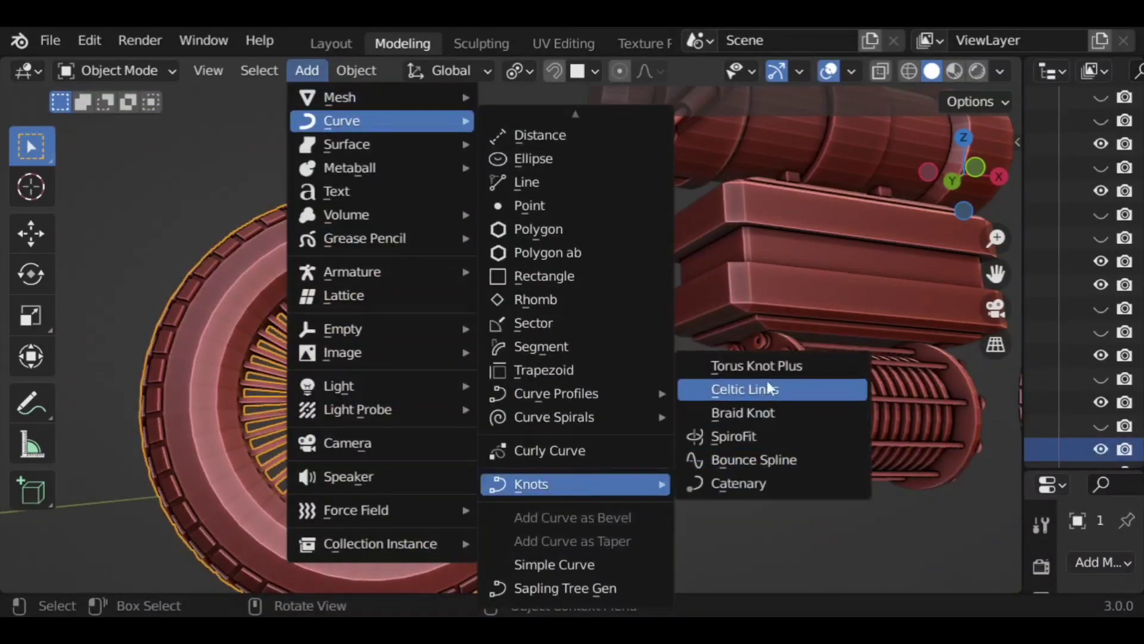
{"action": "left_click", "coordinate": [756, 483]}
{"action": "left_click", "coordinate": [119, 573]}
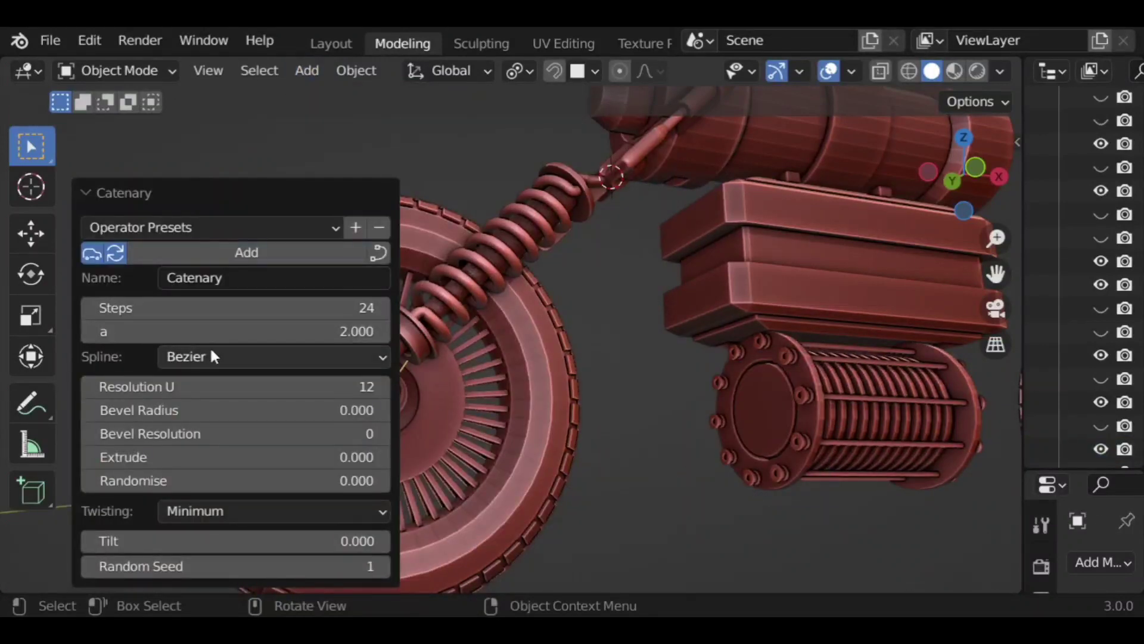
Step: Set the catenary's bevel radius to 0.060 and its a value to 0.260, and close the settings
{"action": "middle_click_drag", "start_coordinate": [590, 421], "coordinate": [742, 417], "text": "shift"}
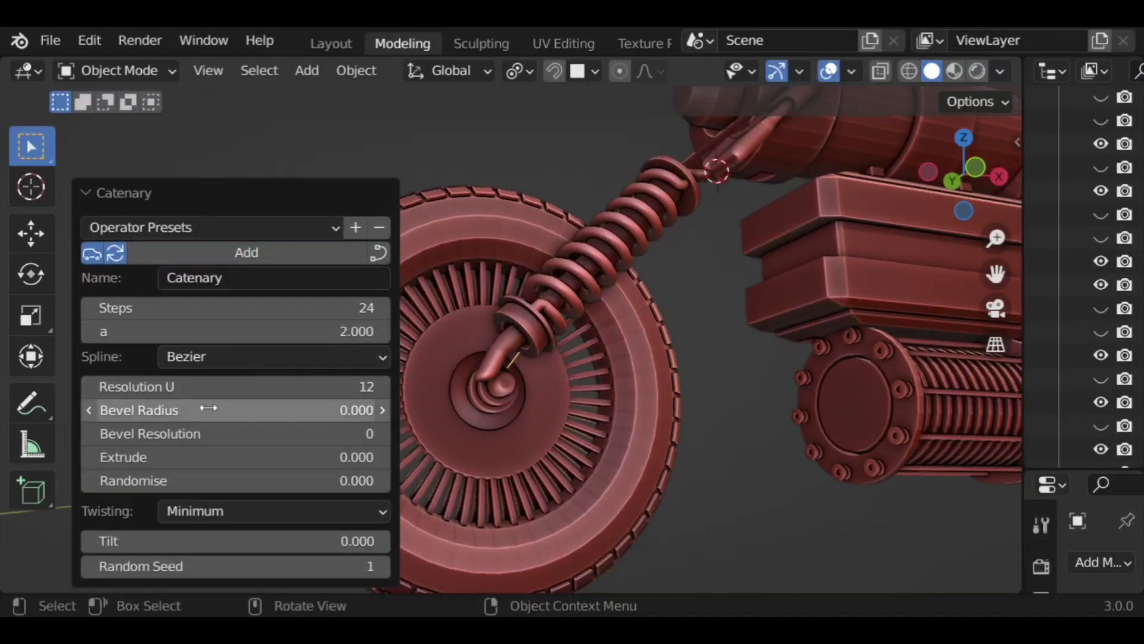
{"action": "left_click_drag", "start_coordinate": [203, 410], "coordinate": [274, 410]}
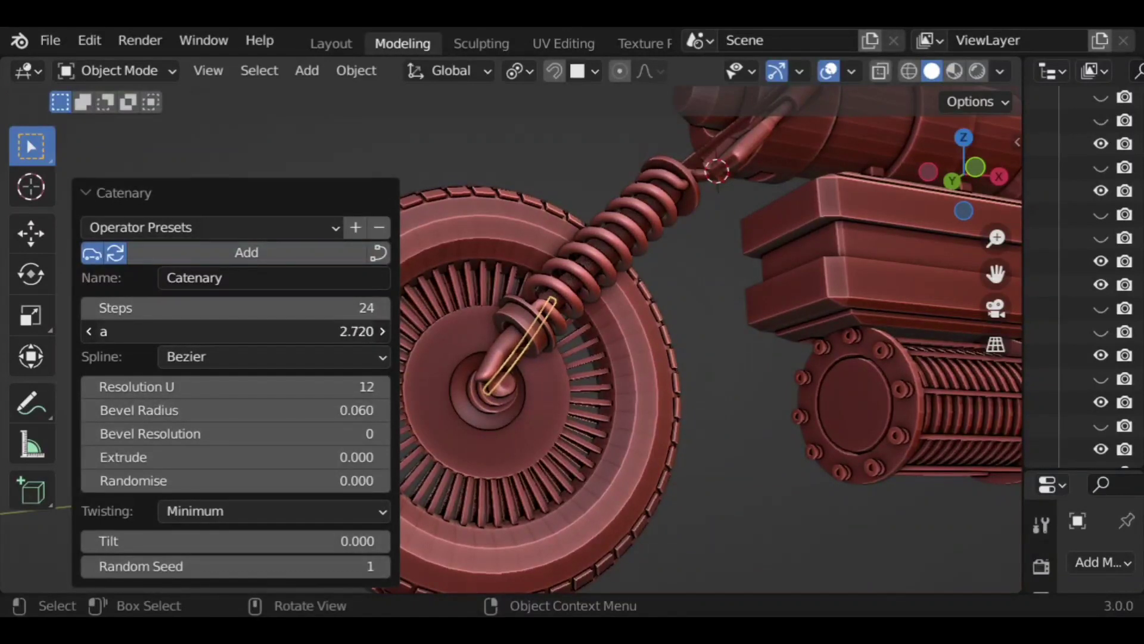
{"action": "mouse_move", "coordinate": [238, 331]}
{"action": "left_mouse_down"}
{"action": "mouse_move", "coordinate": [199, 331]}
{"action": "mouse_move", "coordinate": [242, 331]}
{"action": "left_mouse_up"}
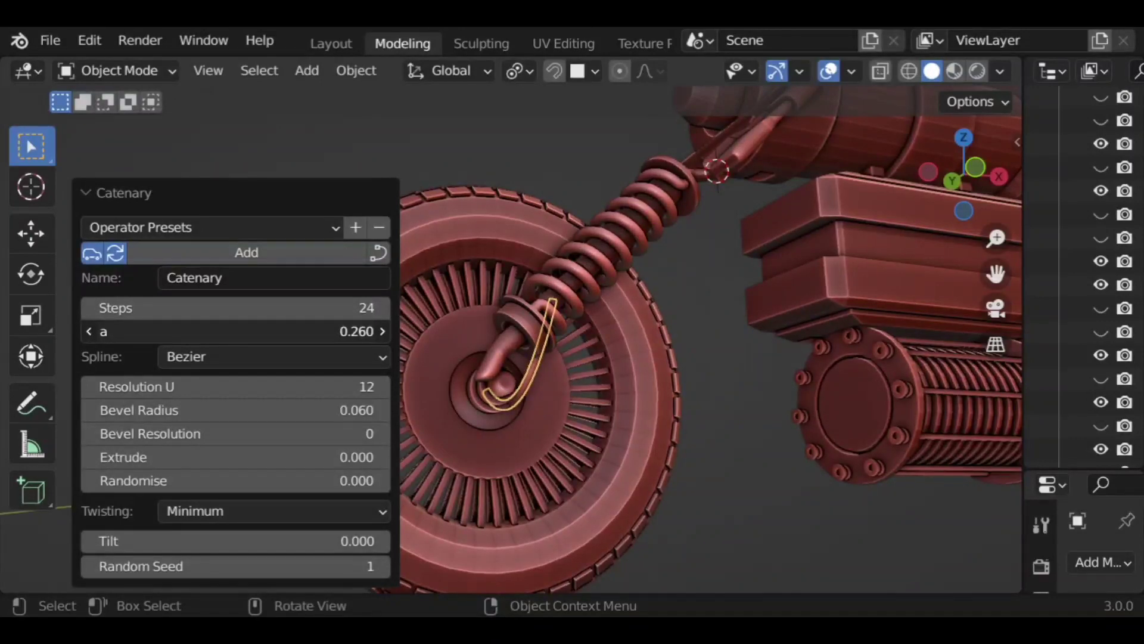
{"action": "left_click", "coordinate": [126, 192]}
{"action": "key", "text": "ctrl+z"}
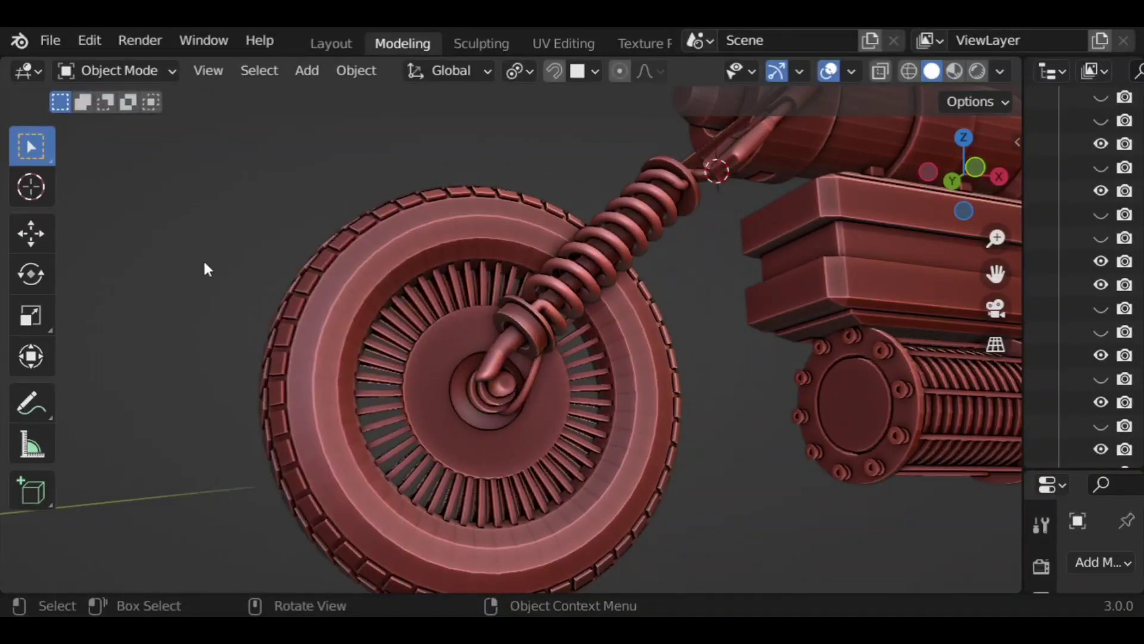
Step: Duplicate the shock about 2.4 m along Y to the wheel's other side and delete the catenary copied with it
{"action": "middle_click_drag", "start_coordinate": [520, 391], "coordinate": [608, 406]}
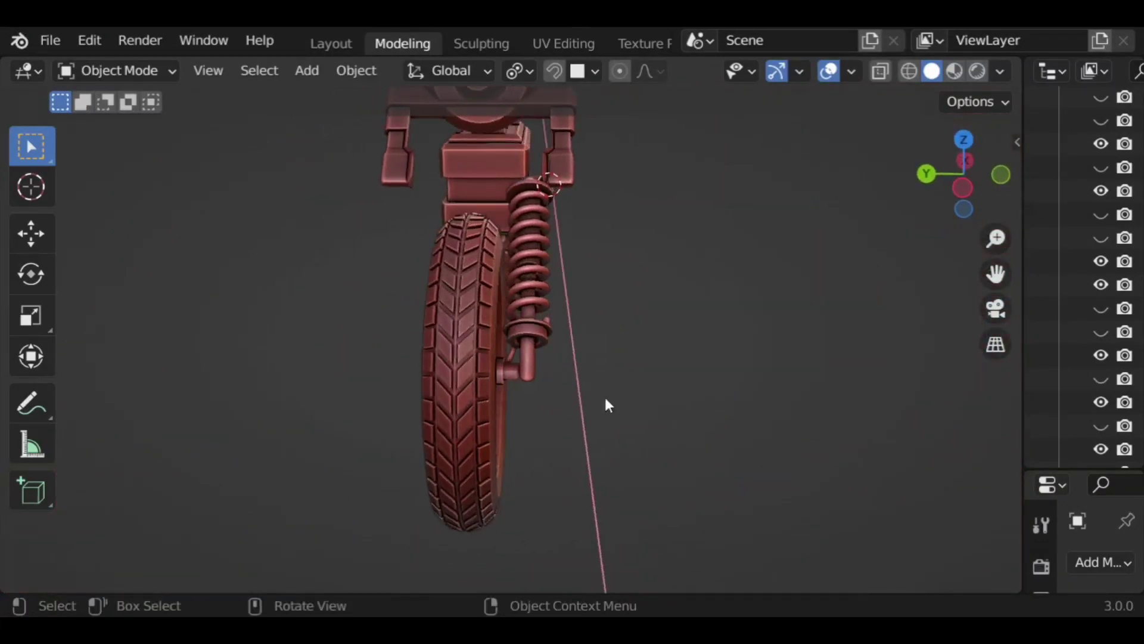
{"action": "left_click", "coordinate": [532, 296]}
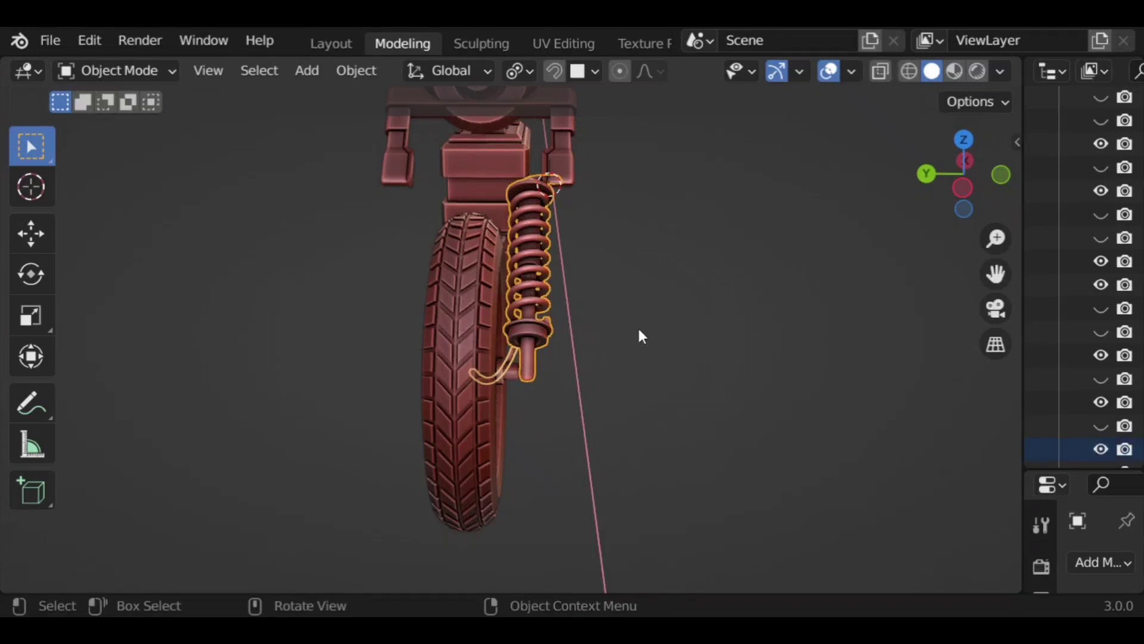
{"action": "key", "text": "g"}
{"action": "key", "text": "y"}
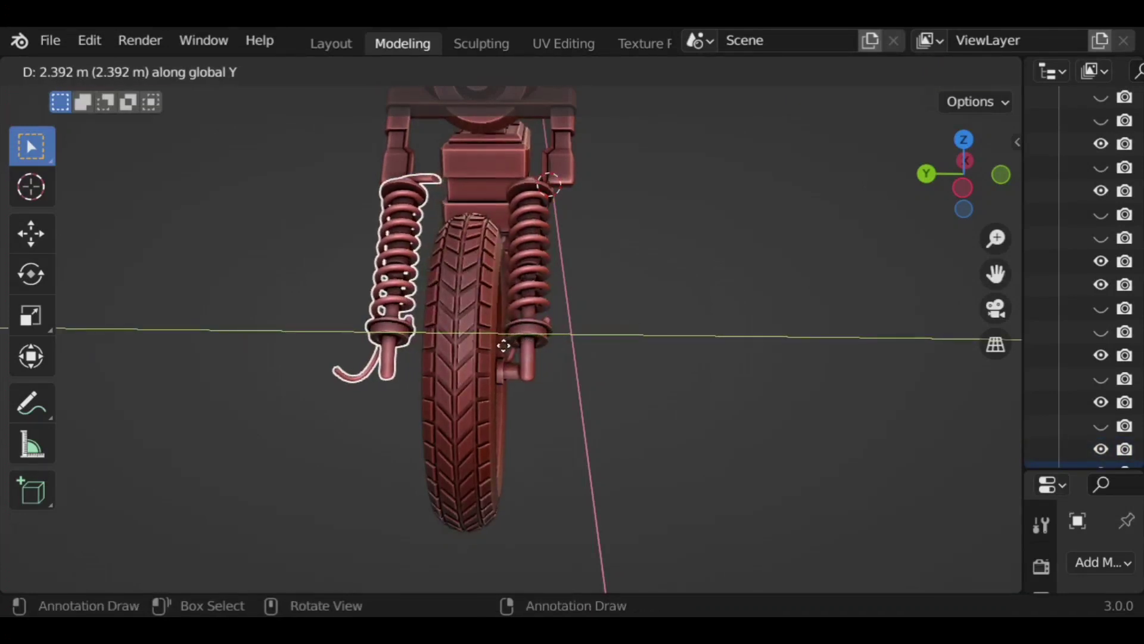
{"action": "left_click", "coordinate": [362, 373]}
{"action": "left_click", "coordinate": [342, 372]}
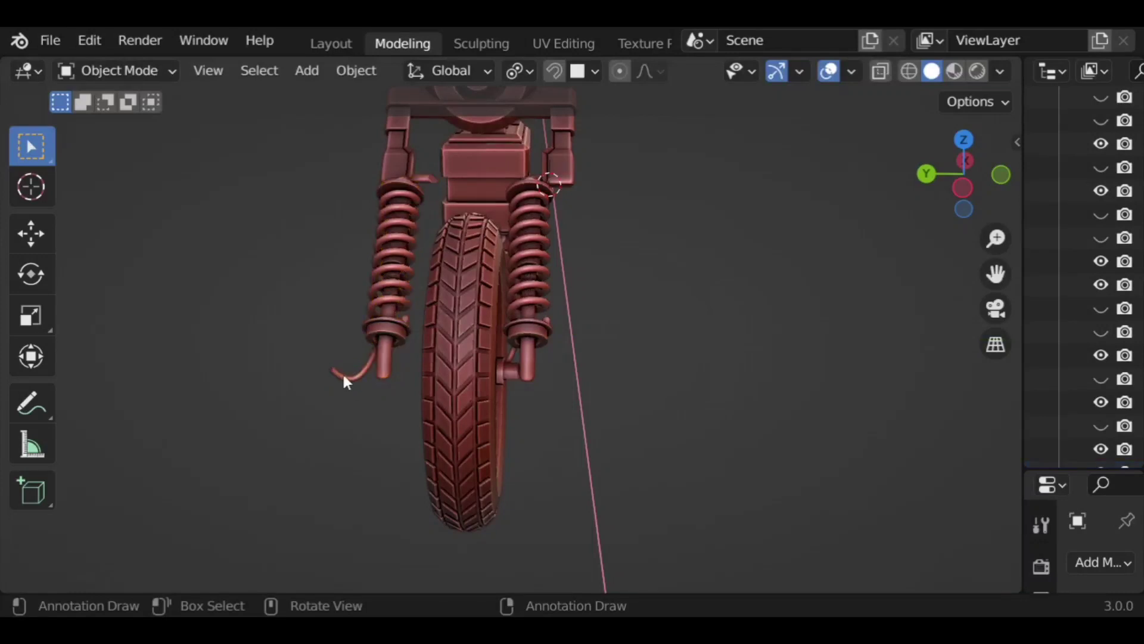
{"action": "key", "text": "Delete"}
Step: Rotate the copied shock 45° about the global Y axis
{"action": "middle_click_drag", "start_coordinate": [442, 409], "coordinate": [388, 314]}
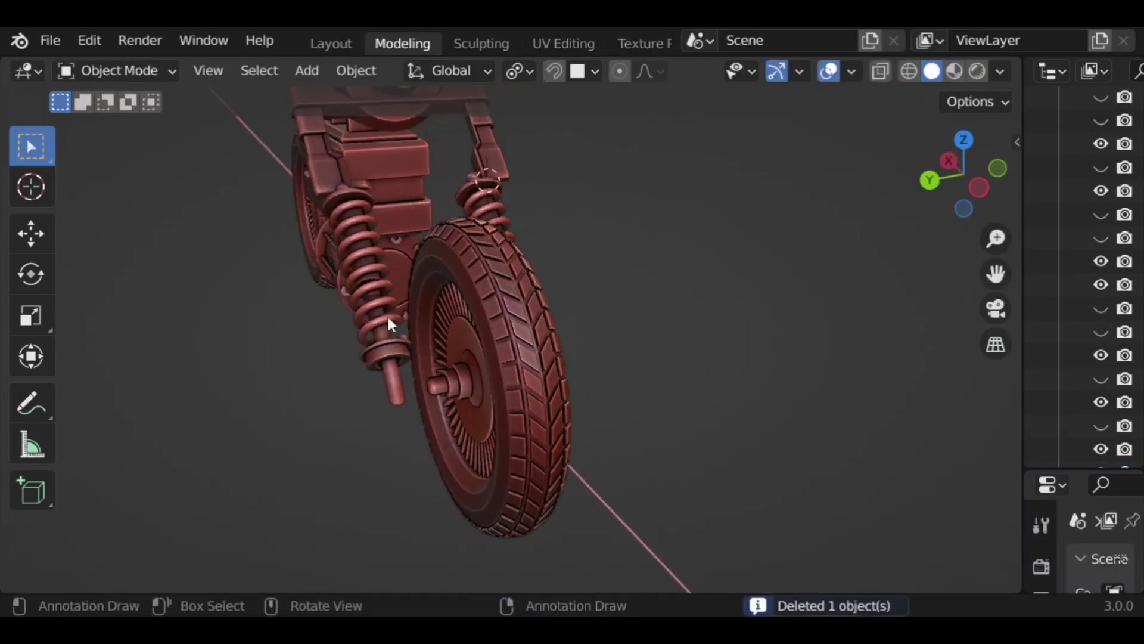
{"action": "left_click", "coordinate": [387, 313]}
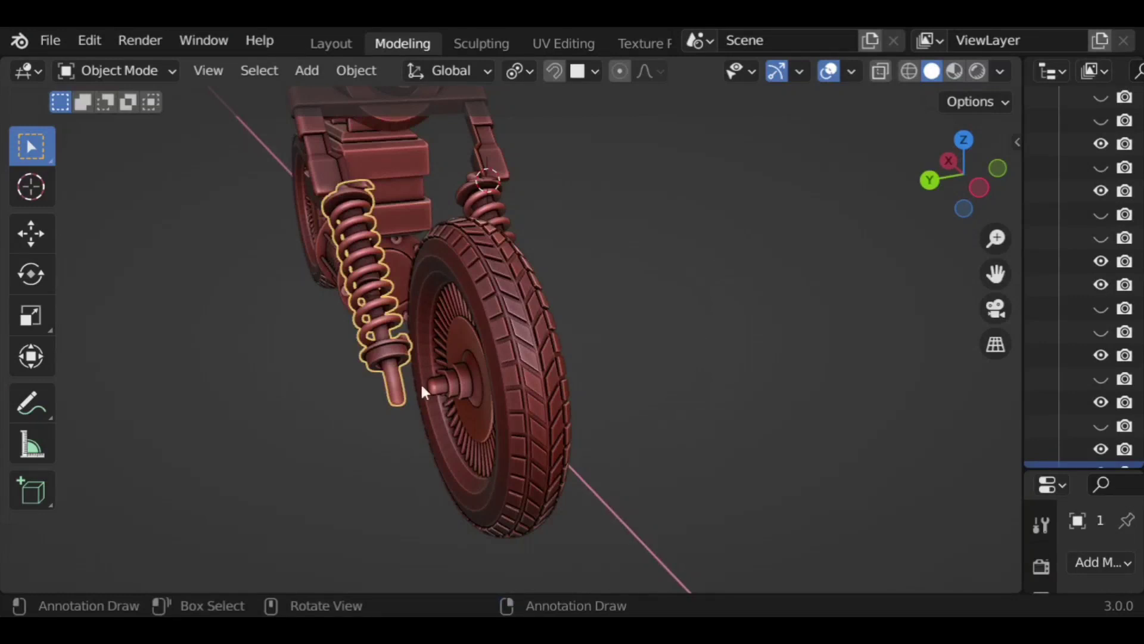
{"action": "type", "text": "r"}
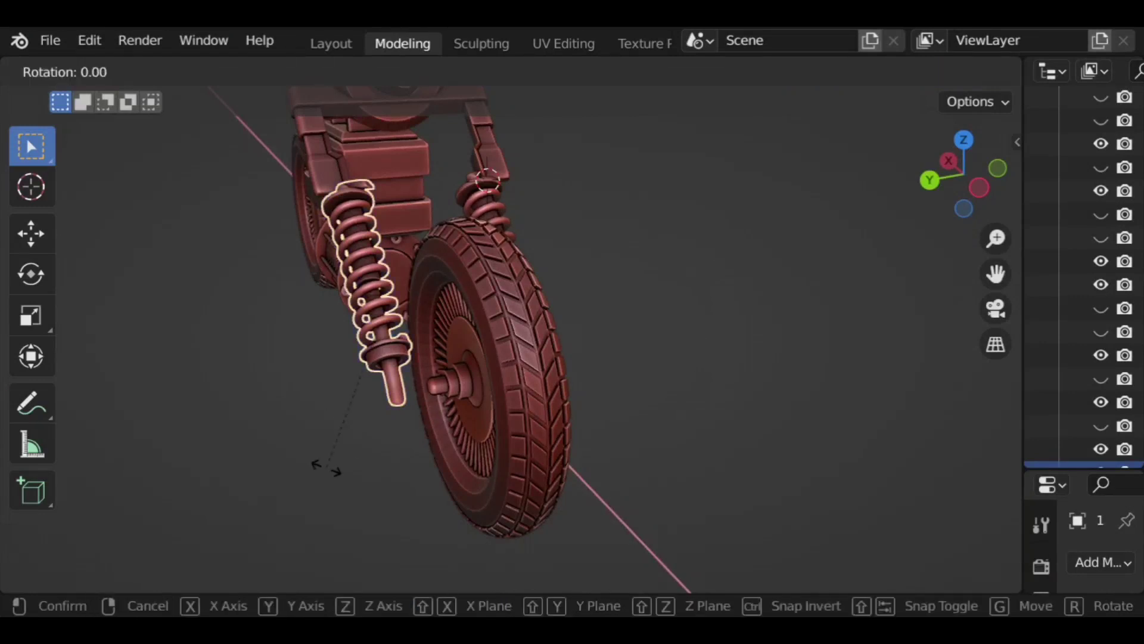
{"action": "type", "text": "y"}
{"action": "type", "text": "45"}
{"action": "key", "text": "Return"}
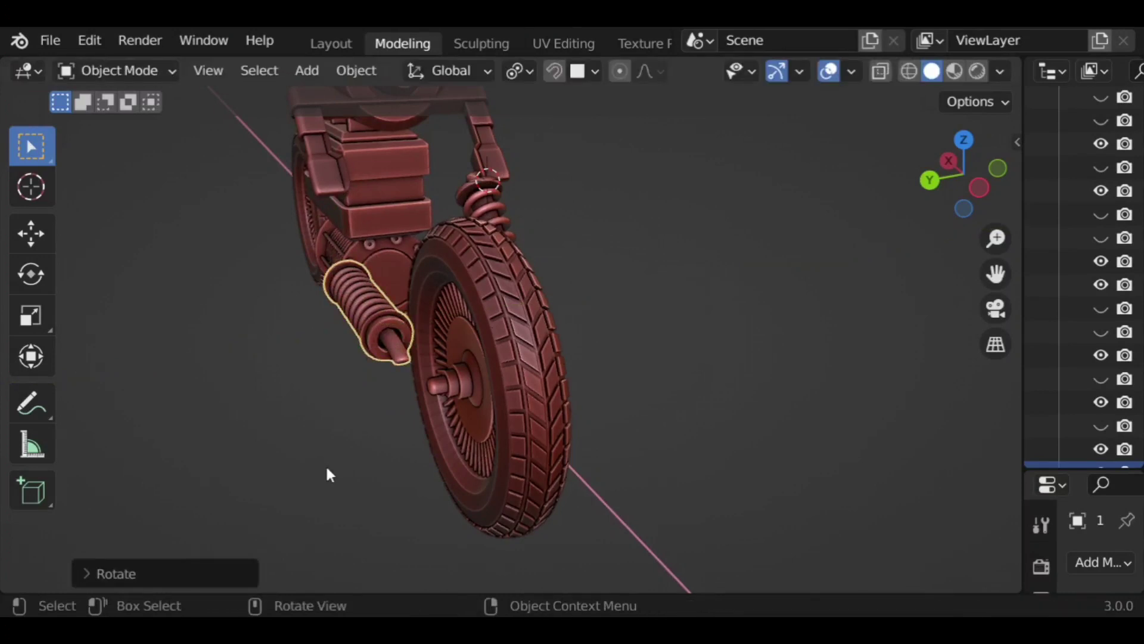
Step: Rotate the copied shock twice by 90° about the global X axis to flip its upper hook
{"action": "middle_click_drag", "start_coordinate": [325, 463], "coordinate": [527, 487]}
{"action": "type", "text": "r"}
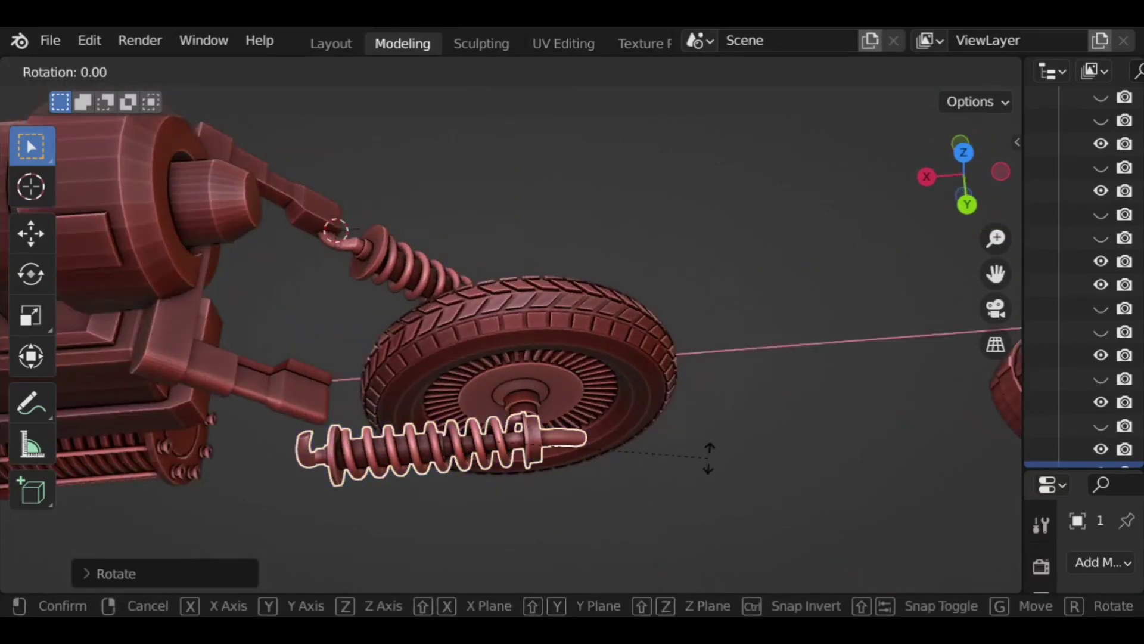
{"action": "type", "text": "x90"}
{"action": "key", "text": "Return"}
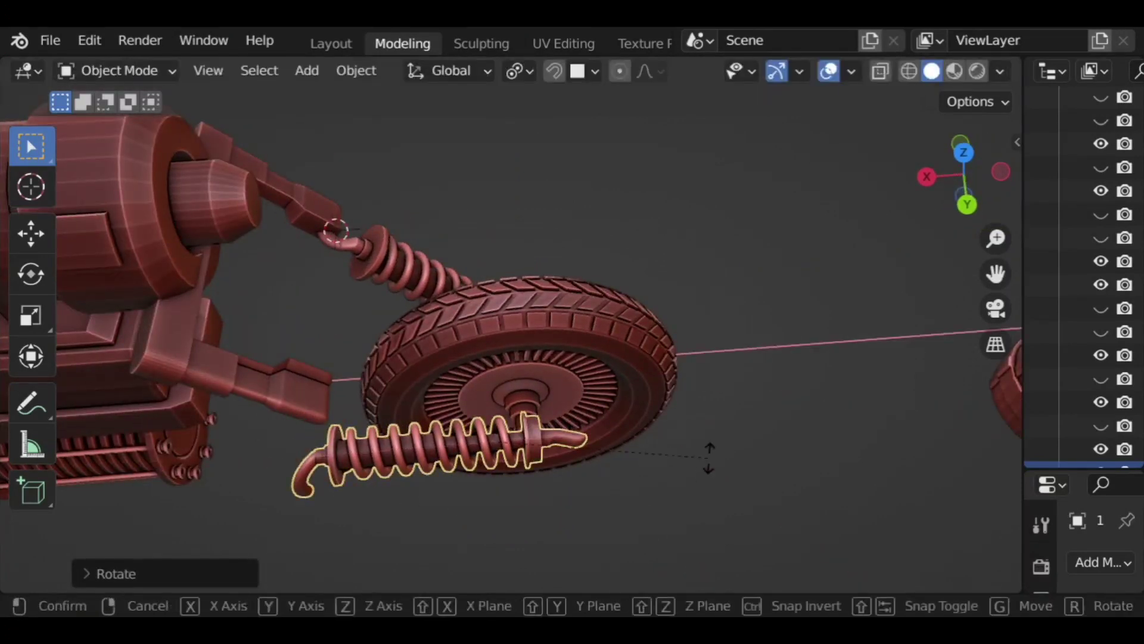
{"action": "type", "text": "rx90"}
{"action": "key", "text": "Return"}
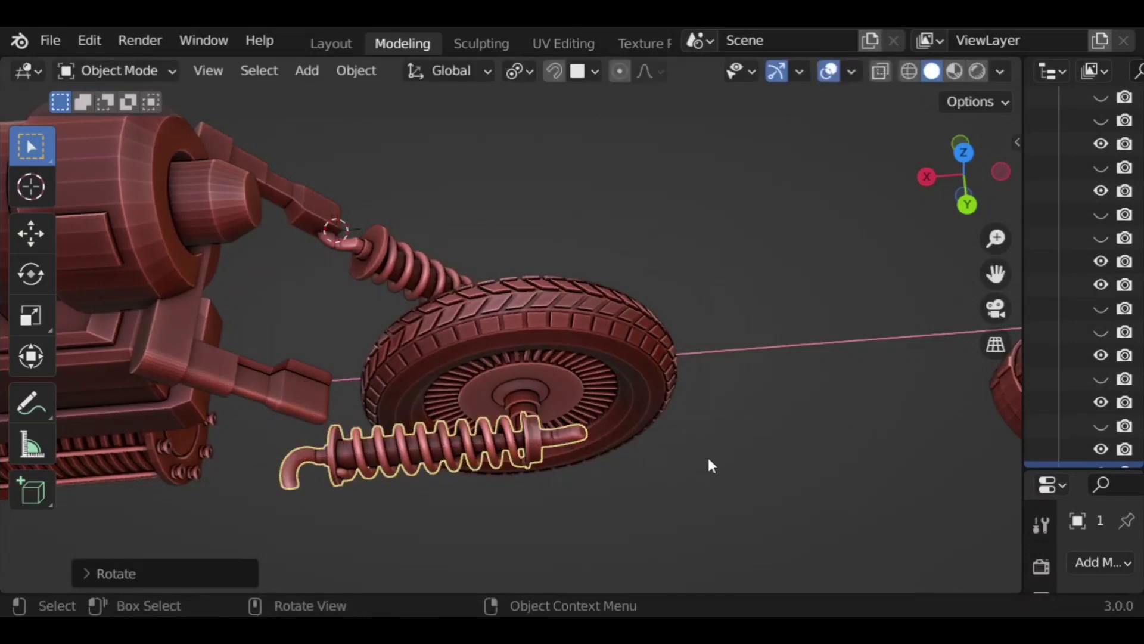
{"action": "type", "text": "ry45"}
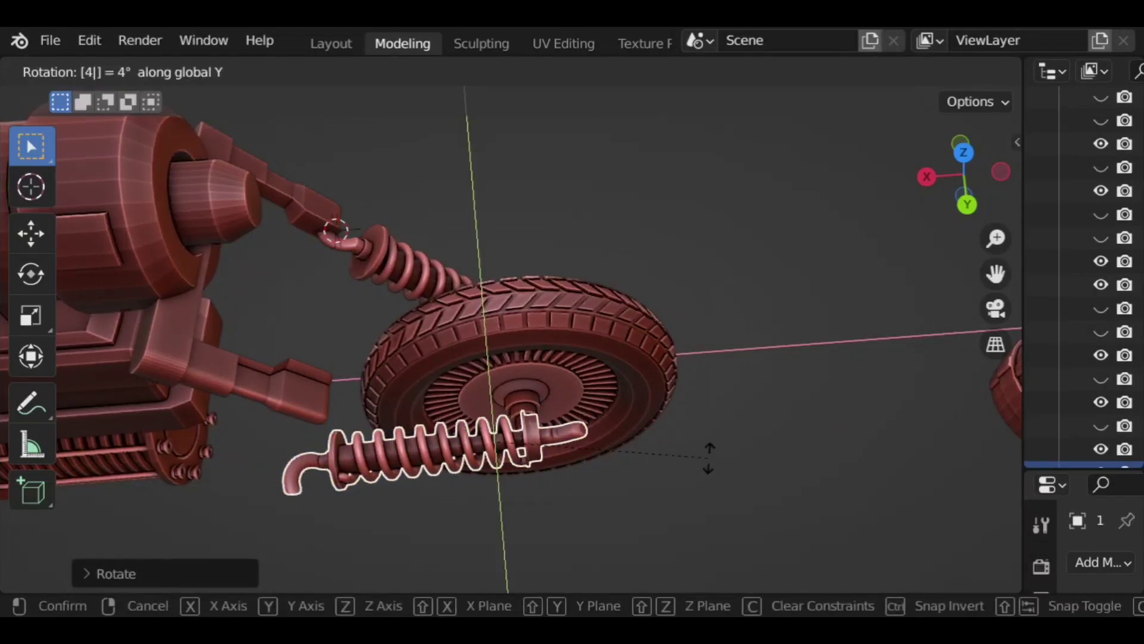
{"action": "key", "text": "Return"}
{"action": "key", "text": "ctrl+z"}
Step: Rotate the copied shock -45° about the global Y axis
{"action": "type", "text": "ry"}
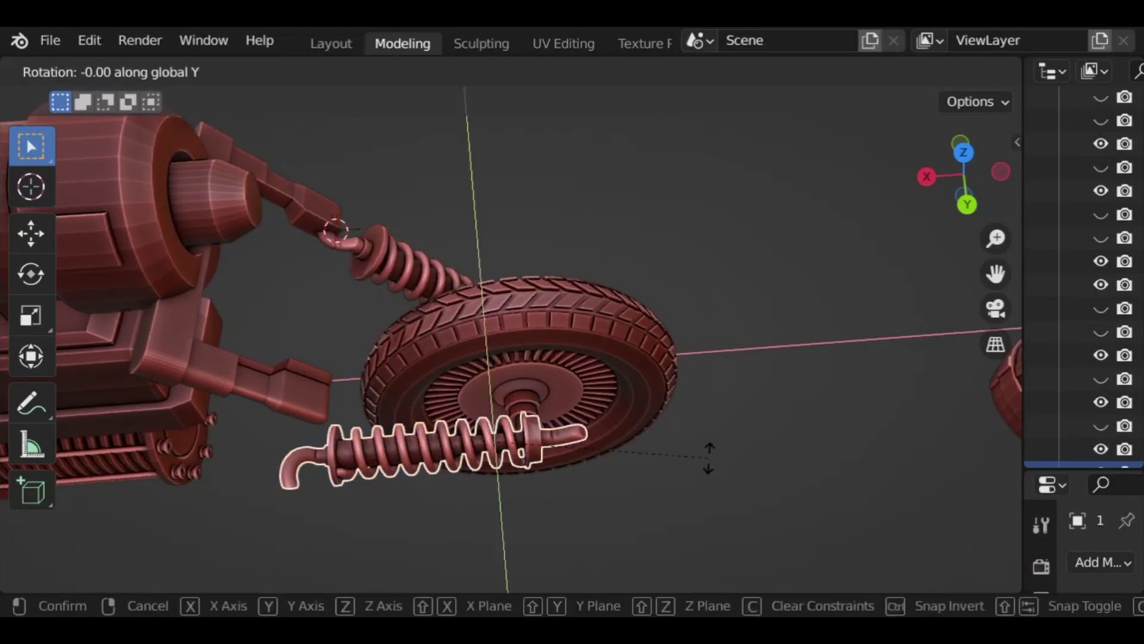
{"action": "type", "text": "-45"}
{"action": "key", "text": "Return"}
Step: Move the copied shock about 0.55 m in the negative Y direction, closer to the front wheel
{"action": "middle_click_drag", "start_coordinate": [726, 474], "coordinate": [788, 273]}
{"action": "left_click", "coordinate": [962, 198]}
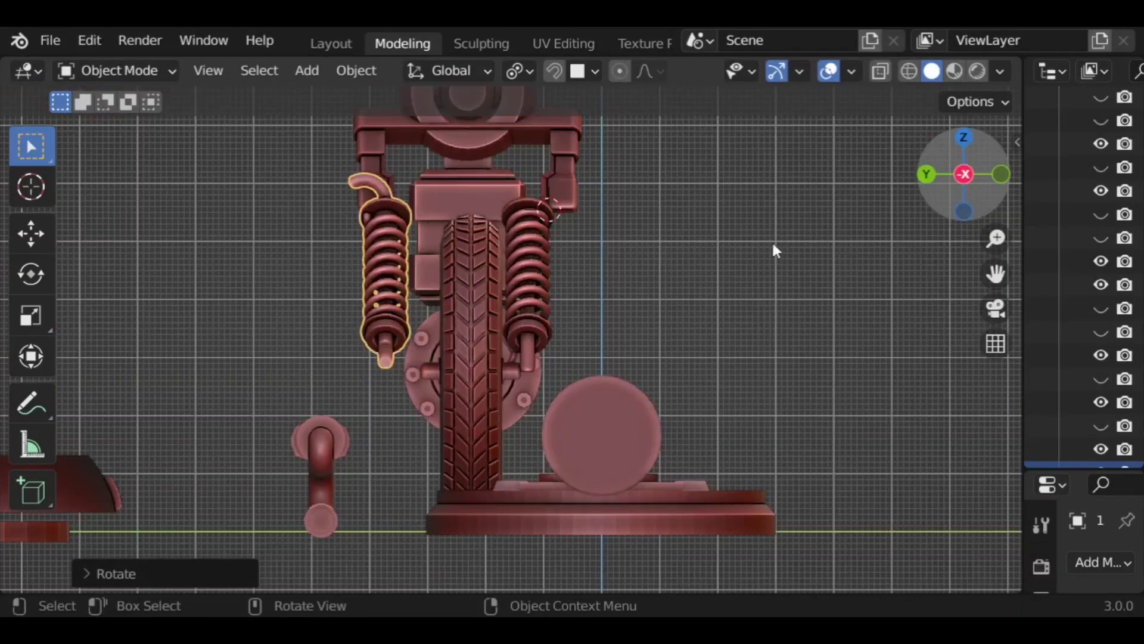
{"action": "key", "text": "g"}
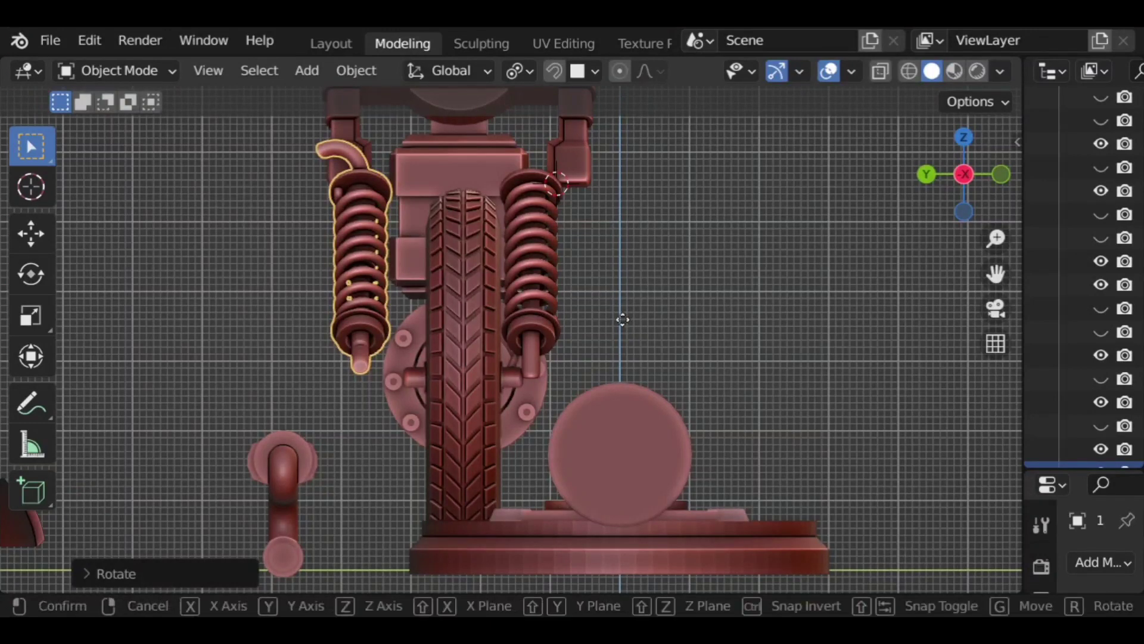
{"action": "key", "text": "y"}
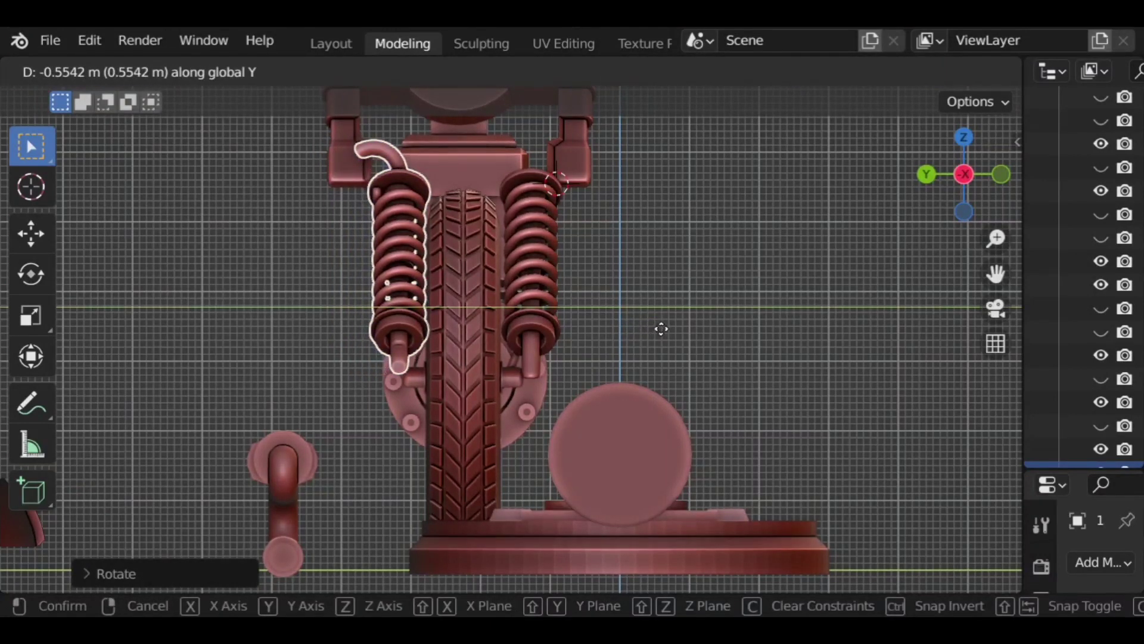
{"action": "left_click", "coordinate": [660, 329]}
Step: Move the copied shock along X until its lower rod end lines up with the front axle, and deselect it
{"action": "middle_click_drag", "start_coordinate": [659, 329], "coordinate": [787, 331]}
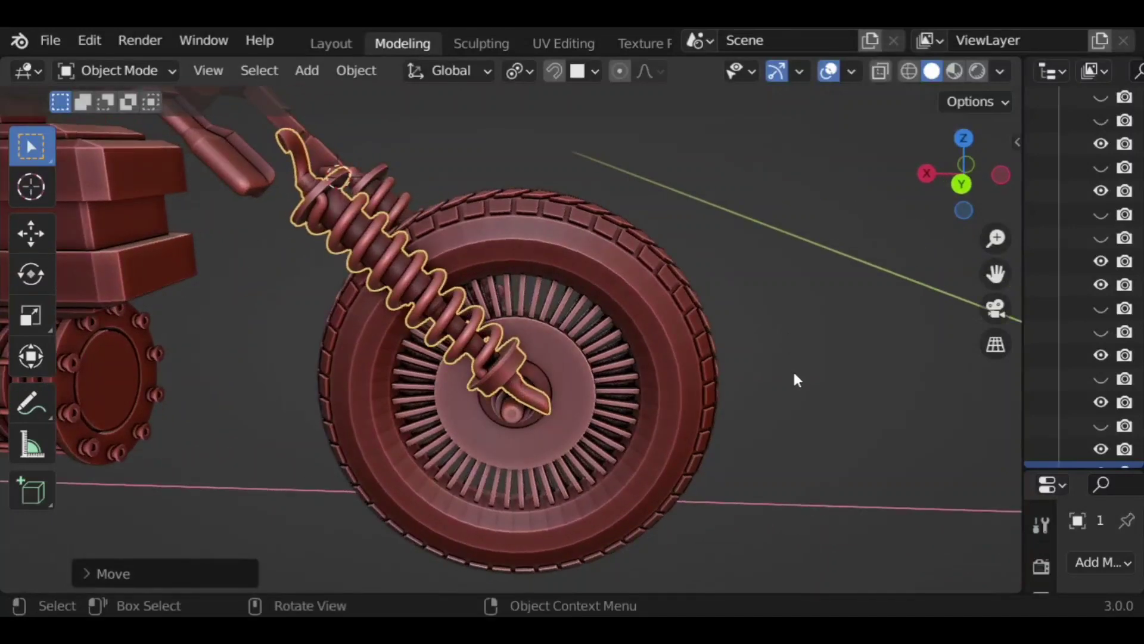
{"action": "left_click", "coordinate": [957, 183]}
{"action": "key", "text": "g"}
{"action": "key", "text": "x"}
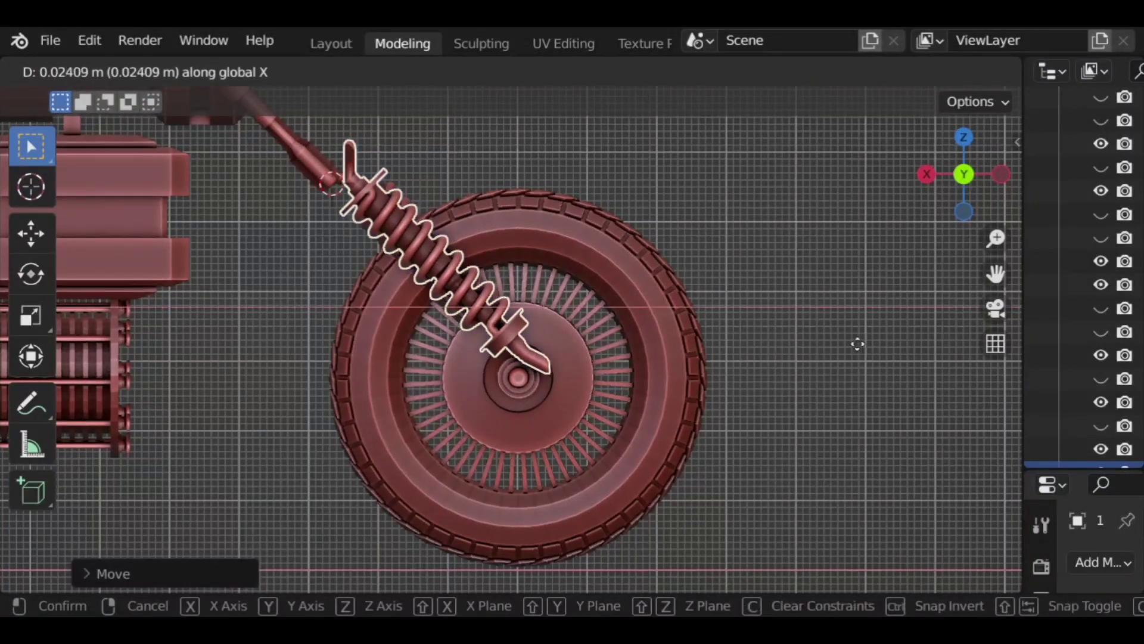
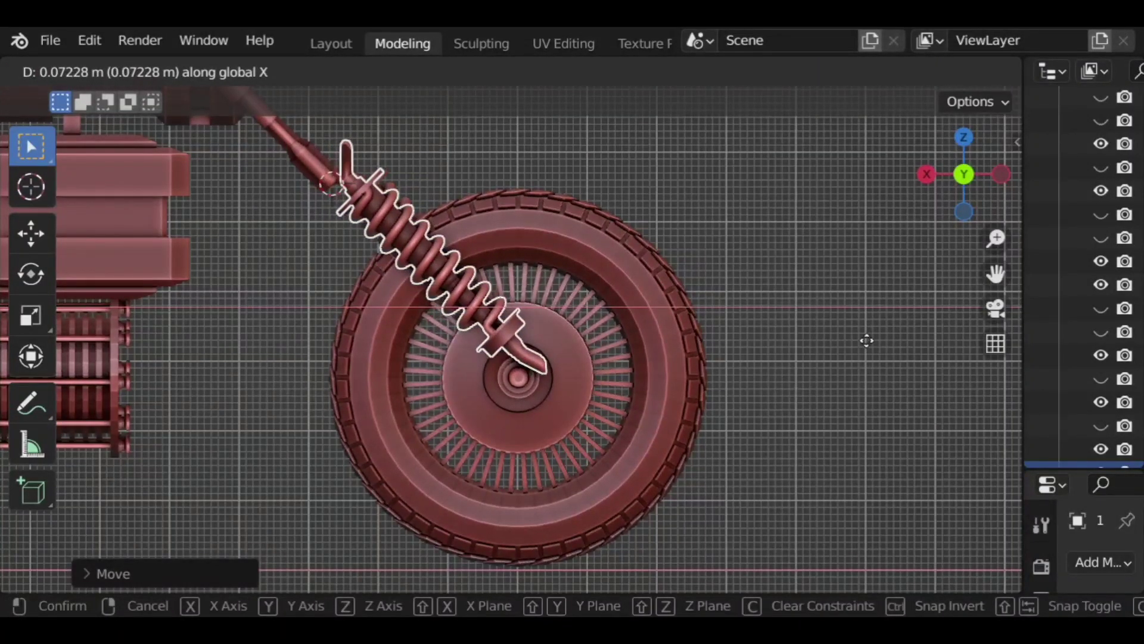
{"action": "left_click", "coordinate": [835, 350]}
{"action": "left_click", "coordinate": [828, 375]}
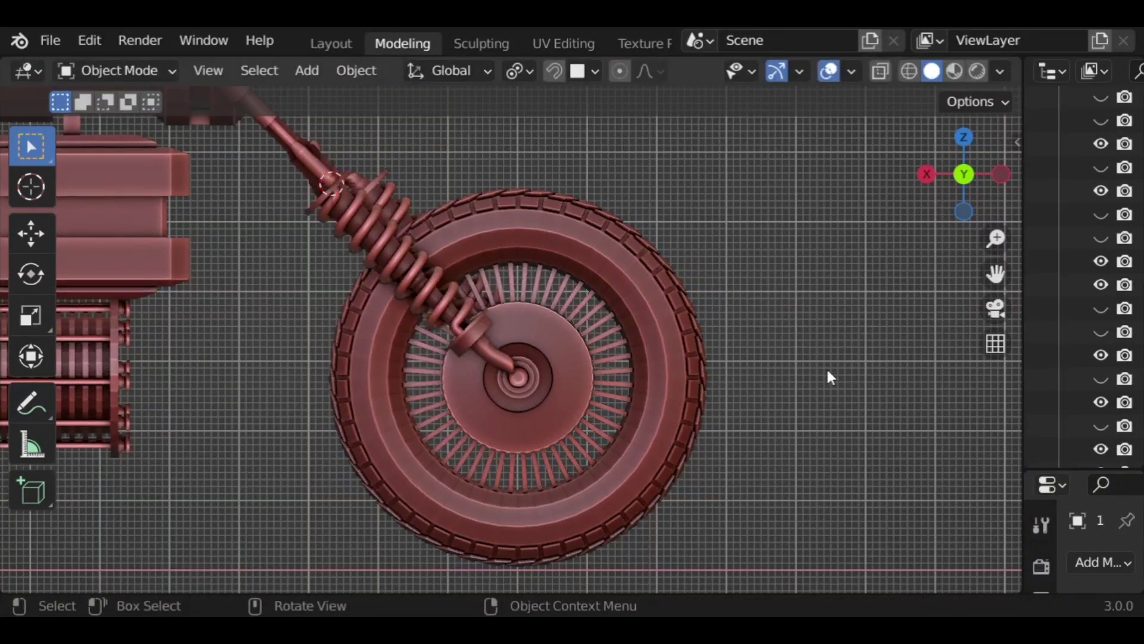
Step: Select the copied shock and the front wheel and add a Catenary curve between them
{"action": "middle_click_drag", "start_coordinate": [828, 375], "coordinate": [452, 300]}
{"action": "left_click", "coordinate": [459, 382], "text": "shift"}
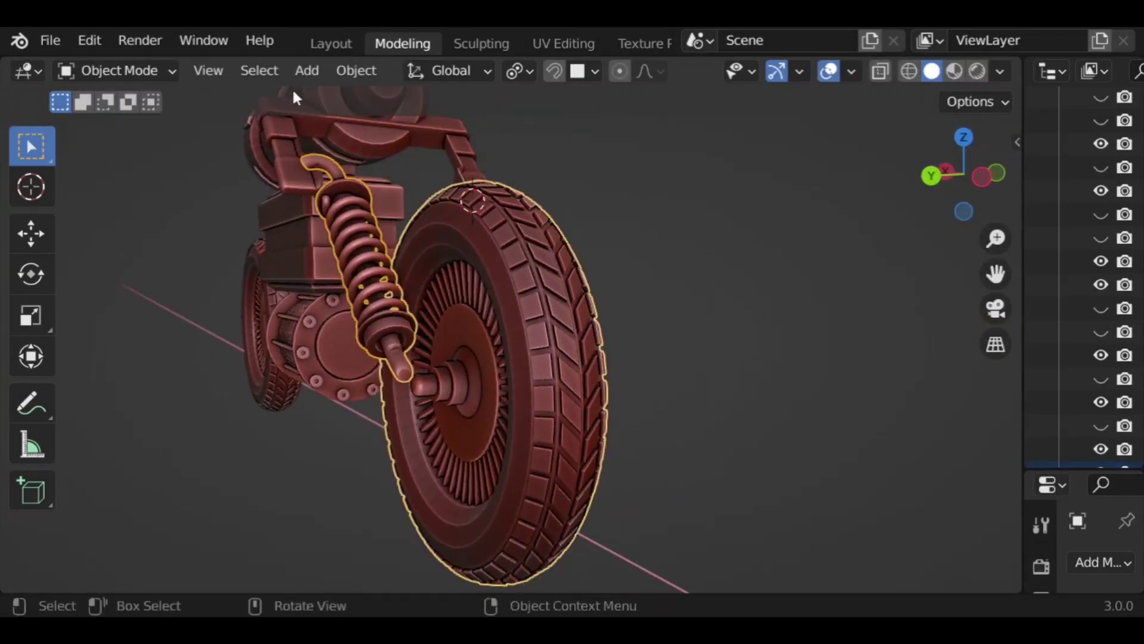
{"action": "left_click", "coordinate": [307, 71]}
{"action": "mouse_move", "coordinate": [334, 121]}
{"action": "mouse_move", "coordinate": [575, 595]}
{"action": "mouse_move", "coordinate": [529, 482]}
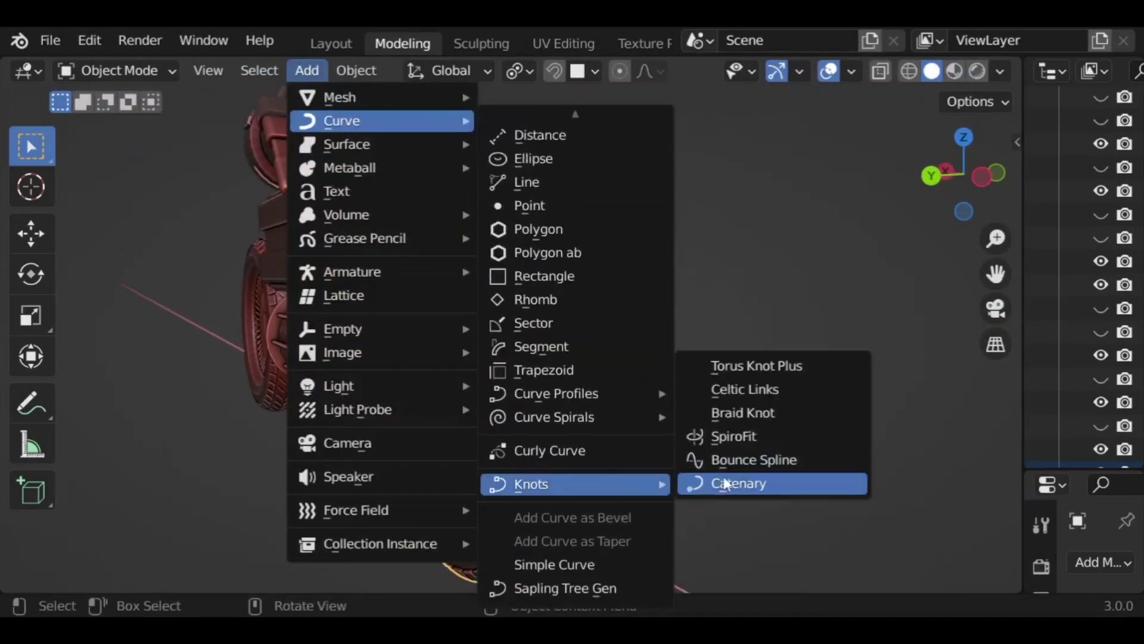
{"action": "left_click", "coordinate": [731, 481]}
{"action": "left_click", "coordinate": [298, 471]}
Step: Edit the mirrored front fork's mesh and extrude the inner face of its arm inward above the shock mount
{"action": "middle_click_drag", "start_coordinate": [731, 363], "coordinate": [659, 248]}
{"action": "middle_click_drag", "start_coordinate": [666, 308], "coordinate": [660, 471], "text": "shift"}
{"action": "scroll", "coordinate": [581, 312], "scroll_direction": "up", "scroll_amount": 2}
{"action": "left_click", "coordinate": [539, 334]}
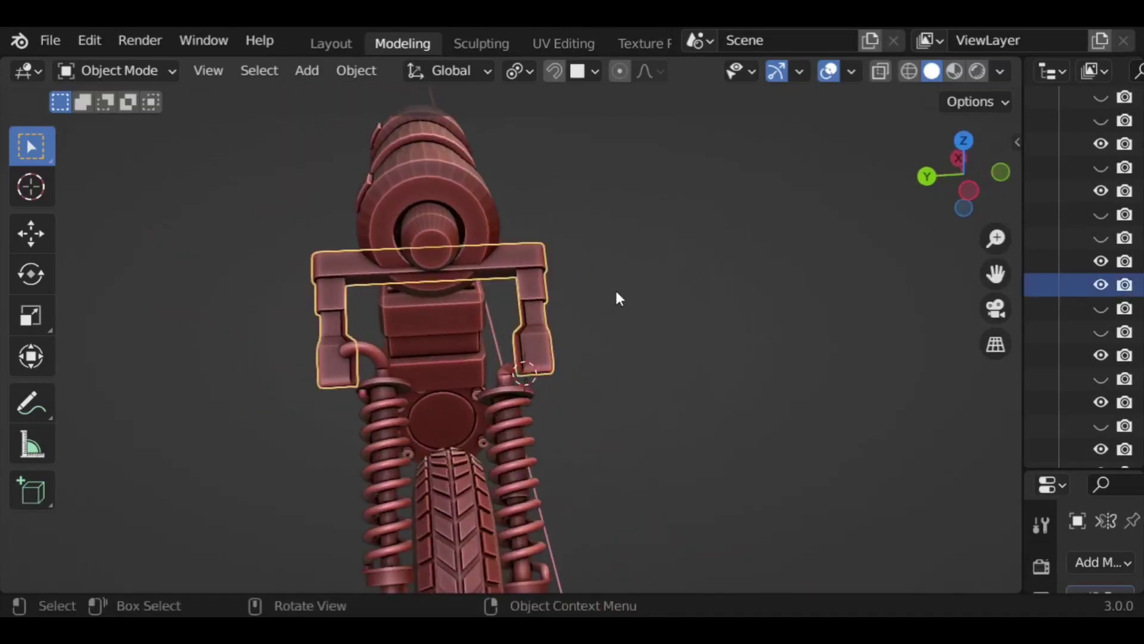
{"action": "key", "text": "Tab"}
{"action": "scroll", "coordinate": [608, 307], "scroll_direction": "up", "scroll_amount": 2}
{"action": "middle_click_drag", "start_coordinate": [535, 313], "coordinate": [450, 324]}
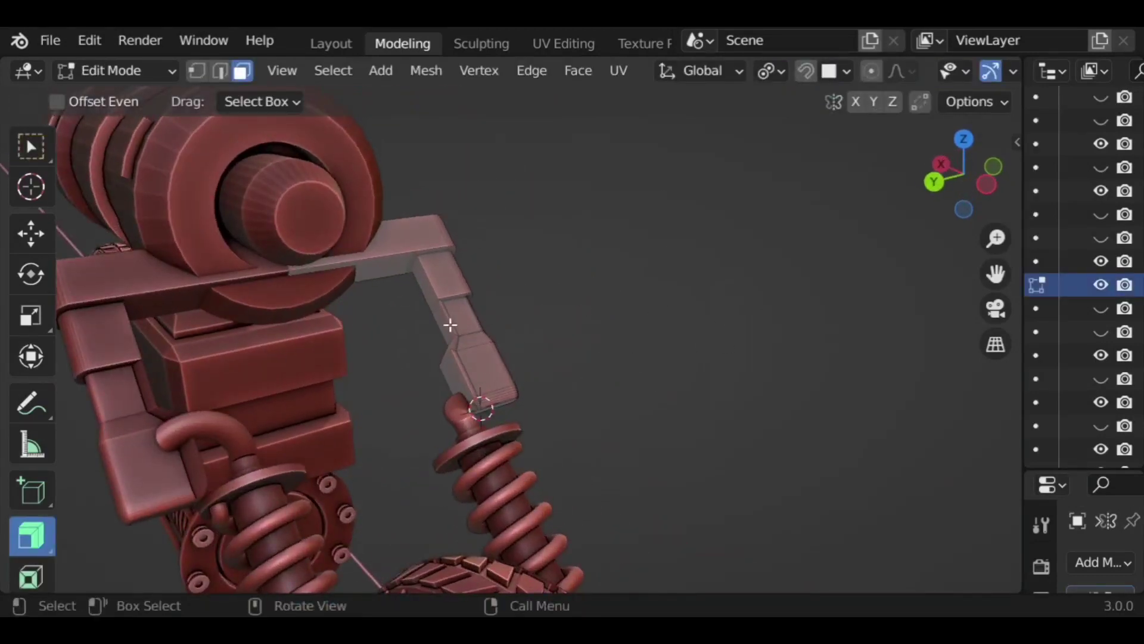
{"action": "middle_click_drag", "start_coordinate": [530, 294], "coordinate": [372, 253]}
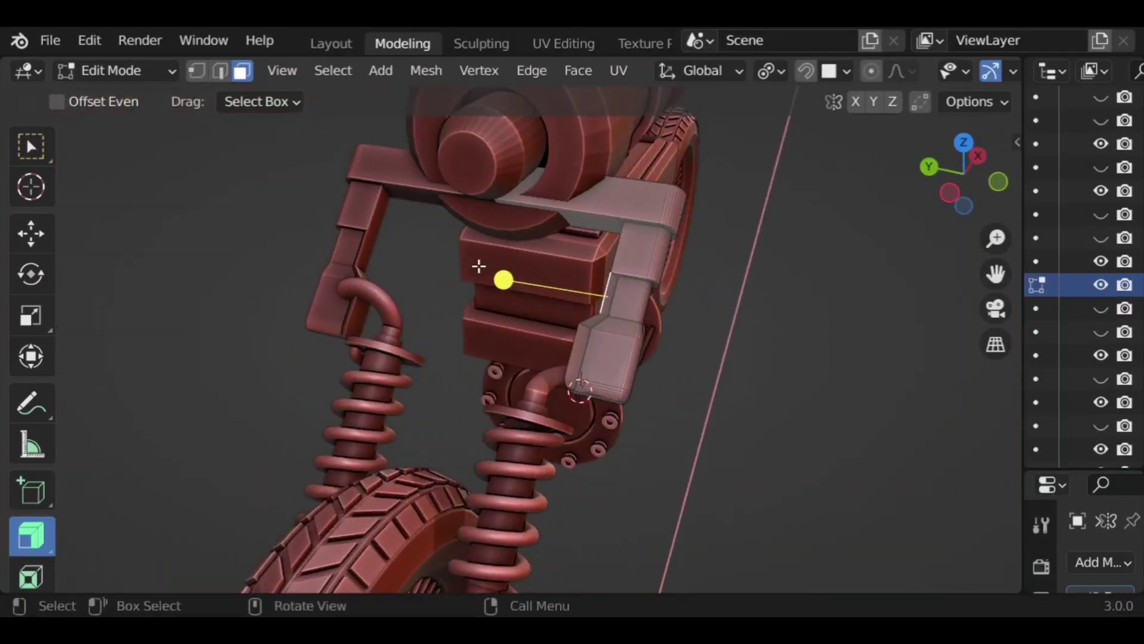
{"action": "middle_click_drag", "start_coordinate": [478, 266], "coordinate": [546, 263]}
{"action": "key", "text": "e"}
{"action": "left_click", "coordinate": [749, 309]}
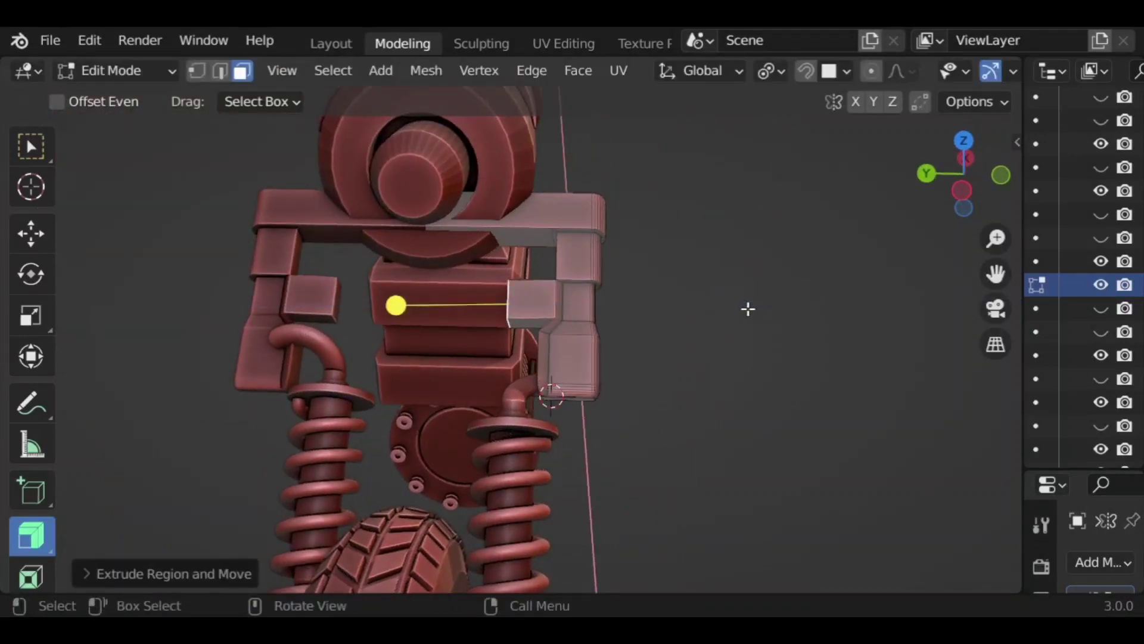
Step: Extrude the fork arm's inner end face slightly, scale it down, and extrude a narrower crossbar section toward the centre
{"action": "key", "text": "e"}
{"action": "left_click", "coordinate": [734, 317]}
{"action": "key", "text": "s"}
{"action": "left_click", "coordinate": [699, 404]}
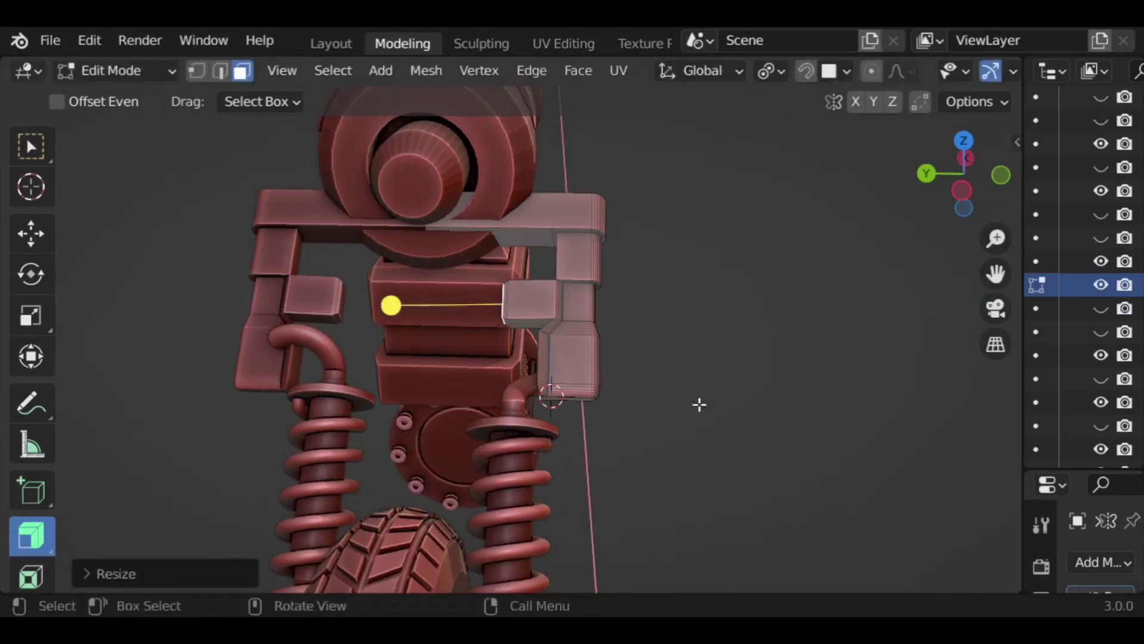
{"action": "key", "text": "e"}
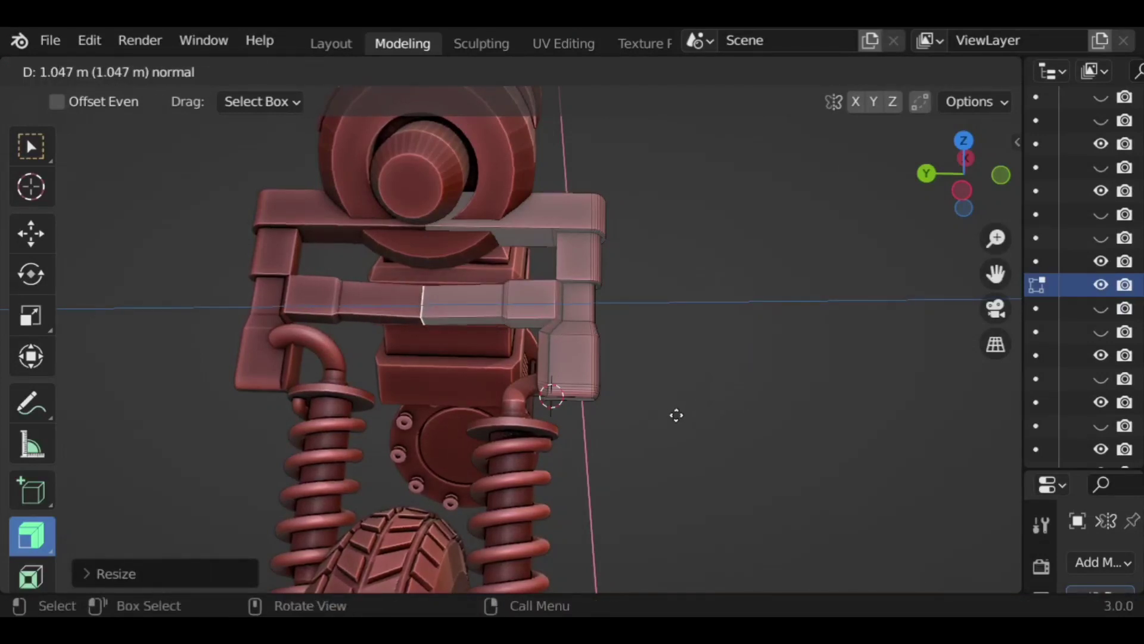
{"action": "left_click", "coordinate": [694, 417]}
Step: Inset the crossbar's end face, extrude it further toward the centre, and leave mesh editing
{"action": "mouse_move", "coordinate": [695, 417]}
{"action": "middle_mouse_down"}
{"action": "mouse_move", "coordinate": [659, 378]}
{"action": "mouse_move", "coordinate": [692, 399]}
{"action": "middle_mouse_up"}
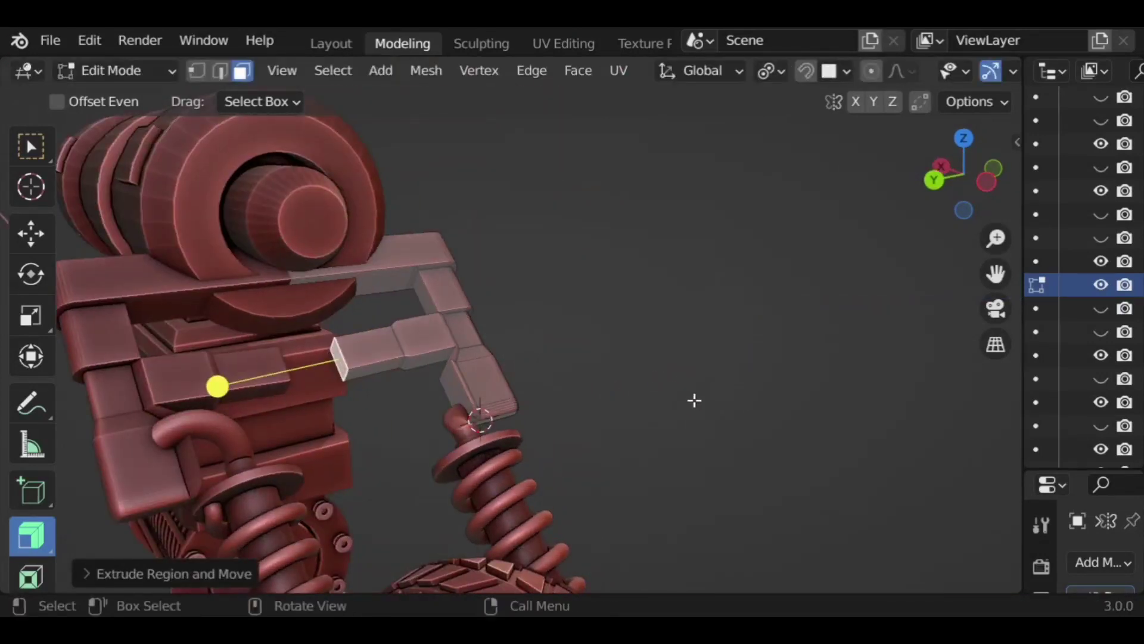
{"action": "key", "text": "i"}
{"action": "left_click", "coordinate": [691, 395]}
{"action": "key", "text": "e"}
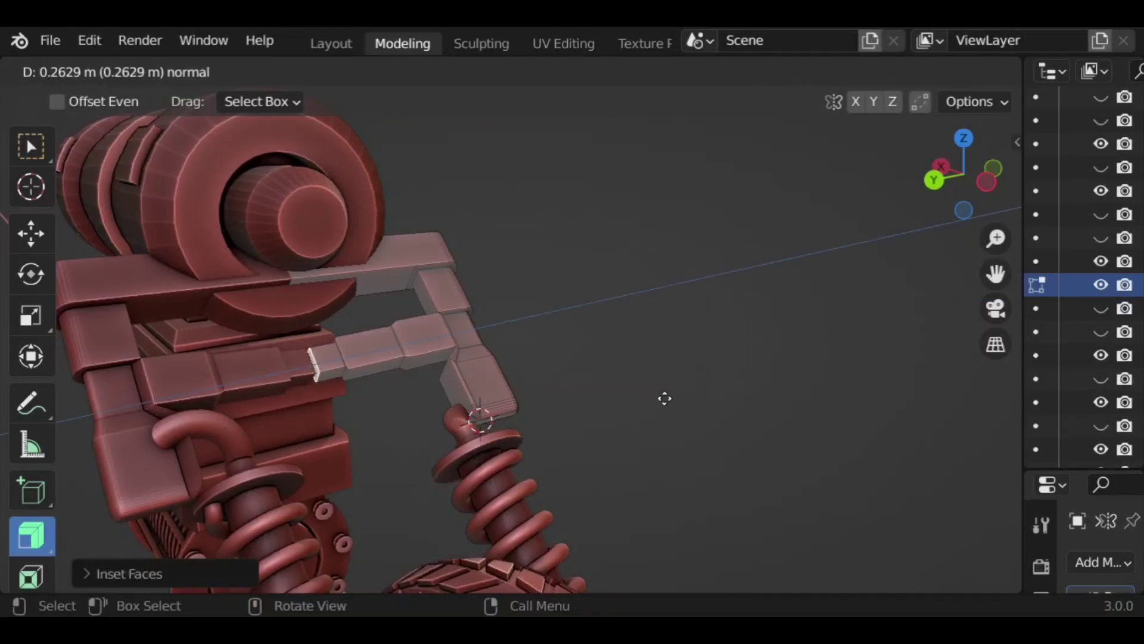
{"action": "left_click", "coordinate": [658, 403]}
{"action": "middle_click_drag", "start_coordinate": [677, 352], "coordinate": [690, 513]}
{"action": "key", "text": "Tab"}
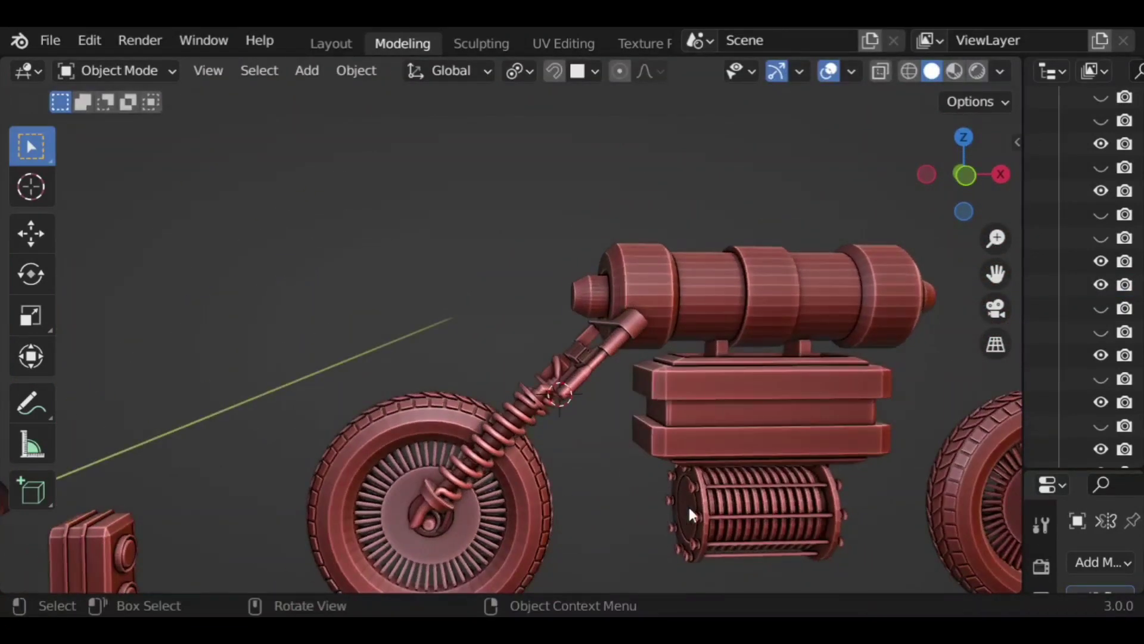
Step: Edit the mesh of the stacked block body under the tank and check its Mirror modifier settings
{"action": "middle_click_drag", "start_coordinate": [673, 465], "coordinate": [1013, 193]}
{"action": "left_click", "coordinate": [965, 174]}
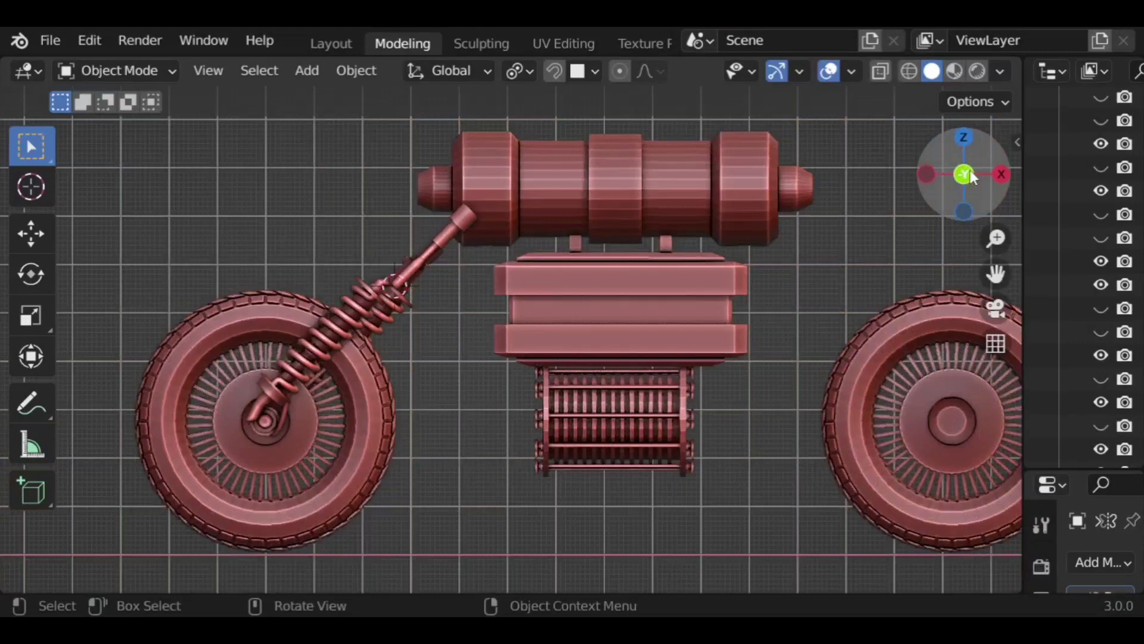
{"action": "left_click", "coordinate": [668, 274]}
{"action": "key", "text": "Tab"}
{"action": "middle_click_drag", "start_coordinate": [475, 399], "coordinate": [916, 403]}
{"action": "left_click_drag", "start_coordinate": [1074, 471], "coordinate": [1074, 143]}
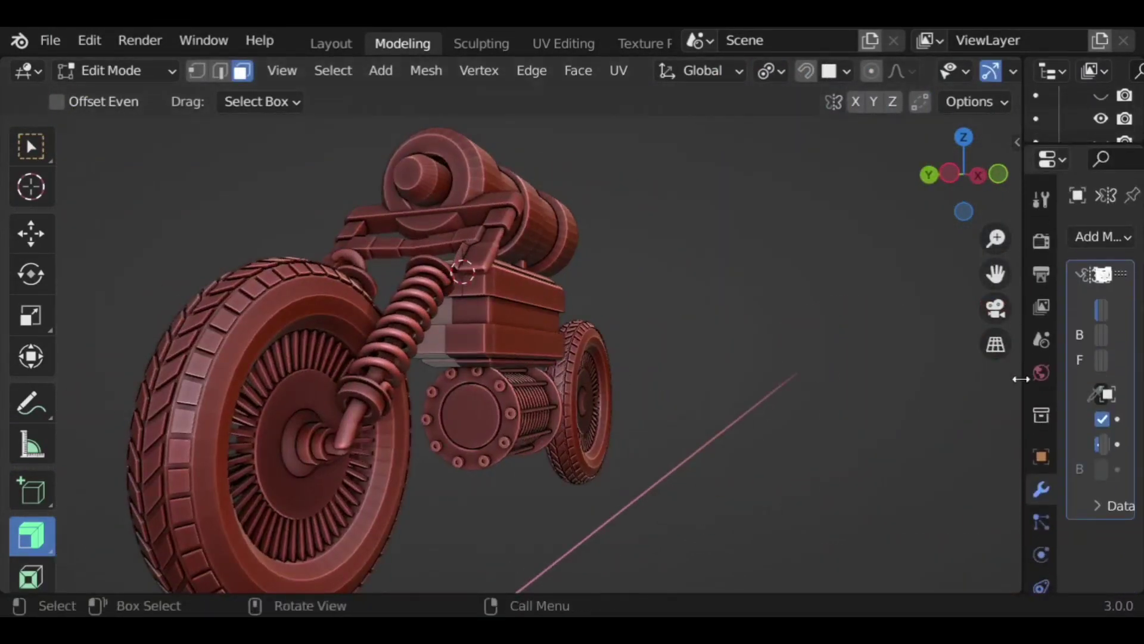
{"action": "left_click_drag", "start_coordinate": [1021, 378], "coordinate": [849, 388]}
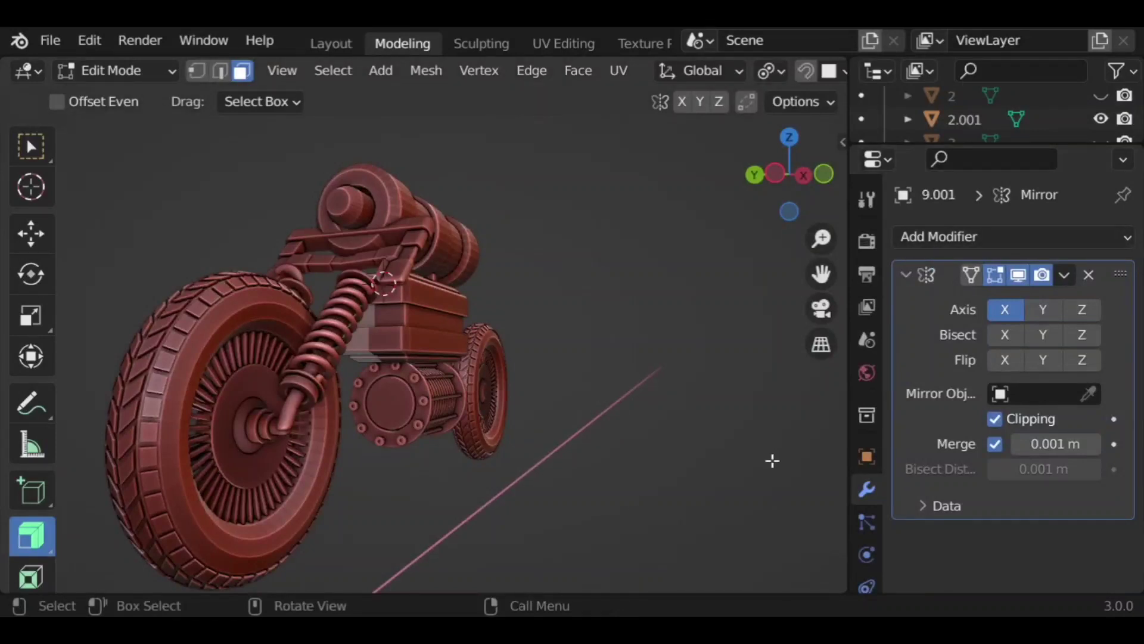
{"action": "left_click_drag", "start_coordinate": [856, 377], "coordinate": [1037, 370]}
{"action": "scroll", "coordinate": [761, 331], "scroll_direction": "down", "scroll_amount": 3}
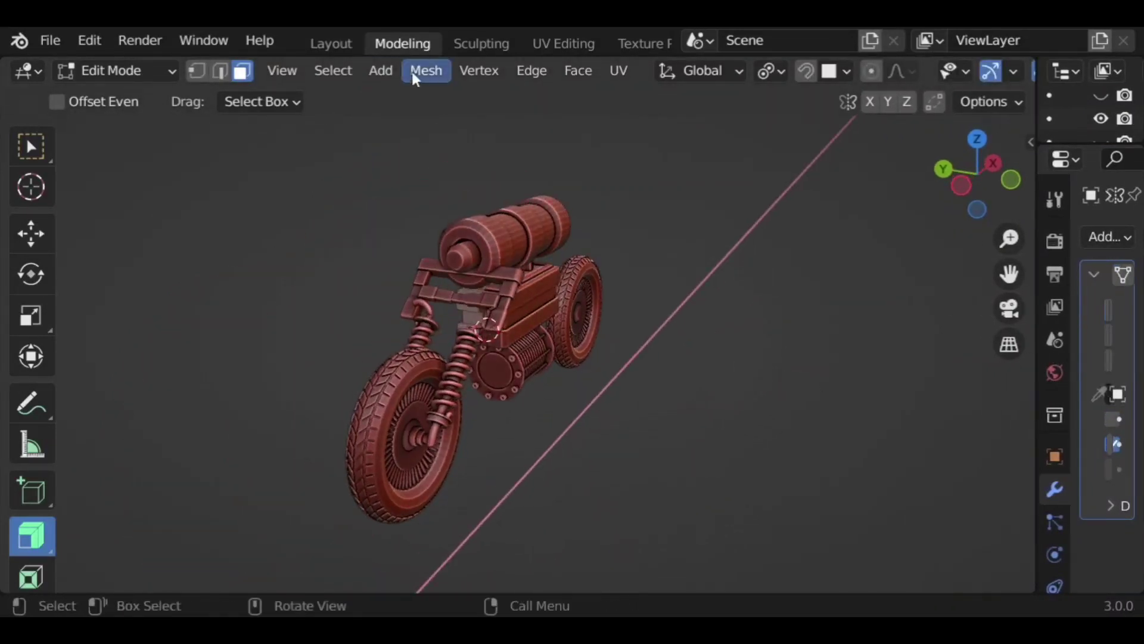
Step: Add a cylinder to the mirrored body mesh and scale it down to exhaust-pipe thickness
{"action": "left_click", "coordinate": [385, 70]}
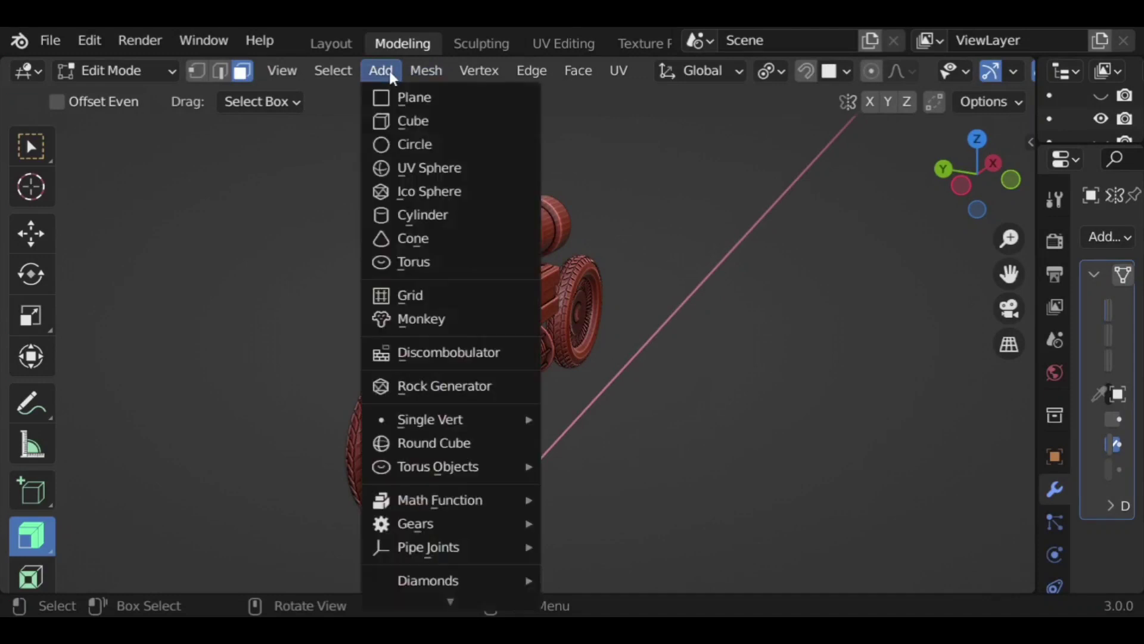
{"action": "left_click", "coordinate": [420, 215]}
{"action": "key", "text": "s"}
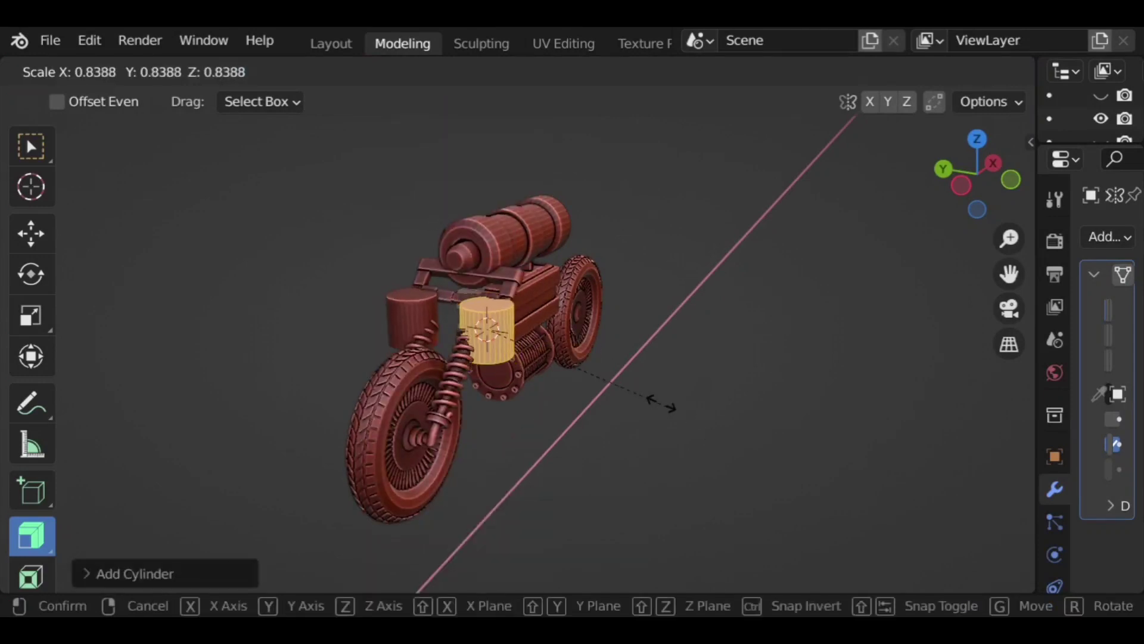
{"action": "left_click", "coordinate": [562, 361]}
{"action": "middle_click_drag", "start_coordinate": [562, 362], "coordinate": [511, 384]}
{"action": "scroll", "coordinate": [510, 383], "scroll_direction": "up", "scroll_amount": 1}
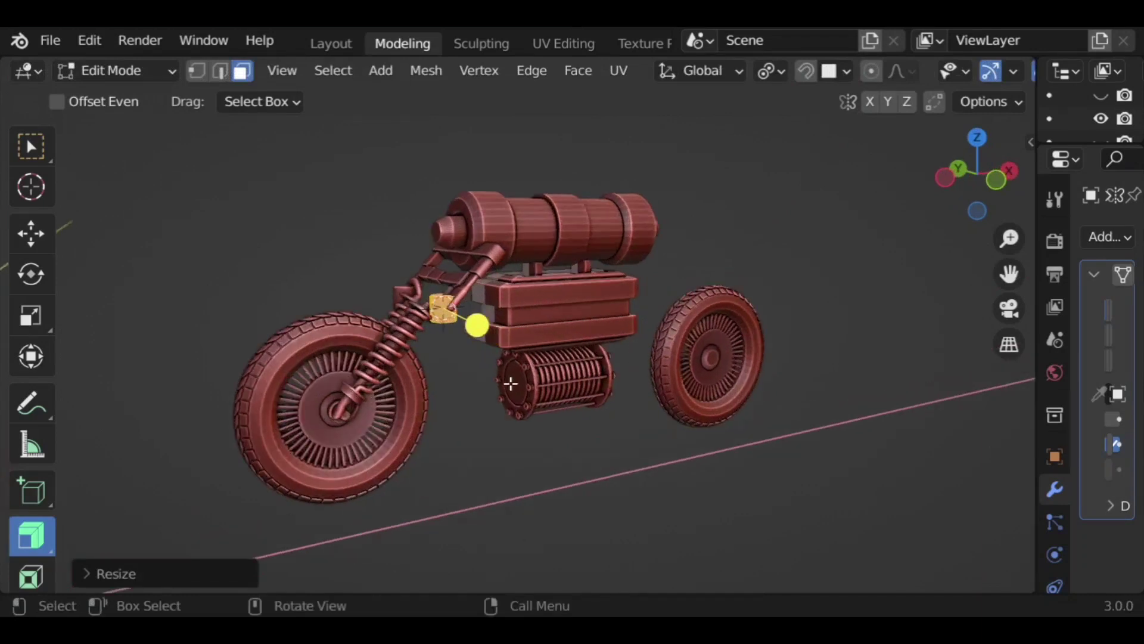
{"action": "key", "text": "s"}
{"action": "left_click", "coordinate": [543, 412]}
{"action": "left_click", "coordinate": [49, 140]}
{"action": "middle_click_drag", "start_coordinate": [513, 411], "coordinate": [879, 245]}
{"action": "key", "text": "s"}
{"action": "right_click", "coordinate": [556, 408]}
Step: In side view, move the cylinder about 1.4 m along X toward the block body and stretch it along Z
{"action": "left_click", "coordinate": [971, 170]}
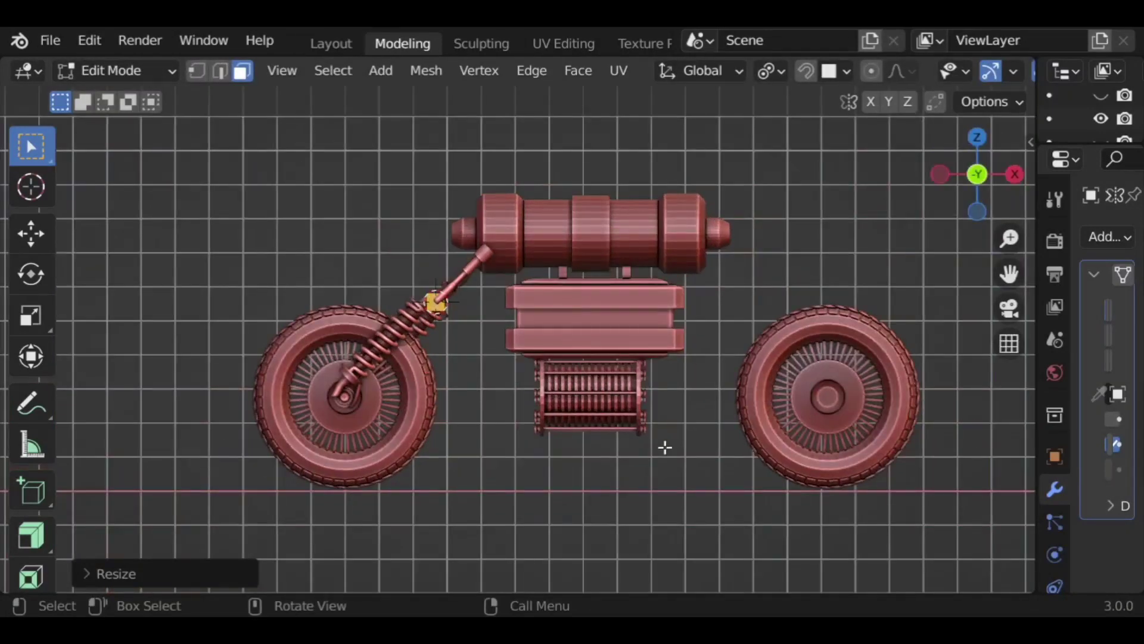
{"action": "key", "text": "g"}
{"action": "key", "text": "x"}
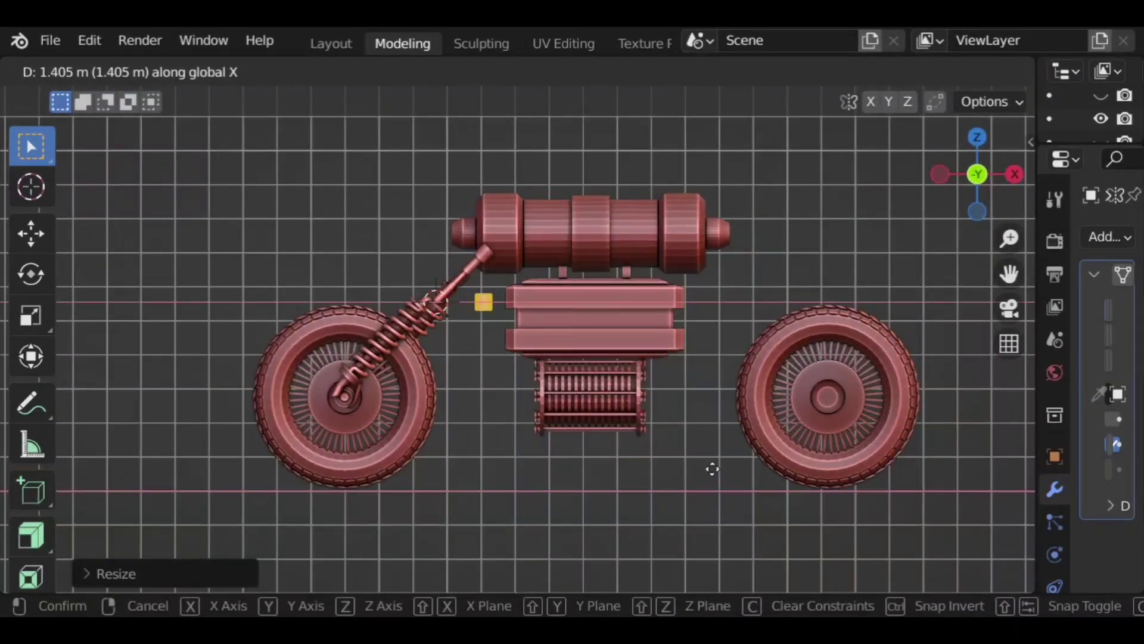
{"action": "left_click", "coordinate": [713, 469]}
{"action": "key", "text": "s"}
{"action": "key", "text": "z"}
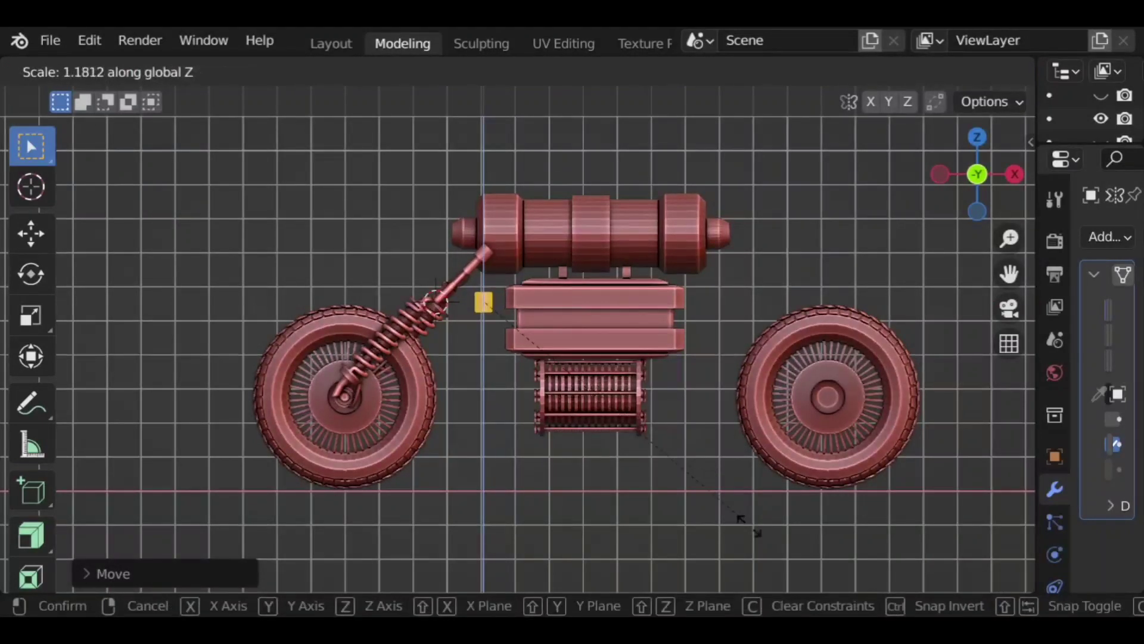
{"action": "left_click", "coordinate": [781, 566]}
Step: Extrude the cylinder's top face about 0.18 m upward and tilt it rearward about the Y axis
{"action": "middle_click_drag", "start_coordinate": [582, 443], "coordinate": [417, 238]}
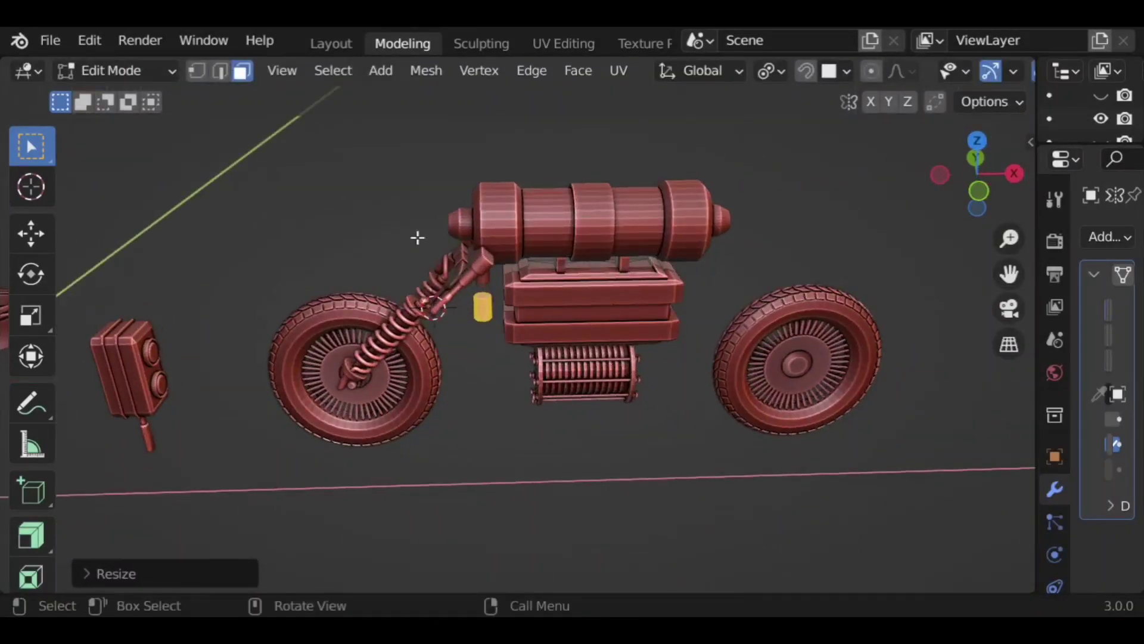
{"action": "left_click", "coordinate": [507, 371]}
{"action": "scroll", "coordinate": [531, 381], "scroll_direction": "up", "scroll_amount": 3}
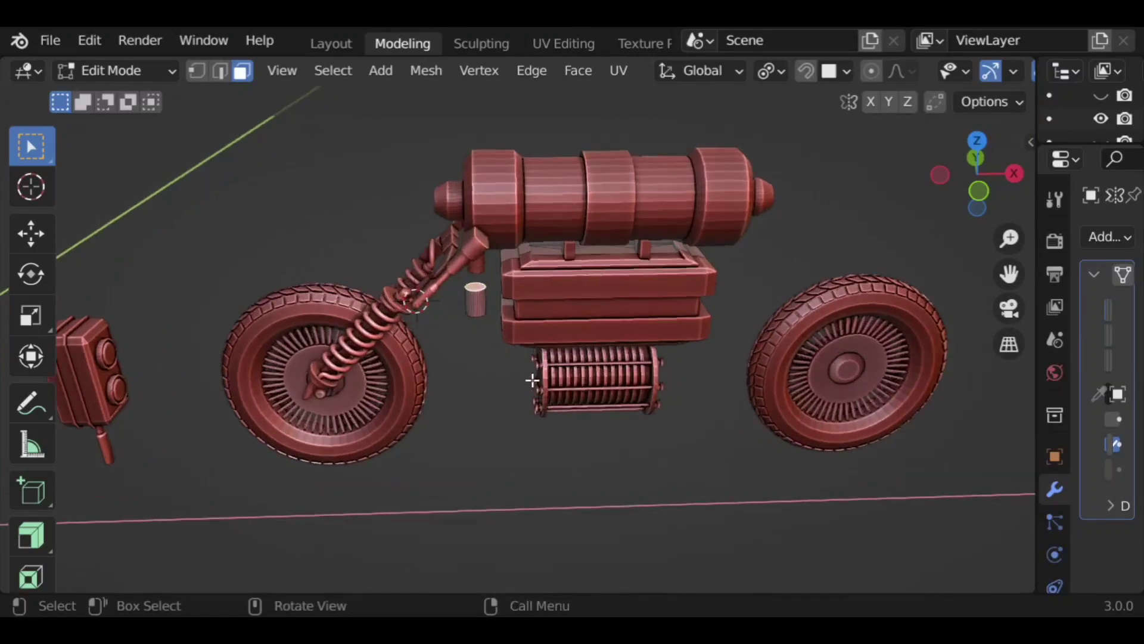
{"action": "middle_click_drag", "start_coordinate": [526, 358], "coordinate": [534, 314]}
{"action": "key", "text": "e"}
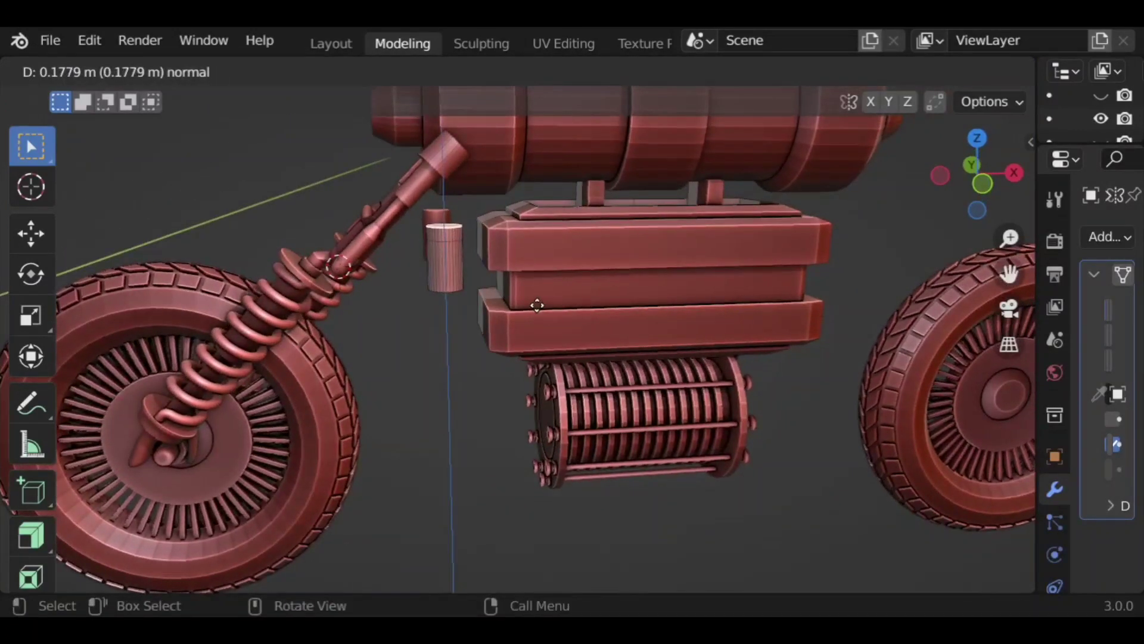
{"action": "left_click", "coordinate": [536, 306]}
{"action": "key", "text": "r"}
{"action": "key", "text": "y"}
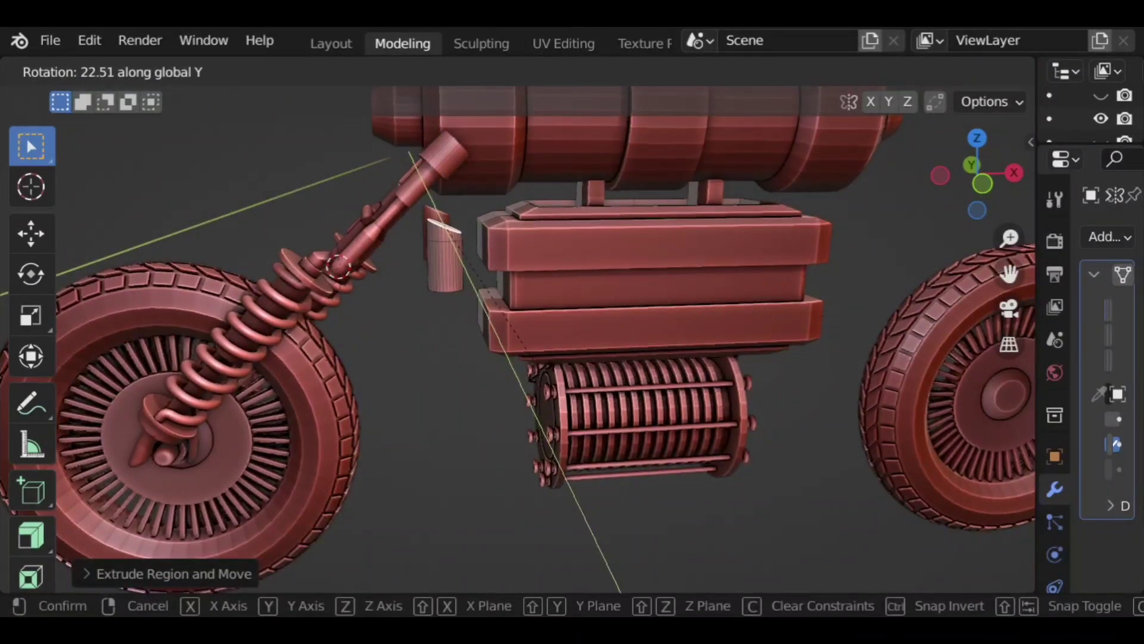
{"action": "left_click", "coordinate": [554, 359]}
Step: Extrude the tilted pipe end a short distance and rotate its face further about Y to form the bend
{"action": "key", "text": "e"}
{"action": "left_click", "coordinate": [555, 358]}
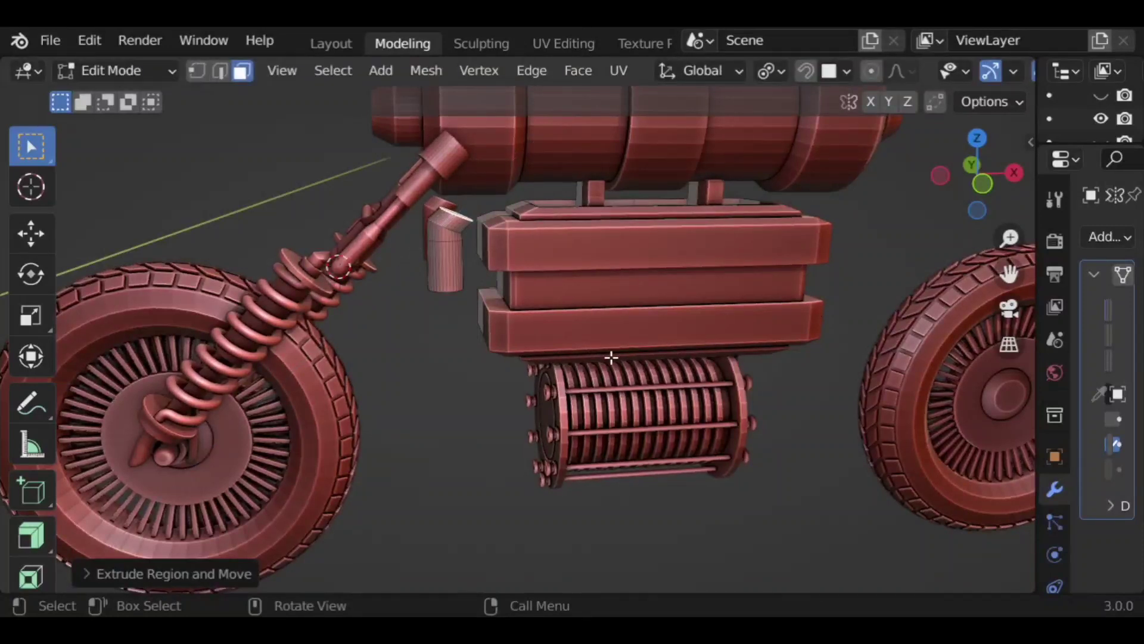
{"action": "key", "text": "r"}
{"action": "key", "text": "y"}
{"action": "left_click", "coordinate": [569, 382]}
{"action": "key", "text": "r"}
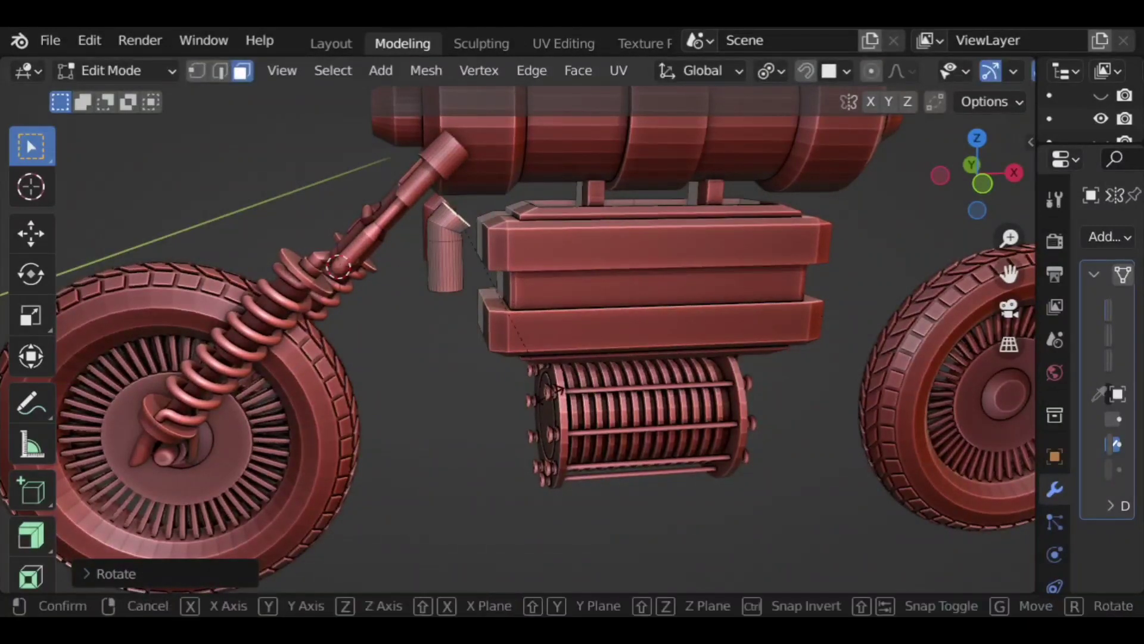
{"action": "key", "text": "y"}
{"action": "left_click", "coordinate": [525, 417]}
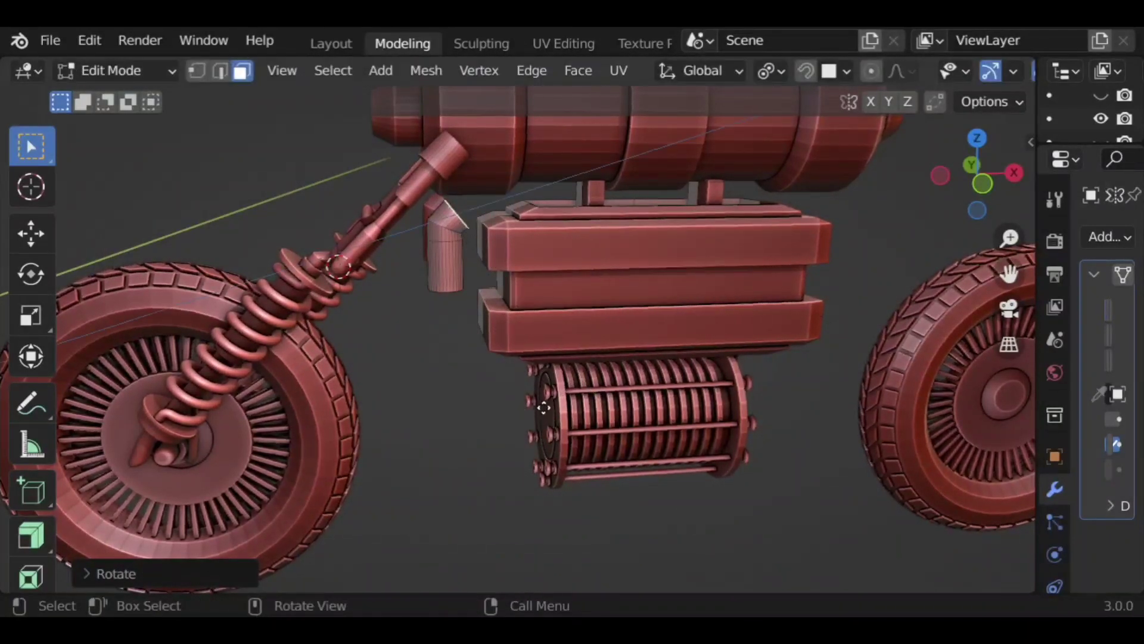
Step: Extrude the bent pipe end again and rotate its face about Y until it points straight rearward
{"action": "key", "text": "e"}
{"action": "left_click", "coordinate": [604, 404]}
{"action": "key", "text": "r"}
{"action": "key", "text": "y"}
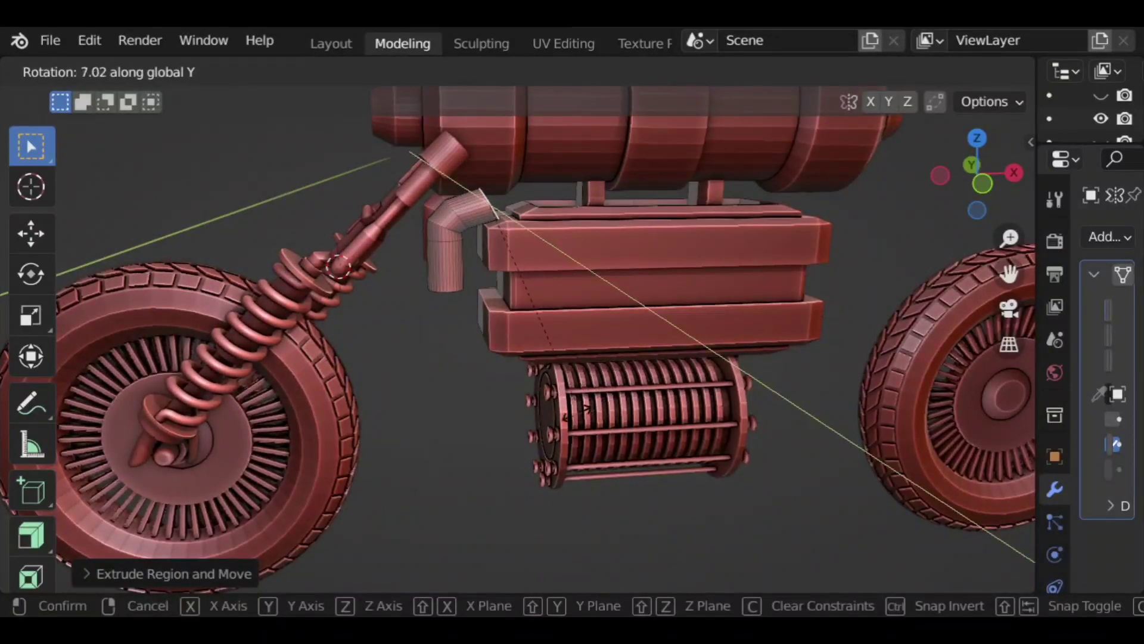
{"action": "left_click", "coordinate": [460, 402]}
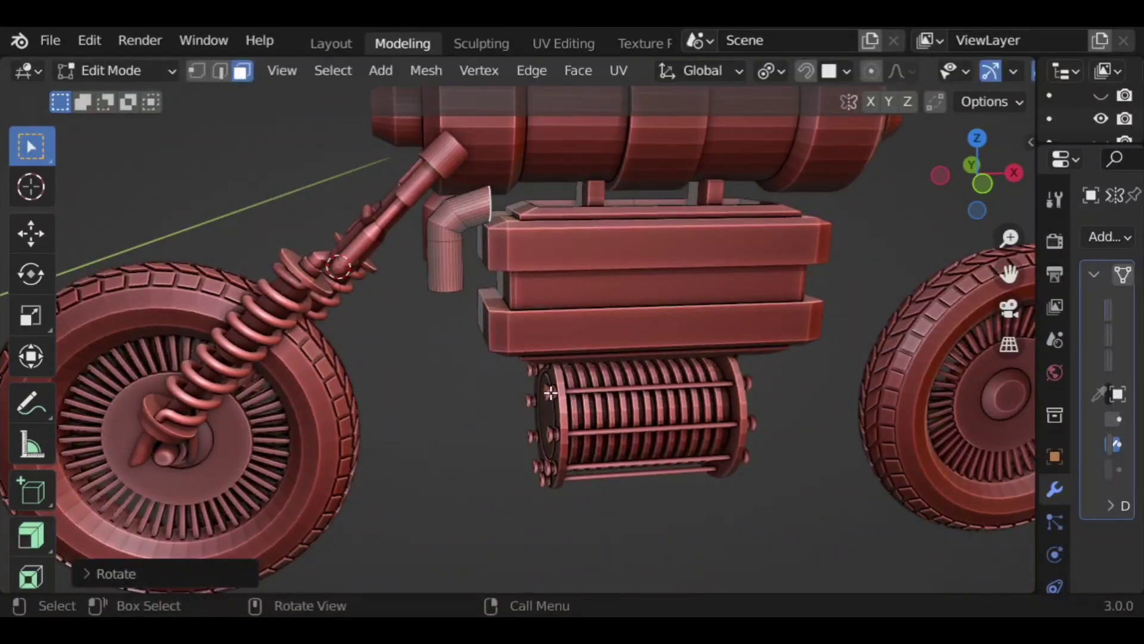
Step: Extrude the pipe end straight rearward past the back of the block body as a long exhaust pipe
{"action": "middle_click_drag", "start_coordinate": [509, 366], "coordinate": [401, 339], "text": "shift"}
{"action": "key", "text": "e"}
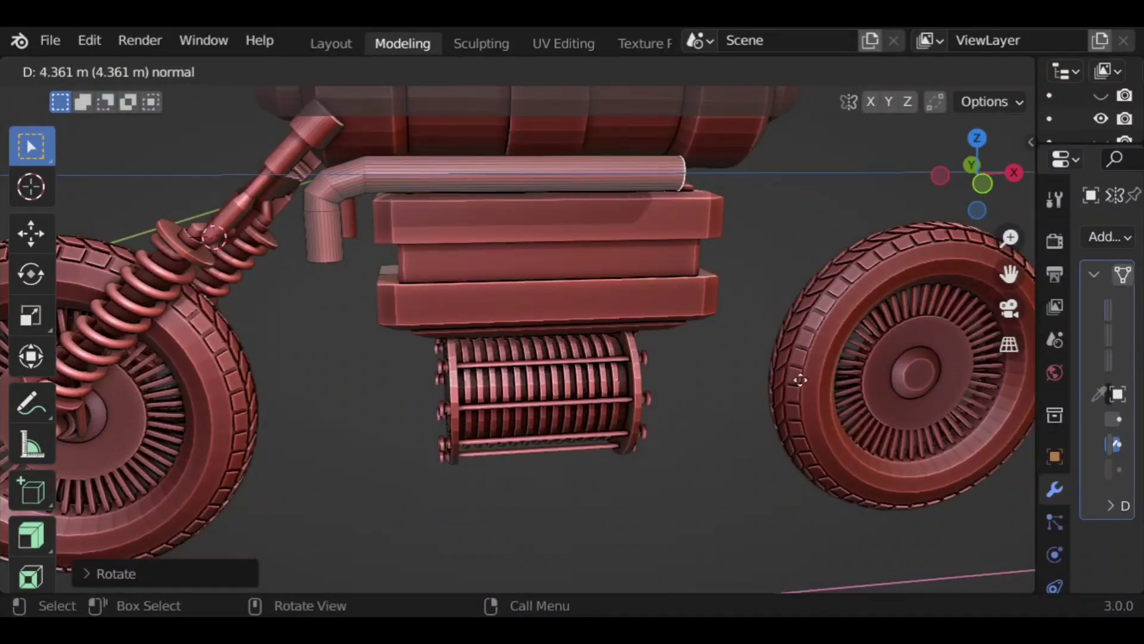
{"action": "left_click", "coordinate": [927, 372]}
Step: Extrude the pipe's rear end slightly, scale it up about 1.36 times, and extrude the wider section rearward
{"action": "middle_click_drag", "start_coordinate": [915, 350], "coordinate": [683, 326]}
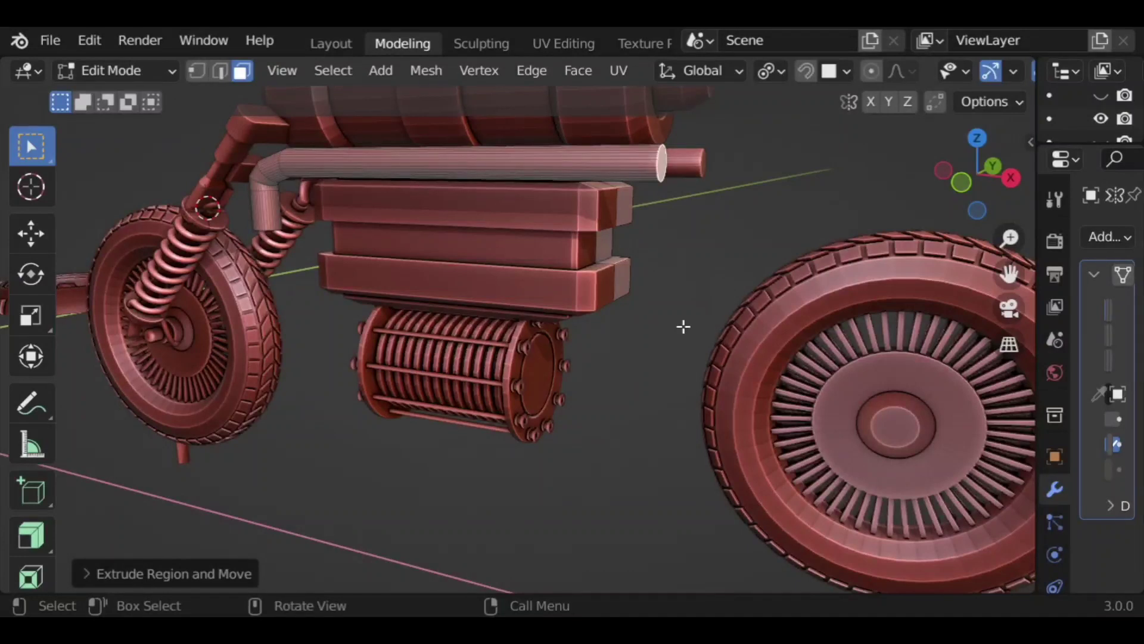
{"action": "key", "text": "e"}
{"action": "left_click", "coordinate": [699, 327]}
{"action": "key", "text": "s"}
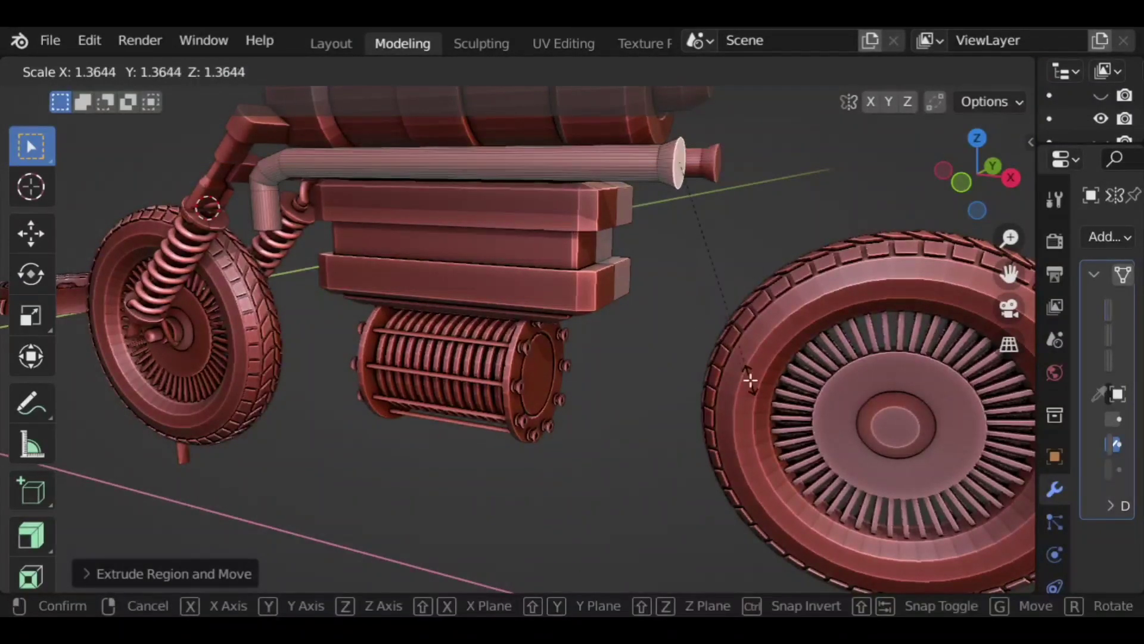
{"action": "left_click", "coordinate": [749, 380]}
{"action": "key", "text": "e"}
{"action": "left_click", "coordinate": [806, 388]}
Step: Extrude and enlarge the exhaust end once more, extrude it into a long muffler, and leave mesh editing
{"action": "key", "text": "e"}
{"action": "left_click", "coordinate": [833, 394]}
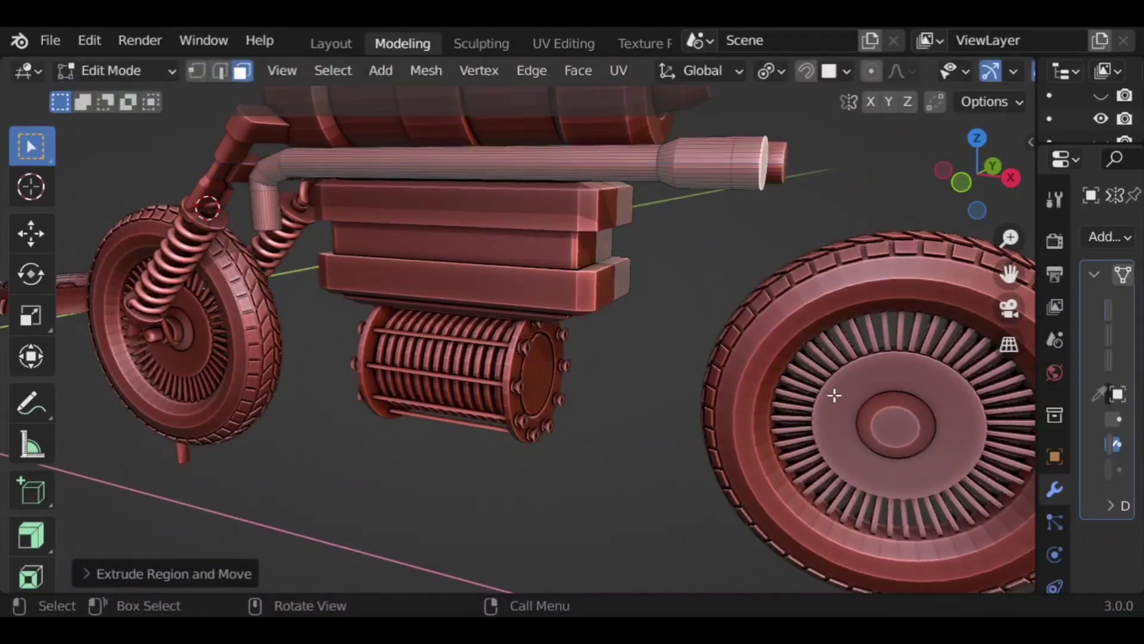
{"action": "key", "text": "s"}
{"action": "left_click", "coordinate": [862, 475]}
{"action": "key", "text": "e"}
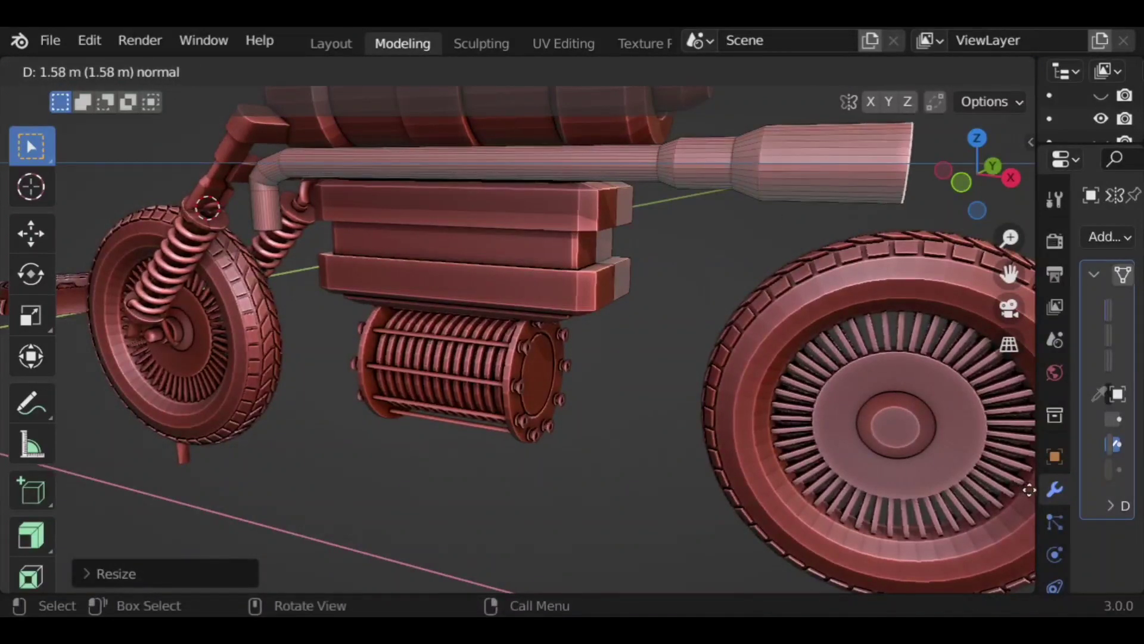
{"action": "left_click", "coordinate": [475, 392]}
{"action": "scroll", "coordinate": [475, 392], "scroll_direction": "down", "scroll_amount": 6}
{"action": "middle_click_drag", "start_coordinate": [475, 392], "coordinate": [512, 410]}
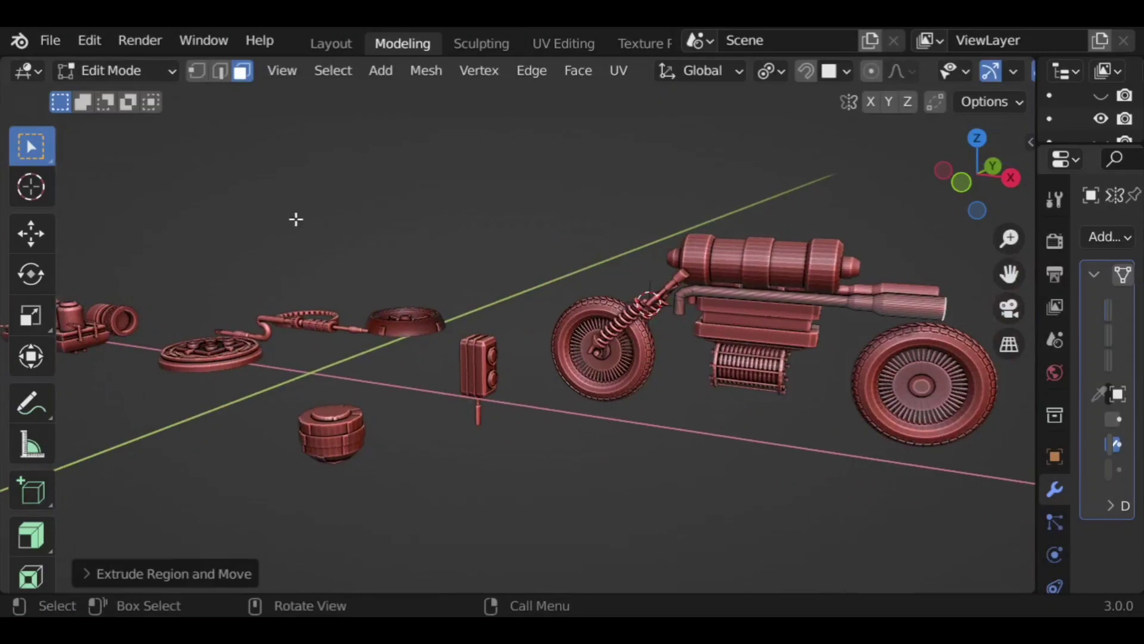
{"action": "key", "text": "Tab"}
Step: Select the grooved cylindrical part from the spare pieces and move it along X beside the rear wheel
{"action": "left_click", "coordinate": [128, 312]}
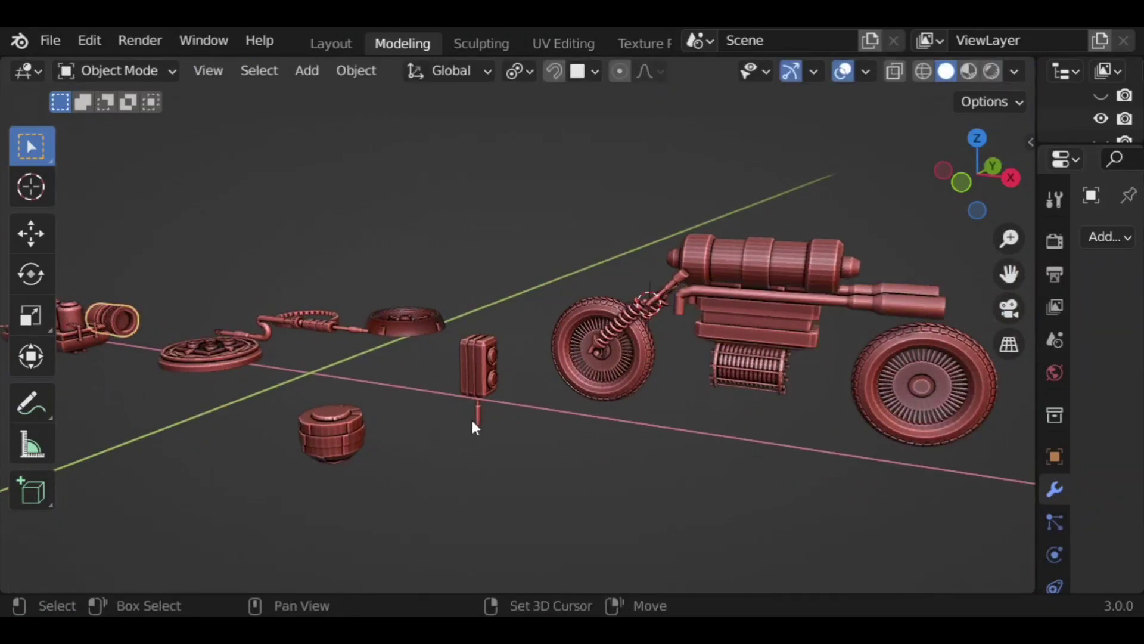
{"action": "key", "text": "g"}
{"action": "key", "text": "x"}
{"action": "left_click", "coordinate": [1023, 452]}
{"action": "middle_click_drag", "start_coordinate": [1022, 452], "coordinate": [614, 401]}
{"action": "key", "text": "g"}
{"action": "key", "text": "x"}
{"action": "left_click", "coordinate": [835, 429]}
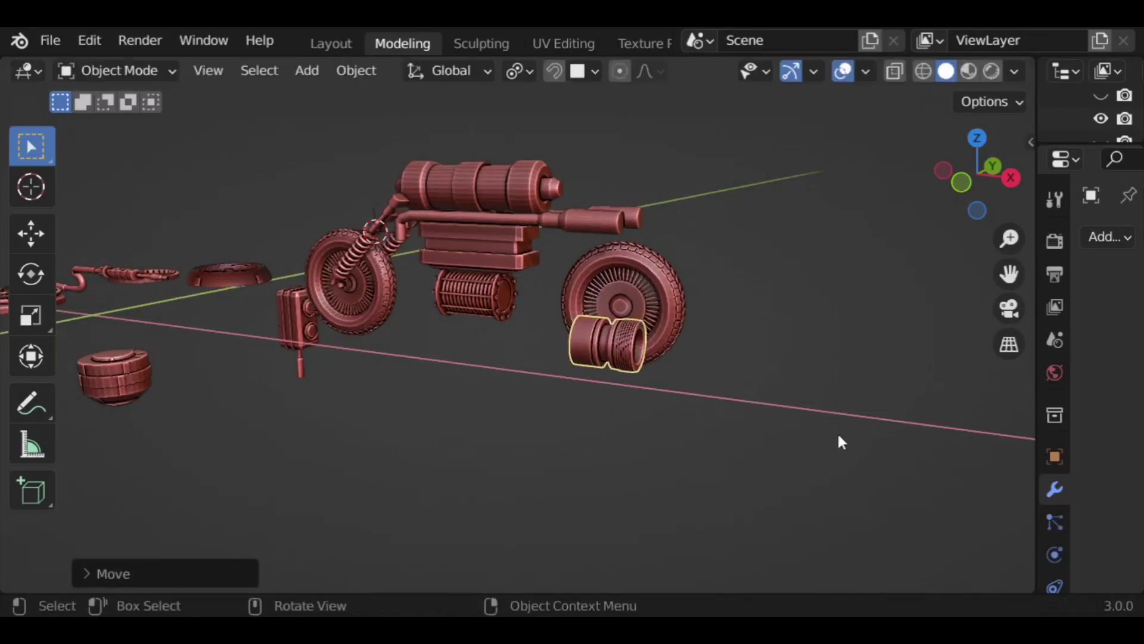
Step: Scale down the grooved cylindrical part and raise it along Z to the height of the exhaust mufflers
{"action": "key", "text": "s"}
{"action": "left_click", "coordinate": [713, 407]}
{"action": "middle_click_drag", "start_coordinate": [713, 407], "coordinate": [520, 332]}
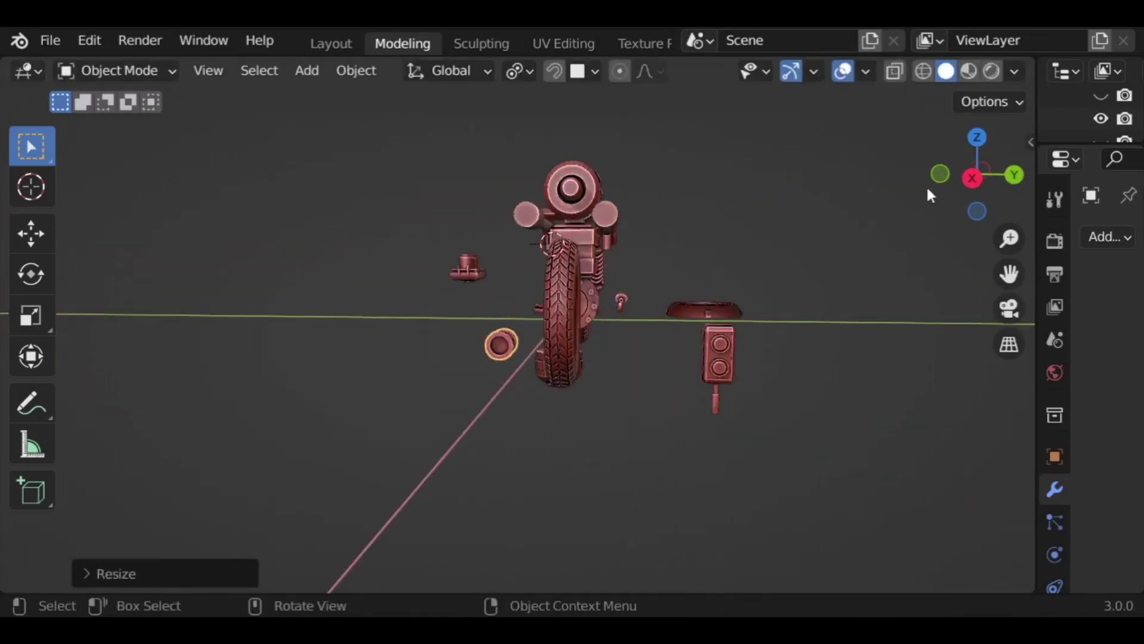
{"action": "left_click", "coordinate": [974, 177]}
{"action": "key", "text": "g"}
{"action": "key", "text": "z"}
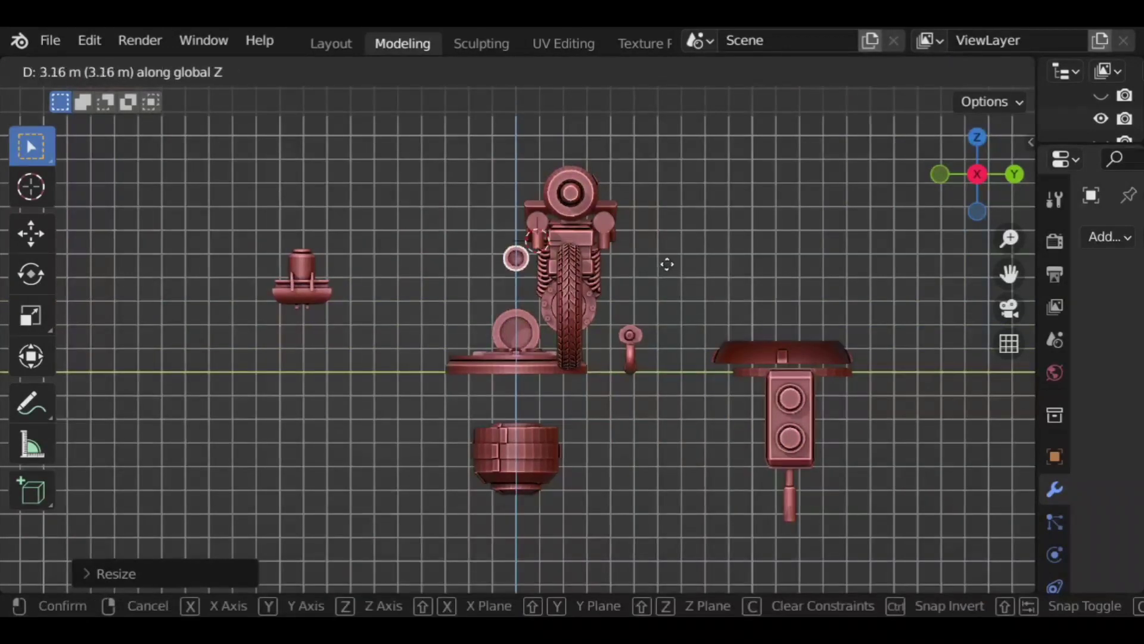
{"action": "left_click", "coordinate": [687, 246]}
{"action": "middle_click_drag", "start_coordinate": [687, 245], "coordinate": [817, 322]}
{"action": "scroll", "coordinate": [904, 246], "scroll_direction": "up", "scroll_amount": 3}
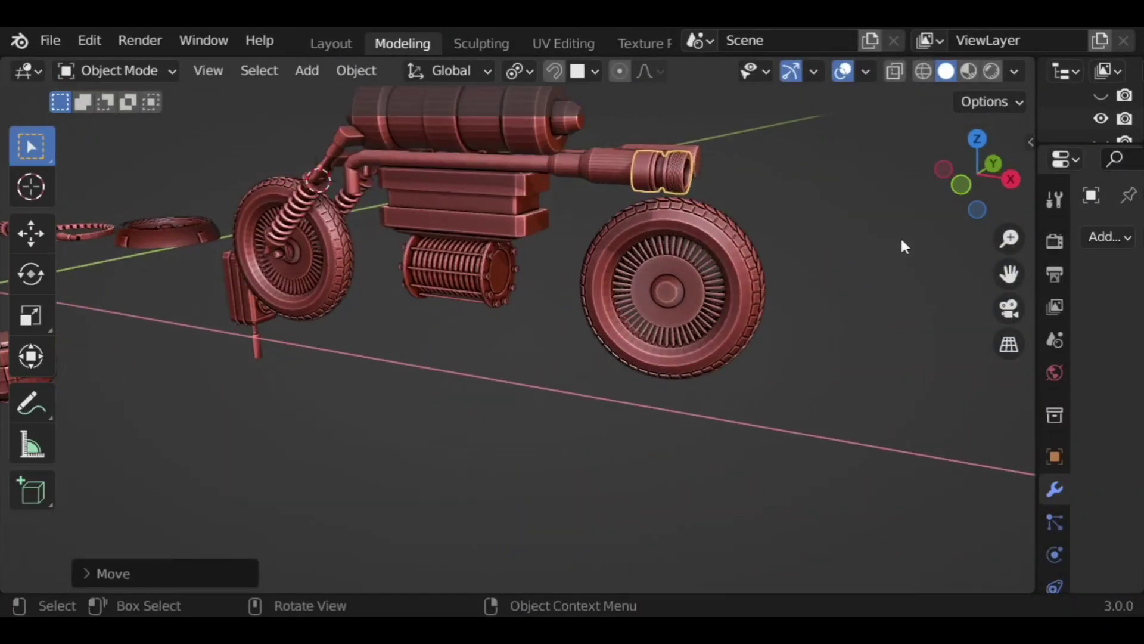
Step: Move the grooved cylindrical part about 0.94 m along Y to align it with the nearer exhaust pipe
{"action": "left_click", "coordinate": [1011, 178]}
{"action": "key", "text": "g"}
{"action": "key", "text": "y"}
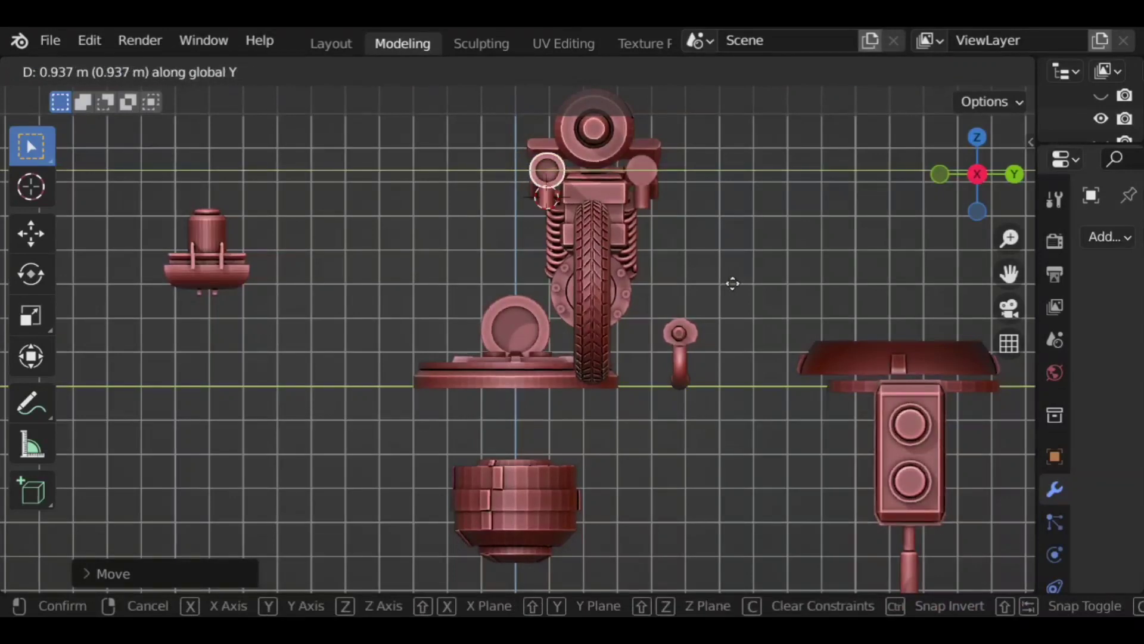
{"action": "left_click", "coordinate": [733, 284]}
{"action": "left_click", "coordinate": [977, 174]}
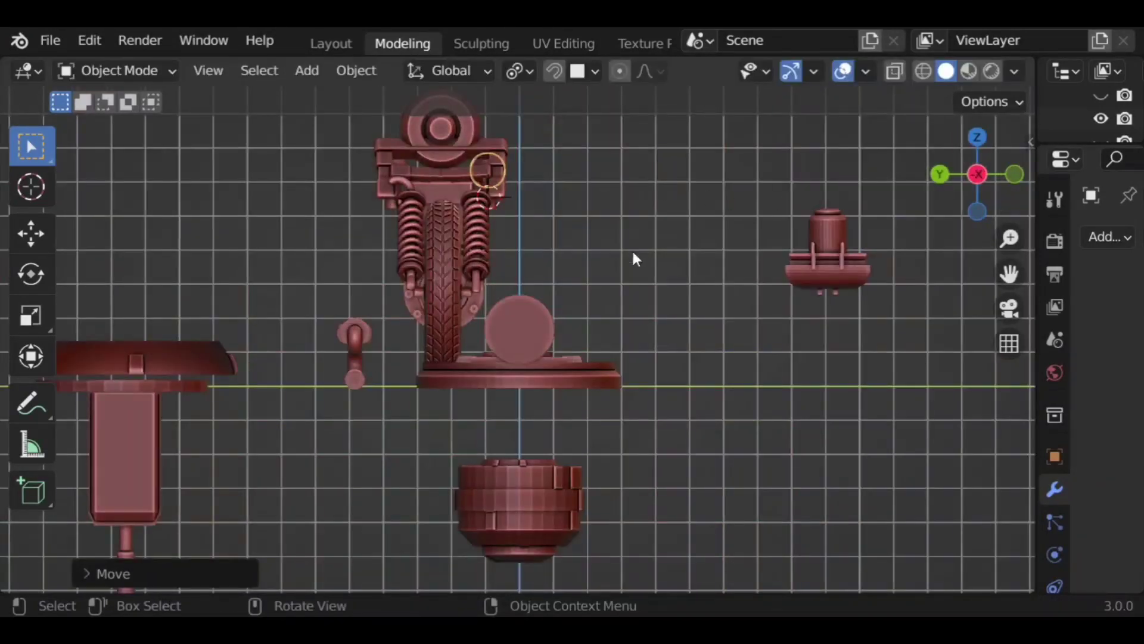
{"action": "middle_click_drag", "start_coordinate": [634, 256], "coordinate": [715, 244]}
{"action": "left_click", "coordinate": [977, 146]}
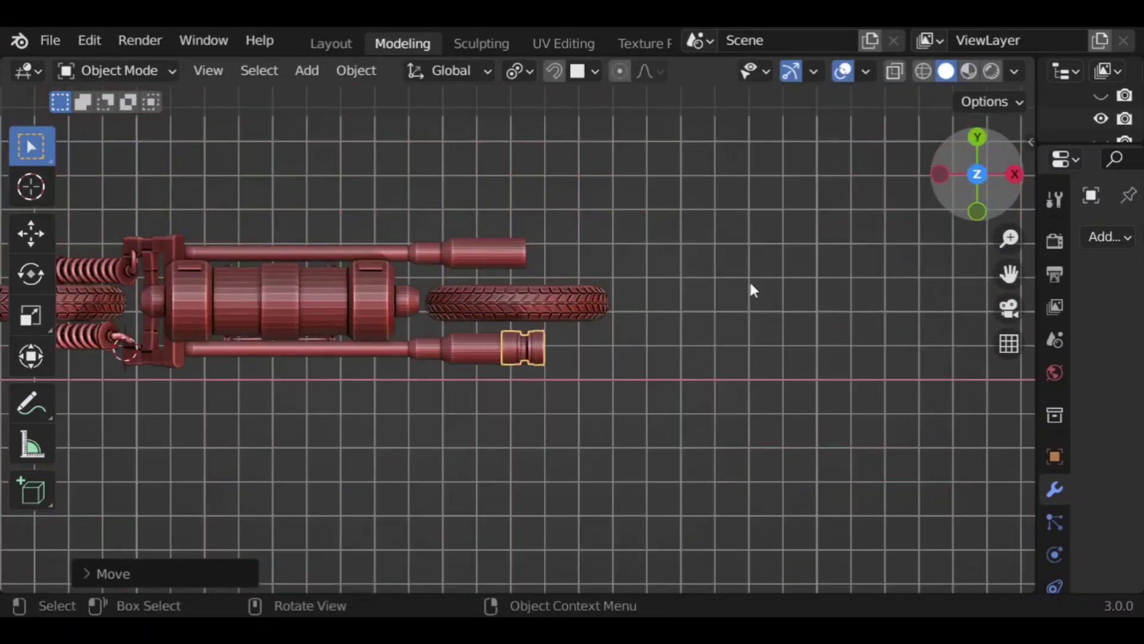
Step: Nudge the grooved part about -0.03 m along Y and slide it rearward along X to the muffler's end
{"action": "scroll", "coordinate": [636, 395], "scroll_direction": "up", "scroll_amount": 8}
{"action": "key", "text": "g"}
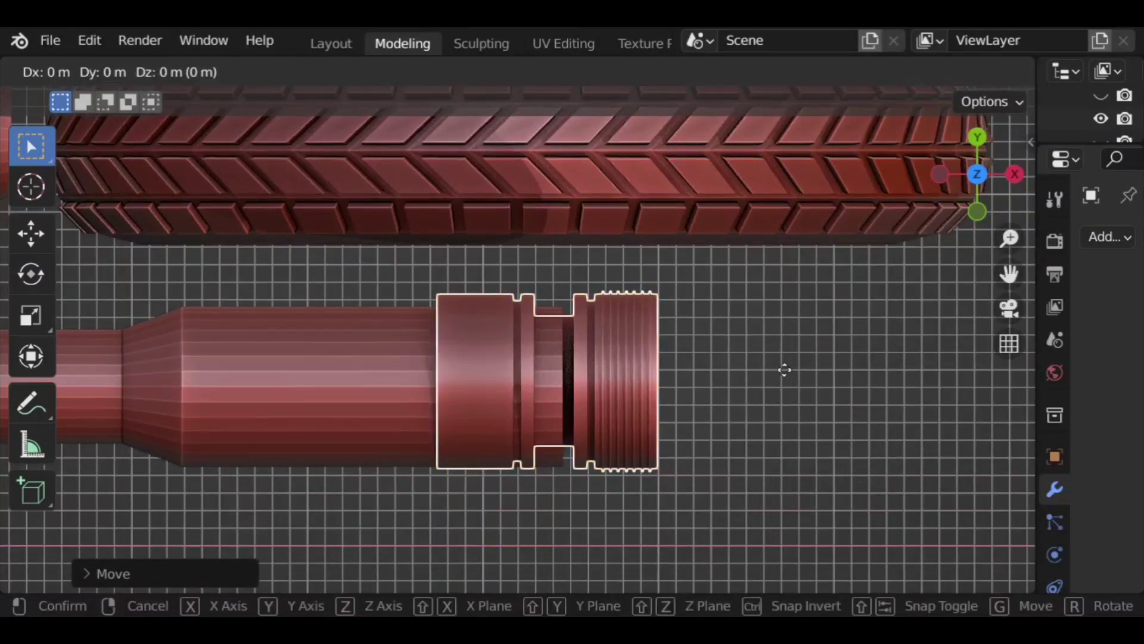
{"action": "key", "text": "x"}
{"action": "right_click", "coordinate": [784, 385]}
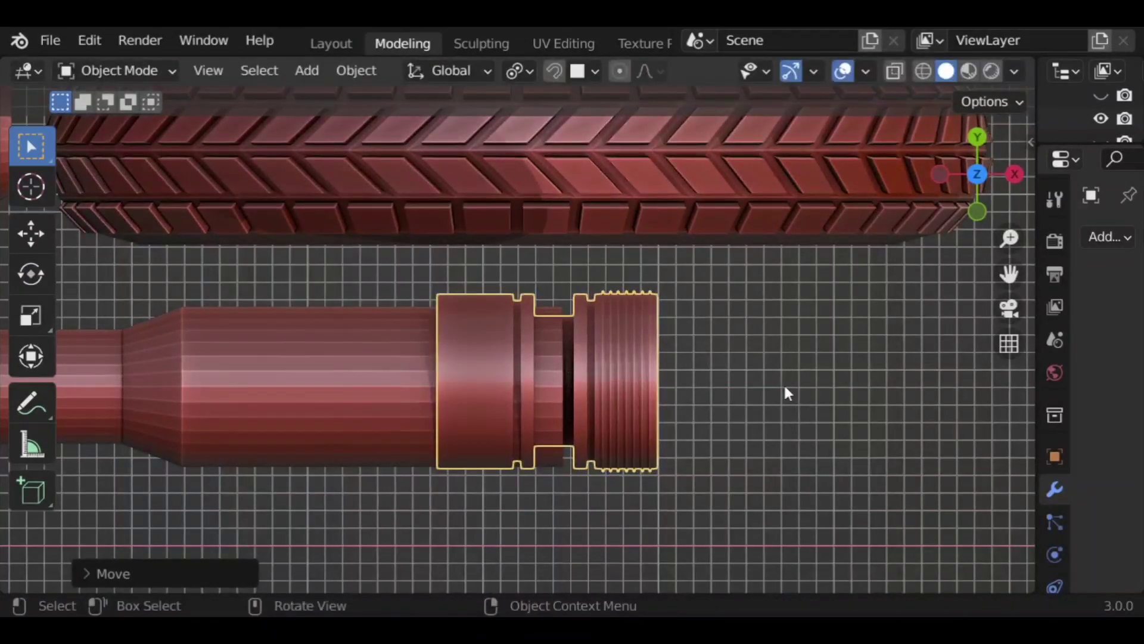
{"action": "key", "text": "g"}
{"action": "key", "text": "y"}
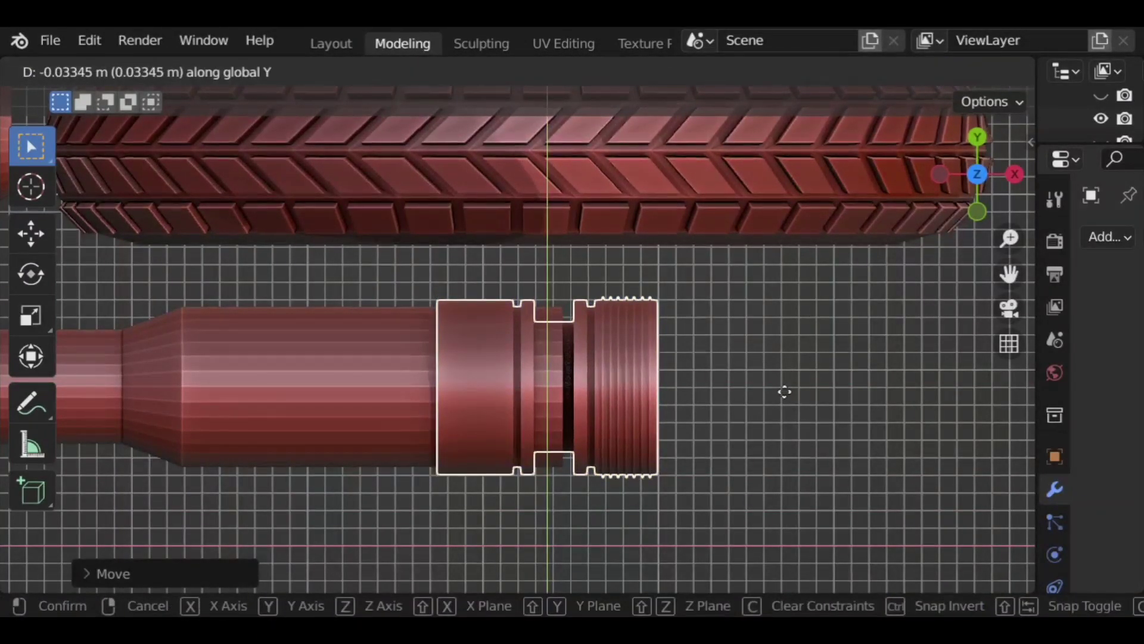
{"action": "right_click", "coordinate": [784, 391]}
{"action": "key", "text": "g"}
{"action": "key", "text": "x"}
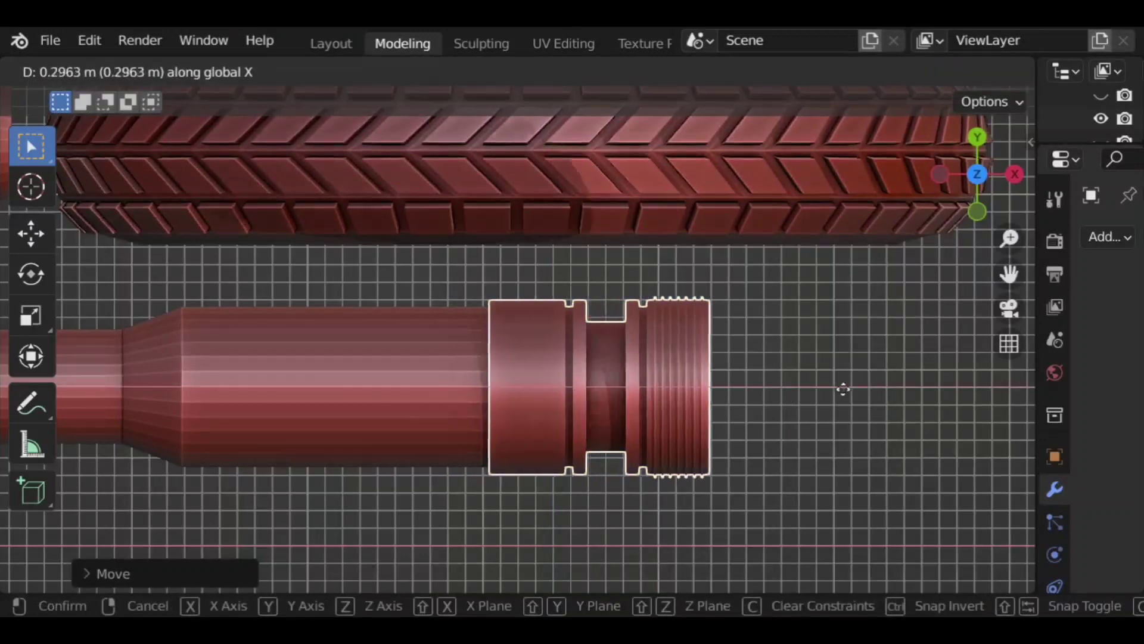
{"action": "left_click", "coordinate": [865, 391]}
Step: Duplicate the grooved end piece and move the copy about 2.8 m along Y onto the opposite muffler
{"action": "scroll", "coordinate": [862, 390], "scroll_direction": "down", "scroll_amount": 5}
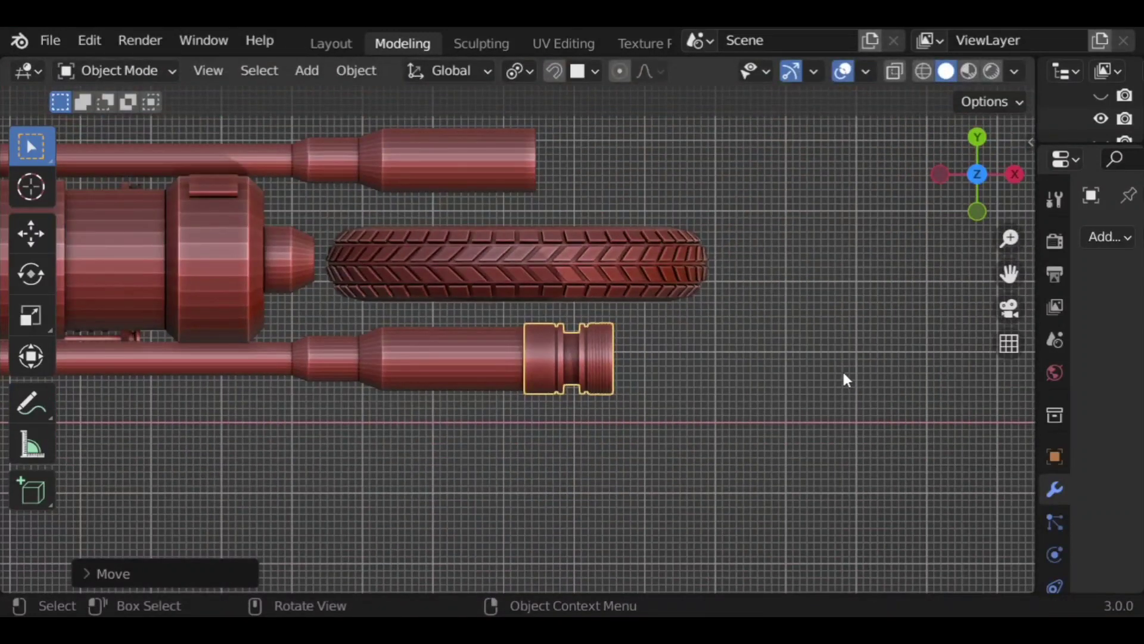
{"action": "key", "text": "g"}
{"action": "key", "text": "y"}
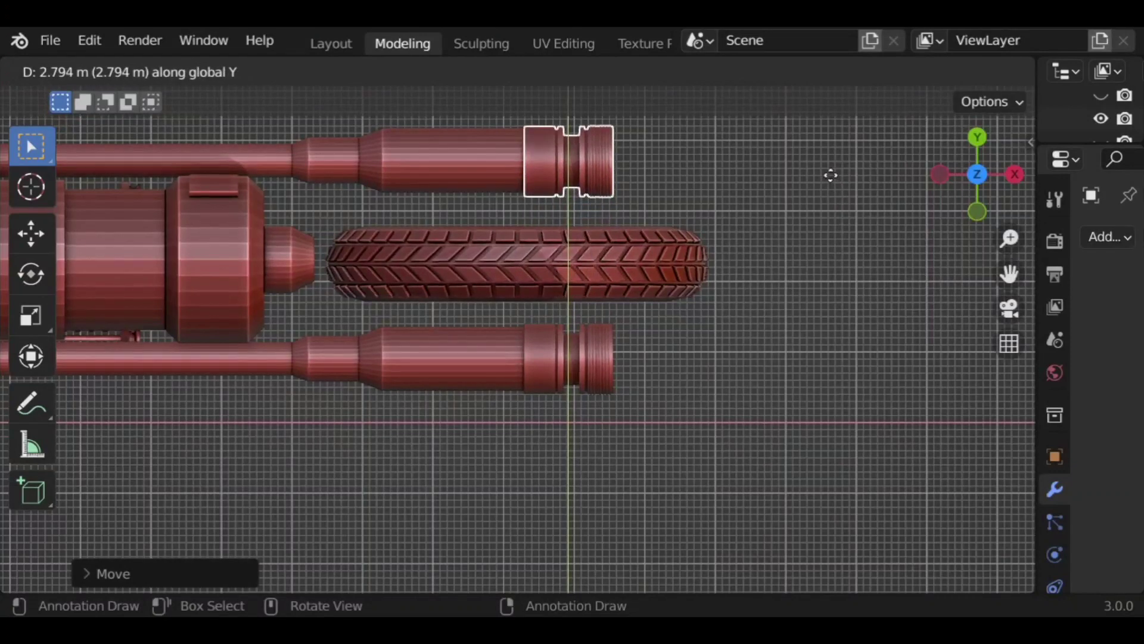
{"action": "left_click", "coordinate": [833, 183]}
{"action": "middle_click_drag", "start_coordinate": [833, 183], "coordinate": [404, 304]}
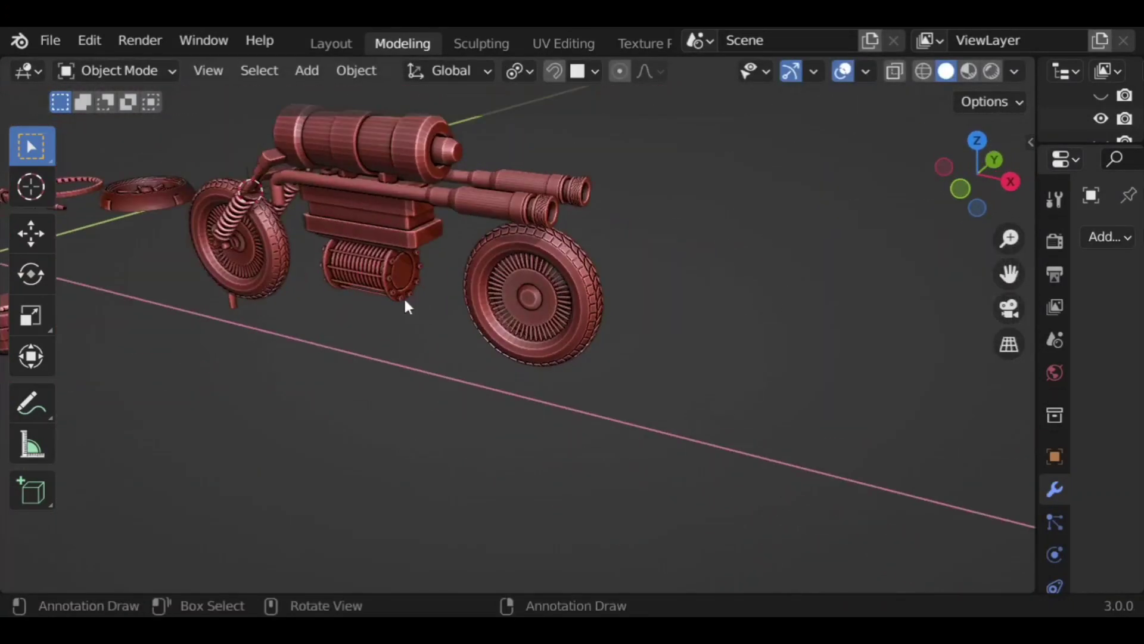
Step: Enter mesh editing on the exhaust pipe and extrude its open front end a short distance downward
{"action": "middle_click_drag", "start_coordinate": [481, 328], "coordinate": [566, 323]}
{"action": "scroll", "coordinate": [565, 324], "scroll_direction": "up", "scroll_amount": 3}
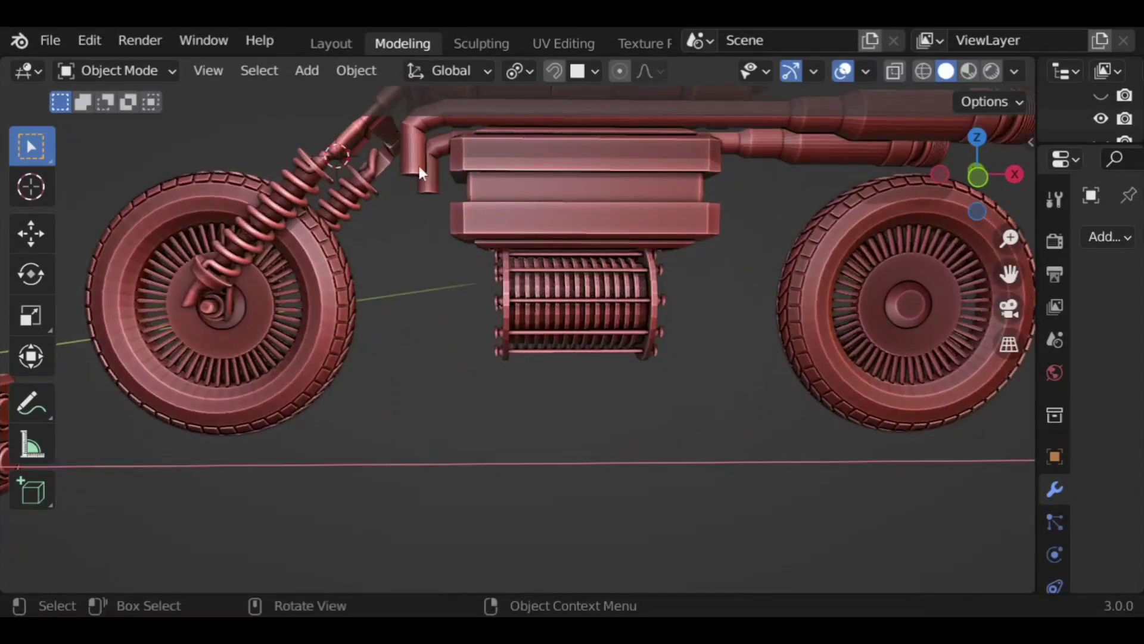
{"action": "left_click", "coordinate": [417, 163]}
{"action": "key", "text": "Tab"}
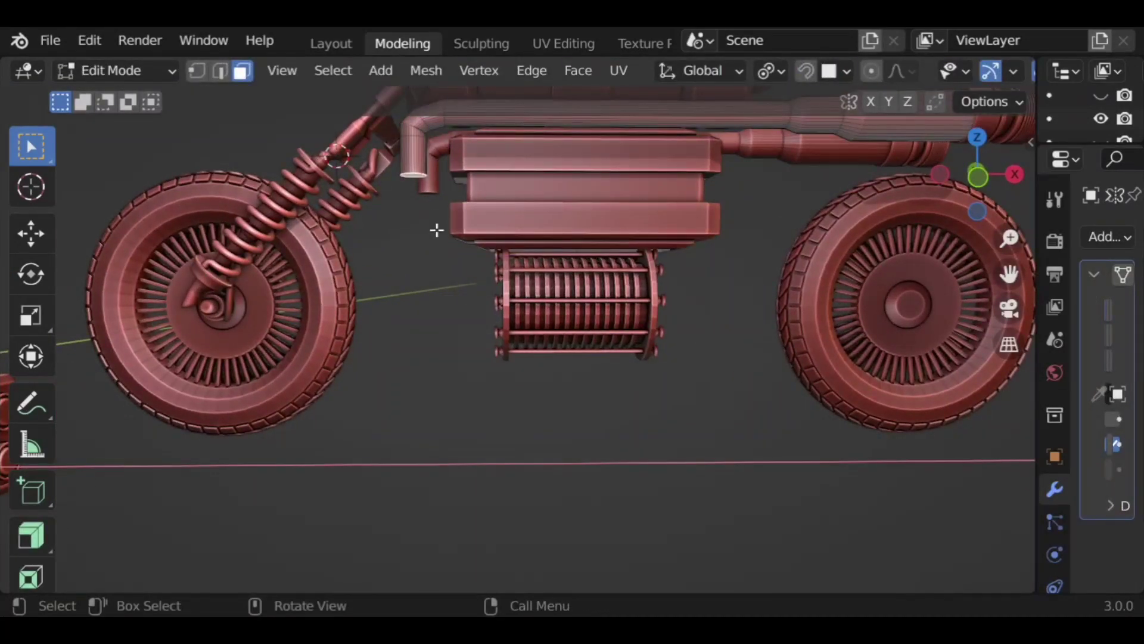
{"action": "key", "text": "e"}
{"action": "left_click", "coordinate": [435, 257]}
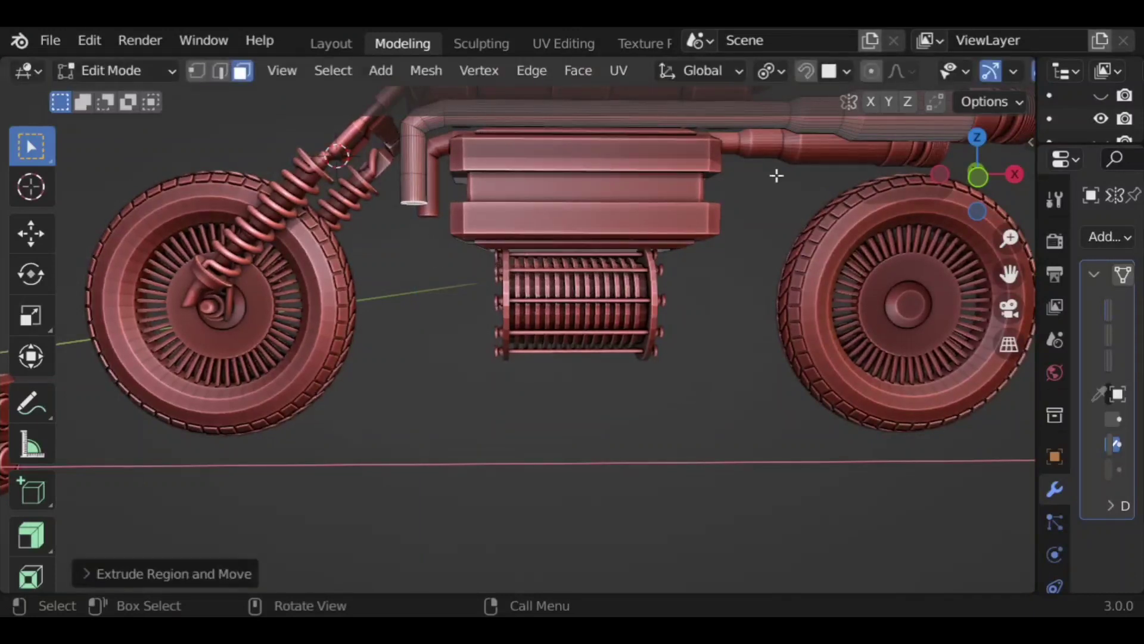
Step: Rotate the pipe's lower end face about Y toward the engine and extrude it about 0.43 m as an angled elbow
{"action": "left_click", "coordinate": [977, 176]}
{"action": "key", "text": "r"}
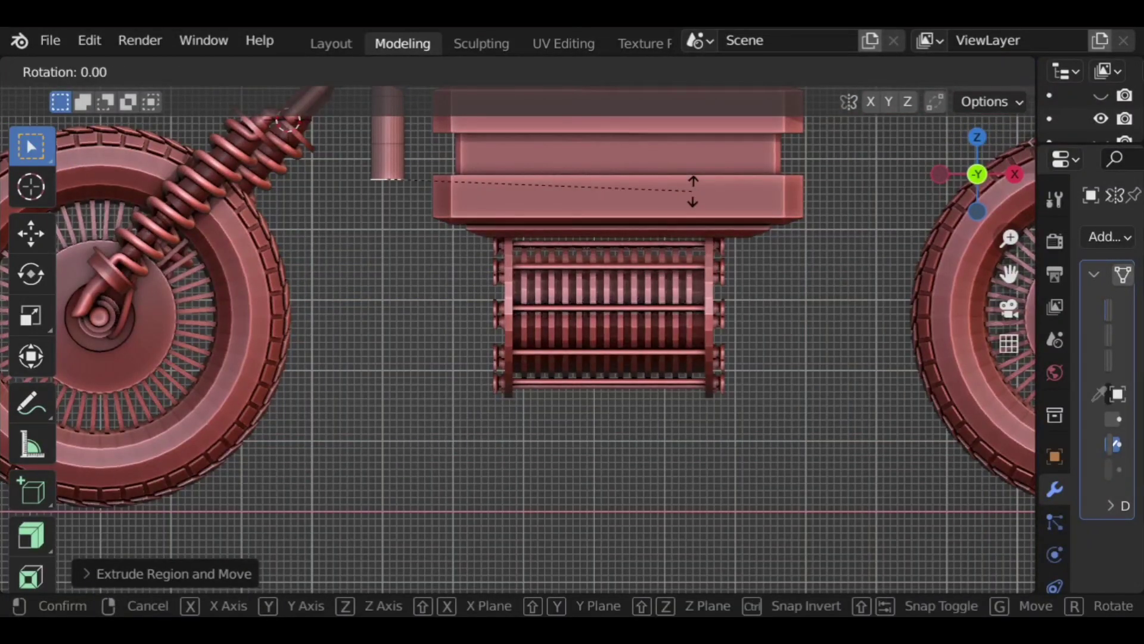
{"action": "key", "text": "y"}
{"action": "left_click", "coordinate": [695, 262]}
{"action": "key", "text": "e"}
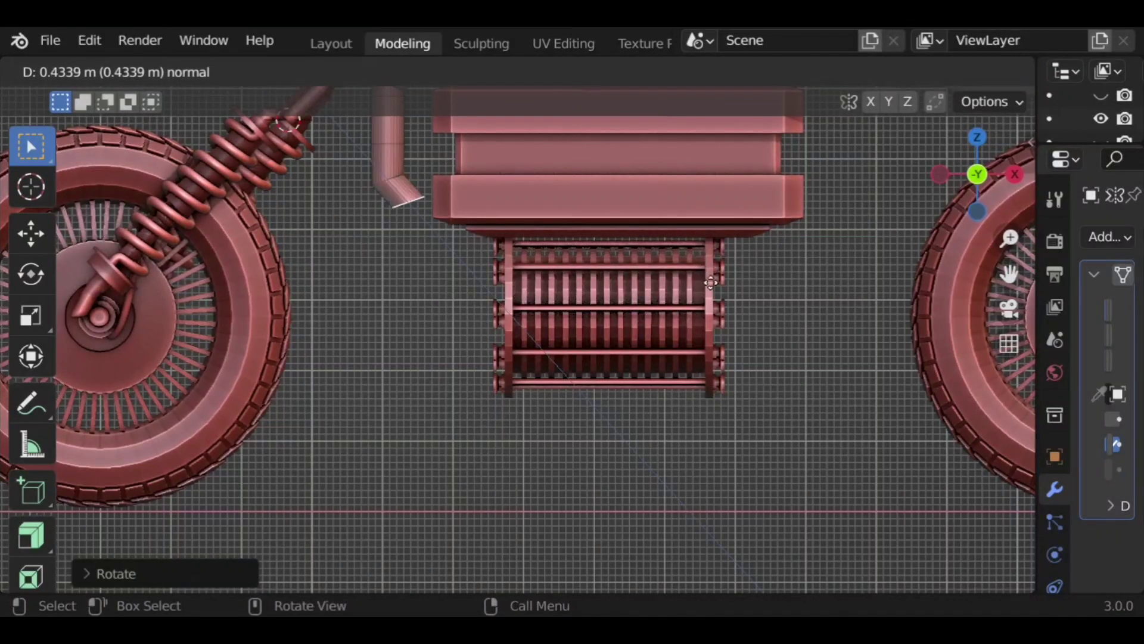
{"action": "left_click", "coordinate": [711, 282]}
{"action": "key", "text": "e"}
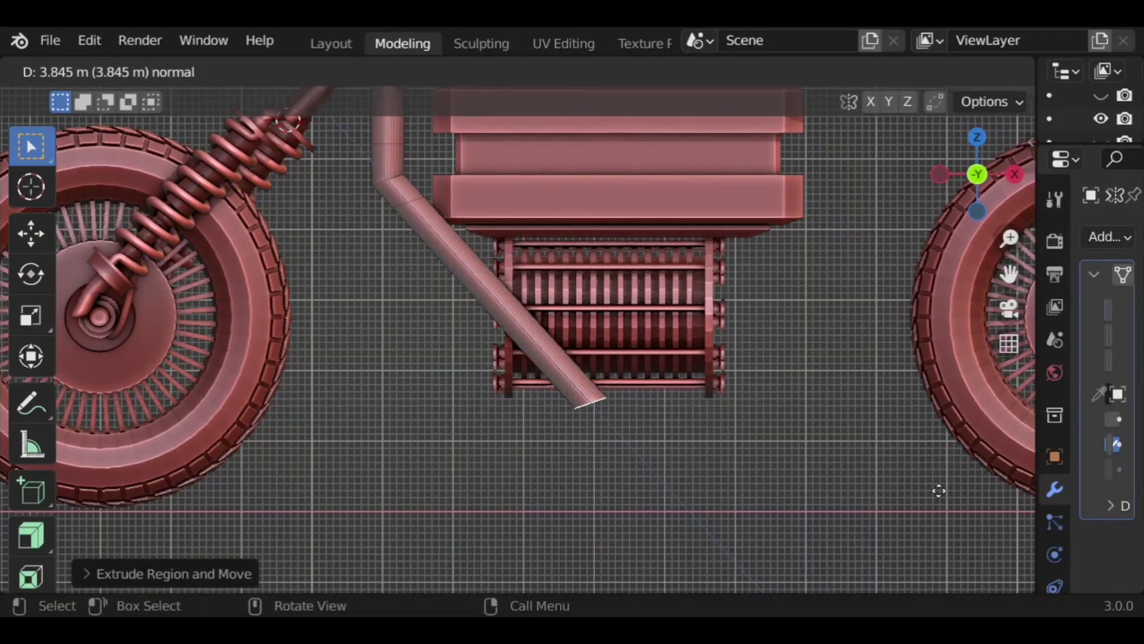
{"action": "left_click", "coordinate": [902, 472]}
{"action": "scroll", "coordinate": [707, 439], "scroll_direction": "down", "scroll_amount": 5}
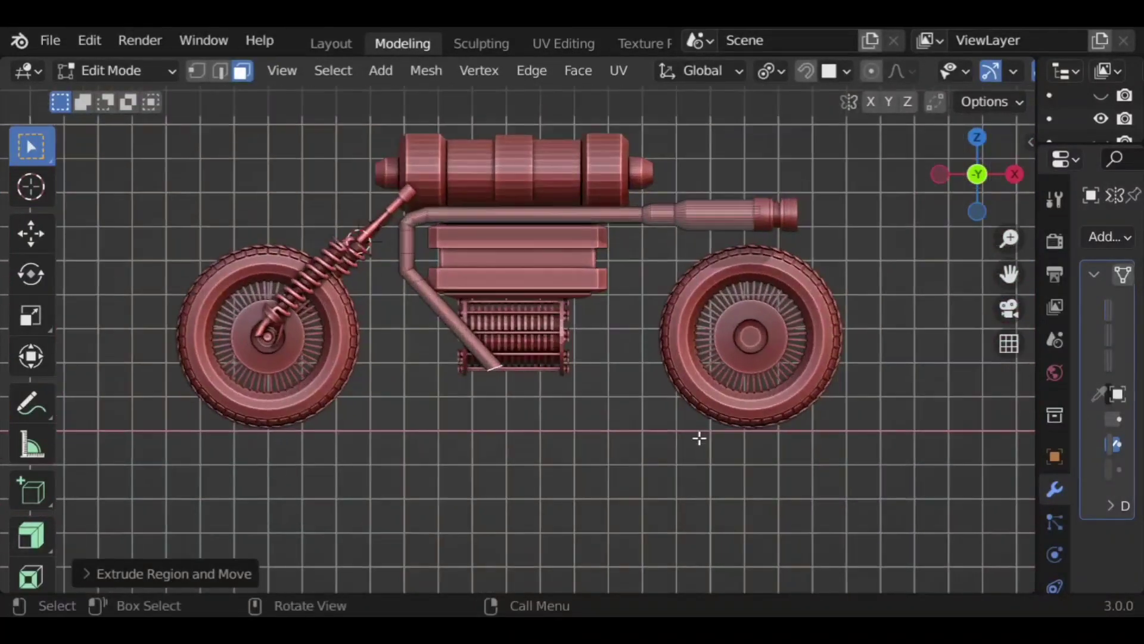
{"action": "scroll", "coordinate": [696, 432], "scroll_direction": "up", "scroll_amount": 5}
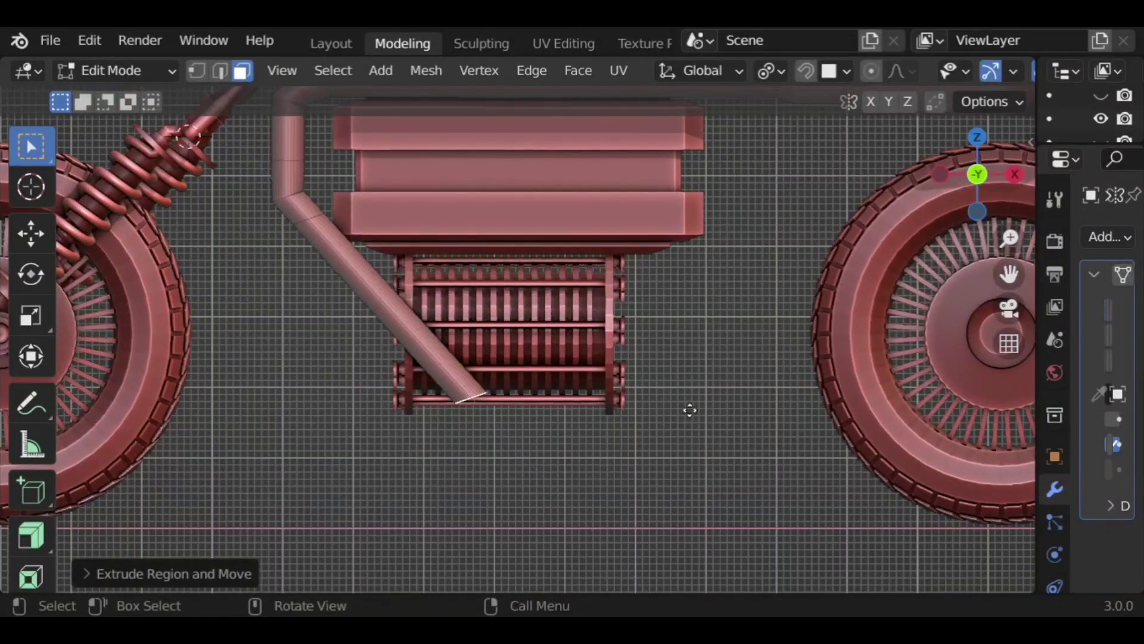
{"action": "left_click", "coordinate": [699, 419]}
{"action": "key", "text": "r"}
{"action": "key", "text": "y"}
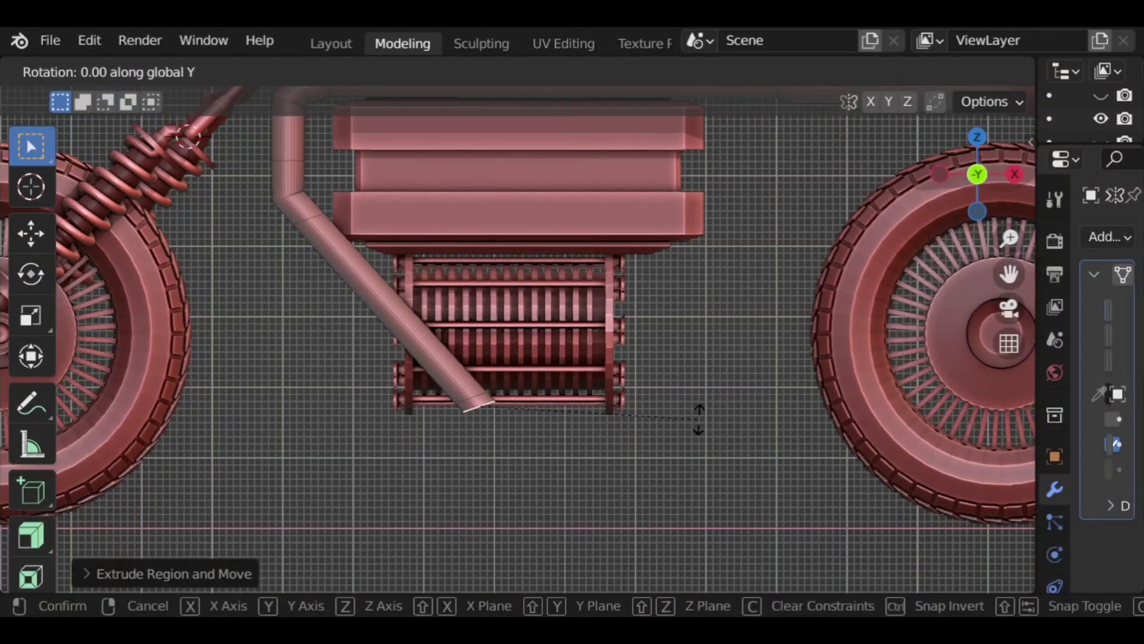
{"action": "left_click", "coordinate": [668, 395]}
{"action": "key", "text": "ctrl+z"}
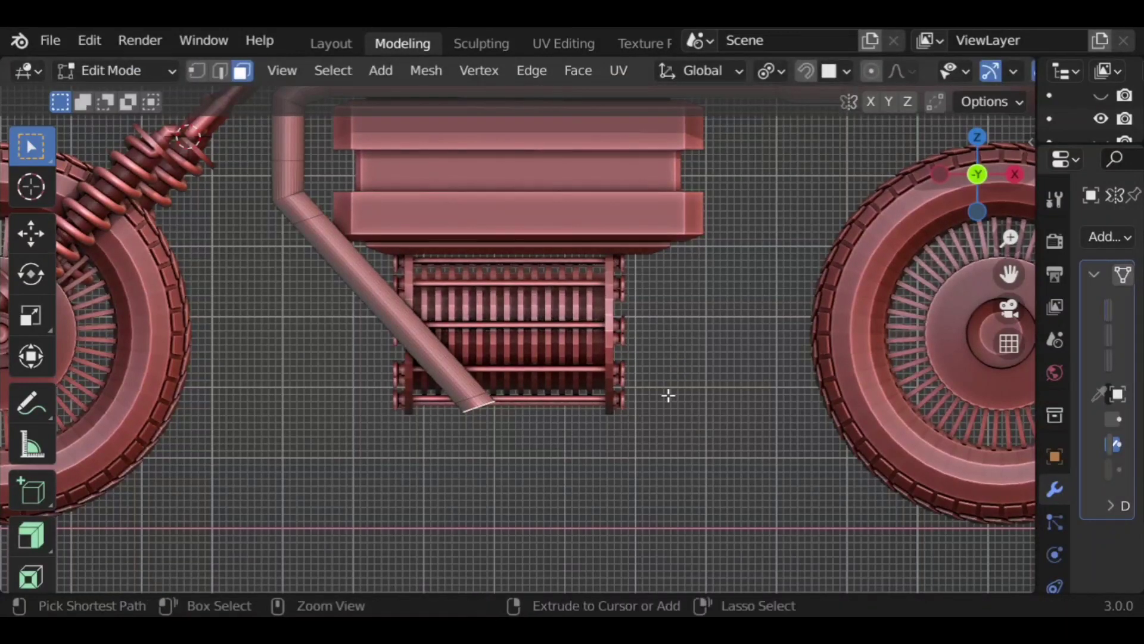
{"action": "key", "text": "ctrl+z"}
Step: Inset the elbow's end face and extrude it diagonally down to the finned engine cylinder as a narrower pipe
{"action": "scroll", "coordinate": [489, 353], "scroll_direction": "down", "scroll_amount": 2}
{"action": "middle_click_drag", "start_coordinate": [436, 284], "coordinate": [428, 246]}
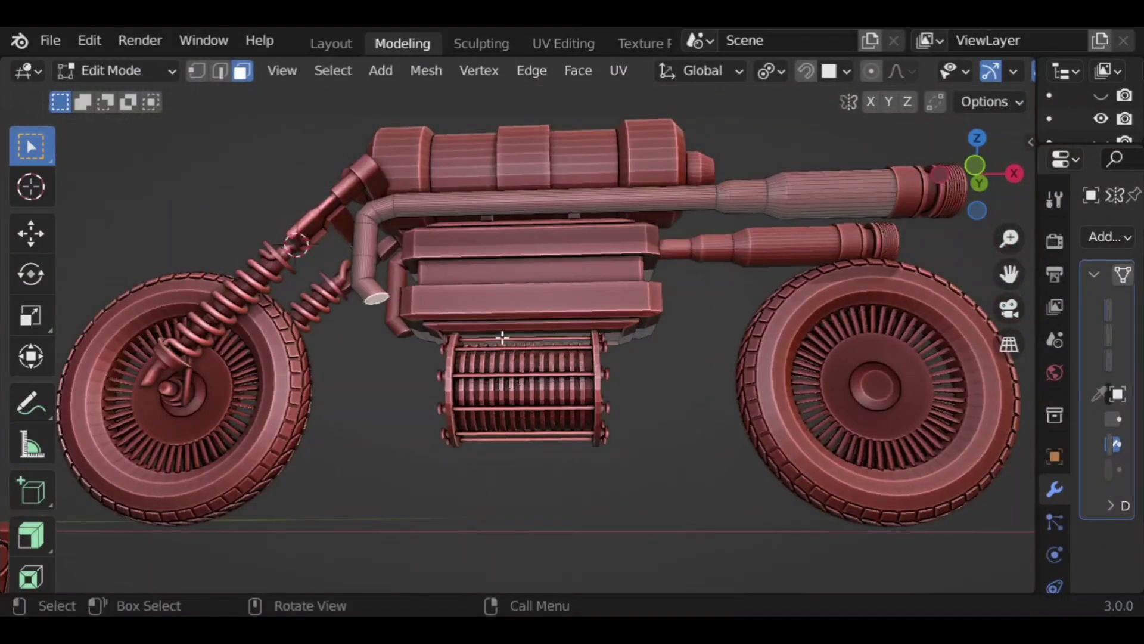
{"action": "key", "text": "i"}
{"action": "key", "text": "e"}
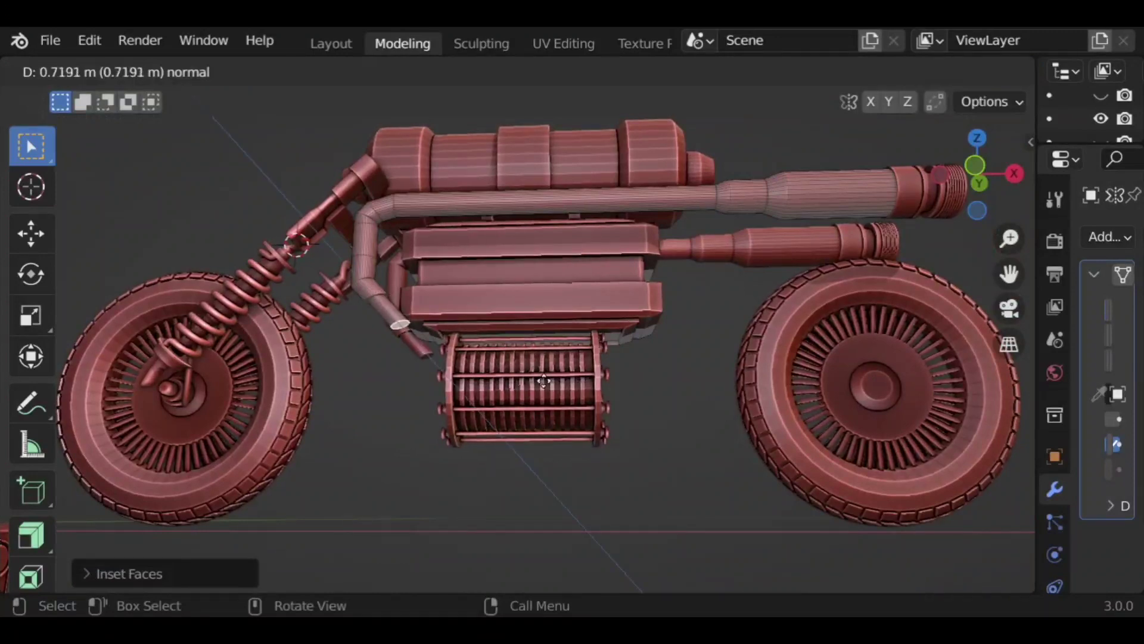
{"action": "left_click", "coordinate": [578, 422]}
{"action": "middle_click_drag", "start_coordinate": [572, 416], "coordinate": [526, 365]}
{"action": "scroll", "coordinate": [536, 362], "scroll_direction": "up", "scroll_amount": 3}
{"action": "scroll", "coordinate": [537, 339], "scroll_direction": "up", "scroll_amount": 2}
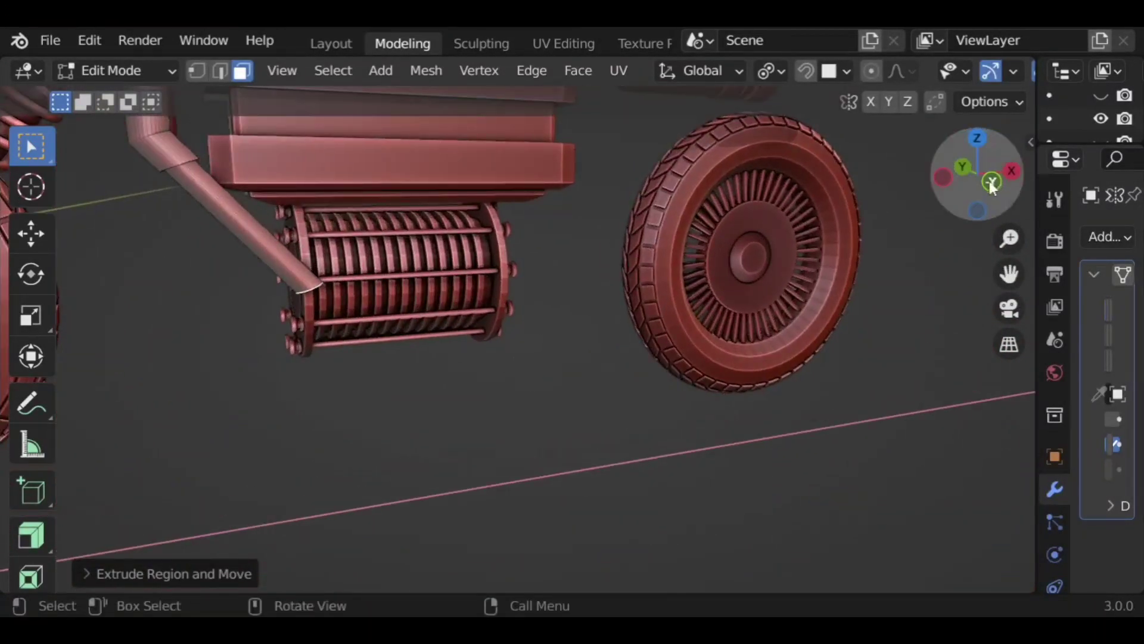
Step: In front view, extrude a short segment from the side pipe's open lower end and rotate its end face about Y
{"action": "left_click", "coordinate": [991, 183]}
{"action": "key", "text": "e"}
{"action": "left_click", "coordinate": [562, 337]}
{"action": "key", "text": "r"}
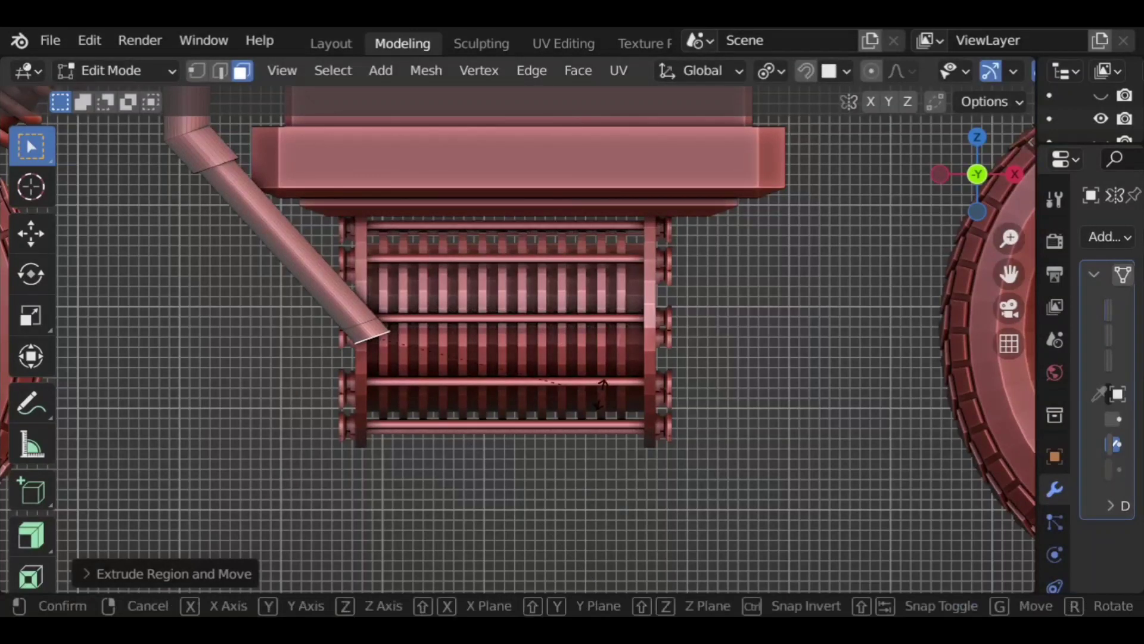
{"action": "key", "text": "y"}
{"action": "left_click", "coordinate": [588, 316]}
Step: Extend the pipe's lower bend with a second segment about 0.28 m long and rotate its end about Y
{"action": "key", "text": "e"}
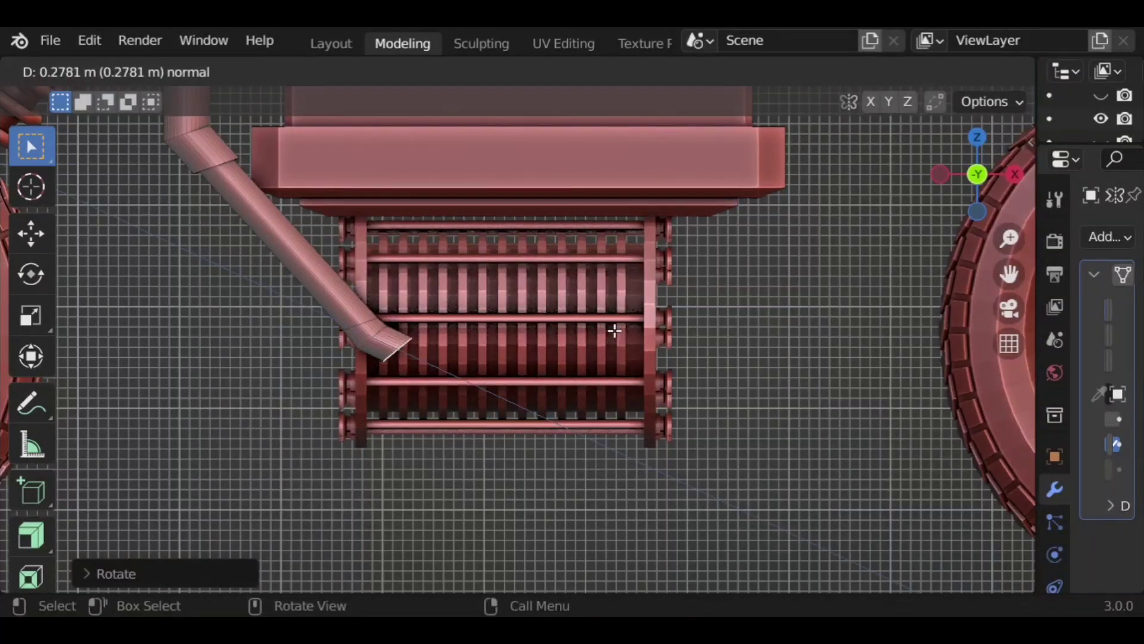
{"action": "left_click", "coordinate": [615, 330]}
{"action": "key", "text": "r"}
{"action": "key", "text": "y"}
{"action": "left_click", "coordinate": [584, 342]}
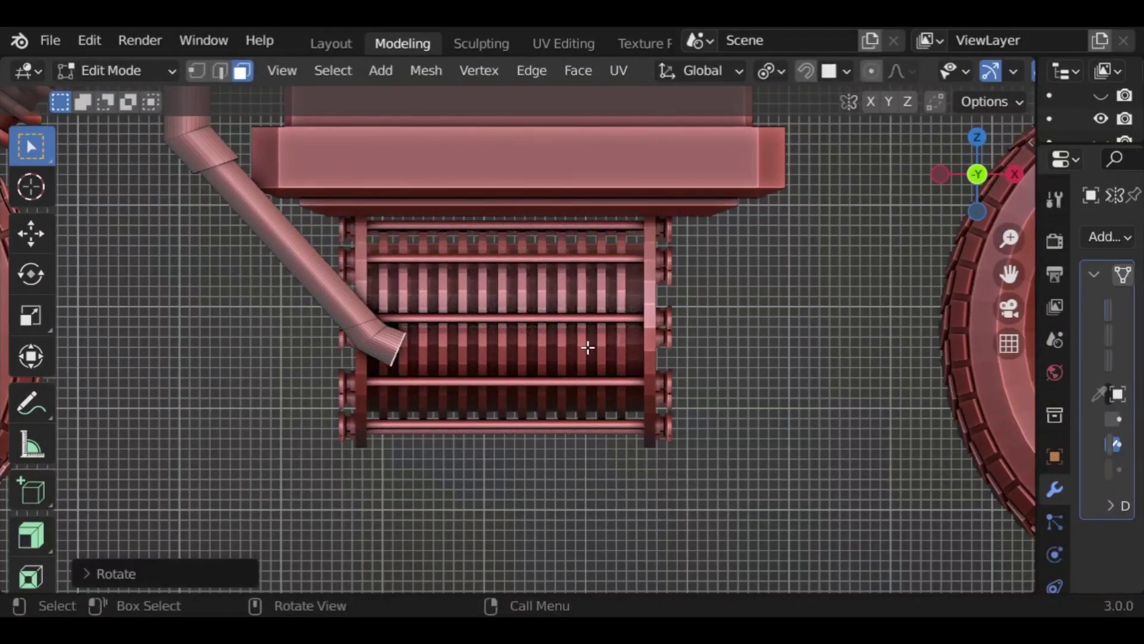
Step: Add a third segment to the lower bend and rotate its end about -25° around Y to make the face vertical
{"action": "key", "text": "e"}
{"action": "left_click", "coordinate": [614, 355]}
{"action": "key", "text": "r"}
{"action": "key", "text": "y"}
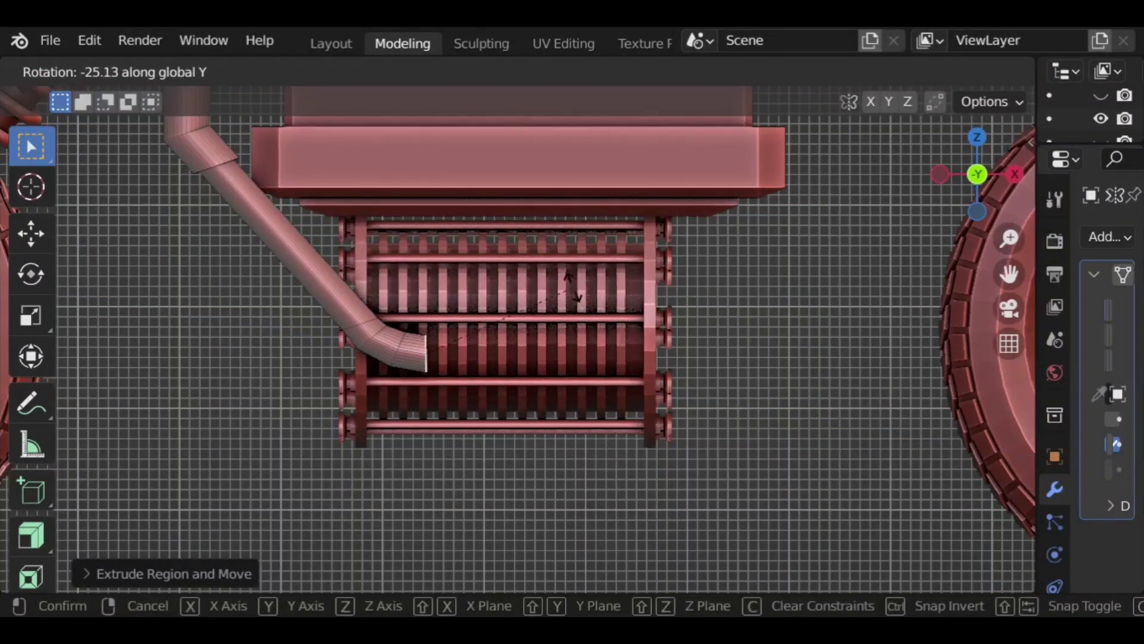
{"action": "left_click", "coordinate": [570, 289]}
Step: Extrude the pipe end straight across the ribbed cylinder toward the rear wheel by about 3 m
{"action": "scroll", "coordinate": [602, 351], "scroll_direction": "down", "scroll_amount": 3}
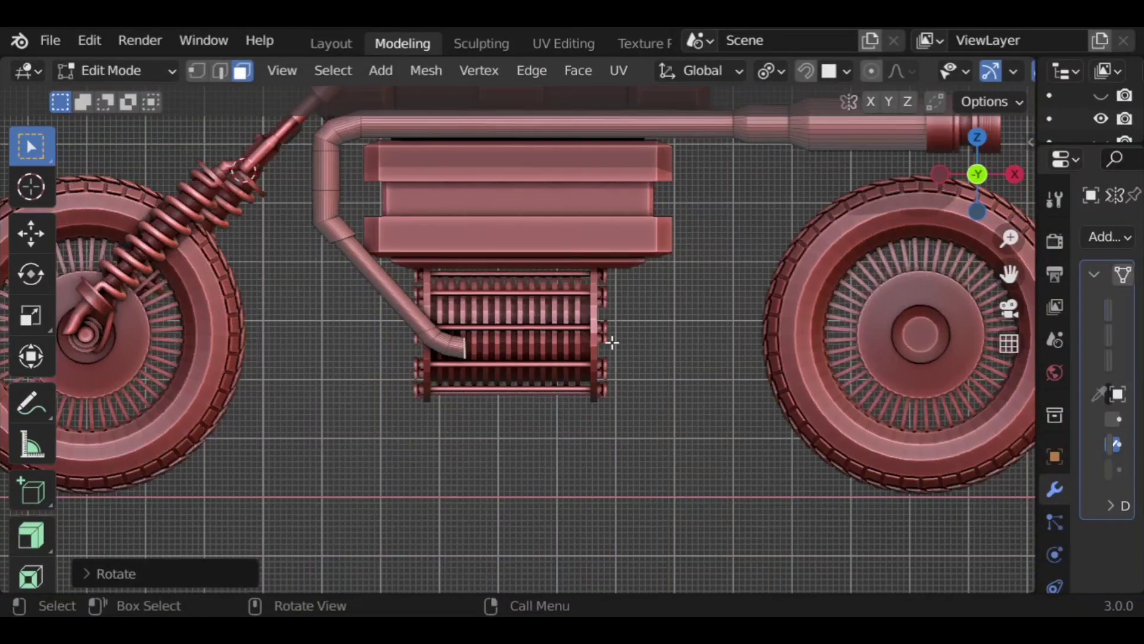
{"action": "middle_click_drag", "start_coordinate": [612, 341], "coordinate": [505, 365], "text": "shift"}
{"action": "key", "text": "e"}
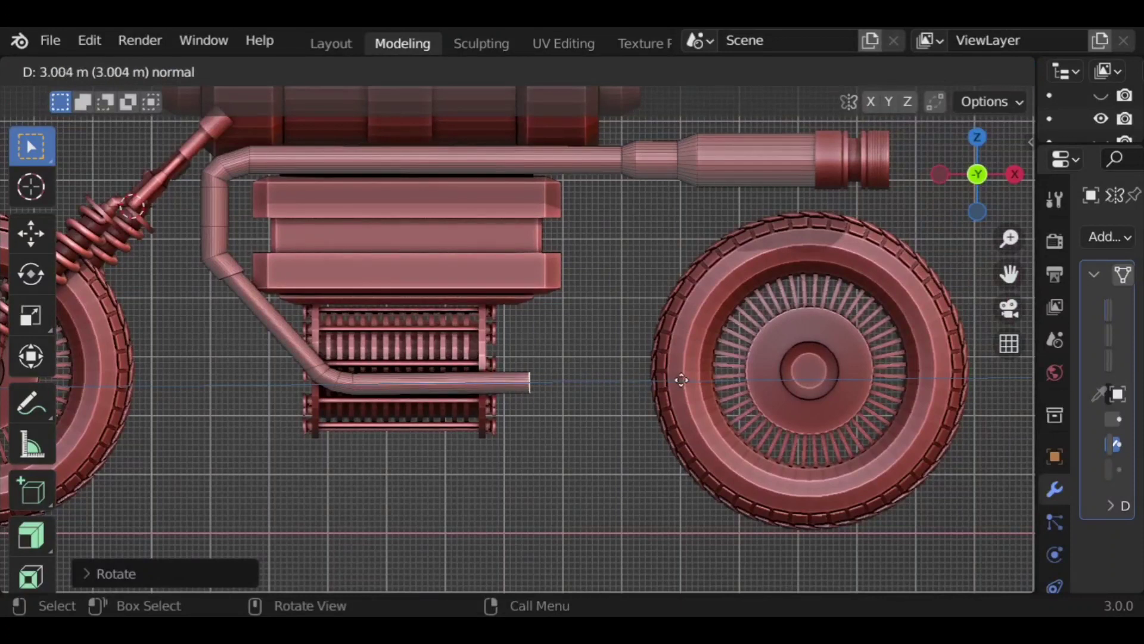
{"action": "left_click", "coordinate": [677, 386]}
Step: Start an upward bend with a short extrusion behind the ribbed cylinder, rotating its end about -15° around Y
{"action": "scroll", "coordinate": [567, 392], "scroll_direction": "up", "scroll_amount": 3}
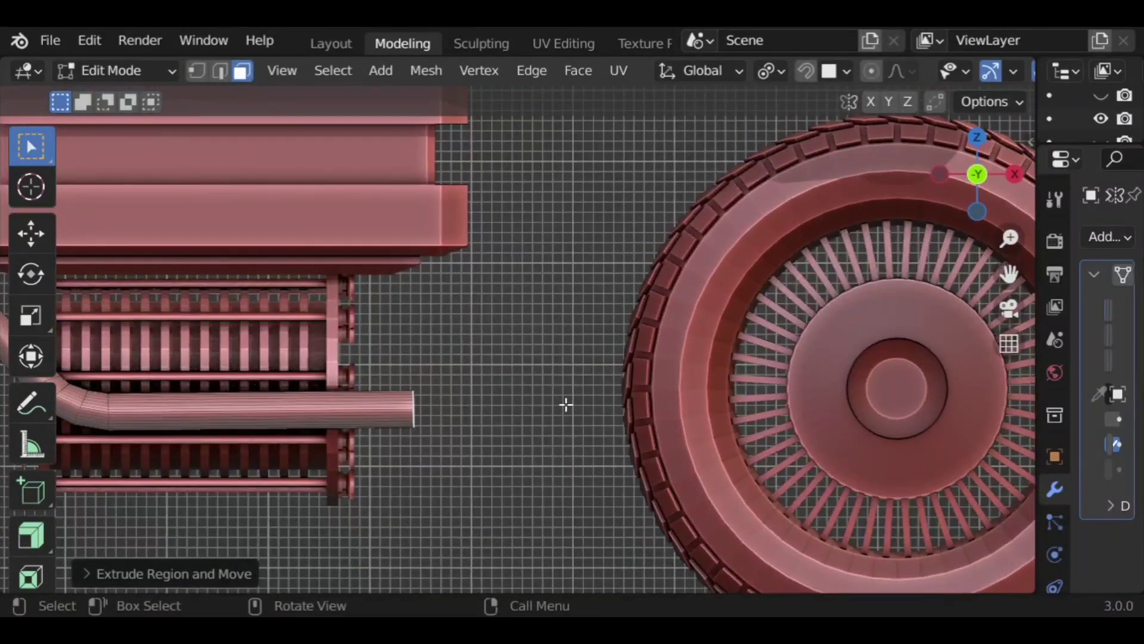
{"action": "key", "text": "e"}
{"action": "left_click", "coordinate": [582, 404]}
{"action": "key", "text": "r"}
{"action": "key", "text": "y"}
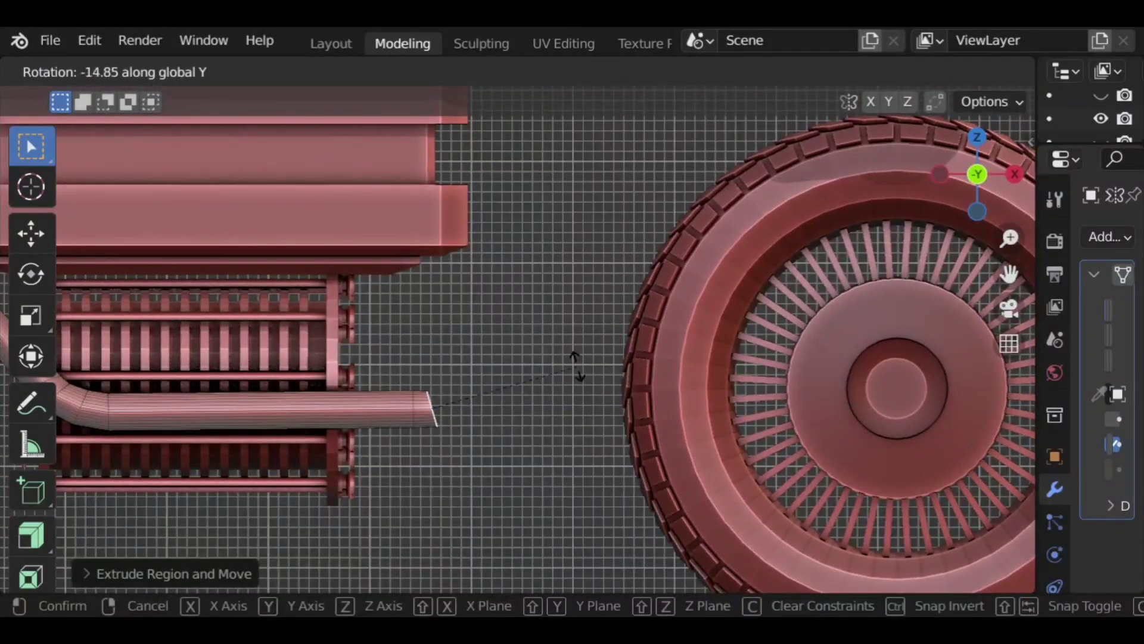
{"action": "left_click", "coordinate": [566, 419]}
Step: Extrude a second short segment of the upward bend and rotate its end further about Y
{"action": "key", "text": "e"}
{"action": "left_click", "coordinate": [587, 408]}
{"action": "key", "text": "r"}
{"action": "key", "text": "y"}
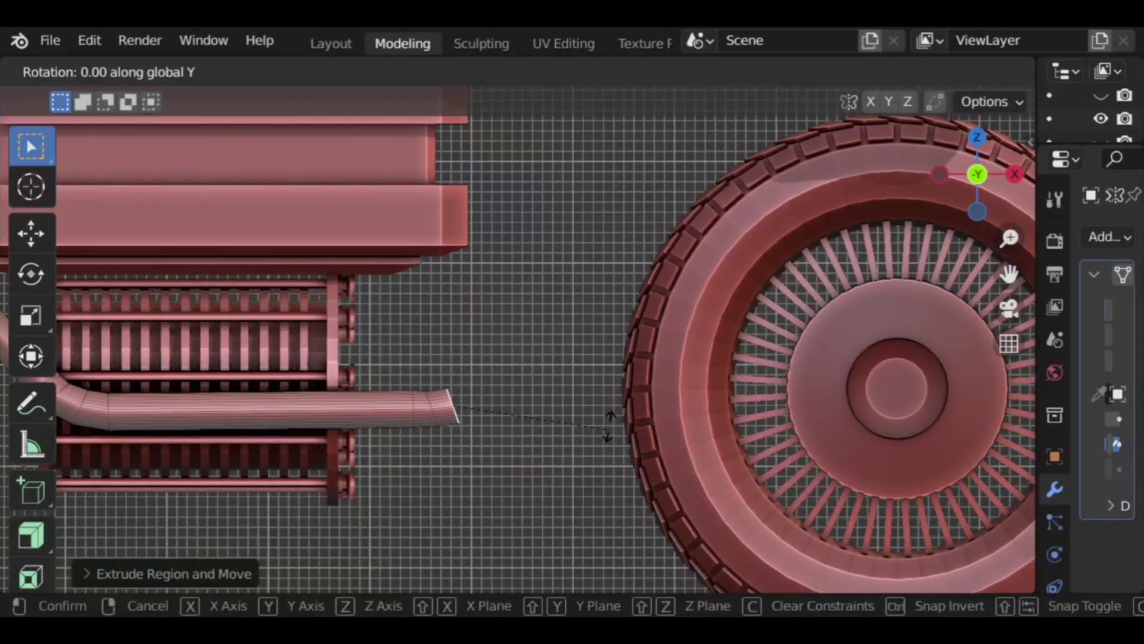
{"action": "left_click", "coordinate": [597, 380]}
Step: Extrude one more short segment to finish the upward bend and rotate its end face to the final slope
{"action": "key", "text": "e"}
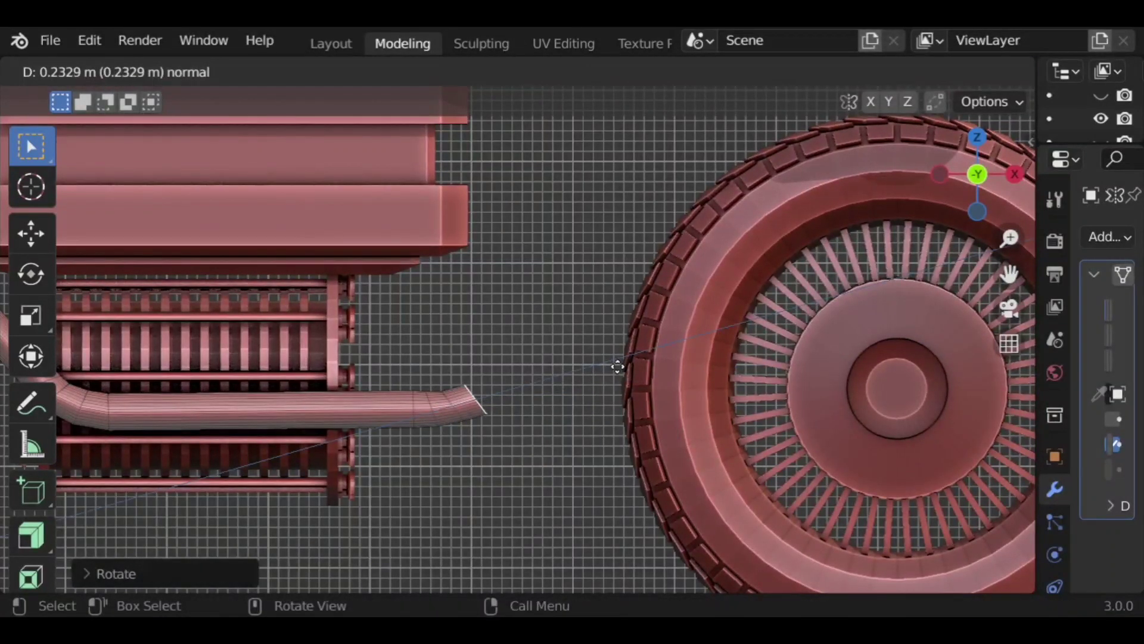
{"action": "left_click", "coordinate": [616, 400]}
{"action": "key", "text": "e"}
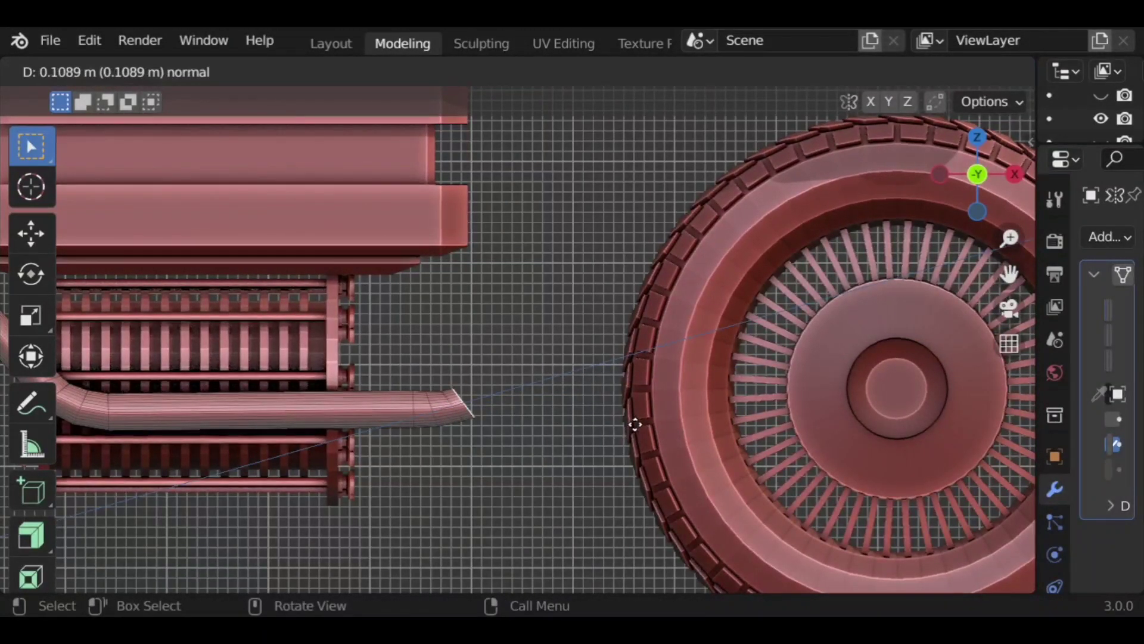
{"action": "left_click", "coordinate": [633, 420]}
{"action": "key", "text": "r"}
{"action": "left_click", "coordinate": [632, 411]}
Step: Extrude a straight rising section about 0.92 m long from the bend toward the rear wheel
{"action": "scroll", "coordinate": [620, 399], "scroll_direction": "down", "scroll_amount": 4}
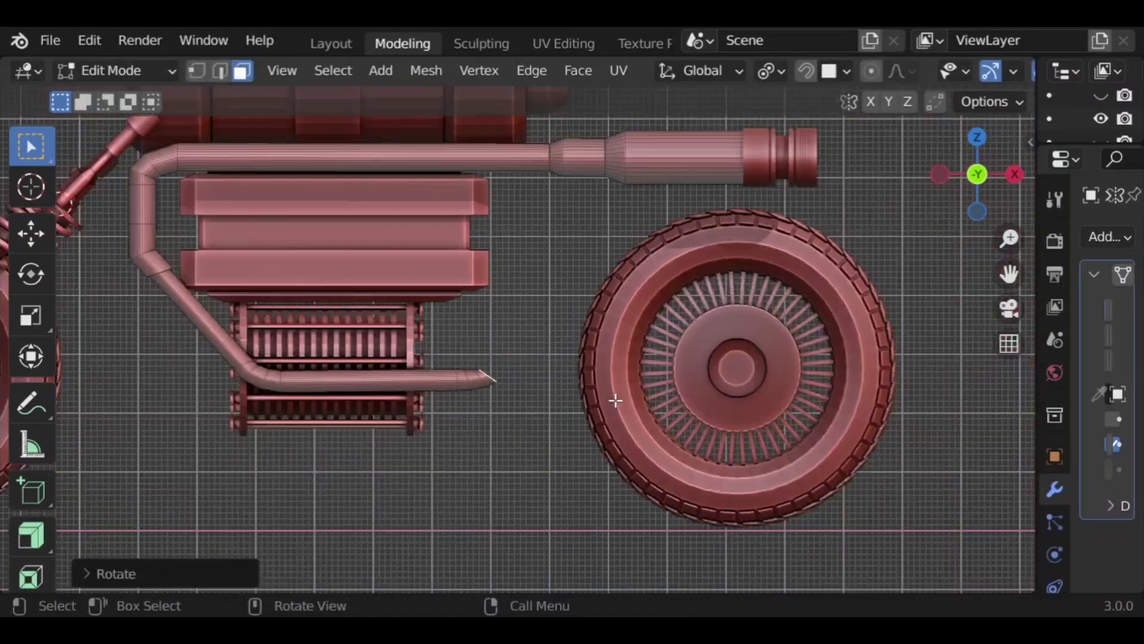
{"action": "key", "text": "e"}
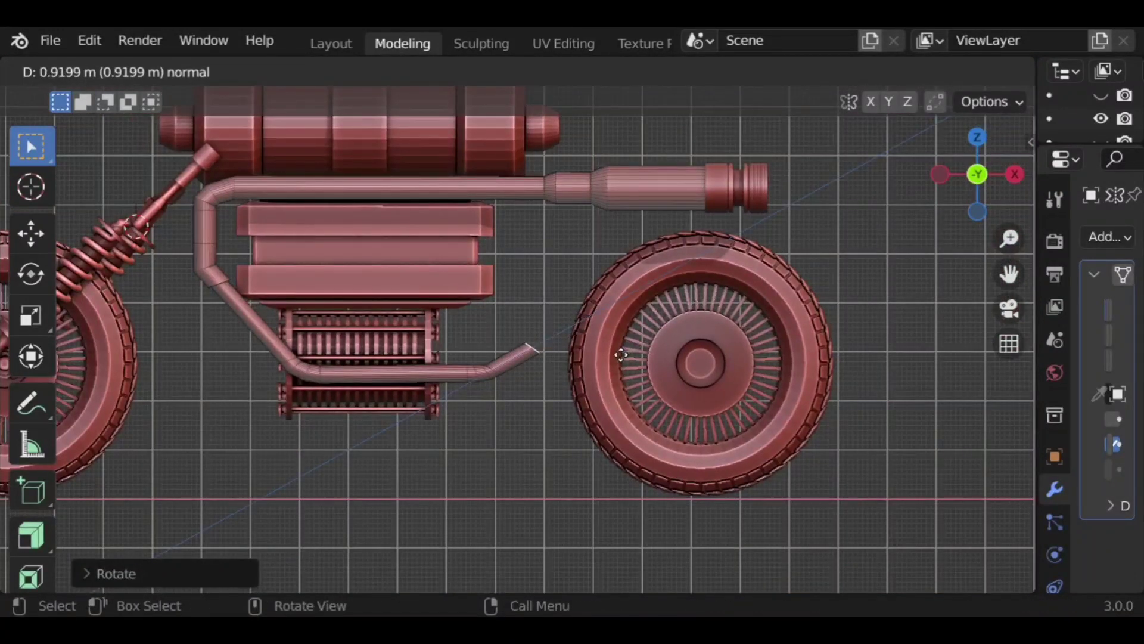
{"action": "left_click", "coordinate": [621, 354]}
Step: Begin a steeper bend near the rear wheel with a segment about 0.14 m long, rotating its end about Y
{"action": "scroll", "coordinate": [620, 353], "scroll_direction": "up", "scroll_amount": 5}
{"action": "key", "text": "e"}
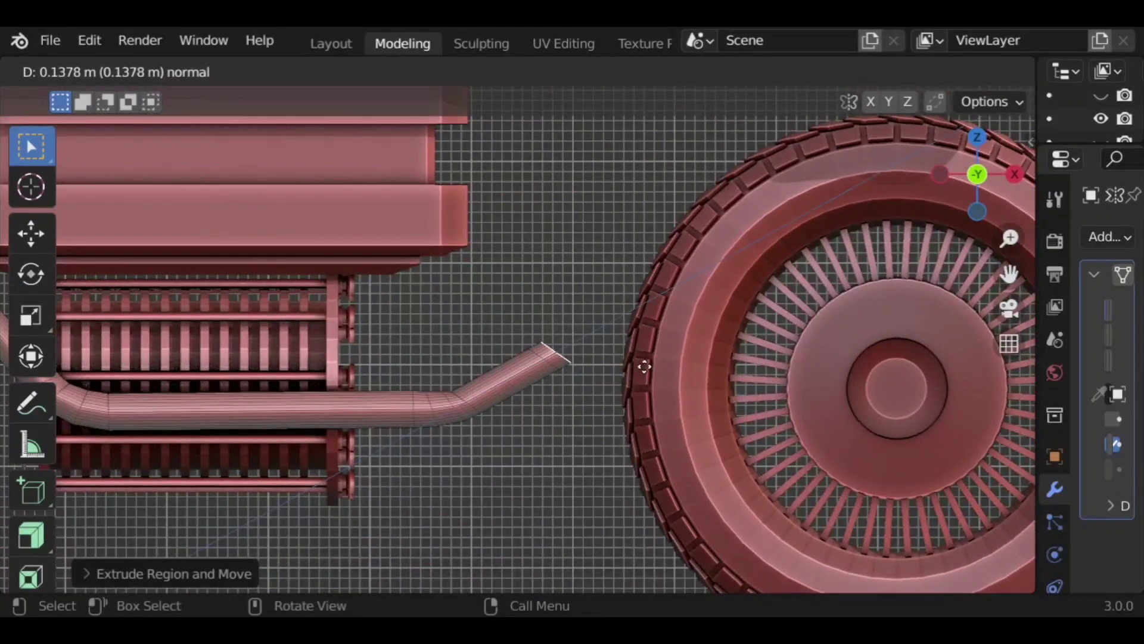
{"action": "left_click", "coordinate": [644, 367]}
{"action": "key", "text": "r"}
{"action": "key", "text": "y"}
{"action": "left_click", "coordinate": [695, 399]}
Step: Extrude another segment about 0.08 m long in the steeper bend and rotate its end closer to horizontal
{"action": "key", "text": "e"}
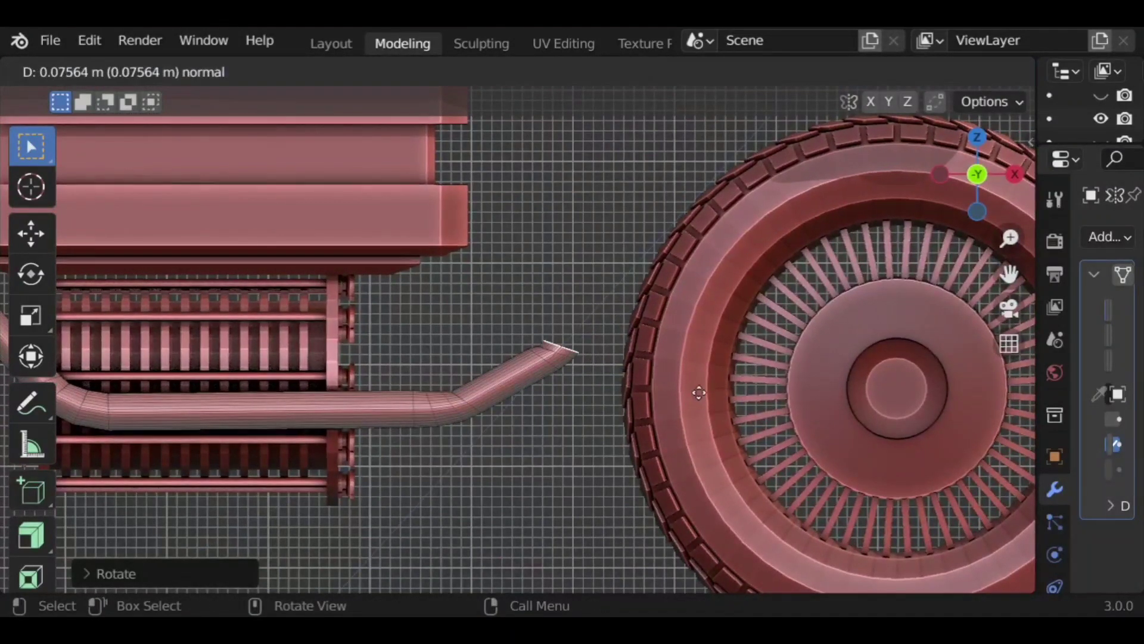
{"action": "left_click", "coordinate": [699, 390]}
{"action": "key", "text": "r"}
{"action": "key", "text": "y"}
{"action": "left_click", "coordinate": [699, 370]}
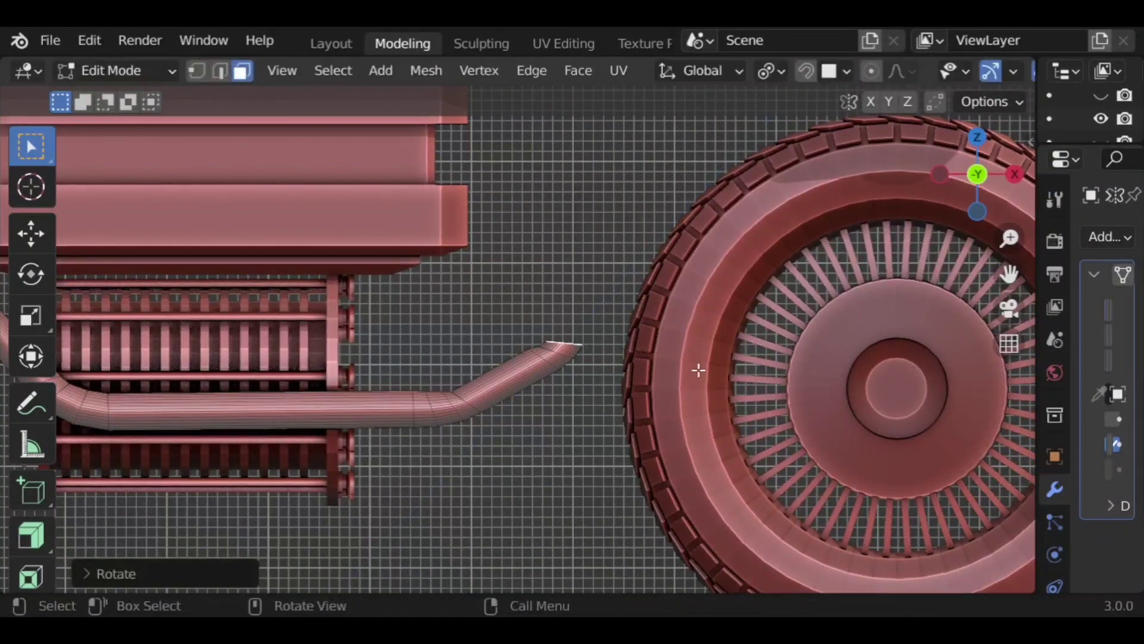
Step: Extrude the last segment of the steeper bend and rotate its end about -4° around Y so it faces straight up
{"action": "key", "text": "e"}
{"action": "left_click", "coordinate": [699, 399]}
{"action": "key", "text": "r"}
{"action": "key", "text": "y"}
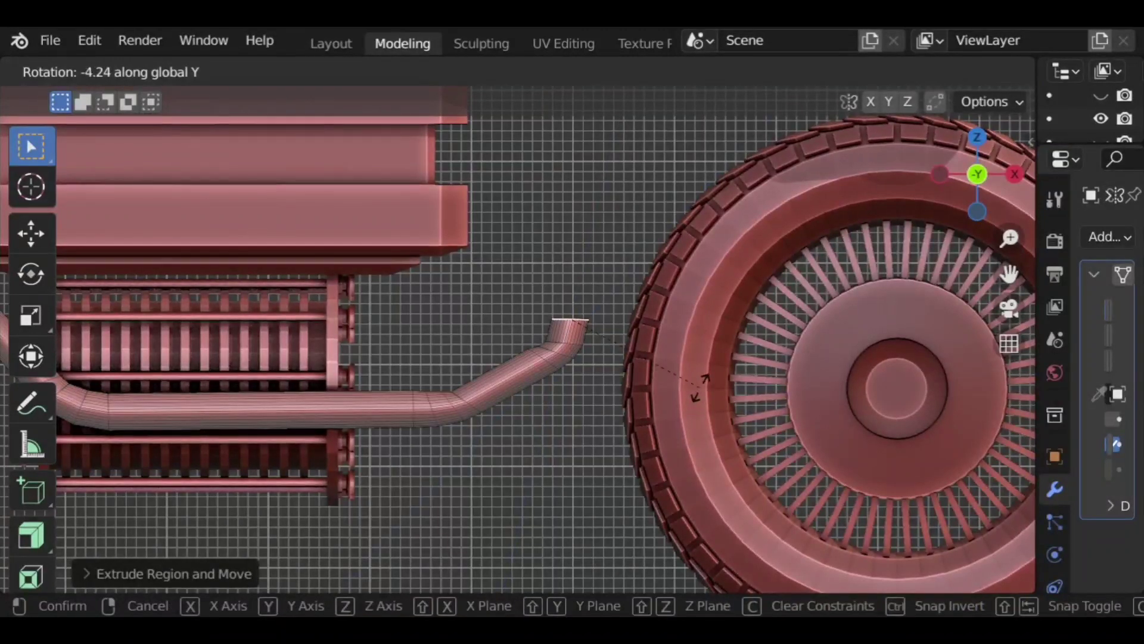
{"action": "left_click", "coordinate": [700, 386]}
Step: Scale up the upward-facing pipe end slightly and extrude a vertical section beside the rear wheel
{"action": "scroll", "coordinate": [698, 384], "scroll_direction": "down", "scroll_amount": 6}
{"action": "scroll", "coordinate": [512, 399], "scroll_direction": "up", "scroll_amount": 4}
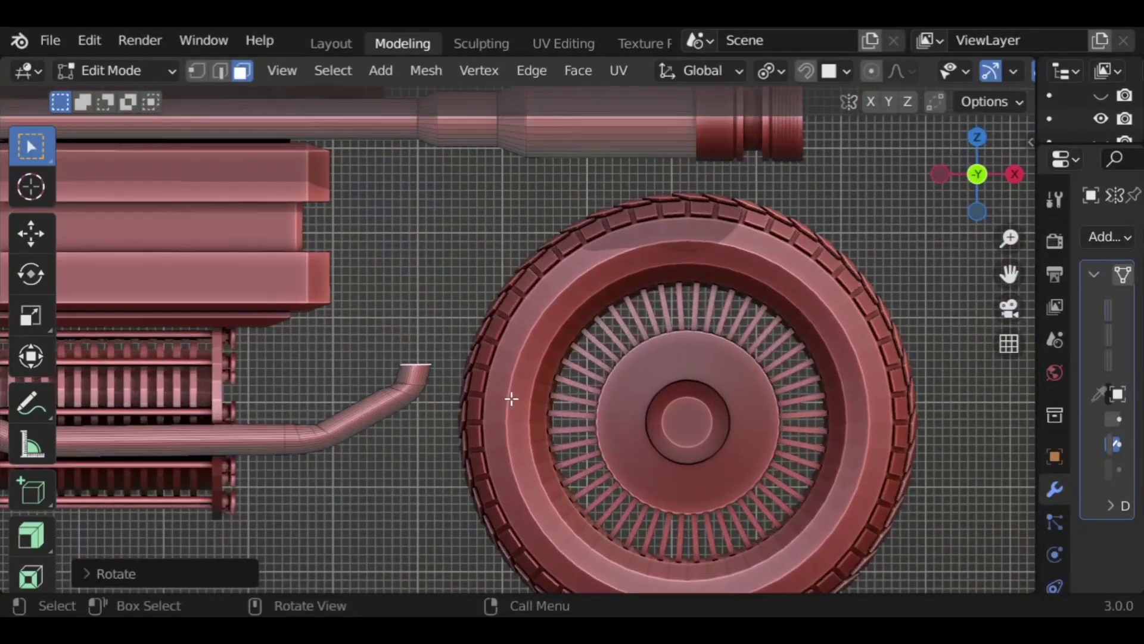
{"action": "key", "text": "s"}
{"action": "left_click", "coordinate": [537, 395]}
{"action": "key", "text": "e"}
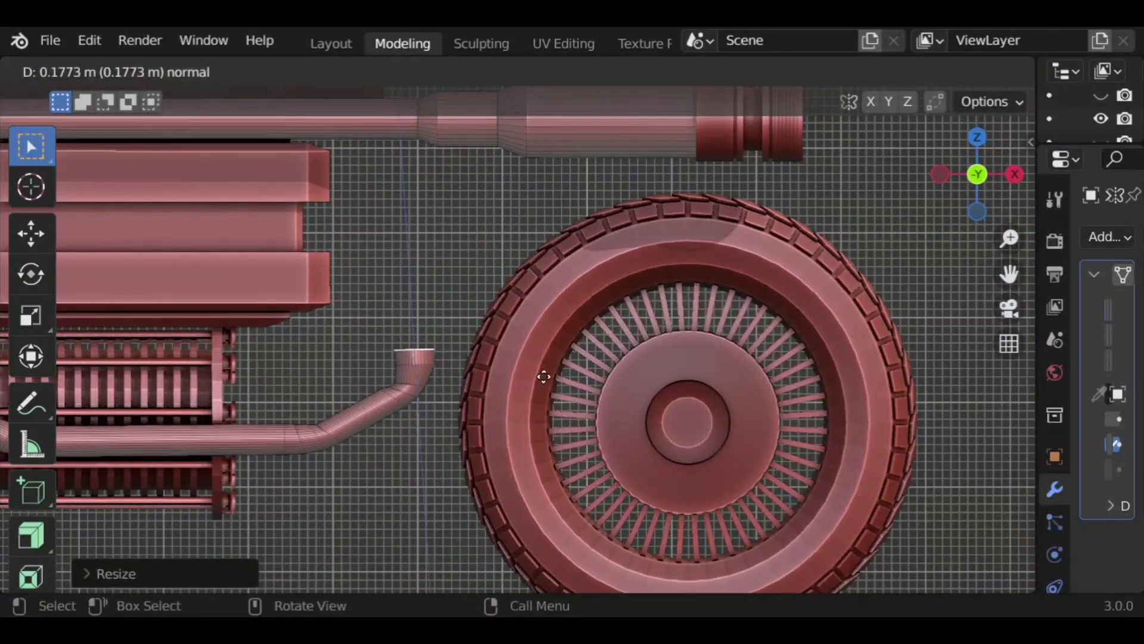
{"action": "left_click", "coordinate": [542, 314]}
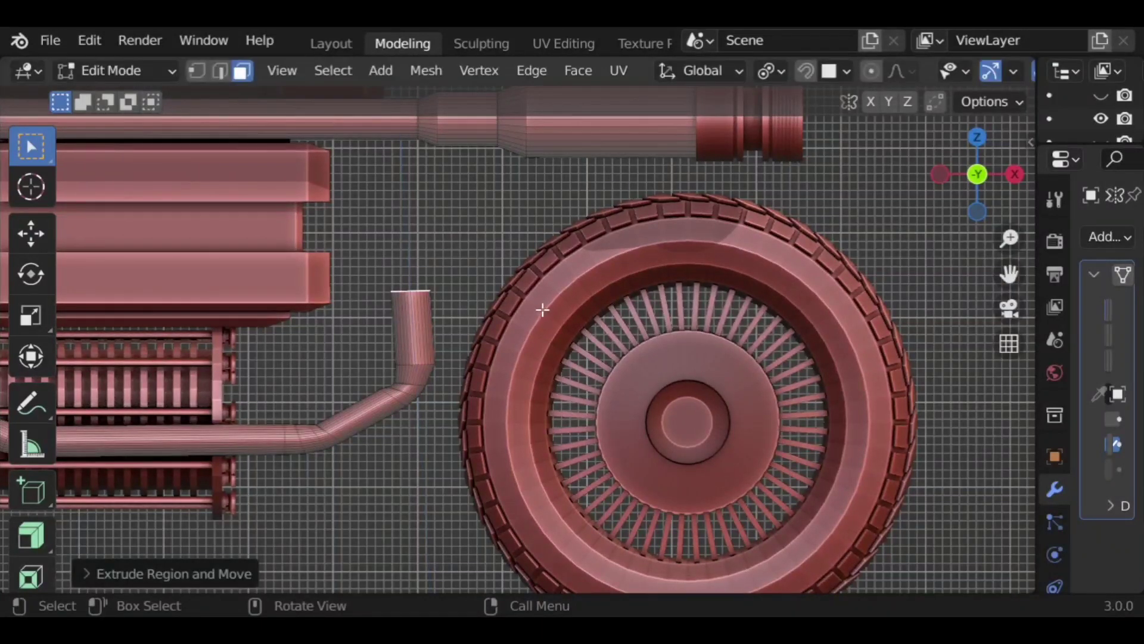
Step: Extrude a short segment atop the vertical section and rotate its end about Y toward the muffler
{"action": "key", "text": "e"}
{"action": "left_click", "coordinate": [544, 293]}
{"action": "key", "text": "r"}
{"action": "key", "text": "y"}
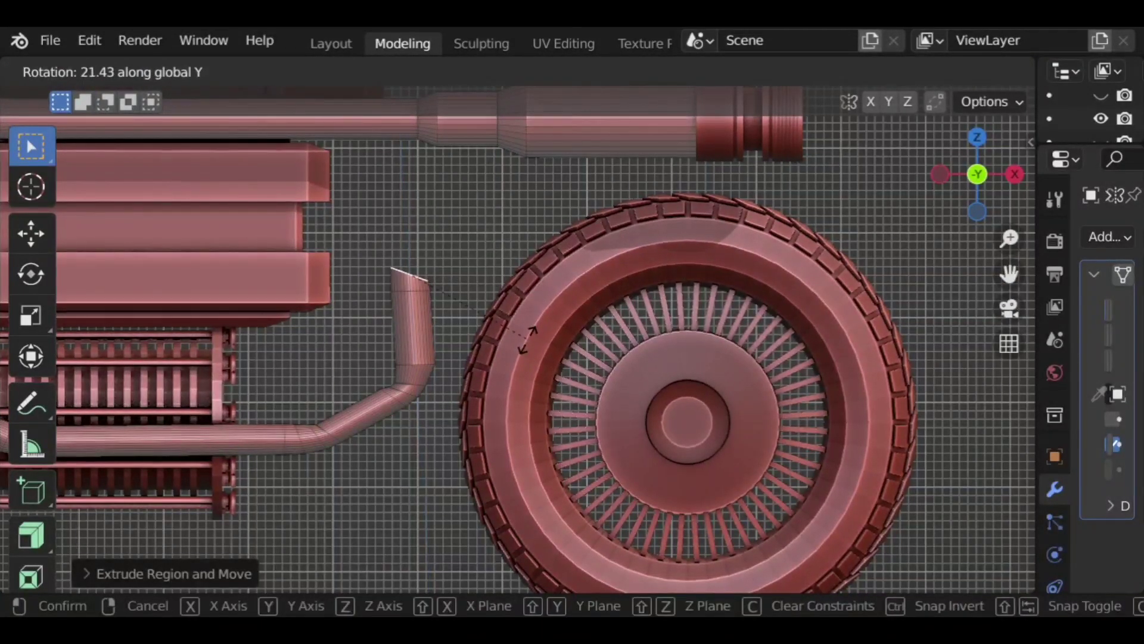
{"action": "left_click", "coordinate": [522, 346]}
Step: Extrude a long diagonal section over the rear wheel until the pipe meets the underside of the muffler
{"action": "key", "text": "e"}
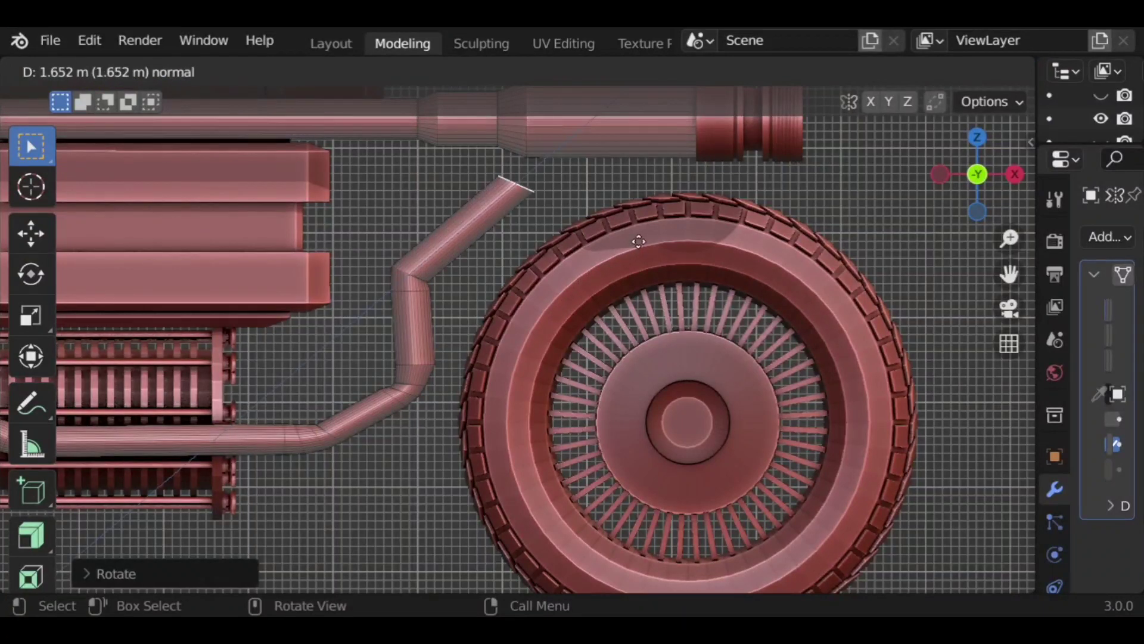
{"action": "left_click", "coordinate": [701, 197]}
{"action": "scroll", "coordinate": [669, 299], "scroll_direction": "down", "scroll_amount": 8}
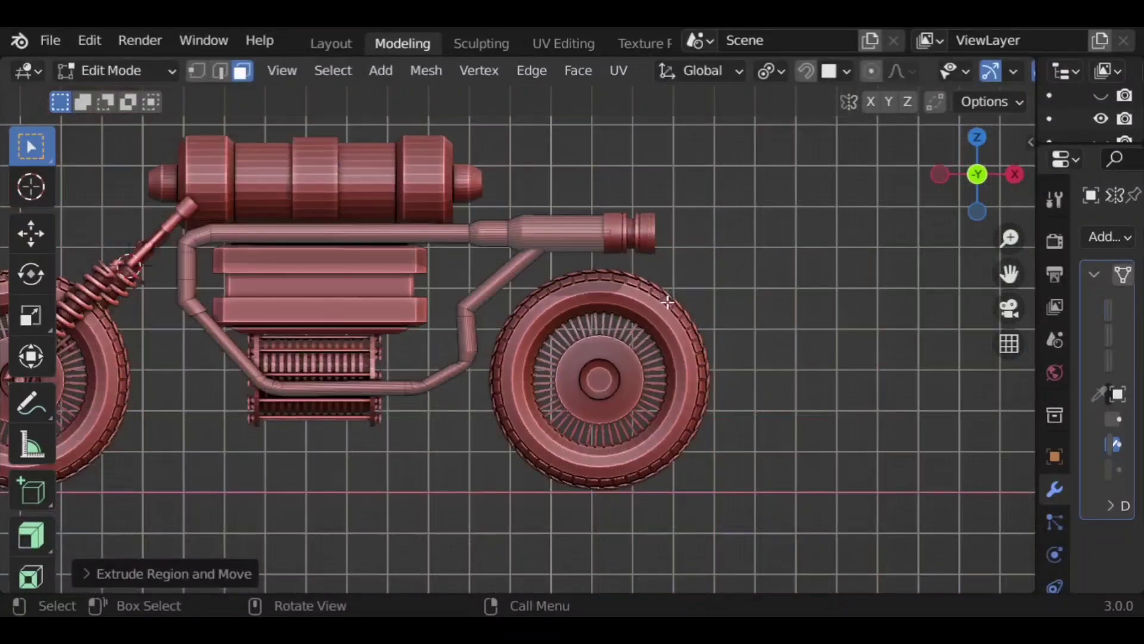
Step: Add five evenly spaced, centered loop cuts to the straight upper pipe beneath the tank
{"action": "middle_click_drag", "start_coordinate": [521, 459], "coordinate": [587, 390]}
{"action": "middle_click_drag", "start_coordinate": [441, 433], "coordinate": [525, 491]}
{"action": "scroll", "coordinate": [626, 367], "scroll_direction": "up", "scroll_amount": 5}
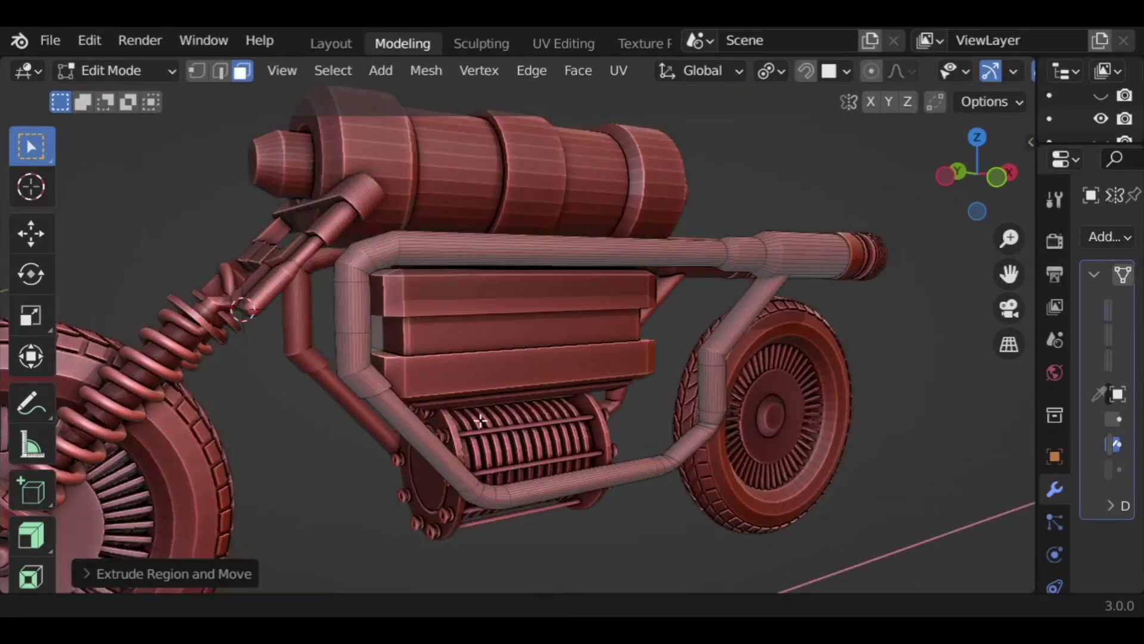
{"action": "mouse_move", "coordinate": [516, 281]}
{"action": "middle_mouse_down"}
{"action": "mouse_move", "coordinate": [487, 286]}
{"action": "mouse_move", "coordinate": [501, 288]}
{"action": "middle_mouse_up"}
{"action": "key", "text": "ctrl+r"}
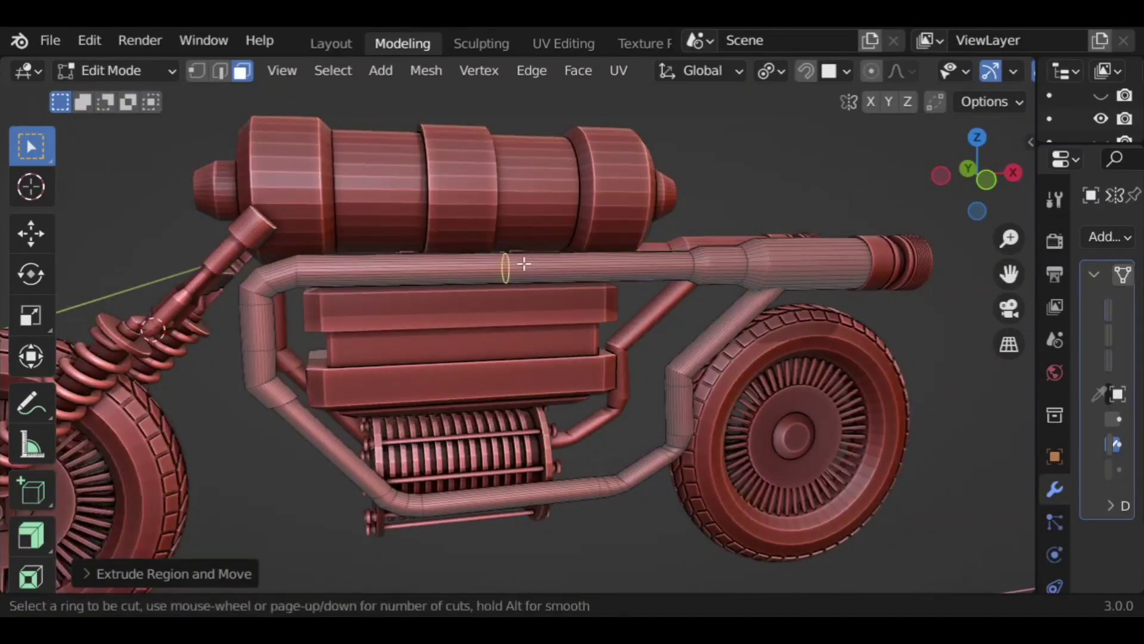
{"action": "scroll", "coordinate": [524, 264], "scroll_direction": "up", "scroll_amount": 4}
{"action": "left_click", "coordinate": [525, 263]}
{"action": "right_click", "coordinate": [525, 263]}
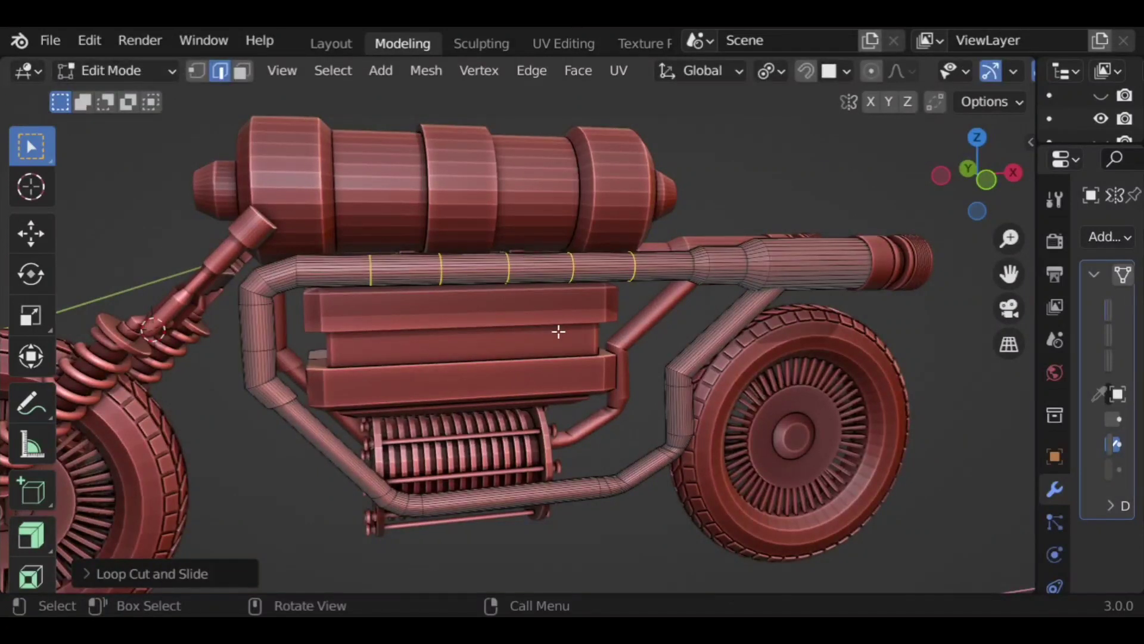
Step: Bevel the five new edge loops on the upper pipe into wider bands with one segment
{"action": "key", "text": "ctrl+b"}
{"action": "scroll", "coordinate": [560, 332], "scroll_direction": "up", "scroll_amount": 3}
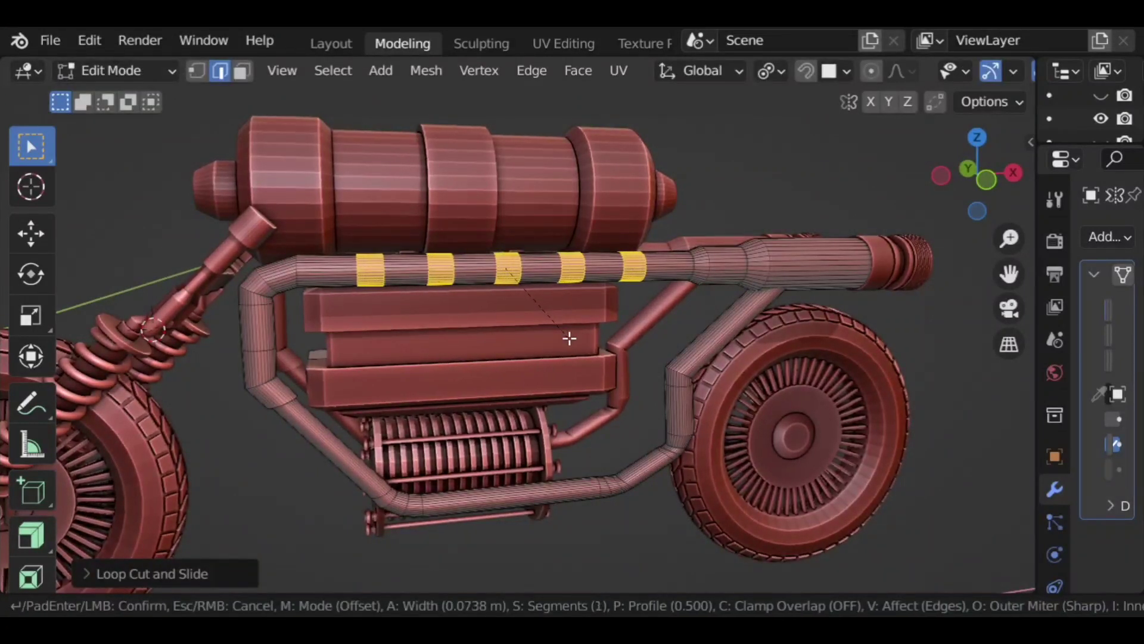
{"action": "left_click", "coordinate": [587, 339]}
Step: Extrude the five bands inward along their normals to form grooves in the upper pipe, then clear the selection
{"action": "middle_click_drag", "start_coordinate": [588, 340], "coordinate": [607, 365]}
{"action": "left_click", "coordinate": [43, 547]}
{"action": "mouse_move", "coordinate": [486, 401]}
{"action": "left_mouse_down"}
{"action": "mouse_move", "coordinate": [487, 411]}
{"action": "mouse_move", "coordinate": [487, 402]}
{"action": "left_mouse_up"}
{"action": "left_click", "coordinate": [754, 188]}
Step: Add four loop cuts around the muffler's wide cylinder and slide them toward its rear end
{"action": "middle_click_drag", "start_coordinate": [513, 355], "coordinate": [510, 332]}
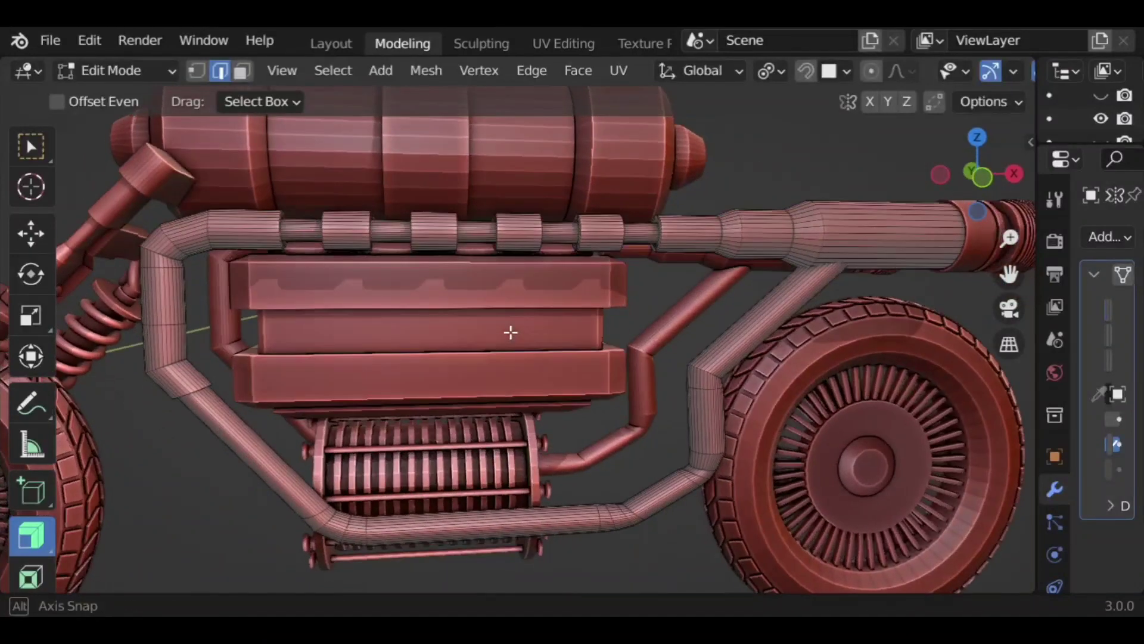
{"action": "middle_click_drag", "start_coordinate": [466, 395], "coordinate": [137, 463], "text": "shift"}
{"action": "key", "text": "ctrl+r"}
{"action": "scroll", "coordinate": [527, 313], "scroll_direction": "up", "scroll_amount": 3}
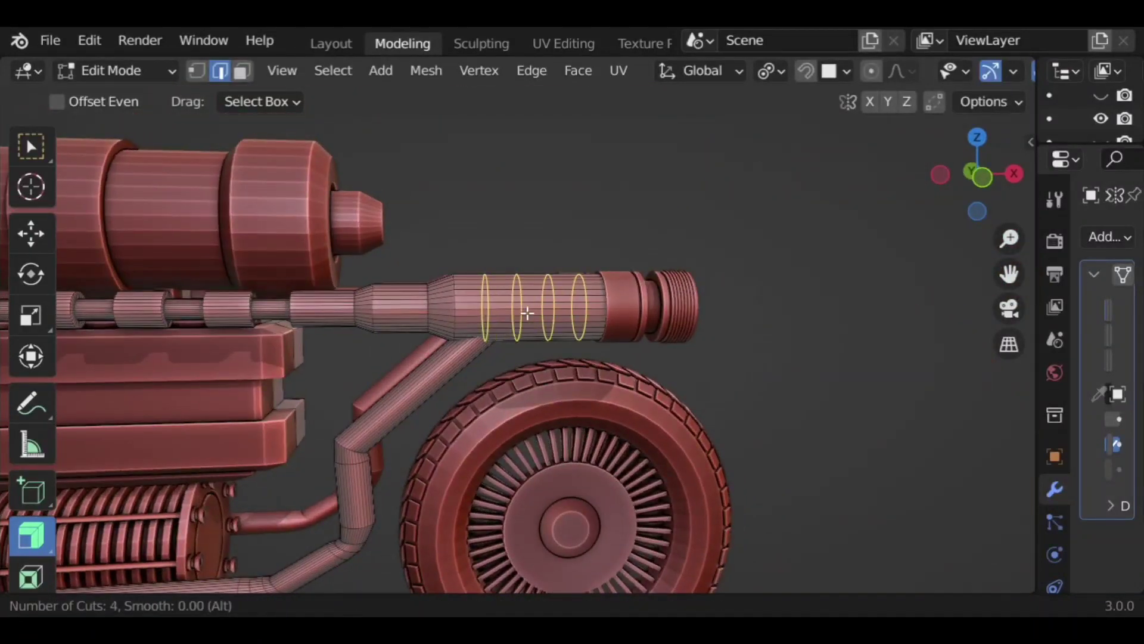
{"action": "left_click", "coordinate": [527, 313]}
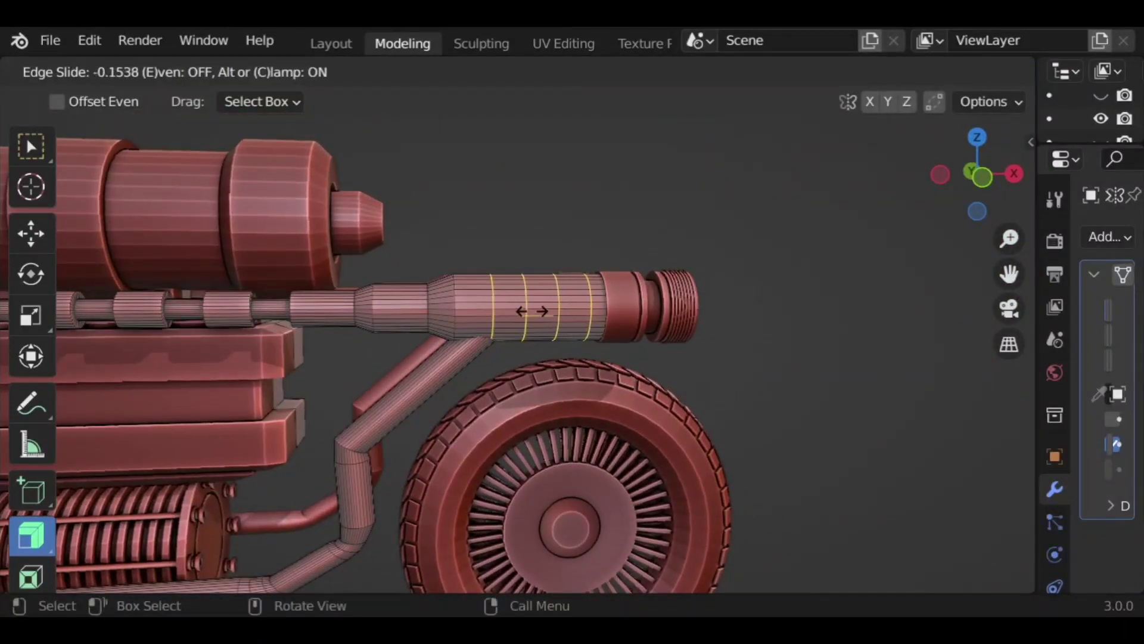
{"action": "left_click", "coordinate": [538, 320]}
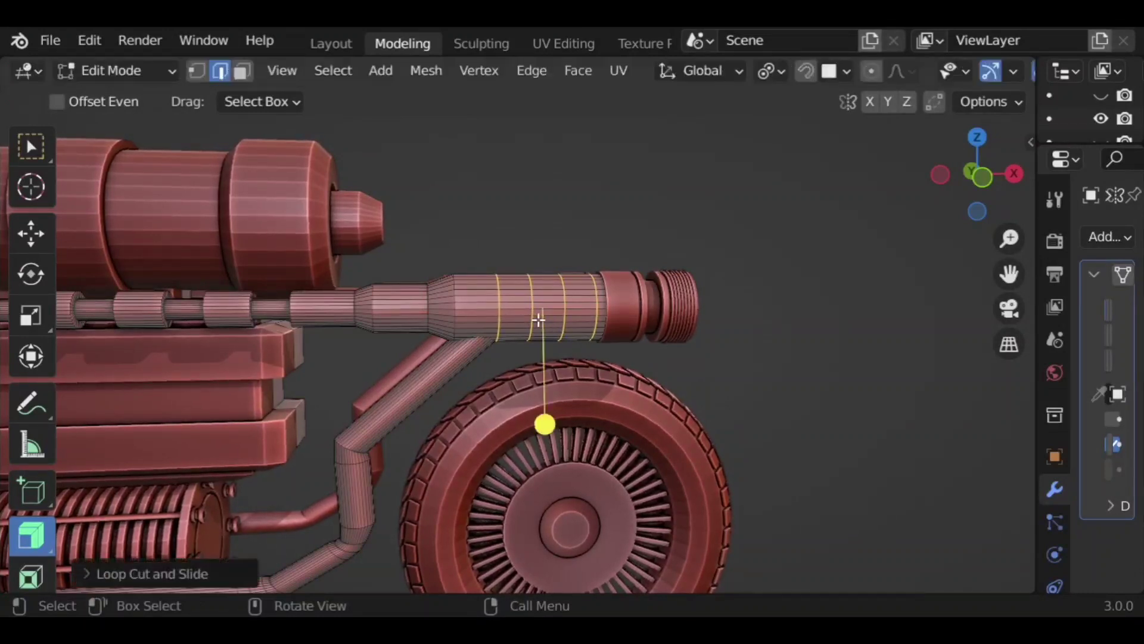
Step: Bevel the four muffler loops into narrow bands and extrude them outward about 0.14 m as raised rings
{"action": "key", "text": "ctrl+b"}
{"action": "left_click", "coordinate": [433, 350]}
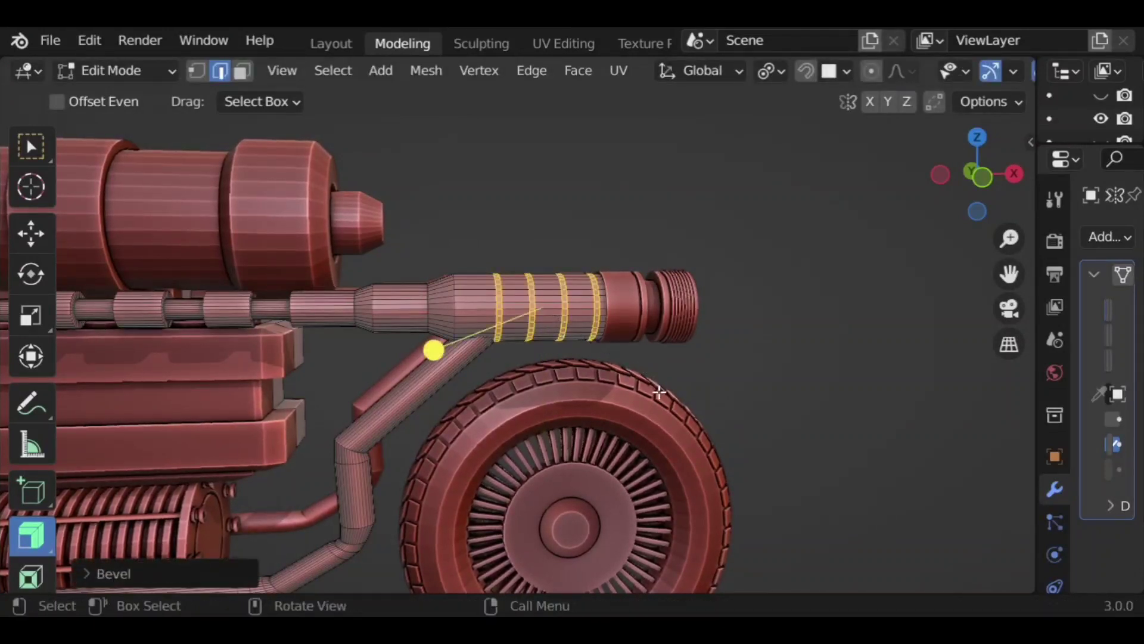
{"action": "key", "text": "alt+s"}
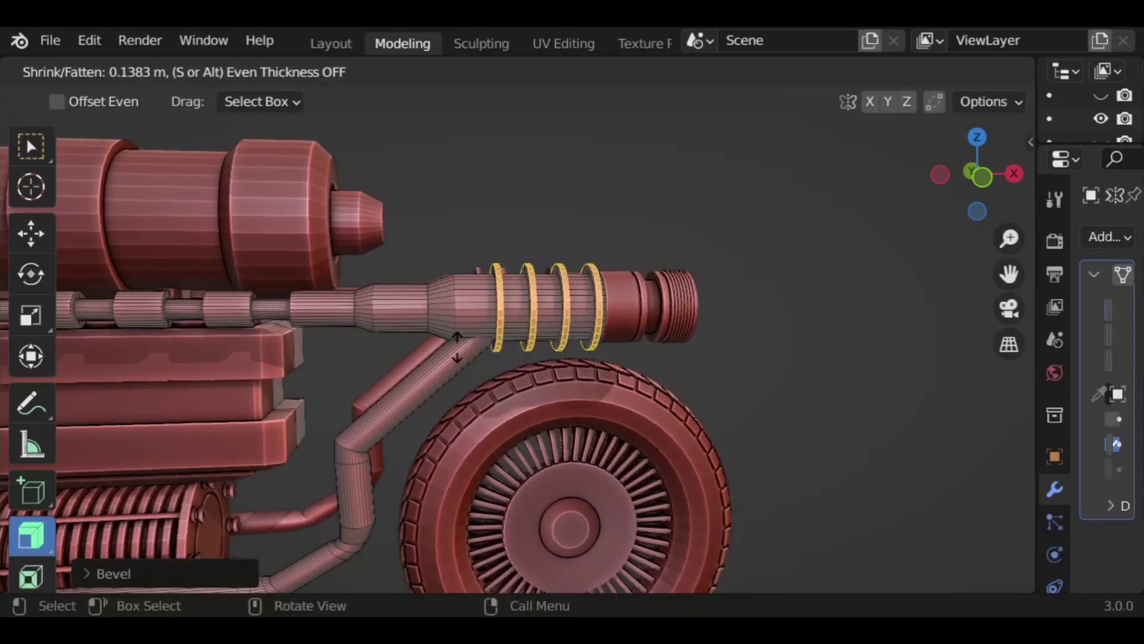
{"action": "left_click", "coordinate": [434, 350]}
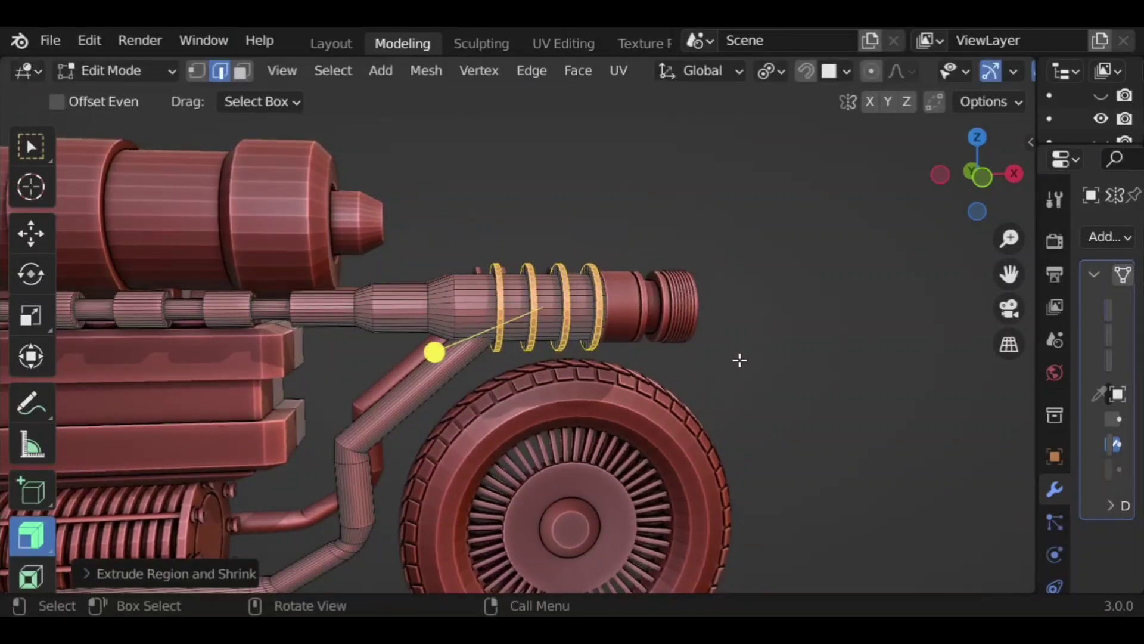
{"action": "left_click", "coordinate": [738, 358]}
Step: Add four loop cuts along the diagonal pipe section beneath the muffler and scale the loops down slightly
{"action": "key", "text": "ctrl+r"}
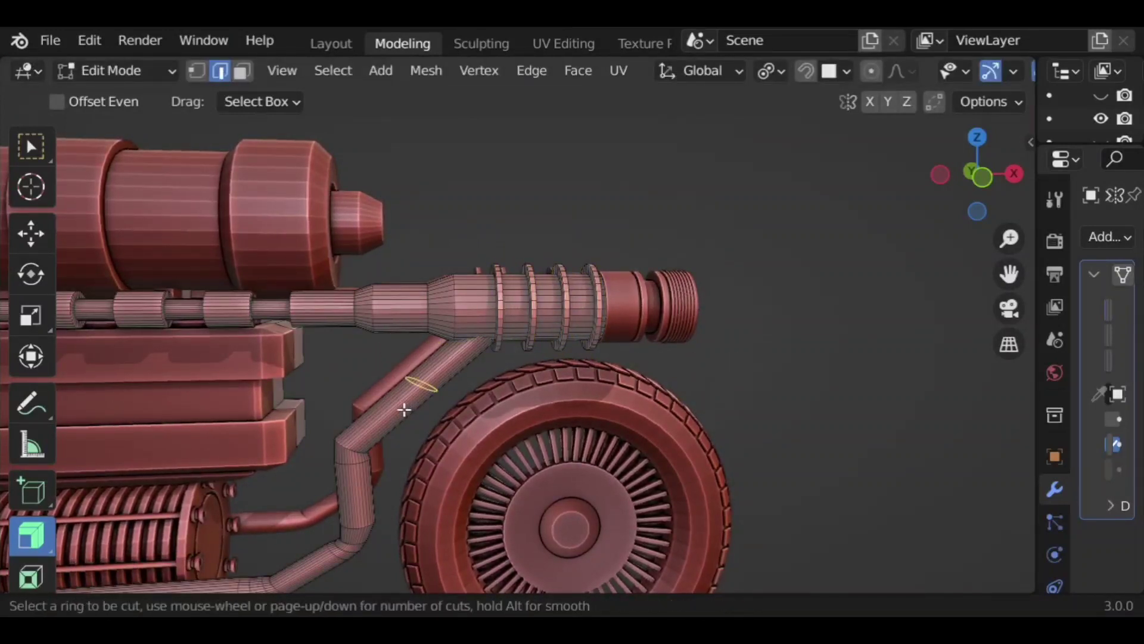
{"action": "scroll", "coordinate": [404, 410], "scroll_direction": "up", "scroll_amount": 2}
{"action": "left_click", "coordinate": [402, 409]}
{"action": "left_click", "coordinate": [392, 417]}
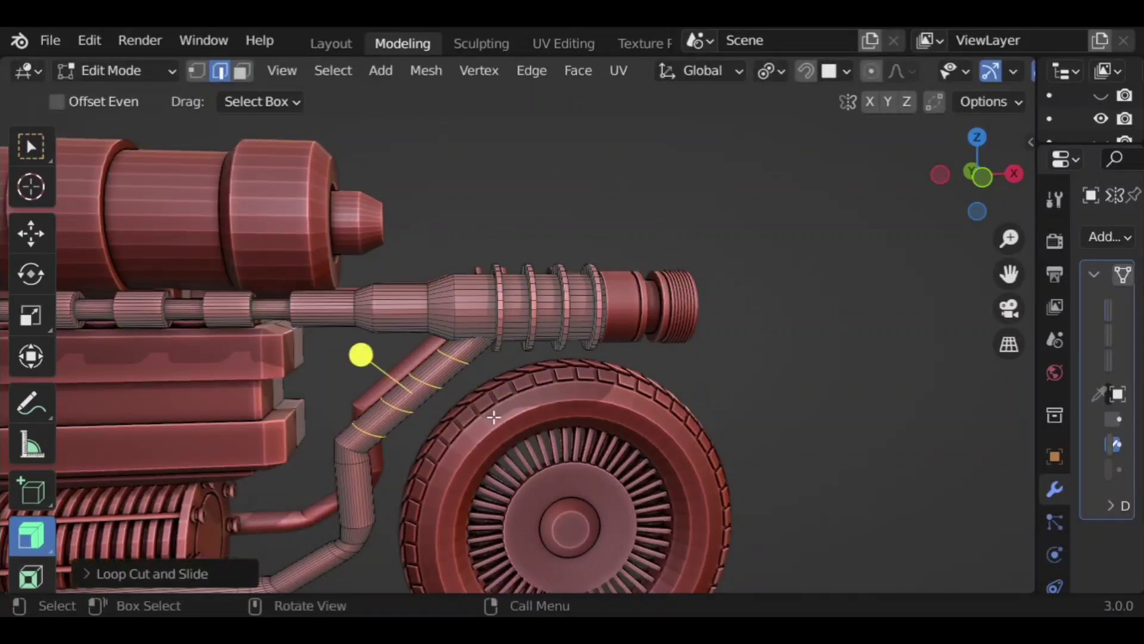
{"action": "key", "text": "s"}
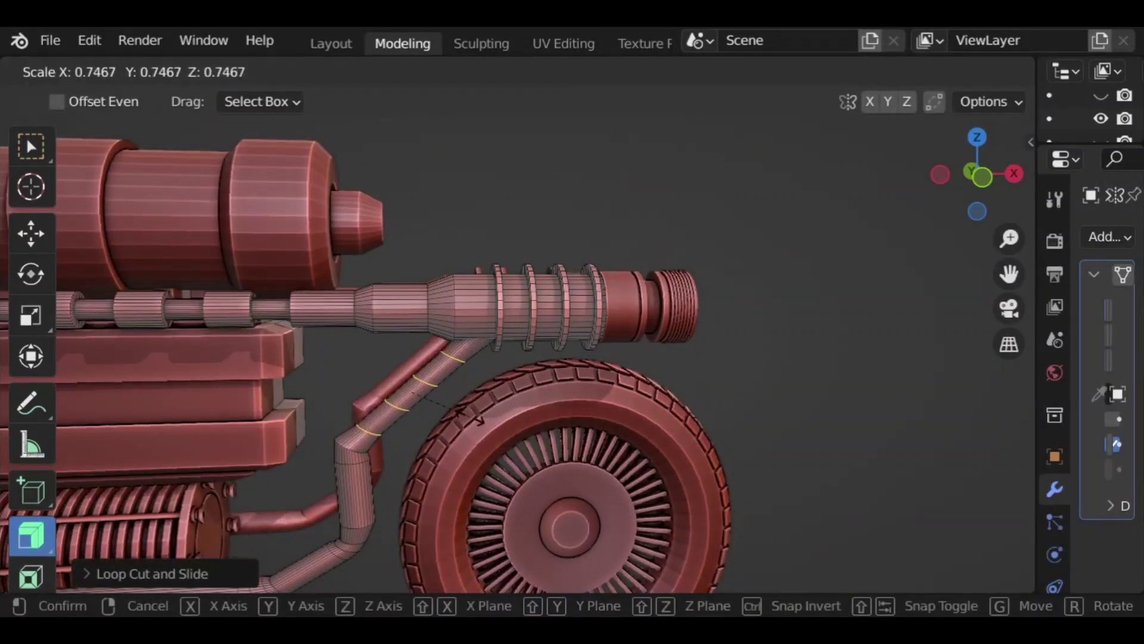
{"action": "left_click", "coordinate": [477, 416]}
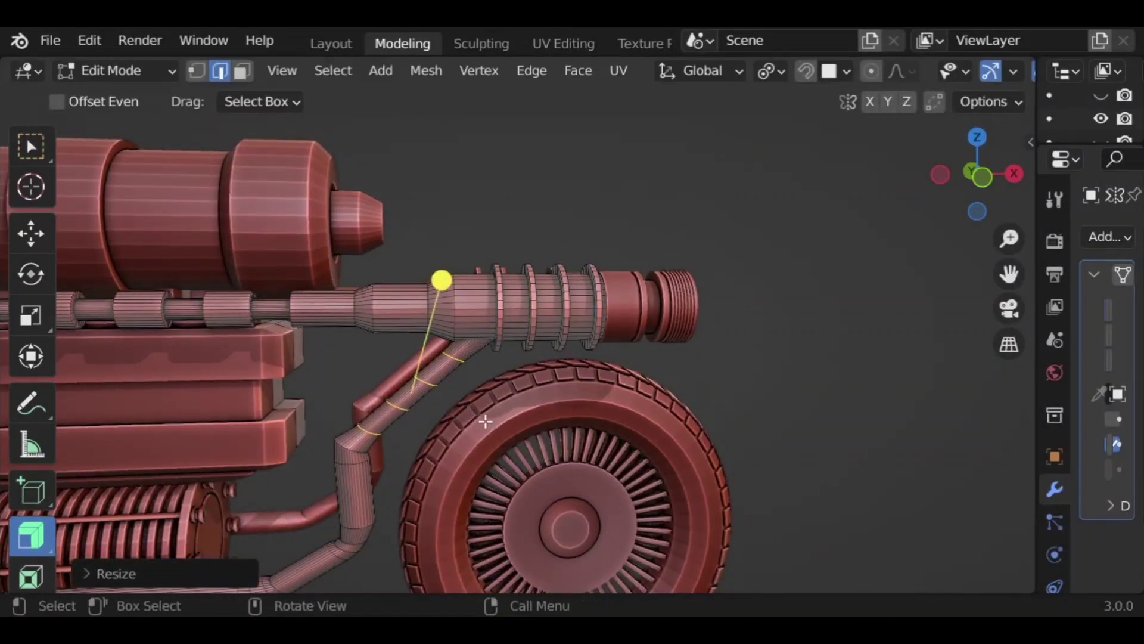
Step: Bevel the four diagonal-pipe loops into bands, extrude them inward along their normals as grooves, and clear the selection
{"action": "key", "text": "ctrl+b"}
{"action": "left_click", "coordinate": [458, 305]}
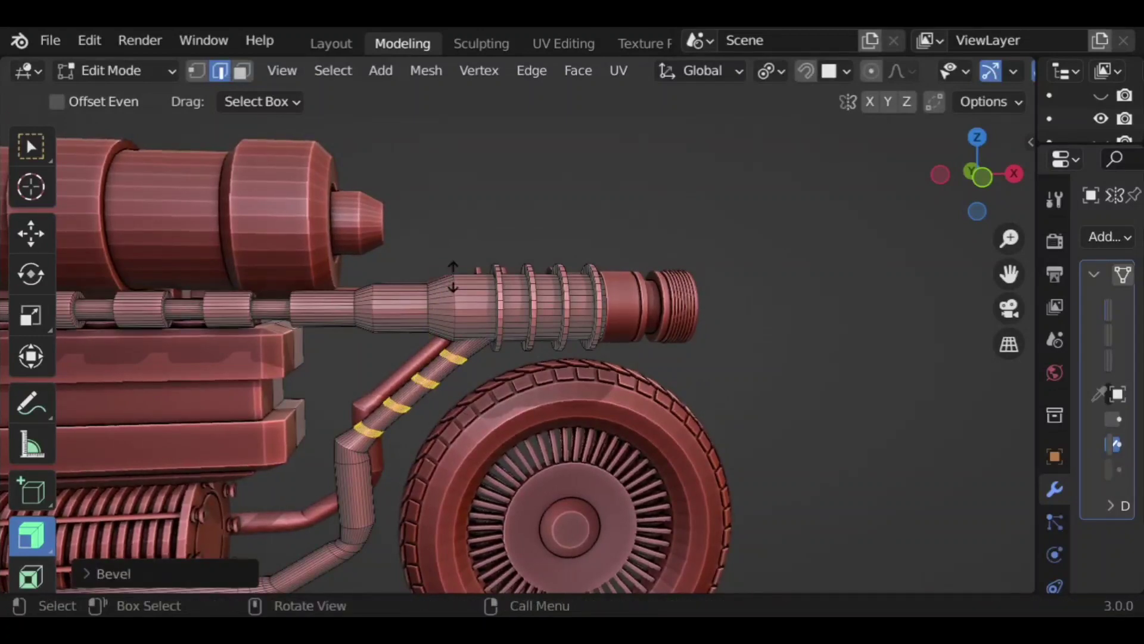
{"action": "left_click_drag", "start_coordinate": [454, 277], "coordinate": [454, 281]}
{"action": "left_click", "coordinate": [548, 221]}
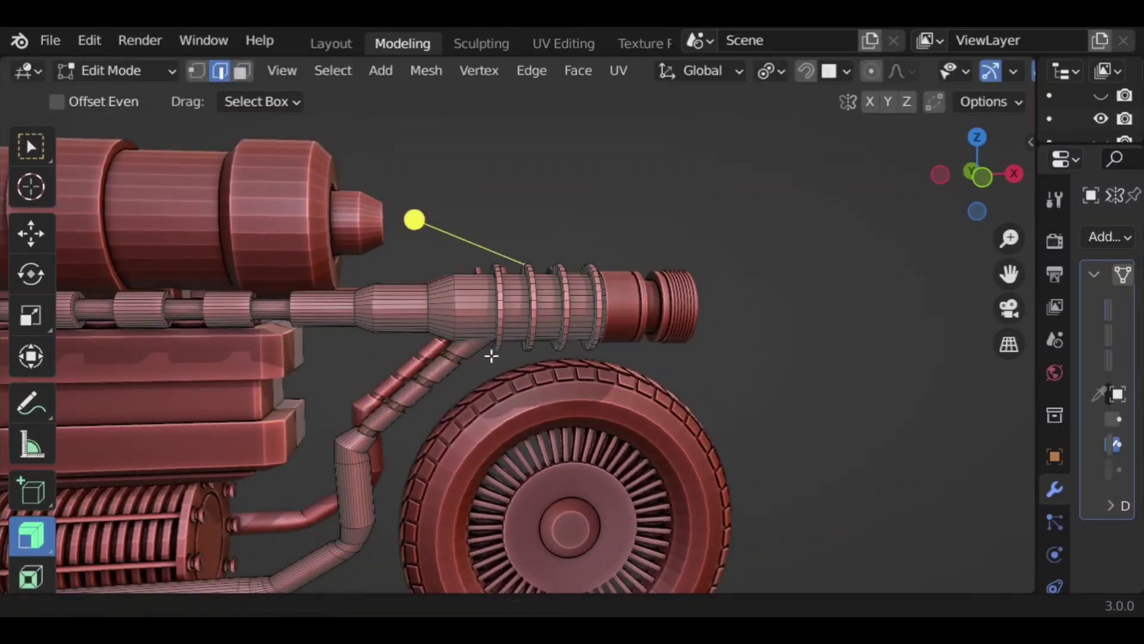
Step: Cut one loop around the short vertical pipe beside the rear wheel, bevel it into a wide band, and extrude it outward as a collar
{"action": "middle_click_drag", "start_coordinate": [491, 356], "coordinate": [518, 337], "text": "shift"}
{"action": "scroll", "coordinate": [453, 405], "scroll_direction": "up", "scroll_amount": 1}
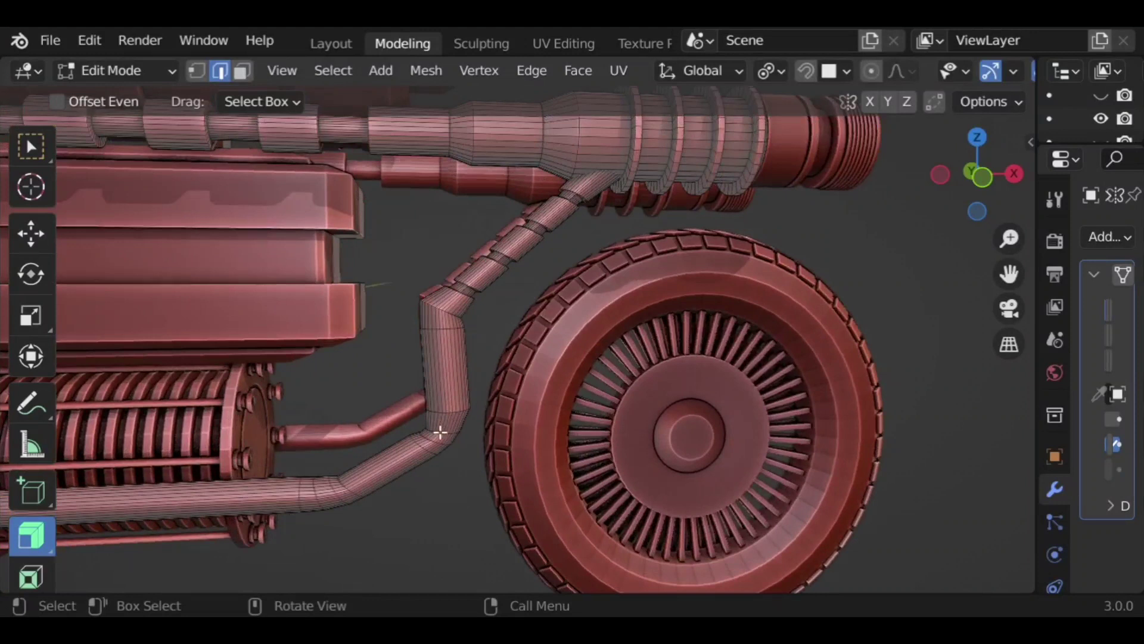
{"action": "left_click", "coordinate": [442, 377]}
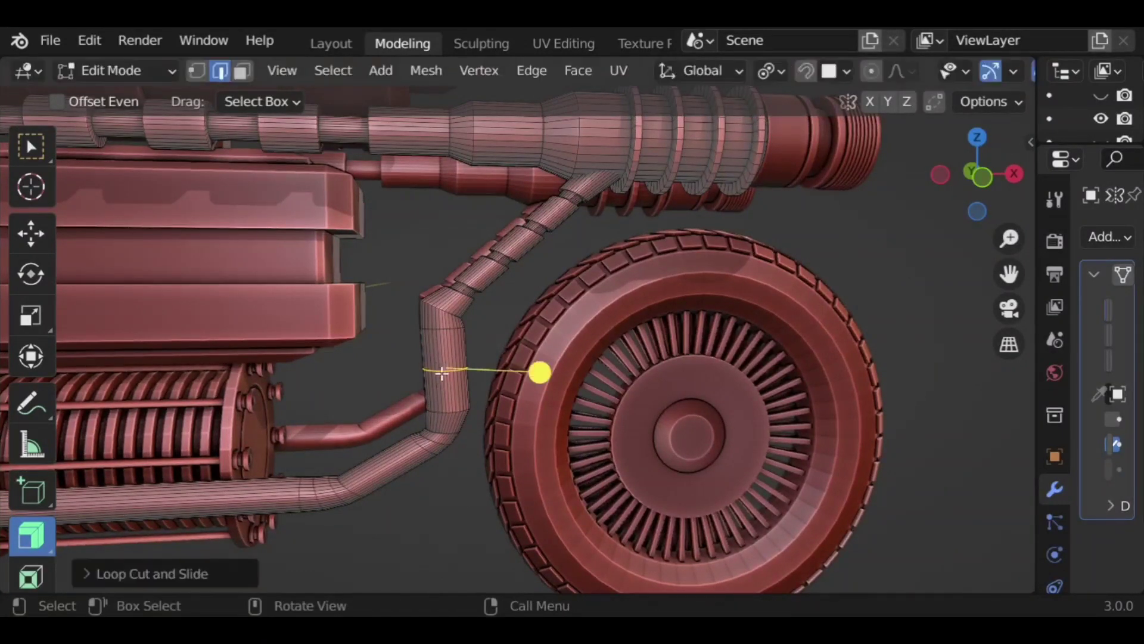
{"action": "key", "text": "ctrl+b"}
{"action": "left_click", "coordinate": [472, 433]}
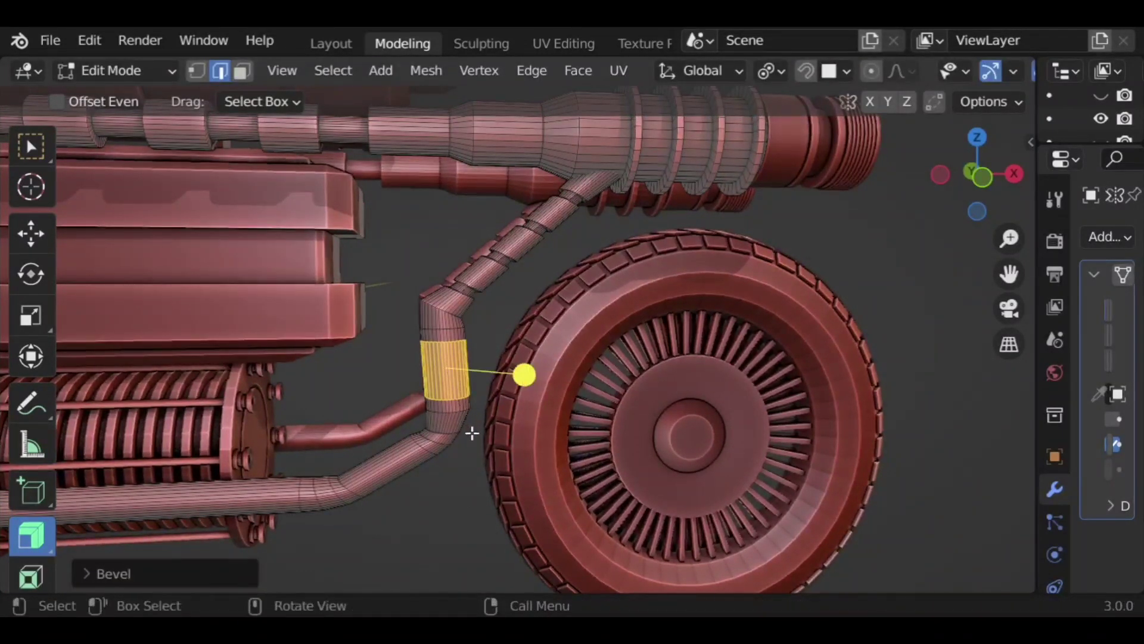
{"action": "key", "text": "alt+s"}
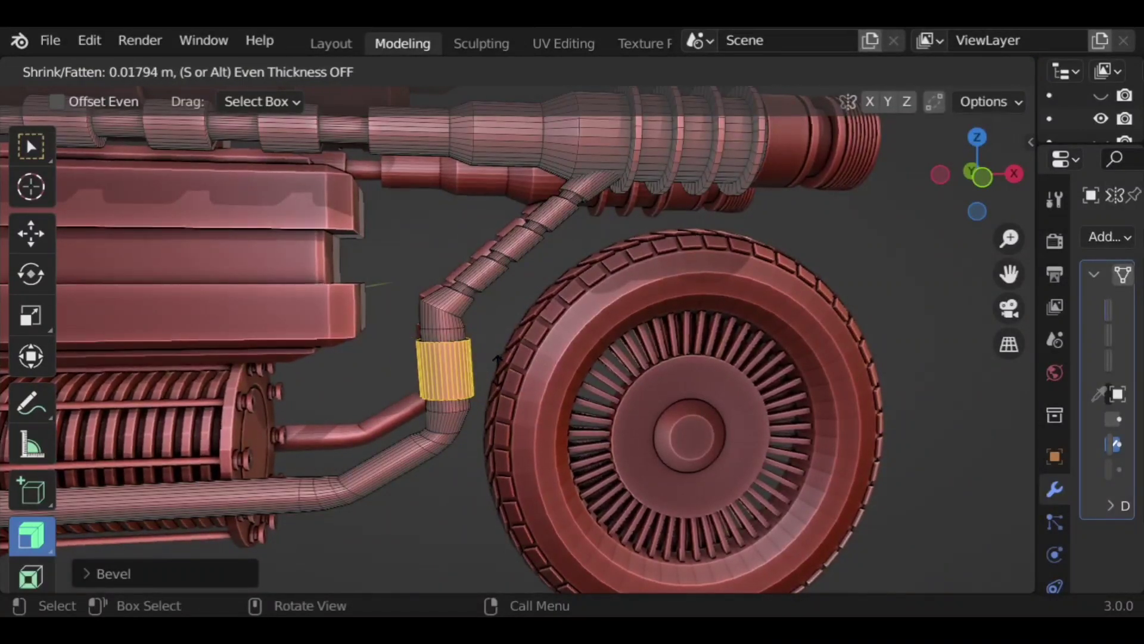
{"action": "left_click", "coordinate": [496, 371]}
Step: Add three loop cuts around the raised collar, bevel them into narrow bands, and extrude them inward about 0.09 m as grooves
{"action": "key", "text": "ctrl+r"}
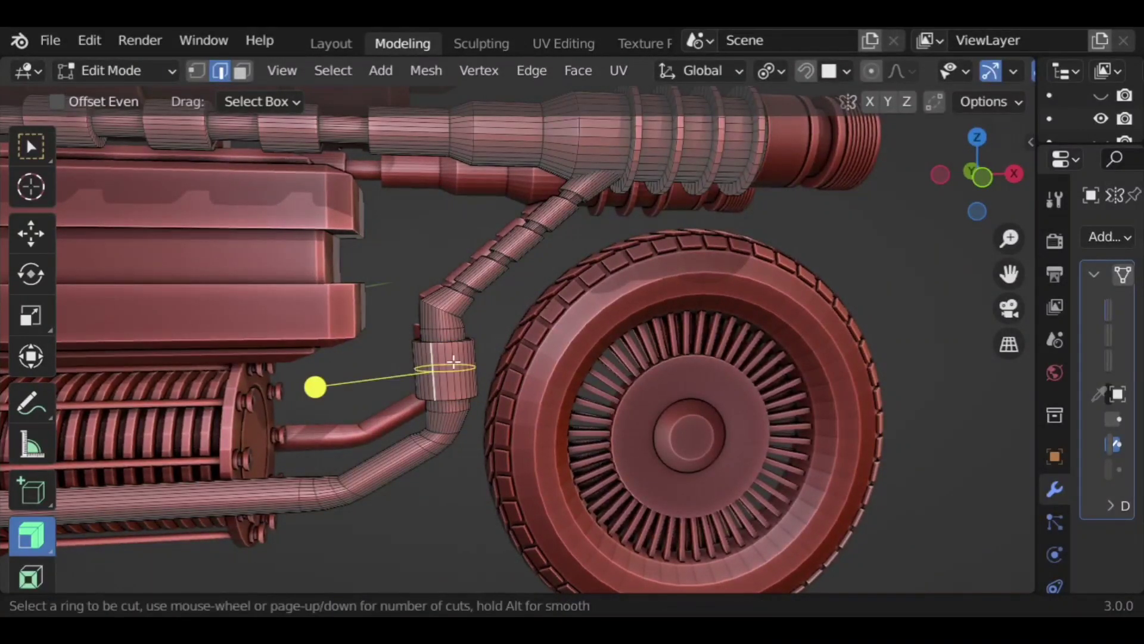
{"action": "scroll", "coordinate": [454, 362], "scroll_direction": "up", "scroll_amount": 2}
{"action": "left_click", "coordinate": [454, 362]}
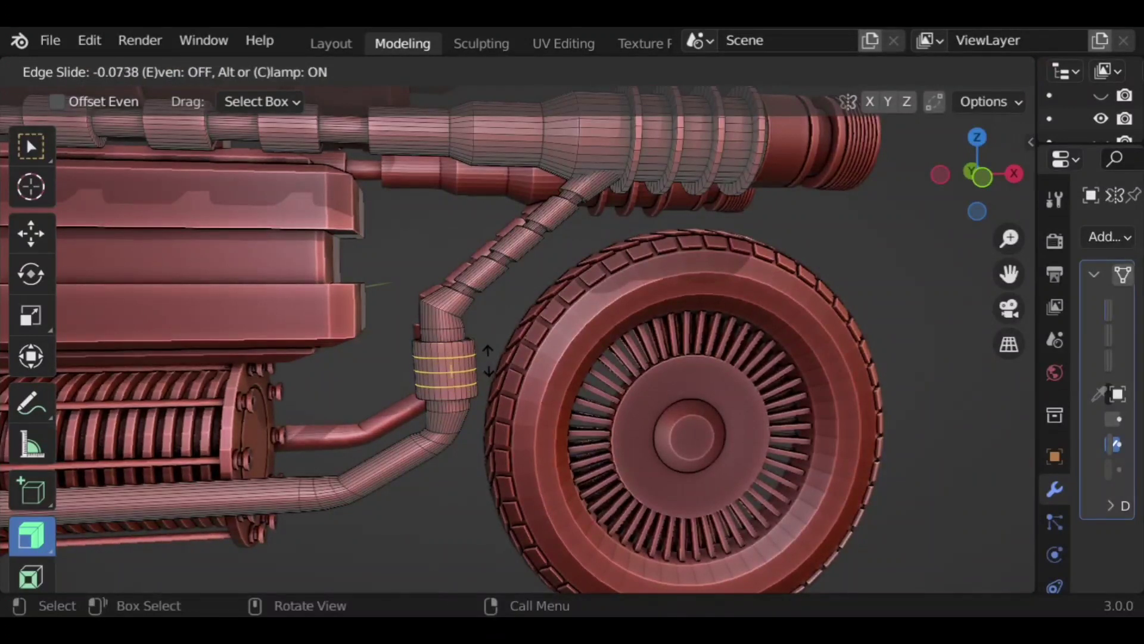
{"action": "left_click", "coordinate": [493, 376]}
{"action": "key", "text": "ctrl+b"}
{"action": "left_click", "coordinate": [382, 381]}
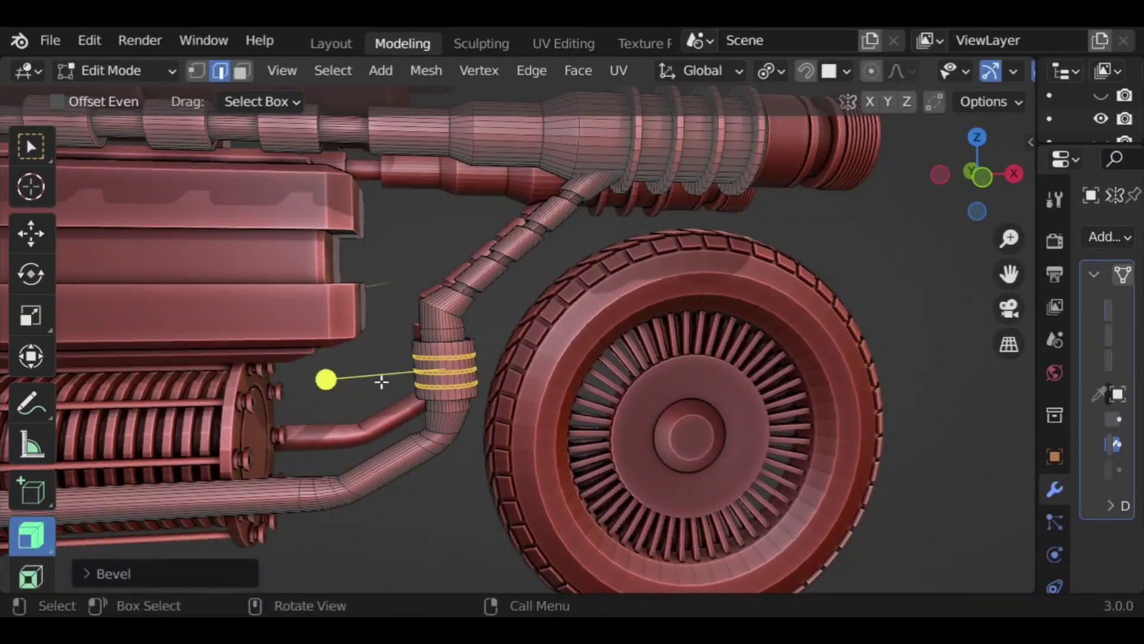
{"action": "key", "text": "alt+s"}
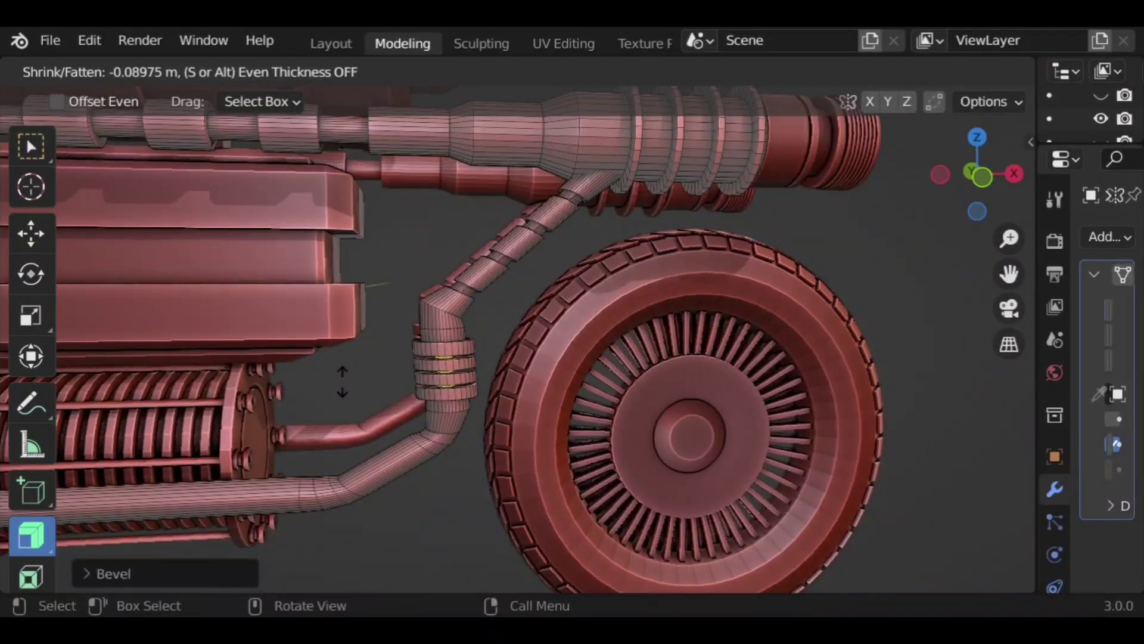
{"action": "left_click", "coordinate": [355, 379]}
{"action": "left_click", "coordinate": [904, 269]}
Step: Add five evenly spaced loop cuts along the lower horizontal pipe beneath the engine
{"action": "scroll", "coordinate": [631, 365], "scroll_direction": "down", "scroll_amount": 3}
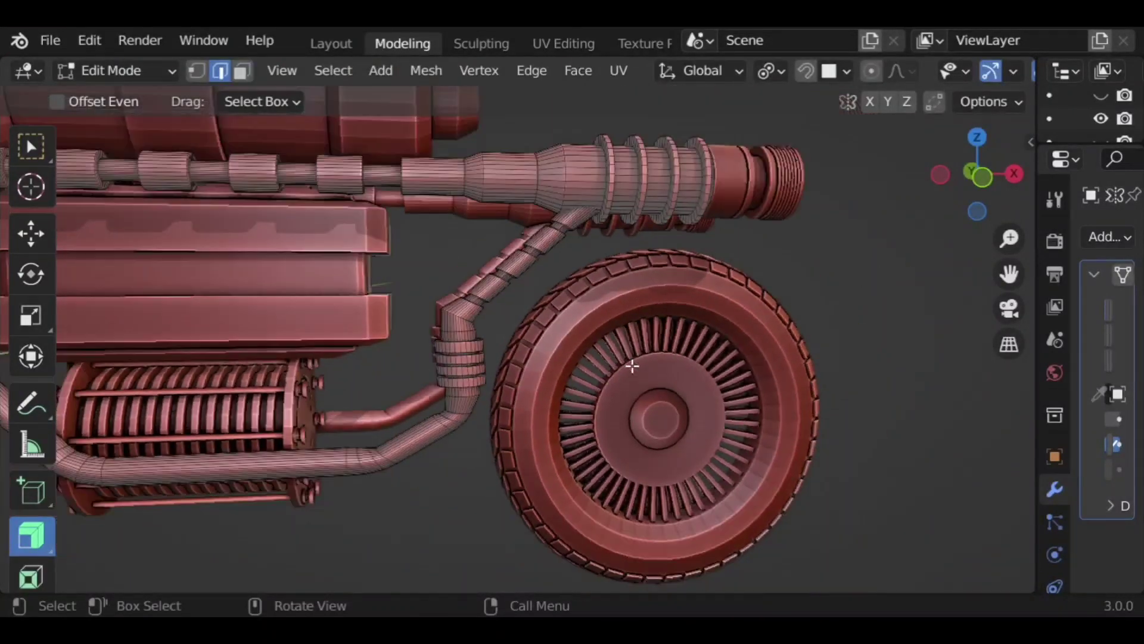
{"action": "middle_click_drag", "start_coordinate": [471, 444], "coordinate": [584, 443], "text": "shift"}
{"action": "scroll", "coordinate": [463, 414], "scroll_direction": "up", "scroll_amount": 5}
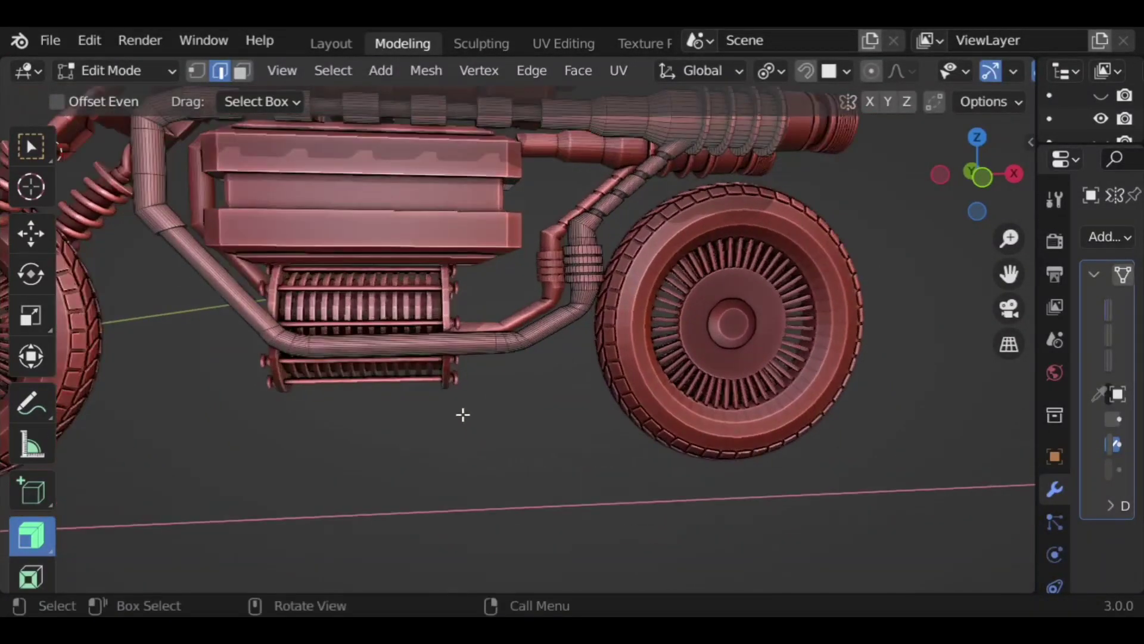
{"action": "key", "text": "ctrl+r"}
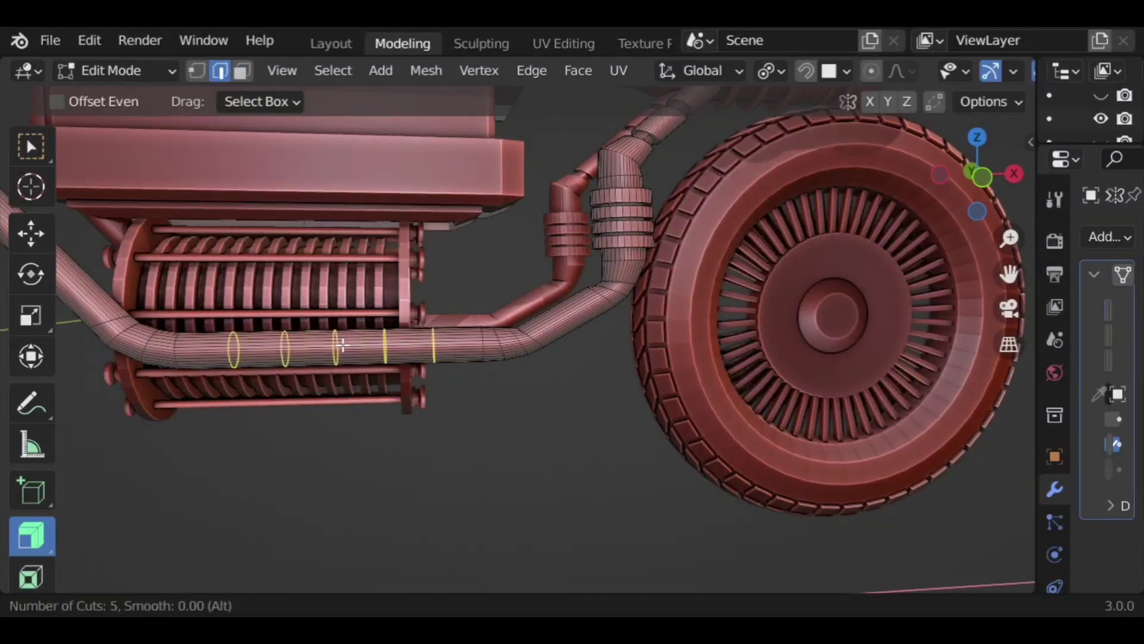
{"action": "left_click", "coordinate": [341, 344]}
{"action": "right_click", "coordinate": [340, 343]}
Step: Bevel the five lower-pipe loops into wide bands about 0.08 m and extrude them outward as raised sleeves, then clear the selection
{"action": "key", "text": "ctrl+b"}
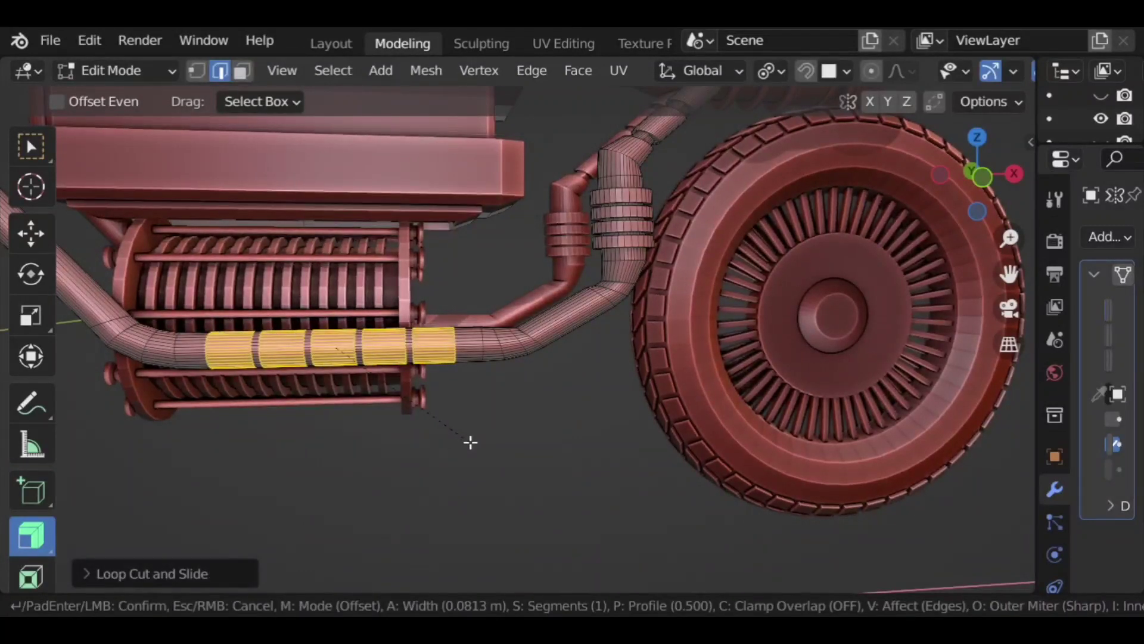
{"action": "left_click", "coordinate": [471, 442]}
{"action": "mouse_move", "coordinate": [323, 264]}
{"action": "left_mouse_down"}
{"action": "mouse_move", "coordinate": [325, 243]}
{"action": "mouse_move", "coordinate": [327, 252]}
{"action": "left_mouse_up"}
{"action": "left_click", "coordinate": [499, 451]}
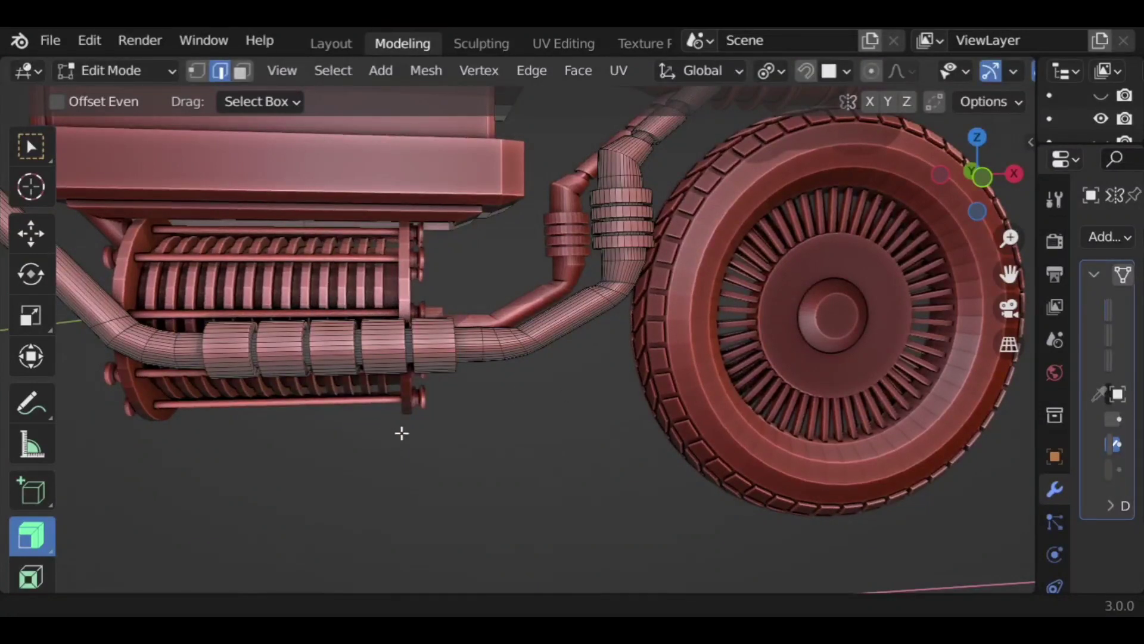
Step: Add two evenly spaced loop cuts to the slanted pipe section between the lower sleeves and the vertical collar
{"action": "middle_click_drag", "start_coordinate": [401, 432], "coordinate": [546, 334]}
{"action": "key", "text": "ctrl+r"}
{"action": "scroll", "coordinate": [573, 319], "scroll_direction": "up", "scroll_amount": 1}
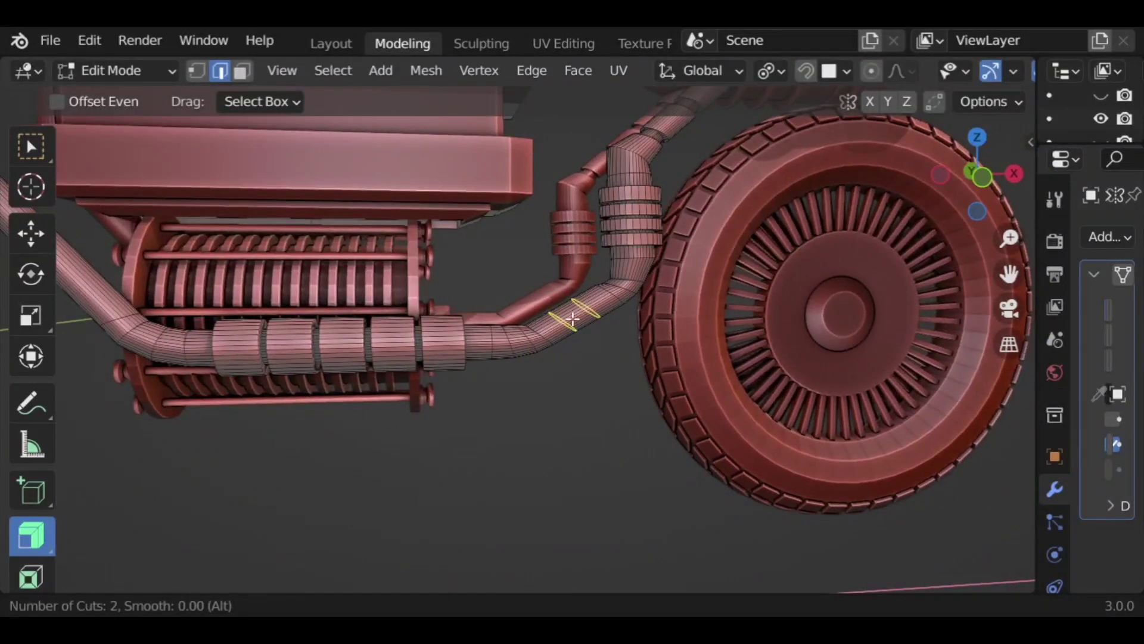
{"action": "left_click", "coordinate": [573, 320]}
{"action": "right_click", "coordinate": [573, 320]}
Step: Bevel the two slanted-pipe loops into narrow bands, extrude them inward about 0.04 m as grooves, and clear the selection
{"action": "key", "text": "ctrl+b"}
{"action": "left_click", "coordinate": [567, 274]}
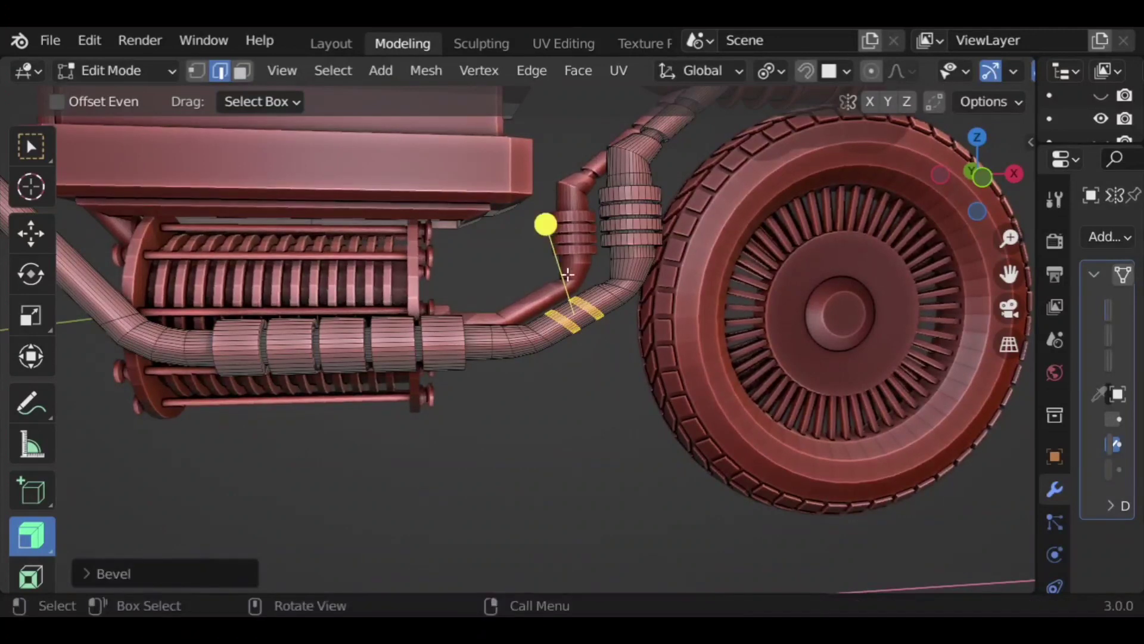
{"action": "key", "text": "alt+s"}
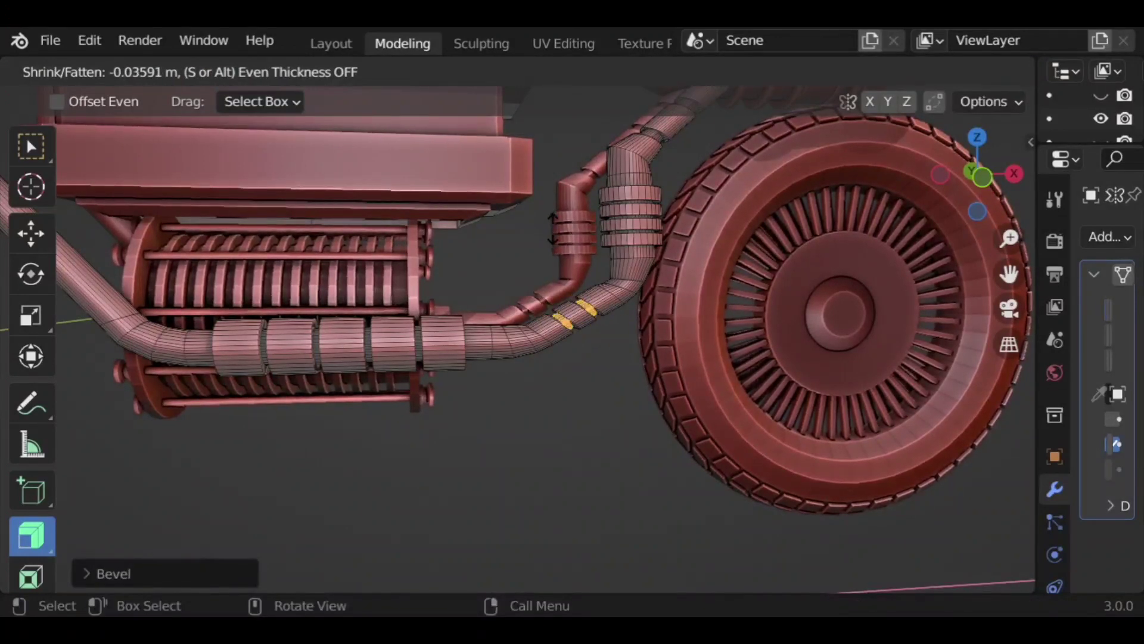
{"action": "left_click", "coordinate": [554, 230]}
{"action": "left_click", "coordinate": [600, 429]}
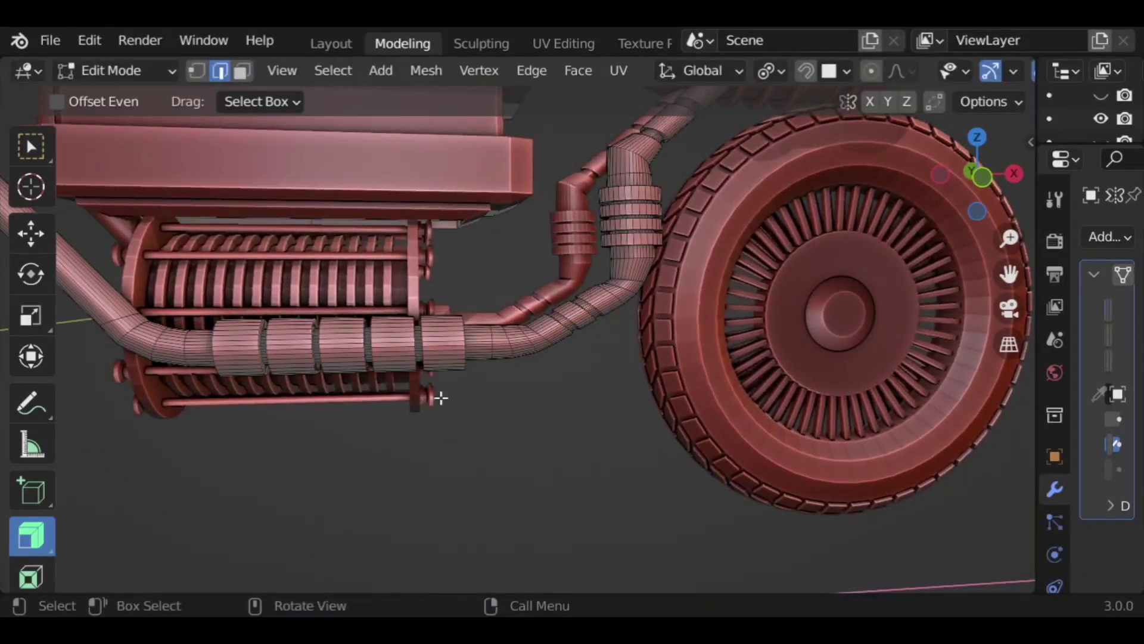
Step: Add two loop cuts to the upper half of the vertical pipe section at the front of the engine
{"action": "scroll", "coordinate": [495, 383], "scroll_direction": "down", "scroll_amount": 3}
{"action": "middle_click_drag", "start_coordinate": [392, 429], "coordinate": [552, 487], "text": "shift"}
{"action": "middle_click_drag", "start_coordinate": [429, 248], "coordinate": [451, 301], "text": "shift"}
{"action": "scroll", "coordinate": [370, 253], "scroll_direction": "up", "scroll_amount": 2}
{"action": "middle_click_drag", "start_coordinate": [387, 270], "coordinate": [466, 333], "text": "shift"}
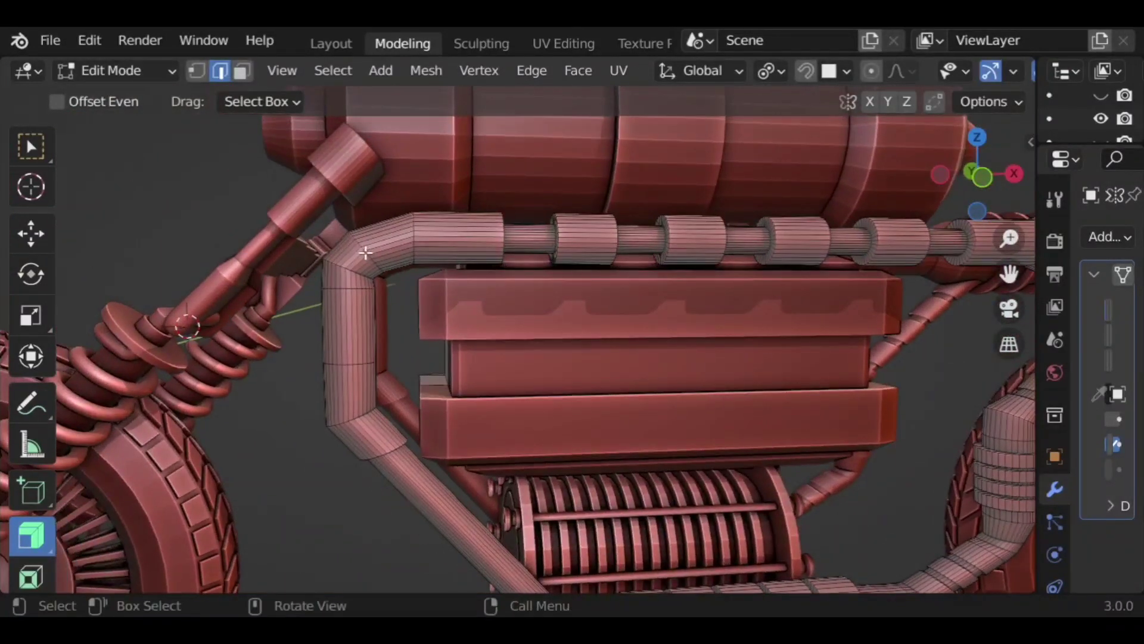
{"action": "key", "text": "ctrl+r"}
{"action": "scroll", "coordinate": [337, 320], "scroll_direction": "up", "scroll_amount": 1}
{"action": "left_click", "coordinate": [338, 320]}
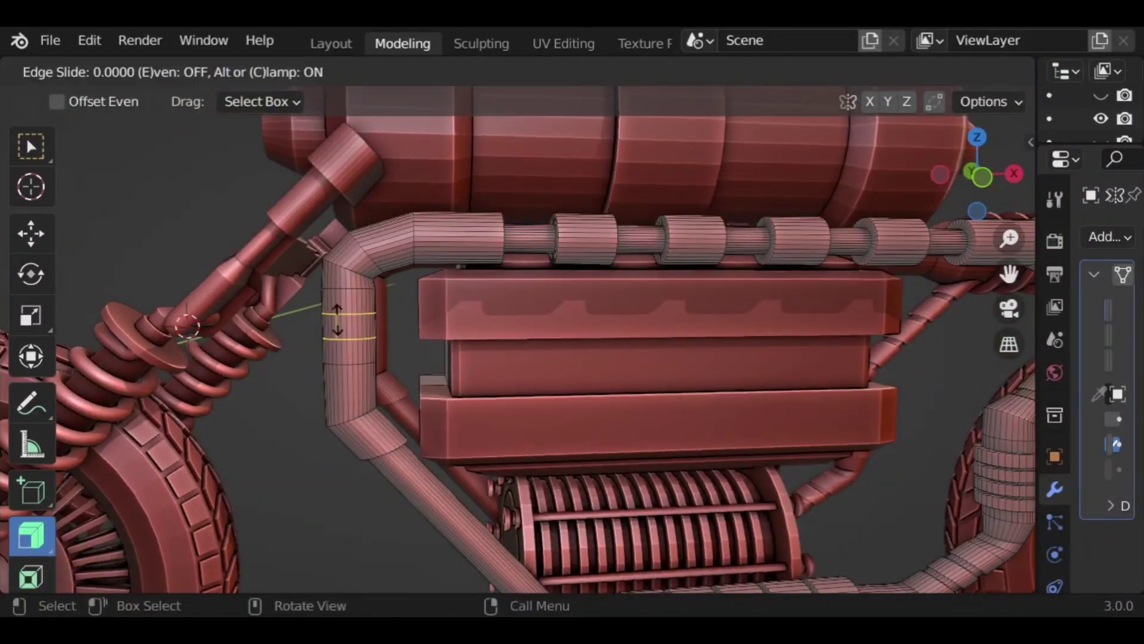
{"action": "left_click", "coordinate": [346, 364]}
{"action": "scroll", "coordinate": [346, 364], "scroll_direction": "up", "scroll_amount": 4}
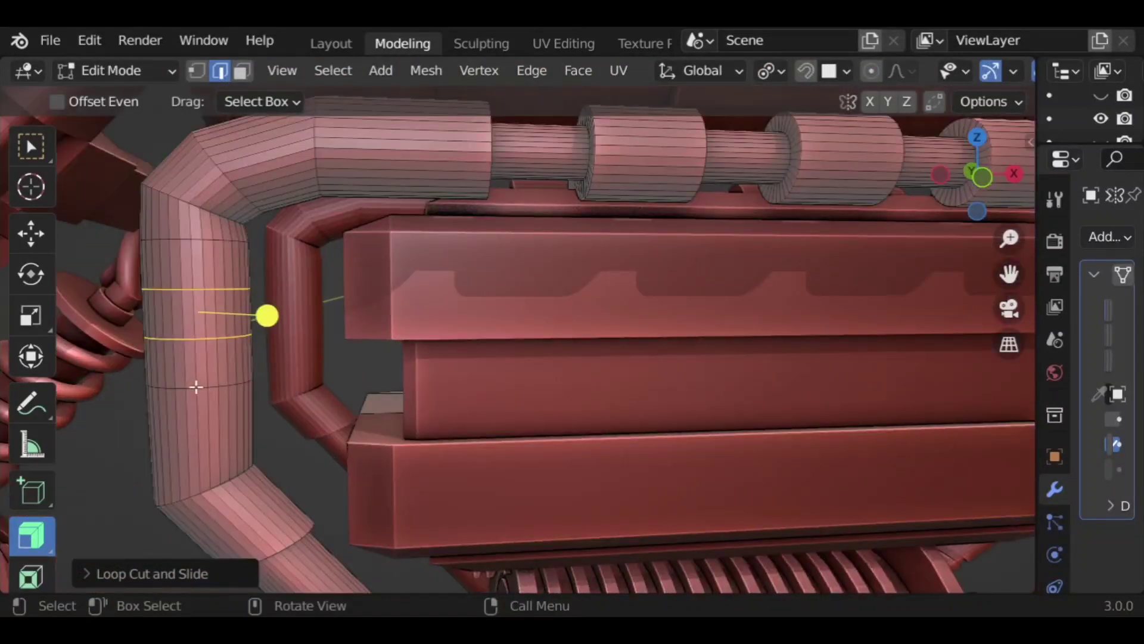
Step: Bevel the two new loops together with the adjacent loops above and below, and extrude the four bands inward as grooves
{"action": "left_click", "coordinate": [203, 387], "text": "alt+shift"}
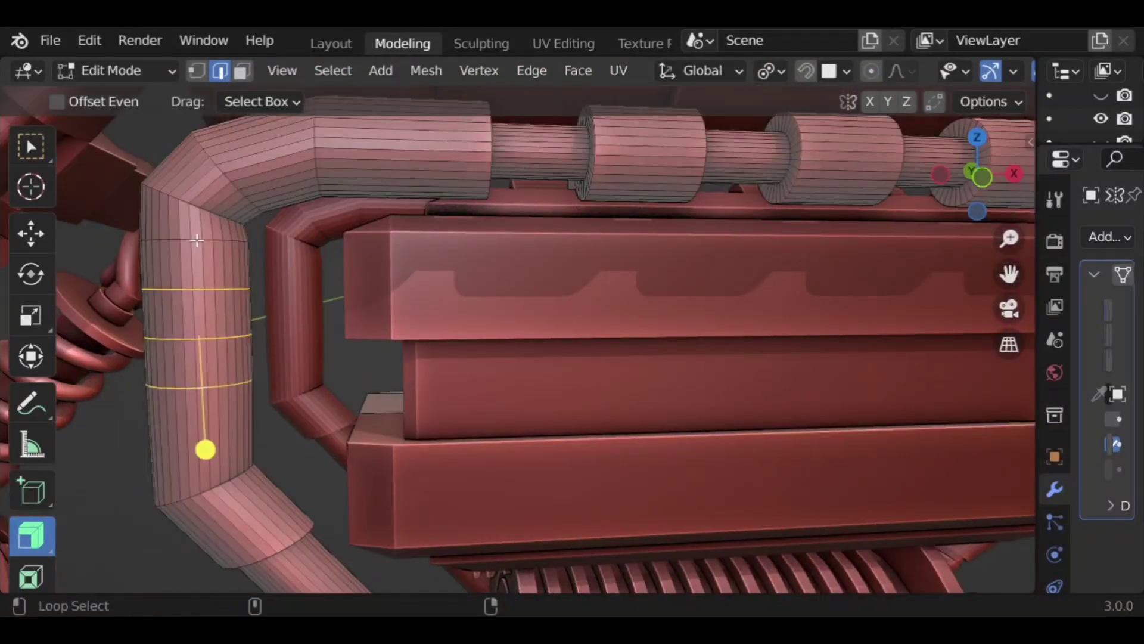
{"action": "key", "text": "ctrl+b"}
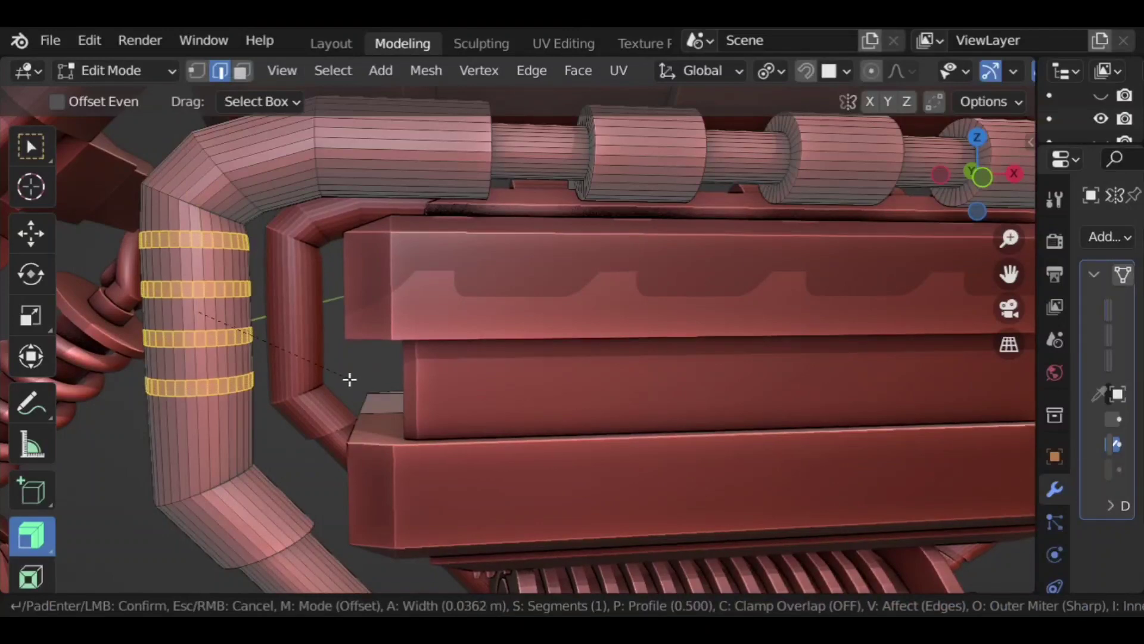
{"action": "left_click", "coordinate": [399, 384]}
{"action": "left_click_drag", "start_coordinate": [202, 191], "coordinate": [253, 336]}
{"action": "scroll", "coordinate": [254, 336], "scroll_direction": "down", "scroll_amount": 3}
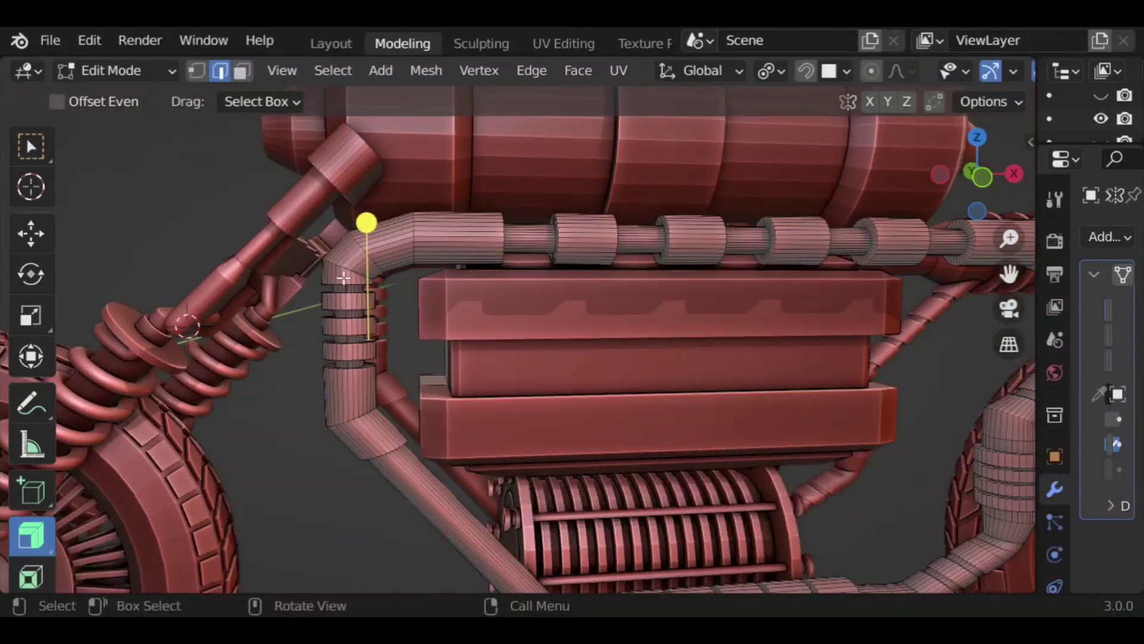
Step: Cut one loop across the pipe's upper front bend and bevel it into a narrow band with one segment
{"action": "scroll", "coordinate": [332, 249], "scroll_direction": "up", "scroll_amount": 2}
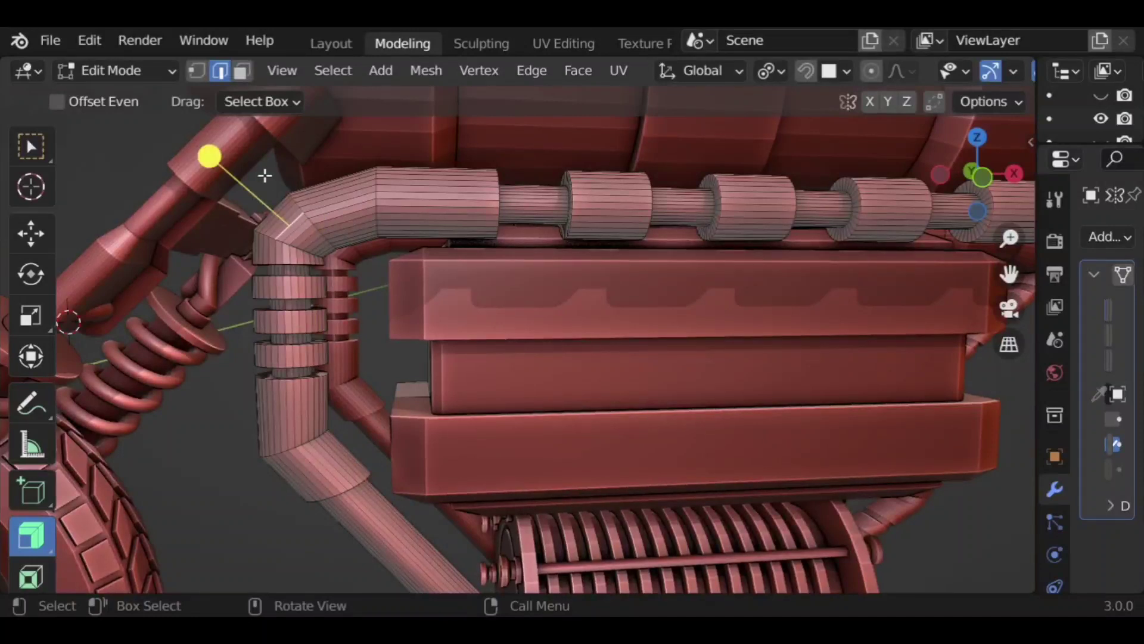
{"action": "left_click", "coordinate": [297, 224]}
{"action": "key", "text": "ctrl+b"}
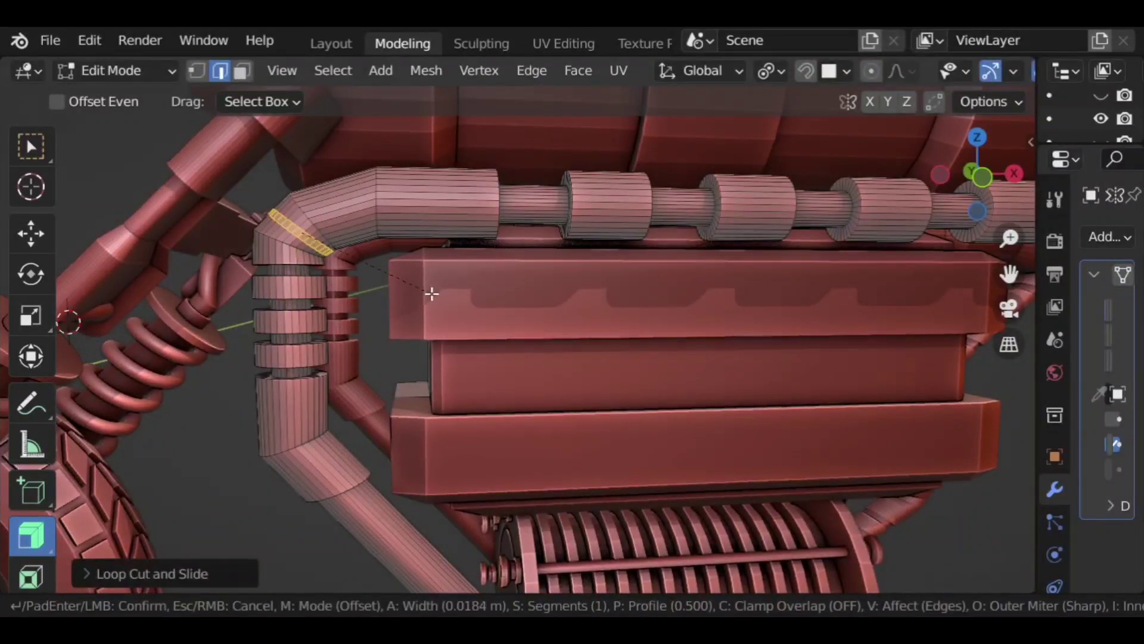
{"action": "left_click", "coordinate": [276, 345]}
Step: Try to extrude the narrow bend band along its normals, and undo back to the flat band
{"action": "key", "text": "alt+s"}
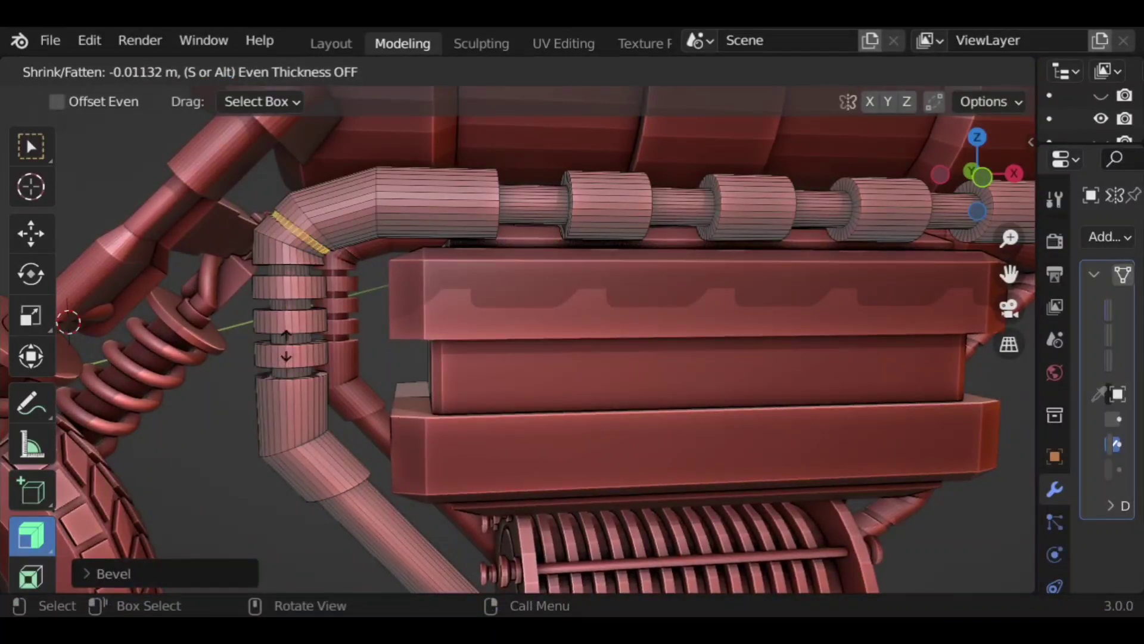
{"action": "left_click", "coordinate": [276, 344]}
{"action": "left_click", "coordinate": [132, 422]}
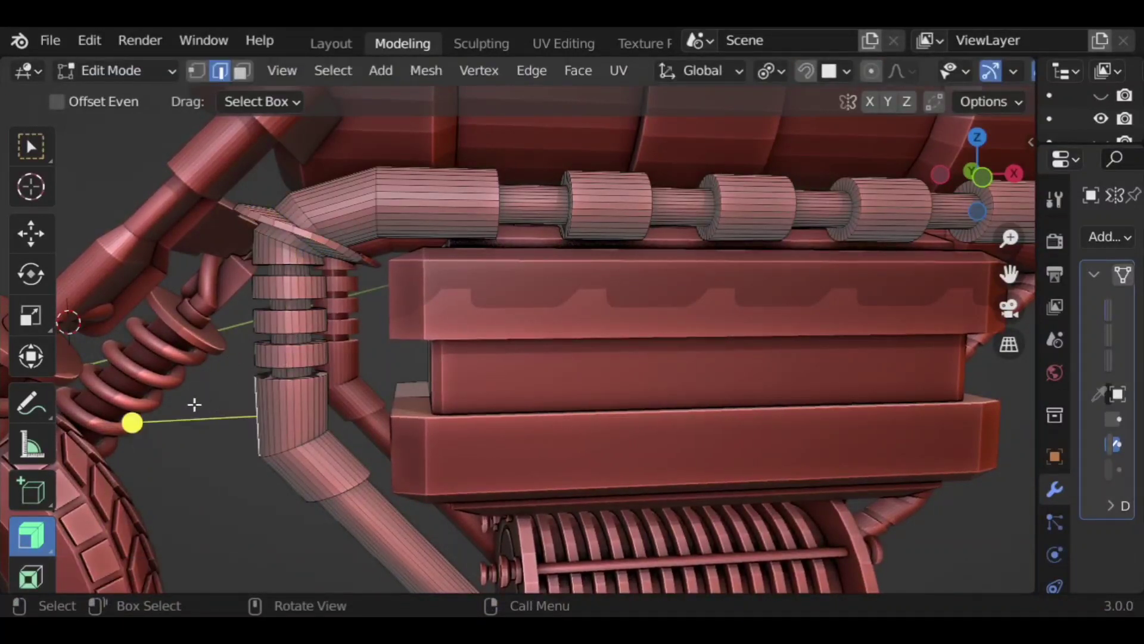
{"action": "key", "text": "ctrl+z"}
{"action": "key", "text": "ctrl+z"}
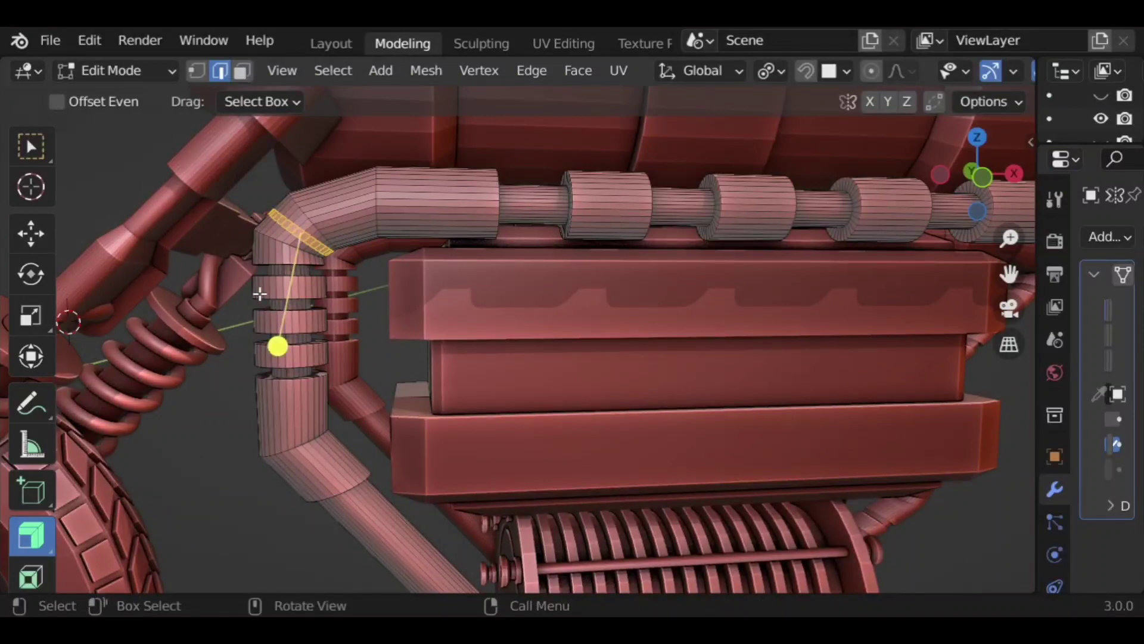
Step: Extrude the narrow band on the side pipe's upper front bend outward along its normals as a raised ring
{"action": "scroll", "coordinate": [260, 293], "scroll_direction": "up", "scroll_amount": 2}
{"action": "middle_click_drag", "start_coordinate": [248, 287], "coordinate": [365, 320], "text": "shift"}
{"action": "key", "text": "alt+s"}
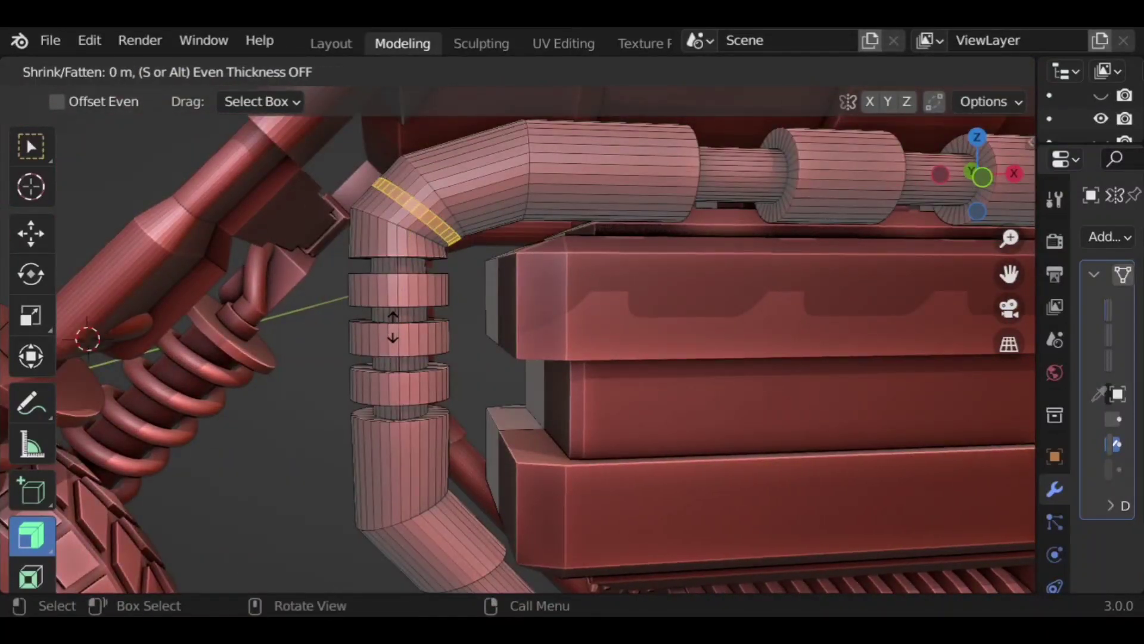
{"action": "left_click_drag", "start_coordinate": [393, 327], "coordinate": [392, 332]}
{"action": "left_click", "coordinate": [306, 366]}
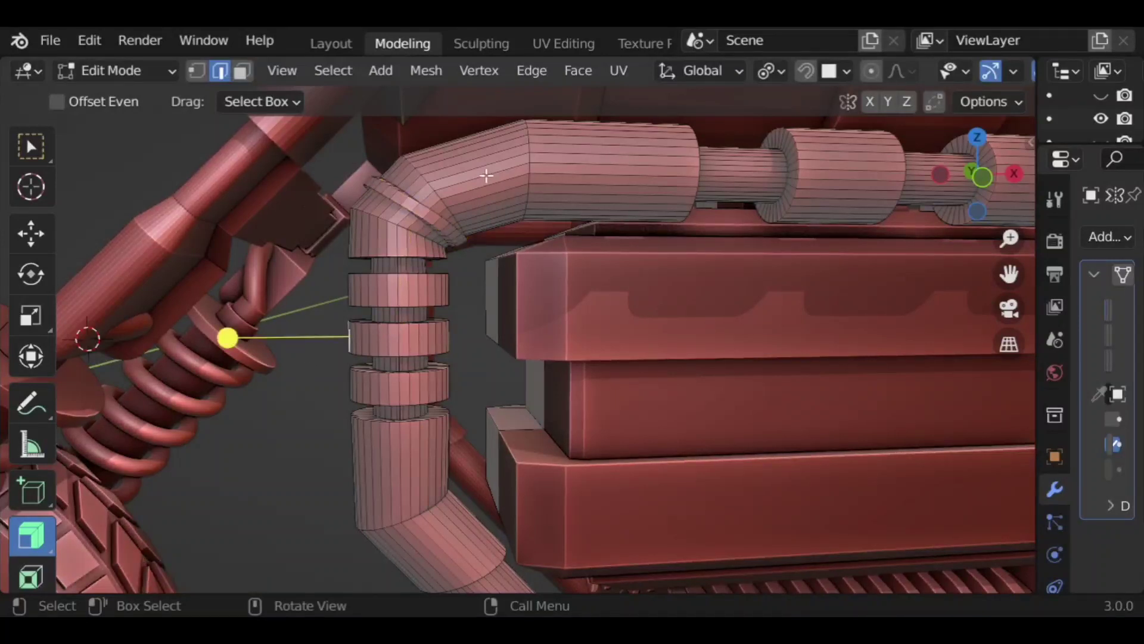
Step: Cut two loops across the pipe section behind the upper front bend, bevel them into bands and extrude these inward as grooves
{"action": "left_click_drag", "start_coordinate": [474, 177], "coordinate": [475, 179]}
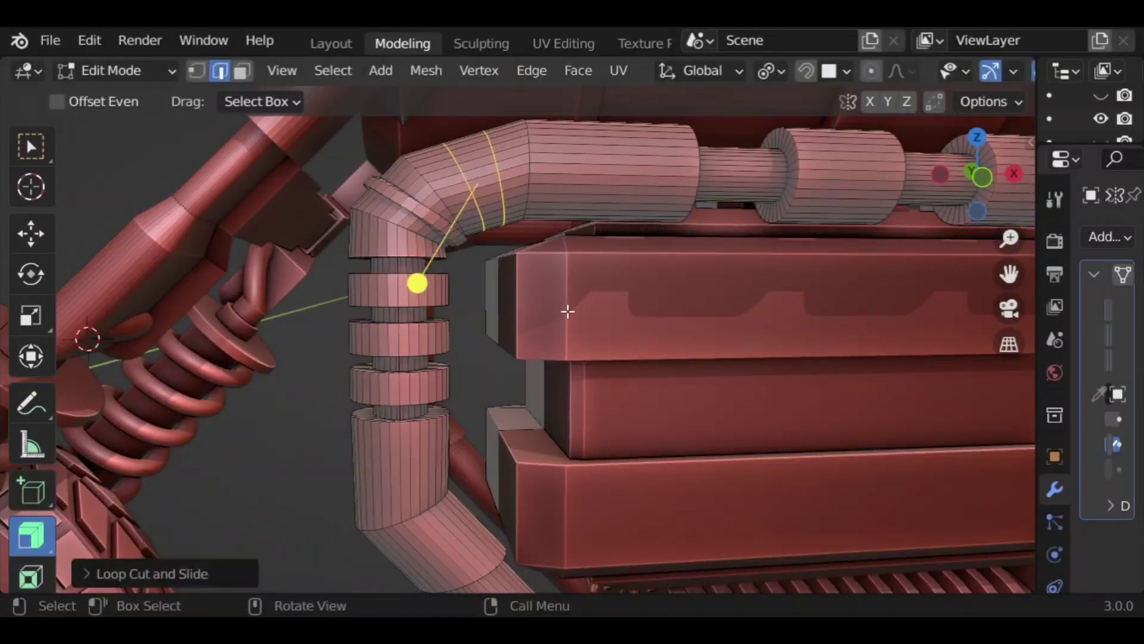
{"action": "key", "text": "ctrl+b"}
{"action": "left_click", "coordinate": [450, 284]}
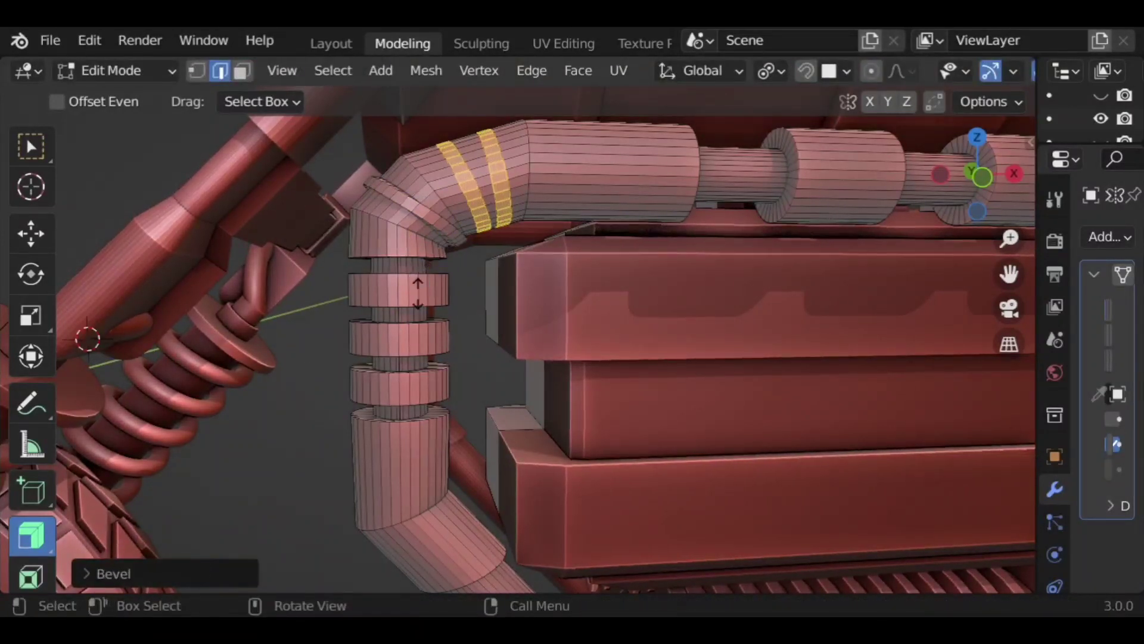
{"action": "key", "text": "alt+s"}
{"action": "left_click", "coordinate": [426, 292]}
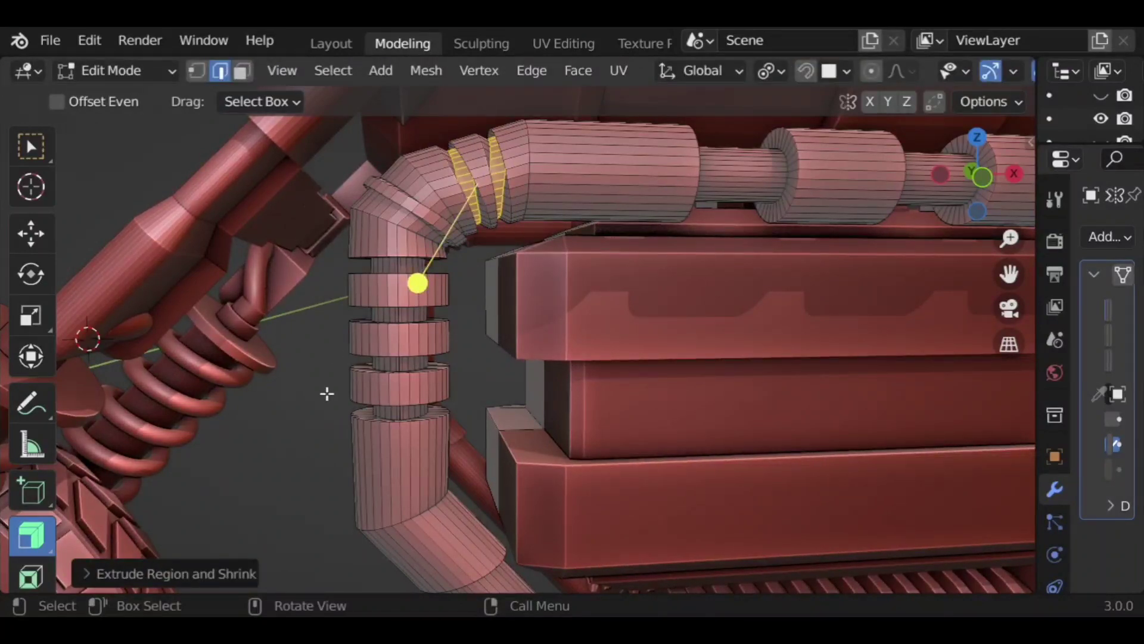
{"action": "left_click", "coordinate": [327, 393]}
{"action": "scroll", "coordinate": [331, 350], "scroll_direction": "down", "scroll_amount": 4}
{"action": "scroll", "coordinate": [421, 336], "scroll_direction": "down", "scroll_amount": 1}
{"action": "scroll", "coordinate": [507, 336], "scroll_direction": "down", "scroll_amount": 5}
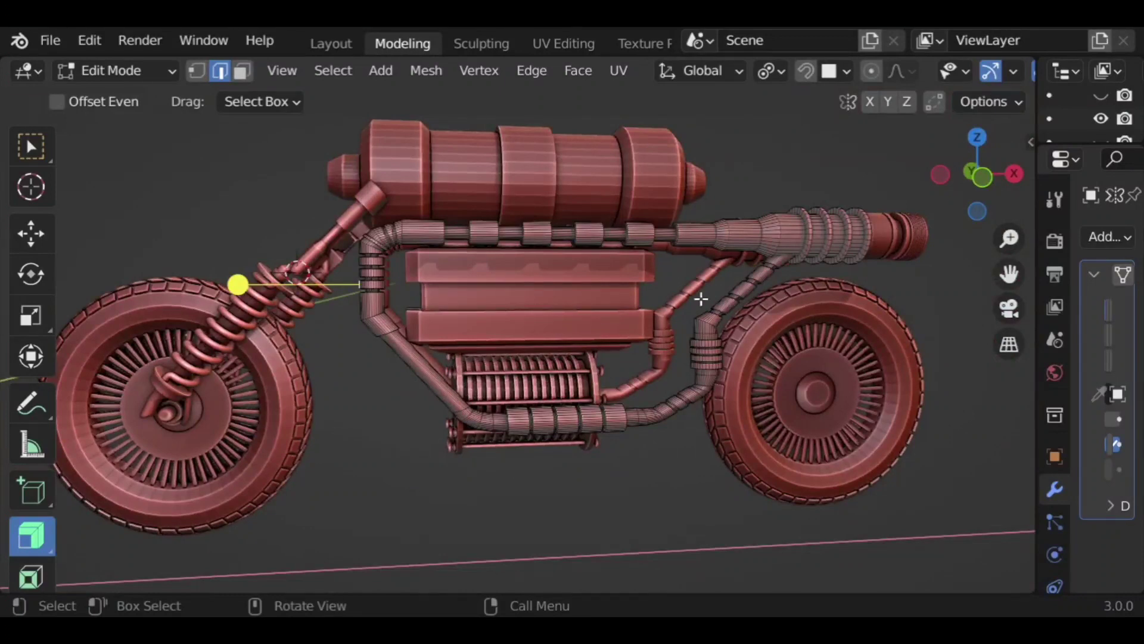
Step: Try four loop cuts along the slanted lower front pipe section and bevel them into narrow bands
{"action": "middle_click_drag", "start_coordinate": [701, 298], "coordinate": [476, 339], "text": "shift"}
{"action": "middle_click_drag", "start_coordinate": [301, 360], "coordinate": [460, 373], "text": "shift"}
{"action": "scroll", "coordinate": [369, 441], "scroll_direction": "up", "scroll_amount": 4}
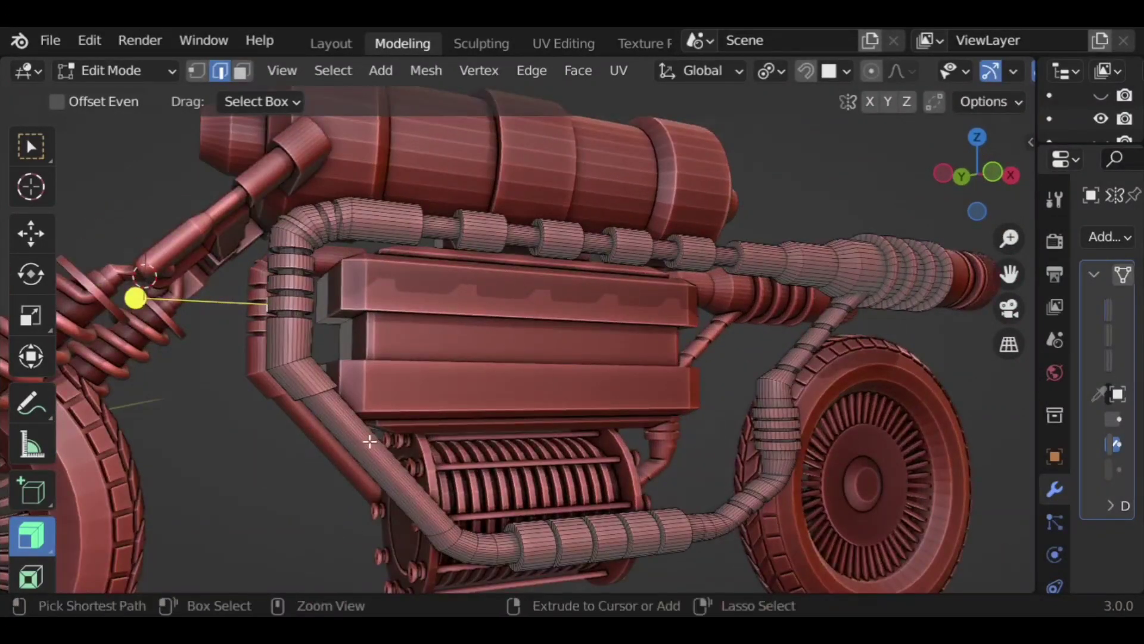
{"action": "key", "text": "ctrl+r"}
{"action": "left_click", "coordinate": [370, 441]}
{"action": "right_click", "coordinate": [370, 441]}
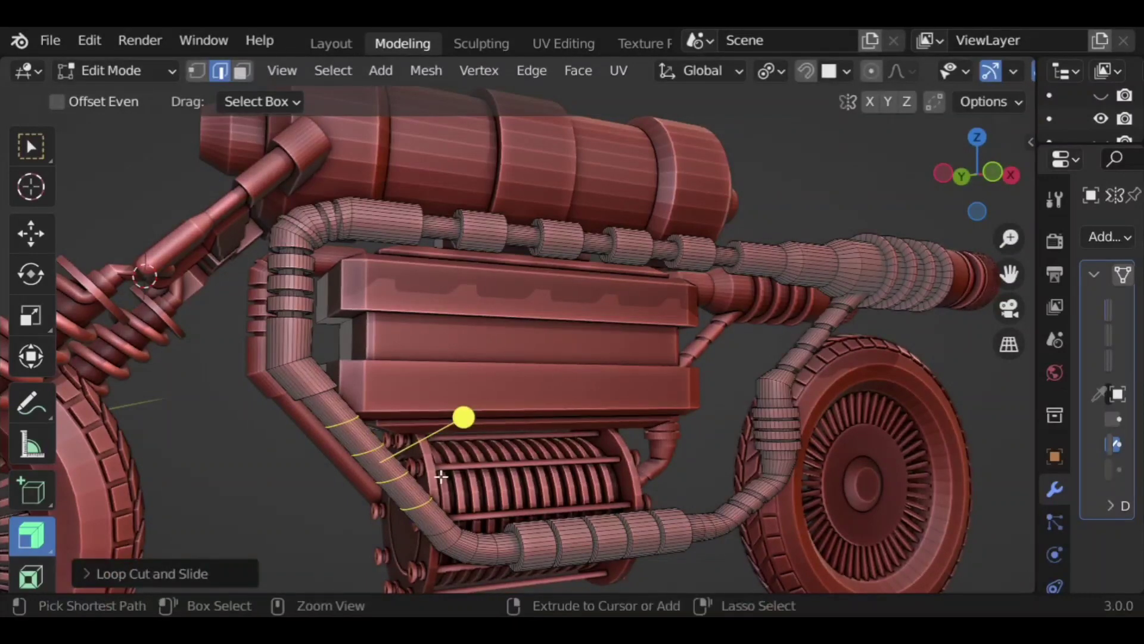
{"action": "key", "text": "ctrl+b"}
{"action": "left_click", "coordinate": [452, 483]}
Step: Try to extrude the four bands on the slanted pipe section outward as raised rings, and return to Object Mode
{"action": "middle_click_drag", "start_coordinate": [453, 483], "coordinate": [375, 347]}
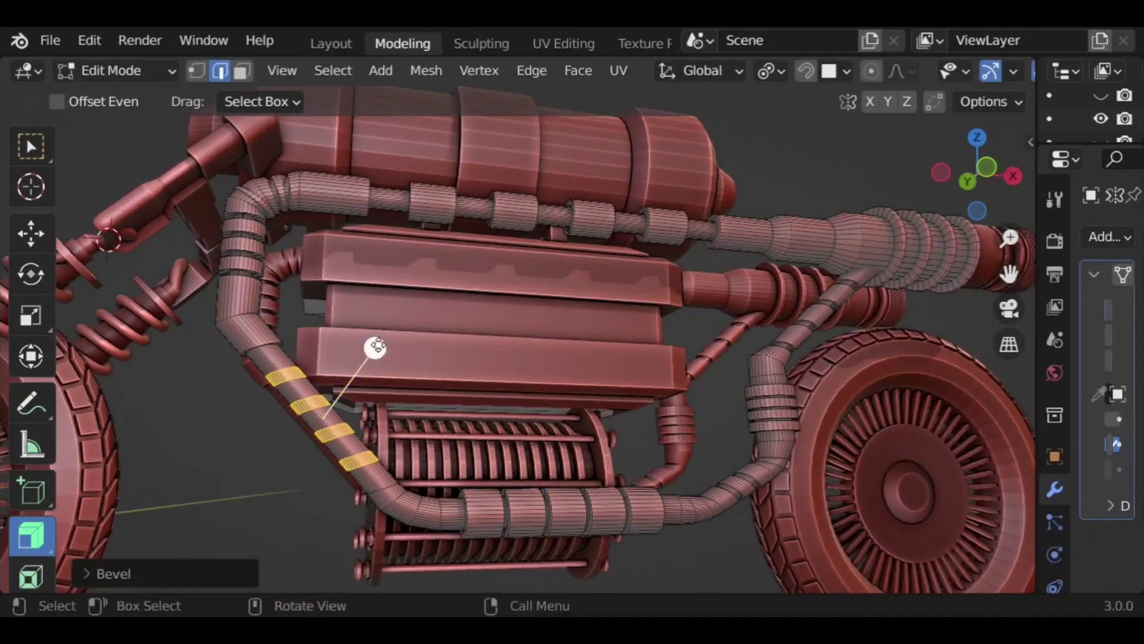
{"action": "key", "text": "alt+s"}
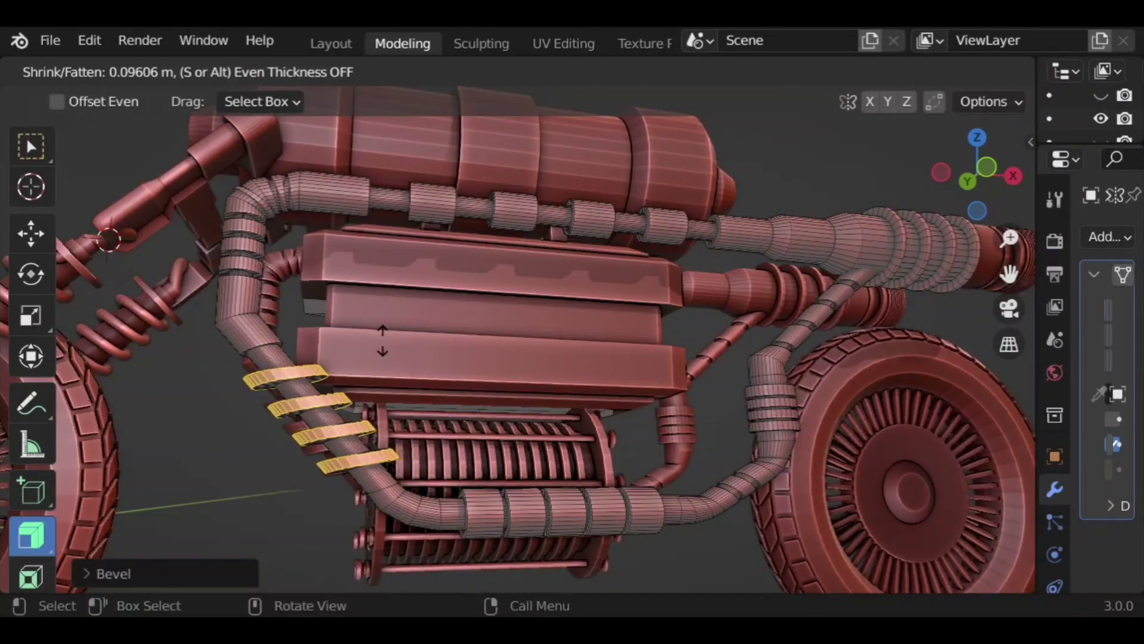
{"action": "left_click", "coordinate": [396, 409]}
{"action": "left_click", "coordinate": [154, 461]}
{"action": "scroll", "coordinate": [231, 435], "scroll_direction": "down", "scroll_amount": 5}
{"action": "middle_click_drag", "start_coordinate": [230, 436], "coordinate": [452, 513]}
{"action": "key", "text": "Tab"}
{"action": "middle_click_drag", "start_coordinate": [562, 499], "coordinate": [587, 467]}
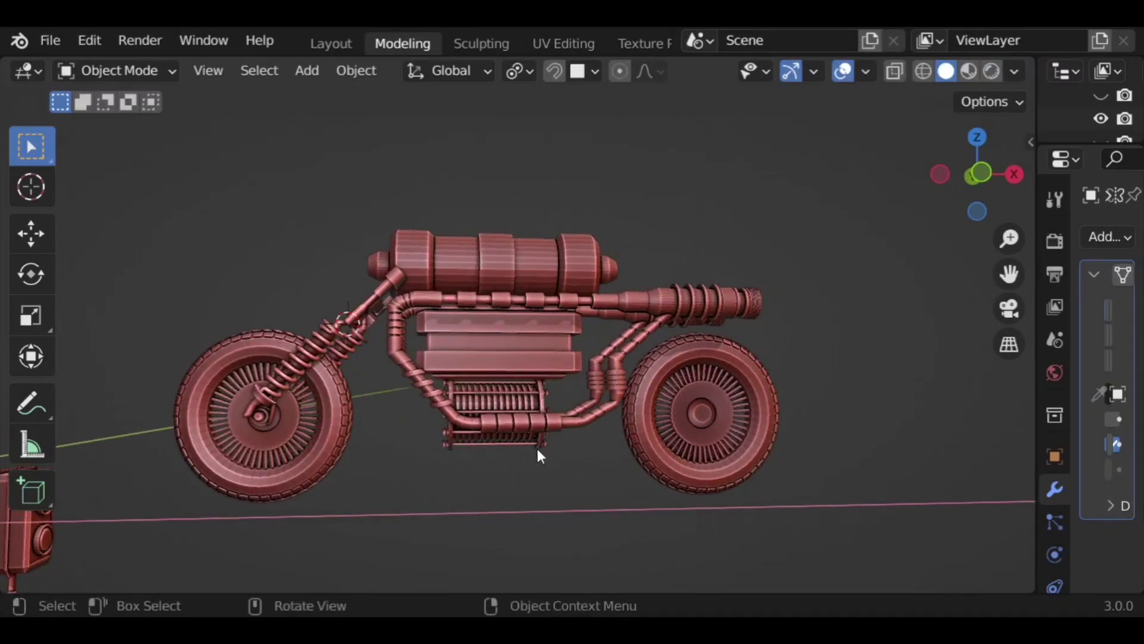
Step: Undo the raised rings, bevel and loop cuts on the slanted front pipe section
{"action": "key", "text": "ctrl+z"}
{"action": "key", "text": "ctrl+z"}
{"action": "key", "text": "ctrl+z"}
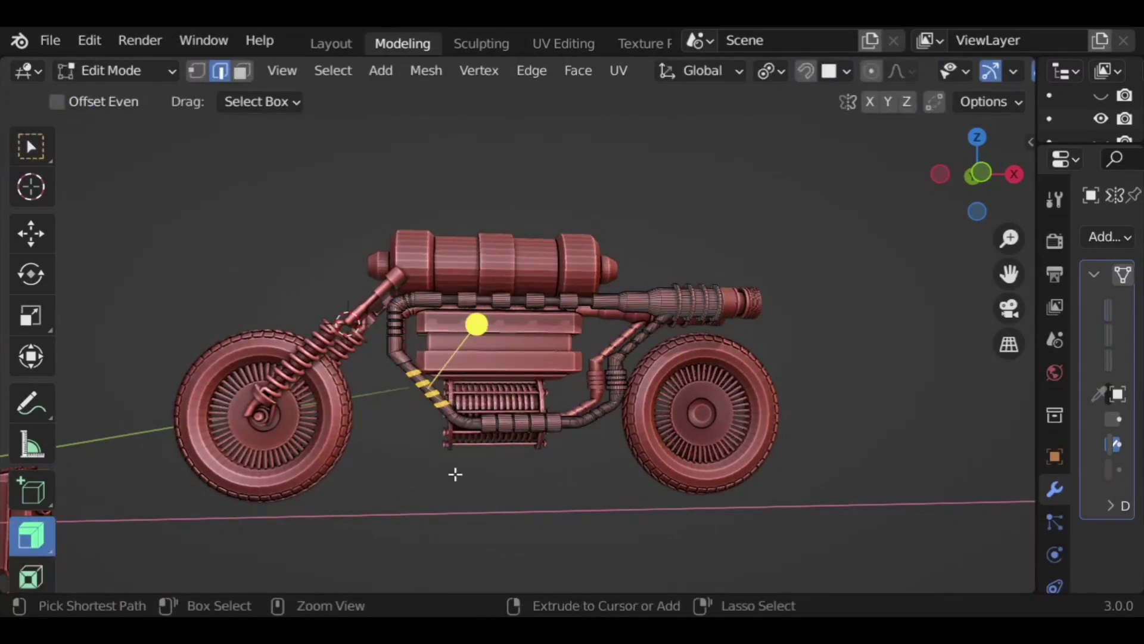
{"action": "key", "text": "ctrl+z"}
{"action": "key", "text": "ctrl+z"}
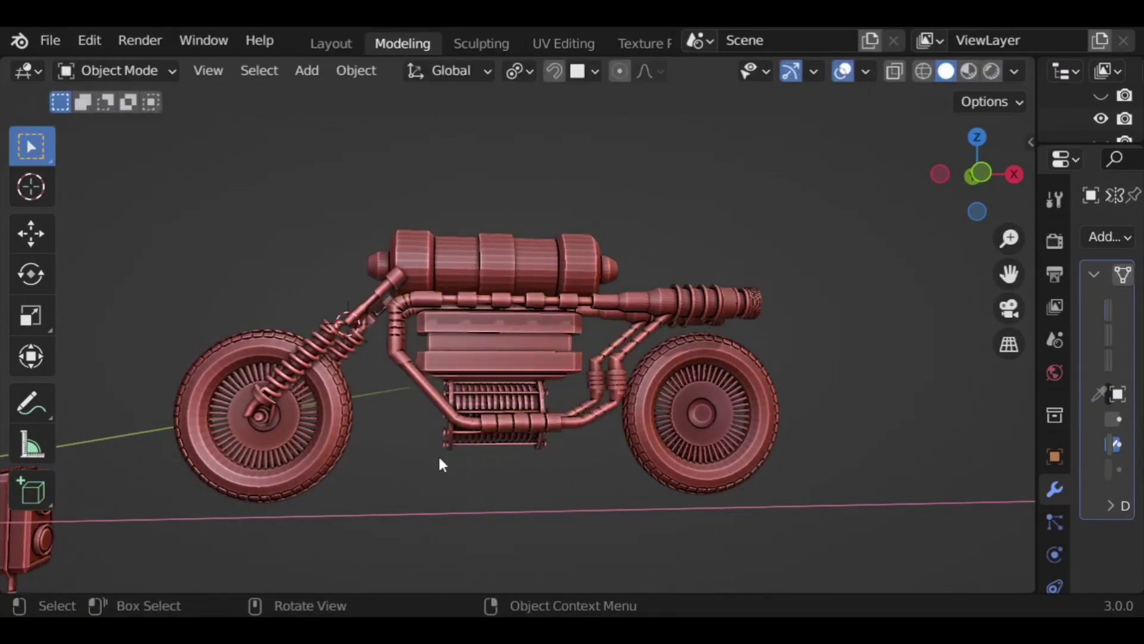
Step: Scale down the finned engine cylinder beneath the engine block
{"action": "middle_click_drag", "start_coordinate": [439, 462], "coordinate": [502, 427]}
{"action": "left_click", "coordinate": [502, 427]}
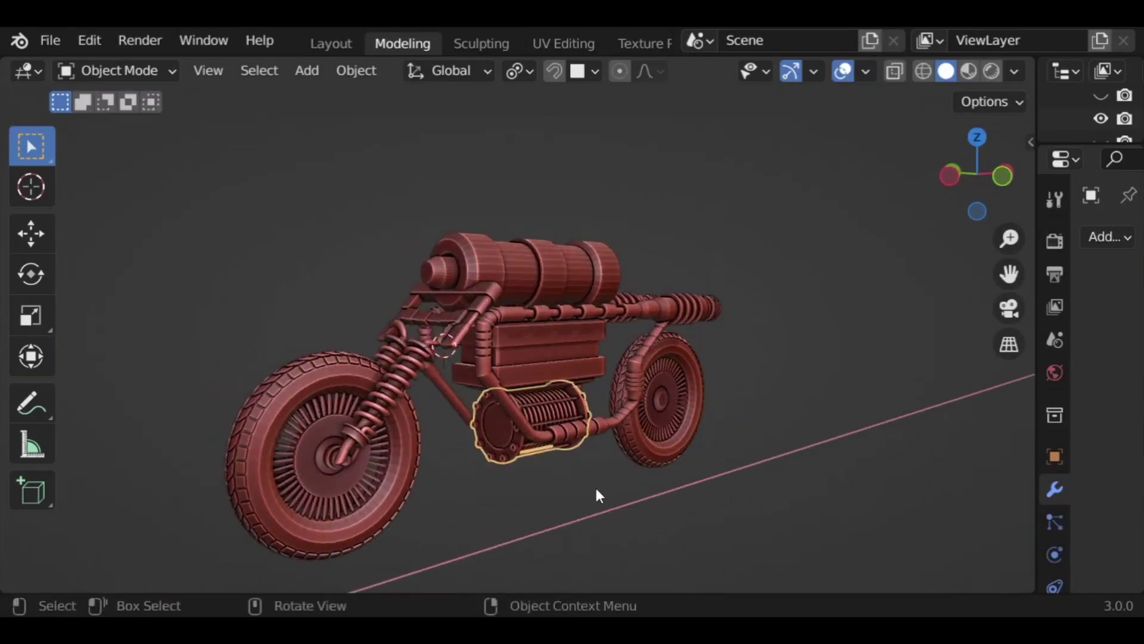
{"action": "key", "text": "s"}
{"action": "middle_click_drag", "start_coordinate": [637, 484], "coordinate": [496, 397]}
Step: Select the side pipe together with the engine cylinder and try a Catenary curve between them
{"action": "left_click", "coordinate": [297, 338], "text": "shift"}
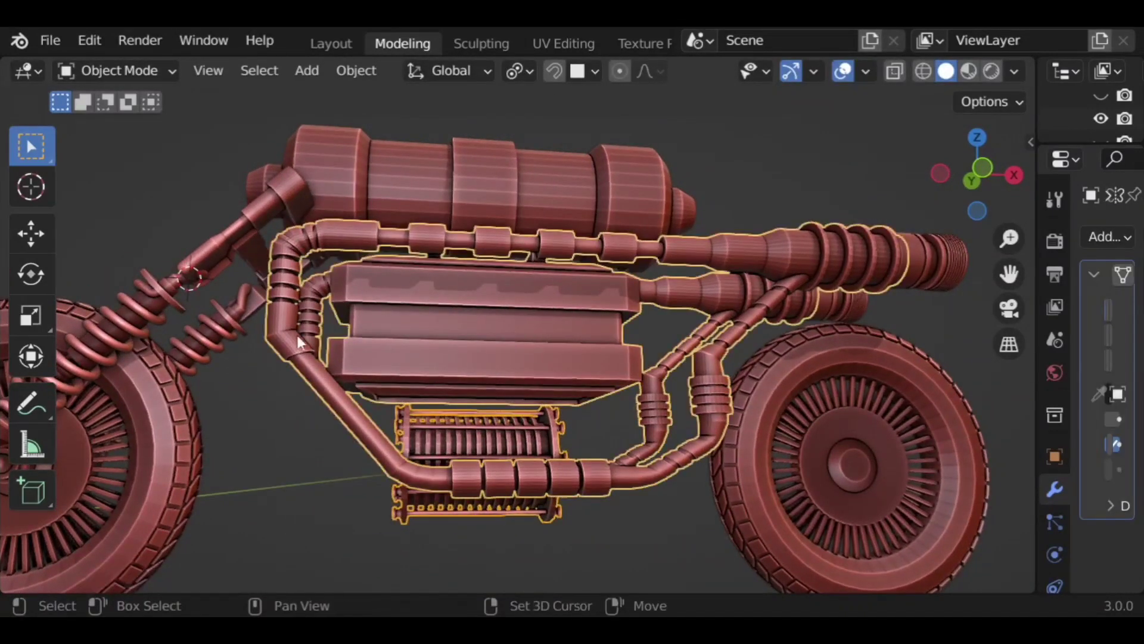
{"action": "left_click", "coordinate": [305, 82]}
{"action": "mouse_move", "coordinate": [410, 127]}
{"action": "mouse_move", "coordinate": [564, 599]}
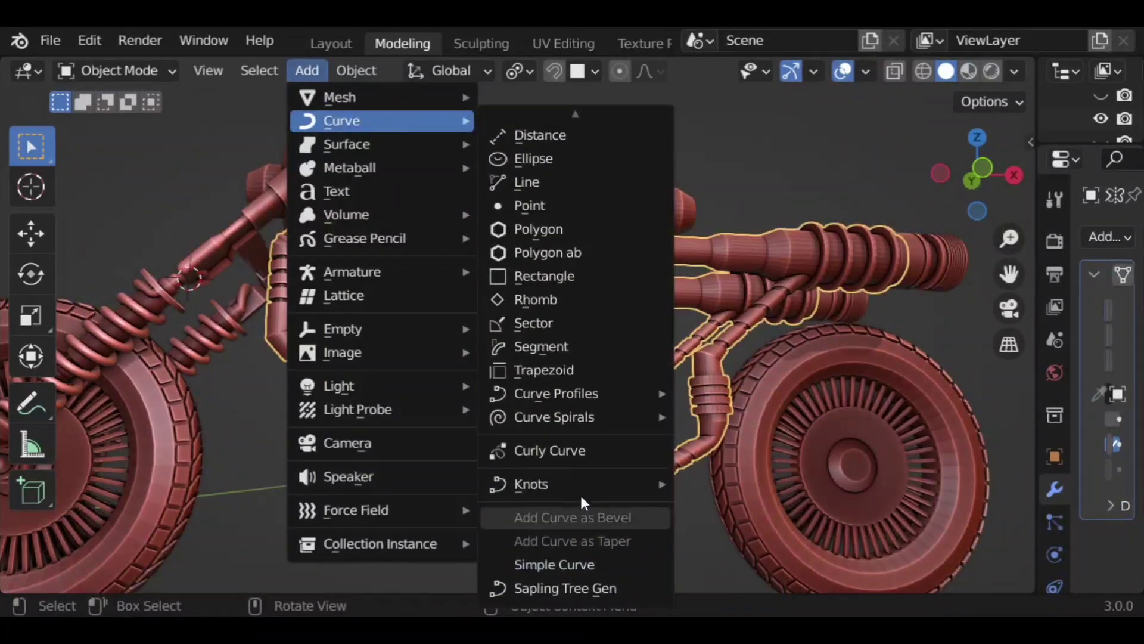
{"action": "mouse_move", "coordinate": [580, 489]}
{"action": "left_click", "coordinate": [738, 486]}
{"action": "middle_click_drag", "start_coordinate": [649, 516], "coordinate": [516, 527]}
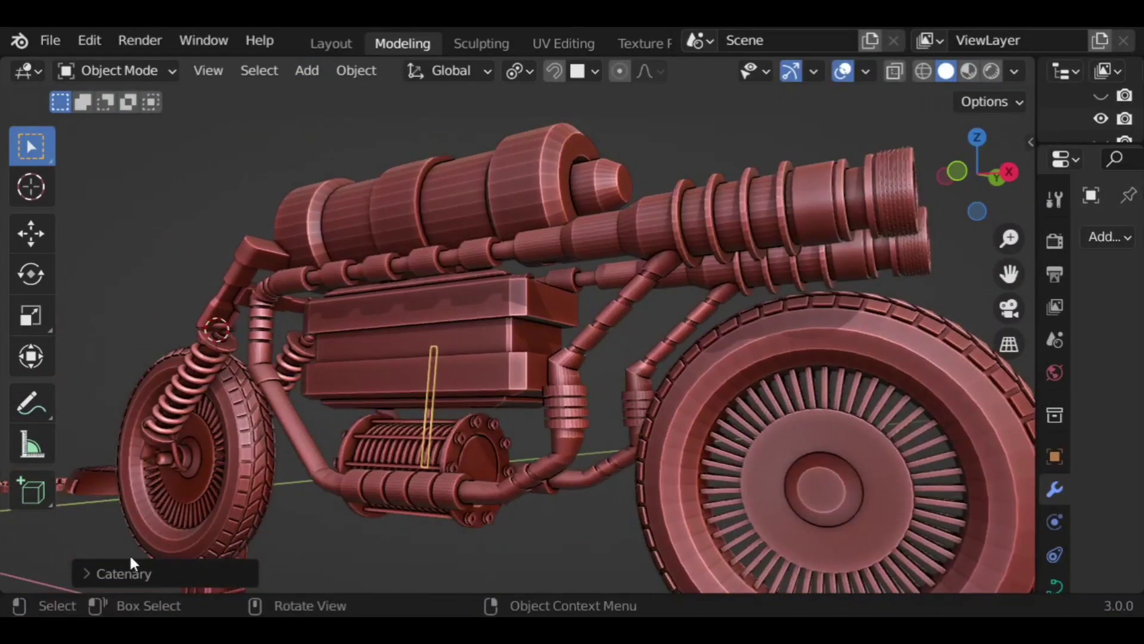
Step: Try other values for the catenary's a parameter and bevel radius, and delete the curve
{"action": "left_click", "coordinate": [125, 572]}
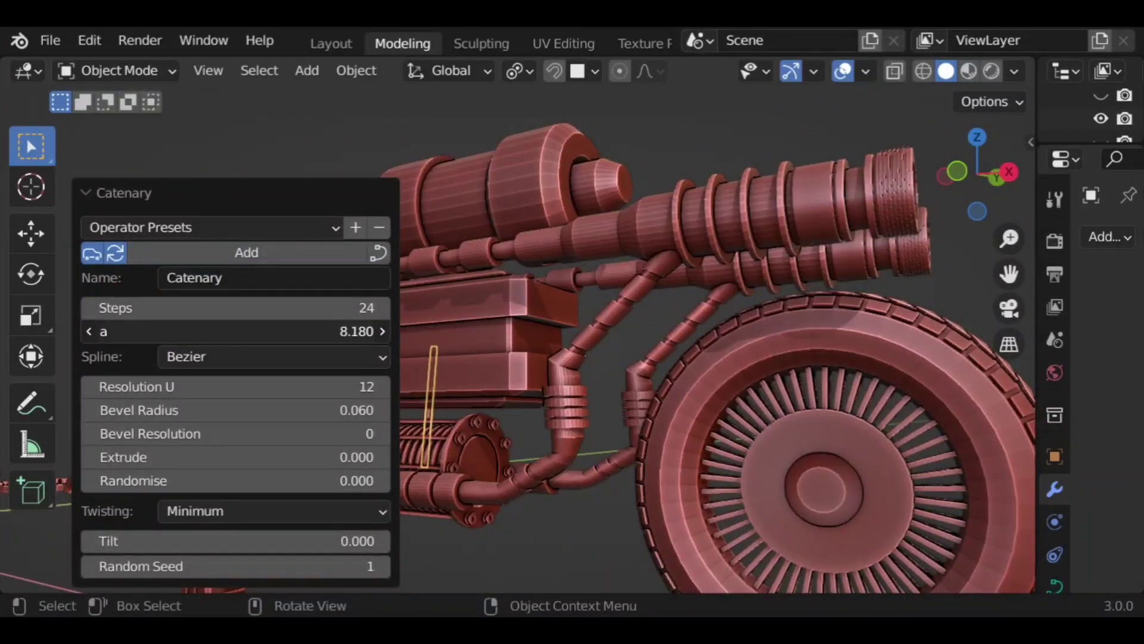
{"action": "left_click_drag", "start_coordinate": [173, 332], "coordinate": [159, 332]}
{"action": "left_click_drag", "start_coordinate": [186, 408], "coordinate": [179, 407]}
{"action": "left_click", "coordinate": [127, 197]}
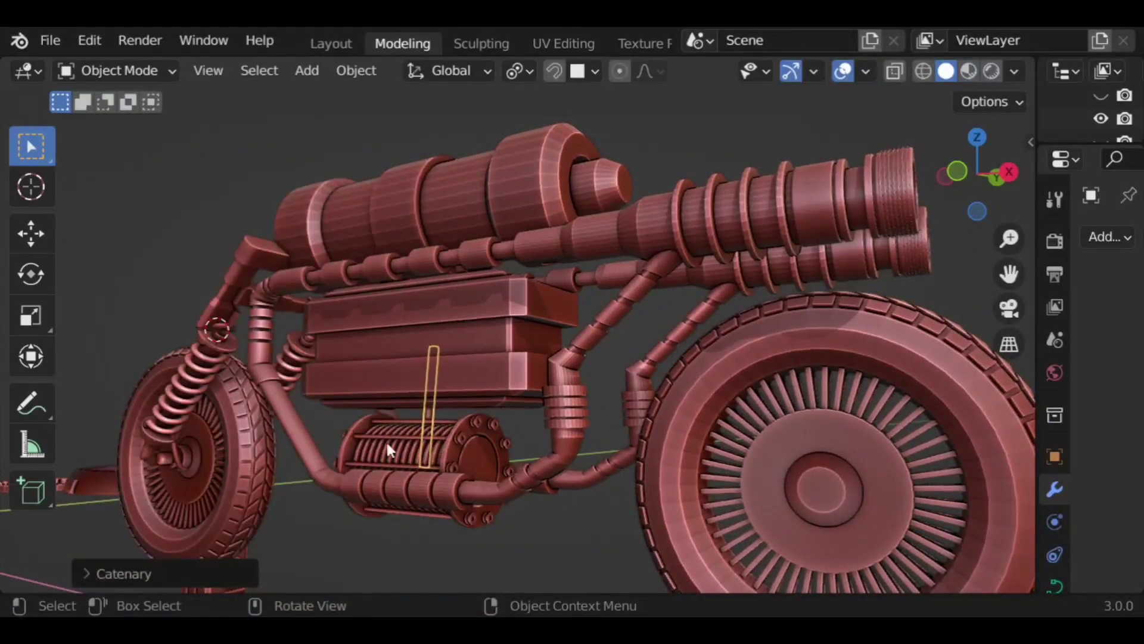
{"action": "middle_click_drag", "start_coordinate": [387, 444], "coordinate": [546, 415]}
{"action": "key", "text": "Delete"}
Step: Select the finned engine cylinder and shift it slightly along Z below the engine block
{"action": "left_click", "coordinate": [545, 415]}
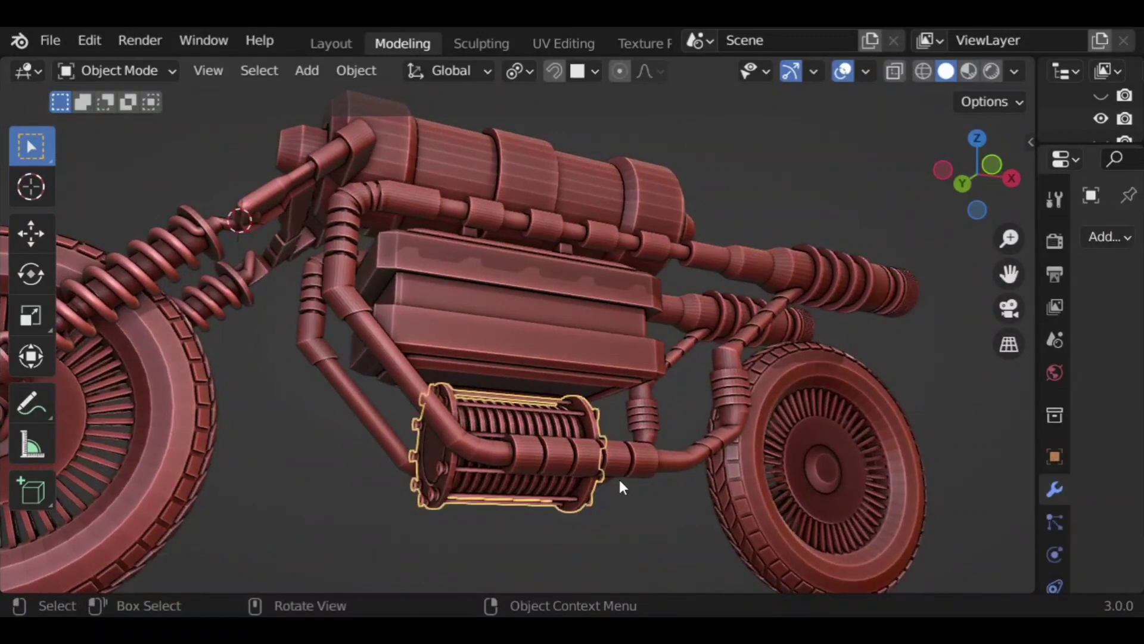
{"action": "left_click", "coordinate": [1010, 177]}
{"action": "middle_click_drag", "start_coordinate": [838, 276], "coordinate": [659, 460]}
{"action": "key", "text": "g"}
{"action": "key", "text": "z"}
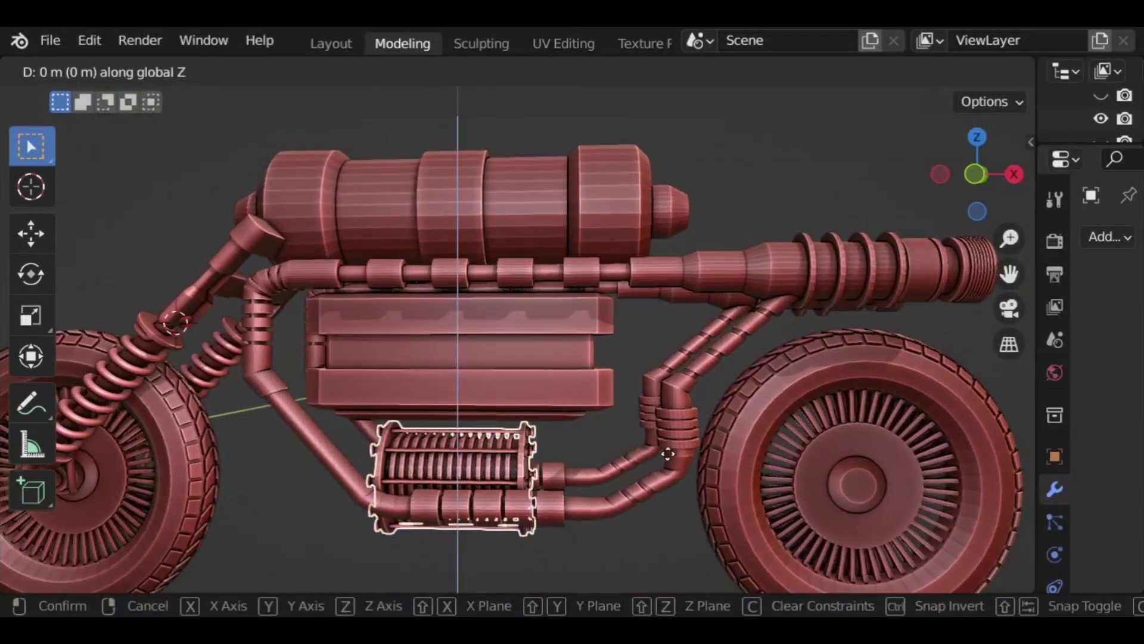
{"action": "left_click", "coordinate": [661, 454]}
{"action": "left_click", "coordinate": [299, 501]}
{"action": "scroll", "coordinate": [299, 501], "scroll_direction": "down", "scroll_amount": 3}
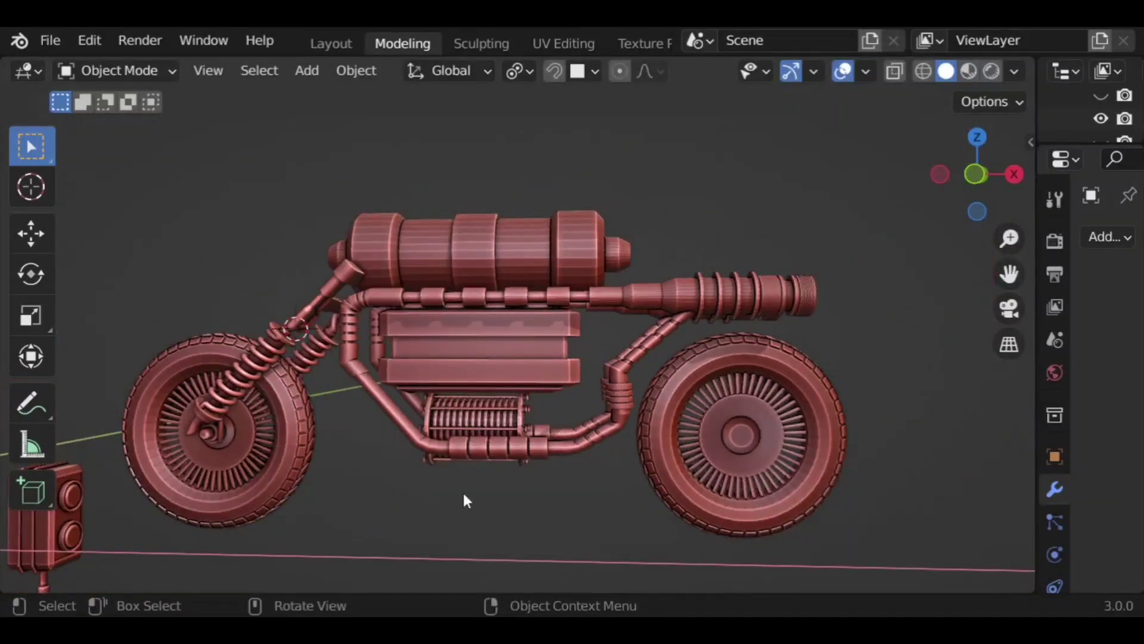
Step: Widen the rear wheel by scaling it along Y
{"action": "middle_click_drag", "start_coordinate": [323, 346], "coordinate": [755, 405]}
{"action": "middle_click_drag", "start_coordinate": [934, 402], "coordinate": [726, 352]}
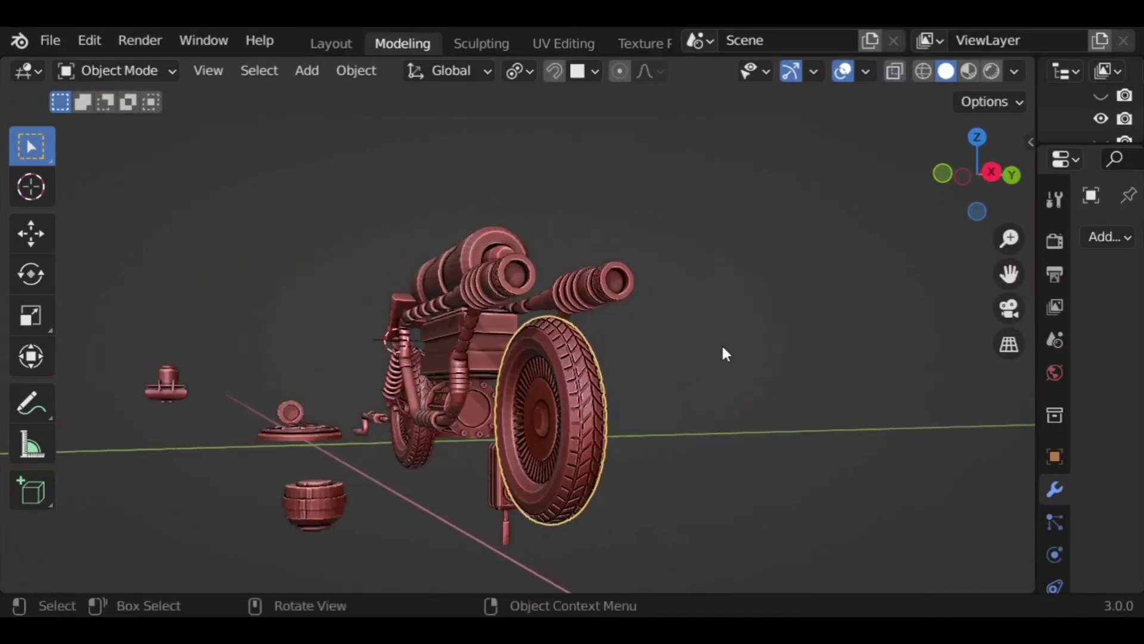
{"action": "key", "text": "s"}
{"action": "key", "text": "y"}
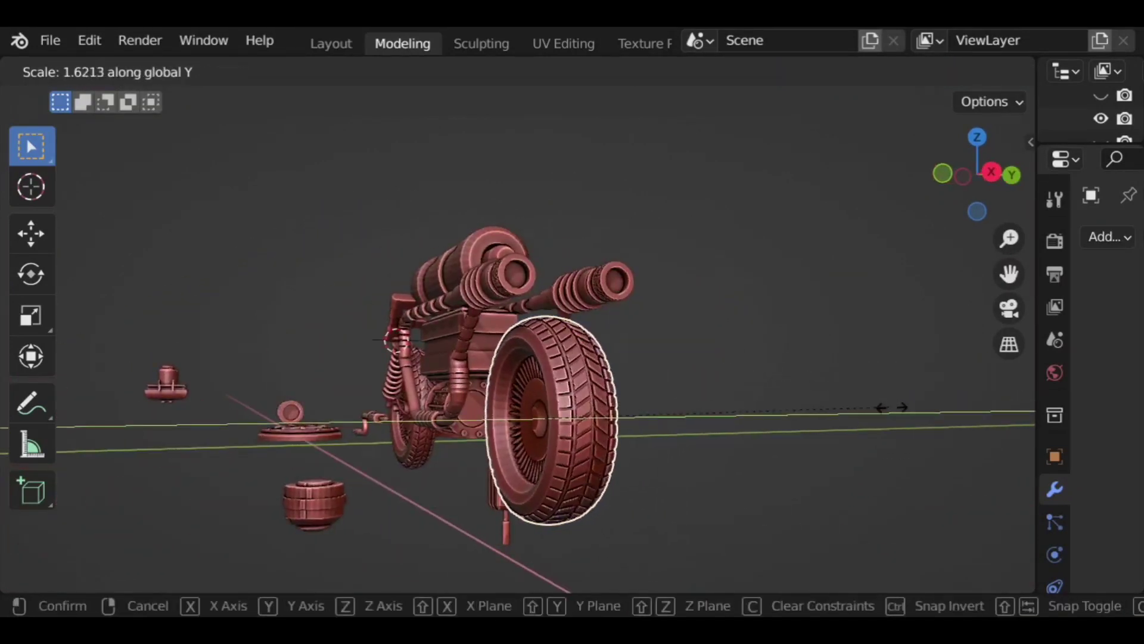
{"action": "left_click", "coordinate": [930, 417]}
{"action": "middle_click_drag", "start_coordinate": [877, 375], "coordinate": [690, 462]}
{"action": "left_click", "coordinate": [521, 485]}
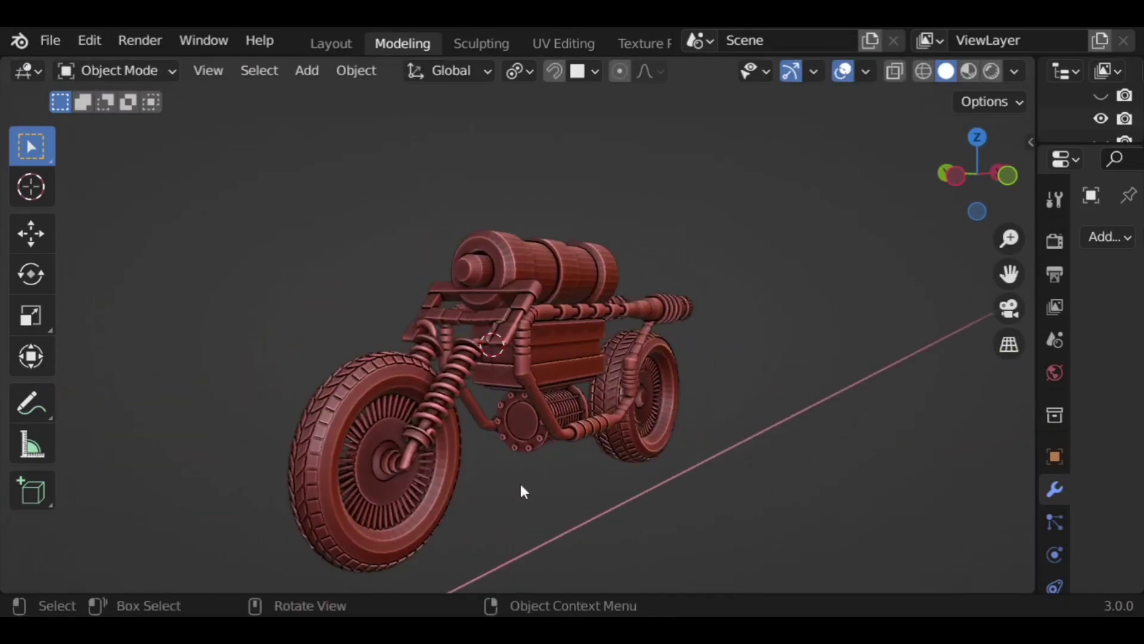
Step: Duplicate both front fork springs and move the copies along X to the rear wheel
{"action": "middle_click_drag", "start_coordinate": [521, 485], "coordinate": [477, 449]}
{"action": "left_click", "coordinate": [441, 408], "text": "shift"}
{"action": "middle_click_drag", "start_coordinate": [678, 462], "coordinate": [712, 486]}
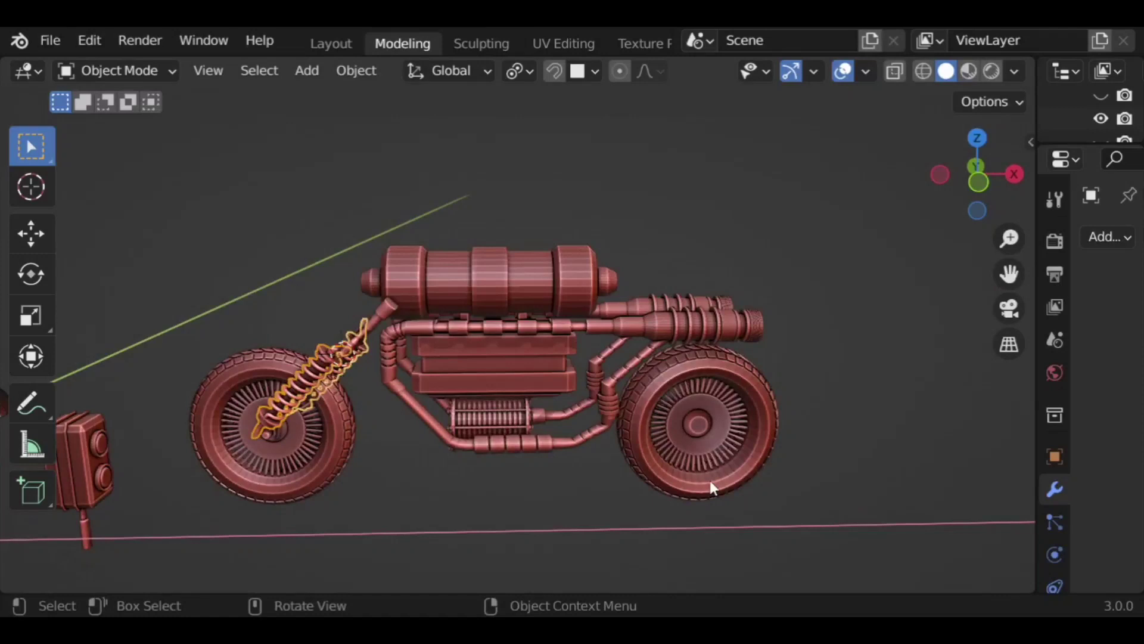
{"action": "left_click", "coordinate": [980, 181]}
{"action": "key", "text": "g"}
{"action": "key", "text": "x"}
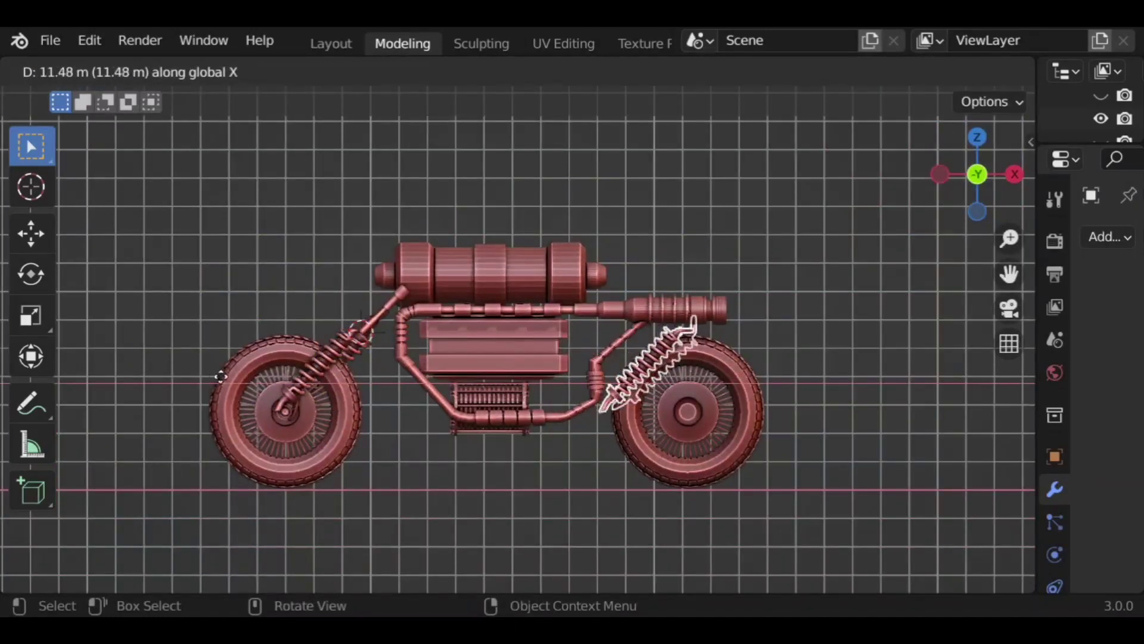
{"action": "left_click", "coordinate": [361, 435]}
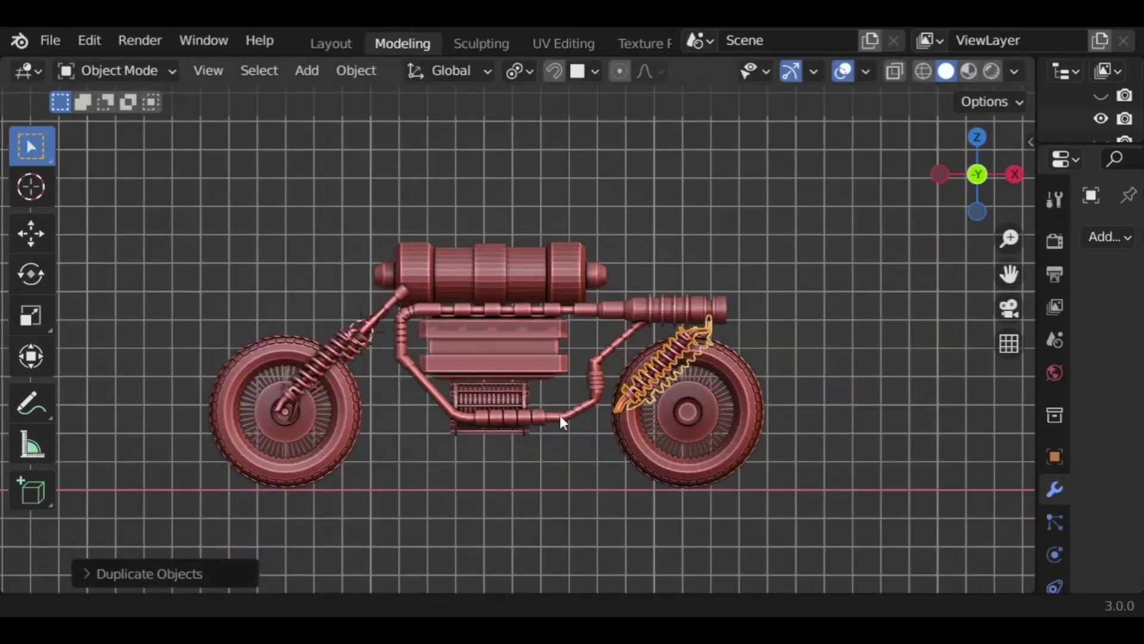
Step: Rotate the duplicated springs 90° about the Y axis in the front view
{"action": "middle_click_drag", "start_coordinate": [561, 417], "coordinate": [328, 394], "text": "shift"}
{"action": "middle_click_drag", "start_coordinate": [547, 380], "coordinate": [575, 386]}
{"action": "left_click", "coordinate": [986, 182]}
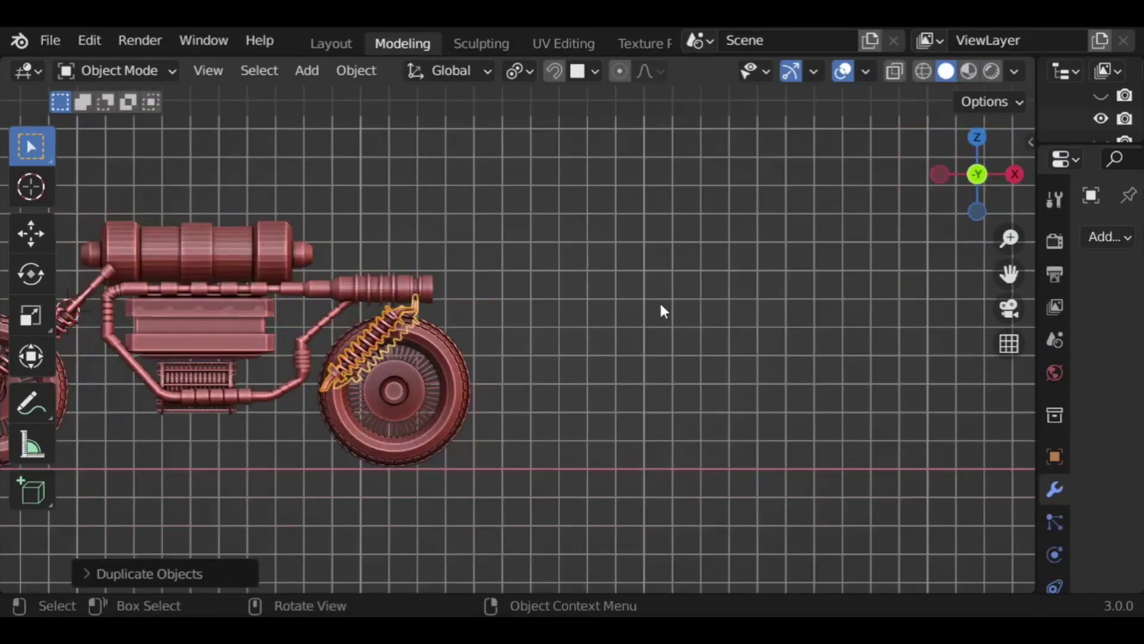
{"action": "type", "text": "r90"}
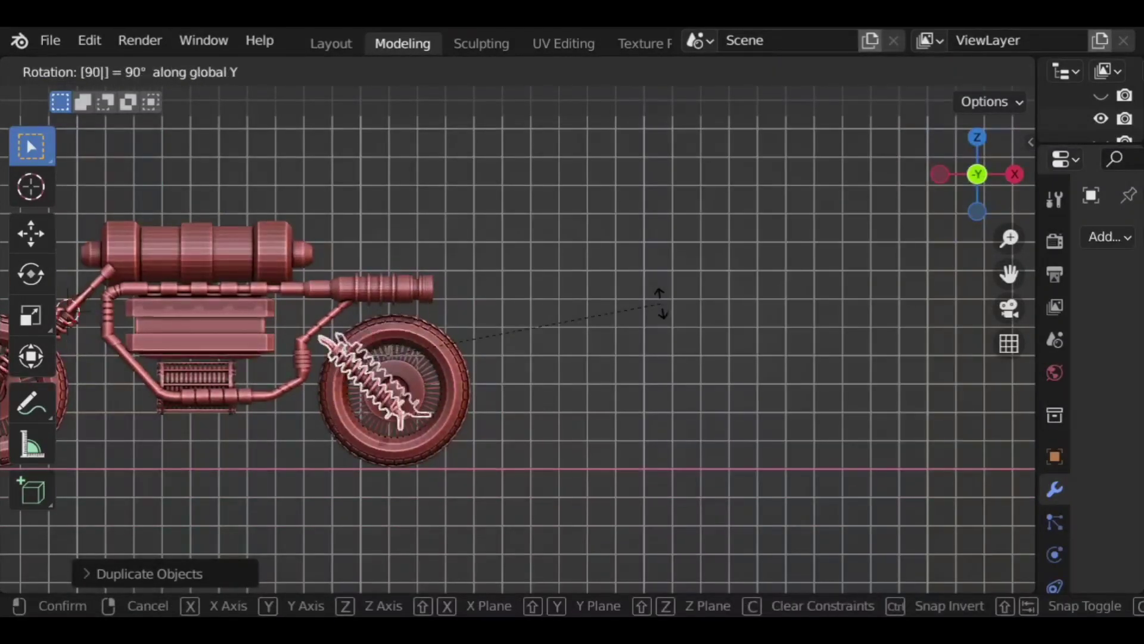
{"action": "key", "text": "Return"}
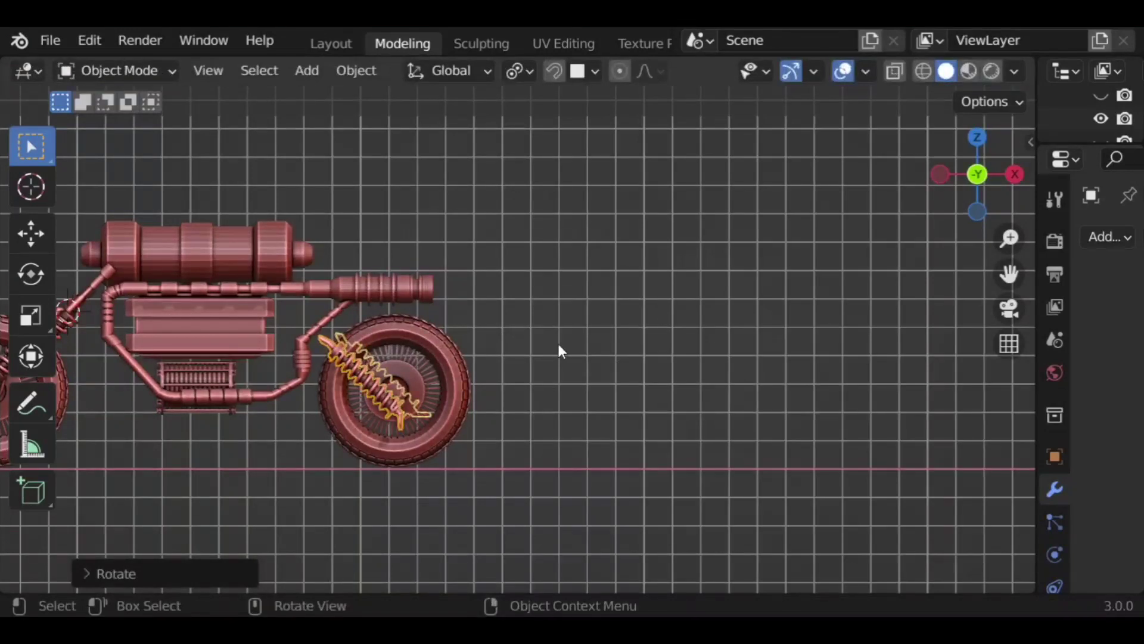
Step: Raise the duplicated springs about 1.18 m along Z and scale them down slightly
{"action": "key", "text": "g"}
{"action": "key", "text": "z"}
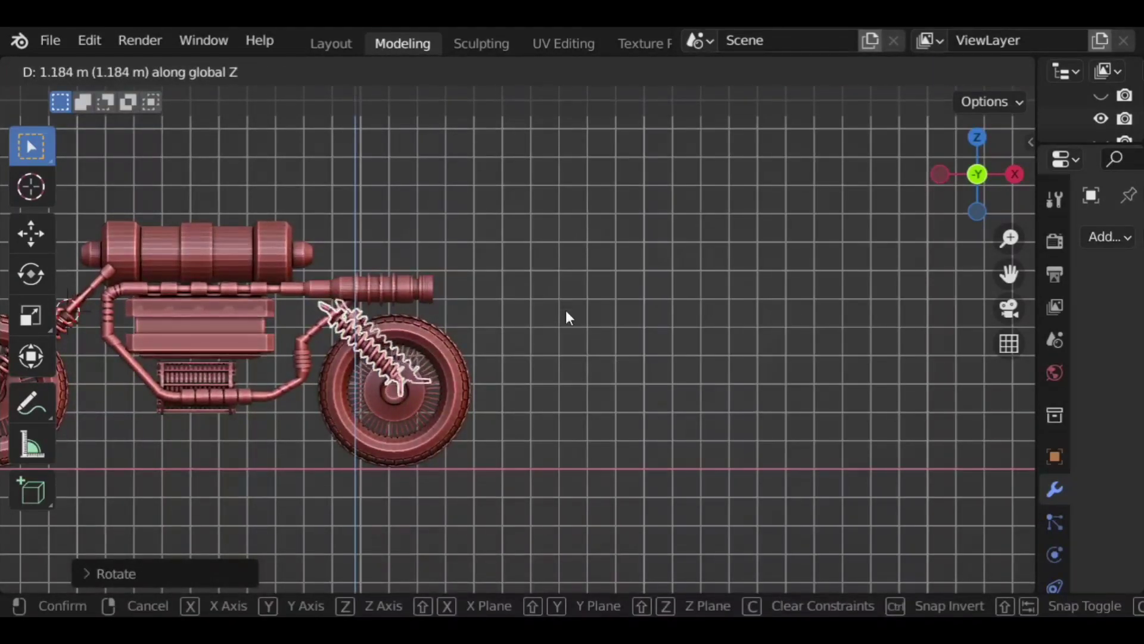
{"action": "key", "text": "Return"}
{"action": "key", "text": "s"}
{"action": "key", "text": "Return"}
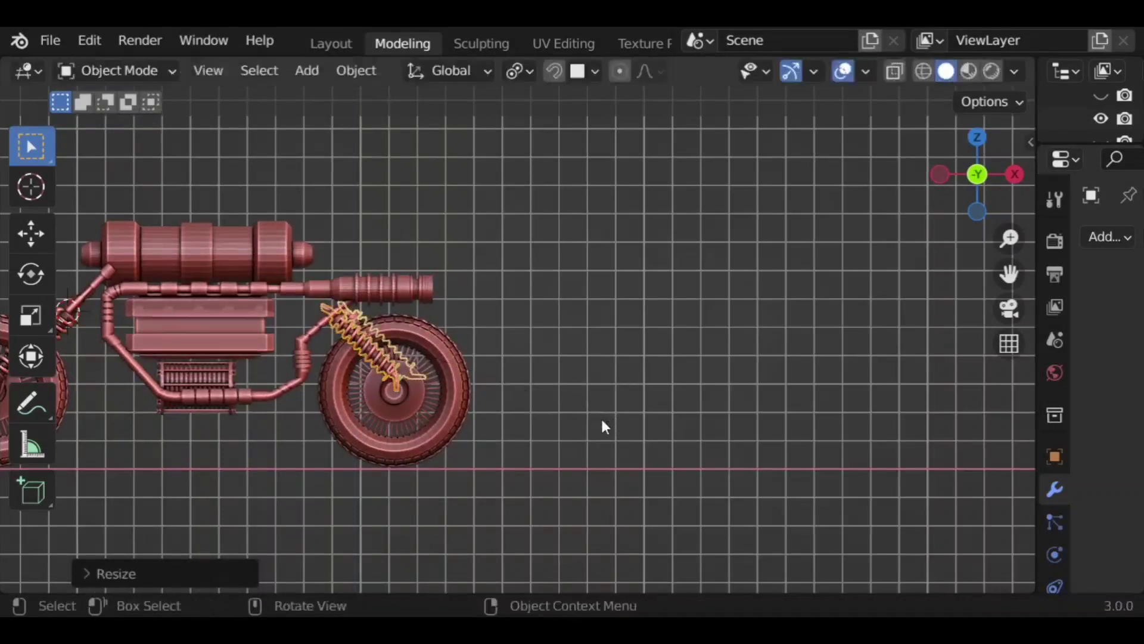
Step: Rotate the rear springs a further 30° about the Y axis
{"action": "type", "text": "ry"}
{"action": "type", "text": "30"}
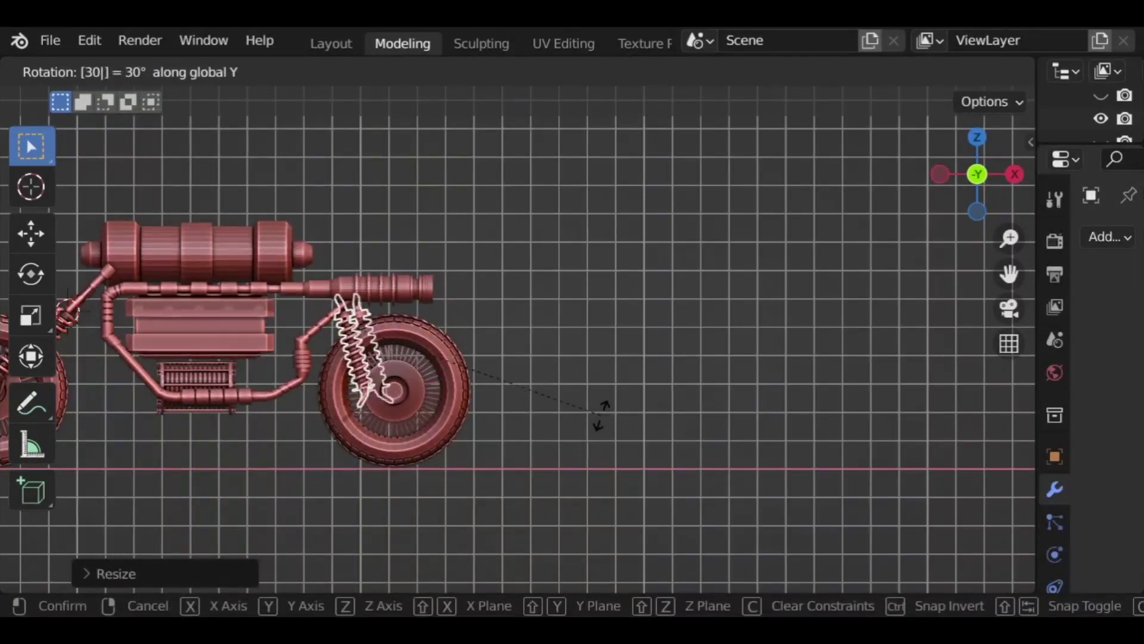
{"action": "key", "text": "Return"}
{"action": "middle_click_drag", "start_coordinate": [588, 417], "coordinate": [505, 418]}
{"action": "scroll", "coordinate": [358, 412], "scroll_direction": "up", "scroll_amount": 3}
{"action": "scroll", "coordinate": [441, 439], "scroll_direction": "up", "scroll_amount": 2}
{"action": "middle_click_drag", "start_coordinate": [438, 440], "coordinate": [530, 436]}
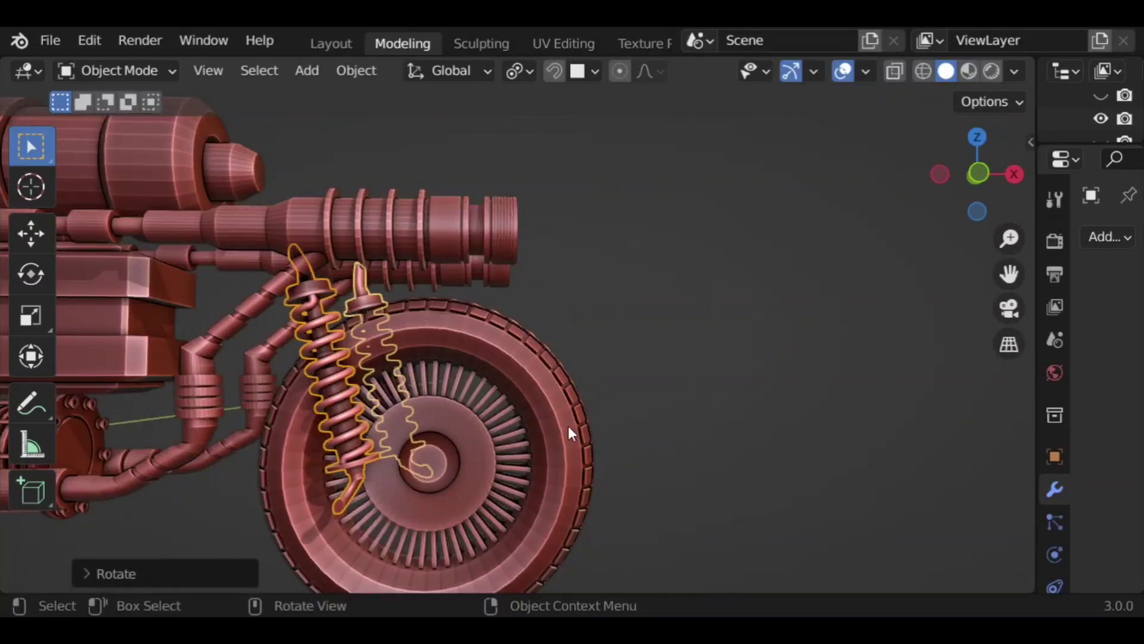
Step: Move both rear springs about 1 m along X so their lower ends reach the rear wheel's hub
{"action": "left_click", "coordinate": [979, 173]}
{"action": "key", "text": "g"}
{"action": "key", "text": "x"}
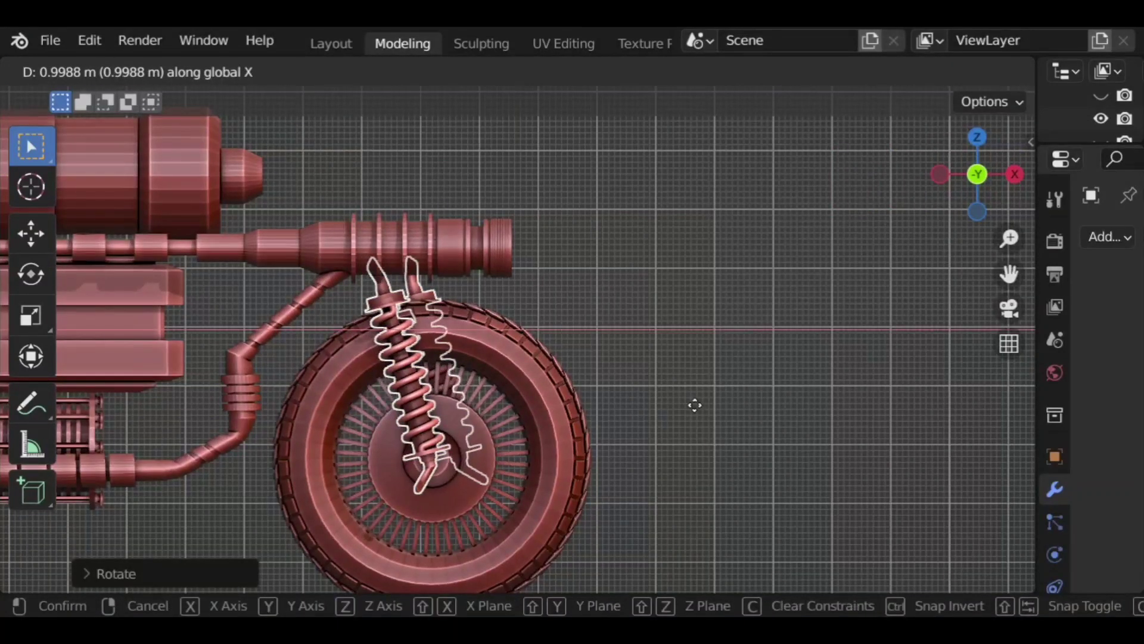
{"action": "left_click", "coordinate": [699, 408]}
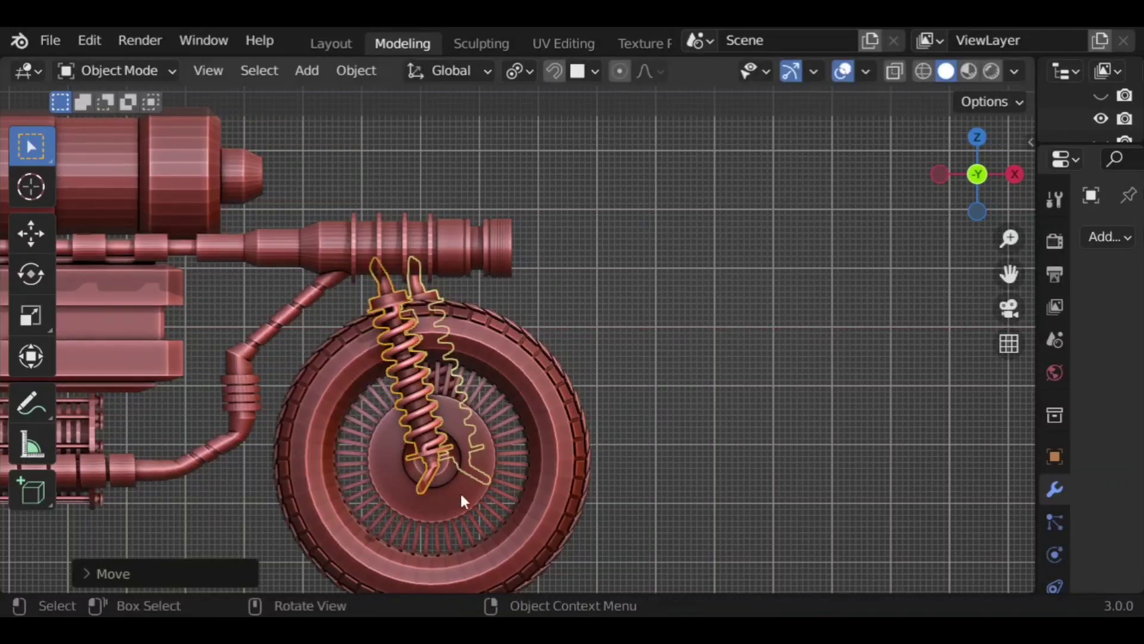
Step: Move the rear spring on the +Y side about 0.5 m outward along Y, clear of the tyre
{"action": "left_click", "coordinate": [563, 424]}
{"action": "middle_click_drag", "start_coordinate": [566, 429], "coordinate": [477, 441]}
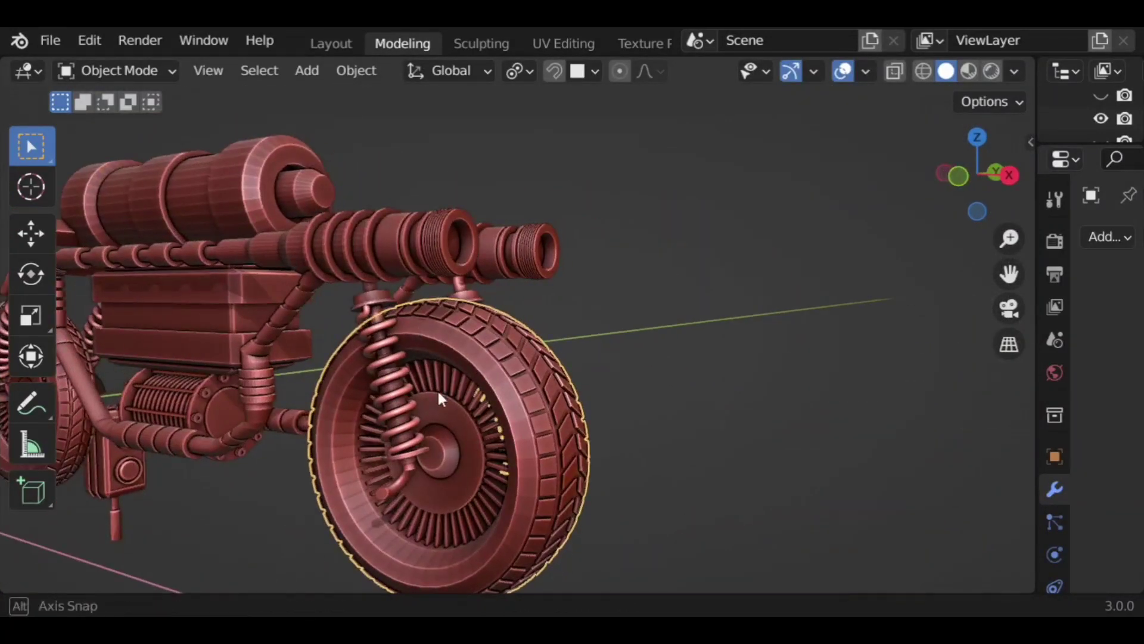
{"action": "middle_click_drag", "start_coordinate": [438, 398], "coordinate": [498, 227]}
{"action": "left_click", "coordinate": [982, 185]}
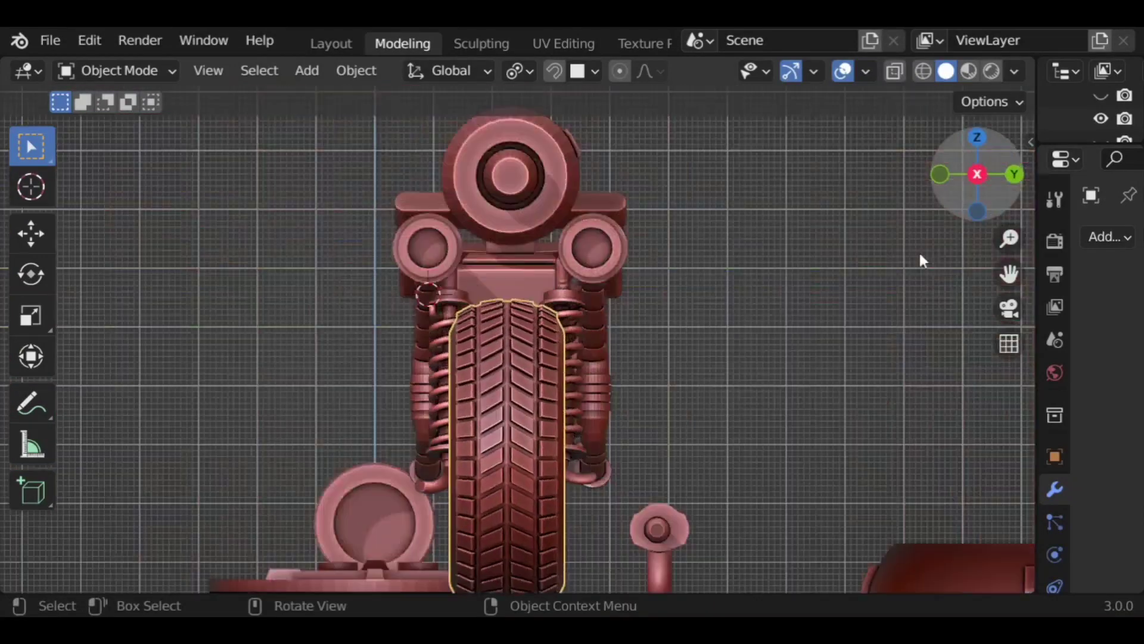
{"action": "scroll", "coordinate": [750, 365], "scroll_direction": "up", "scroll_amount": 1}
{"action": "left_click", "coordinate": [584, 408]}
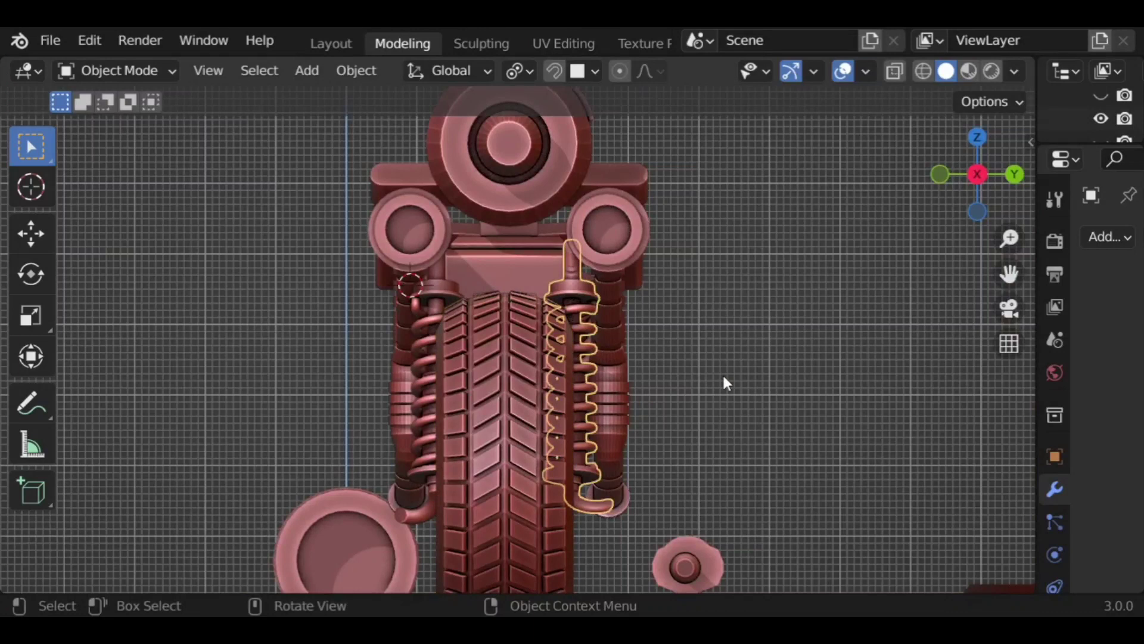
{"action": "key", "text": "g"}
{"action": "key", "text": "y"}
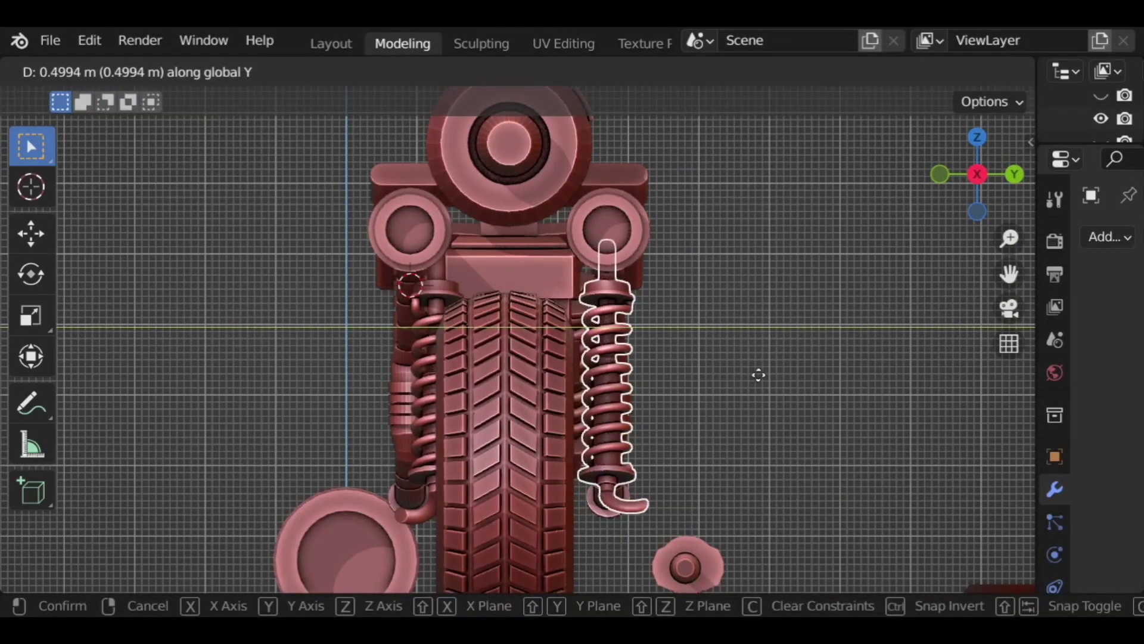
{"action": "left_click", "coordinate": [759, 377]}
Step: Move the rear spring on the -Y side outward along Y to sit beneath its exhaust pipe
{"action": "left_click", "coordinate": [429, 411]}
{"action": "key", "text": "g"}
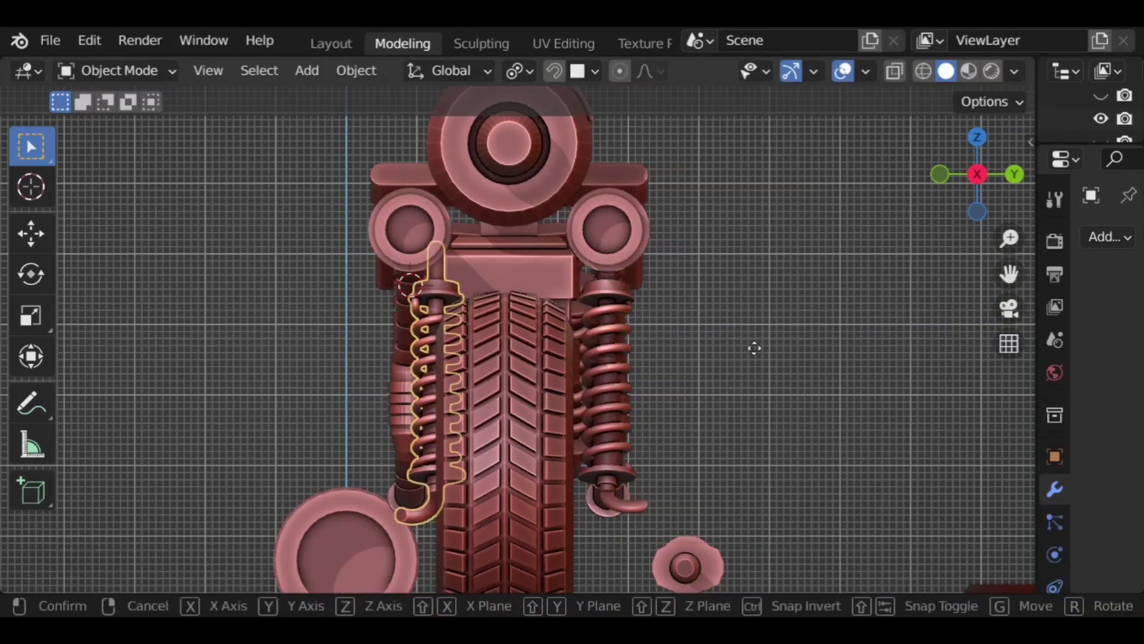
{"action": "key", "text": "y"}
{"action": "left_click", "coordinate": [735, 356]}
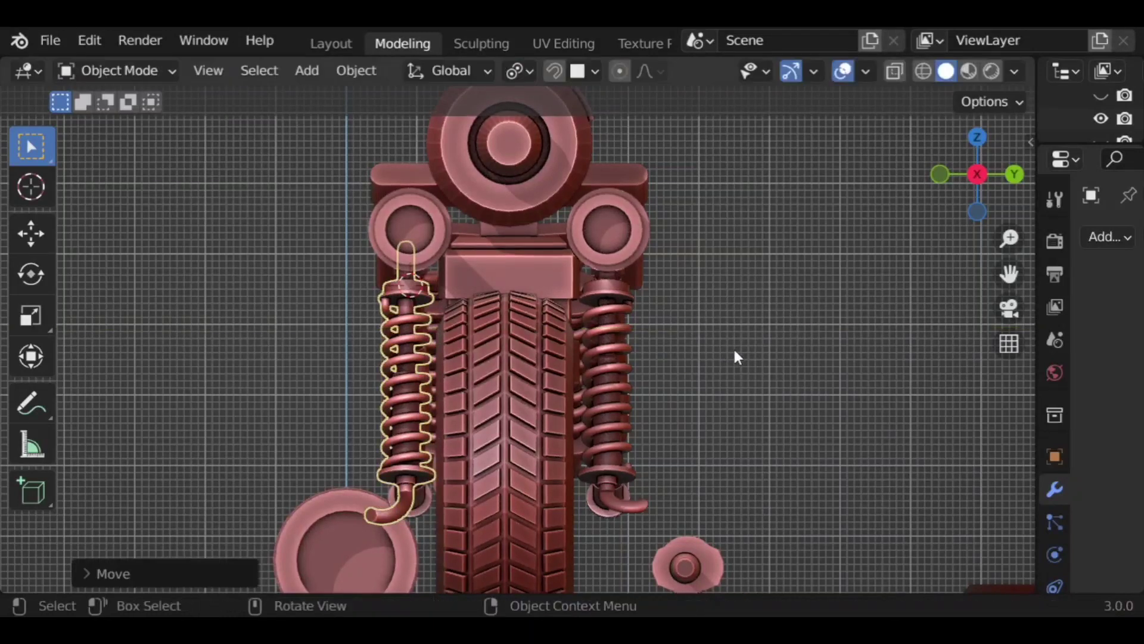
Step: Scale both rear springs up slightly together
{"action": "middle_click_drag", "start_coordinate": [737, 355], "coordinate": [407, 283]}
{"action": "middle_click_drag", "start_coordinate": [530, 391], "coordinate": [555, 394]}
{"action": "left_click", "coordinate": [359, 376]}
{"action": "left_click", "coordinate": [457, 297], "text": "shift"}
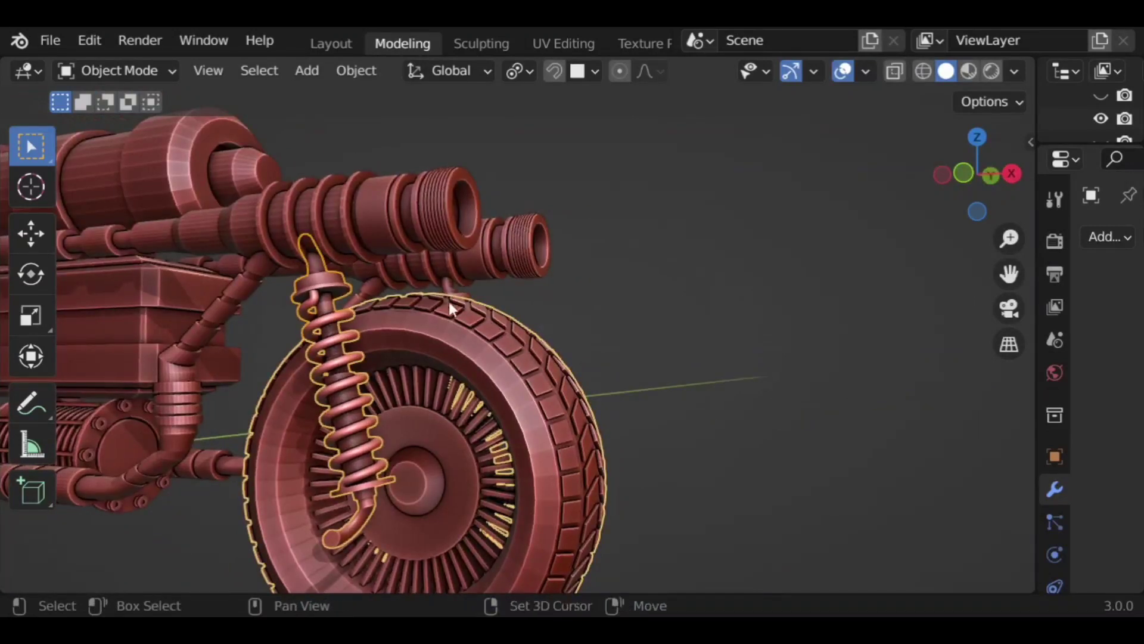
{"action": "key", "text": "alt+a"}
{"action": "left_click", "coordinate": [456, 284], "text": "shift"}
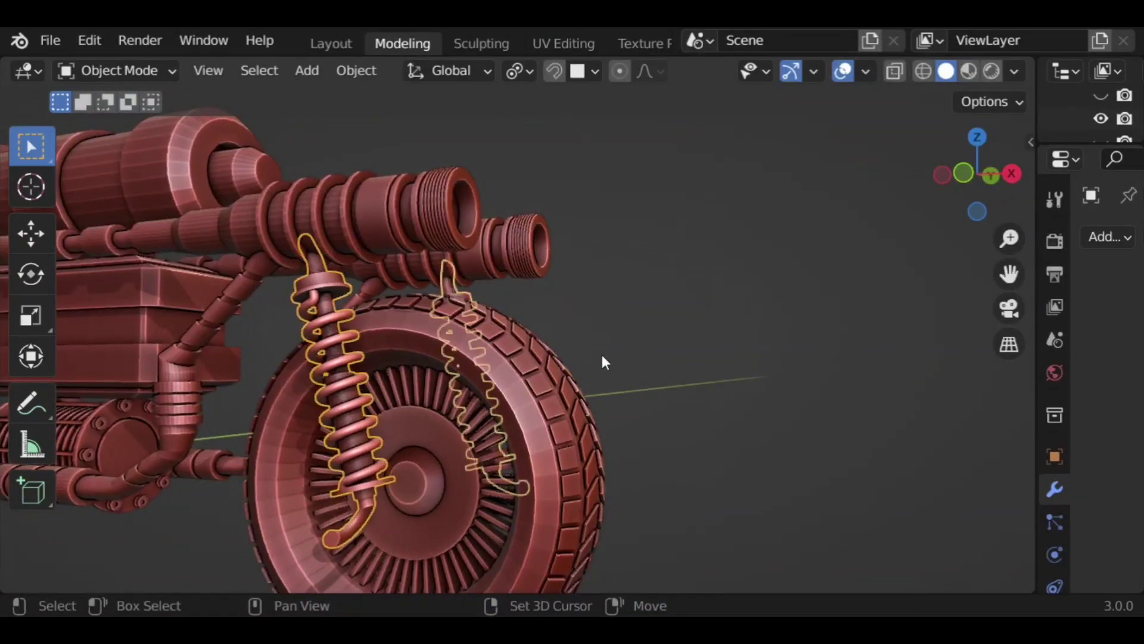
{"action": "key", "text": "s"}
{"action": "left_click", "coordinate": [677, 387]}
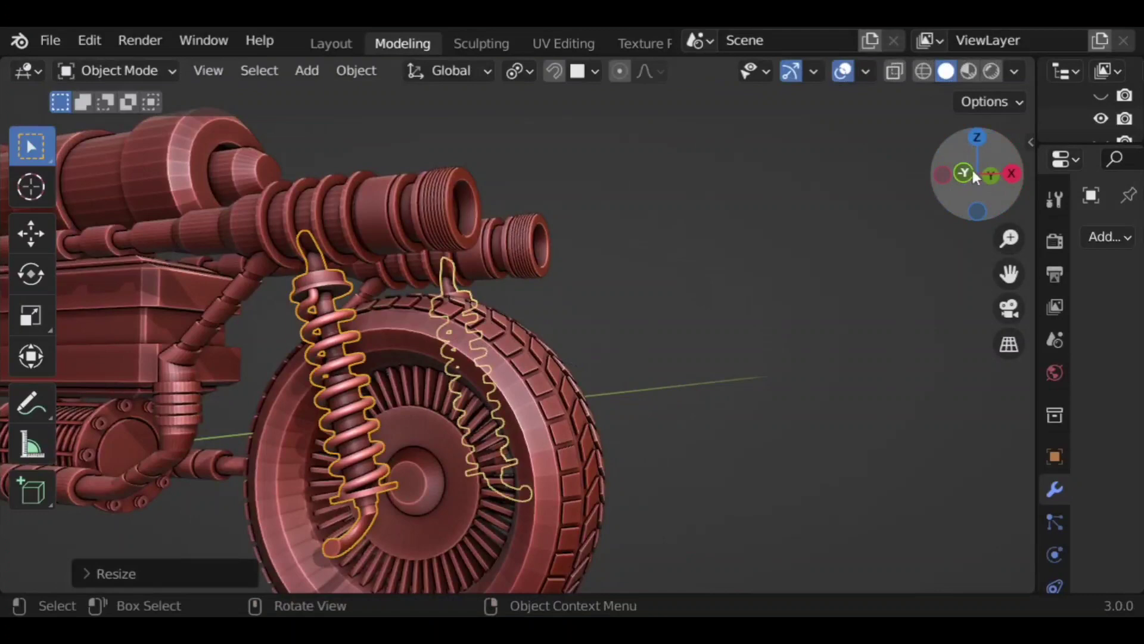
{"action": "left_click", "coordinate": [1012, 173]}
{"action": "left_click", "coordinate": [942, 173]}
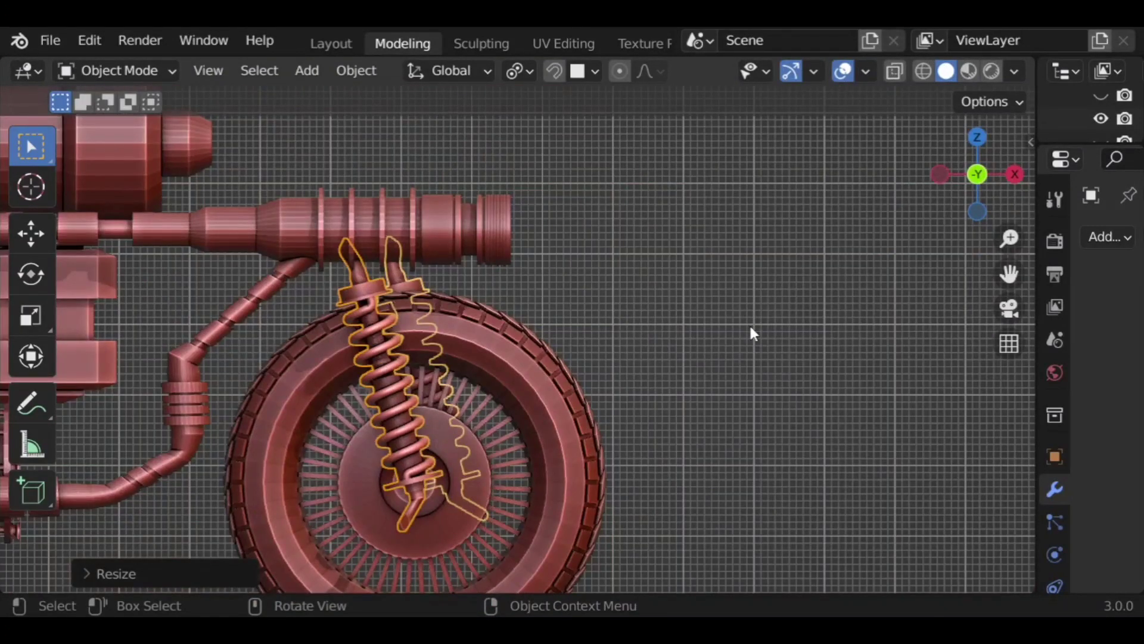
Step: Try to extrude the rear wheel's central hub face outward into an axle with an inset, bevelled end
{"action": "middle_click_drag", "start_coordinate": [751, 330], "coordinate": [571, 460]}
{"action": "left_click", "coordinate": [570, 460]}
{"action": "key", "text": "Tab"}
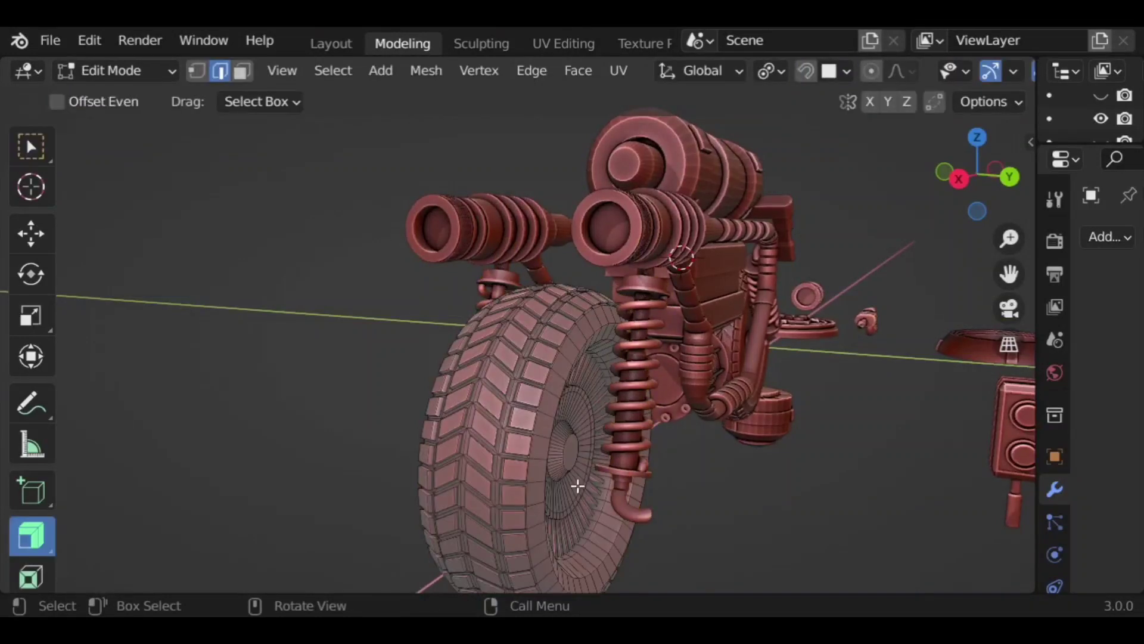
{"action": "middle_click_drag", "start_coordinate": [751, 461], "coordinate": [538, 426]}
{"action": "middle_click_drag", "start_coordinate": [305, 407], "coordinate": [374, 447]}
{"action": "left_click_drag", "start_coordinate": [324, 407], "coordinate": [300, 386]}
{"action": "key", "text": "i"}
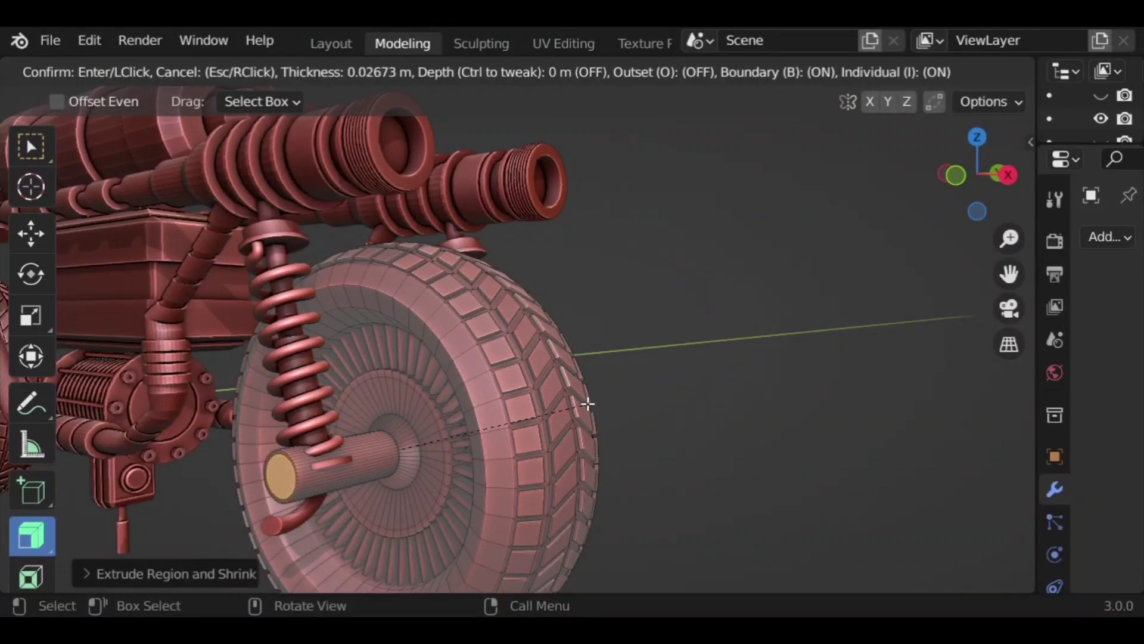
{"action": "left_click", "coordinate": [460, 402]}
{"action": "mouse_move", "coordinate": [499, 429]}
{"action": "left_mouse_down"}
{"action": "mouse_move", "coordinate": [481, 429]}
{"action": "mouse_move", "coordinate": [495, 429]}
{"action": "left_mouse_up"}
{"action": "key", "text": "ctrl+b"}
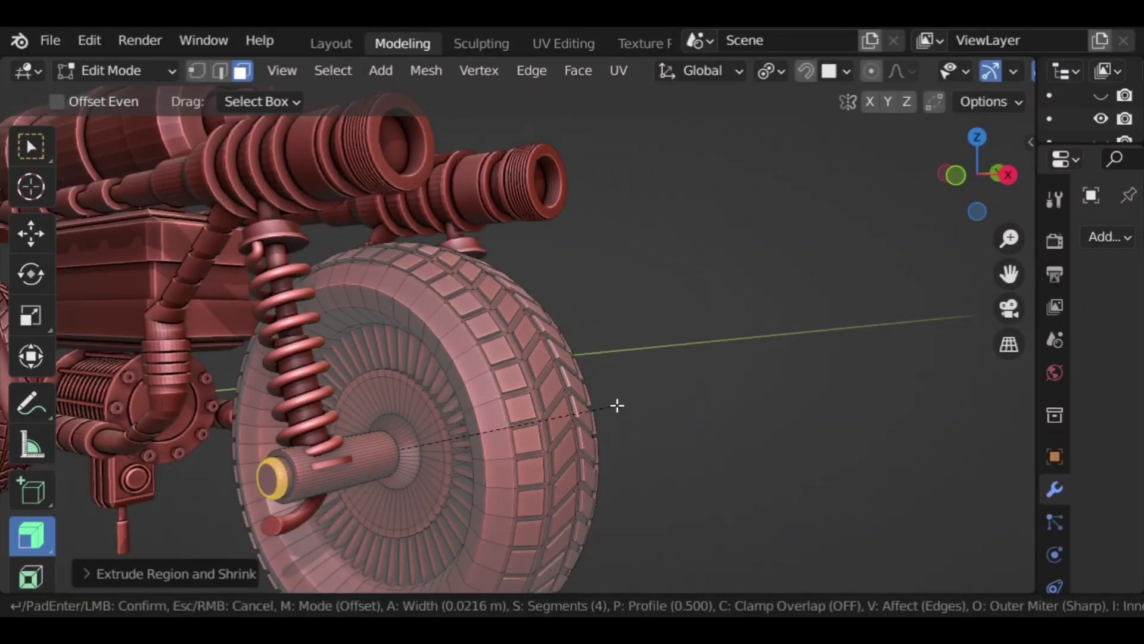
{"action": "left_click", "coordinate": [617, 406]}
{"action": "scroll", "coordinate": [751, 373], "scroll_direction": "down", "scroll_amount": 4}
{"action": "mouse_move", "coordinate": [751, 373]}
{"action": "middle_mouse_down"}
{"action": "mouse_move", "coordinate": [567, 391]}
{"action": "mouse_move", "coordinate": [384, 383]}
{"action": "mouse_move", "coordinate": [250, 345]}
{"action": "mouse_move", "coordinate": [373, 375]}
{"action": "mouse_move", "coordinate": [799, 403]}
{"action": "mouse_move", "coordinate": [661, 405]}
{"action": "mouse_move", "coordinate": [715, 411]}
{"action": "mouse_move", "coordinate": [740, 376]}
{"action": "middle_mouse_up"}
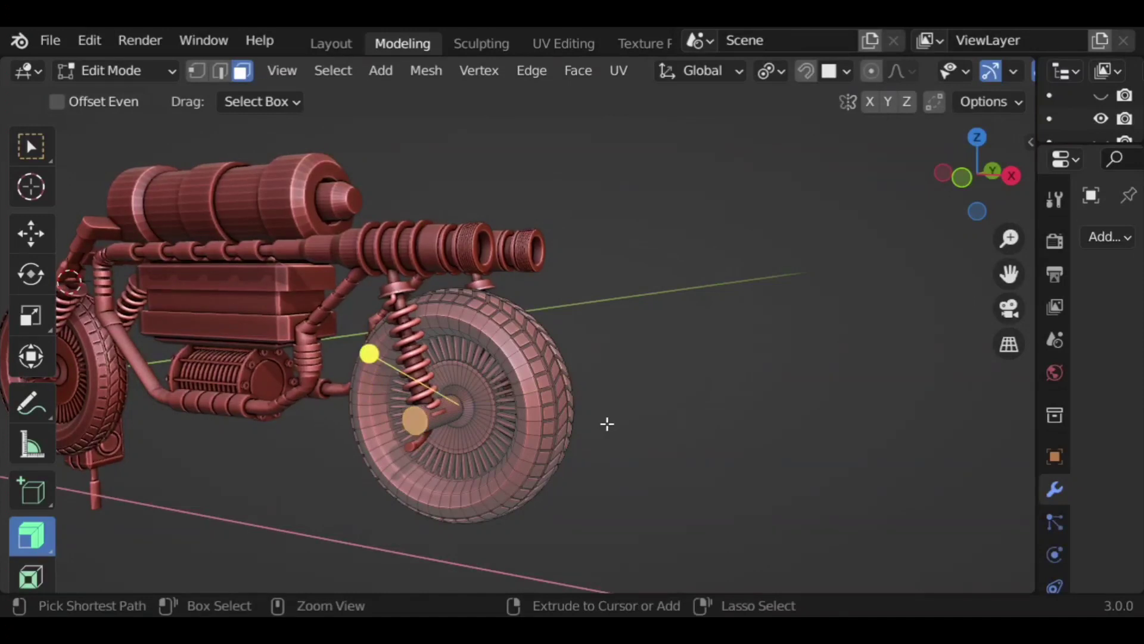
{"action": "key", "text": "Tab"}
Step: Add a Catenary curve connecting the rear wheel's hub to the spring on the -Y side
{"action": "middle_click_drag", "start_coordinate": [687, 385], "coordinate": [512, 381]}
{"action": "left_click", "coordinate": [489, 376]}
{"action": "left_click", "coordinate": [411, 352], "text": "shift"}
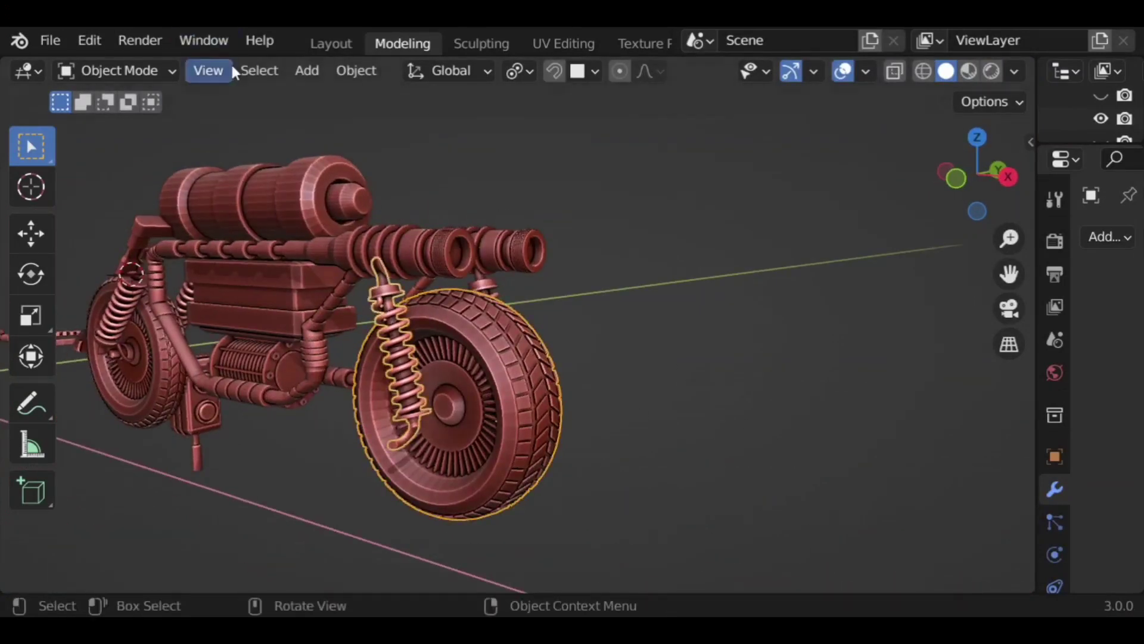
{"action": "left_click", "coordinate": [307, 70]}
{"action": "mouse_move", "coordinate": [341, 121]}
{"action": "mouse_move", "coordinate": [531, 483]}
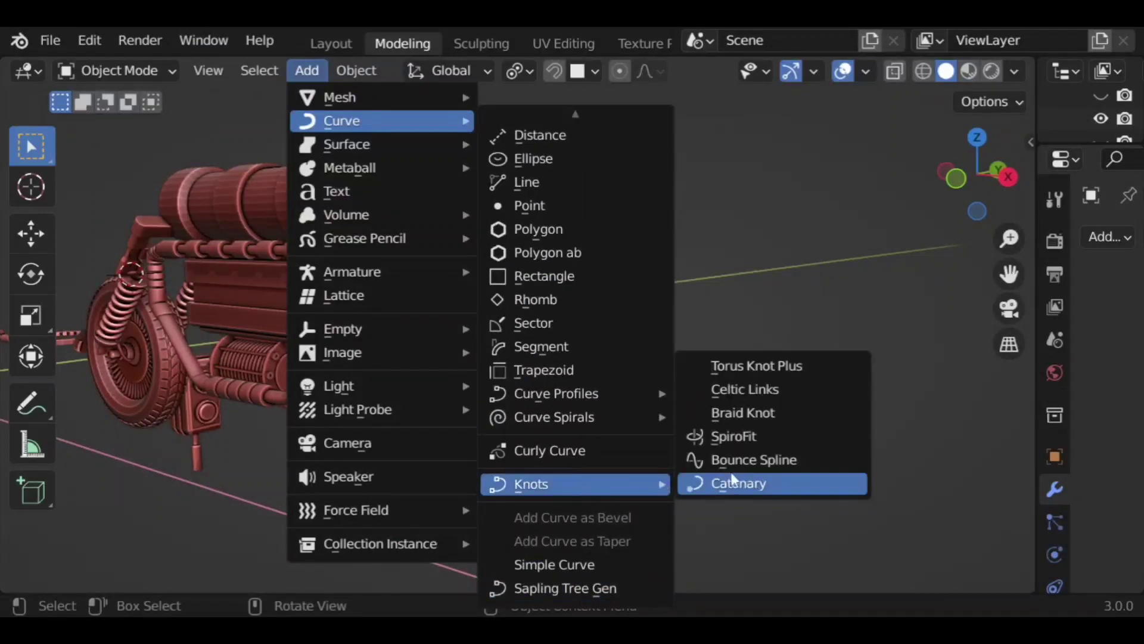
{"action": "left_click", "coordinate": [731, 480]}
{"action": "left_click", "coordinate": [166, 573]}
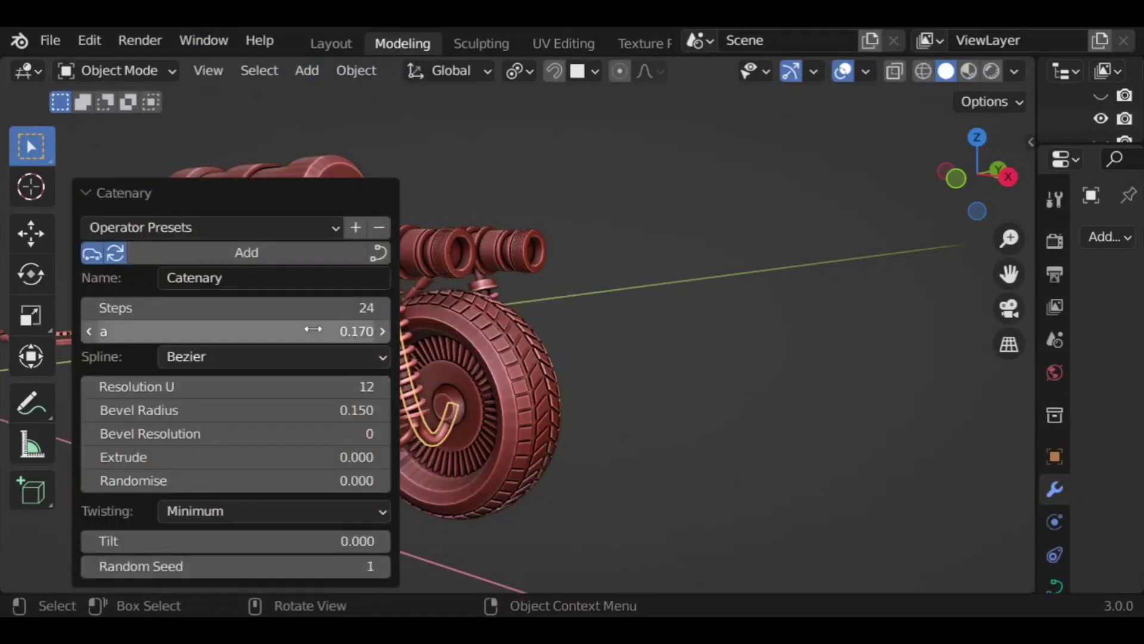
{"action": "left_click", "coordinate": [185, 197]}
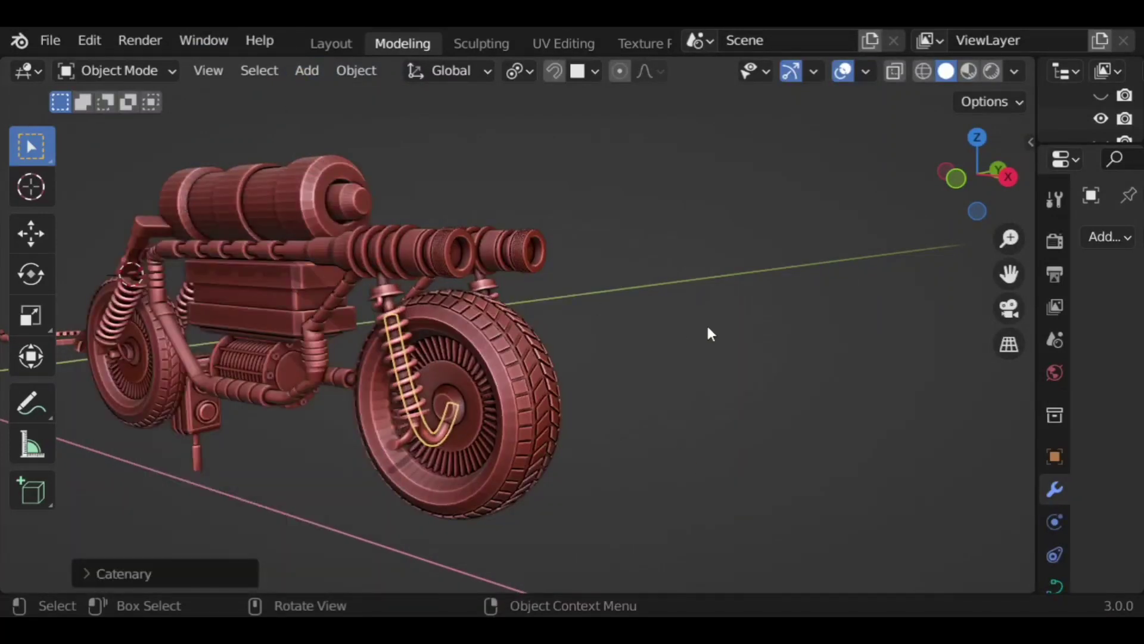
Step: Add a second Catenary curve between the rear wheel's hub and the spring on the +Y side
{"action": "middle_click_drag", "start_coordinate": [774, 338], "coordinate": [463, 356]}
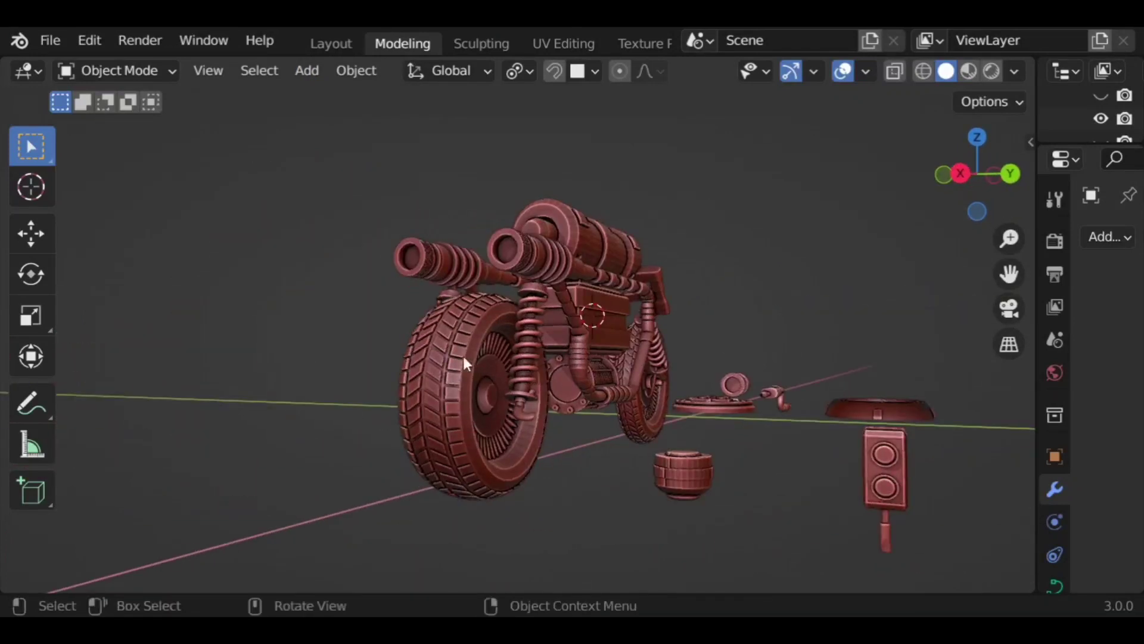
{"action": "left_click", "coordinate": [448, 356], "text": "shift"}
{"action": "left_click", "coordinate": [448, 357], "text": "shift"}
{"action": "left_click", "coordinate": [309, 70]}
{"action": "mouse_move", "coordinate": [341, 121]}
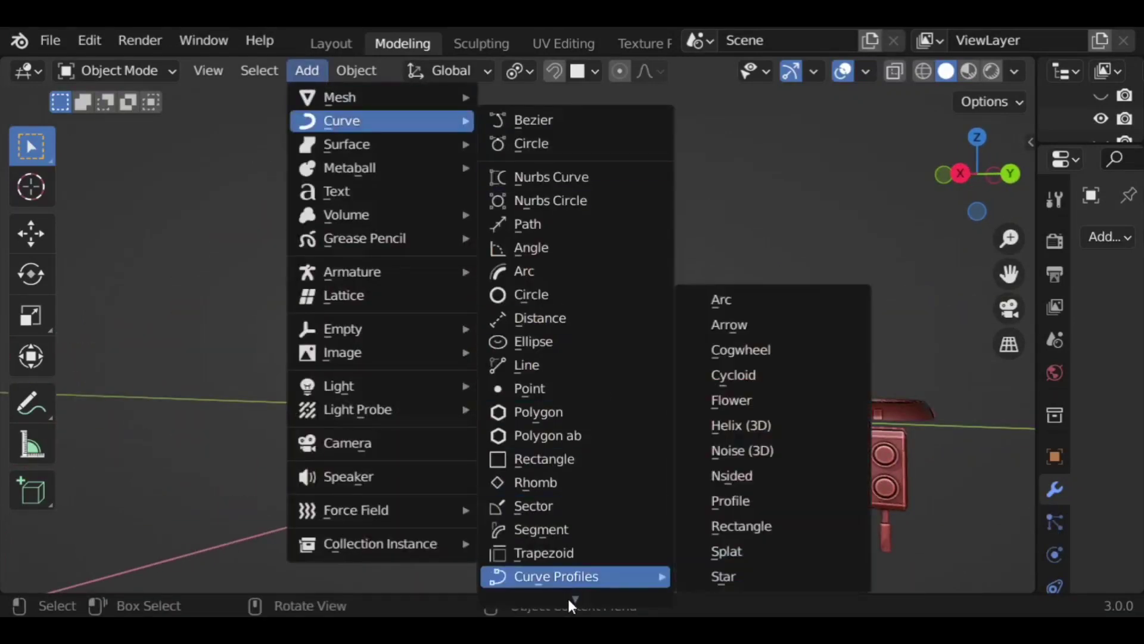
{"action": "scroll", "coordinate": [567, 599], "scroll_direction": "down", "scroll_amount": 5}
{"action": "mouse_move", "coordinate": [531, 483]}
{"action": "left_click", "coordinate": [727, 484]}
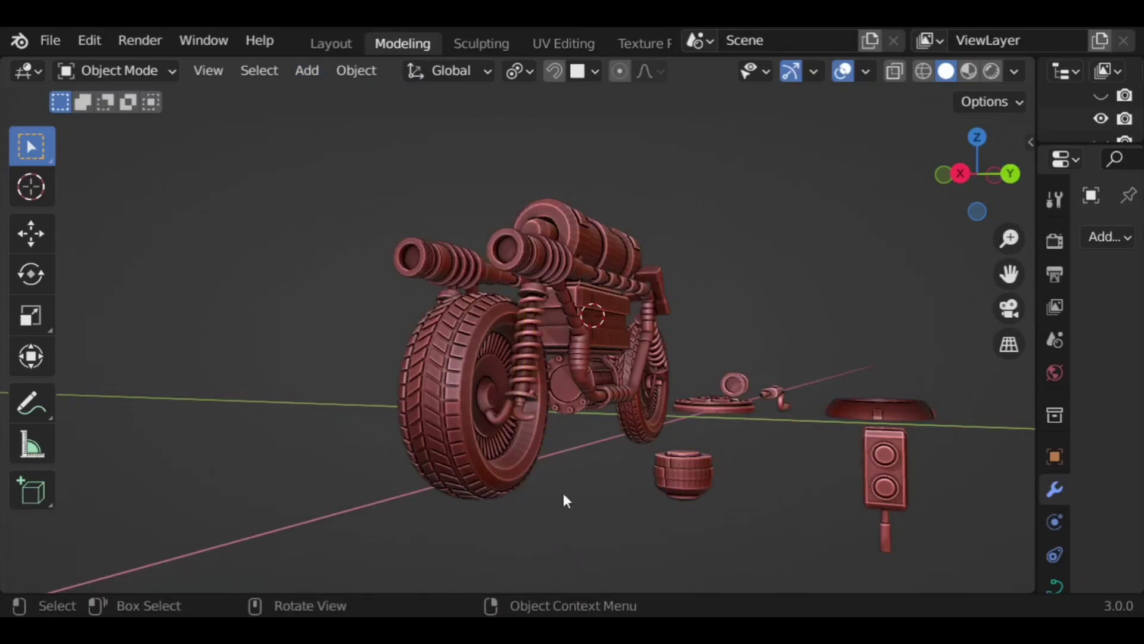
{"action": "middle_click_drag", "start_coordinate": [563, 492], "coordinate": [667, 393]}
{"action": "middle_click_drag", "start_coordinate": [417, 449], "coordinate": [605, 407]}
{"action": "scroll", "coordinate": [597, 398], "scroll_direction": "up", "scroll_amount": 1}
{"action": "left_click", "coordinate": [549, 270]}
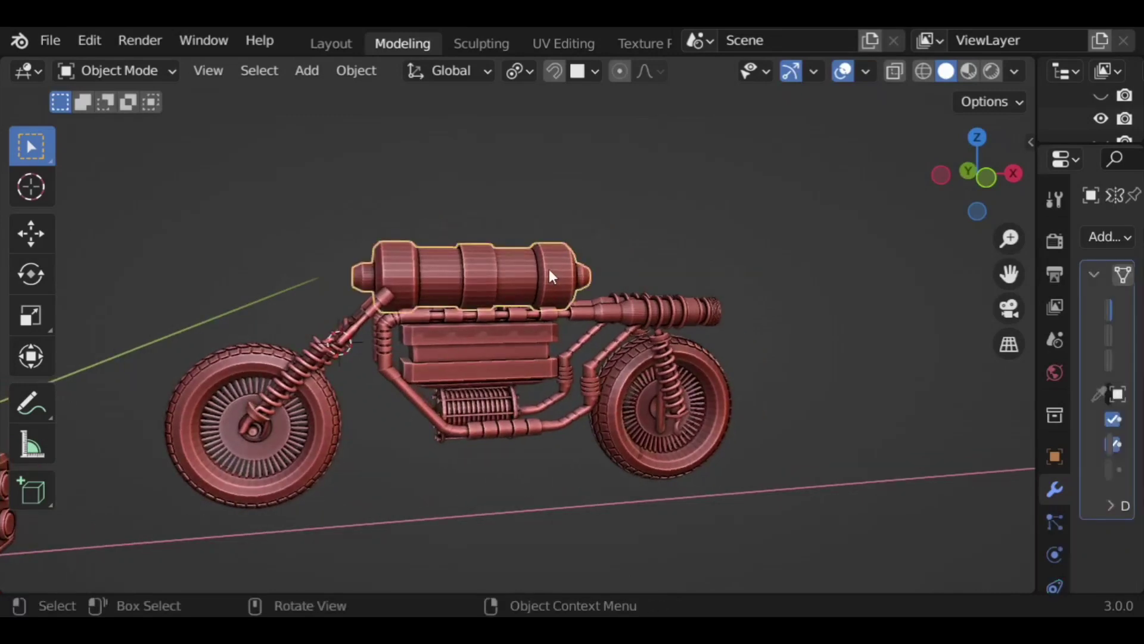
{"action": "left_click", "coordinate": [634, 364]}
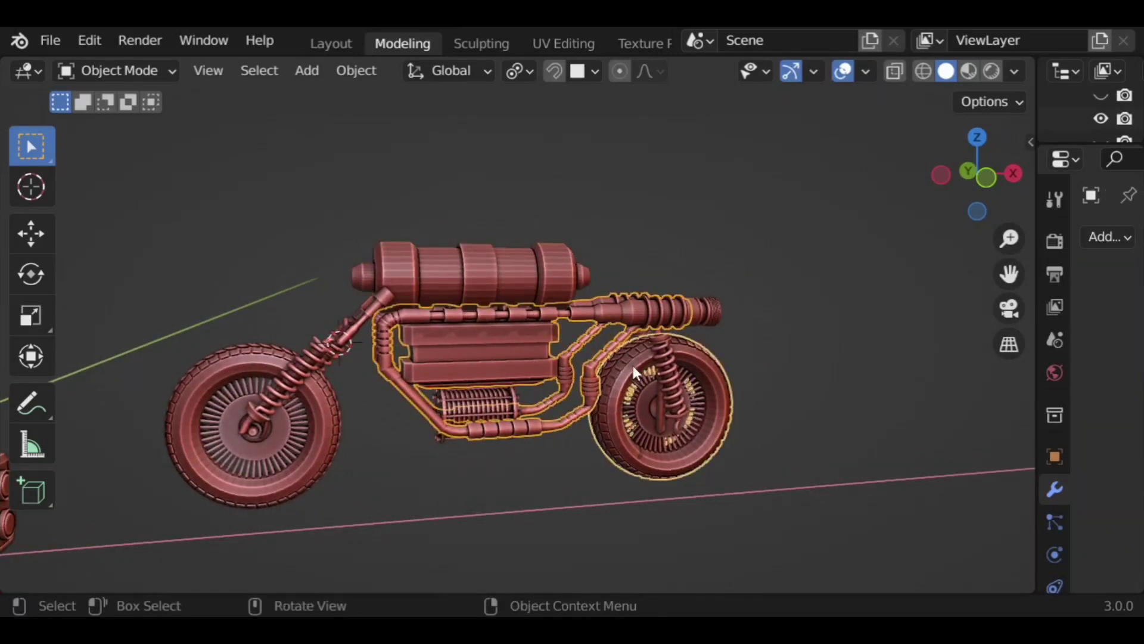
{"action": "left_click", "coordinate": [356, 70]}
{"action": "left_click", "coordinate": [276, 142]}
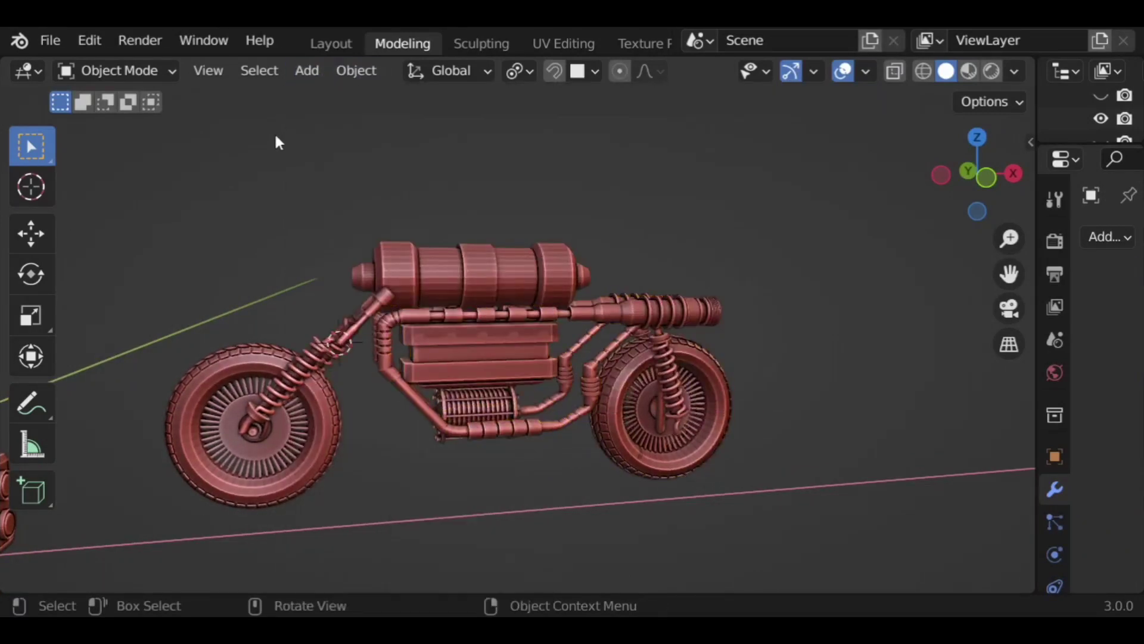
Step: Add a cylinder inside the mirrored side pipe's mesh at the 3D cursor and scale it down slightly
{"action": "left_click", "coordinate": [517, 334]}
{"action": "middle_click_drag", "start_coordinate": [540, 411], "coordinate": [657, 428]}
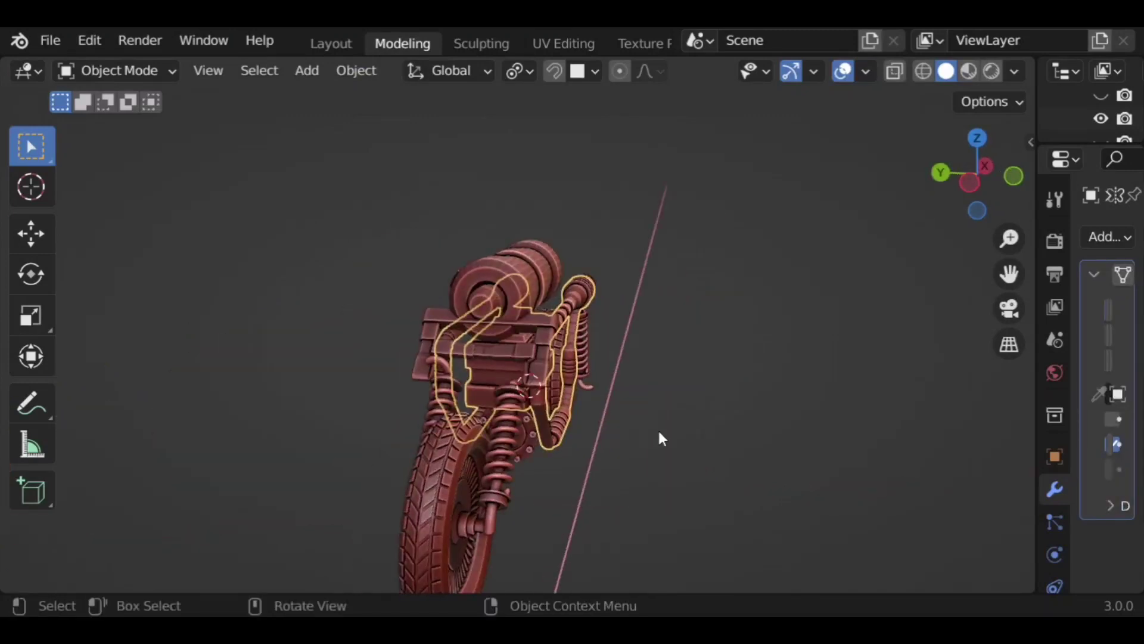
{"action": "key", "text": "Tab"}
{"action": "scroll", "coordinate": [661, 420], "scroll_direction": "up", "scroll_amount": 2}
{"action": "left_click", "coordinate": [27, 149]}
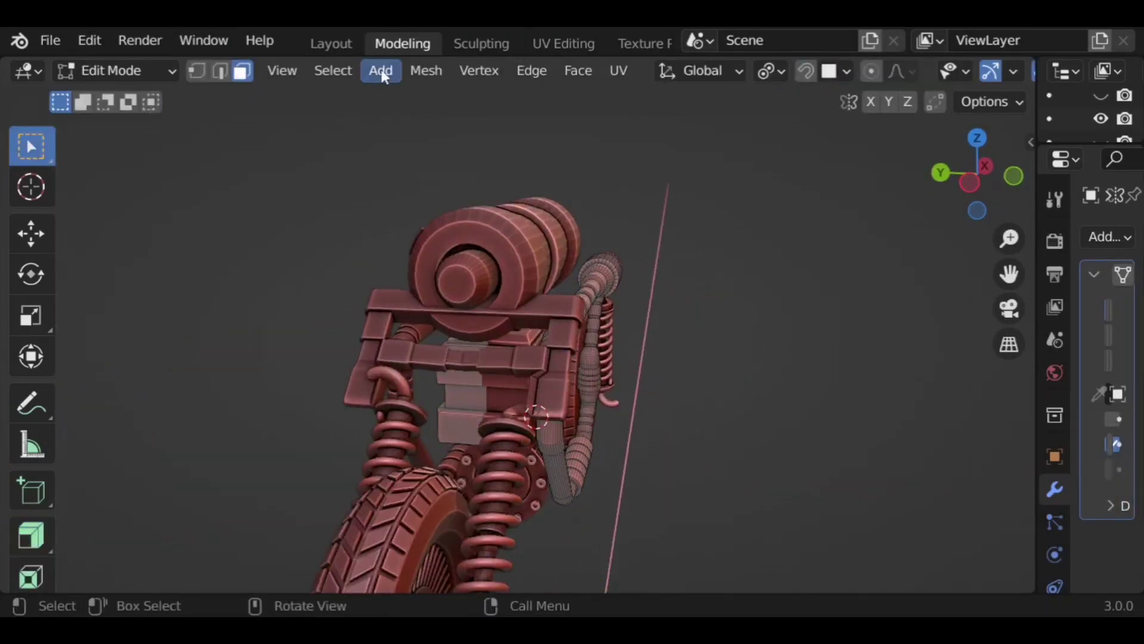
{"action": "left_click", "coordinate": [381, 71]}
{"action": "left_click", "coordinate": [446, 213]}
{"action": "key", "text": "s"}
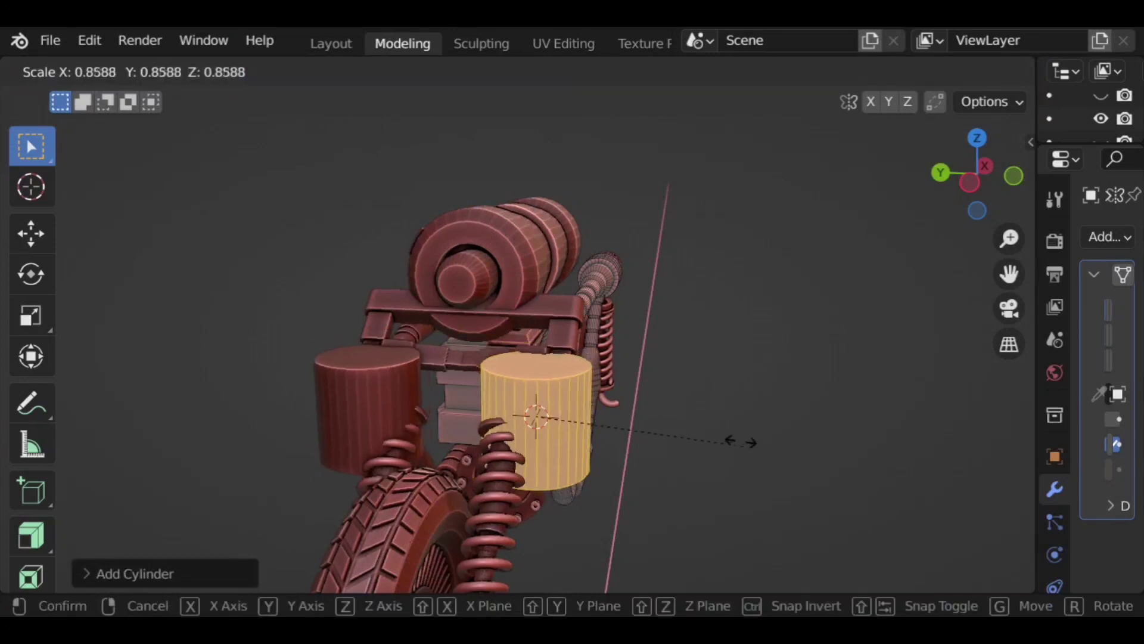
{"action": "left_click", "coordinate": [742, 438]}
Step: Rotate the new cylinder 90° about the X axis and scale it down to less than half size
{"action": "type", "text": "rx90"}
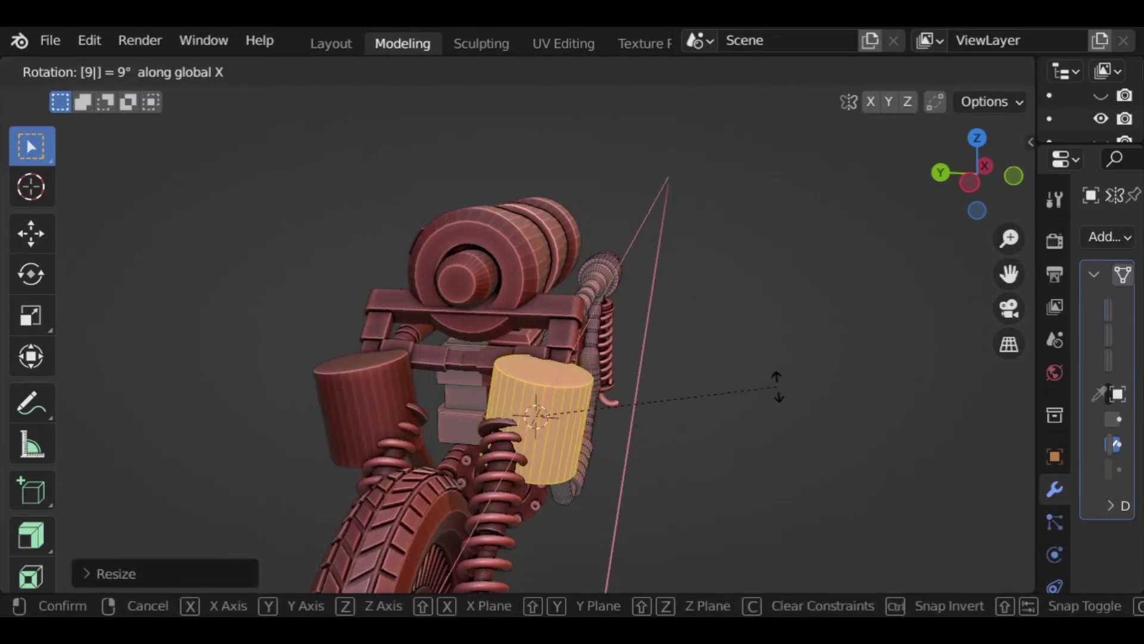
{"action": "key", "text": "Return"}
{"action": "key", "text": "s"}
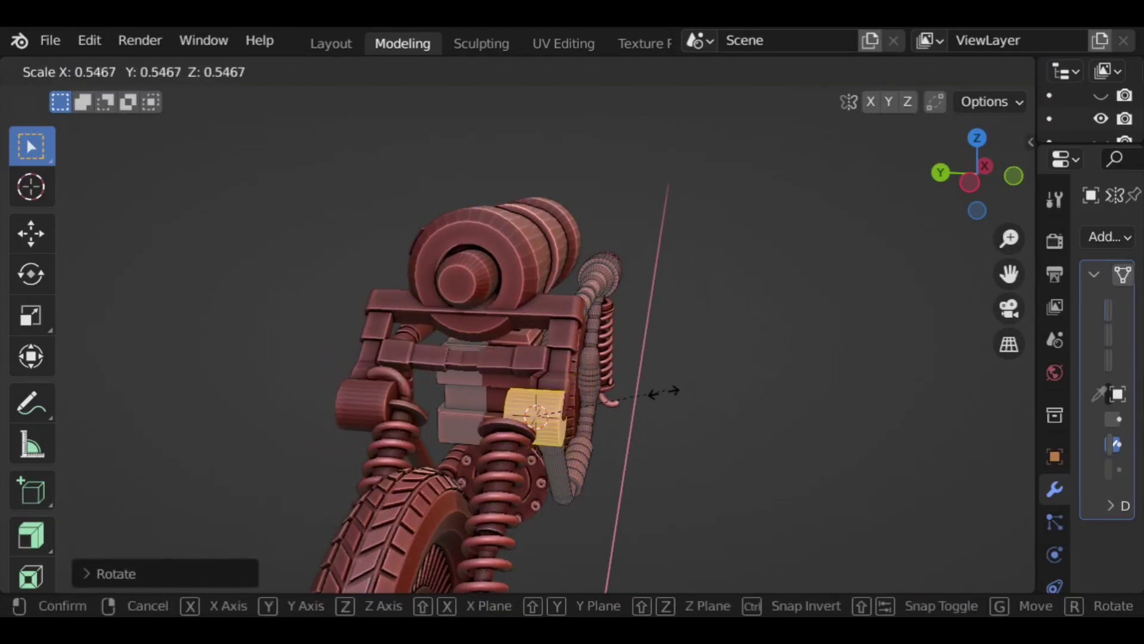
{"action": "left_click", "coordinate": [616, 452]}
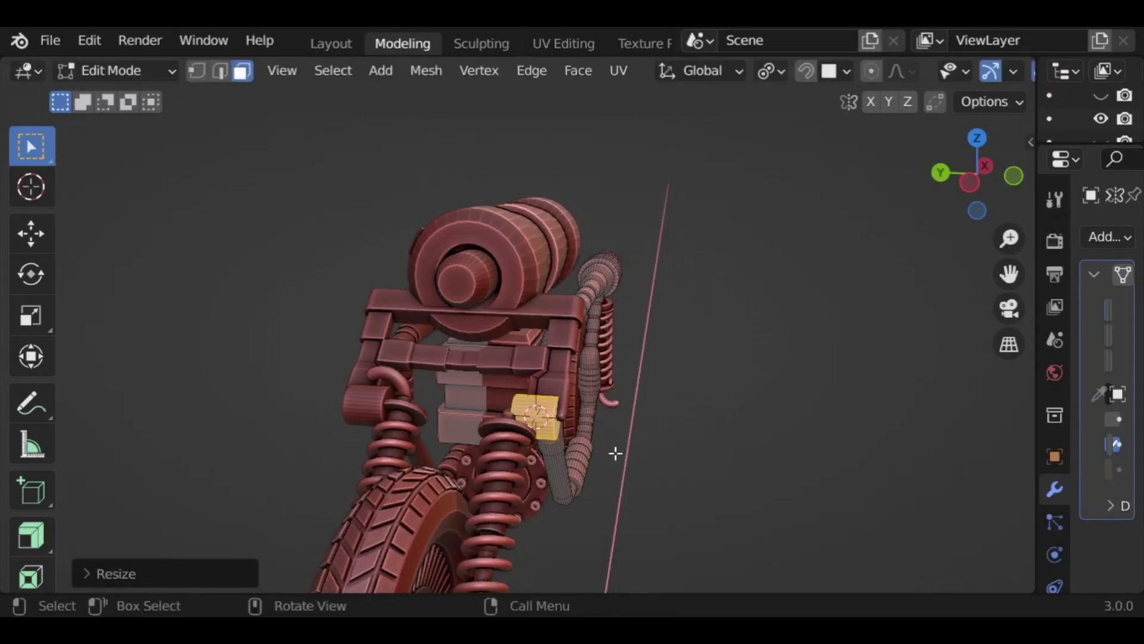
Step: Move the new cylinder along X and raise it about 1.11 m along Z to the front fork's upper end
{"action": "middle_click_drag", "start_coordinate": [719, 475], "coordinate": [587, 457]}
{"action": "key", "text": "g"}
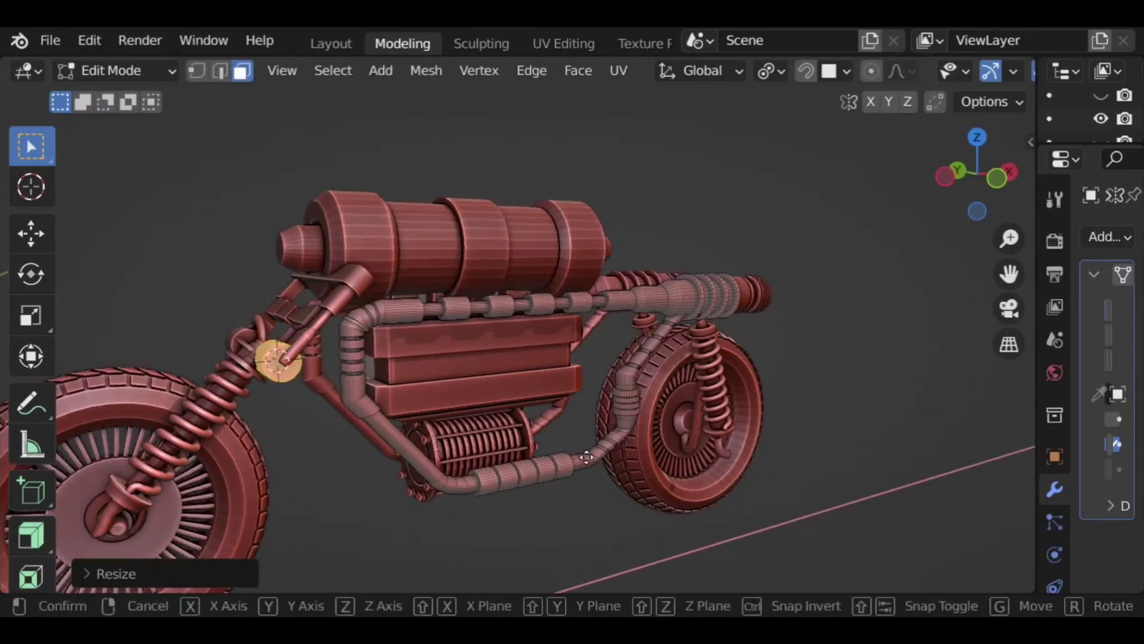
{"action": "key", "text": "x"}
{"action": "left_click", "coordinate": [676, 446]}
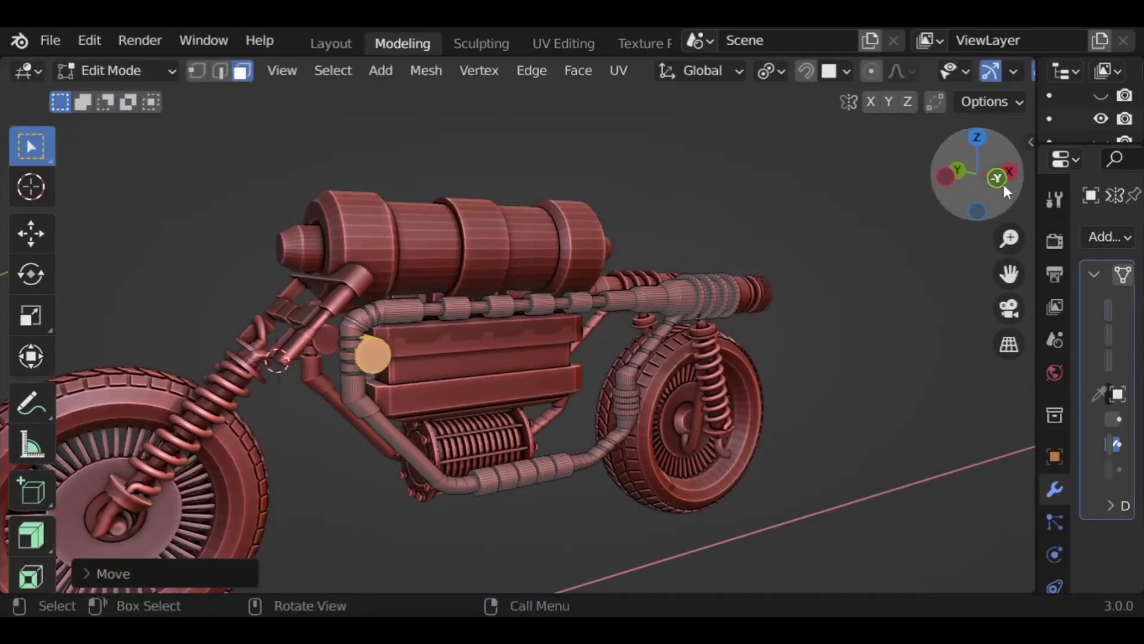
{"action": "left_click", "coordinate": [997, 178]}
{"action": "key", "text": "g"}
{"action": "key", "text": "x"}
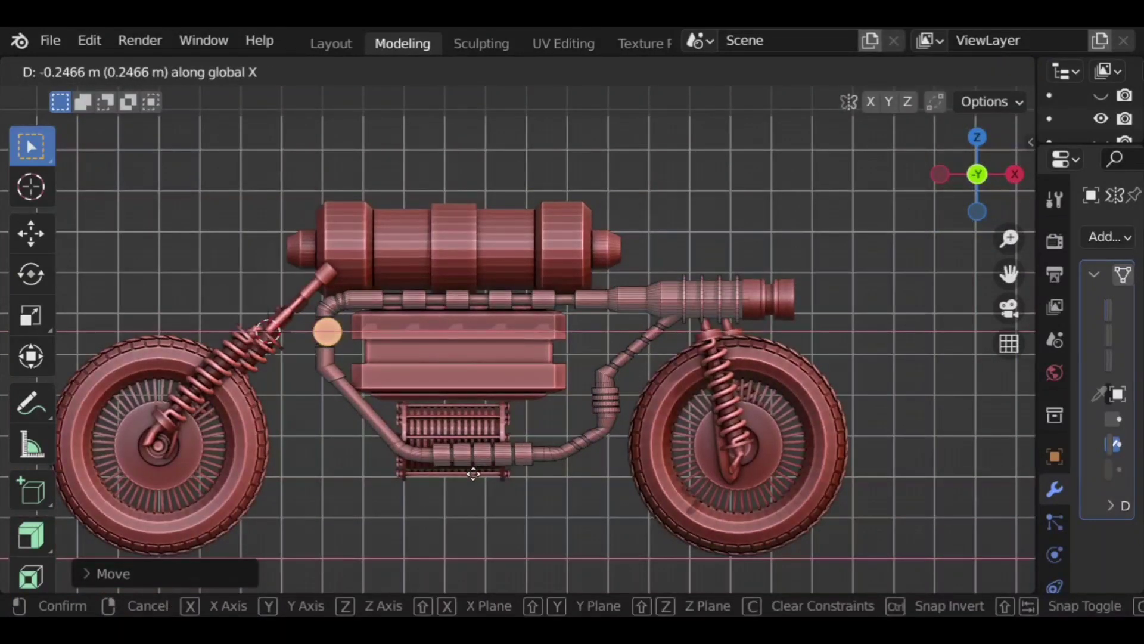
{"action": "left_click", "coordinate": [477, 474]}
{"action": "key", "text": "g"}
{"action": "key", "text": "z"}
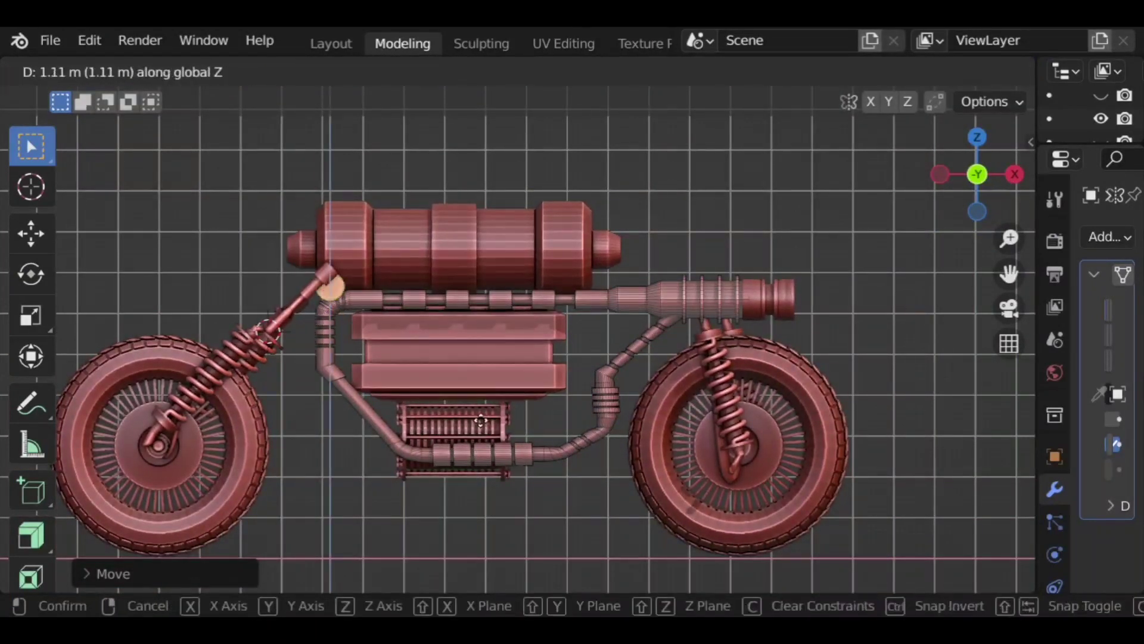
{"action": "left_click", "coordinate": [486, 411]}
Step: Shift the cylinder outward along Y to the end of the fork's top crossbar and select its outer end face
{"action": "middle_click_drag", "start_coordinate": [358, 378], "coordinate": [587, 433]}
{"action": "key", "text": "g"}
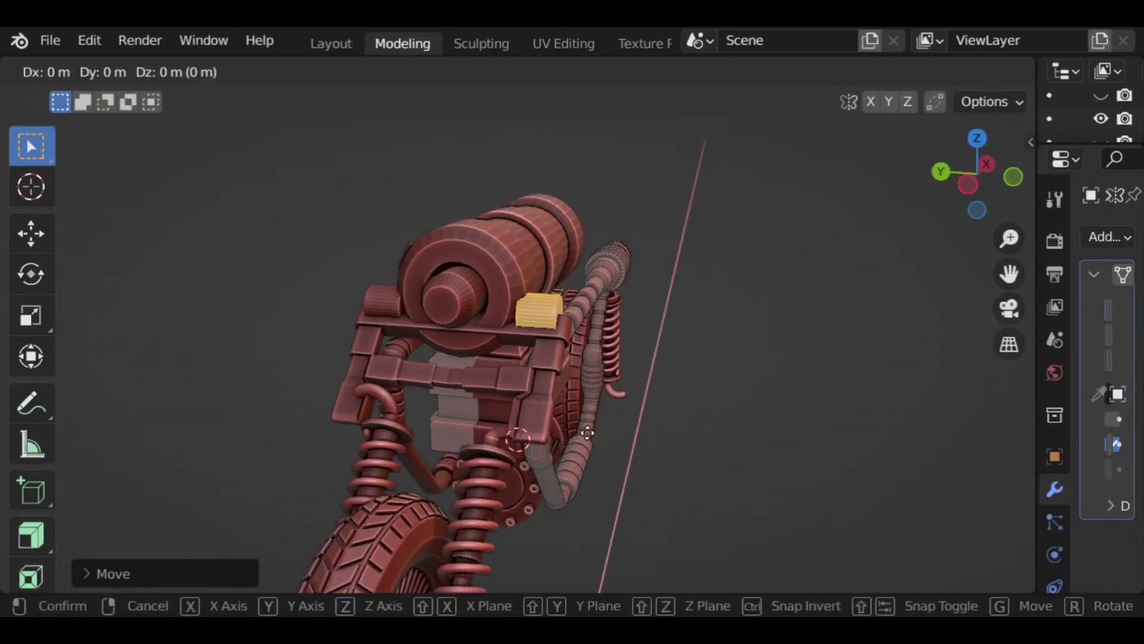
{"action": "key", "text": "y"}
{"action": "left_click", "coordinate": [617, 436]}
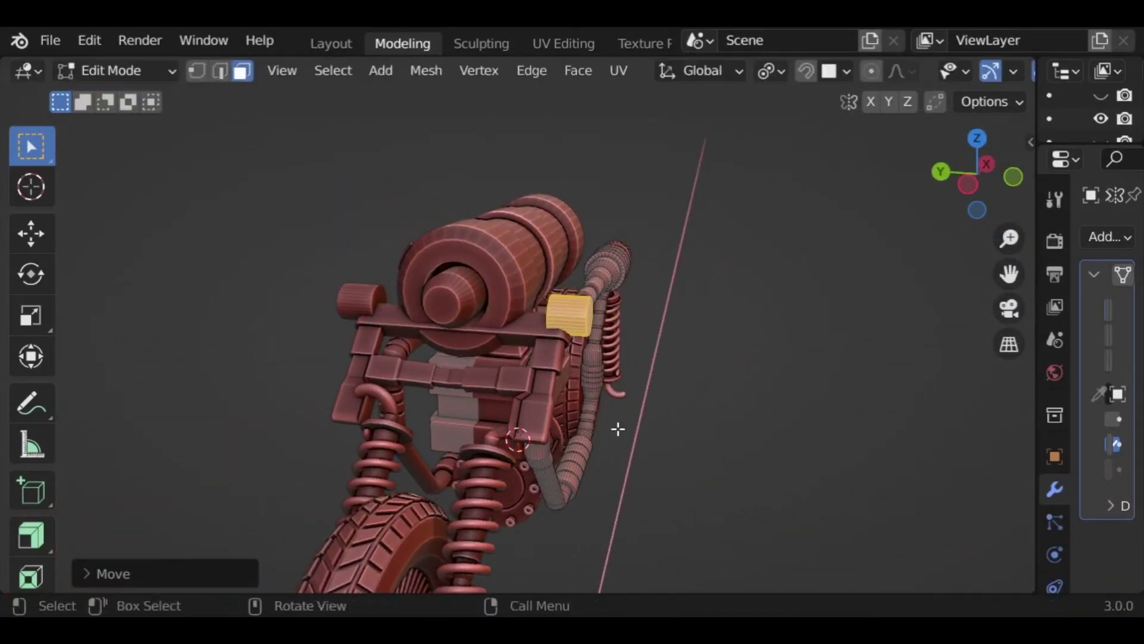
{"action": "middle_click_drag", "start_coordinate": [613, 429], "coordinate": [591, 390]}
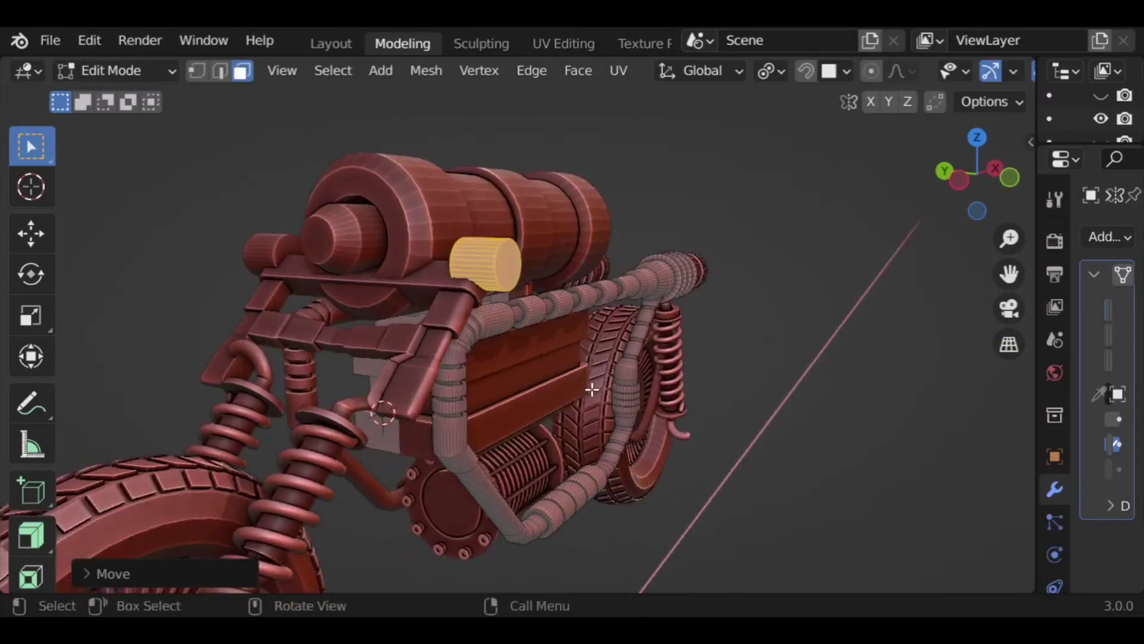
{"action": "left_click", "coordinate": [509, 264]}
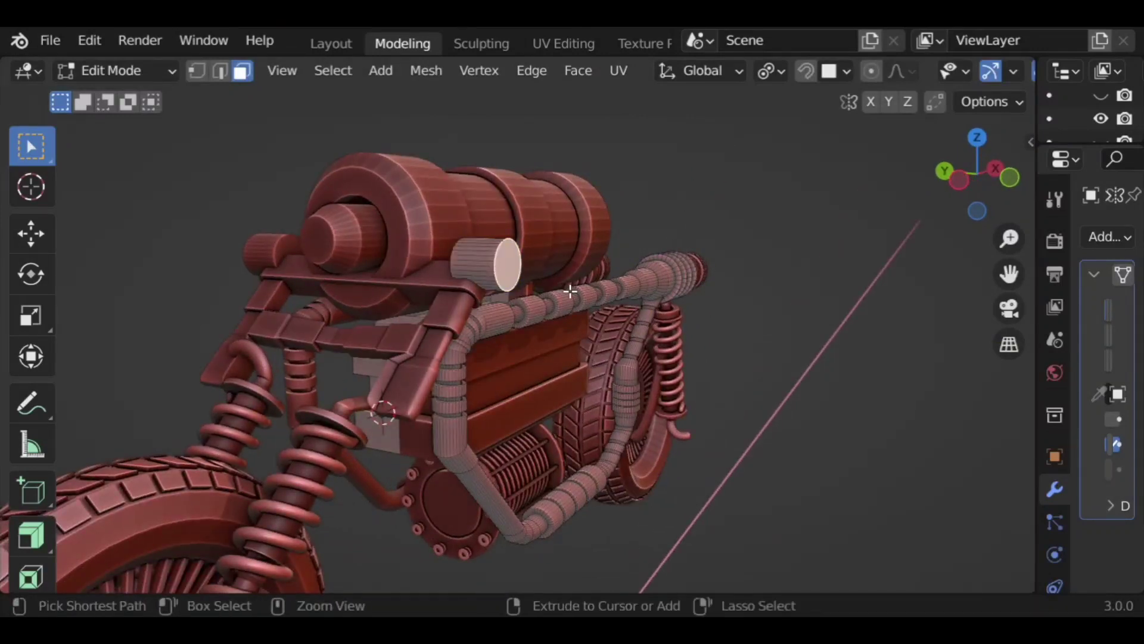
Step: Try to bevel the cylinder's outer end face
{"action": "key", "text": "ctrl+b"}
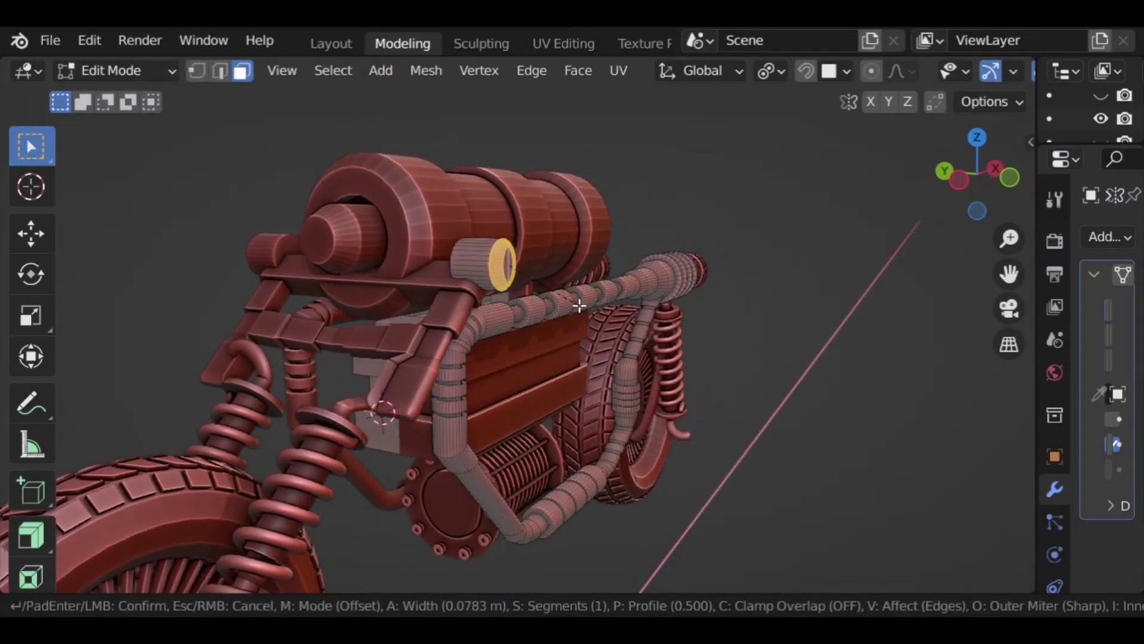
{"action": "left_click", "coordinate": [579, 306]}
{"action": "middle_click_drag", "start_coordinate": [579, 306], "coordinate": [676, 321]}
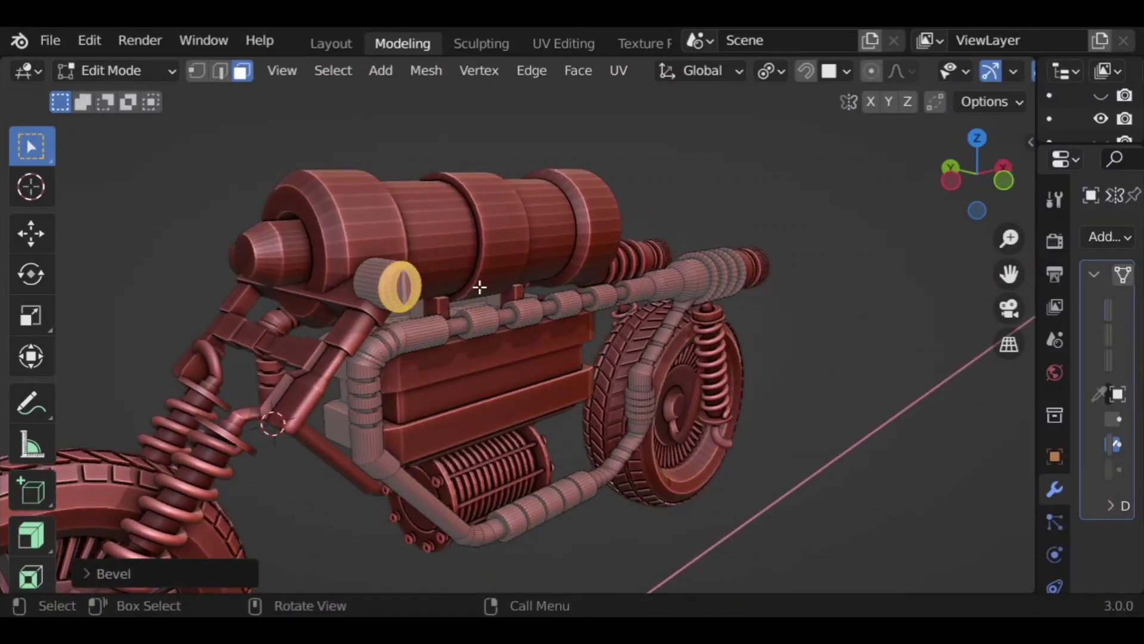
{"action": "key", "text": "ctrl+z"}
{"action": "middle_click_drag", "start_coordinate": [443, 308], "coordinate": [382, 312]}
{"action": "key", "text": "ctrl+b"}
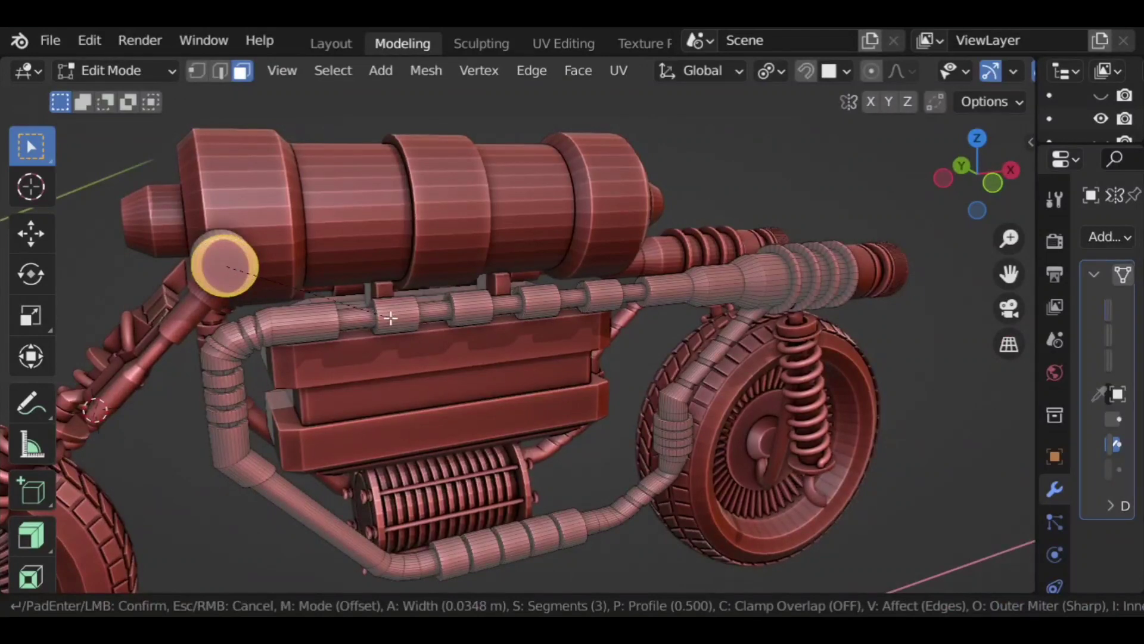
{"action": "left_click", "coordinate": [391, 318]}
{"action": "key", "text": "ctrl+z"}
Step: Inset the cylinder's outer end face slightly
{"action": "middle_click_drag", "start_coordinate": [281, 305], "coordinate": [310, 308]}
{"action": "key", "text": "i"}
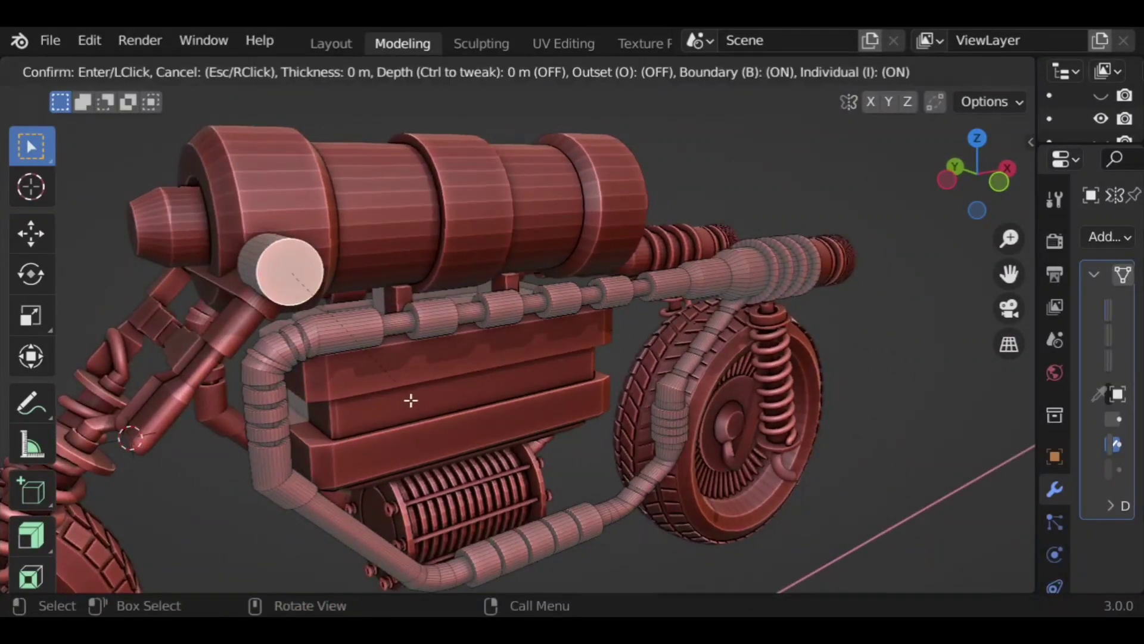
{"action": "left_click", "coordinate": [370, 339]}
{"action": "middle_click_drag", "start_coordinate": [370, 340], "coordinate": [399, 336]}
Step: Try to extrude the inset face about 0.82 m outward and shrink its end along Z
{"action": "key", "text": "e"}
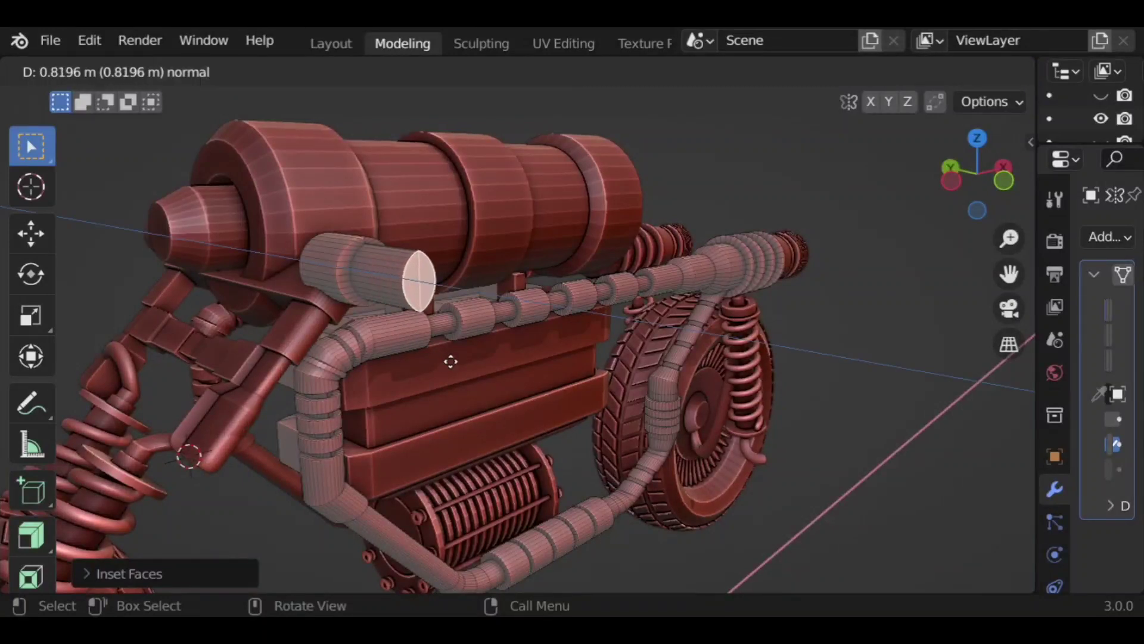
{"action": "left_click", "coordinate": [450, 362]}
{"action": "key", "text": "s"}
{"action": "key", "text": "z"}
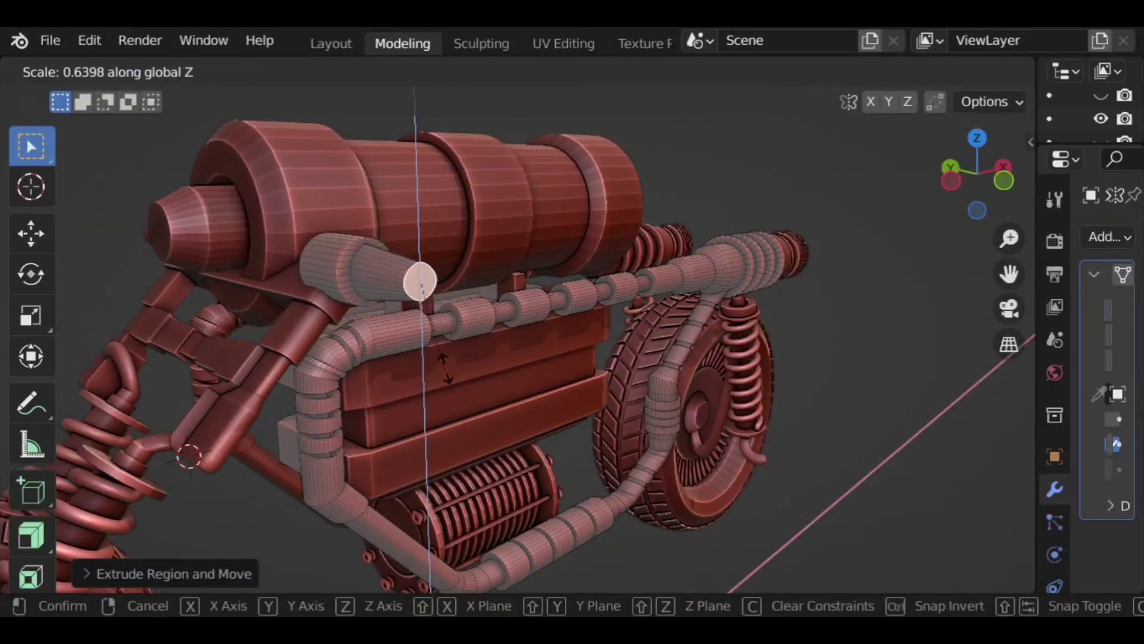
{"action": "left_click", "coordinate": [442, 333]}
{"action": "middle_click_drag", "start_coordinate": [439, 335], "coordinate": [431, 350]}
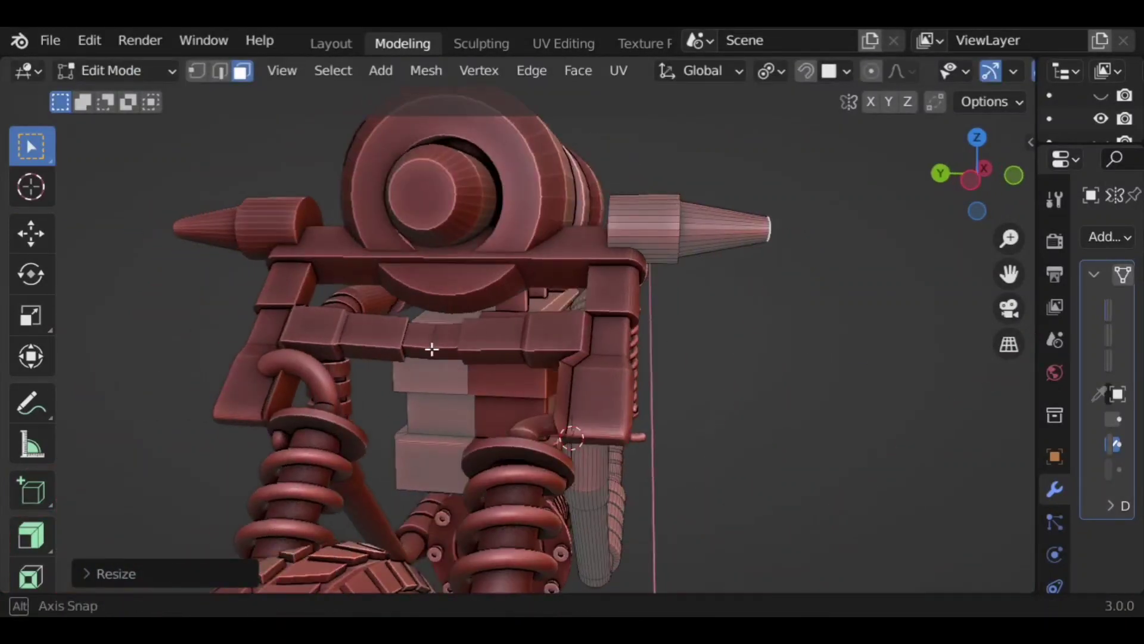
{"action": "key", "text": "ctrl+z"}
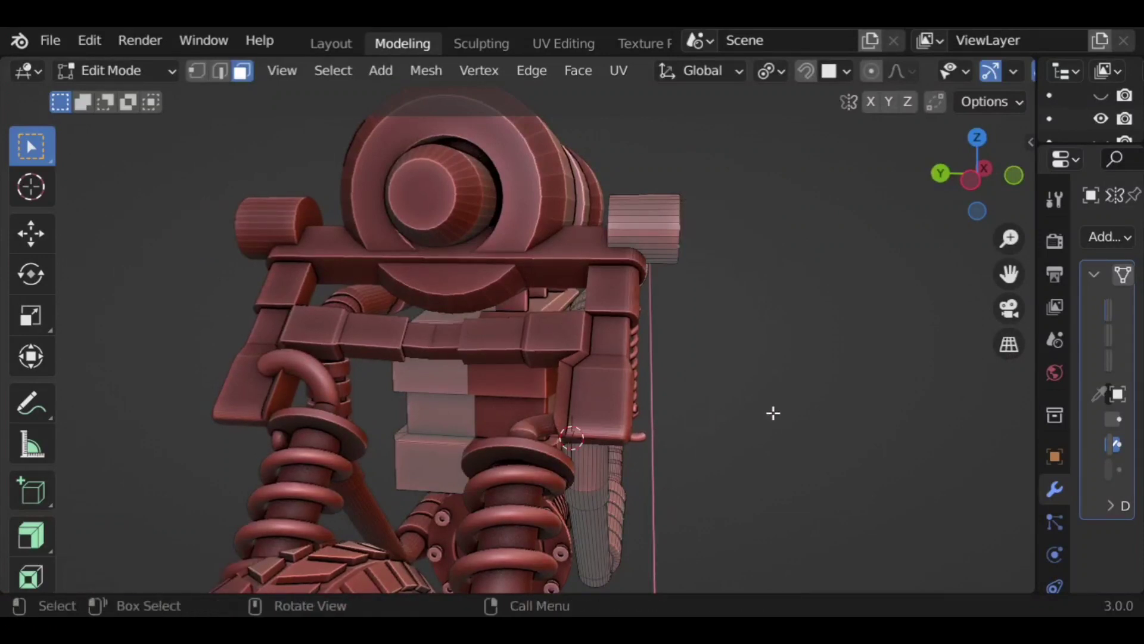
Step: Extrude the inset face a short distance outward as a collar and inset the collar's end face
{"action": "key", "text": "e"}
{"action": "left_click", "coordinate": [792, 414]}
{"action": "mouse_move", "coordinate": [792, 414]}
{"action": "middle_mouse_down"}
{"action": "mouse_move", "coordinate": [778, 417]}
{"action": "mouse_move", "coordinate": [784, 431]}
{"action": "middle_mouse_up"}
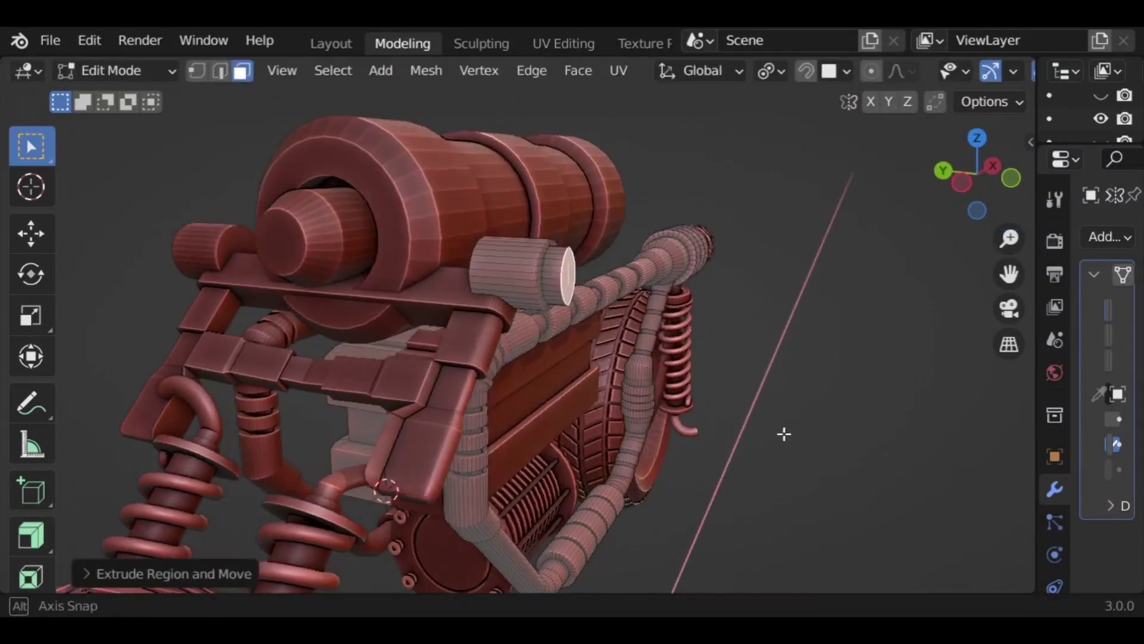
{"action": "key", "text": "i"}
{"action": "left_click", "coordinate": [780, 440]}
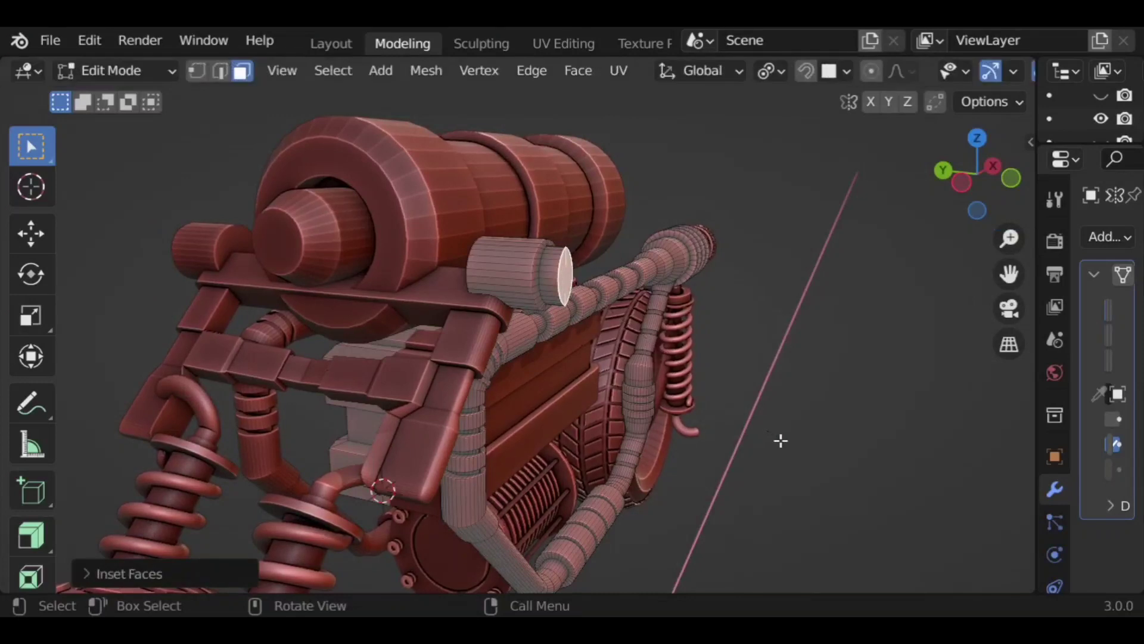
Step: Duplicate the collar's end face in place and scale the copy down along Z
{"action": "key", "text": "shift+d"}
{"action": "right_click", "coordinate": [835, 459]}
{"action": "key", "text": "s"}
{"action": "key", "text": "z"}
{"action": "left_click", "coordinate": [717, 429]}
Step: Extrude the narrowed face outward into a long handlebar grip and scale down its end face to taper it
{"action": "key", "text": "e"}
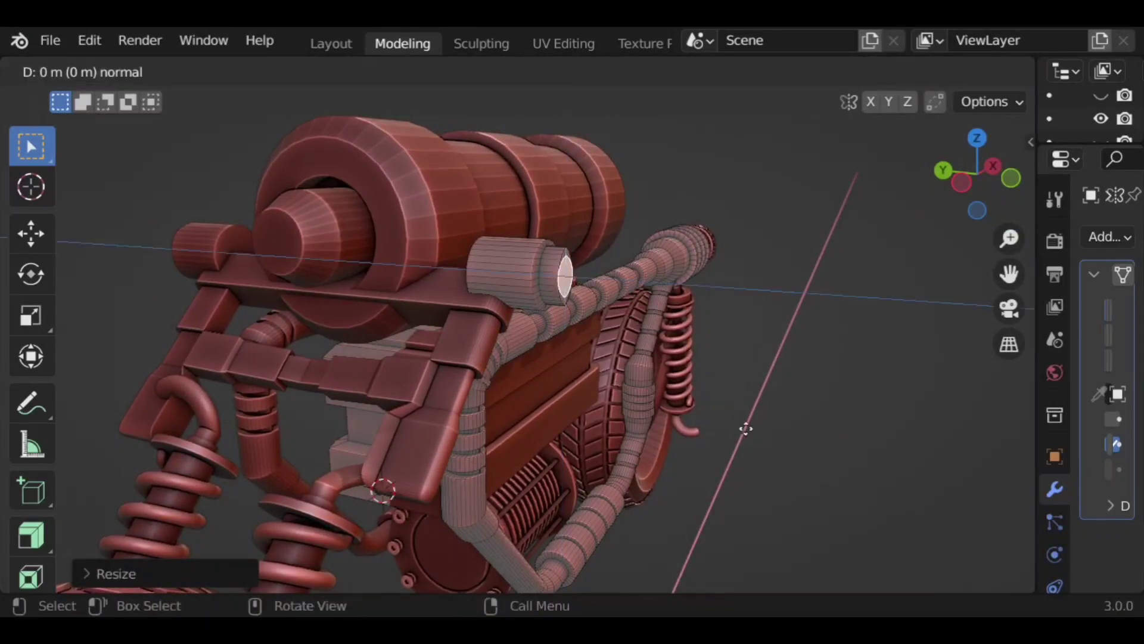
{"action": "left_click", "coordinate": [808, 438]}
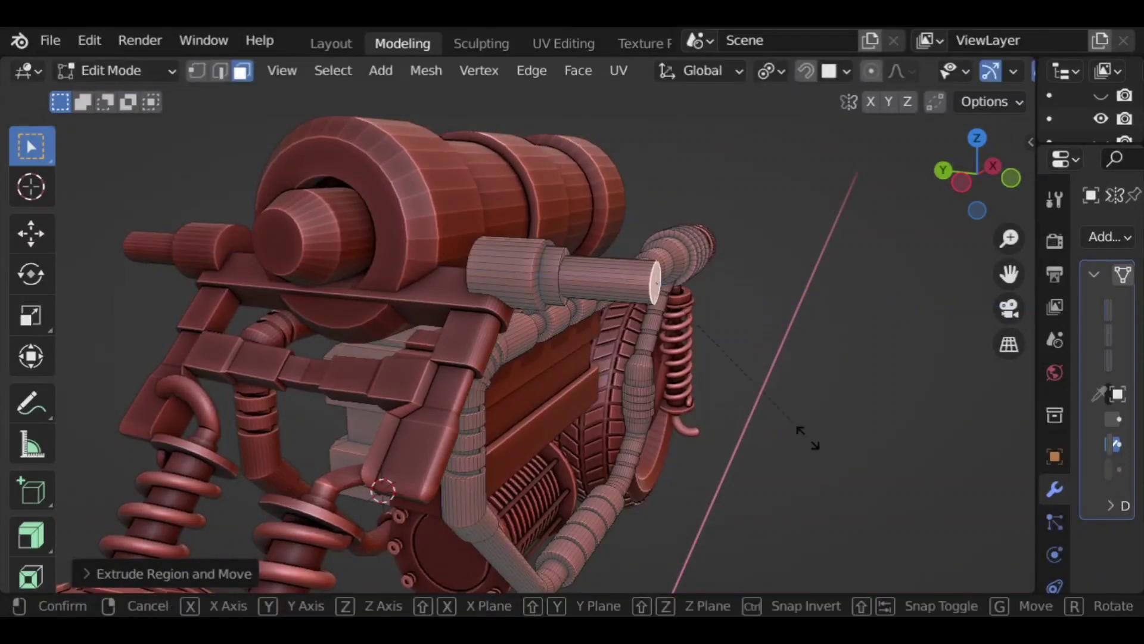
{"action": "key", "text": "s"}
{"action": "left_click", "coordinate": [759, 383]}
Step: Add a row of evenly spaced loop cuts along the tapered grip without sliding them
{"action": "middle_click_drag", "start_coordinate": [617, 301], "coordinate": [627, 328]}
{"action": "key", "text": "ctrl+r"}
{"action": "scroll", "coordinate": [627, 328], "scroll_direction": "up", "scroll_amount": 2}
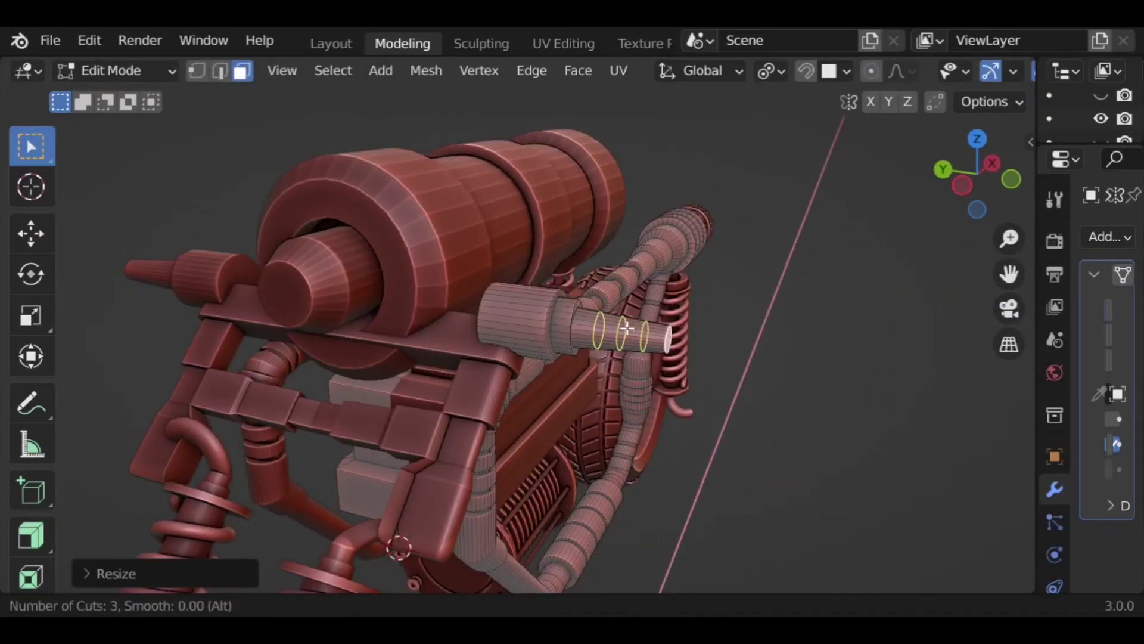
{"action": "left_click", "coordinate": [627, 328]}
{"action": "right_click", "coordinate": [627, 328]}
{"action": "middle_click_drag", "start_coordinate": [627, 328], "coordinate": [686, 413]}
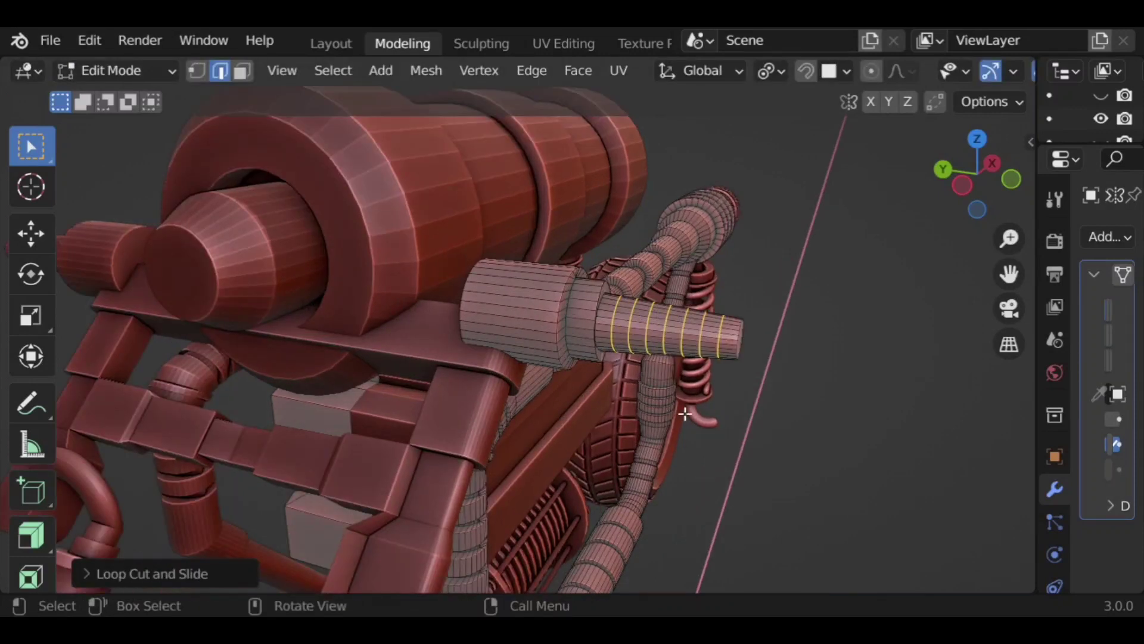
Step: Bevel the grip's loop cuts into bands with 3 segments and extrude the bands into ridges
{"action": "key", "text": "ctrl+b"}
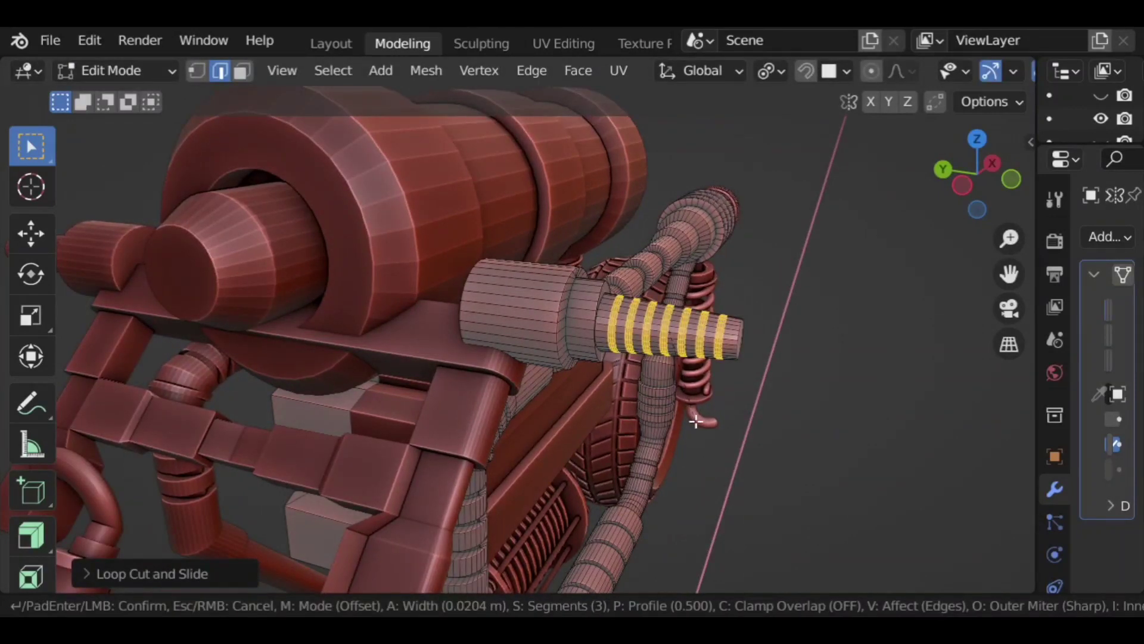
{"action": "left_click", "coordinate": [691, 377]}
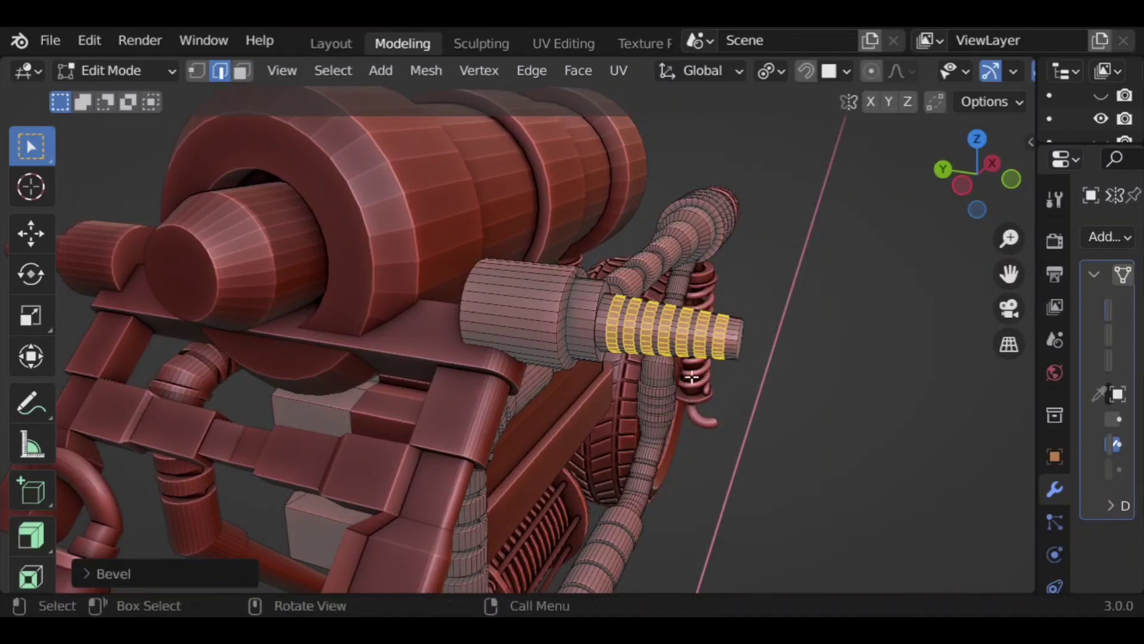
{"action": "left_click", "coordinate": [16, 532]}
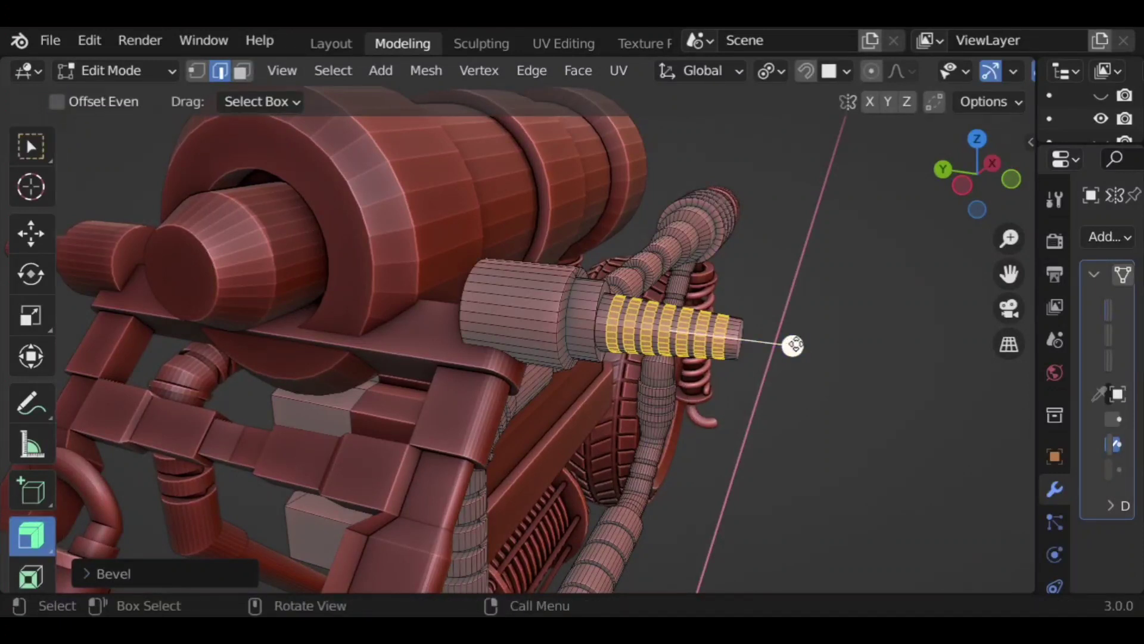
{"action": "mouse_move", "coordinate": [793, 344]}
{"action": "left_mouse_down"}
{"action": "mouse_move", "coordinate": [803, 335]}
{"action": "mouse_move", "coordinate": [793, 342]}
{"action": "left_mouse_up"}
{"action": "left_click", "coordinate": [894, 401]}
Step: Return the grip's mesh to Object Mode and clear the selection
{"action": "middle_click_drag", "start_coordinate": [894, 401], "coordinate": [784, 398]}
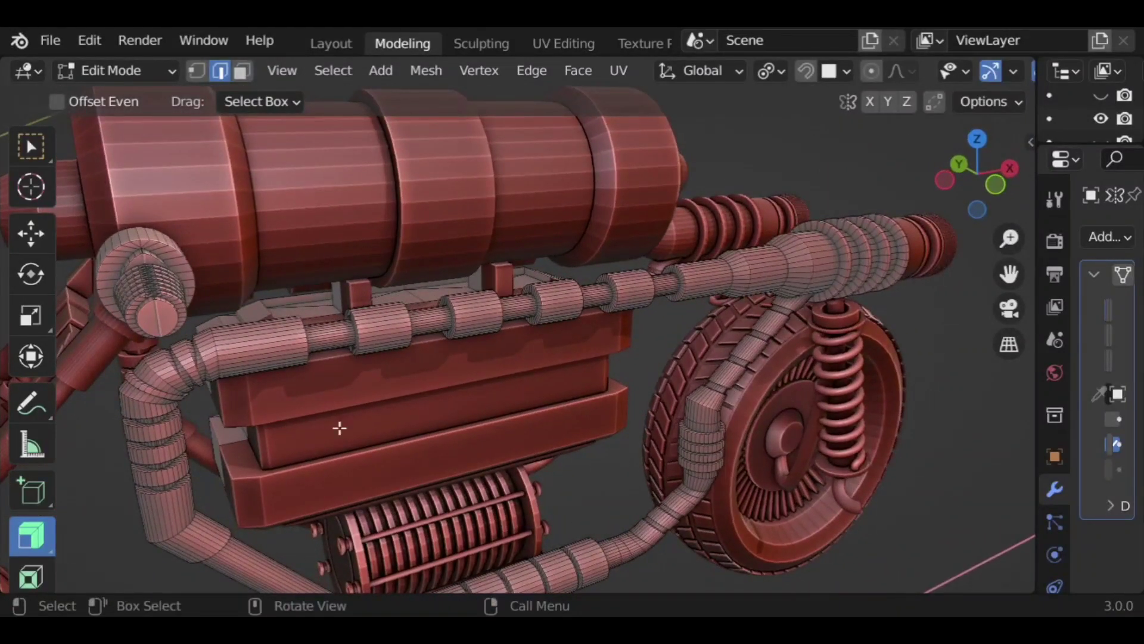
{"action": "scroll", "coordinate": [367, 444], "scroll_direction": "down", "scroll_amount": 4}
{"action": "scroll", "coordinate": [359, 353], "scroll_direction": "up", "scroll_amount": 2}
{"action": "middle_click_drag", "start_coordinate": [360, 353], "coordinate": [541, 326], "text": "shift"}
{"action": "scroll", "coordinate": [528, 361], "scroll_direction": "up", "scroll_amount": 3}
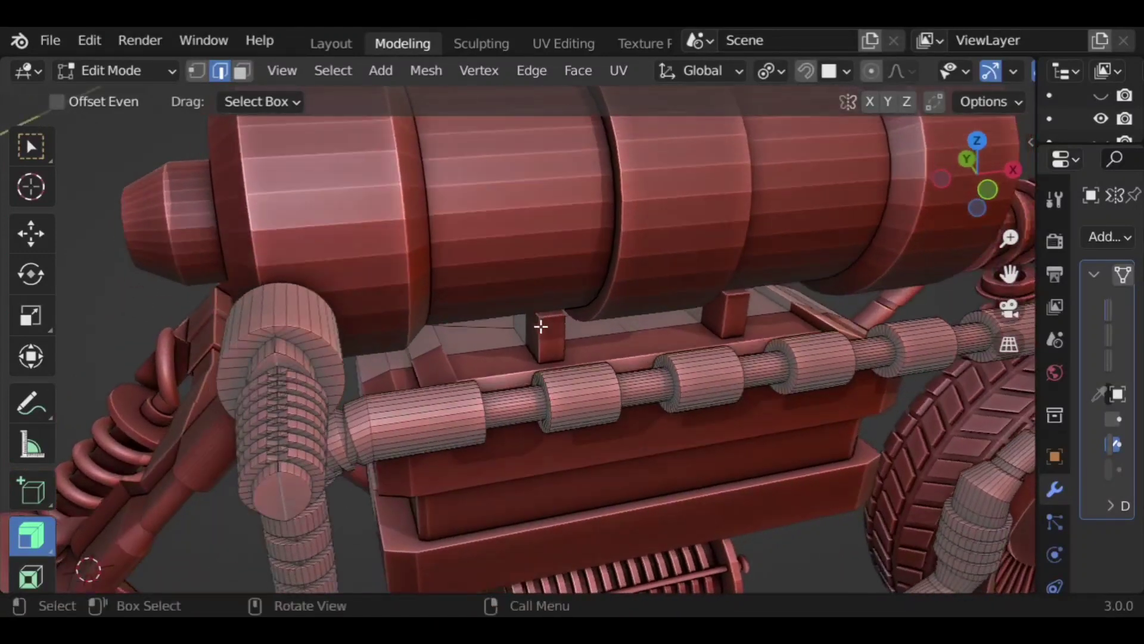
{"action": "middle_click_drag", "start_coordinate": [249, 401], "coordinate": [546, 434]}
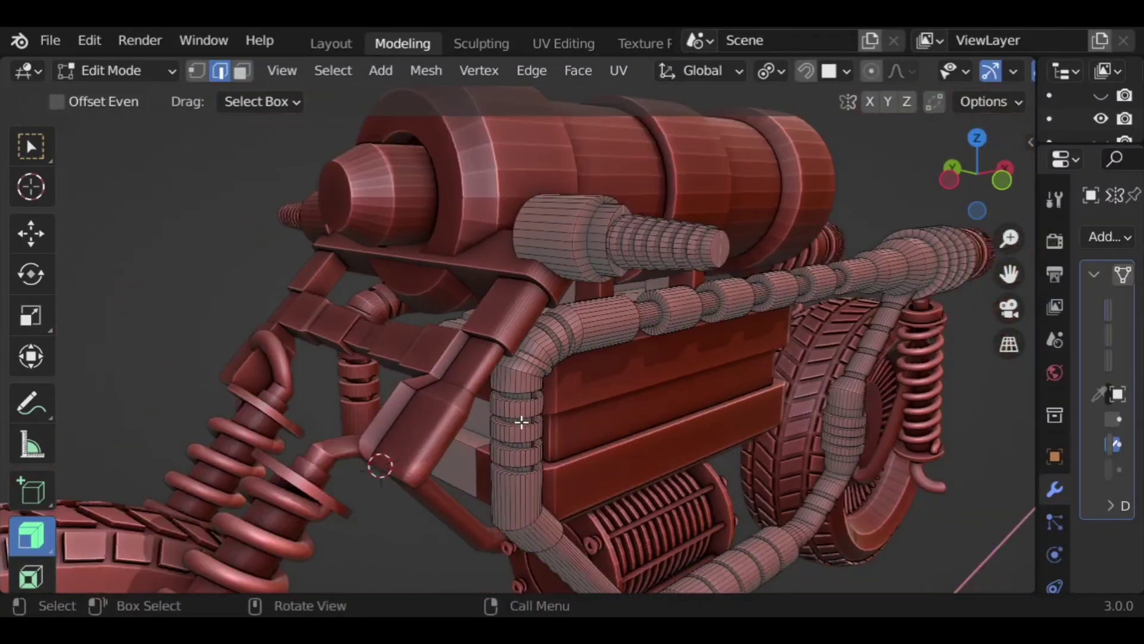
{"action": "key", "text": "Tab"}
{"action": "left_click", "coordinate": [218, 245]}
Step: Move the separate box with three canisters along the X axis to beside the motorcycle's rear wheel
{"action": "scroll", "coordinate": [325, 342], "scroll_direction": "down", "scroll_amount": 5}
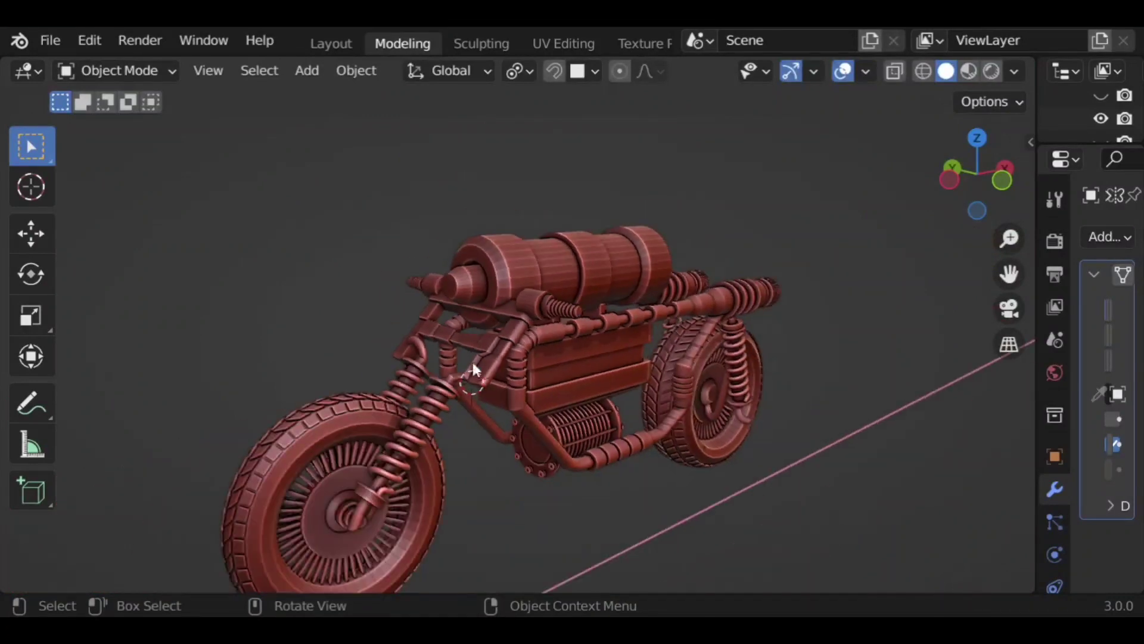
{"action": "middle_click_drag", "start_coordinate": [665, 338], "coordinate": [484, 366], "text": "shift"}
{"action": "scroll", "coordinate": [446, 320], "scroll_direction": "up", "scroll_amount": 2}
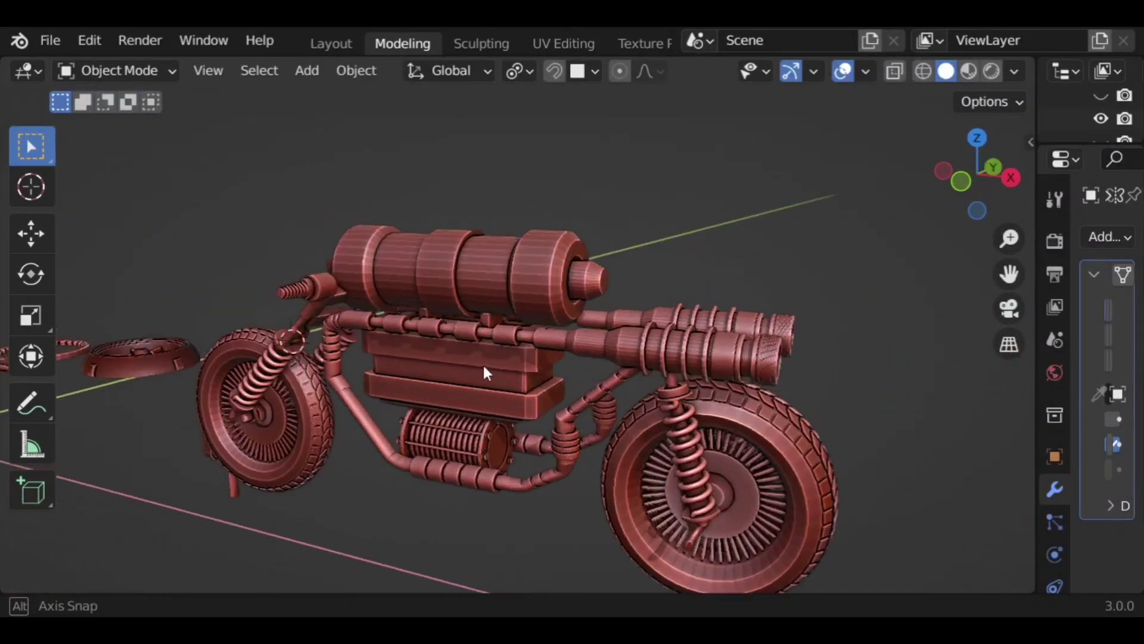
{"action": "scroll", "coordinate": [548, 405], "scroll_direction": "down", "scroll_amount": 3}
{"action": "middle_click_drag", "start_coordinate": [375, 414], "coordinate": [364, 387], "text": "shift"}
{"action": "left_click", "coordinate": [127, 387]}
{"action": "middle_click_drag", "start_coordinate": [592, 445], "coordinate": [551, 414], "text": "shift"}
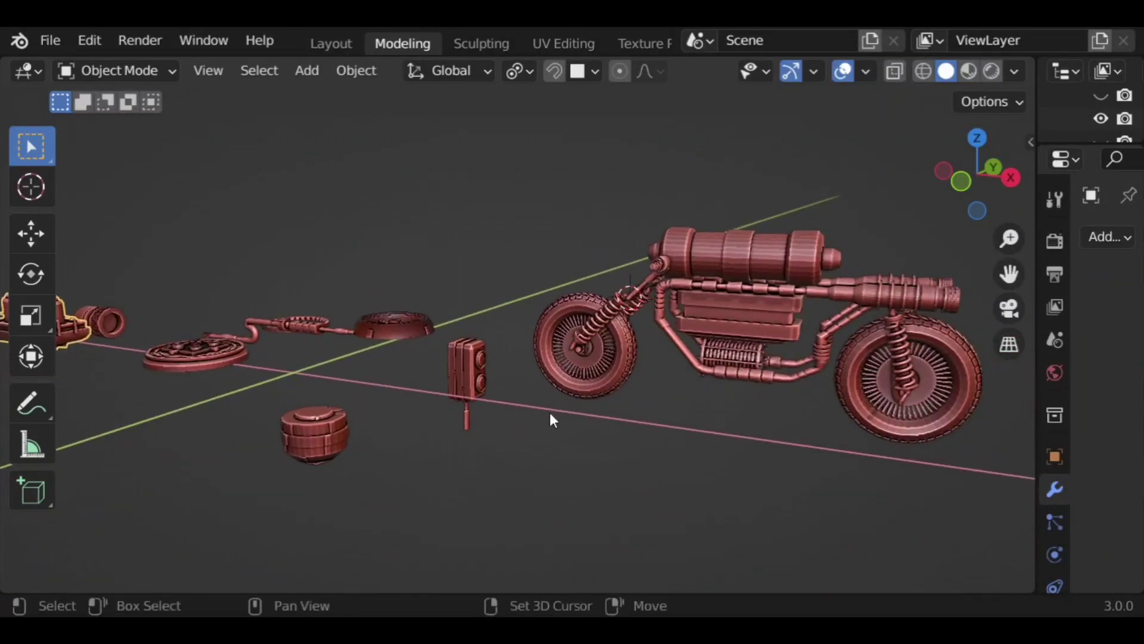
{"action": "key", "text": "g"}
{"action": "key", "text": "x"}
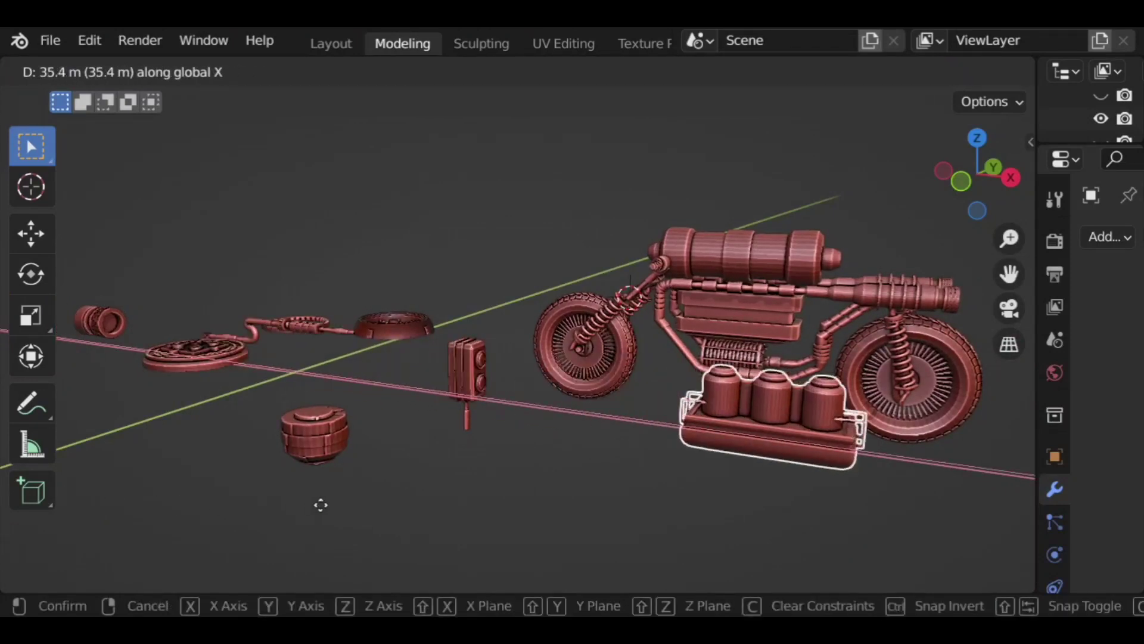
{"action": "left_click", "coordinate": [796, 477]}
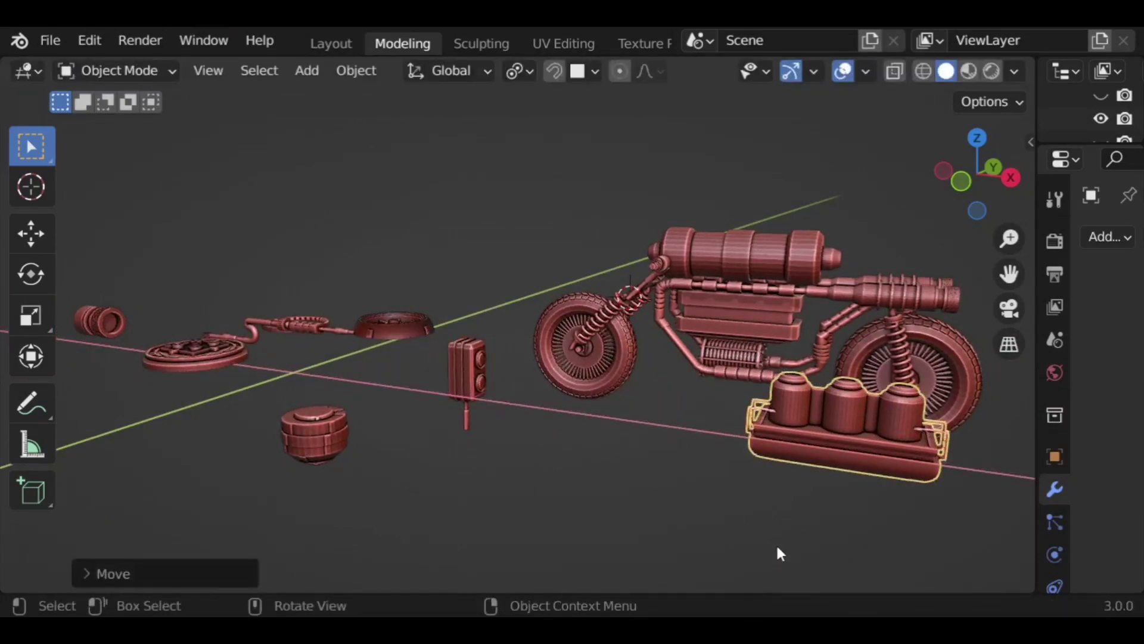
Step: Rotate the canister box 90° about the Z axis and scale it down to roughly two thirds
{"action": "key", "text": "r"}
{"action": "key", "text": "z"}
{"action": "key", "text": "9"}
{"action": "key", "text": "0"}
{"action": "key", "text": "Return"}
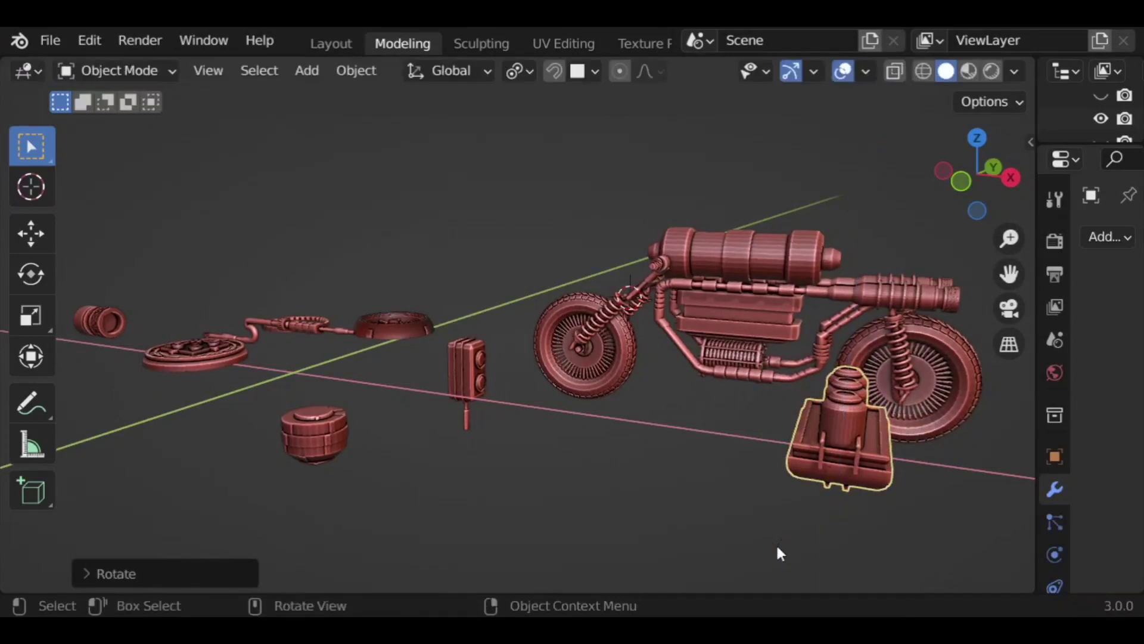
{"action": "key", "text": "s"}
{"action": "left_click", "coordinate": [881, 496]}
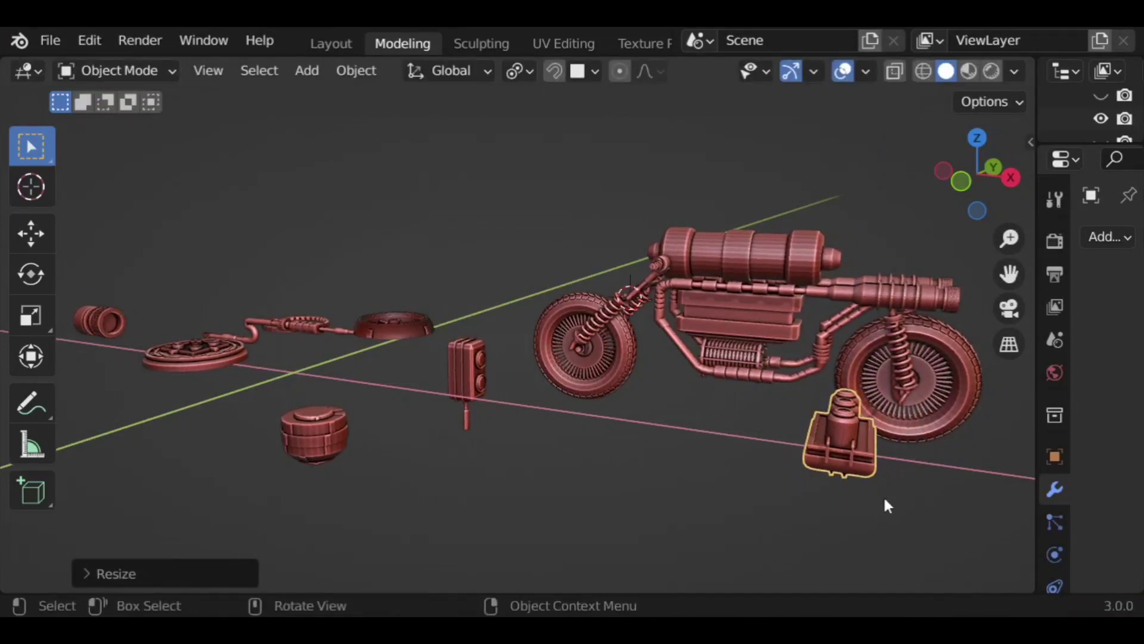
Step: Move the canister box about 2.3 m along the X axis to inside the frame and scale it down to roughly half size
{"action": "left_click", "coordinate": [962, 182]}
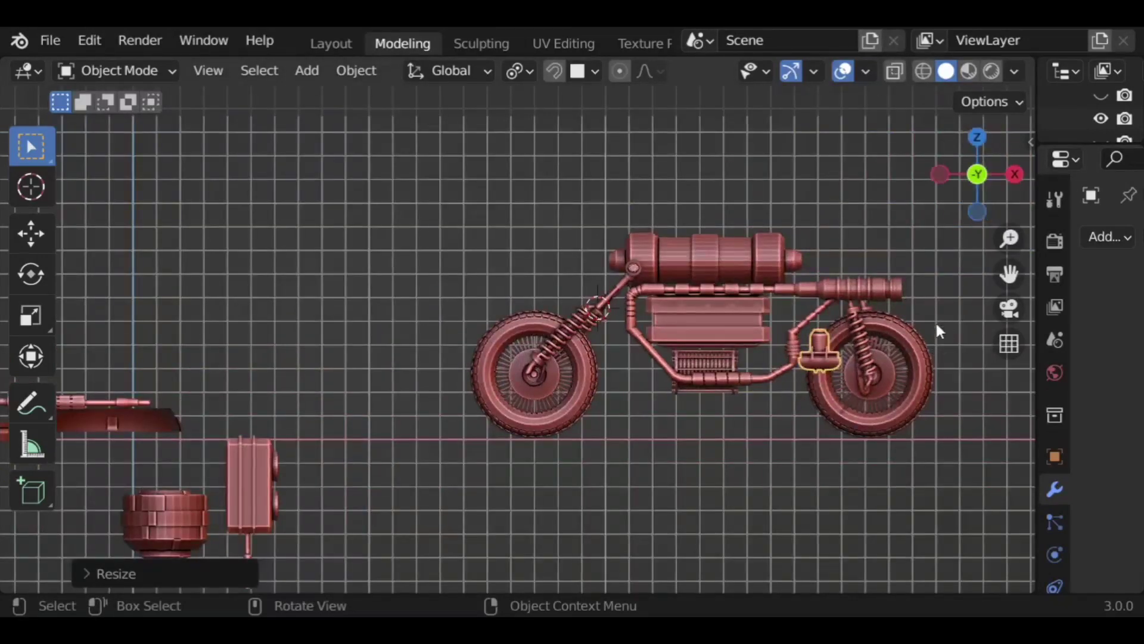
{"action": "scroll", "coordinate": [947, 325], "scroll_direction": "up", "scroll_amount": 4}
{"action": "scroll", "coordinate": [688, 405], "scroll_direction": "down", "scroll_amount": 5, "text": "ctrl"}
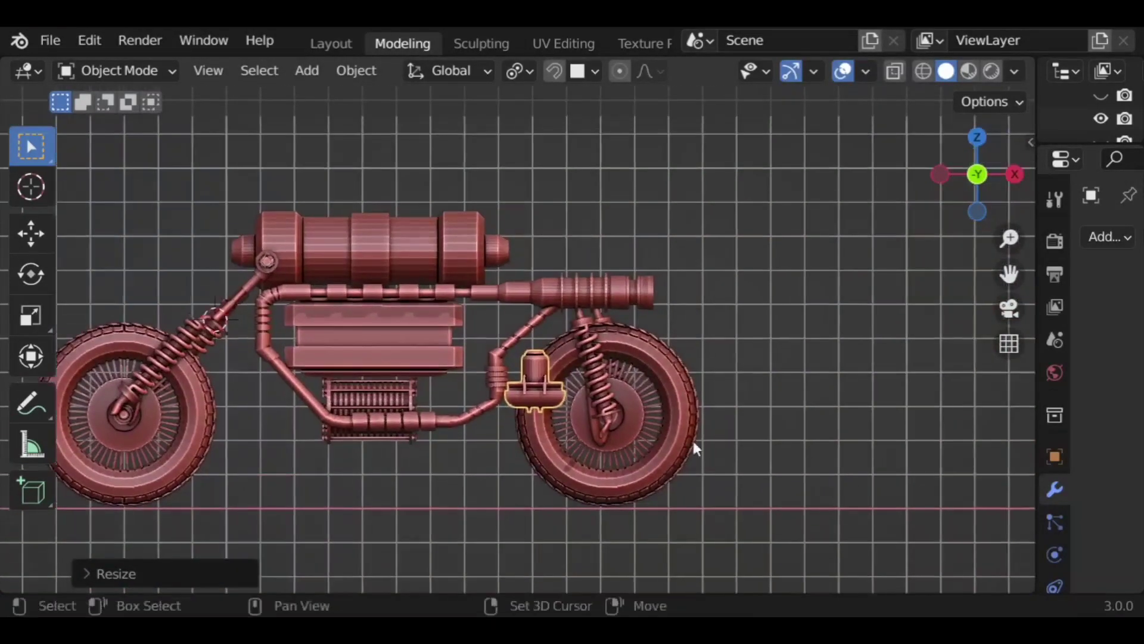
{"action": "key", "text": "g"}
{"action": "key", "text": "x"}
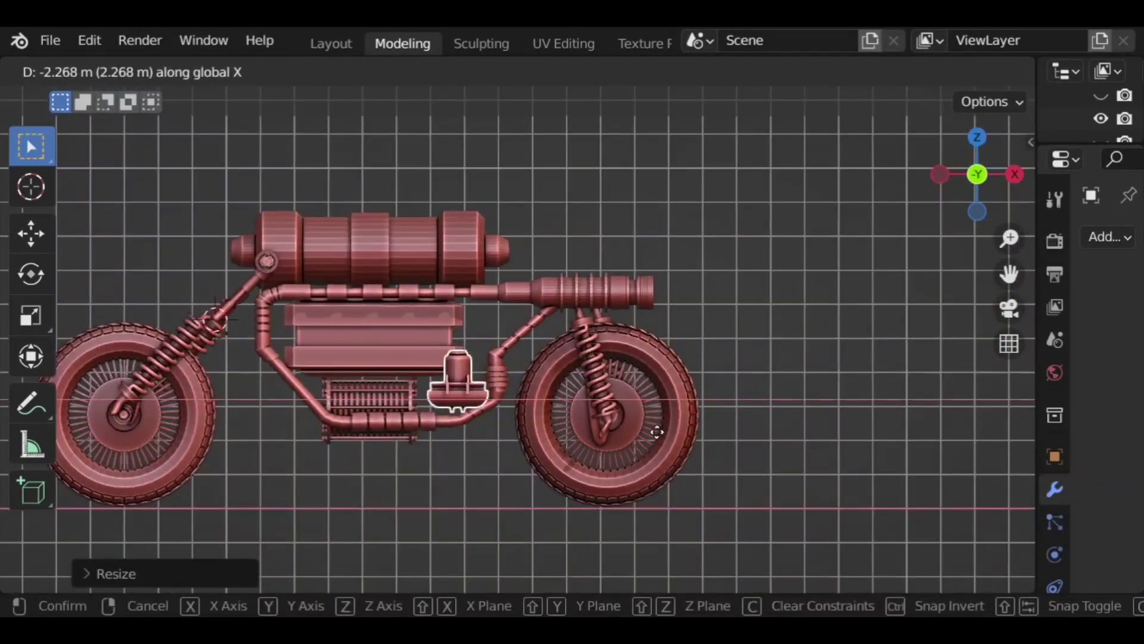
{"action": "left_click", "coordinate": [612, 502]}
{"action": "key", "text": "s"}
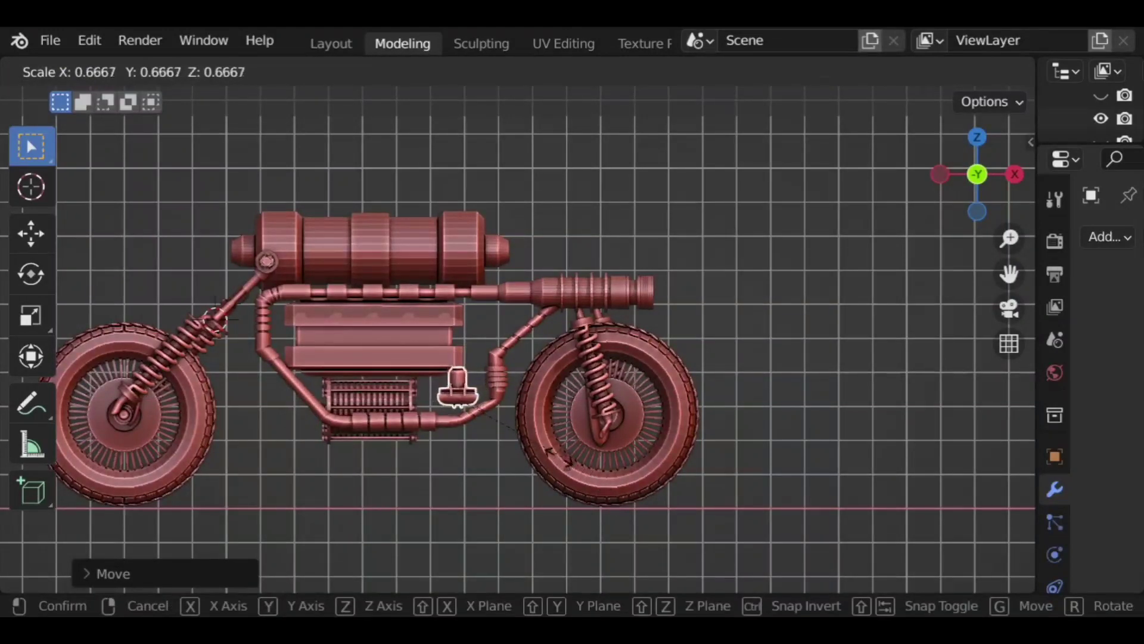
{"action": "left_click", "coordinate": [542, 412]}
Step: Rotate the canister box 180° about the Y axis and raise it along Z to just under the engine block
{"action": "mouse_move", "coordinate": [542, 411]}
{"action": "middle_mouse_down"}
{"action": "mouse_move", "coordinate": [485, 413]}
{"action": "mouse_move", "coordinate": [543, 415]}
{"action": "middle_mouse_up"}
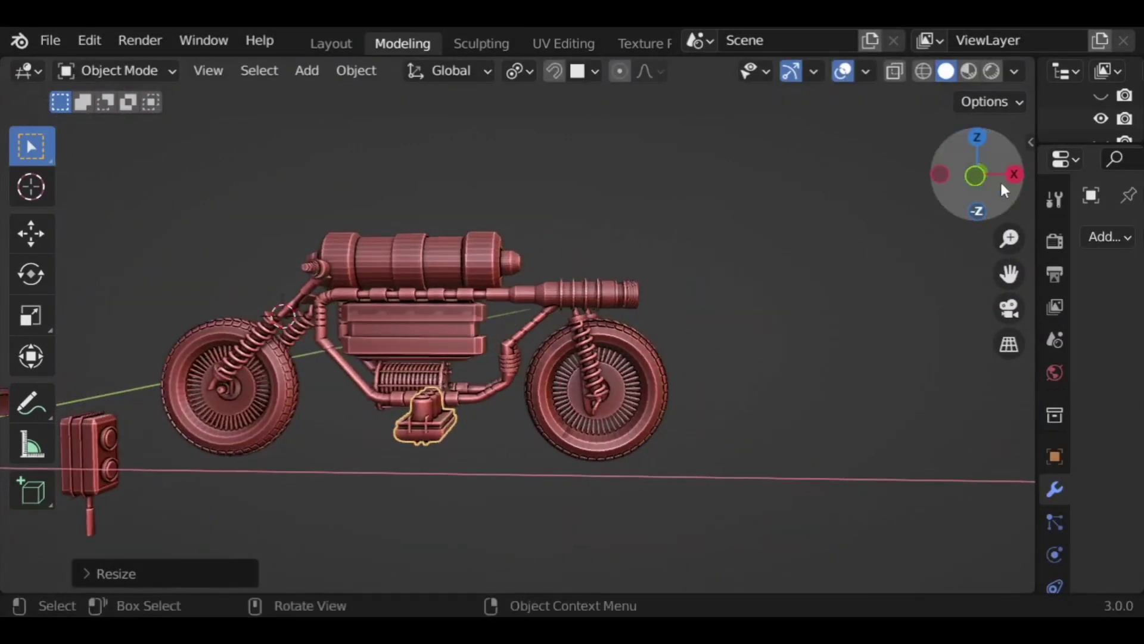
{"action": "left_click", "coordinate": [975, 175]}
{"action": "key", "text": "r"}
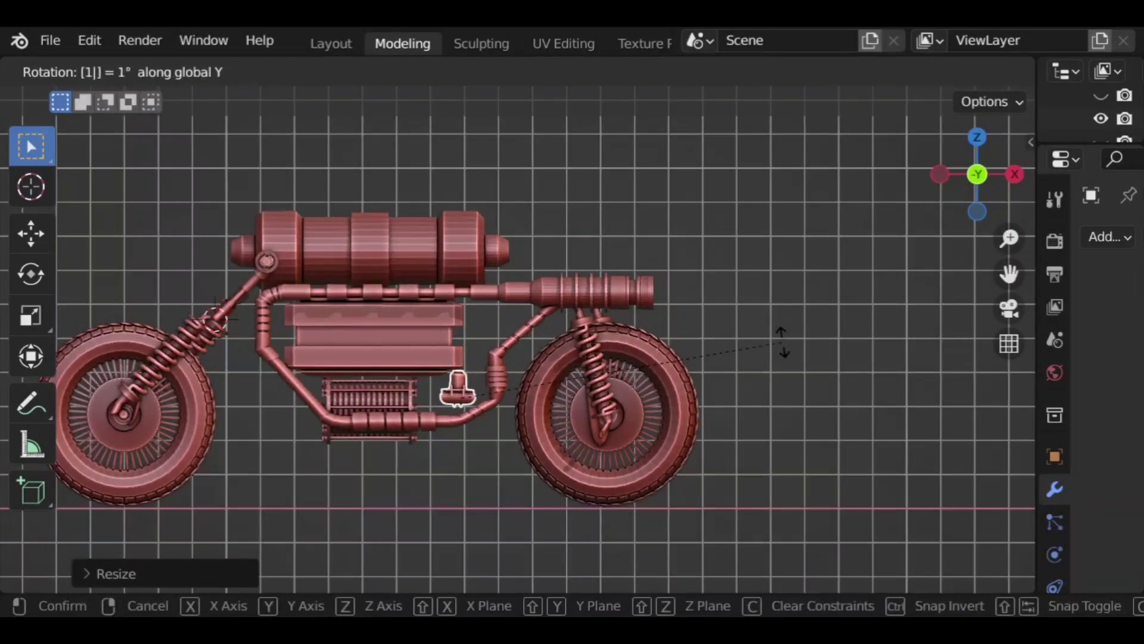
{"action": "key", "text": "Return"}
{"action": "key", "text": "g"}
{"action": "key", "text": "z"}
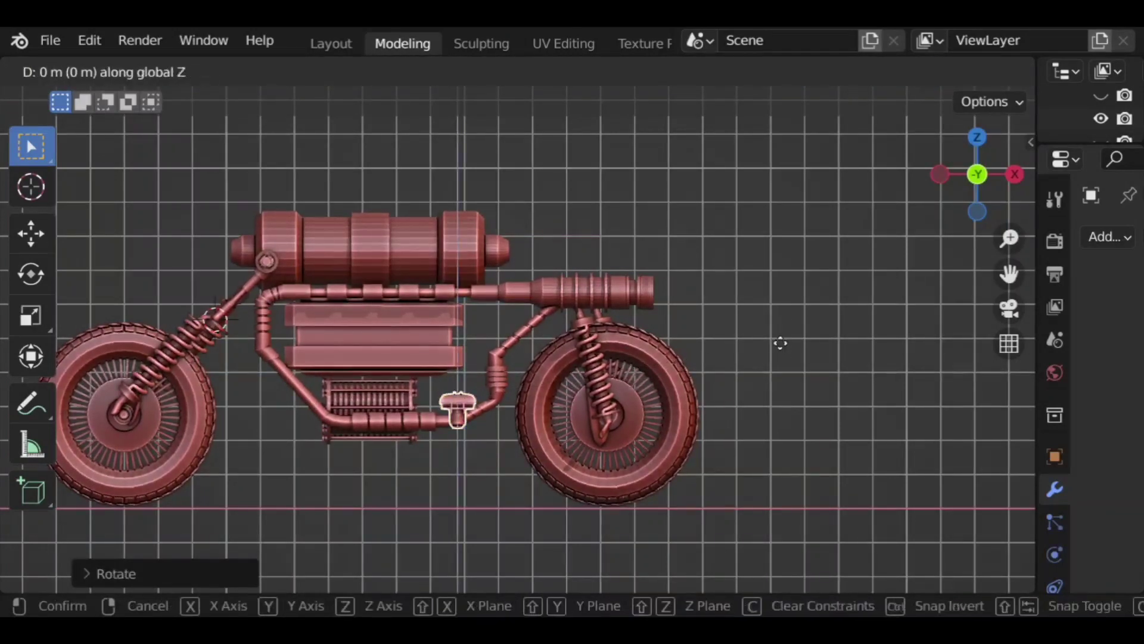
{"action": "left_click", "coordinate": [784, 324]}
Step: Adjust the canister box along the X axis and move it along Y to the motorcycle's centreline
{"action": "key", "text": "g"}
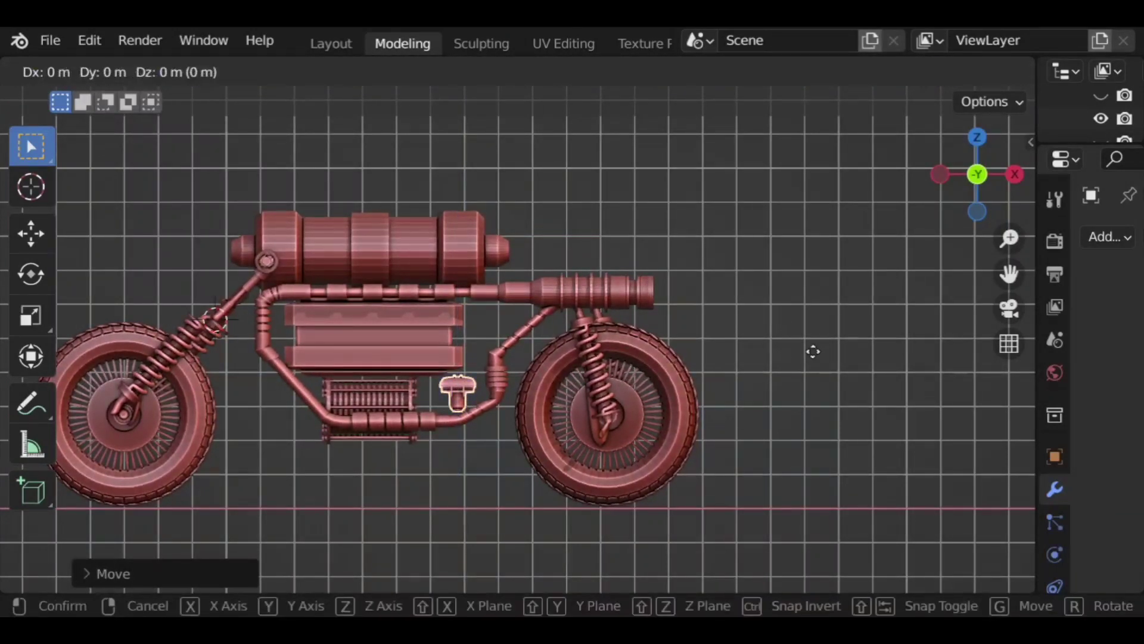
{"action": "key", "text": "x"}
{"action": "left_click", "coordinate": [796, 358]}
{"action": "middle_click_drag", "start_coordinate": [794, 356], "coordinate": [649, 366]}
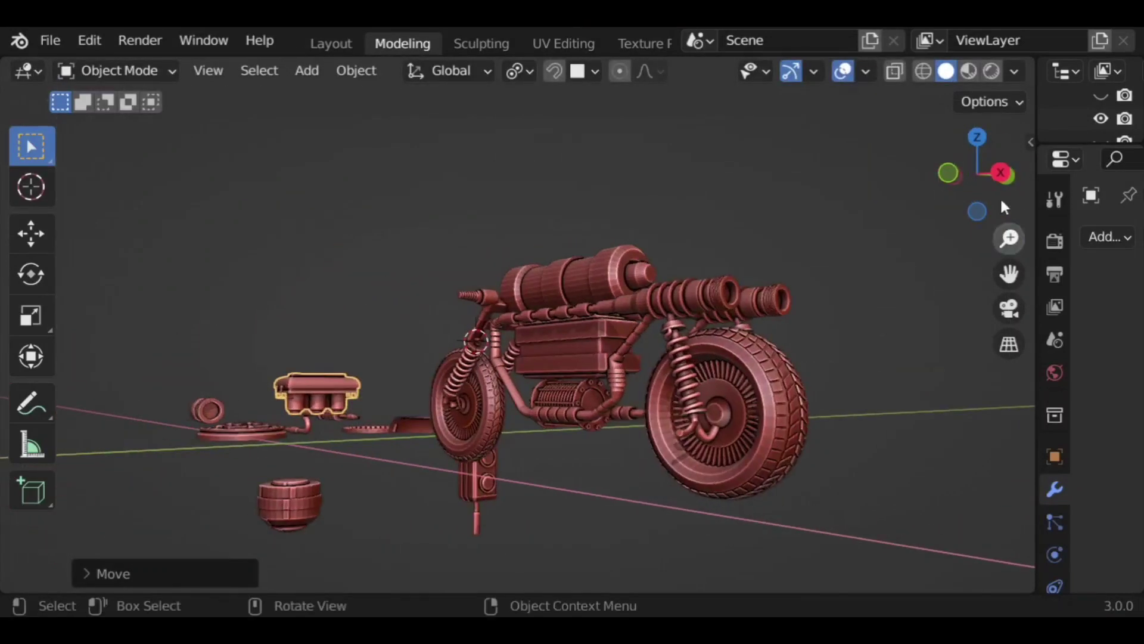
{"action": "left_click", "coordinate": [999, 176]}
{"action": "key", "text": "g"}
{"action": "key", "text": "y"}
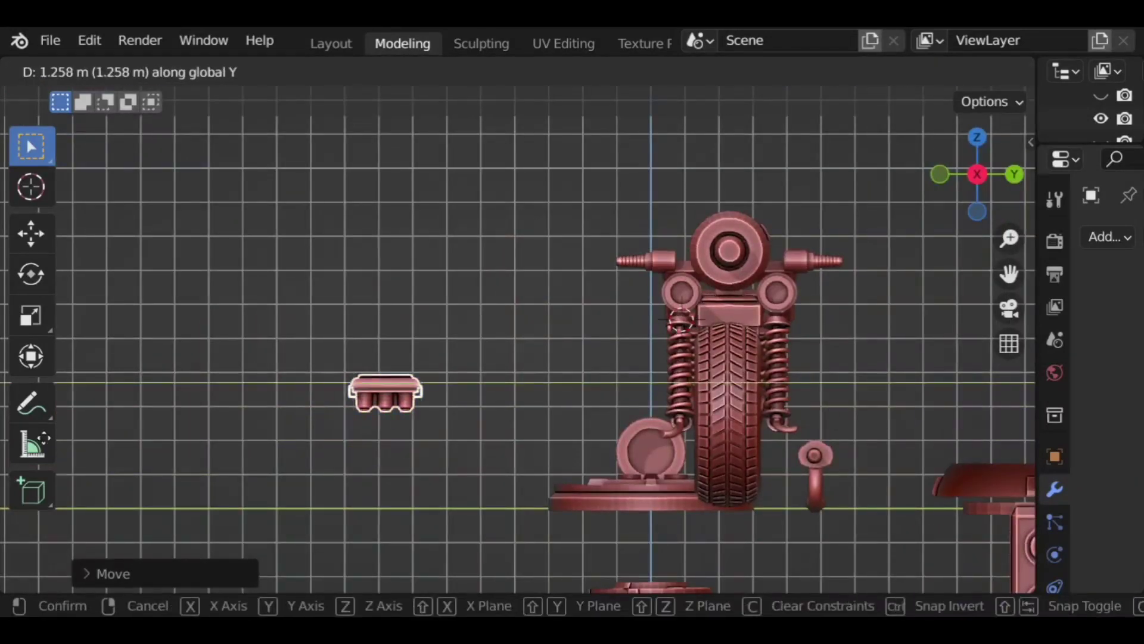
{"action": "left_click", "coordinate": [189, 457]}
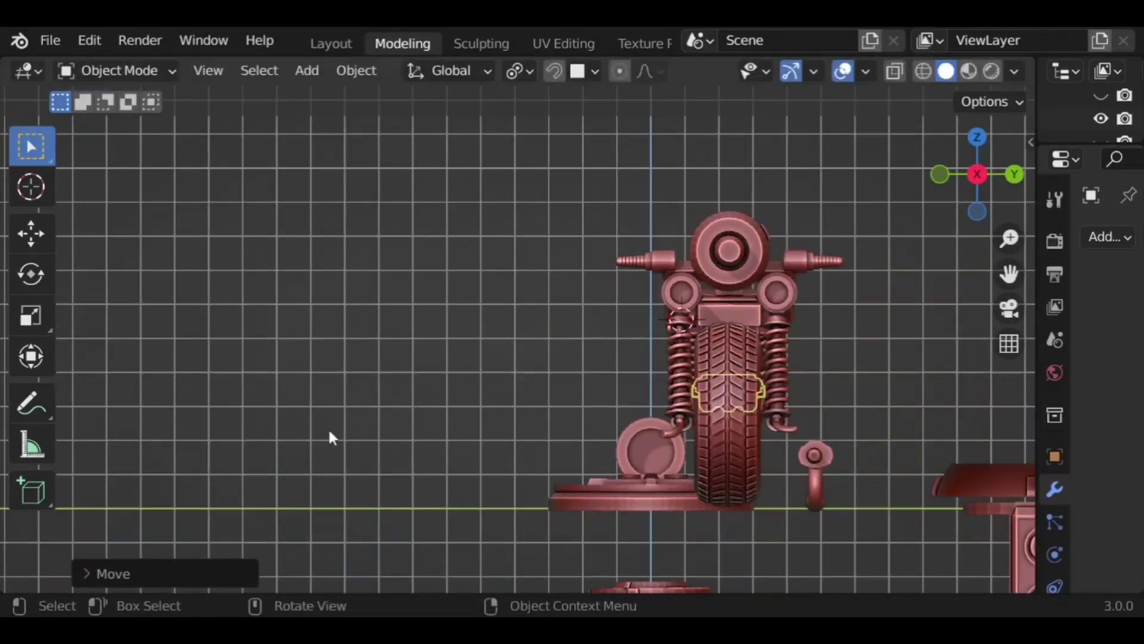
Step: Scale the canister box up to about 1.2 times between the ribbed cylinder and the frame pipes, leaving it deselected
{"action": "middle_click_drag", "start_coordinate": [330, 435], "coordinate": [462, 407]}
{"action": "scroll", "coordinate": [545, 410], "scroll_direction": "up", "scroll_amount": 4}
{"action": "mouse_move", "coordinate": [547, 412]}
{"action": "middle_mouse_down"}
{"action": "mouse_move", "coordinate": [529, 331]}
{"action": "mouse_move", "coordinate": [543, 393]}
{"action": "middle_mouse_up"}
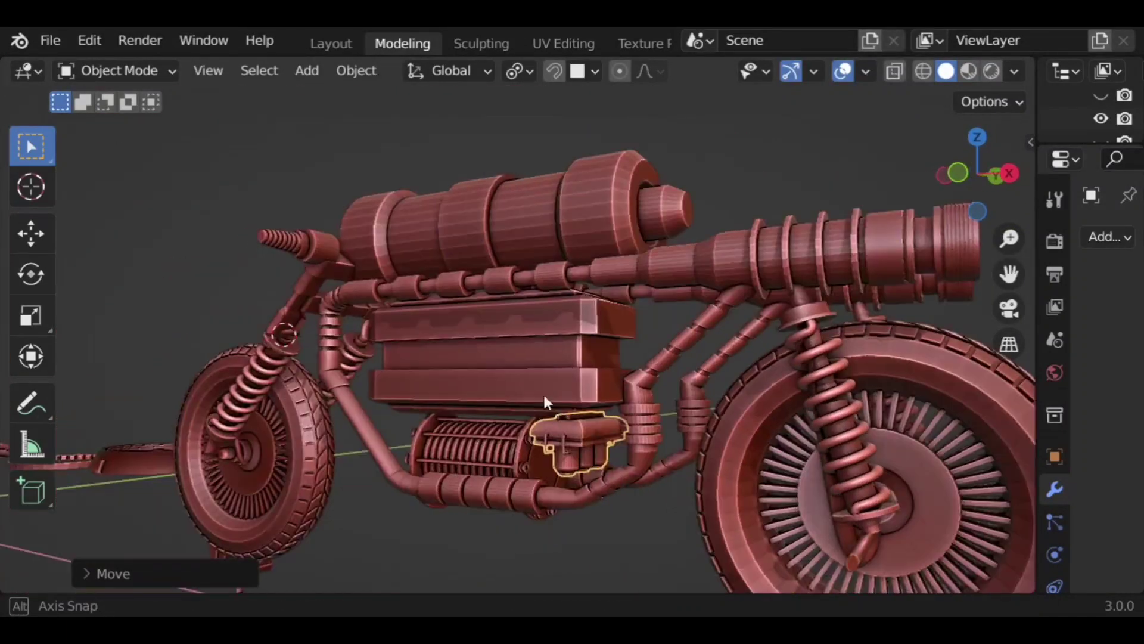
{"action": "middle_click_drag", "start_coordinate": [613, 436], "coordinate": [518, 419]}
{"action": "middle_click_drag", "start_coordinate": [663, 469], "coordinate": [413, 474], "text": "shift"}
{"action": "key", "text": "s"}
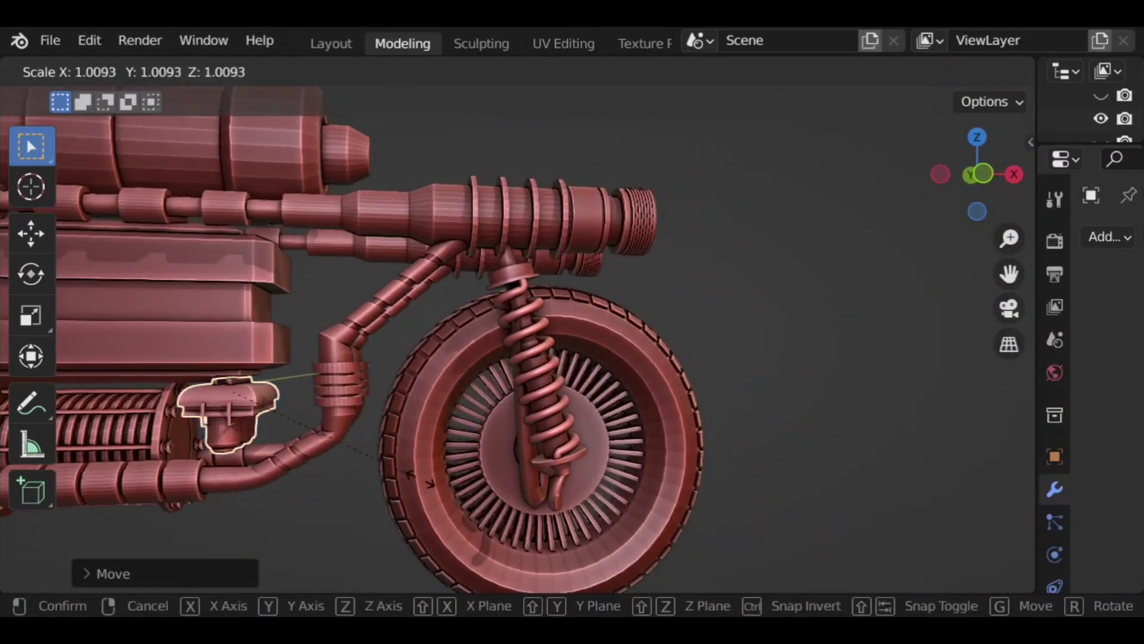
{"action": "left_click", "coordinate": [389, 497]}
{"action": "left_click", "coordinate": [362, 506]}
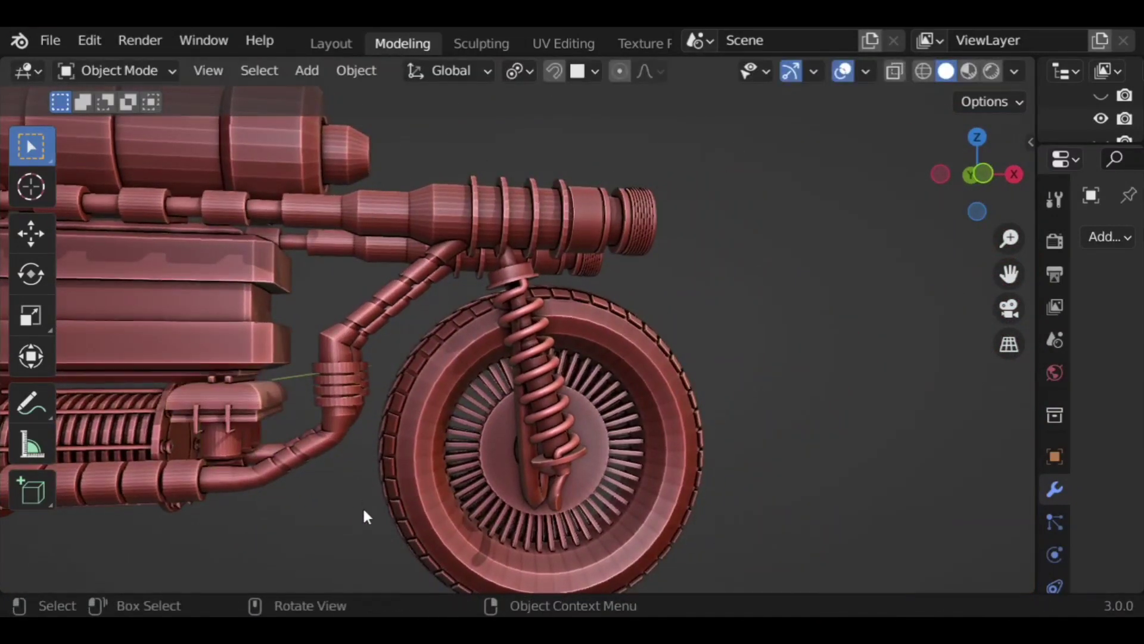
{"action": "middle_click_drag", "start_coordinate": [363, 506], "coordinate": [330, 411]}
{"action": "left_click", "coordinate": [329, 411]}
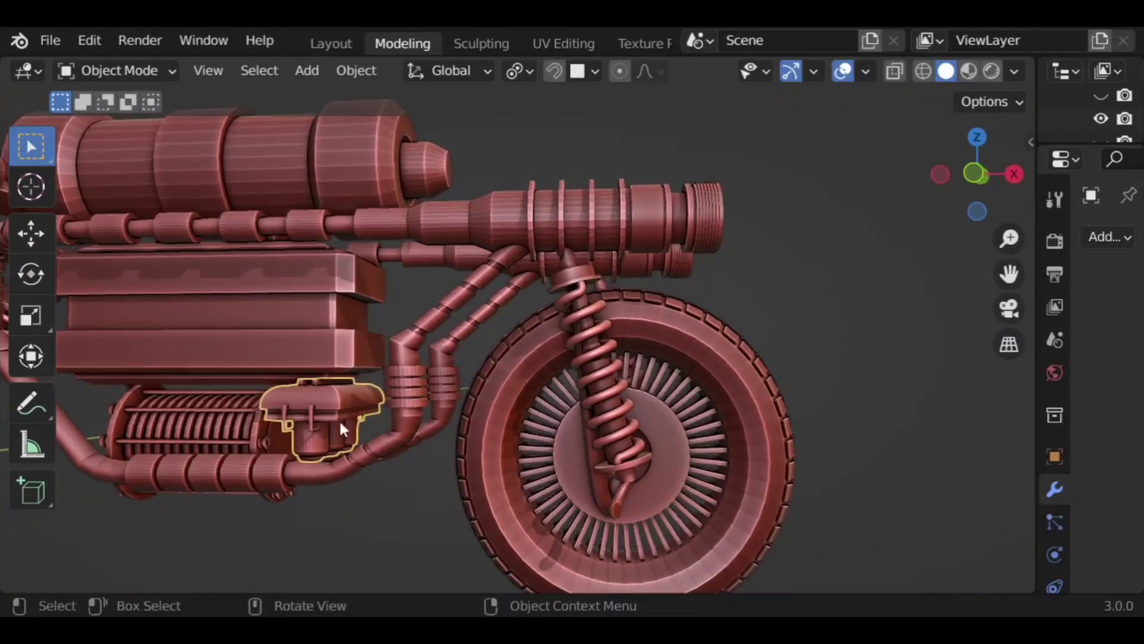
{"action": "left_click", "coordinate": [396, 502]}
Step: Select the separate bent exhaust pipe and move it along the X axis to beside the motorcycle's rear wheel
{"action": "scroll", "coordinate": [364, 497], "scroll_direction": "down", "scroll_amount": 4}
{"action": "middle_click_drag", "start_coordinate": [430, 472], "coordinate": [655, 474], "text": "shift"}
{"action": "scroll", "coordinate": [449, 475], "scroll_direction": "down", "scroll_amount": 3}
{"action": "left_click", "coordinate": [268, 456]}
{"action": "middle_click_drag", "start_coordinate": [386, 476], "coordinate": [357, 450]}
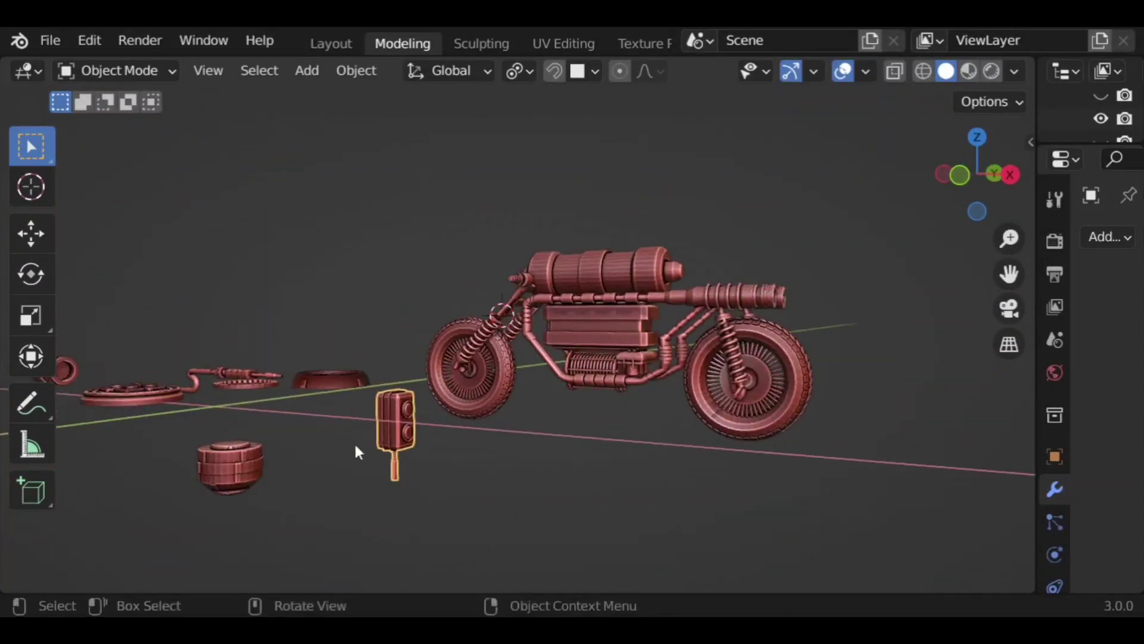
{"action": "scroll", "coordinate": [322, 405], "scroll_direction": "down", "scroll_amount": 2}
{"action": "middle_click_drag", "start_coordinate": [659, 455], "coordinate": [365, 448]}
{"action": "key", "text": "g"}
{"action": "key", "text": "x"}
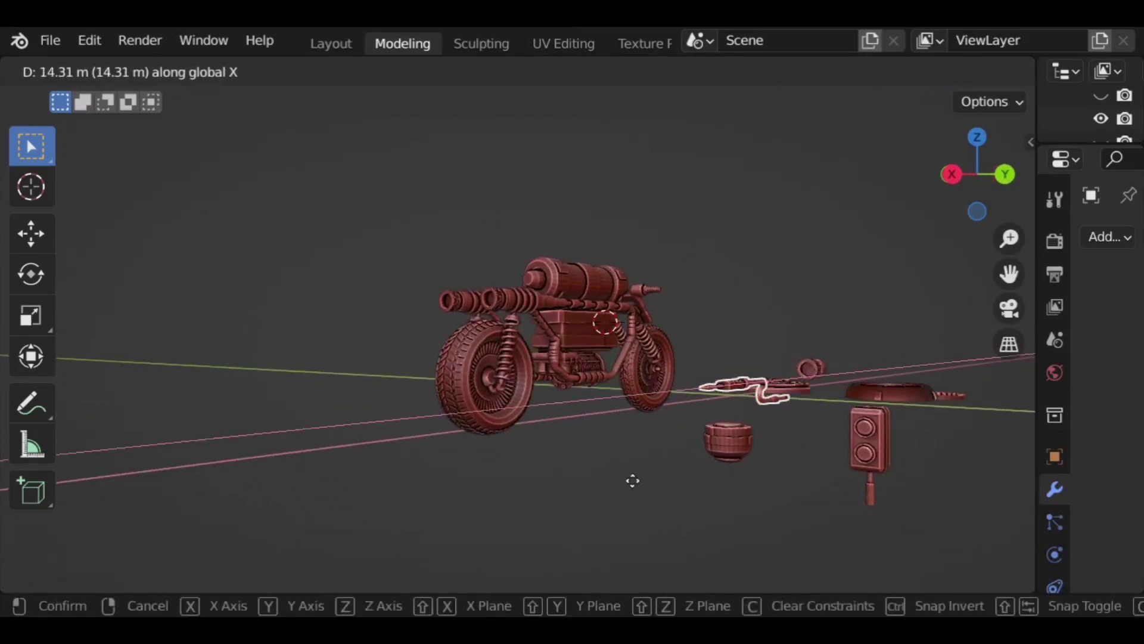
{"action": "left_click", "coordinate": [488, 462]}
Step: Scale the exhaust pipe down to about 0.8 and raise it along the Z axis to just above the rear wheel
{"action": "scroll", "coordinate": [644, 441], "scroll_direction": "up", "scroll_amount": 4}
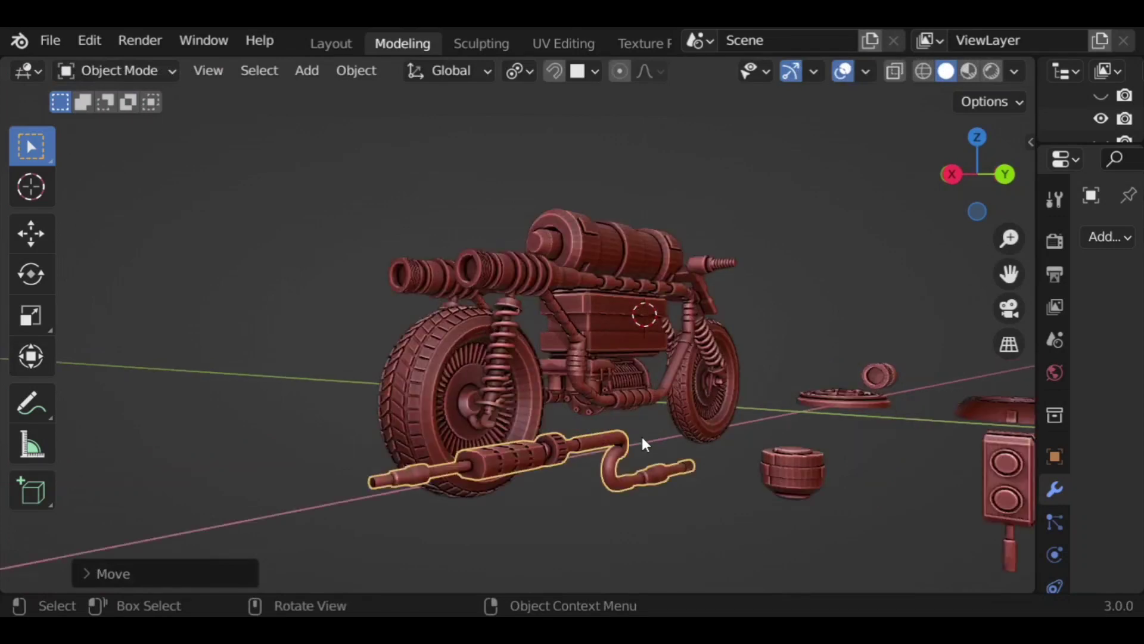
{"action": "middle_click_drag", "start_coordinate": [701, 510], "coordinate": [646, 452], "text": "shift"}
{"action": "scroll", "coordinate": [646, 453], "scroll_direction": "up", "scroll_amount": 2}
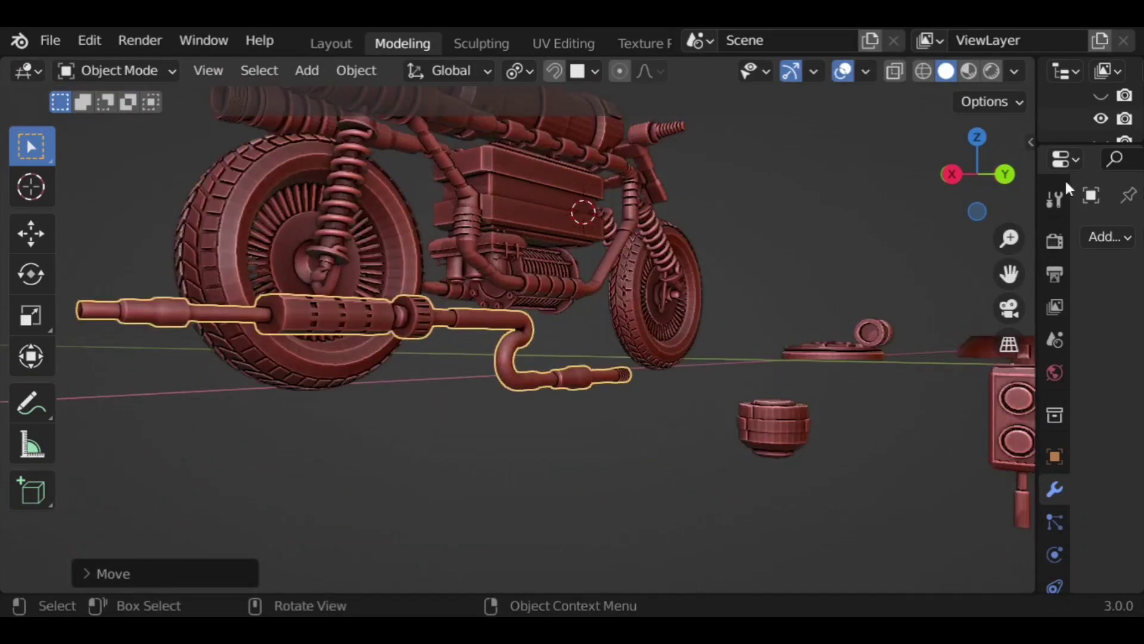
{"action": "left_click", "coordinate": [1007, 176]}
{"action": "left_click", "coordinate": [944, 180]}
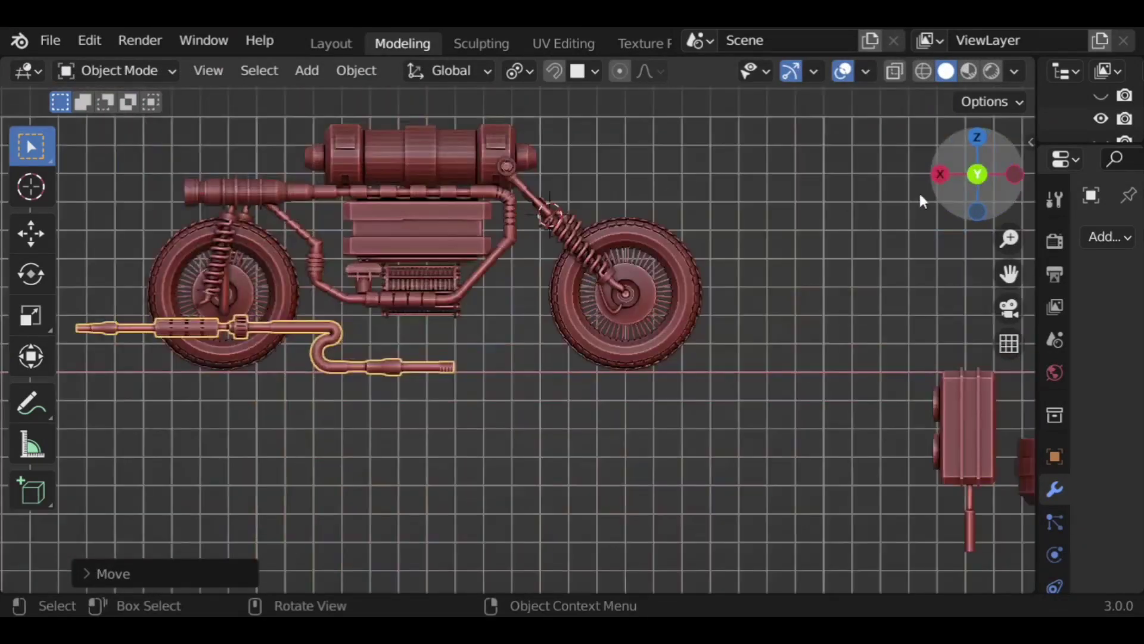
{"action": "middle_click_drag", "start_coordinate": [490, 430], "coordinate": [576, 429], "text": "shift"}
{"action": "scroll", "coordinate": [472, 403], "scroll_direction": "up", "scroll_amount": 1}
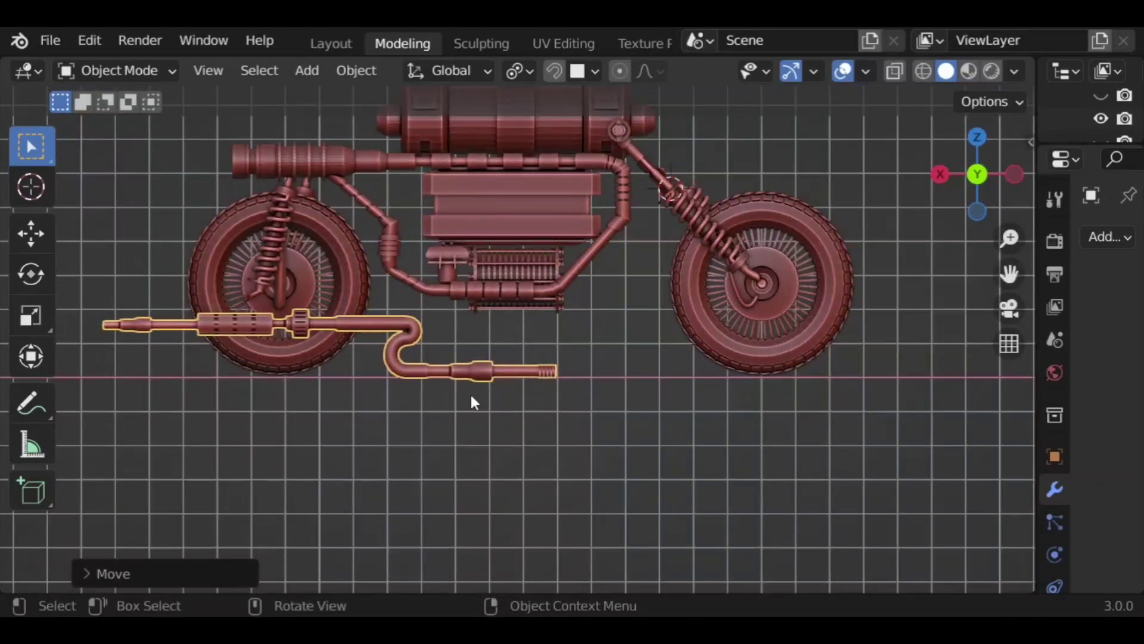
{"action": "key", "text": "s"}
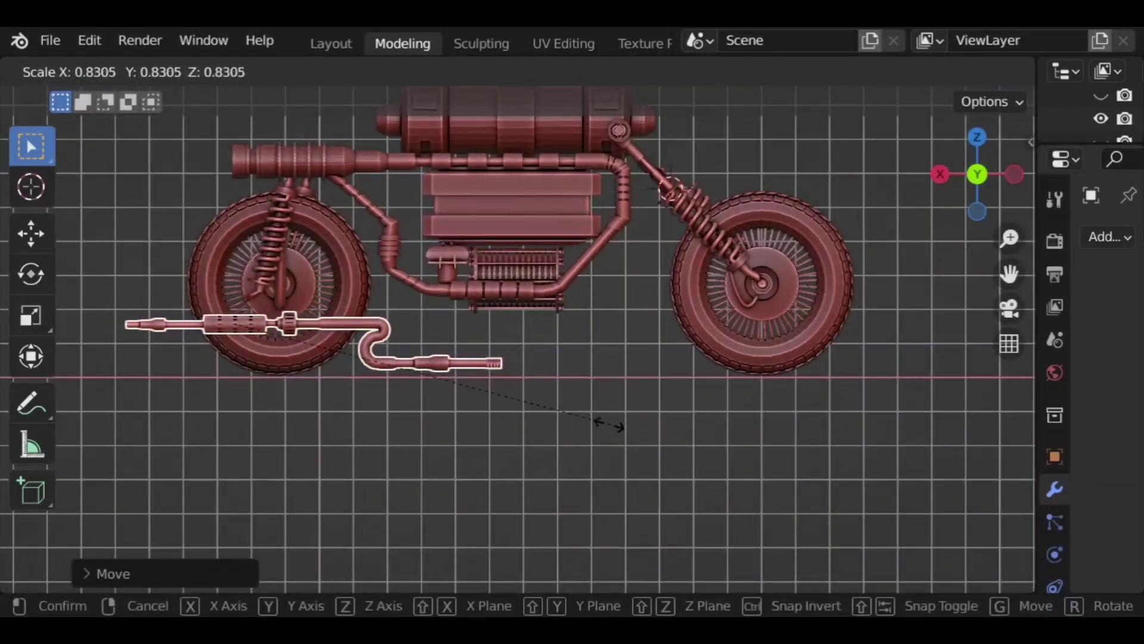
{"action": "left_click", "coordinate": [603, 421]}
{"action": "key", "text": "g"}
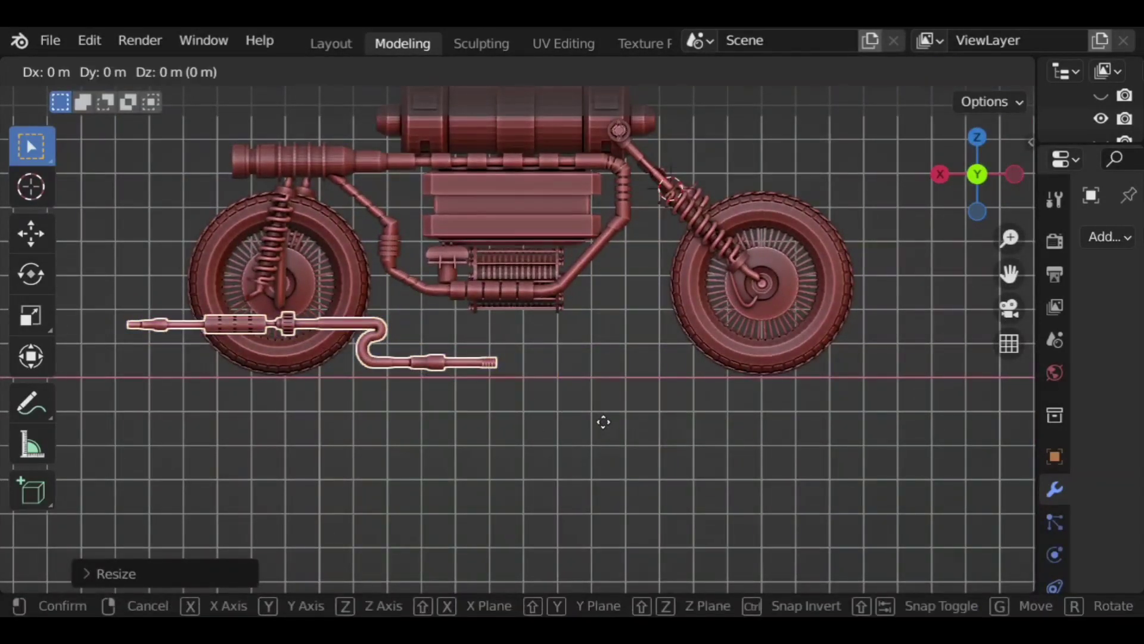
{"action": "key", "text": "z"}
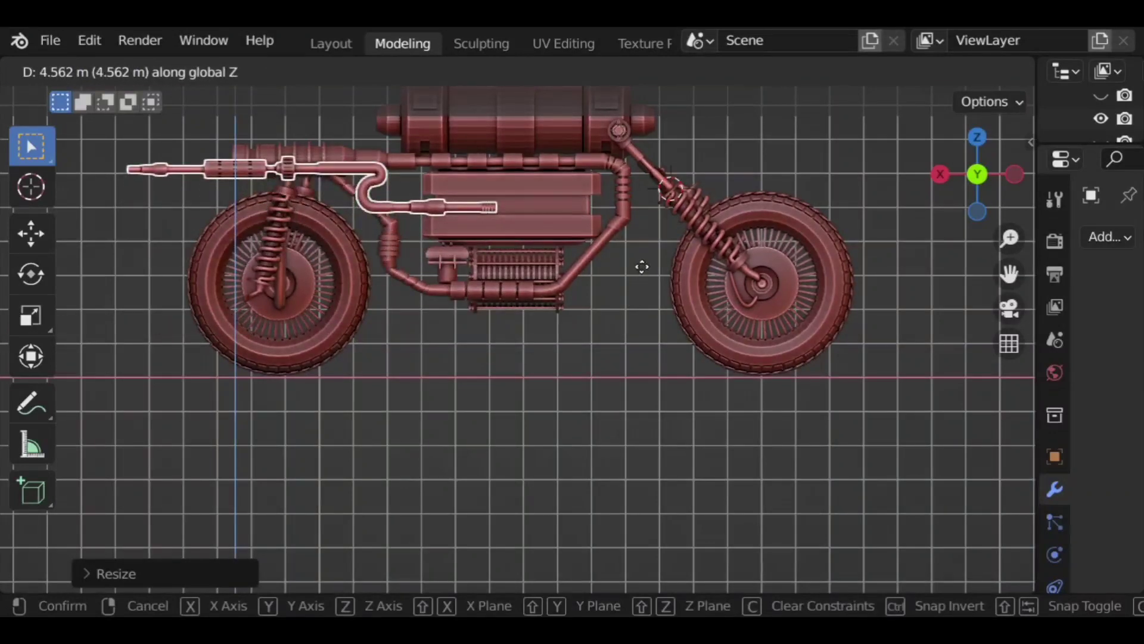
{"action": "left_click", "coordinate": [643, 280]}
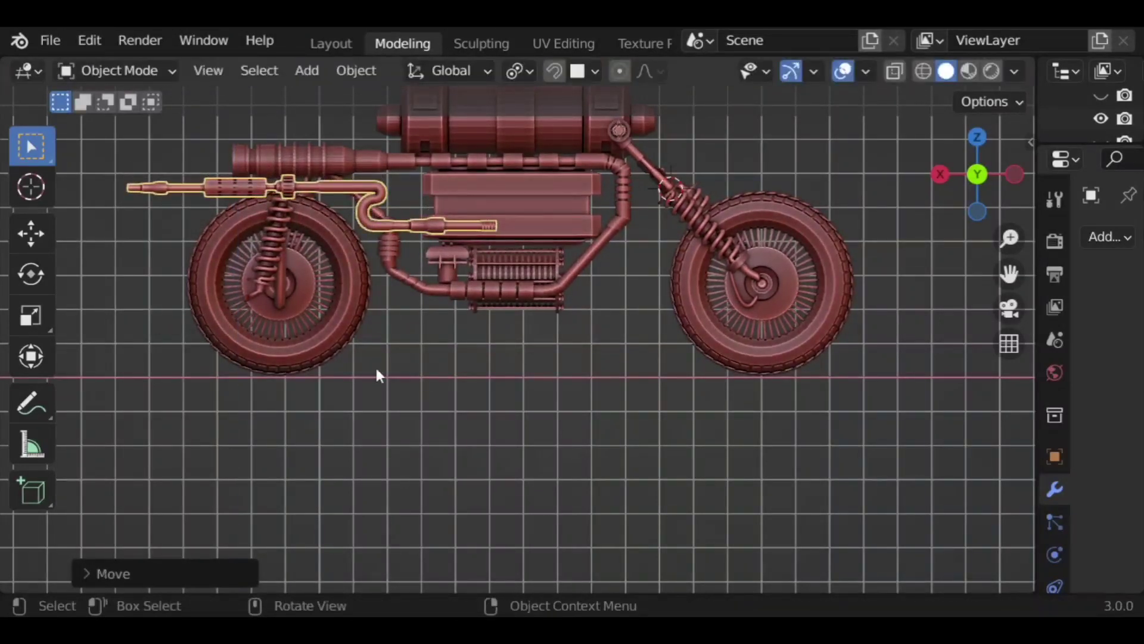
Step: Move the exhaust pipe about 1.87 m along negative X towards the front wheel
{"action": "middle_click_drag", "start_coordinate": [414, 388], "coordinate": [549, 404]}
{"action": "key", "text": "g"}
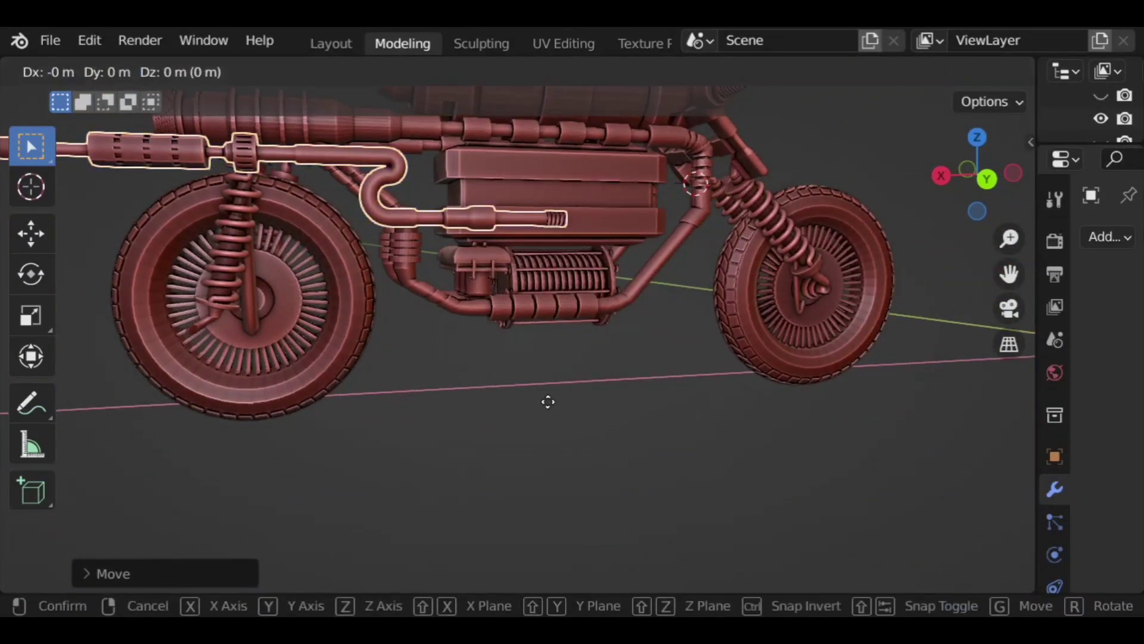
{"action": "key", "text": "x"}
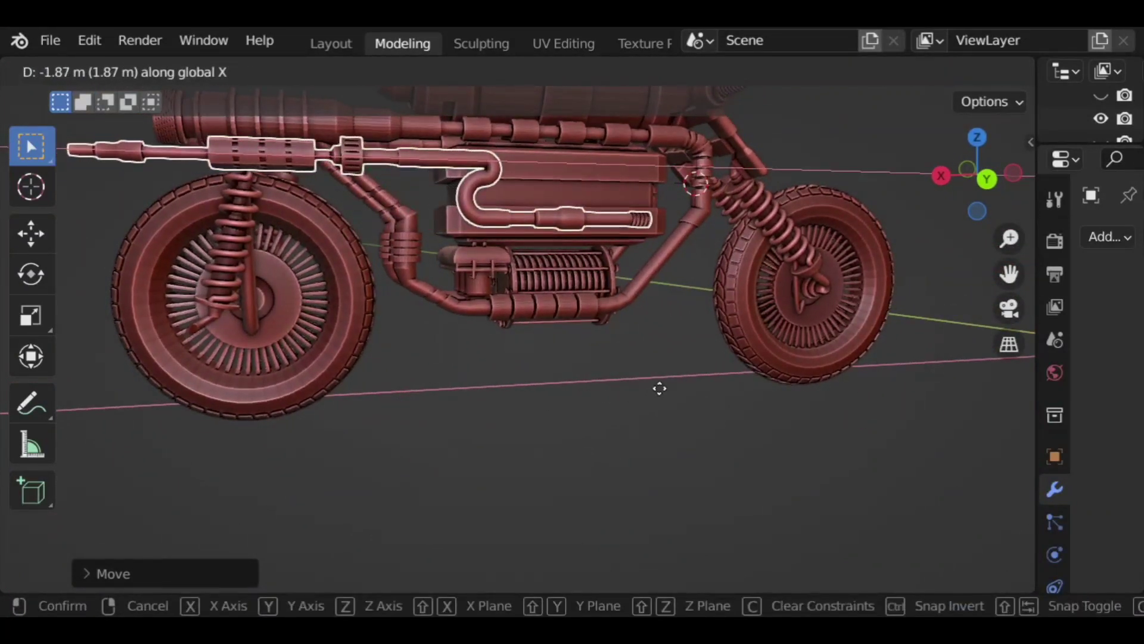
{"action": "left_click", "coordinate": [660, 388]}
Step: Nudge the exhaust pipe along the Y axis beside the motorcycle's frame
{"action": "left_click", "coordinate": [626, 320]}
{"action": "middle_click_drag", "start_coordinate": [440, 370], "coordinate": [647, 426]}
{"action": "left_click", "coordinate": [453, 459]}
{"action": "left_click", "coordinate": [650, 424]}
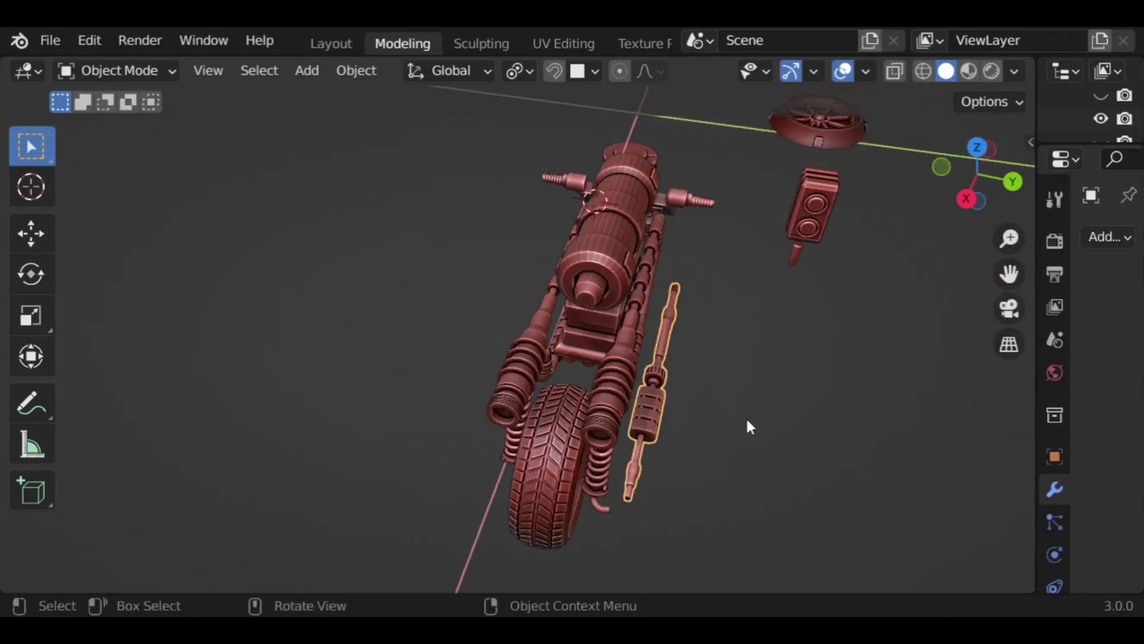
{"action": "key", "text": "g"}
{"action": "key", "text": "y"}
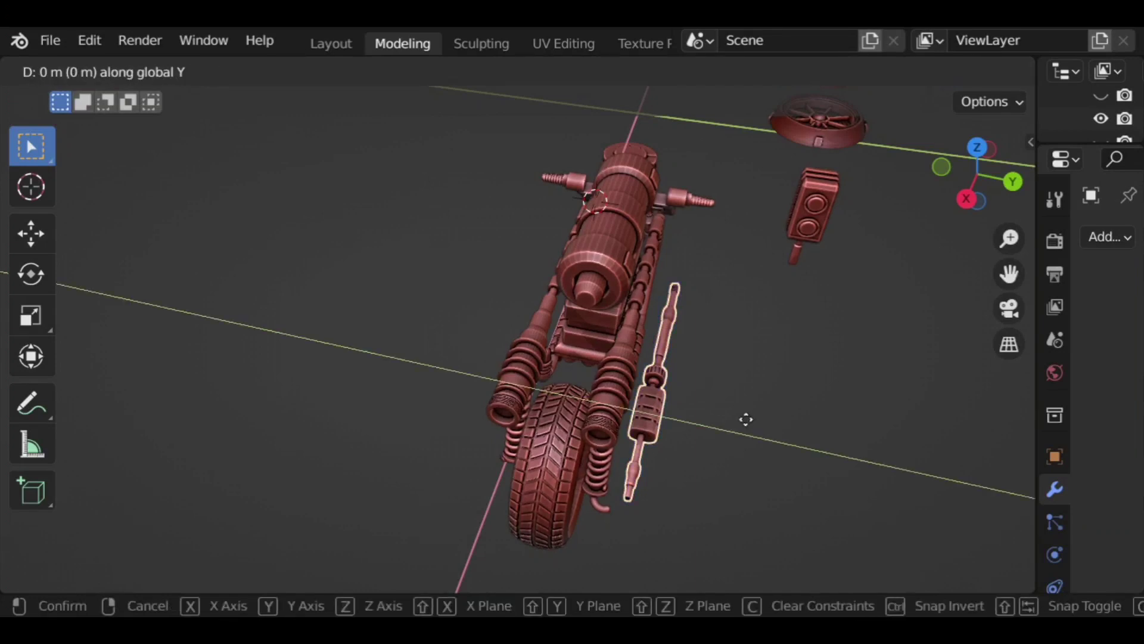
{"action": "left_click", "coordinate": [749, 417]}
Step: Open the exhaust pipe's mesh in Edit Mode and frame its front end in the negative X view
{"action": "middle_click_drag", "start_coordinate": [755, 382], "coordinate": [484, 306]}
{"action": "scroll", "coordinate": [550, 365], "scroll_direction": "up", "scroll_amount": 4}
{"action": "left_click", "coordinate": [490, 301]}
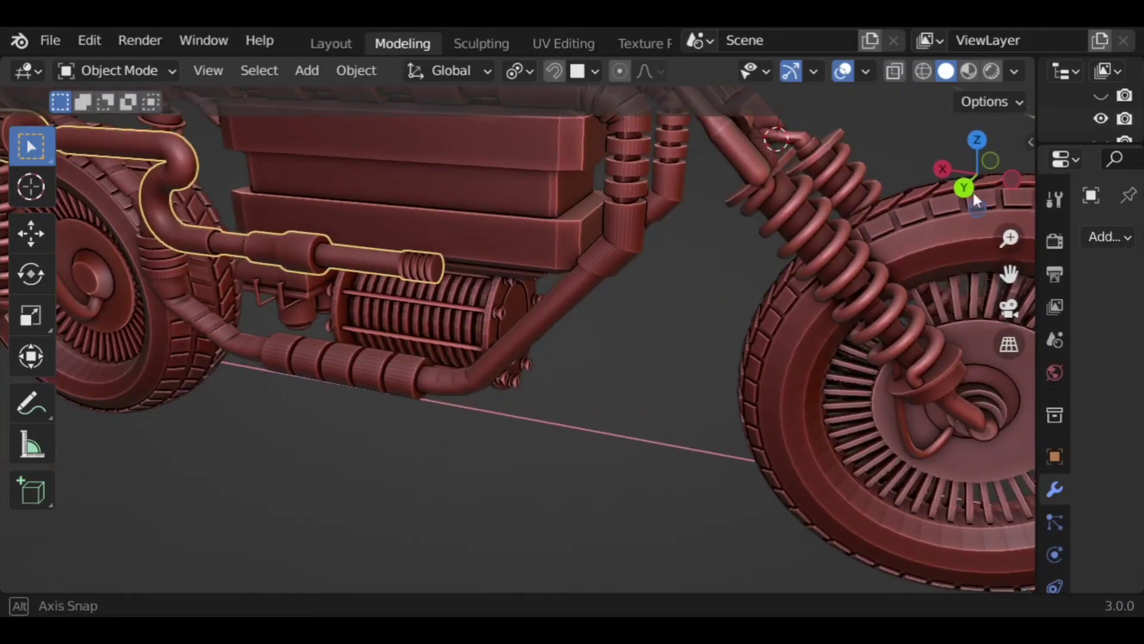
{"action": "left_click", "coordinate": [965, 188]}
{"action": "middle_click_drag", "start_coordinate": [674, 246], "coordinate": [621, 480], "text": "shift"}
{"action": "key", "text": "Tab"}
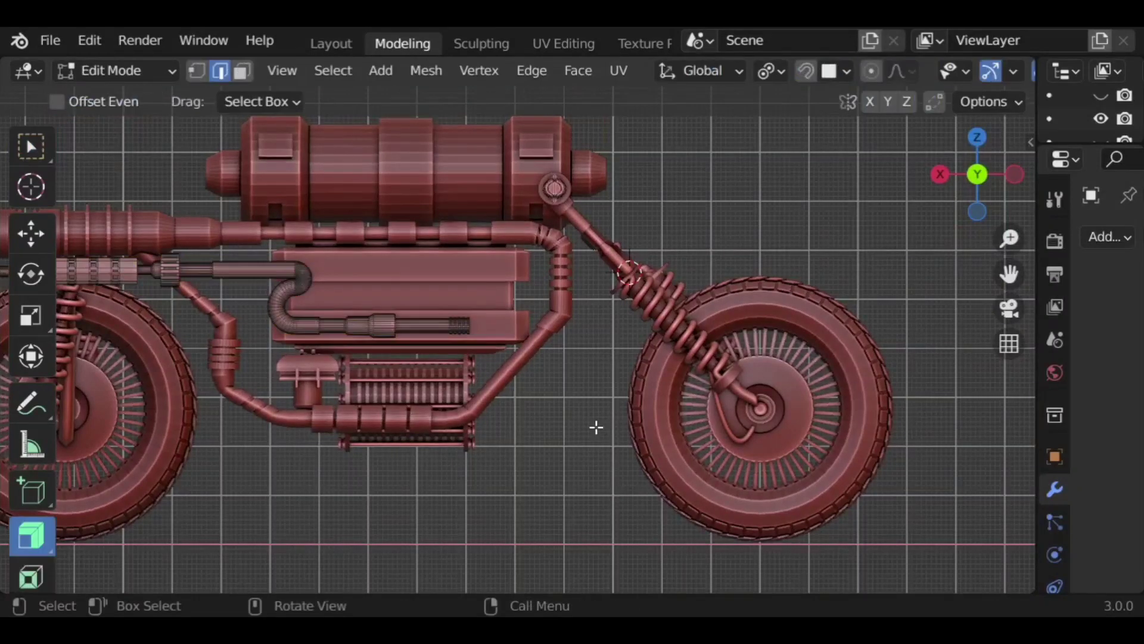
{"action": "middle_click_drag", "start_coordinate": [596, 427], "coordinate": [506, 417]}
{"action": "scroll", "coordinate": [240, 325], "scroll_direction": "up", "scroll_amount": 3}
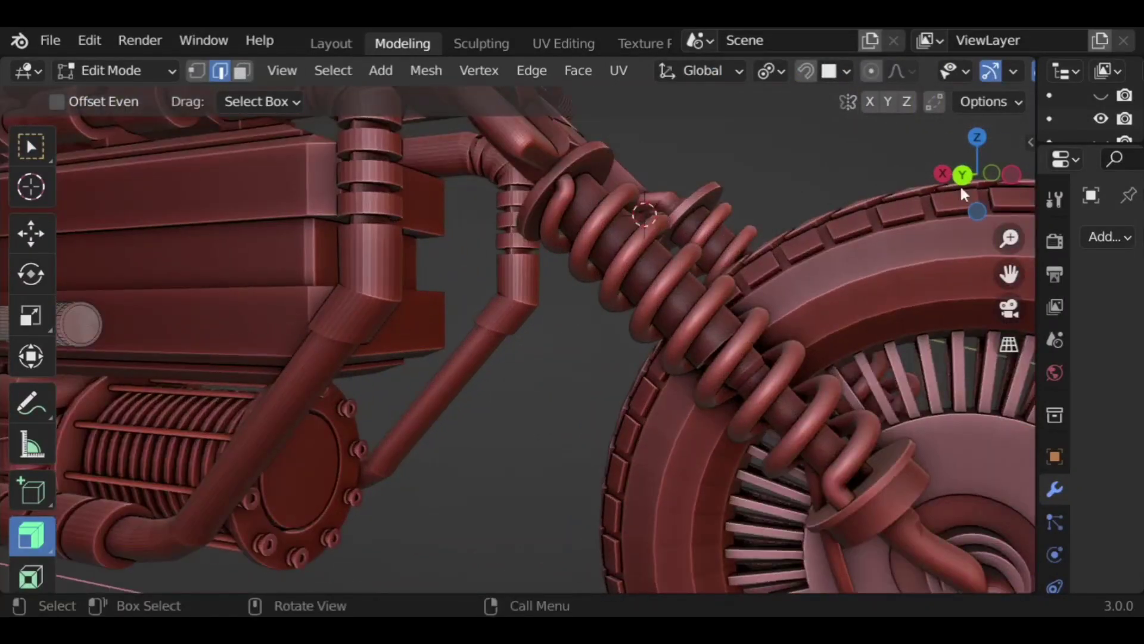
{"action": "left_click", "coordinate": [1011, 174]}
{"action": "middle_click_drag", "start_coordinate": [145, 343], "coordinate": [325, 336], "text": "shift"}
{"action": "scroll", "coordinate": [332, 334], "scroll_direction": "up", "scroll_amount": 3}
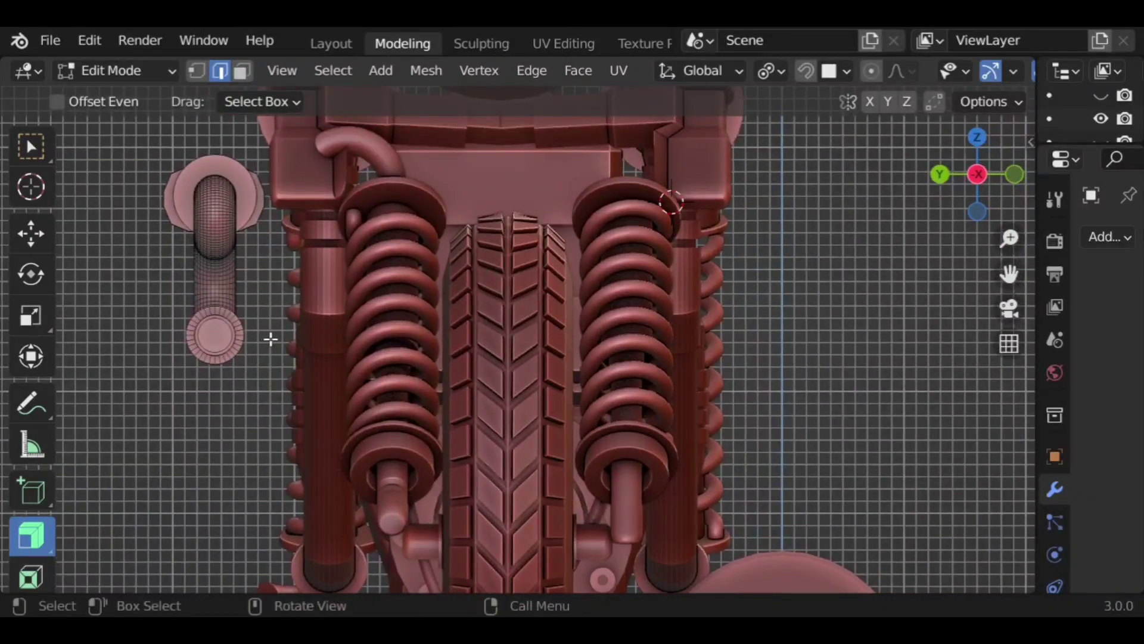
Step: Spin the exhaust pipe's front end face around the Z axis in 12 steps to extend the pipe into a curved bend
{"action": "left_click", "coordinate": [241, 73]}
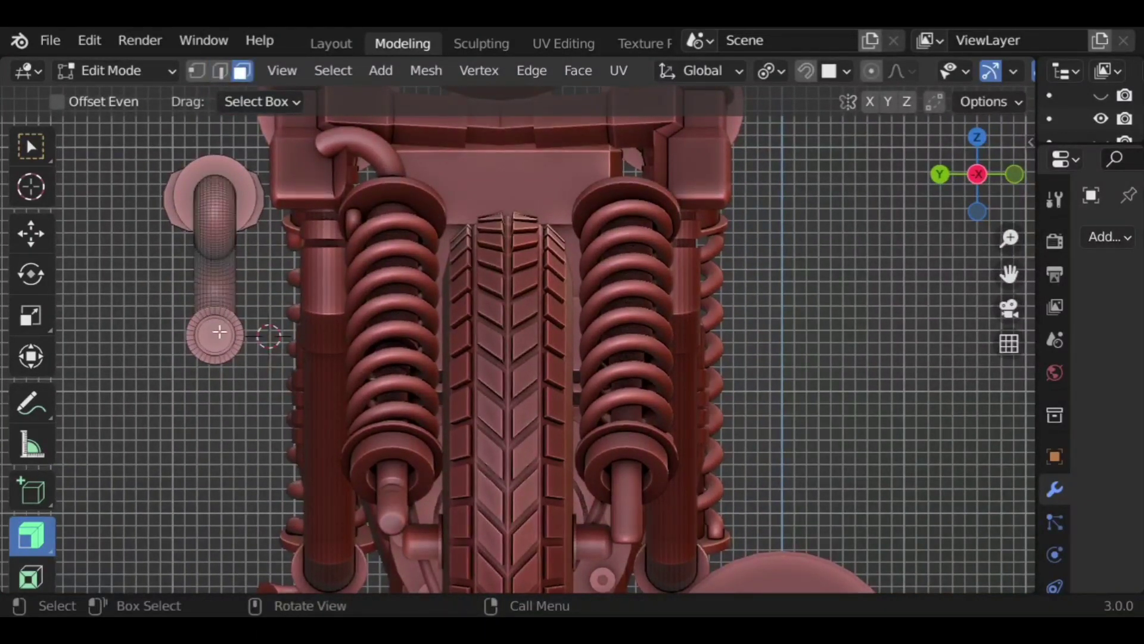
{"action": "left_click", "coordinate": [215, 335]}
{"action": "scroll", "coordinate": [35, 510], "scroll_direction": "down", "scroll_amount": 3}
{"action": "scroll", "coordinate": [32, 518], "scroll_direction": "down", "scroll_amount": 2}
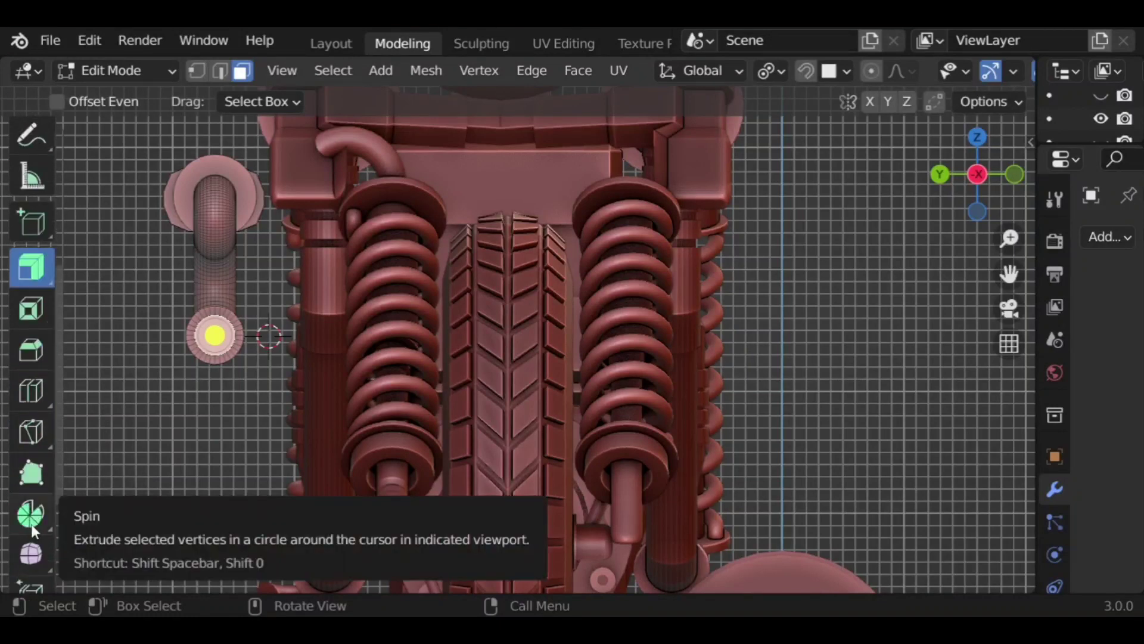
{"action": "left_click", "coordinate": [31, 517]}
{"action": "middle_click_drag", "start_coordinate": [115, 455], "coordinate": [477, 417]}
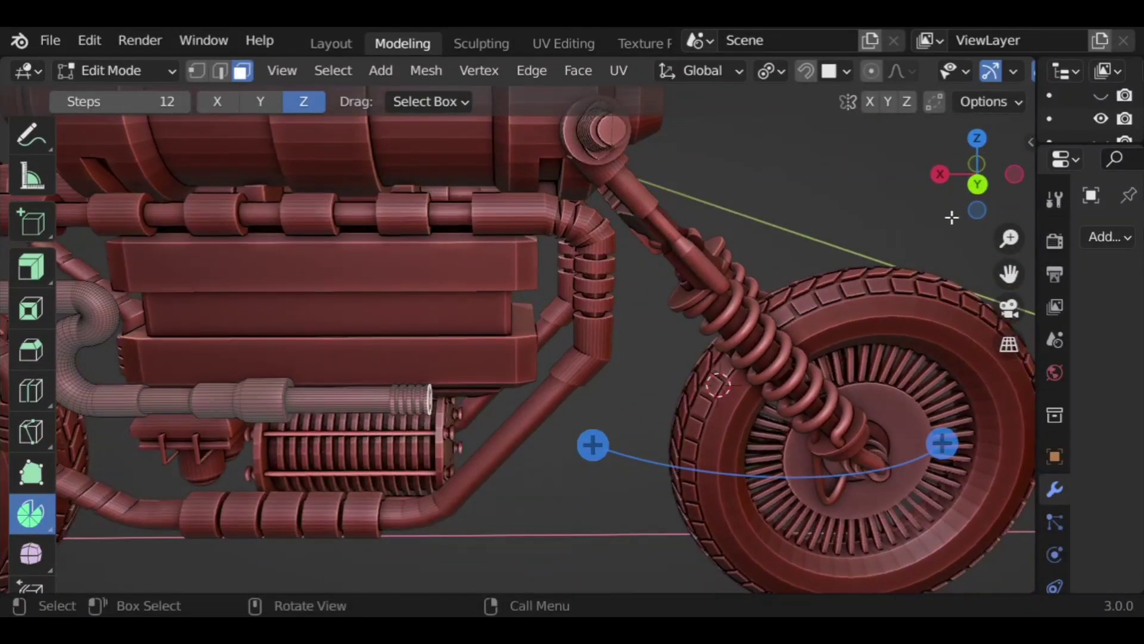
{"action": "left_click", "coordinate": [981, 184]}
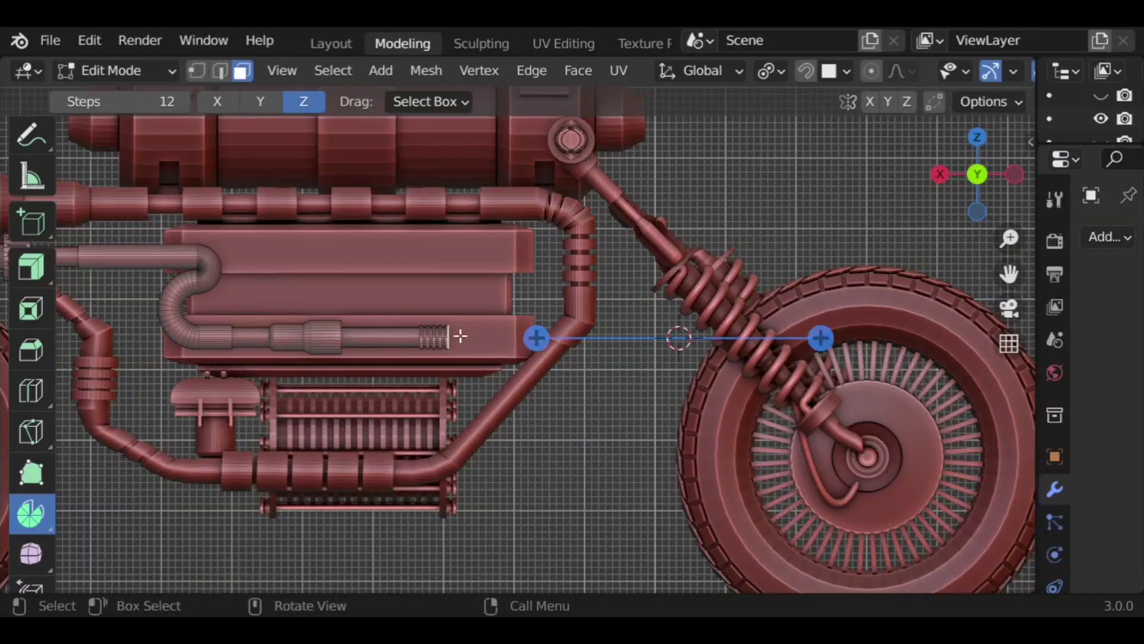
{"action": "middle_click_drag", "start_coordinate": [451, 337], "coordinate": [544, 439]}
{"action": "scroll", "coordinate": [610, 320], "scroll_direction": "down", "scroll_amount": 3}
{"action": "middle_click_drag", "start_coordinate": [617, 375], "coordinate": [618, 398]}
{"action": "left_click_drag", "start_coordinate": [628, 444], "coordinate": [671, 383]}
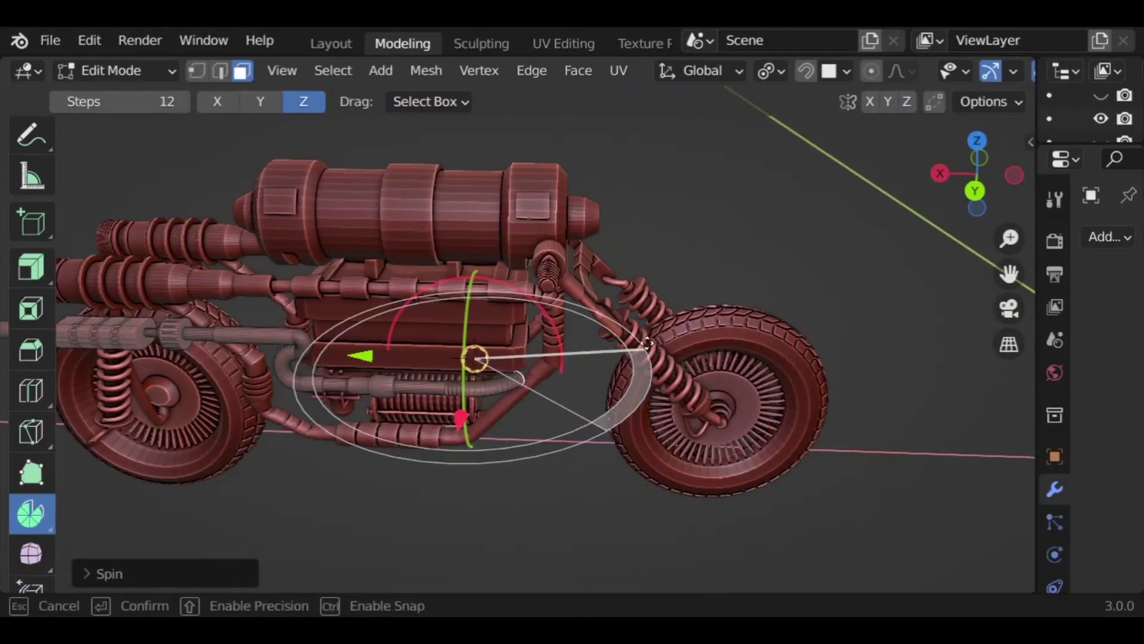
{"action": "left_click_drag", "start_coordinate": [603, 317], "coordinate": [603, 317]}
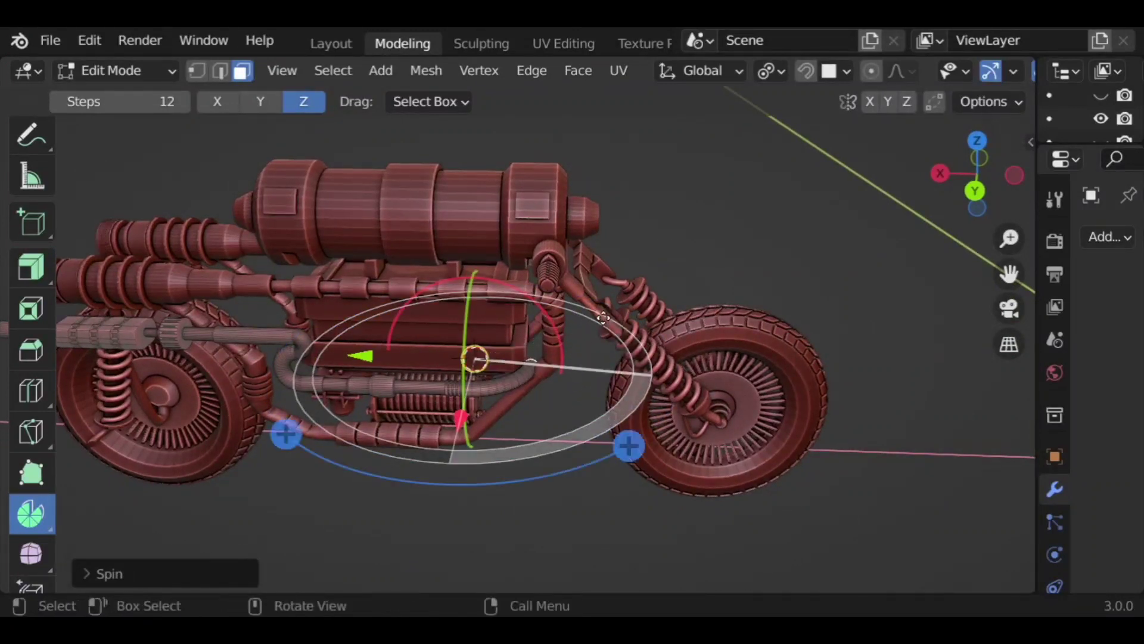
{"action": "scroll", "coordinate": [41, 197], "scroll_direction": "up", "scroll_amount": 5}
{"action": "left_click", "coordinate": [28, 156]}
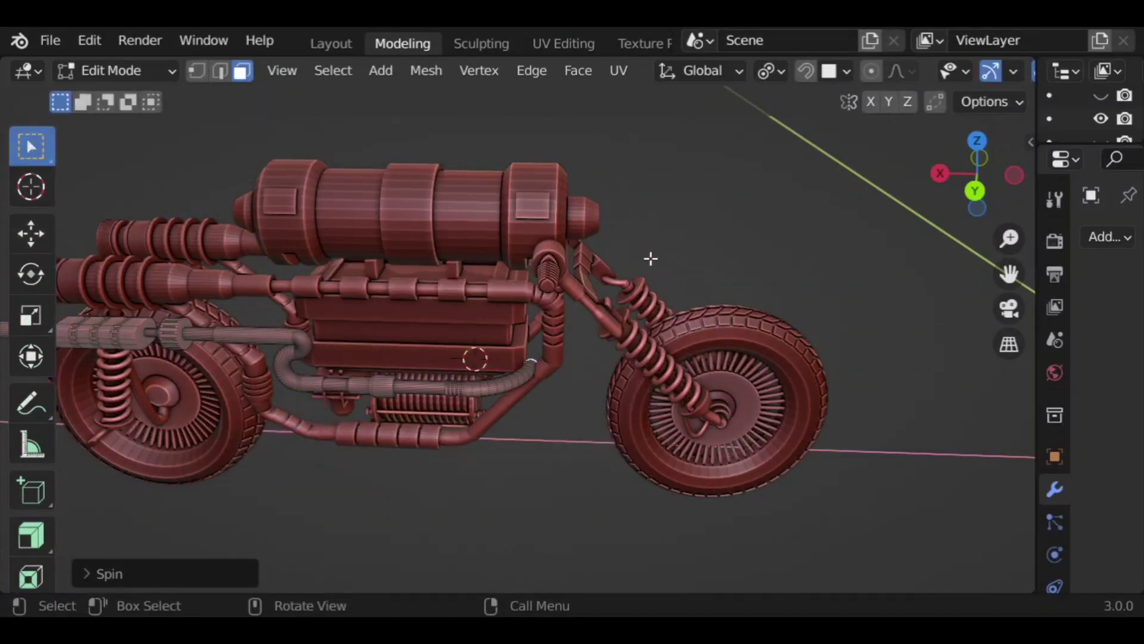
Step: Leave Edit Mode and shift the exhaust pipe along the X axis towards the rear wheel
{"action": "key", "text": "Tab"}
{"action": "middle_click_drag", "start_coordinate": [581, 462], "coordinate": [585, 399]}
{"action": "key", "text": "g"}
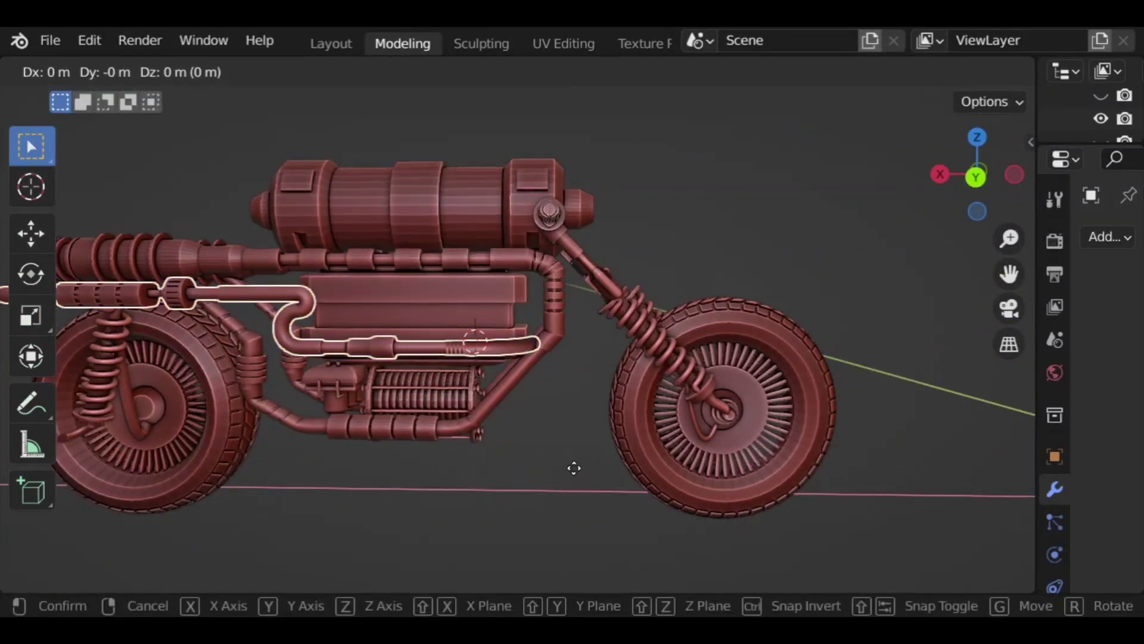
{"action": "key", "text": "x"}
{"action": "left_click", "coordinate": [566, 475]}
{"action": "left_click", "coordinate": [566, 440]}
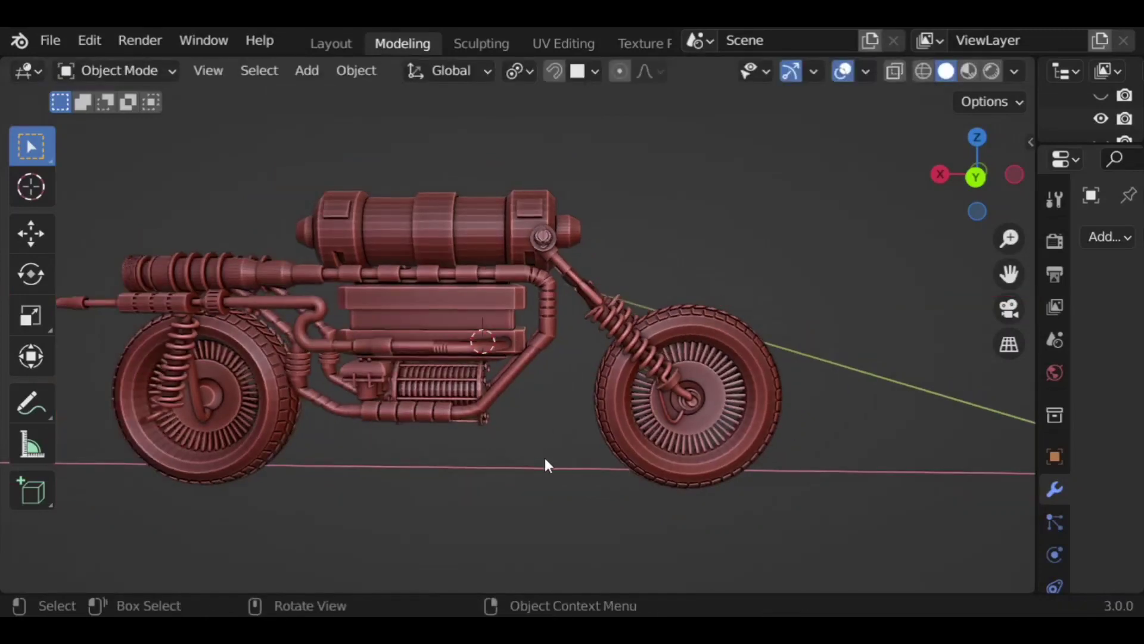
Step: Move the round barrel-shaped part along the X axis to the rear wheel and raise it along Z to the tank's height
{"action": "middle_click_drag", "start_coordinate": [545, 458], "coordinate": [133, 459]}
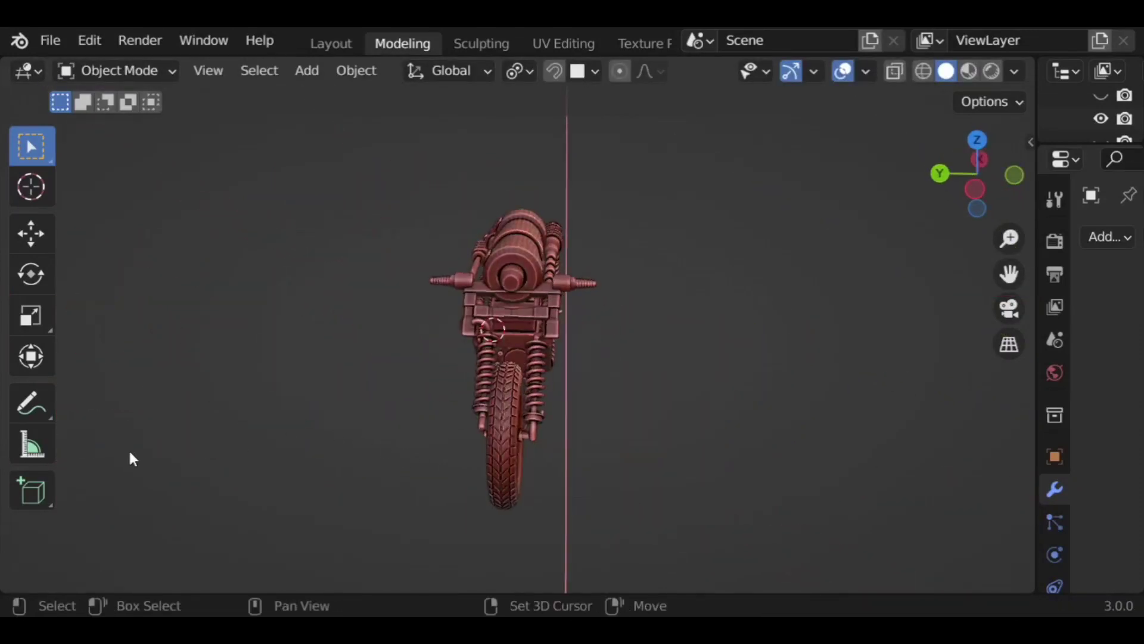
{"action": "middle_click_drag", "start_coordinate": [614, 373], "coordinate": [654, 467]}
{"action": "scroll", "coordinate": [653, 468], "scroll_direction": "down", "scroll_amount": 2}
{"action": "middle_click_drag", "start_coordinate": [300, 425], "coordinate": [544, 454], "text": "shift"}
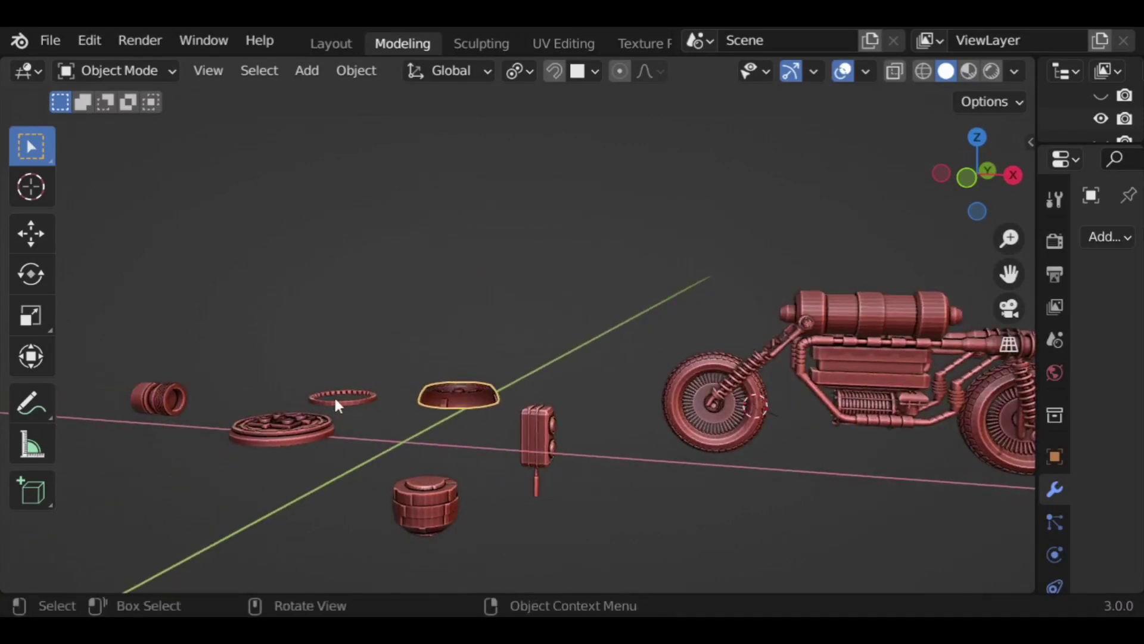
{"action": "middle_click_drag", "start_coordinate": [759, 502], "coordinate": [366, 484], "text": "shift"}
{"action": "left_click", "coordinate": [966, 177]}
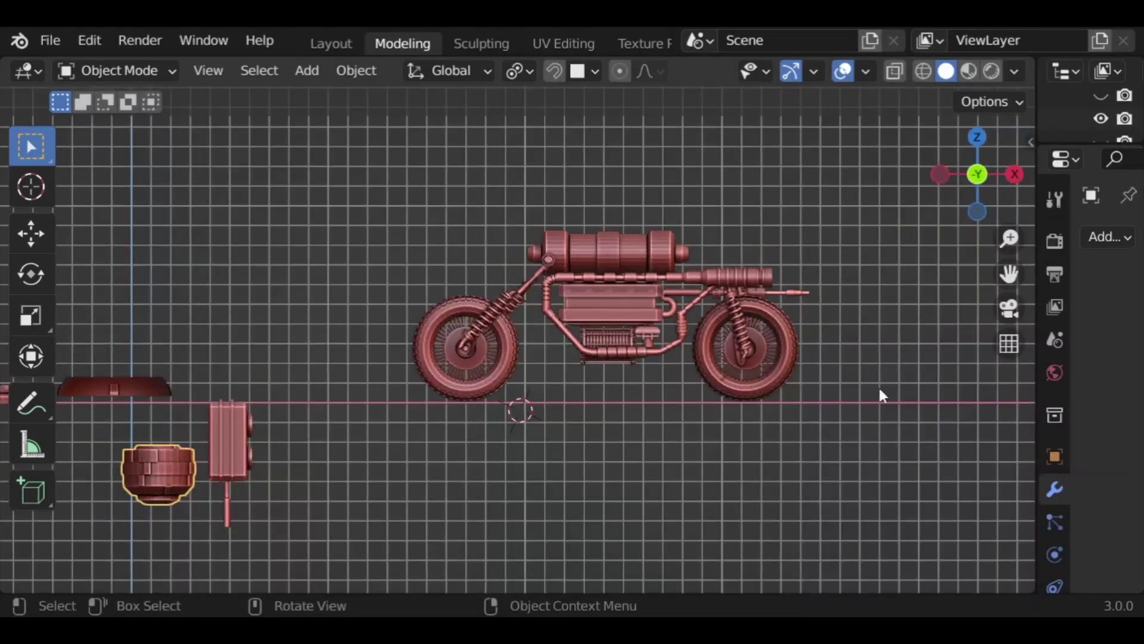
{"action": "key", "text": "g"}
{"action": "key", "text": "x"}
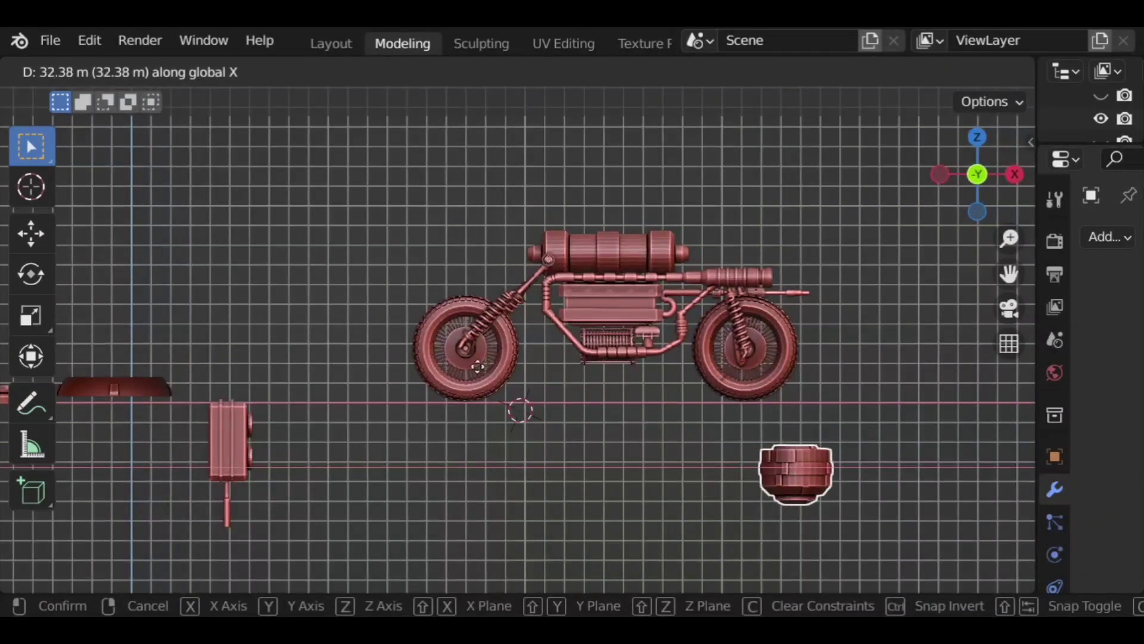
{"action": "left_click", "coordinate": [405, 370]}
{"action": "key", "text": "g"}
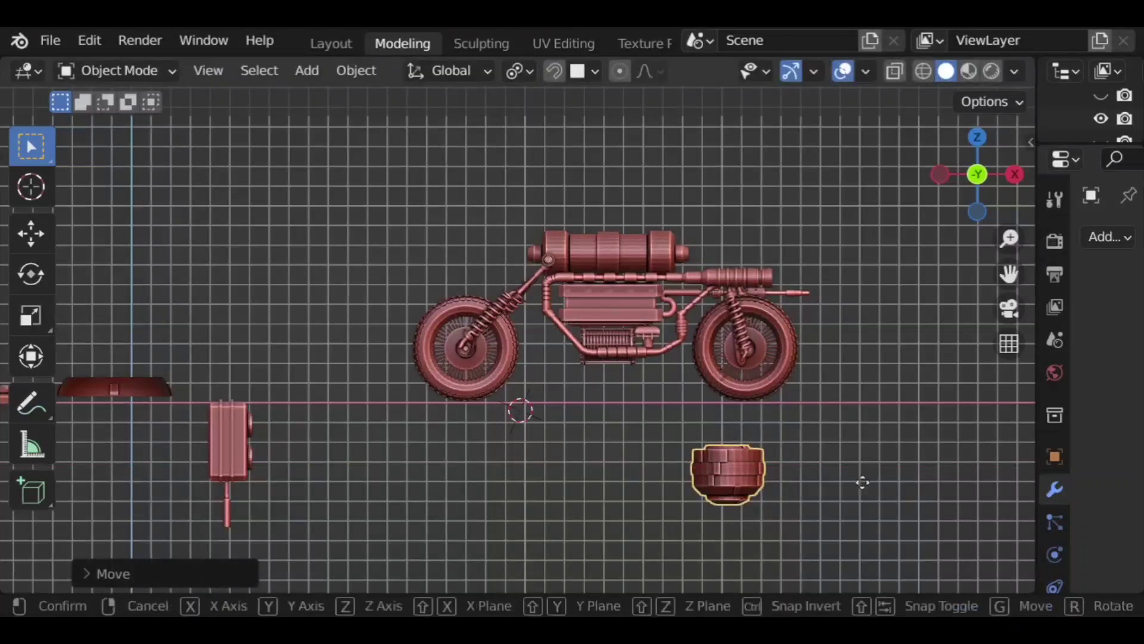
{"action": "key", "text": "z"}
{"action": "left_click", "coordinate": [810, 283]}
Step: Move the barrel-shaped part along the Y axis until it is centred over the rear wheel
{"action": "middle_click_drag", "start_coordinate": [819, 401], "coordinate": [593, 419]}
{"action": "left_click", "coordinate": [977, 175]}
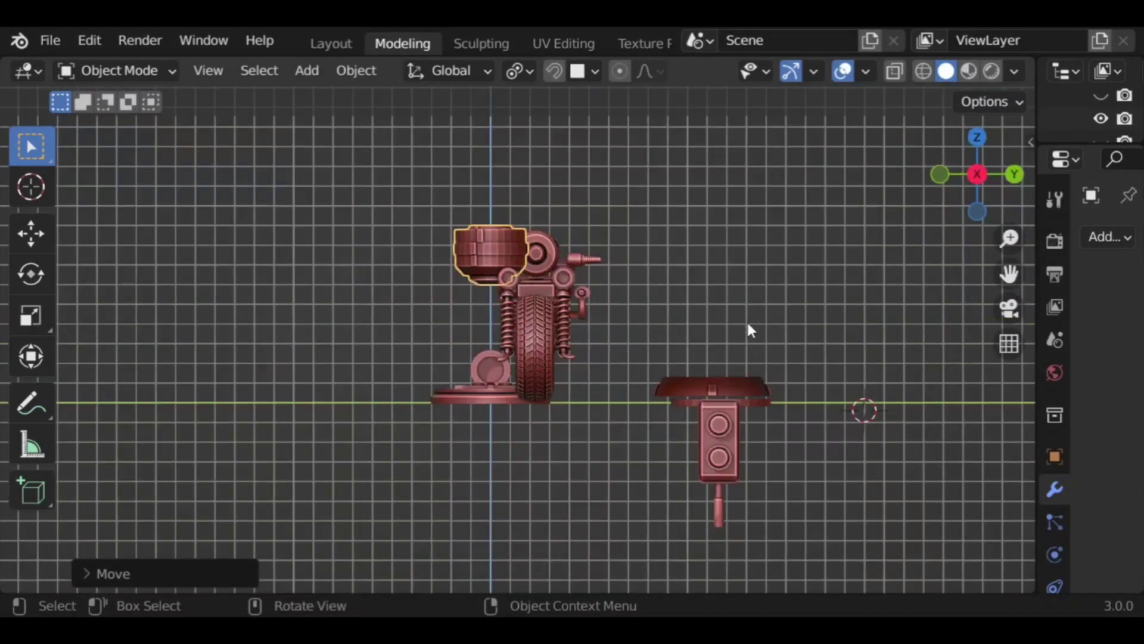
{"action": "key", "text": "g"}
{"action": "key", "text": "y"}
{"action": "left_click", "coordinate": [791, 326]}
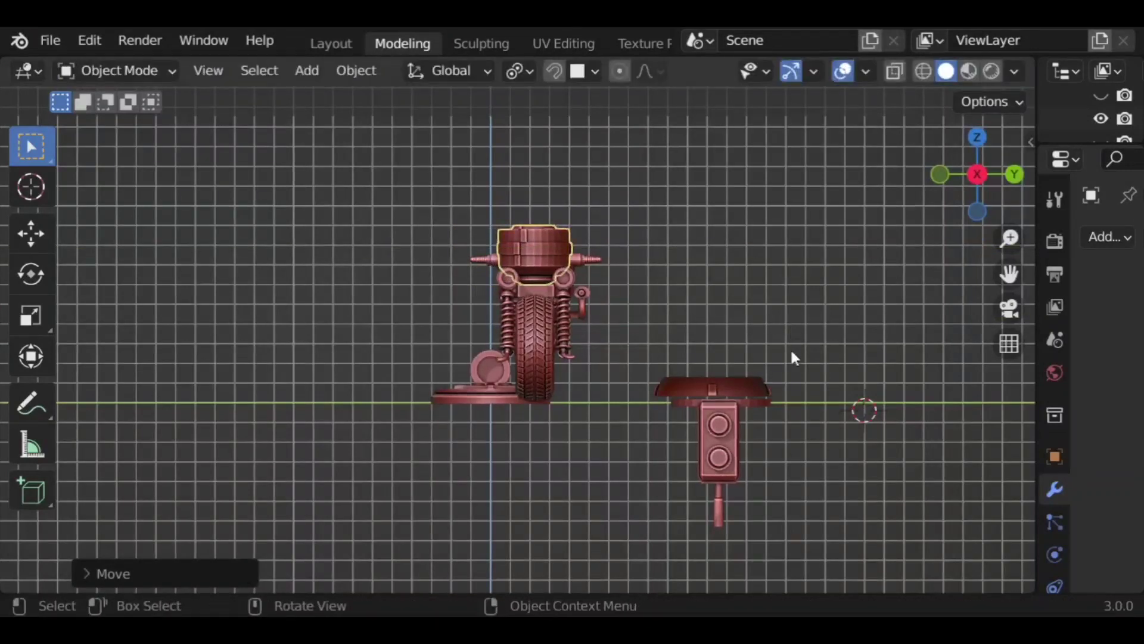
Step: Scale the barrel-shaped part down and lower it so that it fits between the two rear exhausts
{"action": "key", "text": "s"}
{"action": "left_click", "coordinate": [720, 320]}
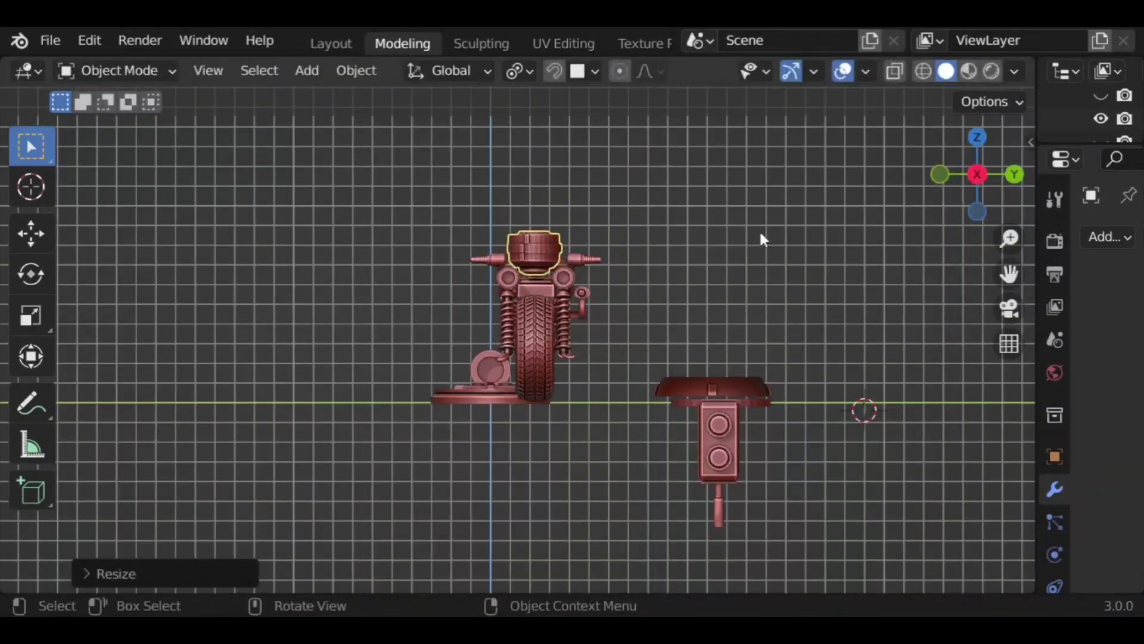
{"action": "key", "text": "g"}
{"action": "left_click", "coordinate": [761, 253]}
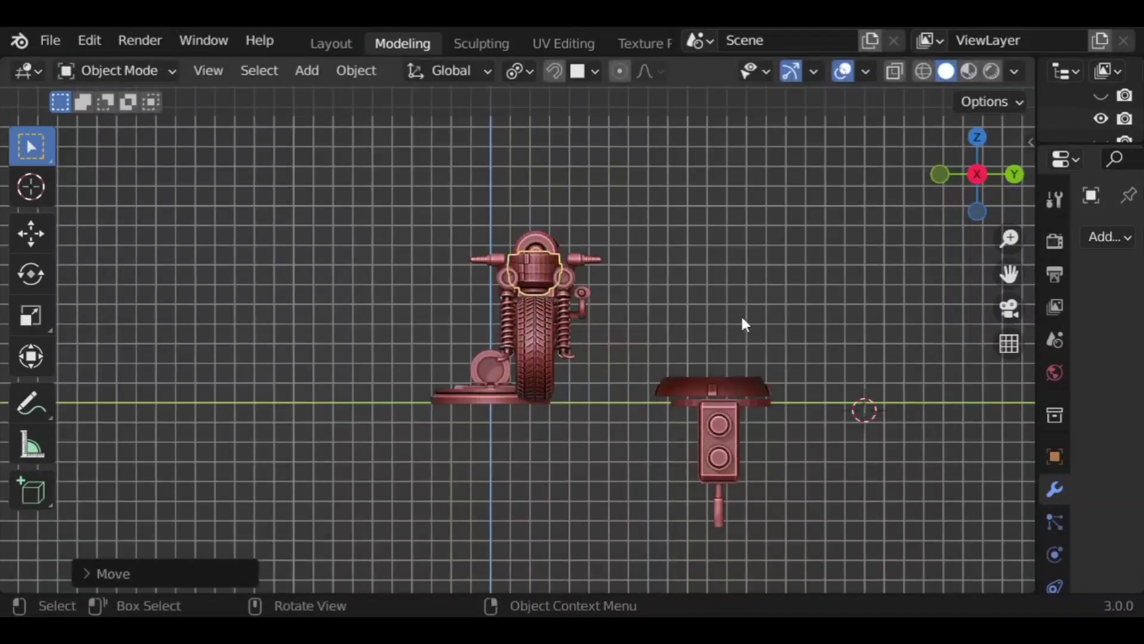
{"action": "key", "text": "s"}
{"action": "left_click", "coordinate": [689, 297]}
Step: Fine-tune the barrel-shaped part's position along the Y axis between the two rear exhausts
{"action": "key", "text": "KP_Decimal"}
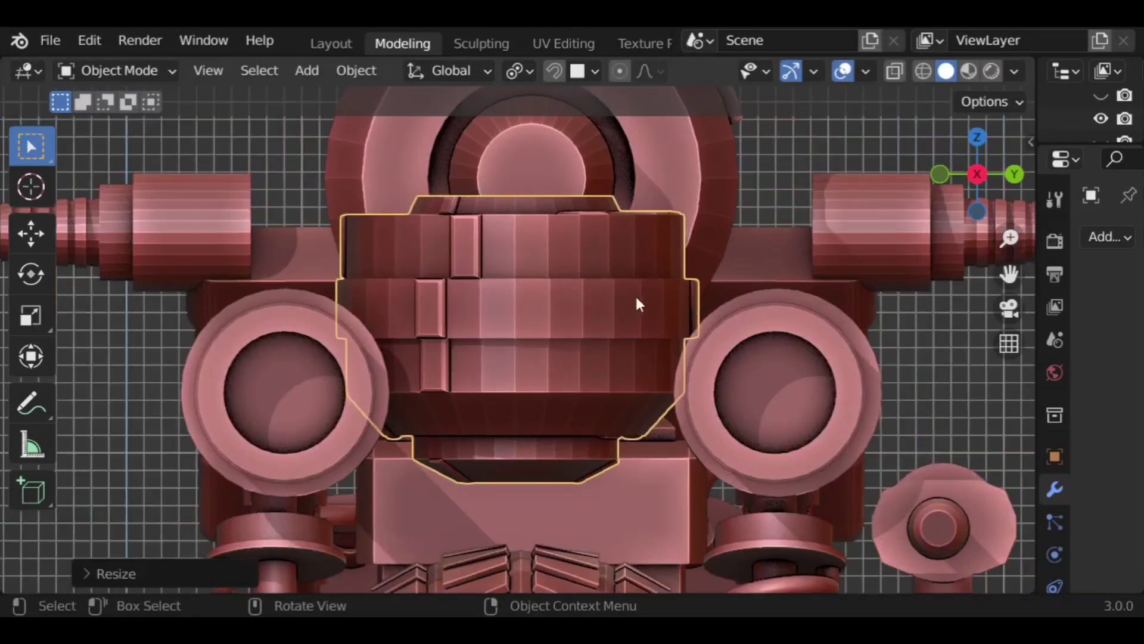
{"action": "key", "text": "g"}
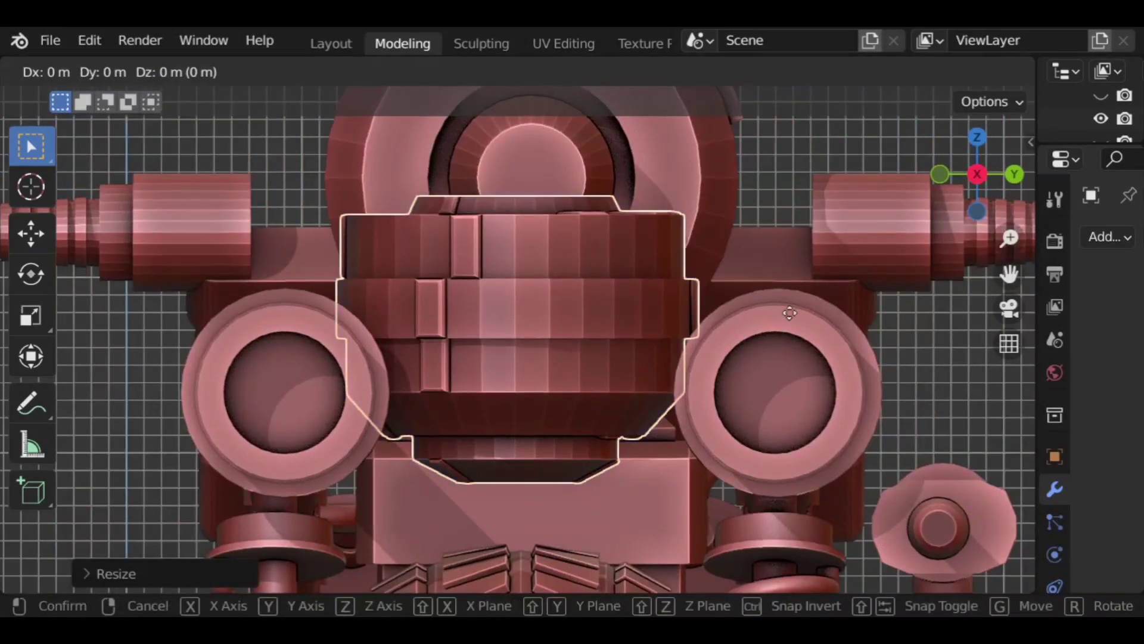
{"action": "key", "text": "y"}
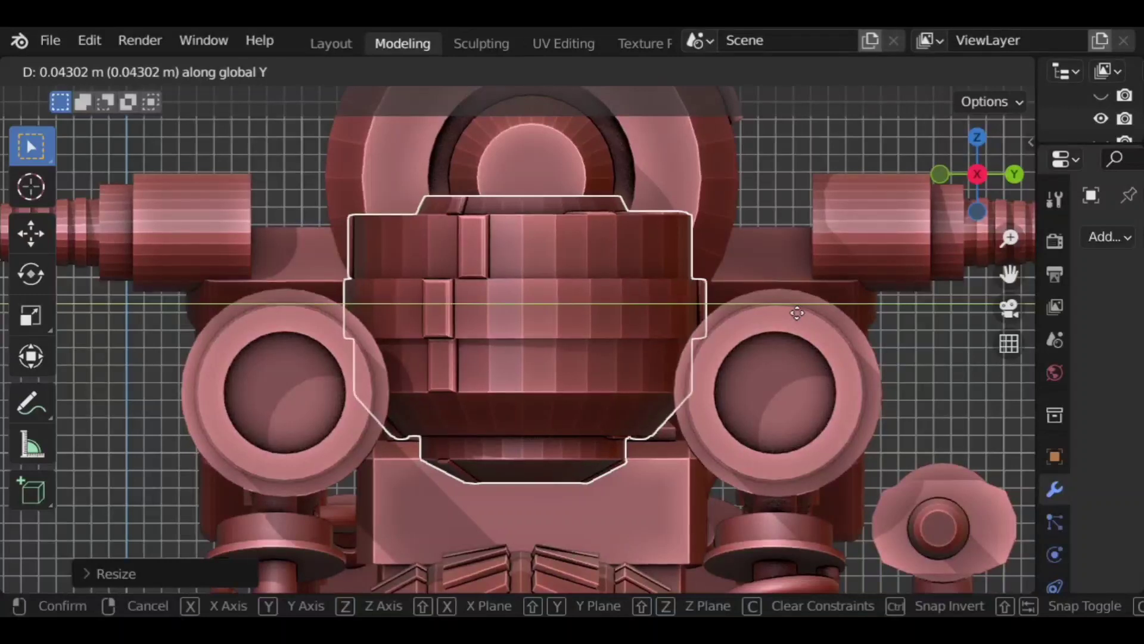
{"action": "left_click", "coordinate": [807, 311]}
{"action": "key", "text": "KP_Decimal"}
Step: Move the barrel-shaped part about 0.84 m along negative X towards the tank
{"action": "middle_click_drag", "start_coordinate": [599, 280], "coordinate": [799, 370]}
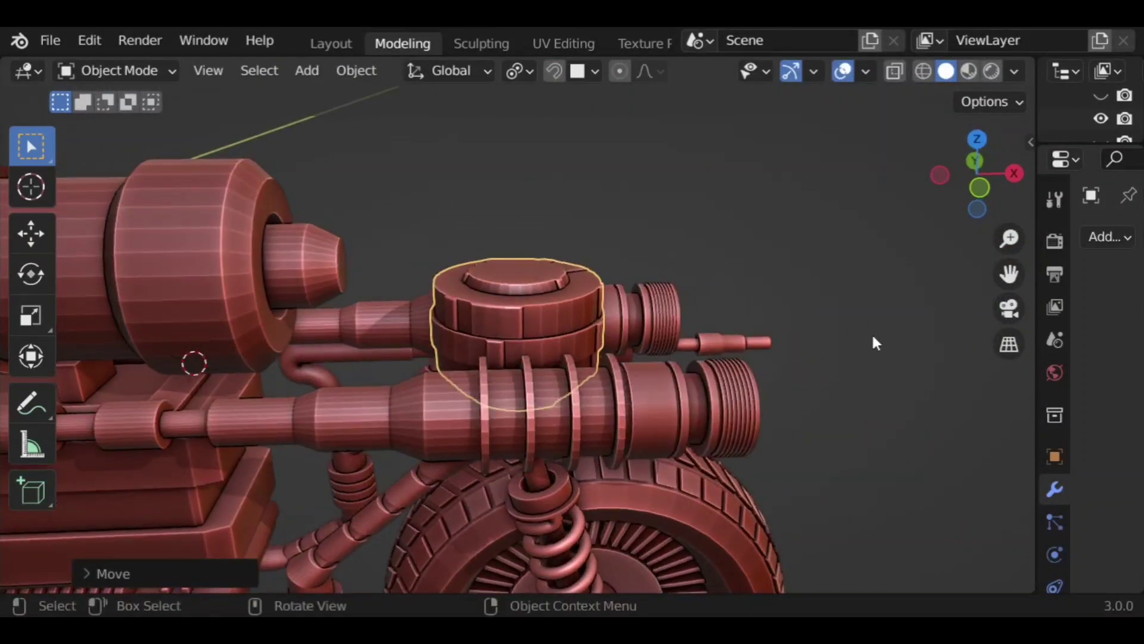
{"action": "key", "text": "g"}
{"action": "key", "text": "x"}
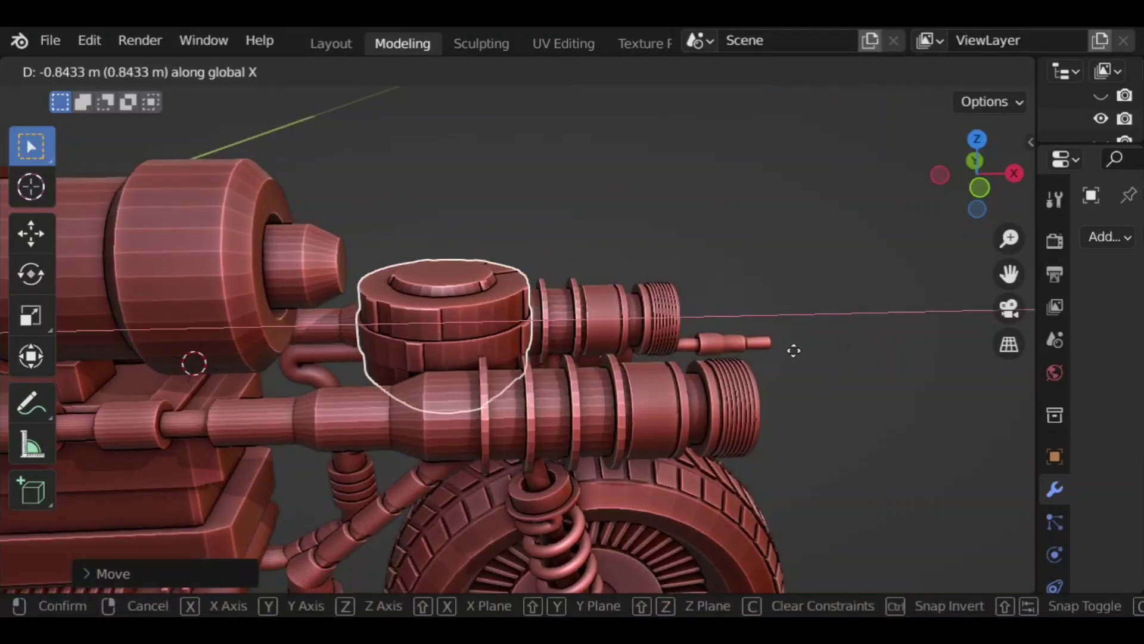
{"action": "left_click", "coordinate": [789, 352]}
Step: Try to add a Catenary curve between the barrel-shaped part and the tank with an adjusted a value
{"action": "middle_click_drag", "start_coordinate": [756, 273], "coordinate": [480, 321]}
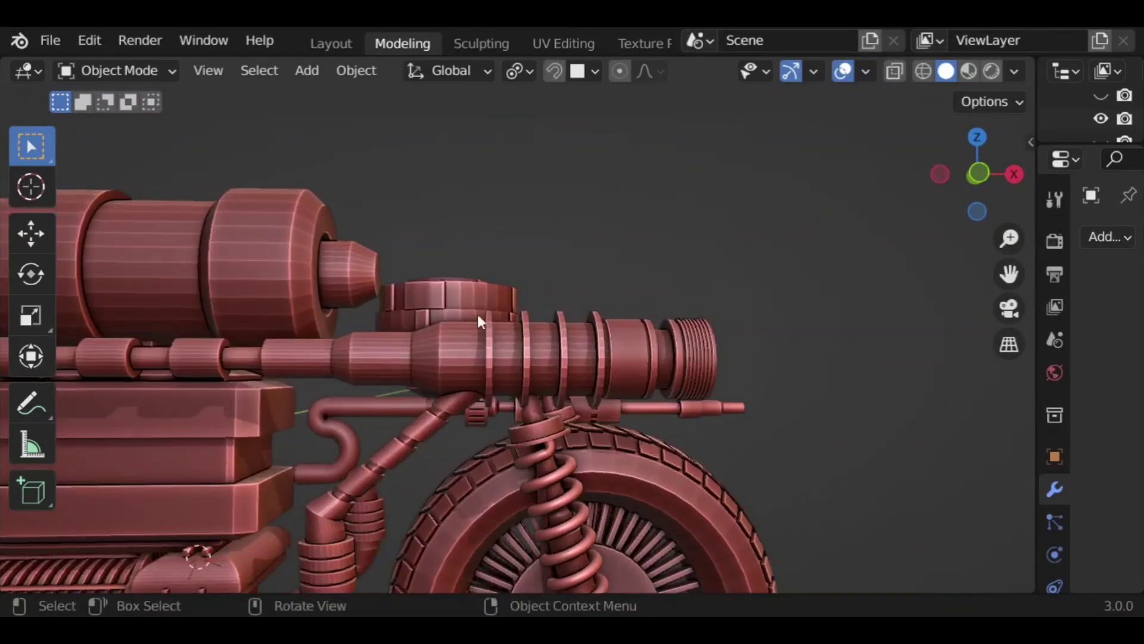
{"action": "left_click", "coordinate": [284, 306], "text": "shift"}
{"action": "left_click", "coordinate": [307, 71]}
{"action": "mouse_move", "coordinate": [369, 121]}
{"action": "scroll", "coordinate": [568, 592], "scroll_direction": "down", "scroll_amount": 8}
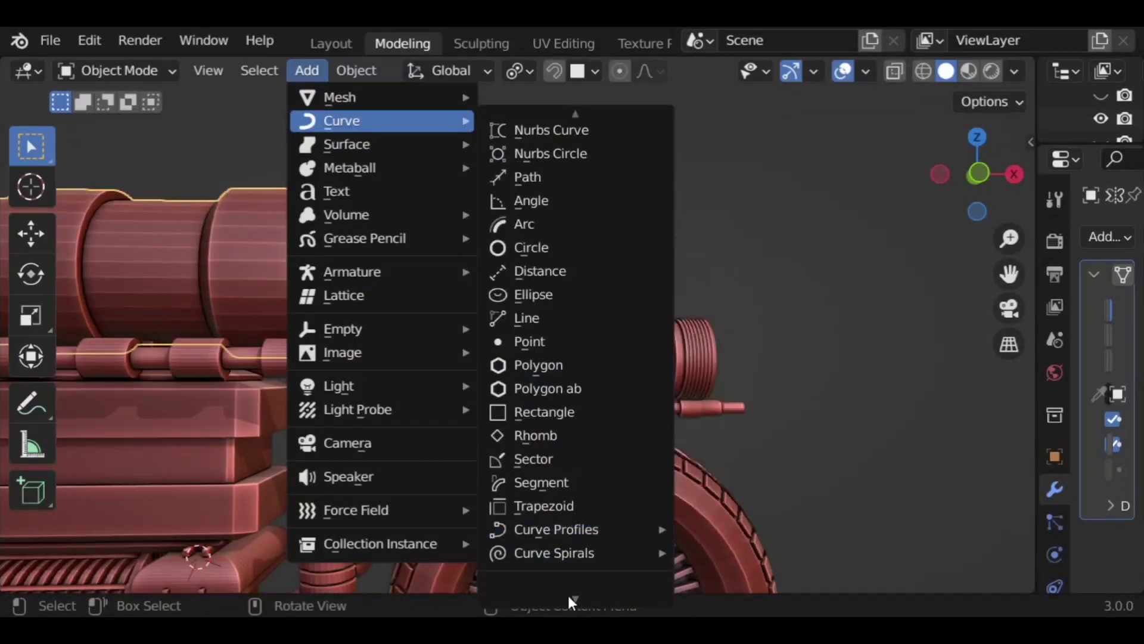
{"action": "mouse_move", "coordinate": [587, 483]}
{"action": "left_click", "coordinate": [762, 487]}
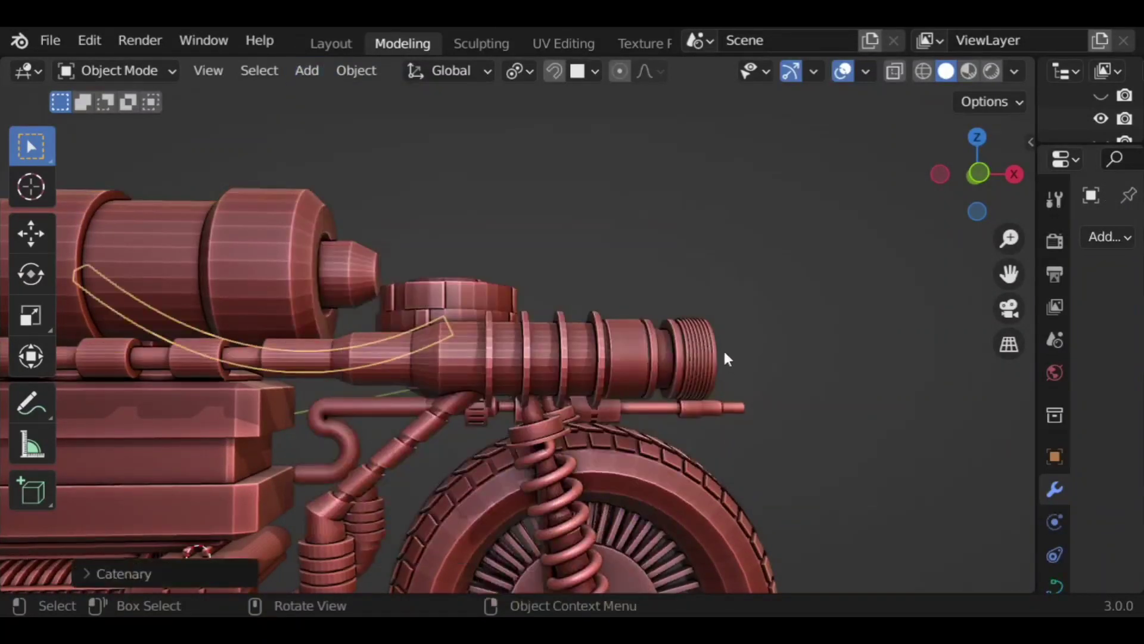
{"action": "left_click", "coordinate": [177, 572]}
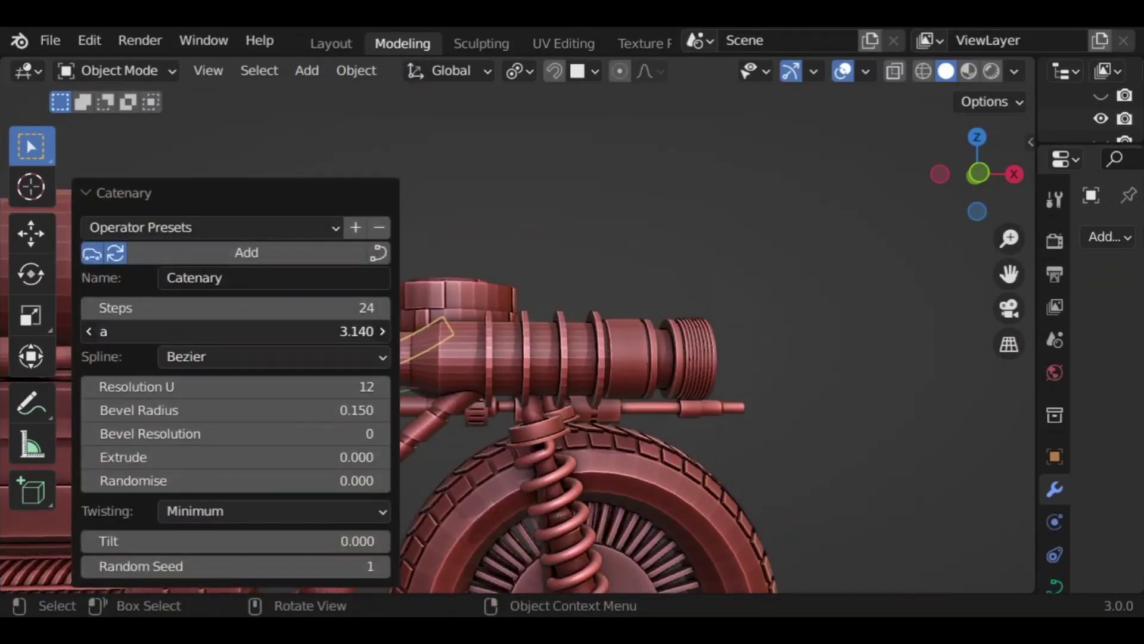
{"action": "left_click_drag", "start_coordinate": [650, 345], "coordinate": [649, 346]}
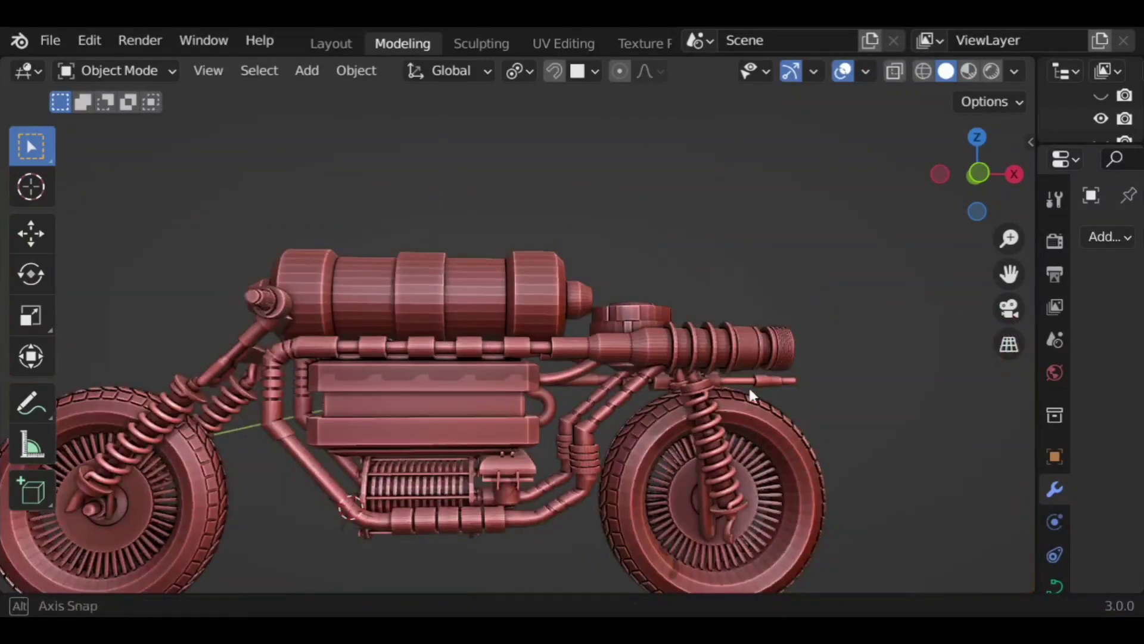
Step: Examine the whole motorcycle from both sides and from the front
{"action": "middle_click_drag", "start_coordinate": [749, 391], "coordinate": [296, 320]}
{"action": "scroll", "coordinate": [578, 423], "scroll_direction": "up", "scroll_amount": 3}
{"action": "scroll", "coordinate": [577, 425], "scroll_direction": "down", "scroll_amount": 4}
{"action": "scroll", "coordinate": [676, 443], "scroll_direction": "down", "scroll_amount": 3}
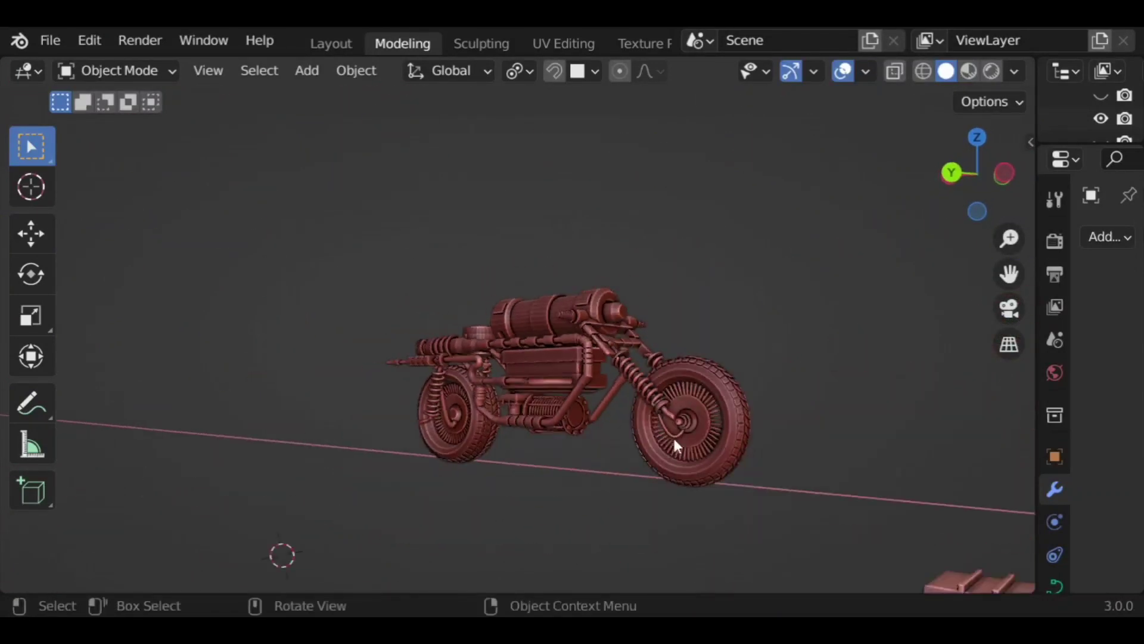
{"action": "middle_click_drag", "start_coordinate": [675, 443], "coordinate": [429, 452]}
{"action": "scroll", "coordinate": [590, 462], "scroll_direction": "up", "scroll_amount": 4}
{"action": "middle_click_drag", "start_coordinate": [590, 462], "coordinate": [646, 463], "text": "shift"}
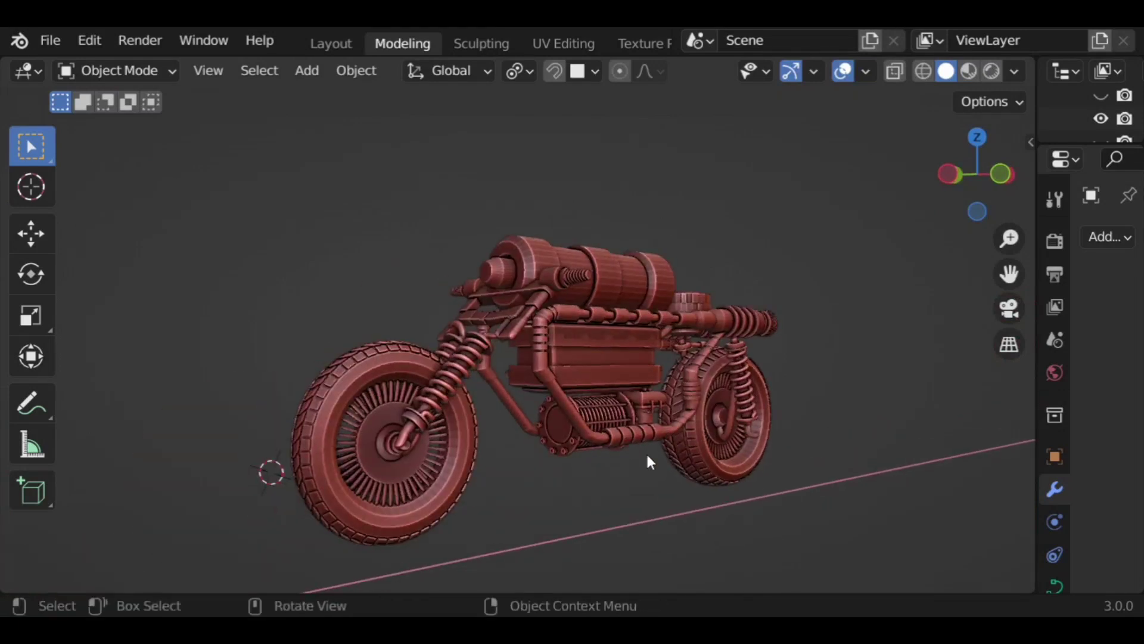
{"action": "scroll", "coordinate": [646, 462], "scroll_direction": "up", "scroll_amount": 2}
Step: Try to add a Catenary curve between the front fork bracket and the ribbed cylinder under the frame, and undo it
{"action": "left_click", "coordinate": [510, 325]}
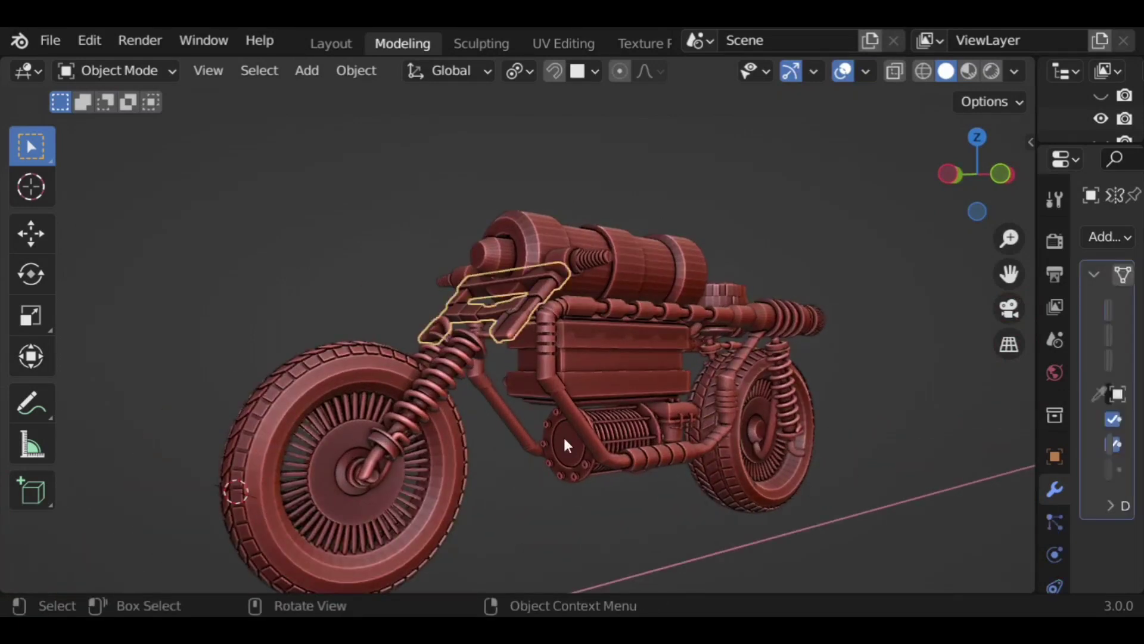
{"action": "left_click", "coordinate": [573, 452], "text": "shift"}
{"action": "left_click", "coordinate": [310, 71]}
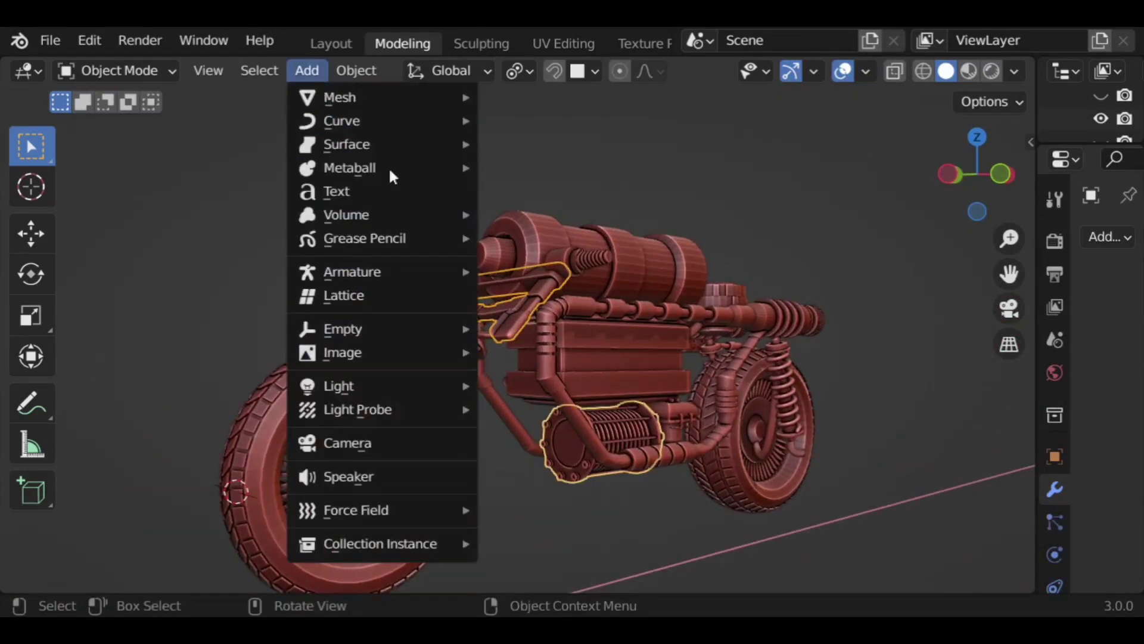
{"action": "mouse_move", "coordinate": [369, 120]}
{"action": "mouse_move", "coordinate": [572, 483]}
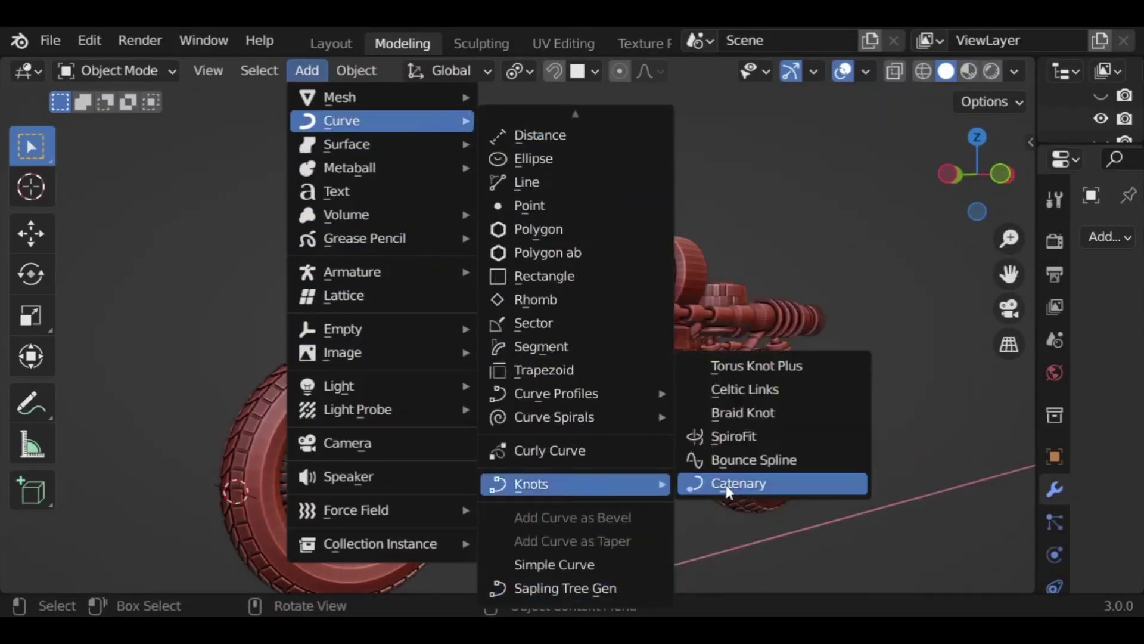
{"action": "left_click", "coordinate": [729, 484]}
{"action": "middle_click_drag", "start_coordinate": [677, 498], "coordinate": [698, 497]}
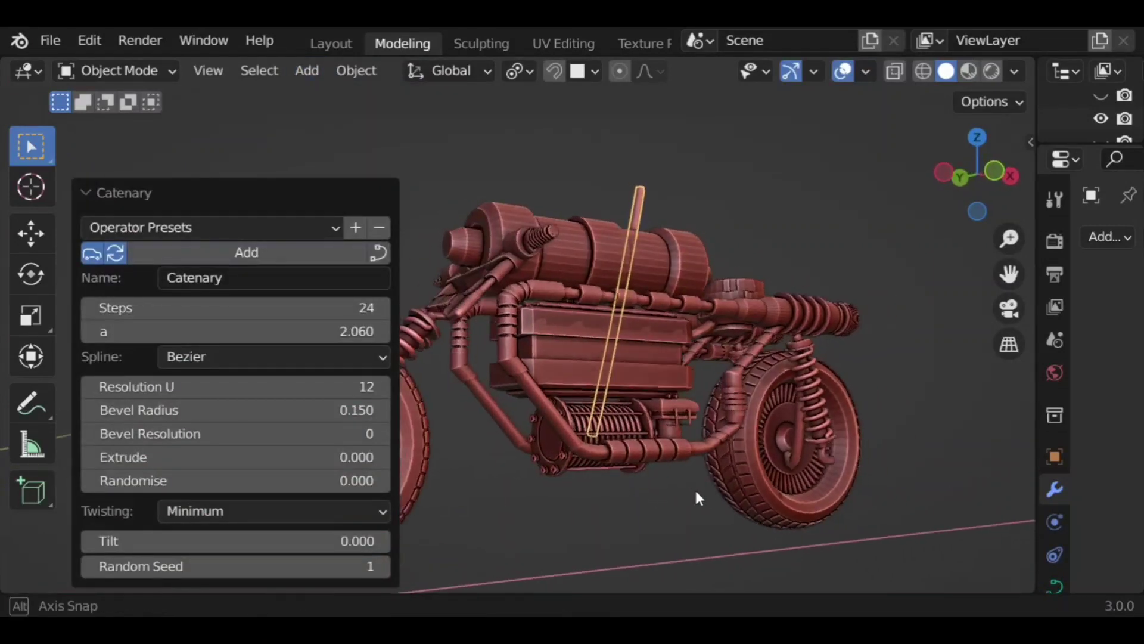
{"action": "left_click", "coordinate": [147, 194]}
{"action": "key", "text": "ctrl+z"}
{"action": "left_click", "coordinate": [736, 199]}
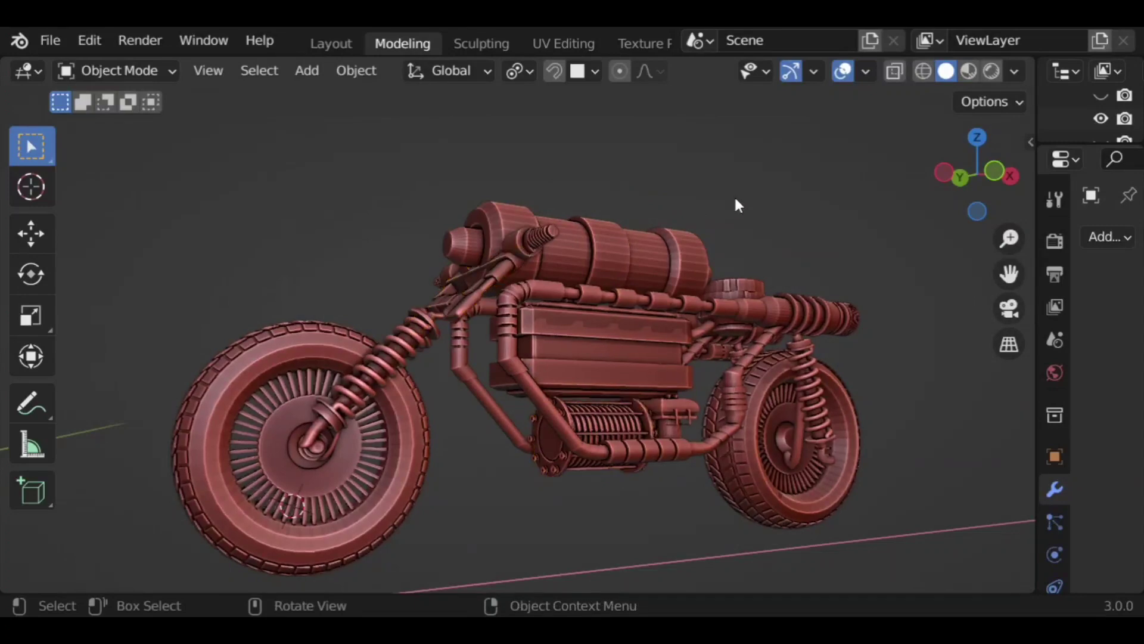
Step: Rotate the round spoked disc lying beside the motorcycle upright, and turn it about the Y axis to face the other way
{"action": "middle_click_drag", "start_coordinate": [600, 508], "coordinate": [581, 490]}
{"action": "scroll", "coordinate": [581, 490], "scroll_direction": "down", "scroll_amount": 7}
{"action": "middle_click_drag", "start_coordinate": [322, 358], "coordinate": [577, 454], "text": "shift"}
{"action": "scroll", "coordinate": [619, 455], "scroll_direction": "up", "scroll_amount": 3}
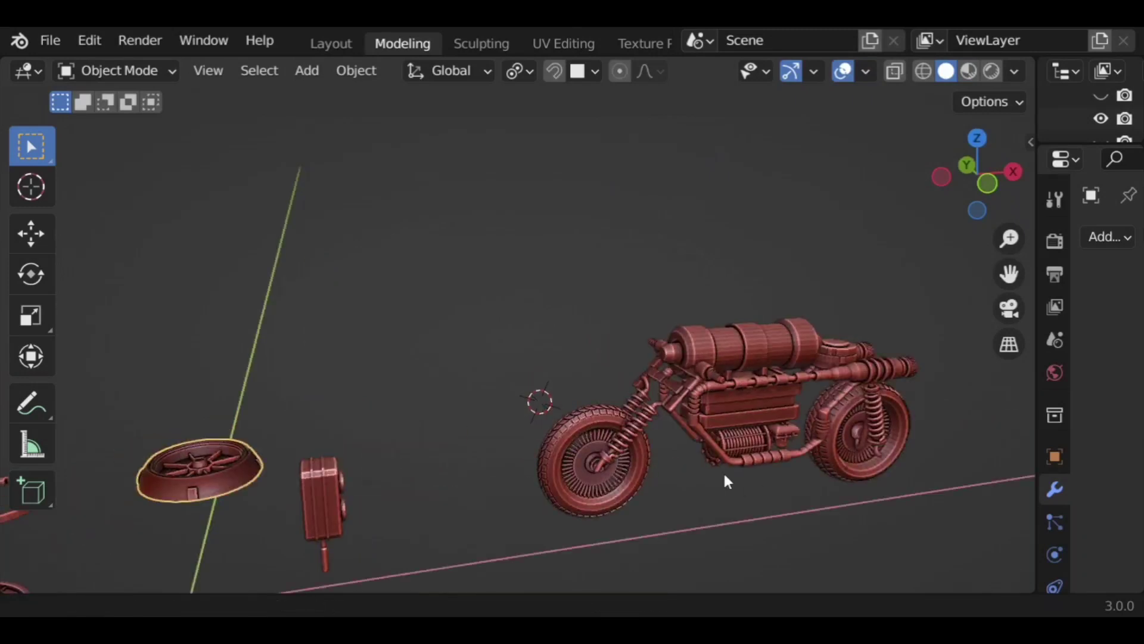
{"action": "middle_click_drag", "start_coordinate": [725, 476], "coordinate": [683, 467], "text": "shift"}
{"action": "key", "text": "r"}
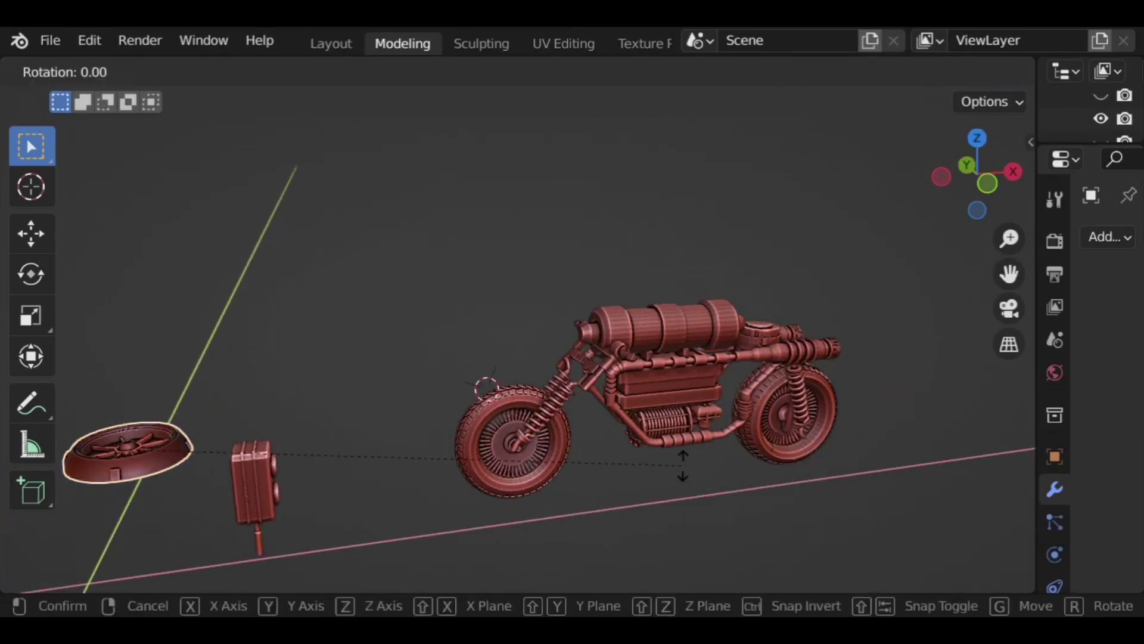
{"action": "key", "text": "Return"}
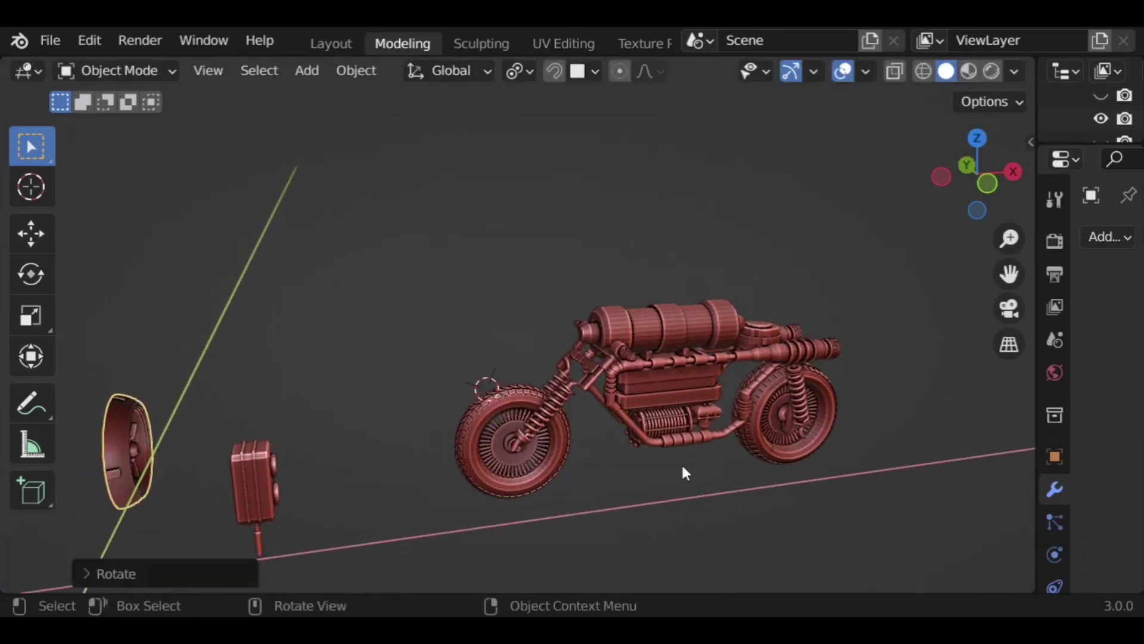
{"action": "key", "text": "r"}
{"action": "key", "text": "y"}
{"action": "key", "text": "Return"}
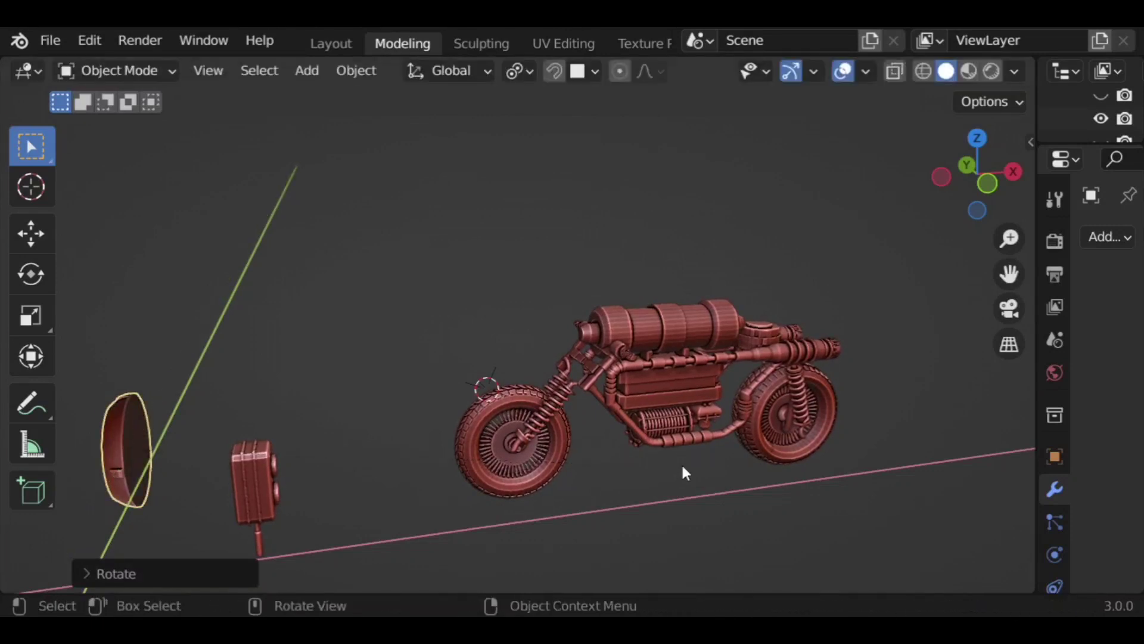
Step: Scale the disc down to about half its size and move it about 27 m along X to the motorcycle
{"action": "key", "text": "s"}
{"action": "left_click", "coordinate": [452, 457]}
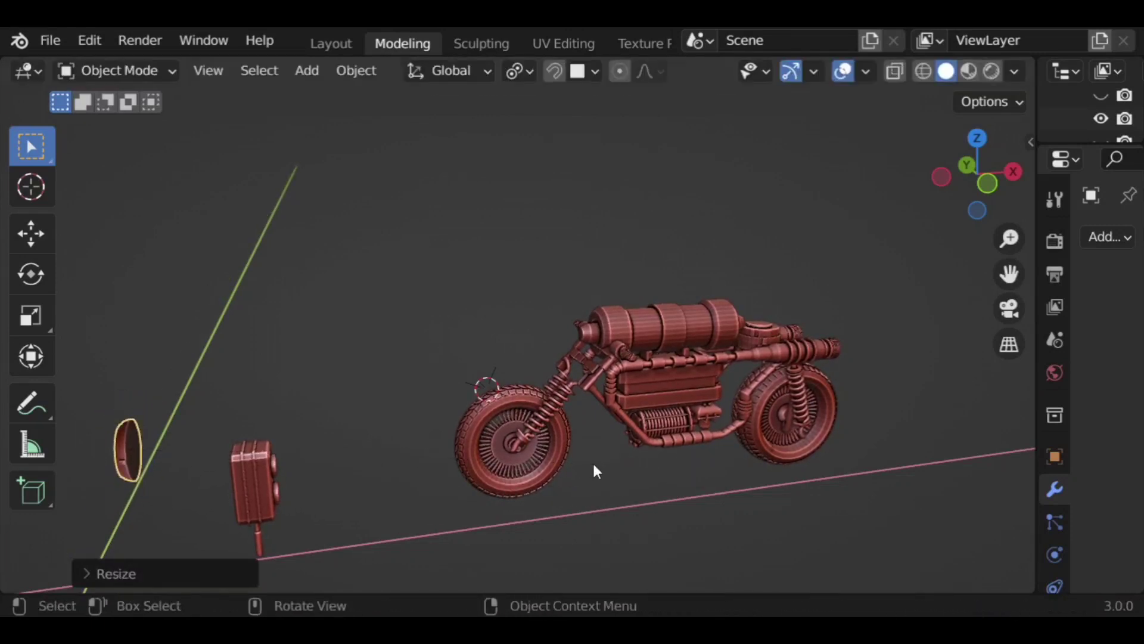
{"action": "key", "text": "g"}
{"action": "key", "text": "x"}
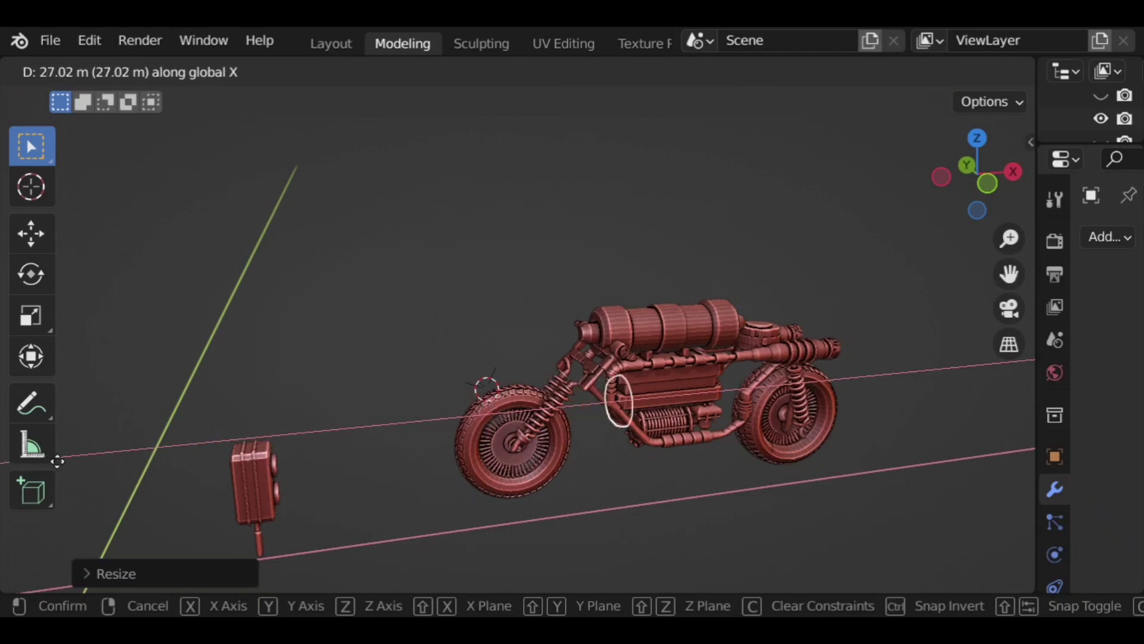
{"action": "left_click", "coordinate": [57, 460]}
Step: Move the disc along negative Y towards the motorcycle, and about 3.7 m along negative X below the front of the frame
{"action": "middle_click_drag", "start_coordinate": [260, 428], "coordinate": [811, 415]}
{"action": "key", "text": "g"}
{"action": "key", "text": "y"}
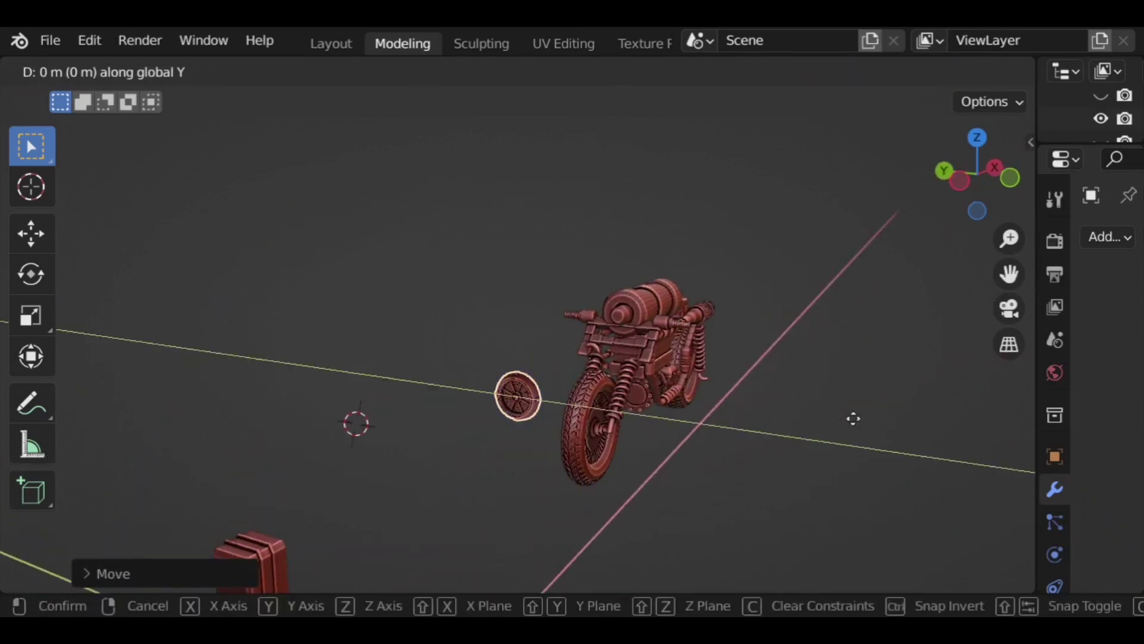
{"action": "left_click", "coordinate": [929, 438]}
{"action": "left_click", "coordinate": [1008, 180]}
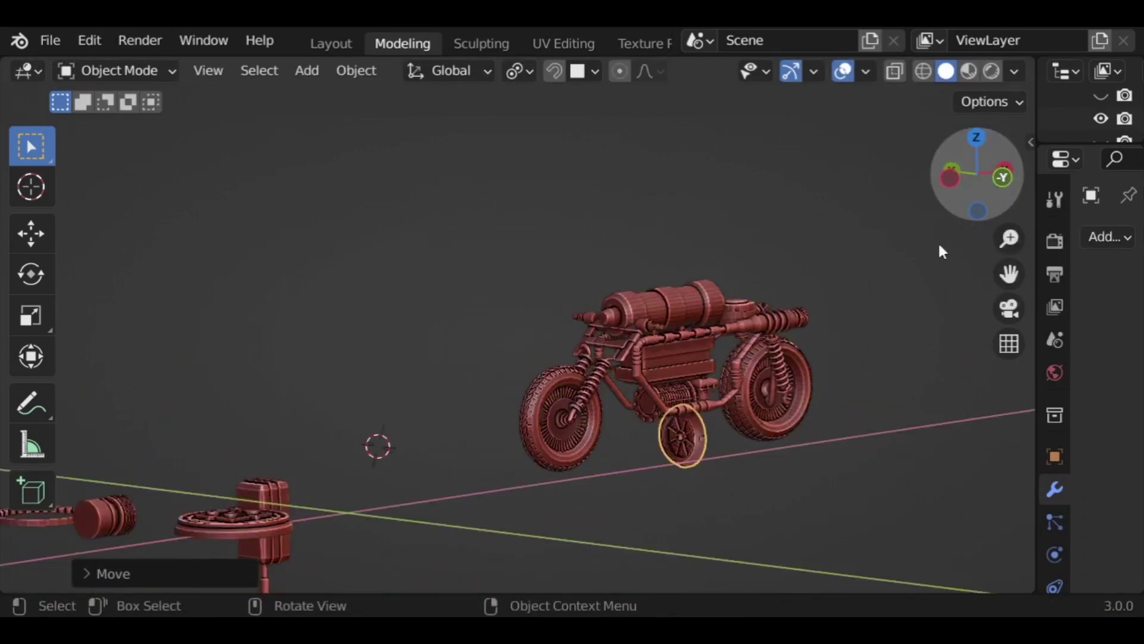
{"action": "key", "text": "g"}
{"action": "key", "text": "x"}
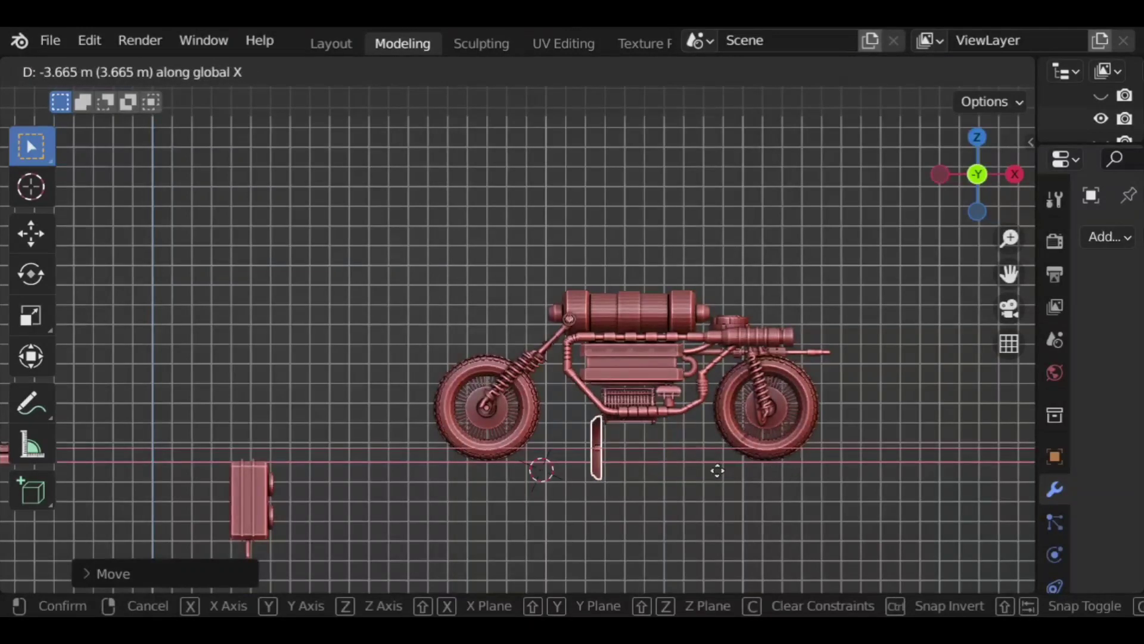
{"action": "left_click", "coordinate": [718, 467]}
Step: Scale the disc down further and raise it along Z to the height of the ribbed cylinder under the frame
{"action": "key", "text": "s"}
{"action": "left_click", "coordinate": [681, 492]}
{"action": "key", "text": "g"}
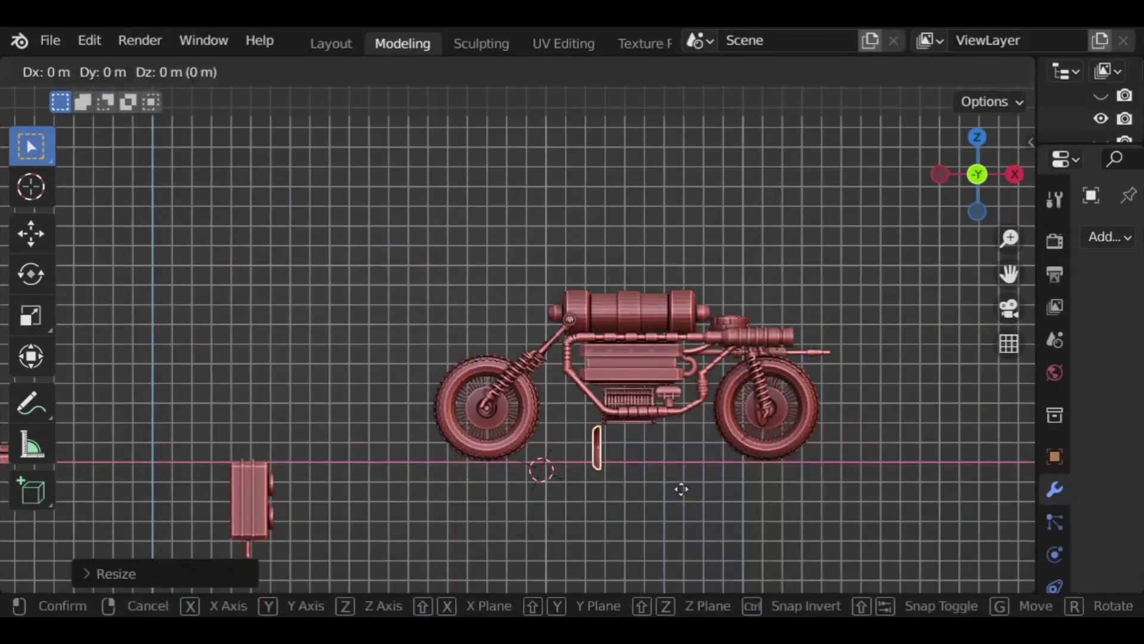
{"action": "key", "text": "z"}
{"action": "left_click", "coordinate": [682, 449]}
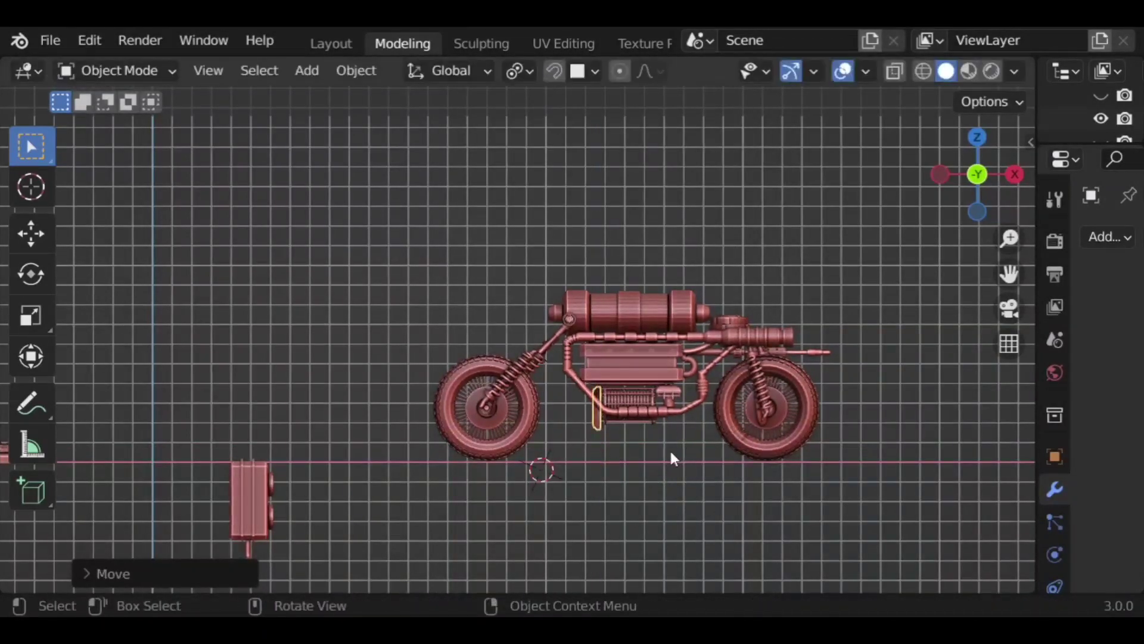
Step: Fine-position the disc along Z and X against the front end of the ribbed cylinder
{"action": "key", "text": "KP_Decimal"}
{"action": "key", "text": "g"}
{"action": "key", "text": "z"}
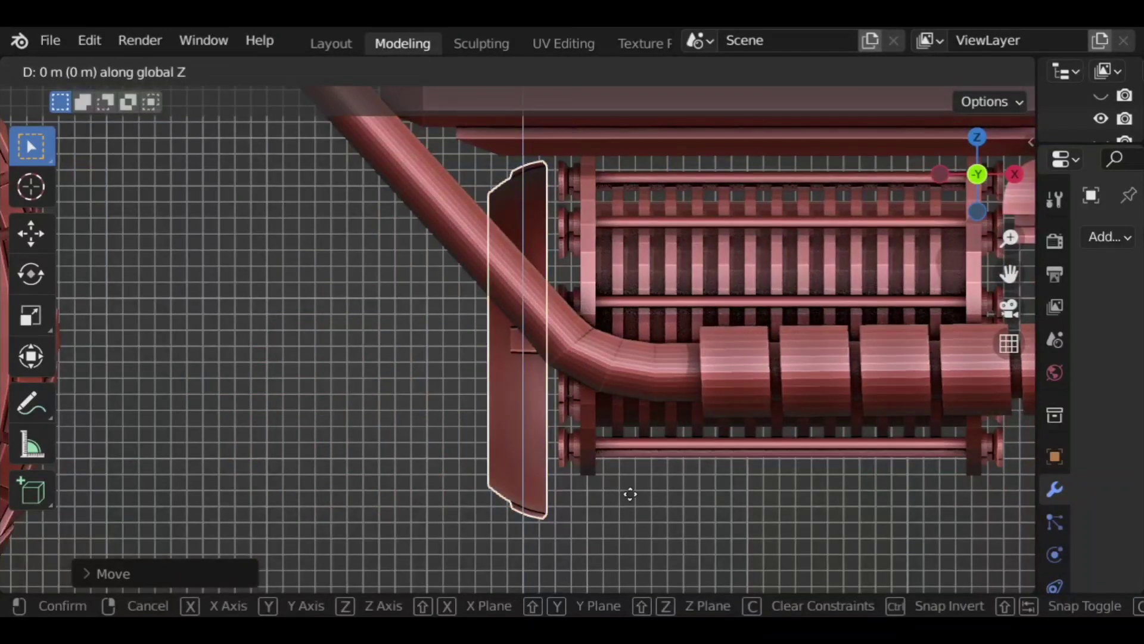
{"action": "left_click", "coordinate": [641, 516]}
{"action": "key", "text": "g"}
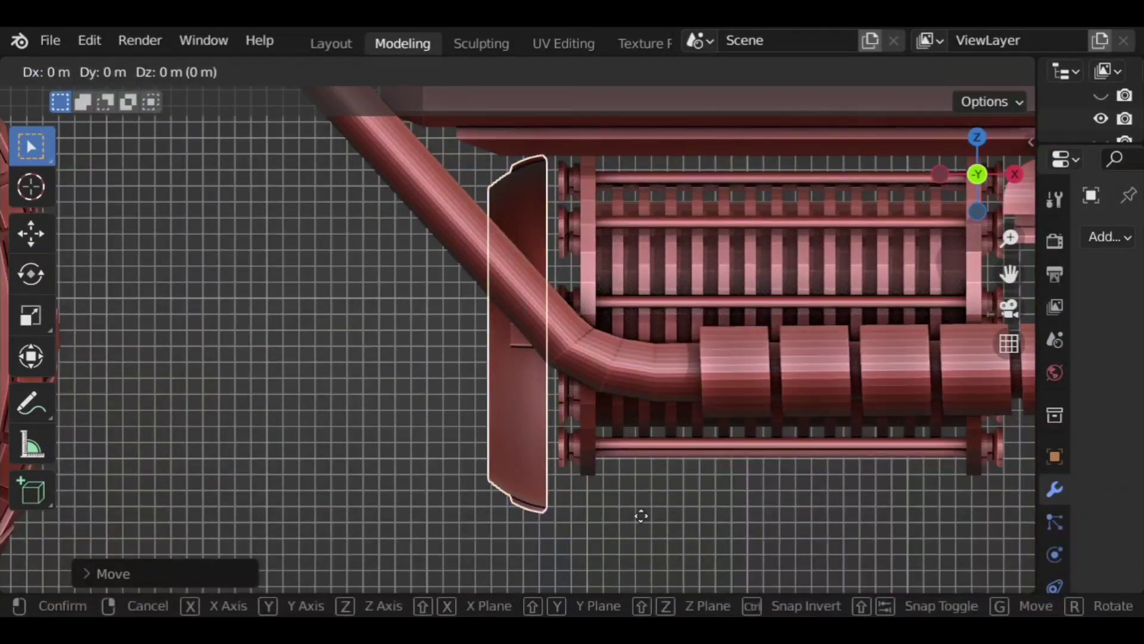
{"action": "key", "text": "x"}
{"action": "left_click", "coordinate": [649, 519]}
Step: Move the disc about 1 m along negative Y to centre it on the motorcycle's midline
{"action": "middle_click_drag", "start_coordinate": [419, 467], "coordinate": [589, 486]}
{"action": "left_click", "coordinate": [960, 174]}
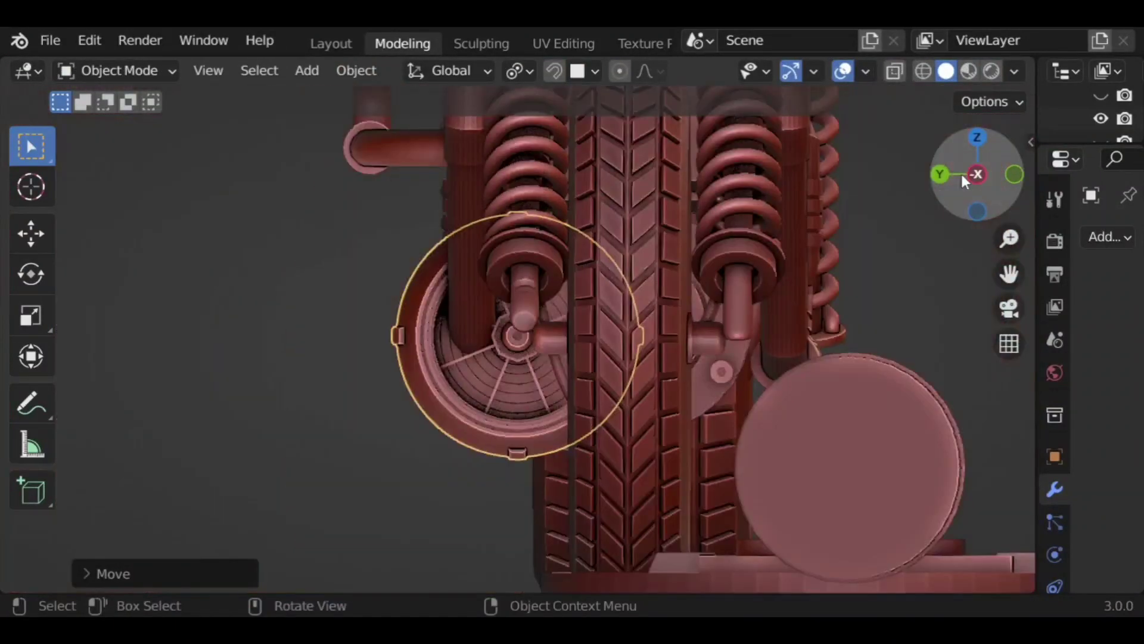
{"action": "scroll", "coordinate": [867, 310], "scroll_direction": "up", "scroll_amount": 2}
{"action": "middle_click_drag", "start_coordinate": [778, 340], "coordinate": [682, 357], "text": "shift"}
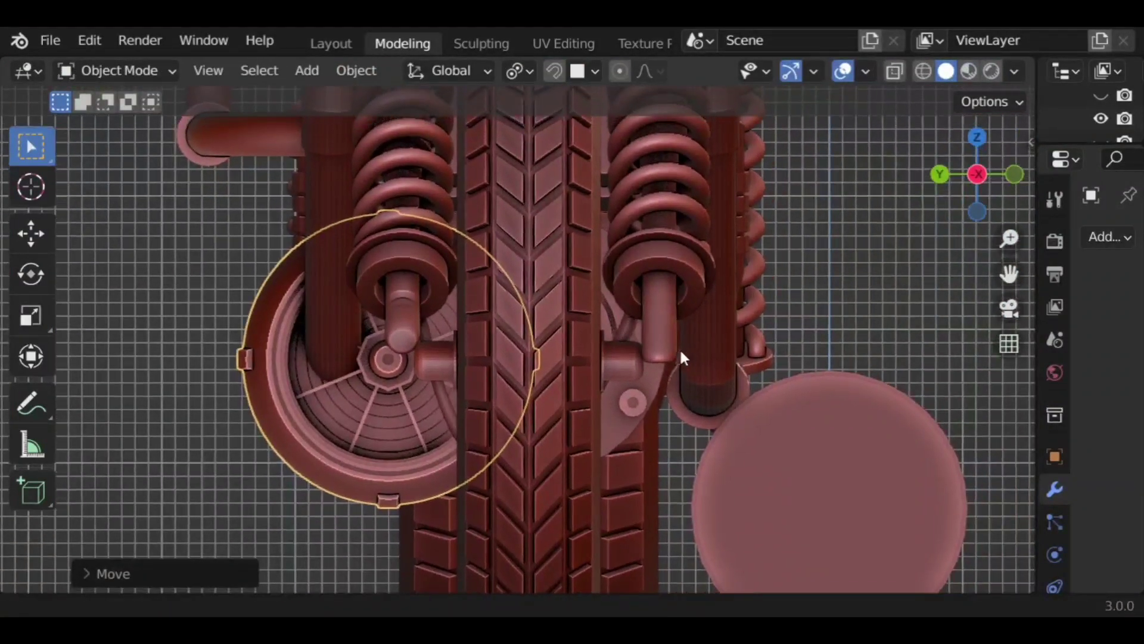
{"action": "middle_click_drag", "start_coordinate": [851, 332], "coordinate": [773, 340], "text": "shift"}
{"action": "key", "text": "g"}
{"action": "key", "text": "y"}
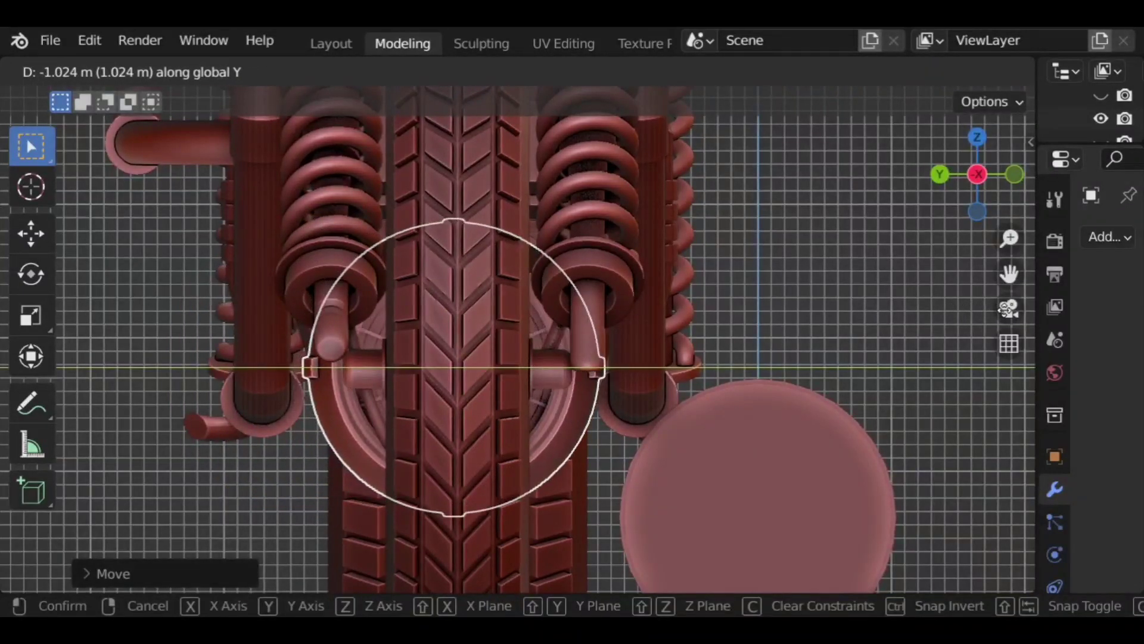
{"action": "left_click", "coordinate": [1005, 309]}
Step: Rotate the ribbed cylinder under the frame about the Y axis
{"action": "middle_click_drag", "start_coordinate": [971, 311], "coordinate": [785, 446]}
{"action": "scroll", "coordinate": [761, 450], "scroll_direction": "down", "scroll_amount": 3}
{"action": "scroll", "coordinate": [760, 450], "scroll_direction": "down", "scroll_amount": 2}
{"action": "middle_click_drag", "start_coordinate": [677, 429], "coordinate": [538, 328]}
{"action": "scroll", "coordinate": [549, 338], "scroll_direction": "up", "scroll_amount": 3}
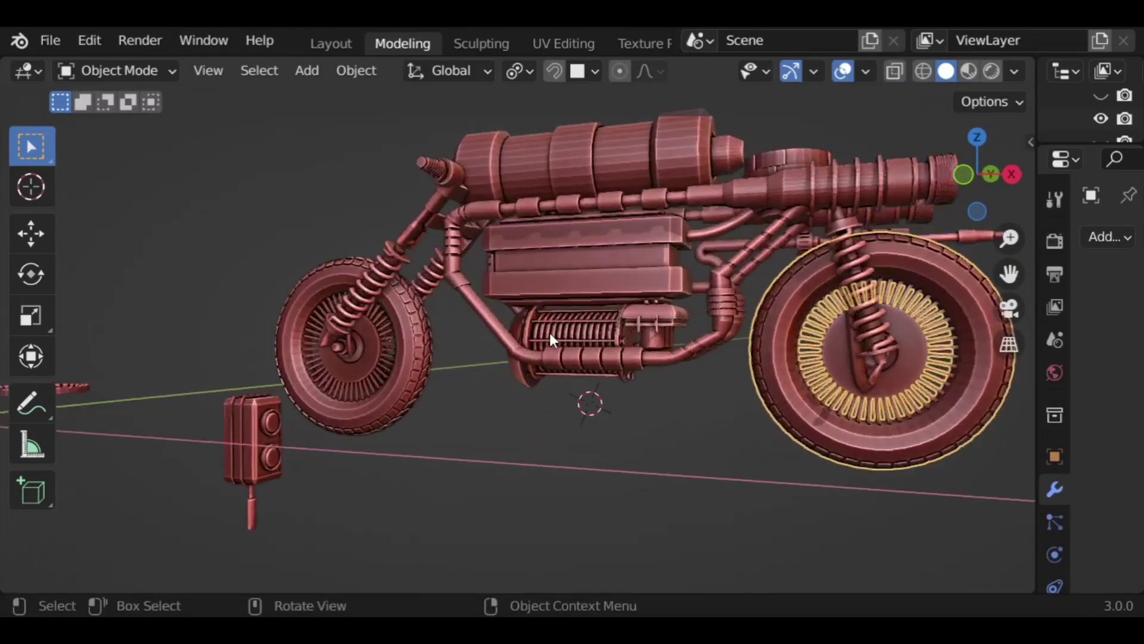
{"action": "middle_click_drag", "start_coordinate": [519, 347], "coordinate": [536, 369]}
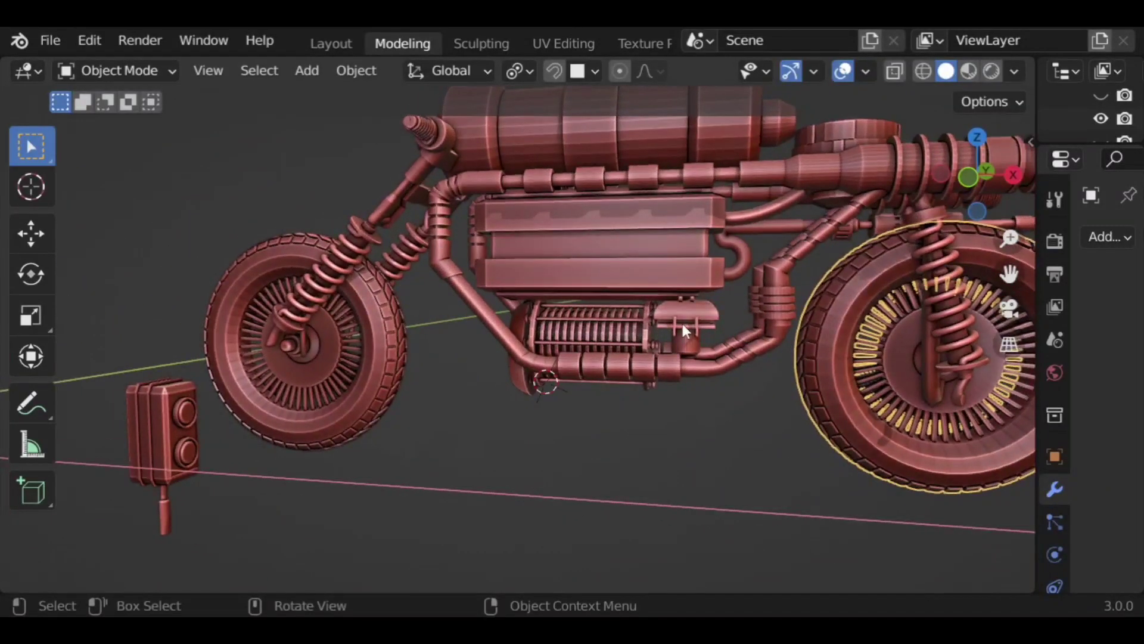
{"action": "left_click", "coordinate": [531, 334]}
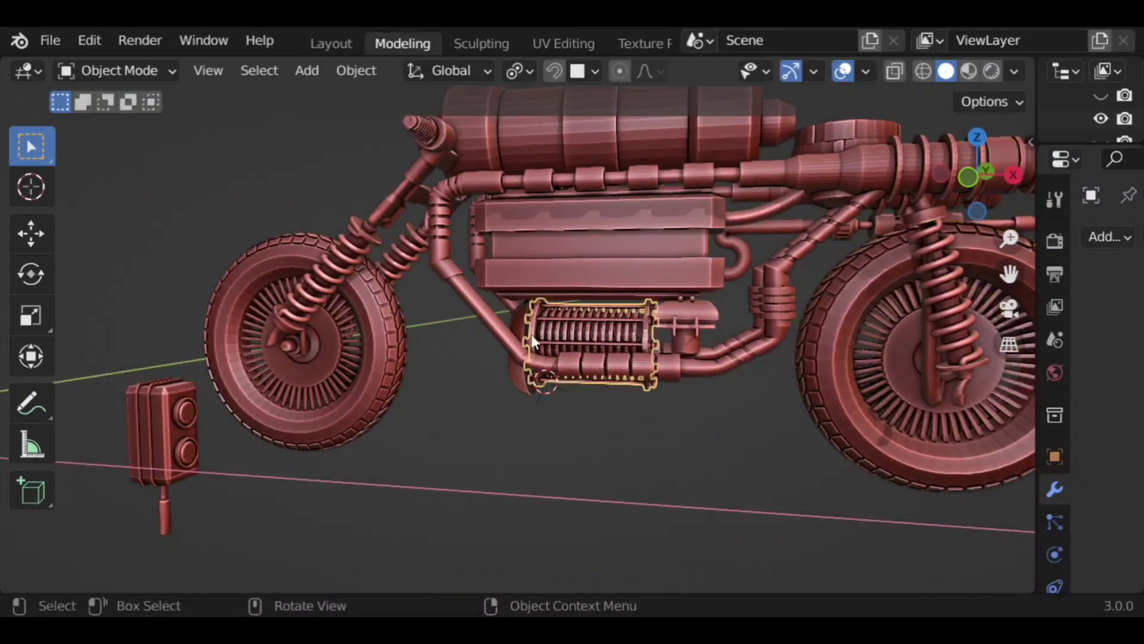
{"action": "left_click", "coordinate": [617, 408]}
{"action": "left_click", "coordinate": [580, 326]}
{"action": "key", "text": "r"}
{"action": "key", "text": "y"}
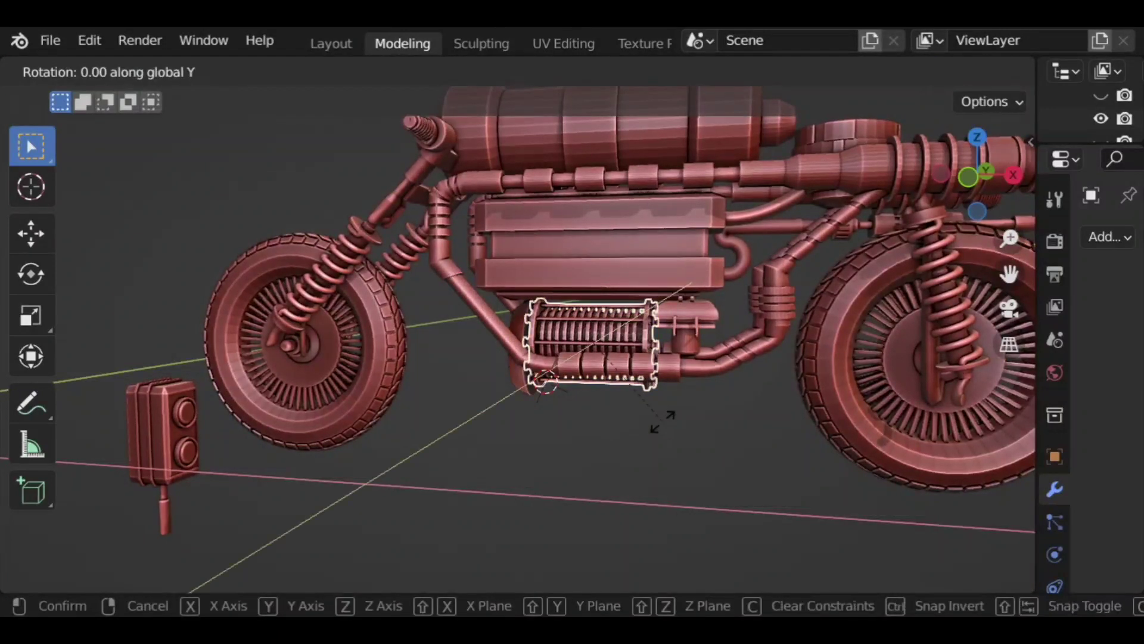
{"action": "left_click", "coordinate": [661, 420]}
Step: Rotate the disc about the Y axis so that it faces the opposite way
{"action": "left_click", "coordinate": [517, 324]}
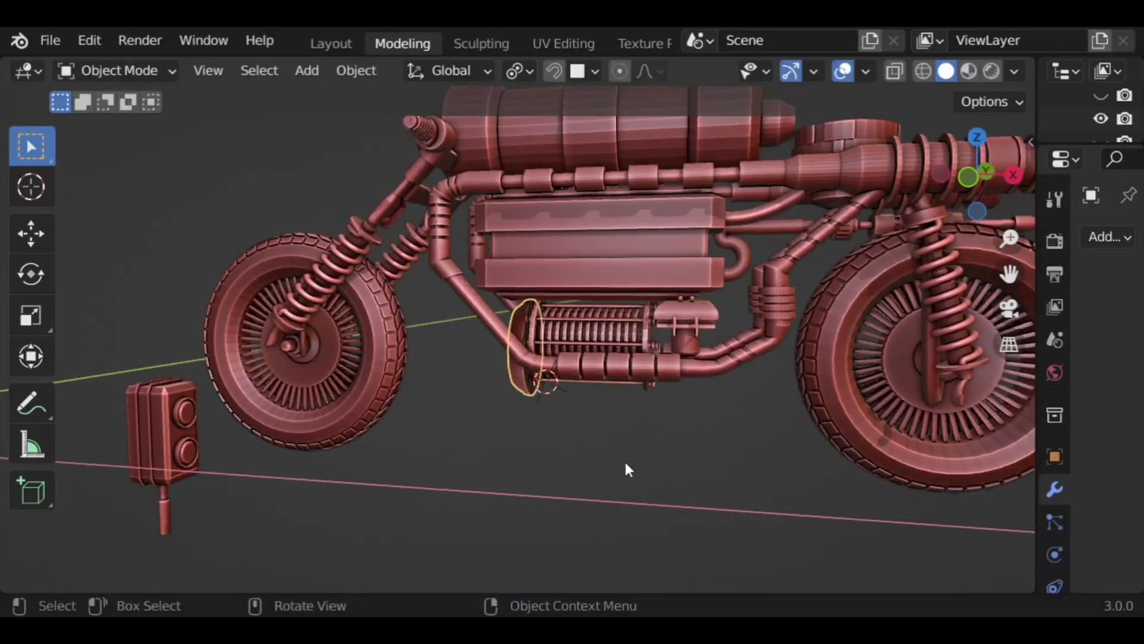
{"action": "key", "text": "r"}
{"action": "key", "text": "y"}
{"action": "left_click", "coordinate": [624, 460]}
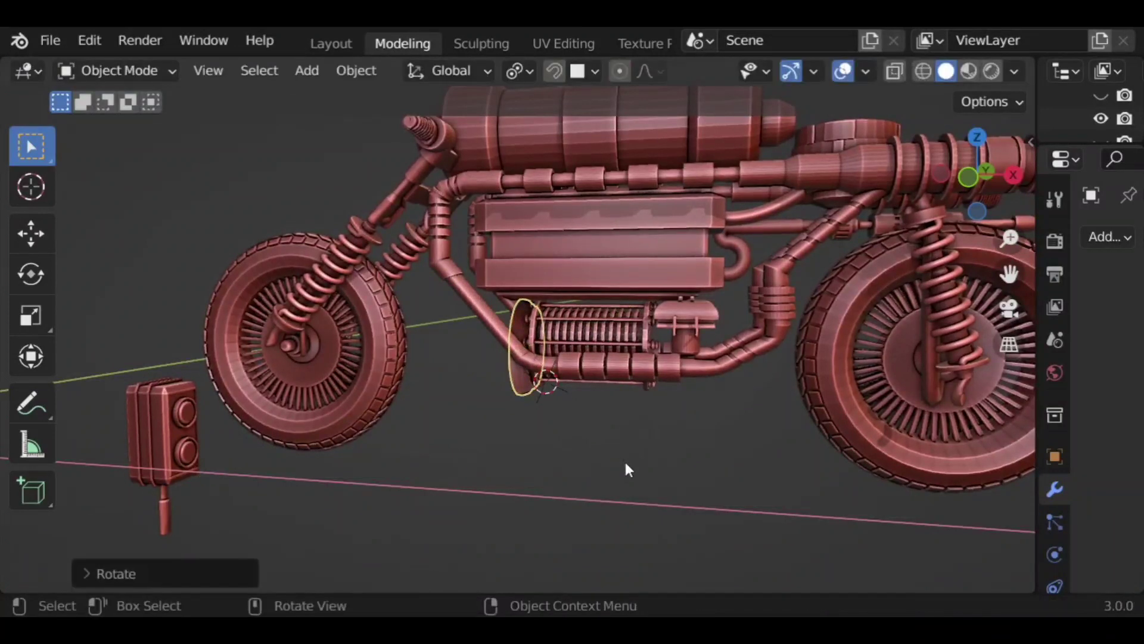
Step: Move the mushroom-shaped part in front of the ribbed cylinder and the disc behind it, both along X
{"action": "left_click", "coordinate": [691, 328]}
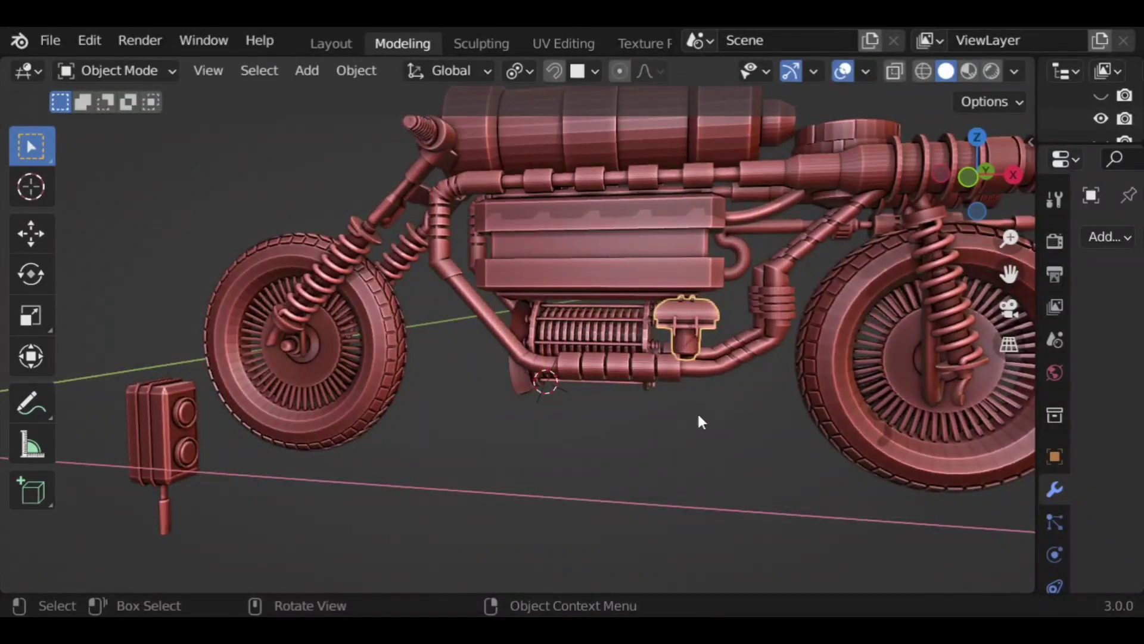
{"action": "key", "text": "g"}
{"action": "key", "text": "x"}
{"action": "left_click", "coordinate": [519, 386]}
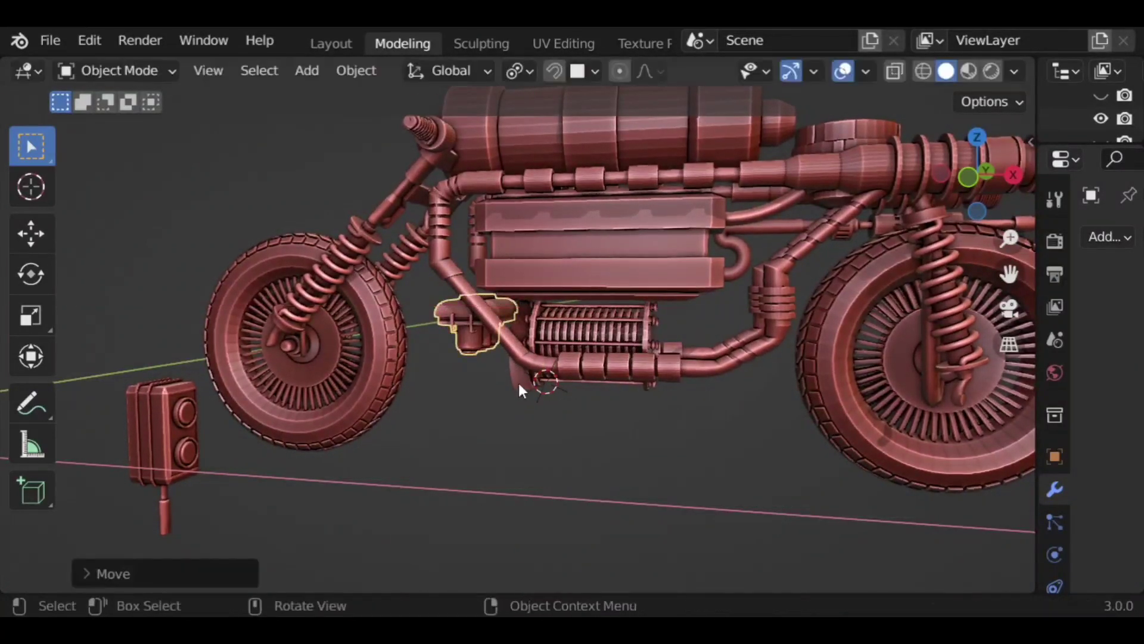
{"action": "key", "text": "g"}
{"action": "key", "text": "x"}
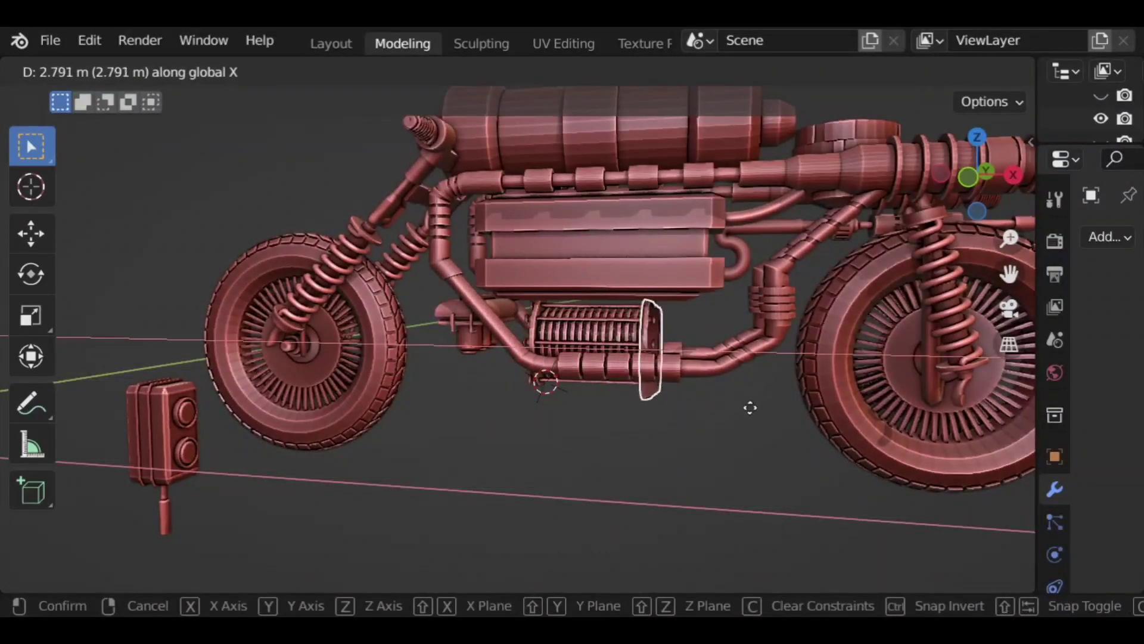
{"action": "left_click", "coordinate": [796, 403]}
Step: Move the ribbed cylinder about 0.9 m along X until it meets the disc
{"action": "left_click", "coordinate": [624, 339]}
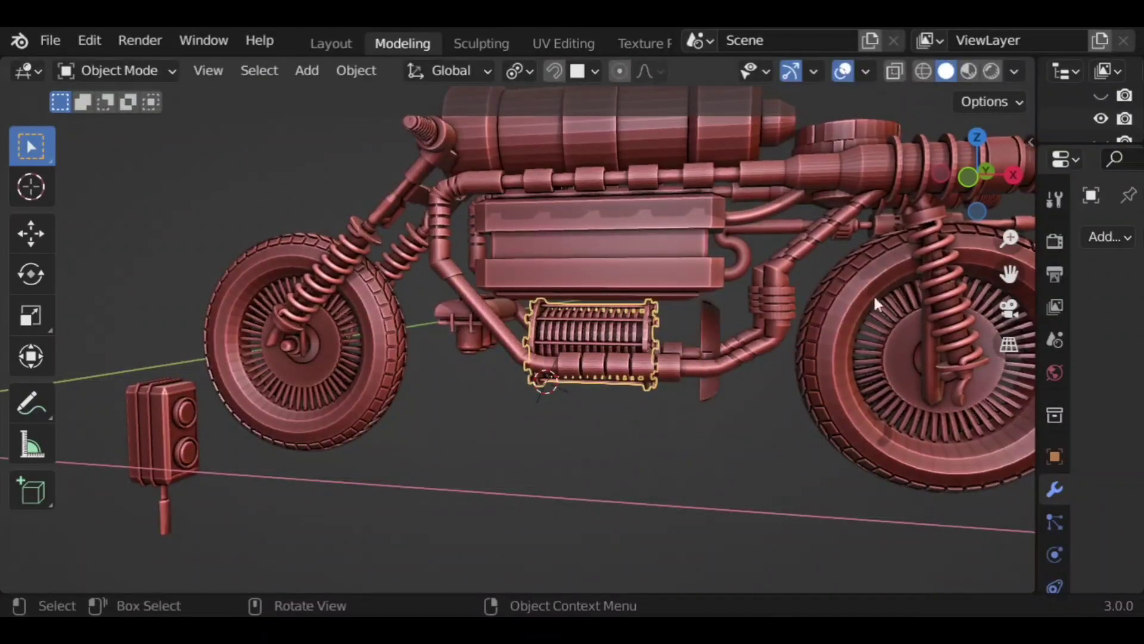
{"action": "left_click", "coordinate": [969, 177]}
{"action": "scroll", "coordinate": [831, 334], "scroll_direction": "up", "scroll_amount": 3}
{"action": "scroll", "coordinate": [832, 343], "scroll_direction": "up", "scroll_amount": 1}
{"action": "scroll", "coordinate": [736, 375], "scroll_direction": "down", "scroll_amount": 2, "text": "ctrl"}
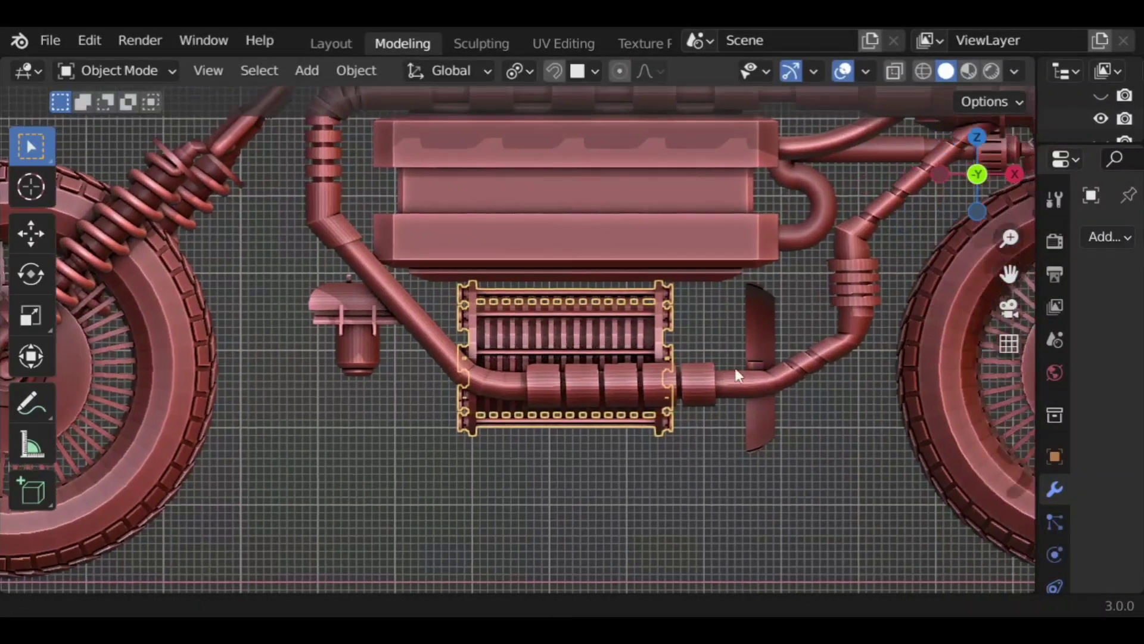
{"action": "key", "text": "g"}
{"action": "key", "text": "x"}
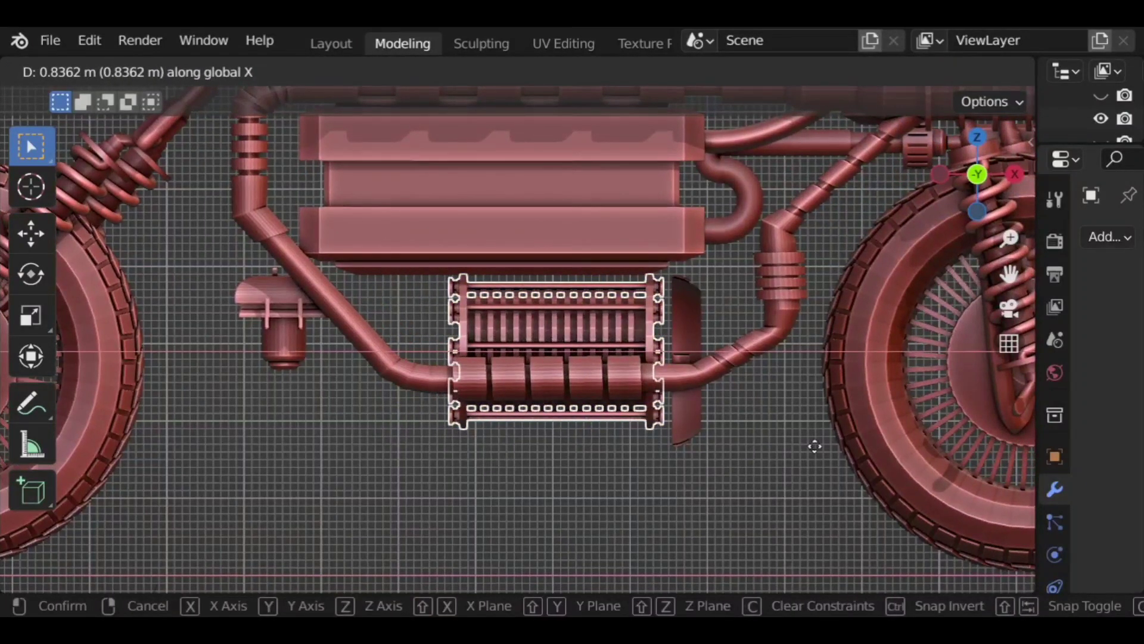
{"action": "left_click", "coordinate": [822, 447]}
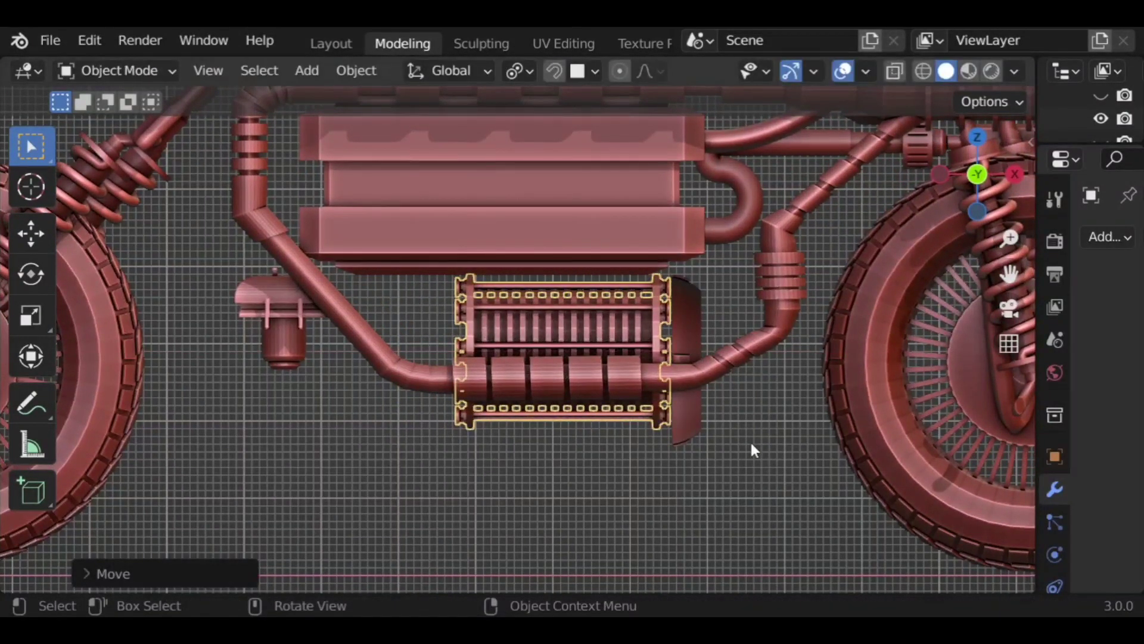
Step: Raise the disc about 0.1 m along Z and move the mushroom-shaped part about 1.5 m along X to the ribbed cylinder
{"action": "key", "text": "g"}
{"action": "key", "text": "z"}
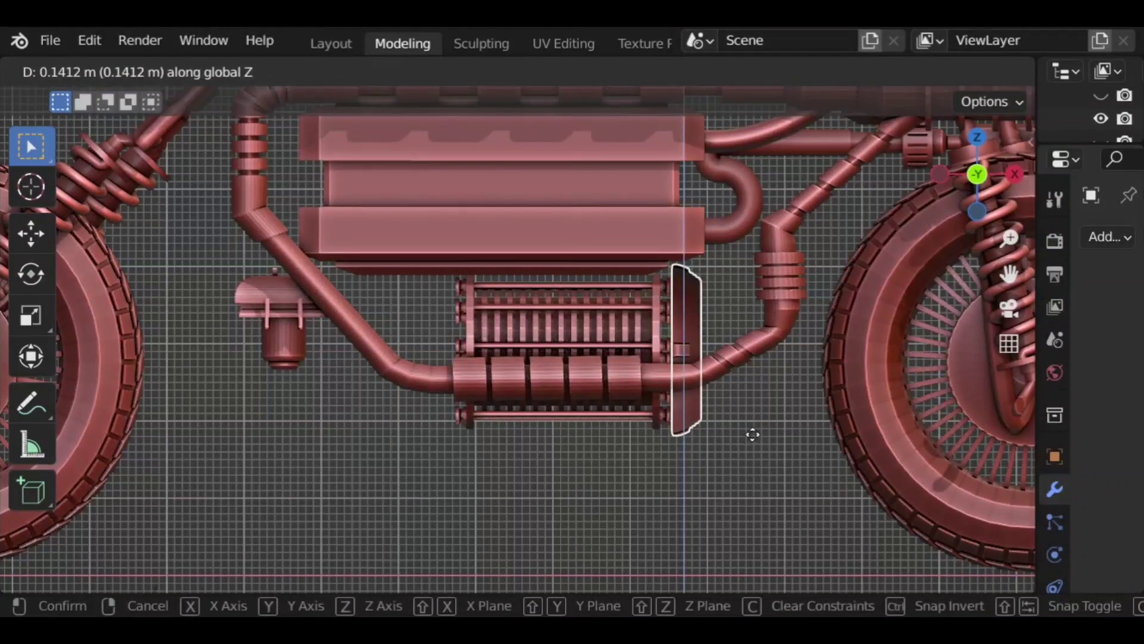
{"action": "left_click", "coordinate": [757, 437]}
{"action": "left_click", "coordinate": [270, 345]}
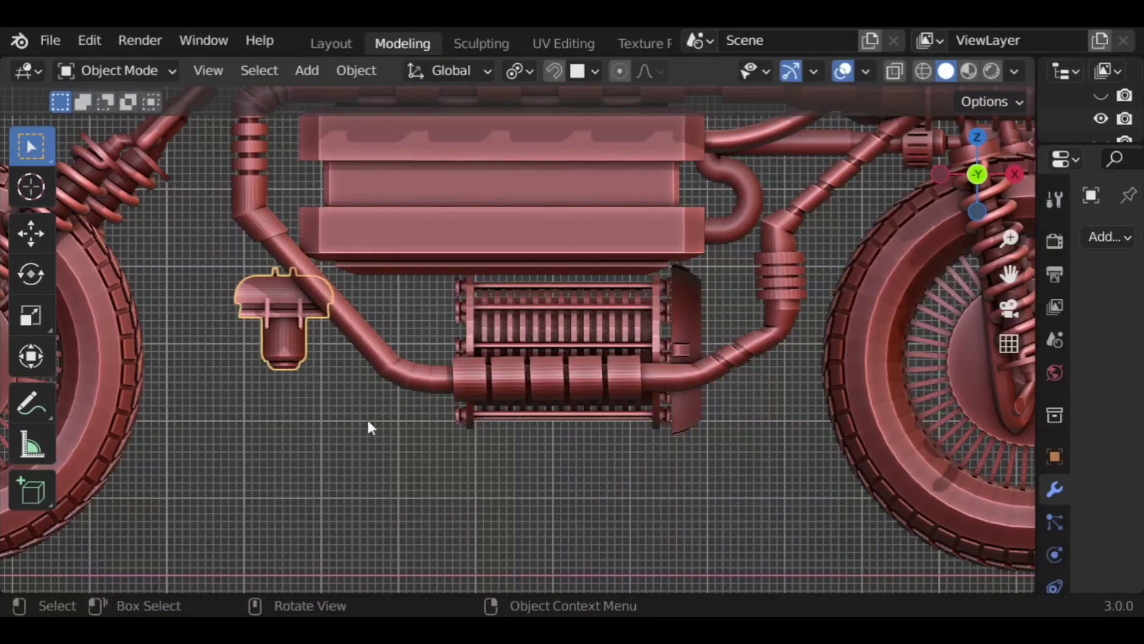
{"action": "key", "text": "g"}
{"action": "key", "text": "x"}
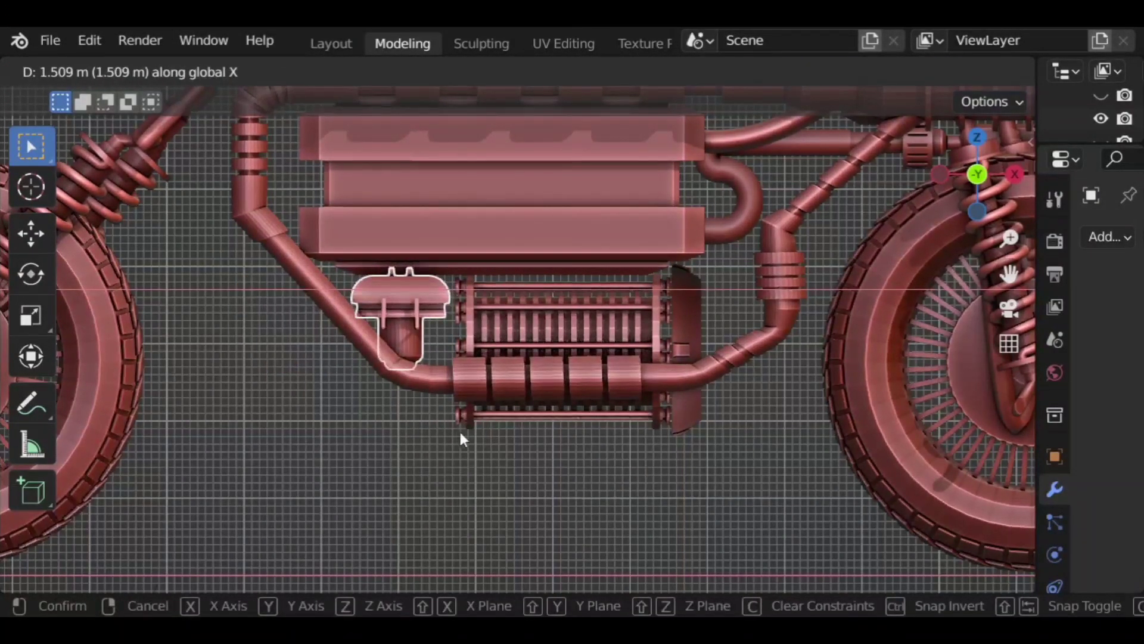
{"action": "left_click", "coordinate": [460, 435]}
Step: Delete the thin rod from the underside of the separate ribbed box part
{"action": "scroll", "coordinate": [447, 442], "scroll_direction": "down", "scroll_amount": 4}
{"action": "middle_click_drag", "start_coordinate": [447, 441], "coordinate": [289, 422]}
{"action": "key", "text": "Tab"}
{"action": "middle_click_drag", "start_coordinate": [366, 427], "coordinate": [465, 170]}
{"action": "key", "text": "ctrl+KP_Add"}
{"action": "key", "text": "ctrl+KP_Add"}
{"action": "key", "text": "ctrl+KP_Add"}
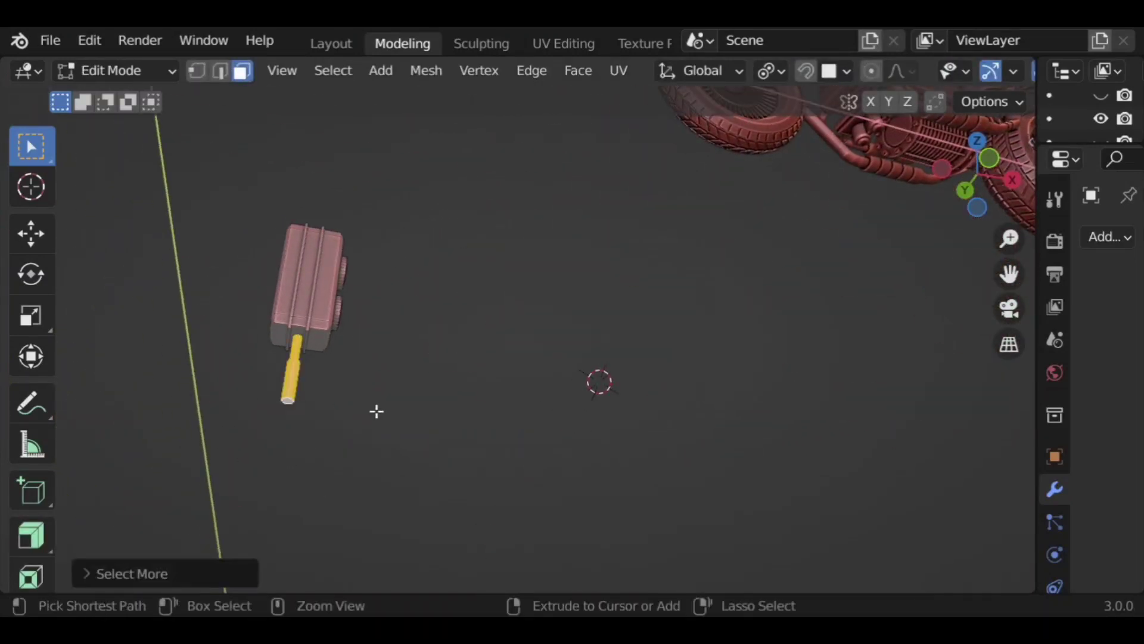
{"action": "key", "text": "x"}
{"action": "left_click", "coordinate": [362, 372]}
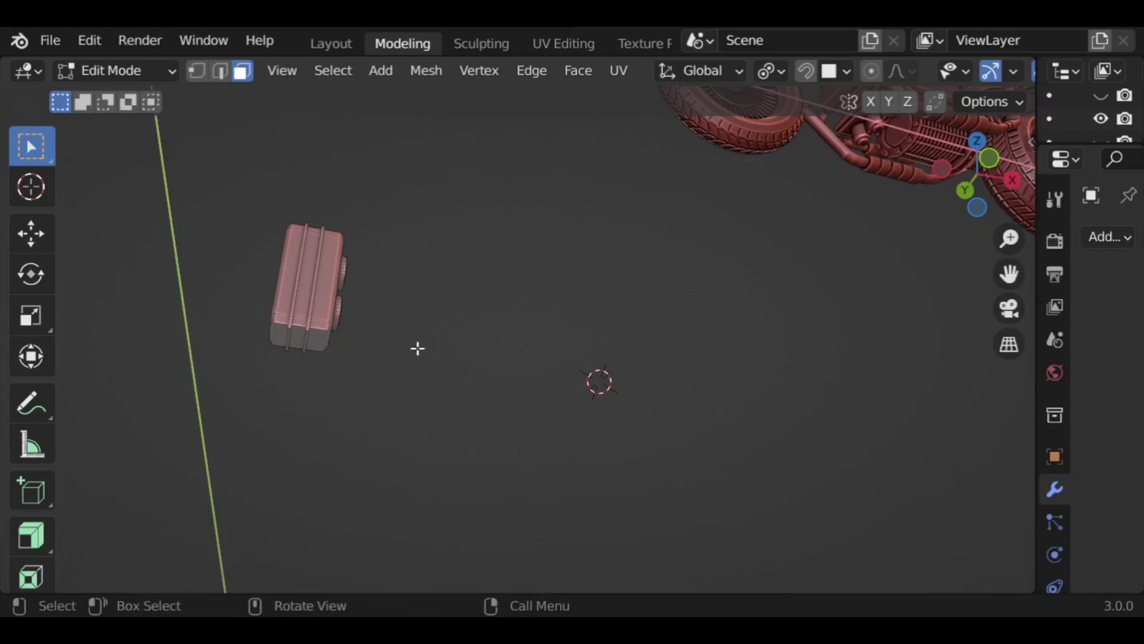
{"action": "key", "text": "Tab"}
Step: Move the ribbed box part about 18.7 m along X towards the motorcycle's front wheel
{"action": "middle_click_drag", "start_coordinate": [447, 311], "coordinate": [516, 374]}
{"action": "key", "text": "g"}
{"action": "key", "text": "x"}
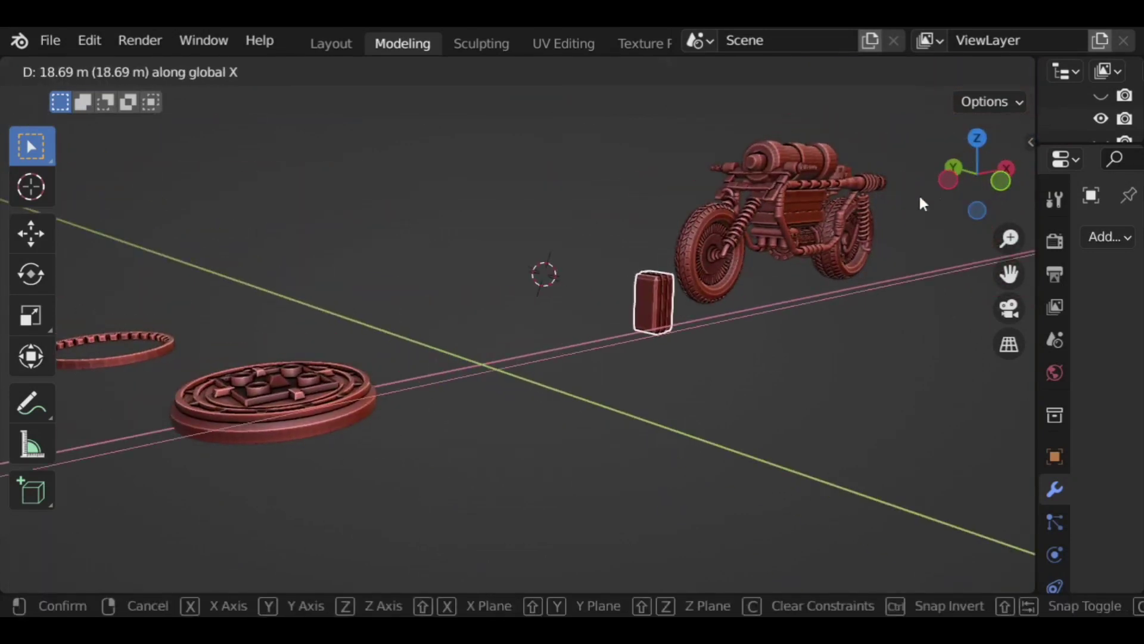
{"action": "left_click", "coordinate": [922, 204]}
Step: Rotate the box part about the Z axis so its two round lamps face away from the motorcycle
{"action": "key", "text": "r"}
{"action": "key", "text": "z"}
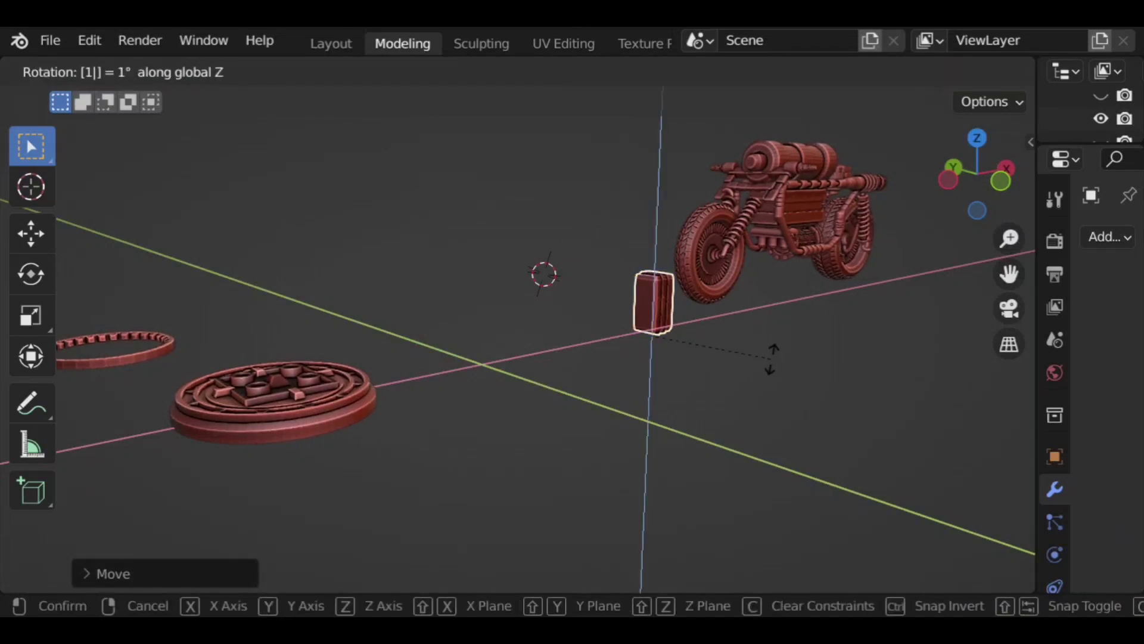
{"action": "key", "text": "Return"}
Step: Rotate the box part about the X axis so it lies lengthwise with its two lamps side by side facing forward
{"action": "key", "text": "r"}
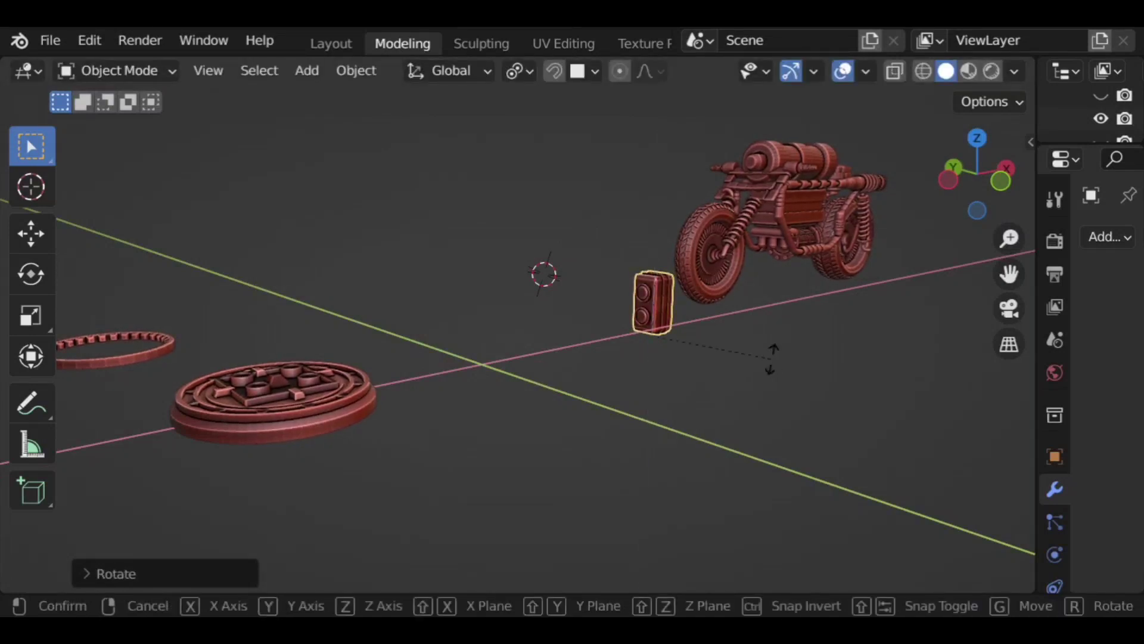
{"action": "key", "text": "Return"}
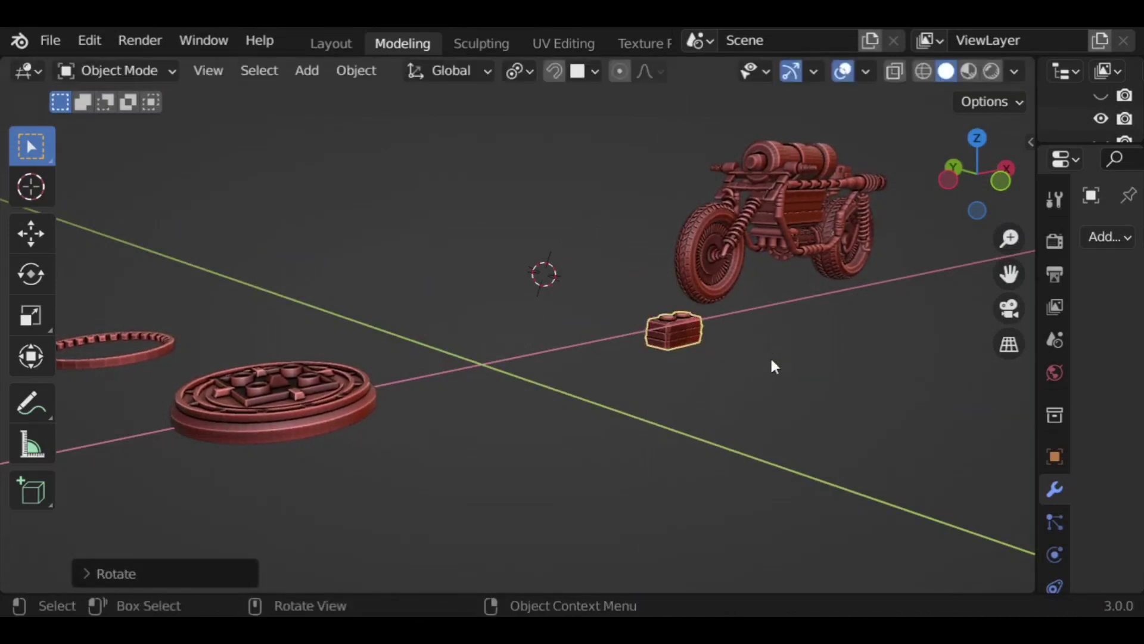
{"action": "key", "text": "r"}
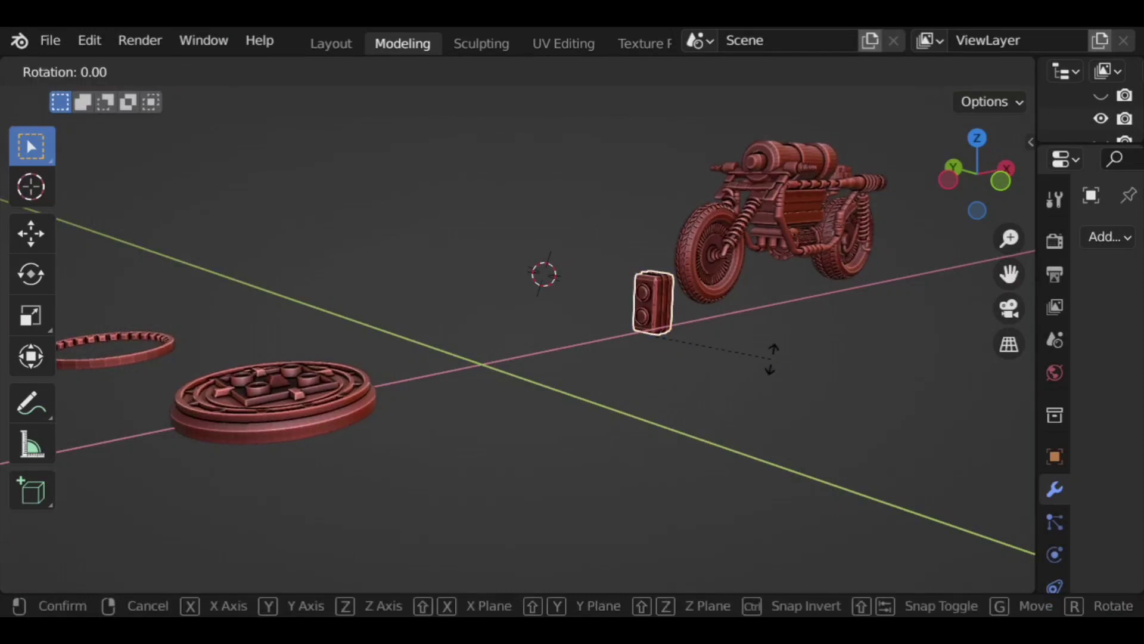
{"action": "key", "text": "Return"}
{"action": "key", "text": "r"}
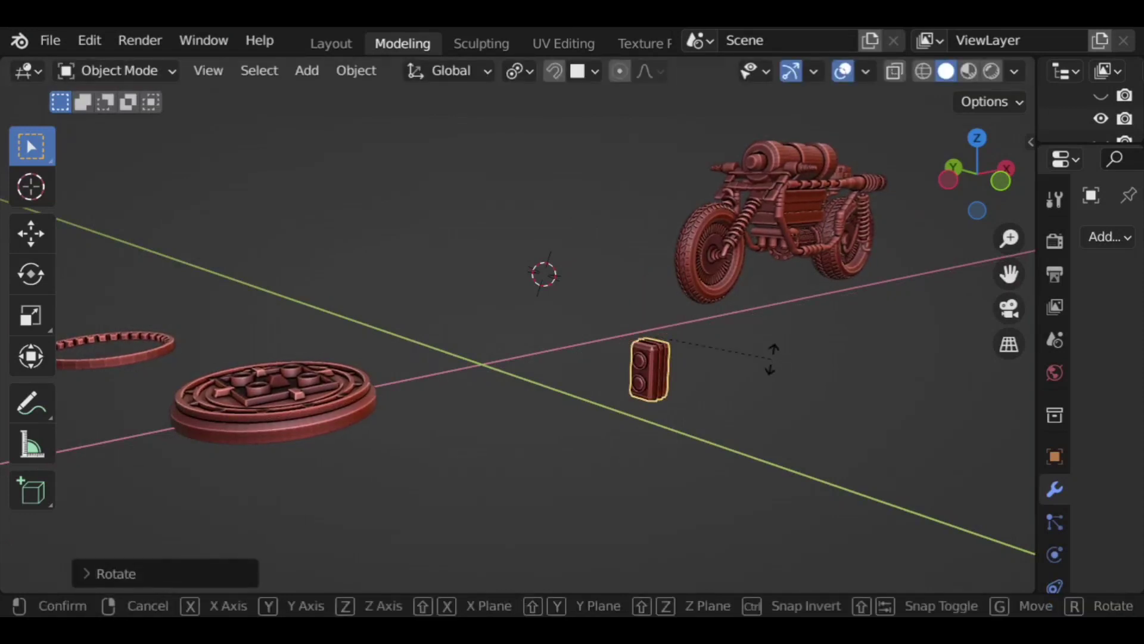
{"action": "key", "text": "x"}
{"action": "key", "text": "Return"}
Step: Scale the box part to about the width of the motorcycle's large top cylinder, judged from the front
{"action": "left_click", "coordinate": [948, 180]}
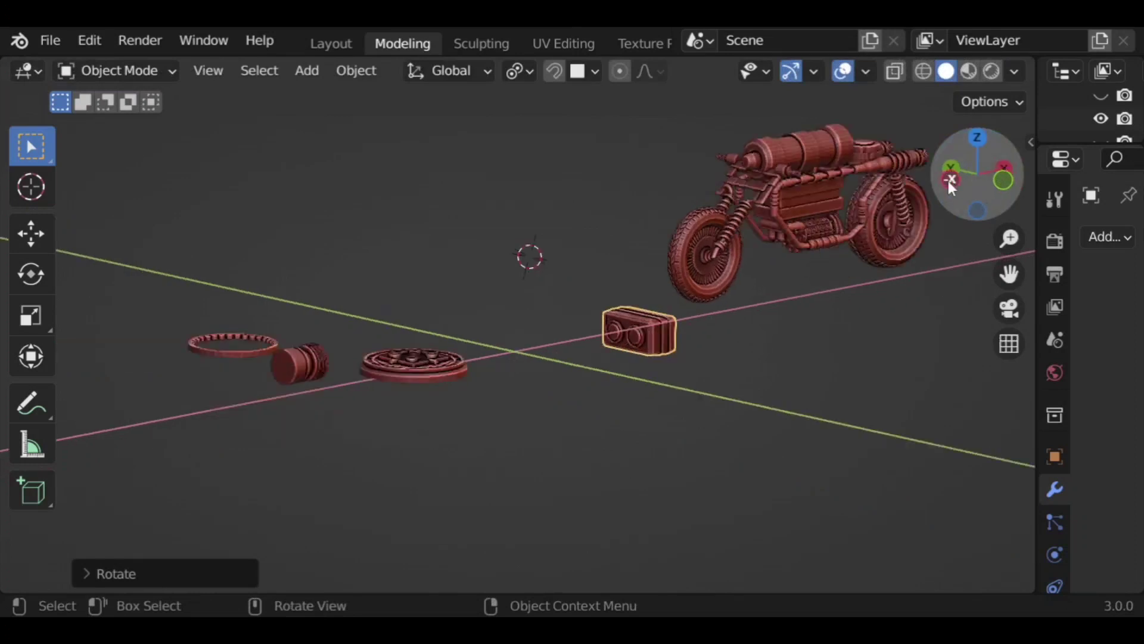
{"action": "key", "text": "r"}
{"action": "key", "text": "s"}
{"action": "left_click", "coordinate": [565, 440]}
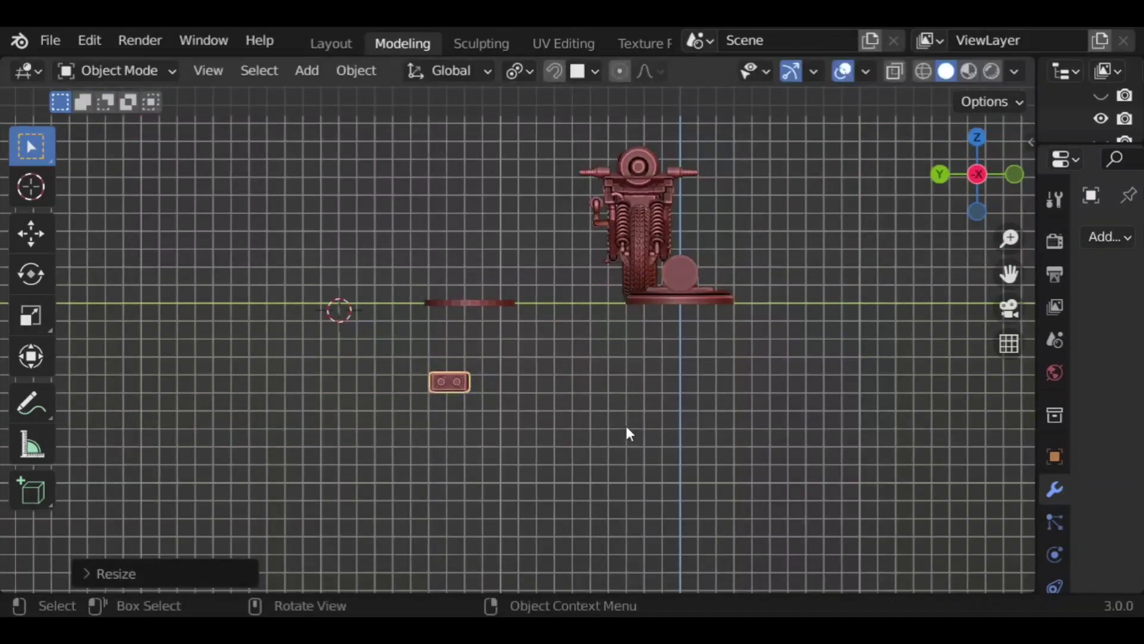
Step: Move the box part along Y into line with the motorcycle and raise it along Z to handlebar height
{"action": "key", "text": "g"}
{"action": "key", "text": "y"}
{"action": "left_click", "coordinate": [814, 428]}
{"action": "key", "text": "g"}
{"action": "key", "text": "z"}
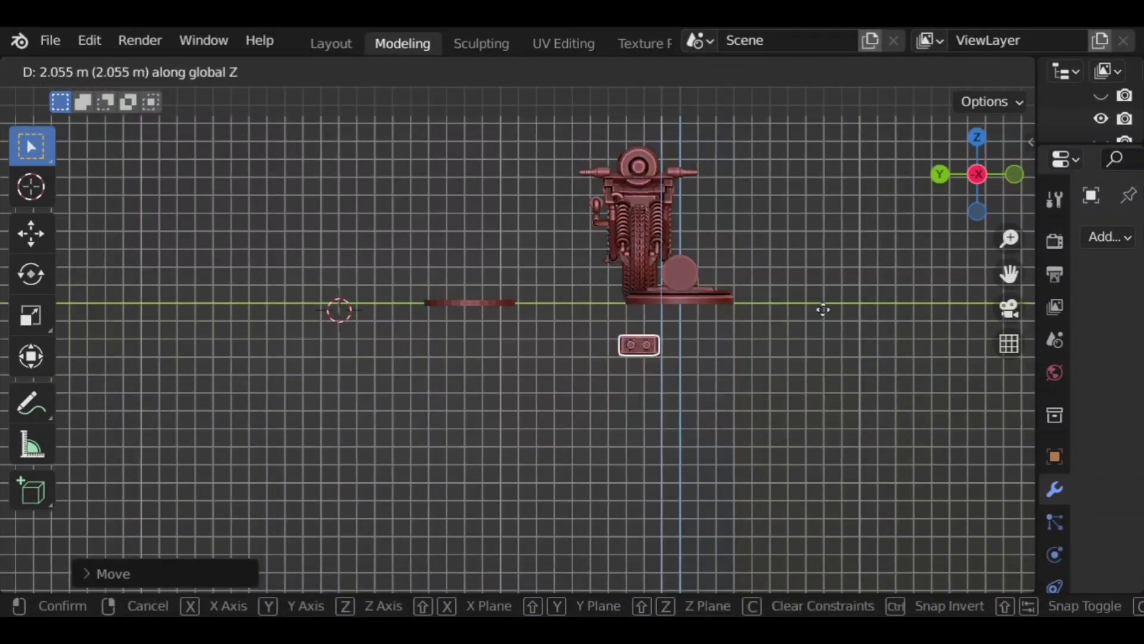
{"action": "left_click", "coordinate": [829, 209]}
Step: Move the box part along X to the front of the motorcycle, just ahead of the large top cylinder
{"action": "middle_click_drag", "start_coordinate": [840, 340], "coordinate": [840, 461]}
{"action": "key", "text": "g"}
{"action": "key", "text": "x"}
{"action": "left_click", "coordinate": [745, 408]}
{"action": "right_click", "coordinate": [840, 461], "text": "shift"}
{"action": "scroll", "coordinate": [722, 384], "scroll_direction": "up", "scroll_amount": 2}
{"action": "middle_click_drag", "start_coordinate": [723, 384], "coordinate": [673, 429]}
{"action": "left_click", "coordinate": [962, 189]}
{"action": "scroll", "coordinate": [792, 238], "scroll_direction": "up", "scroll_amount": 1}
{"action": "middle_click_drag", "start_coordinate": [763, 298], "coordinate": [655, 372], "text": "shift"}
{"action": "scroll", "coordinate": [667, 366], "scroll_direction": "up", "scroll_amount": 1}
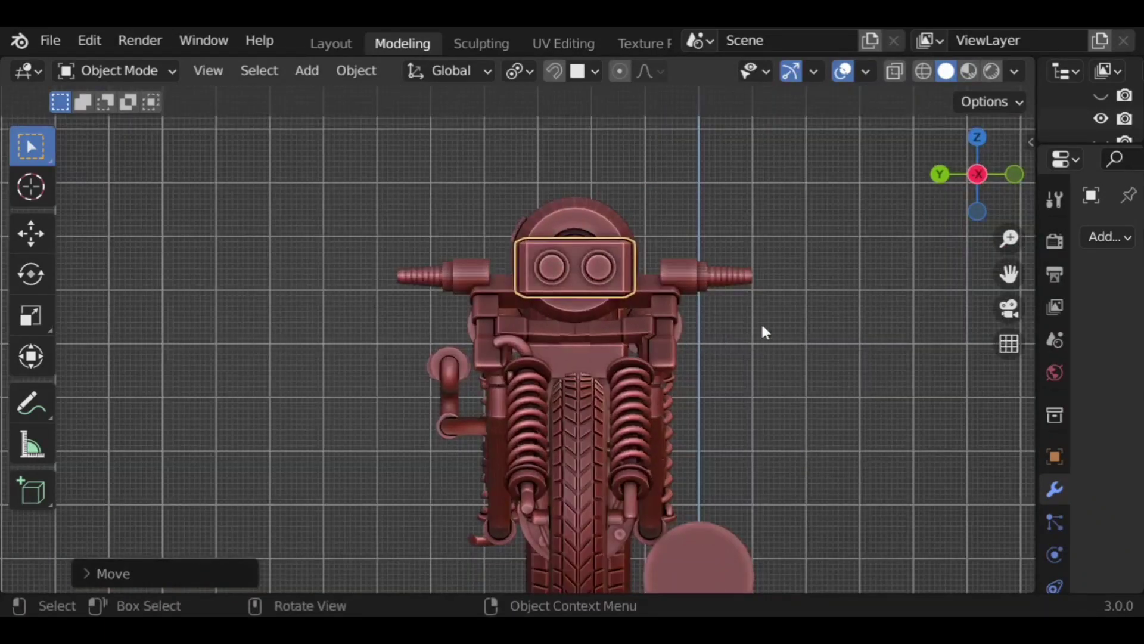
Step: Fit the box part as a headlight against the front of the top cylinder and adjust its height along Z
{"action": "middle_click_drag", "start_coordinate": [864, 409], "coordinate": [550, 312]}
{"action": "key", "text": "g"}
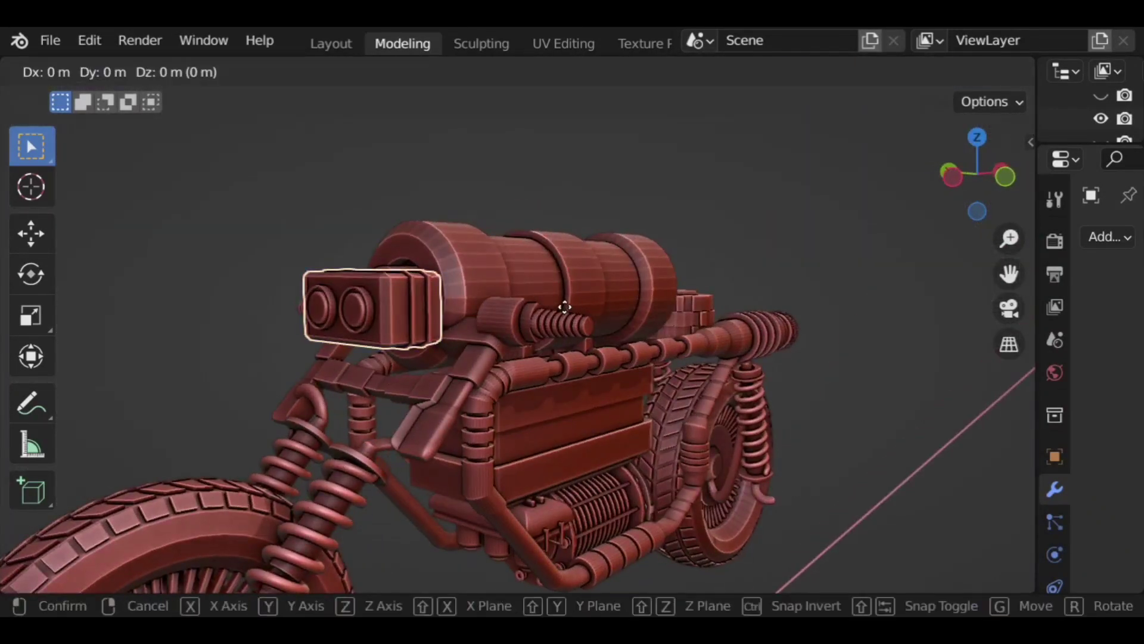
{"action": "left_click", "coordinate": [555, 311]}
{"action": "scroll", "coordinate": [618, 322], "scroll_direction": "down", "scroll_amount": 1}
{"action": "middle_click_drag", "start_coordinate": [617, 322], "coordinate": [360, 349]}
{"action": "key", "text": "g"}
{"action": "key", "text": "z"}
{"action": "left_click", "coordinate": [326, 245]}
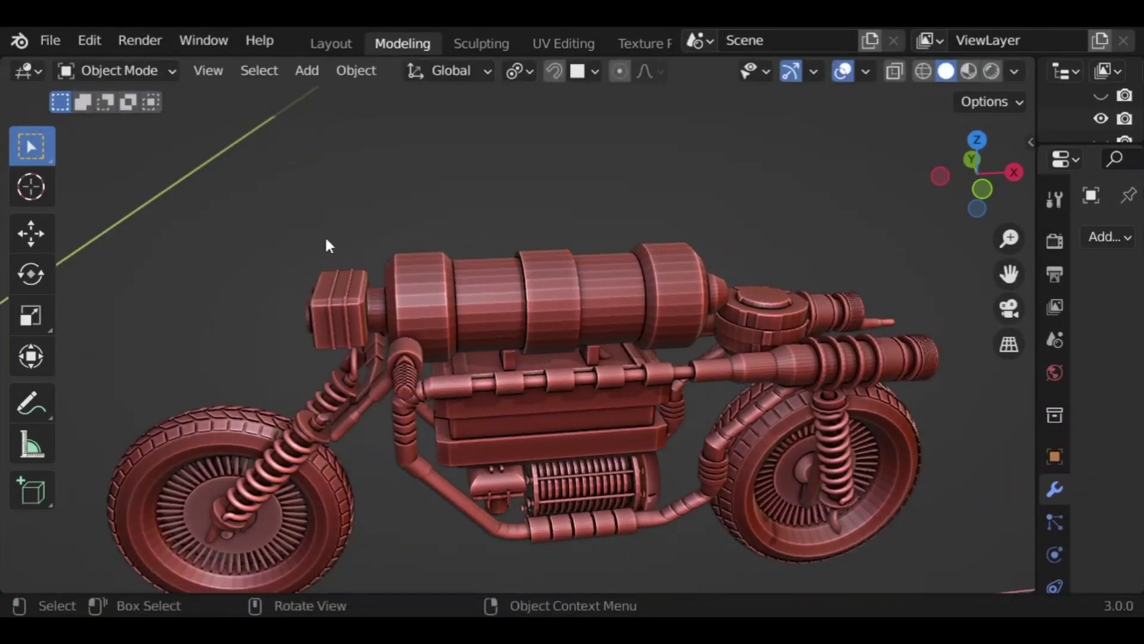
Step: Try the dark grey MatCap and the rainbow-coloured normal MatCap on the motorcycle in the viewport
{"action": "middle_click_drag", "start_coordinate": [326, 244], "coordinate": [467, 237]}
{"action": "scroll", "coordinate": [632, 426], "scroll_direction": "down", "scroll_amount": 4}
{"action": "mouse_move", "coordinate": [609, 427]}
{"action": "middle_mouse_down"}
{"action": "mouse_move", "coordinate": [557, 391]}
{"action": "mouse_move", "coordinate": [406, 392]}
{"action": "mouse_move", "coordinate": [390, 447]}
{"action": "mouse_move", "coordinate": [475, 378]}
{"action": "mouse_move", "coordinate": [920, 404]}
{"action": "mouse_move", "coordinate": [576, 414]}
{"action": "mouse_move", "coordinate": [602, 411]}
{"action": "middle_mouse_up"}
{"action": "left_click", "coordinate": [1014, 72]}
{"action": "left_click", "coordinate": [966, 238]}
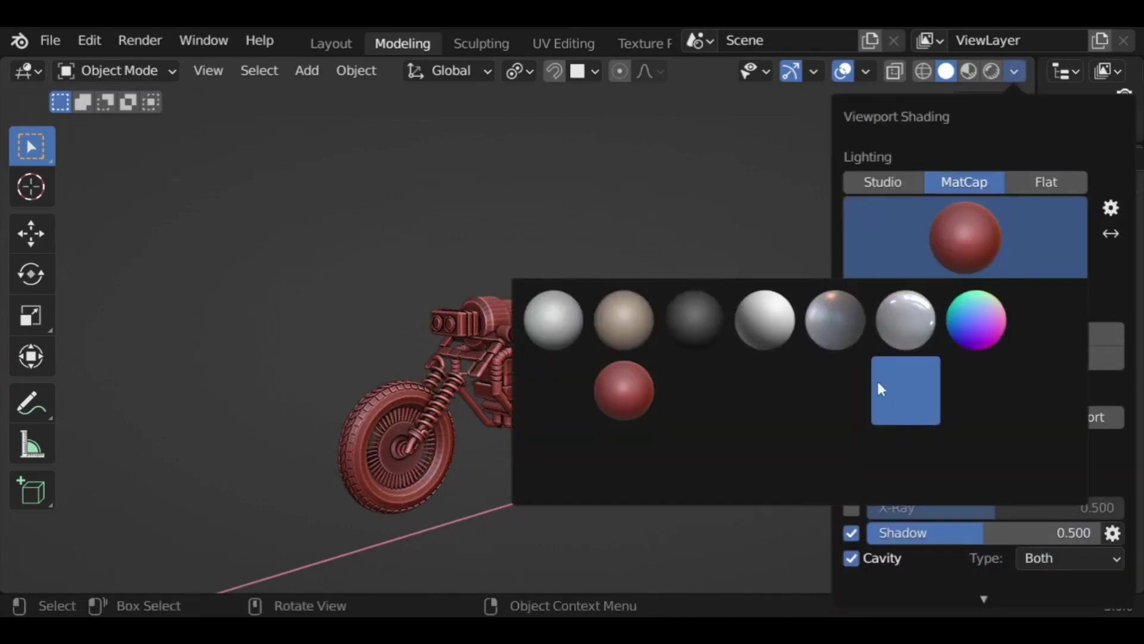
{"action": "left_click", "coordinate": [703, 325]}
{"action": "left_click", "coordinate": [964, 237]}
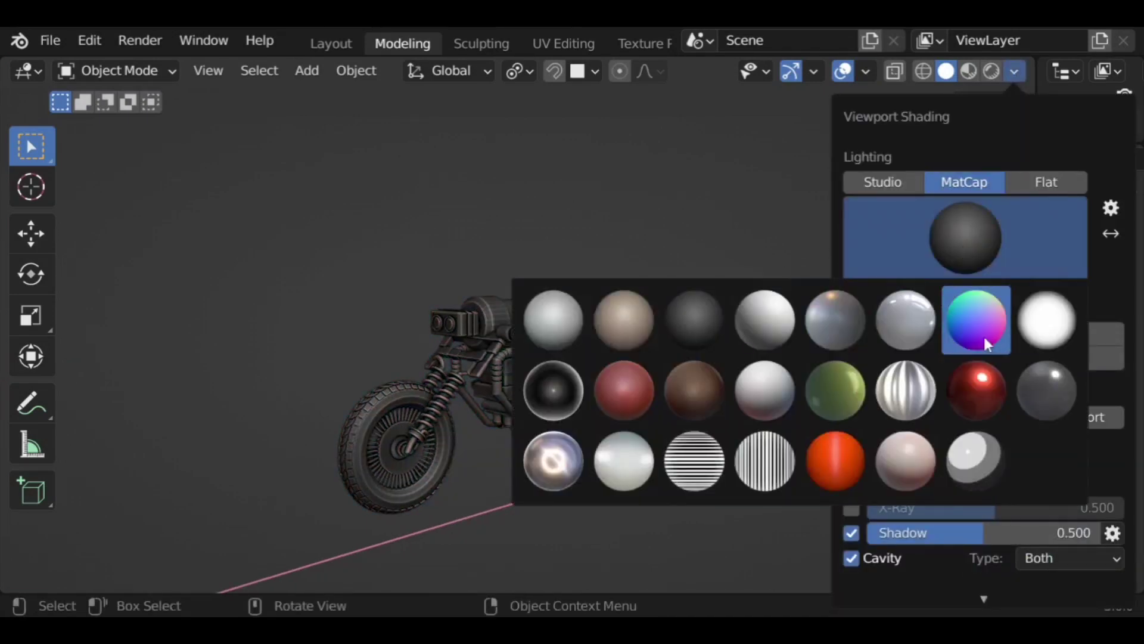
{"action": "left_click", "coordinate": [978, 317]}
{"action": "middle_click_drag", "start_coordinate": [696, 452], "coordinate": [859, 449]}
{"action": "middle_click_drag", "start_coordinate": [871, 443], "coordinate": [596, 440]}
Step: Set the viewport MatCap to the two-tone black and light grey one
{"action": "left_click", "coordinate": [1014, 71]}
{"action": "left_click", "coordinate": [991, 245]}
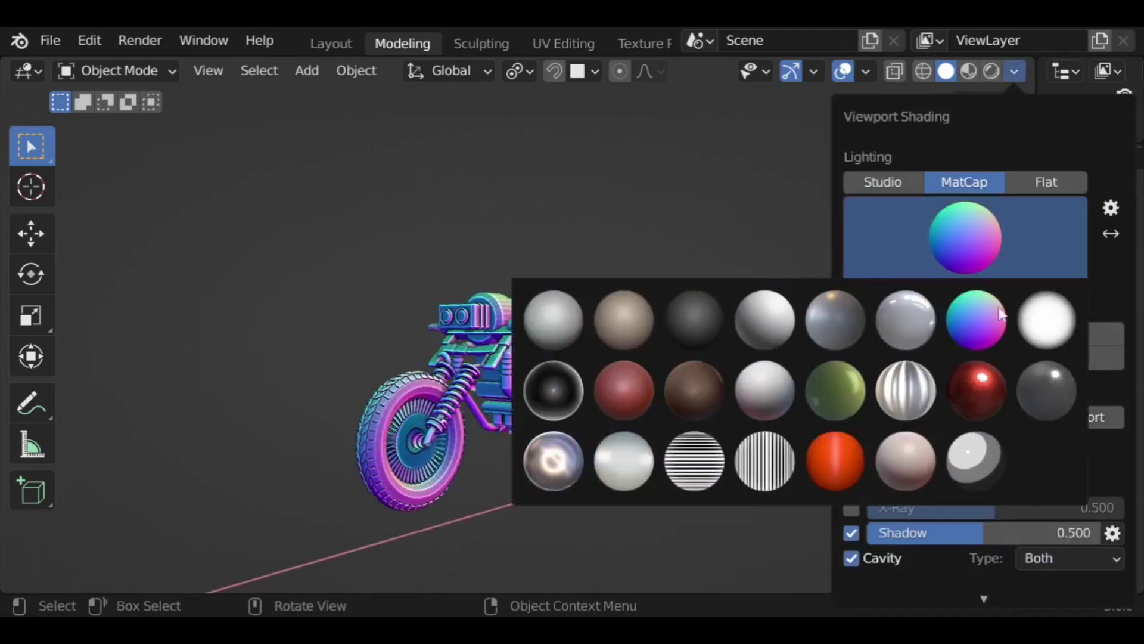
{"action": "left_click", "coordinate": [975, 462]}
{"action": "mouse_move", "coordinate": [701, 452]}
{"action": "middle_mouse_down"}
{"action": "mouse_move", "coordinate": [811, 458]}
{"action": "mouse_move", "coordinate": [894, 506]}
{"action": "mouse_move", "coordinate": [856, 572]}
{"action": "mouse_move", "coordinate": [731, 552]}
{"action": "mouse_move", "coordinate": [625, 494]}
{"action": "mouse_move", "coordinate": [606, 441]}
{"action": "mouse_move", "coordinate": [590, 434]}
{"action": "middle_mouse_up"}
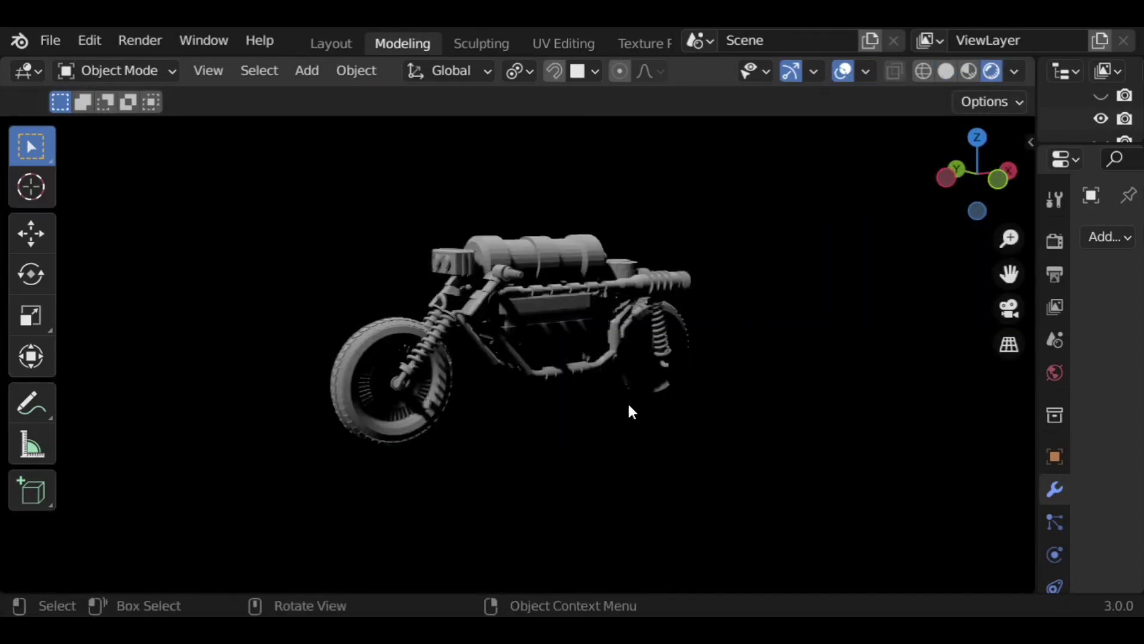
{"action": "middle_click_drag", "start_coordinate": [632, 411], "coordinate": [590, 396]}
{"action": "middle_click_drag", "start_coordinate": [521, 409], "coordinate": [793, 425]}
{"action": "middle_click_drag", "start_coordinate": [788, 381], "coordinate": [829, 376]}
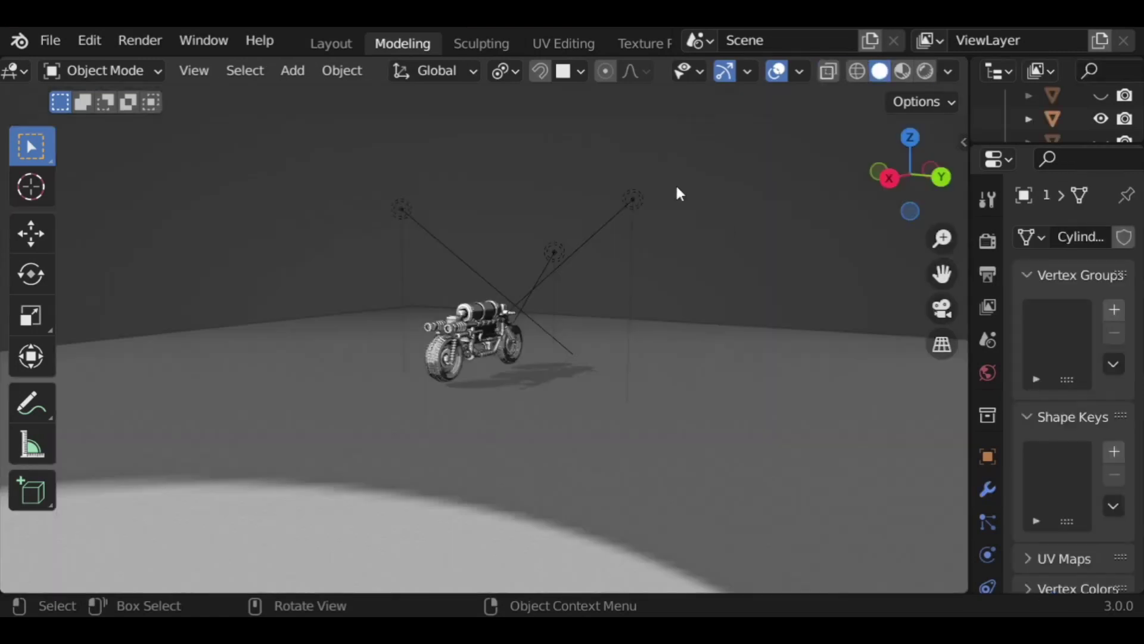
Step: Turn off the Extras overlay to hide the light symbols and switch the viewport to rendered shading
{"action": "left_click", "coordinate": [799, 71]}
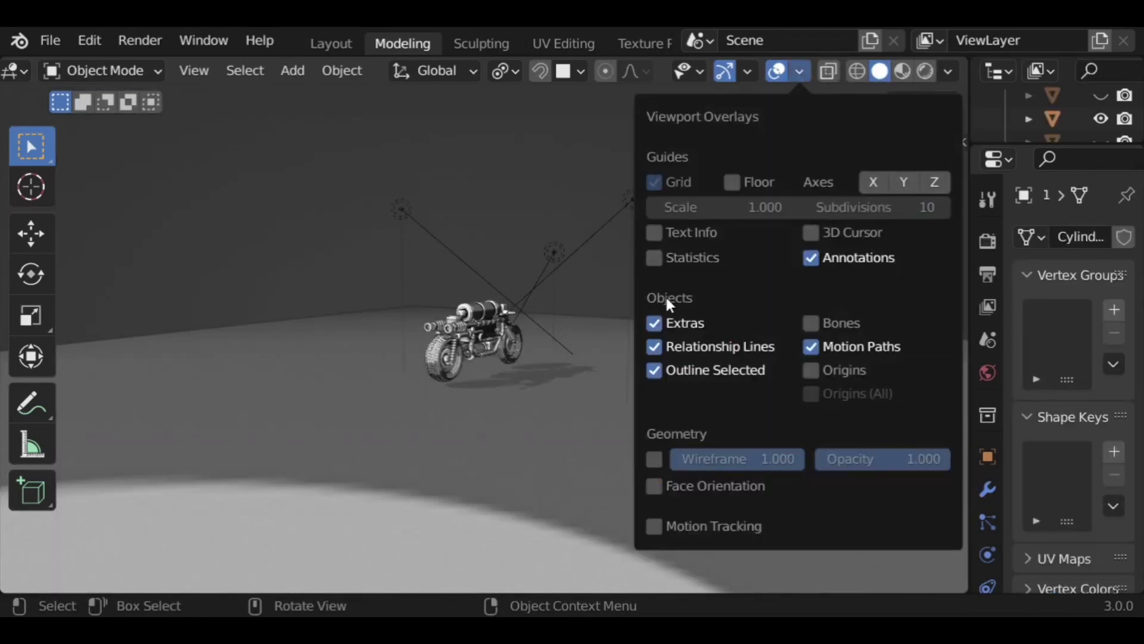
{"action": "left_click", "coordinate": [657, 321]}
{"action": "left_click", "coordinate": [925, 71]}
Step: Examine the rendered, lit motorcycle on its floor from the rear, front and sides, near and far
{"action": "scroll", "coordinate": [656, 250], "scroll_direction": "up", "scroll_amount": 8}
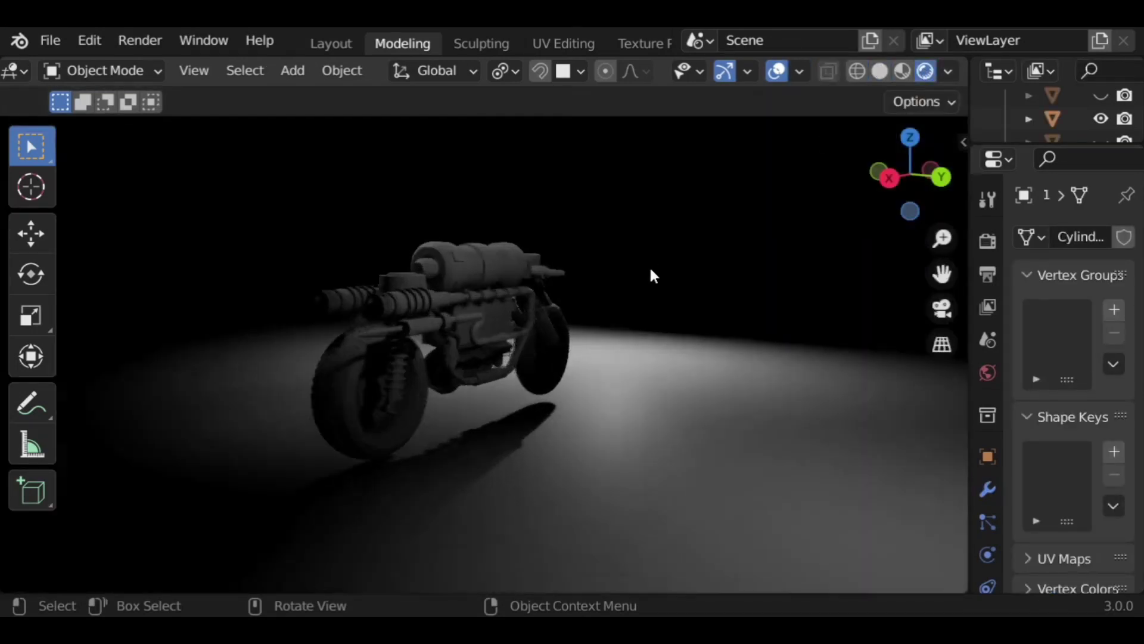
{"action": "scroll", "coordinate": [713, 367], "scroll_direction": "down", "scroll_amount": 5}
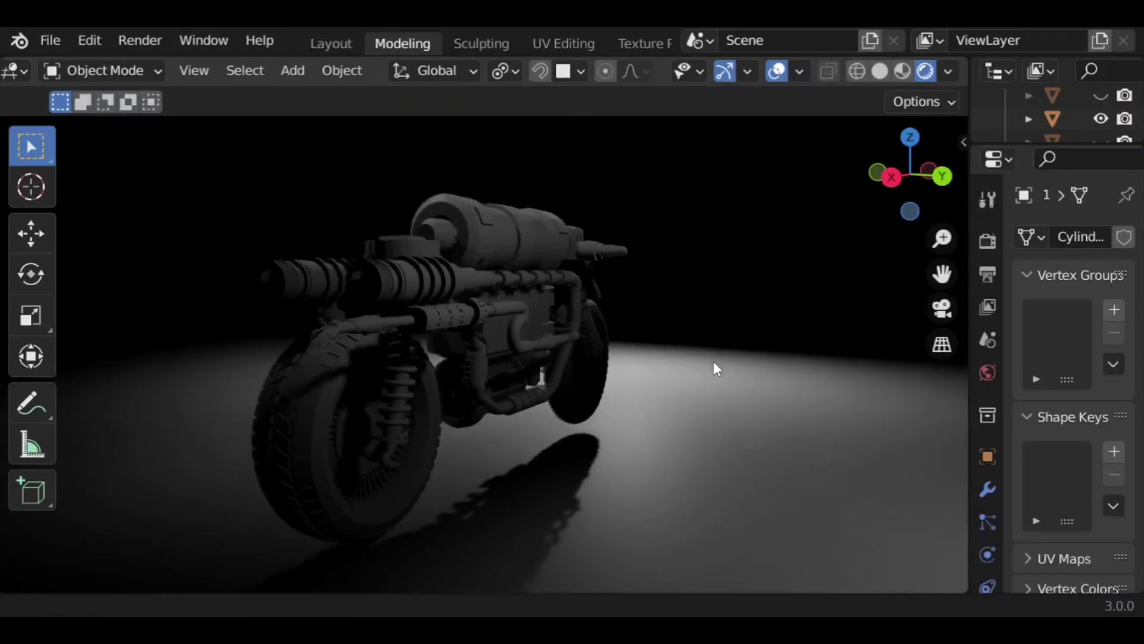
{"action": "middle_click_drag", "start_coordinate": [518, 394], "coordinate": [660, 380]}
{"action": "scroll", "coordinate": [436, 396], "scroll_direction": "up", "scroll_amount": 2}
{"action": "scroll", "coordinate": [439, 377], "scroll_direction": "down", "scroll_amount": 2}
{"action": "middle_click_drag", "start_coordinate": [439, 378], "coordinate": [536, 396]}
{"action": "scroll", "coordinate": [536, 396], "scroll_direction": "up", "scroll_amount": 2}
{"action": "scroll", "coordinate": [540, 396], "scroll_direction": "up", "scroll_amount": 2}
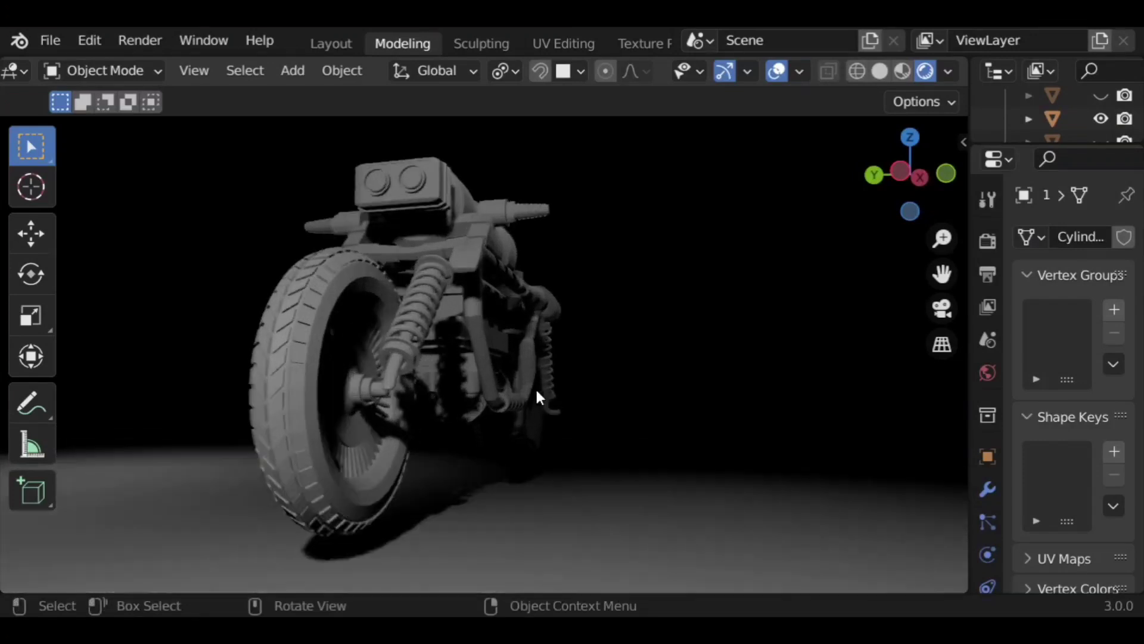
{"action": "middle_click_drag", "start_coordinate": [629, 352], "coordinate": [498, 391]}
{"action": "scroll", "coordinate": [617, 385], "scroll_direction": "down", "scroll_amount": 3}
{"action": "middle_click_drag", "start_coordinate": [684, 392], "coordinate": [137, 373]}
{"action": "scroll", "coordinate": [139, 368], "scroll_direction": "up", "scroll_amount": 2}
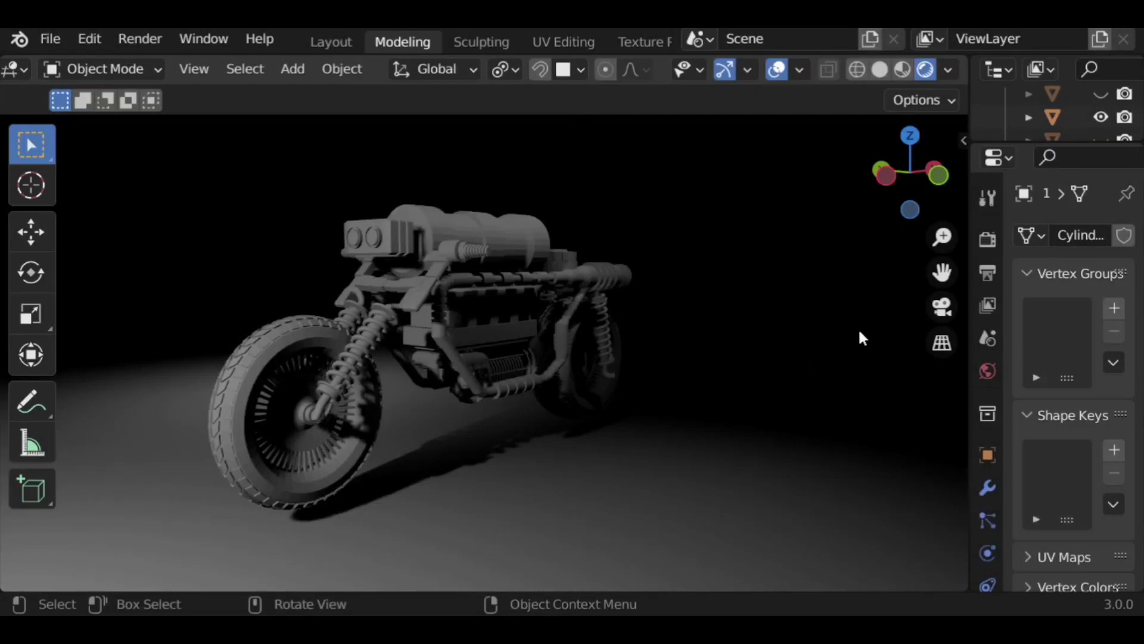
Step: Return the viewport to solid shading and review the finished motorcycle from both sides and the front
{"action": "left_click", "coordinate": [880, 69]}
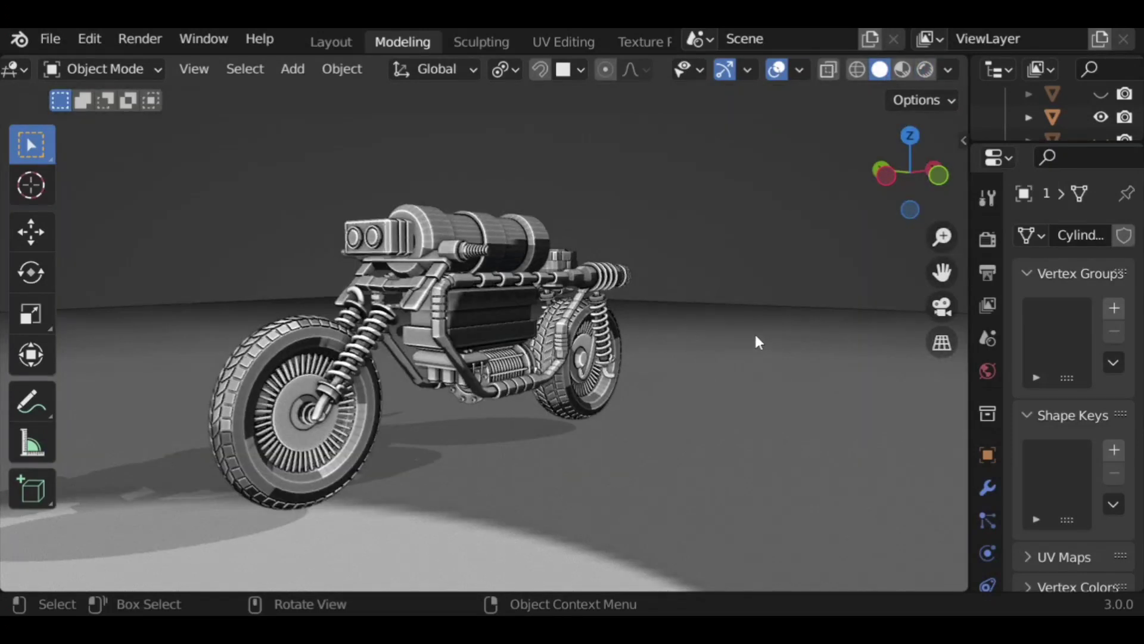
{"action": "middle_click_drag", "start_coordinate": [522, 462], "coordinate": [669, 291]}
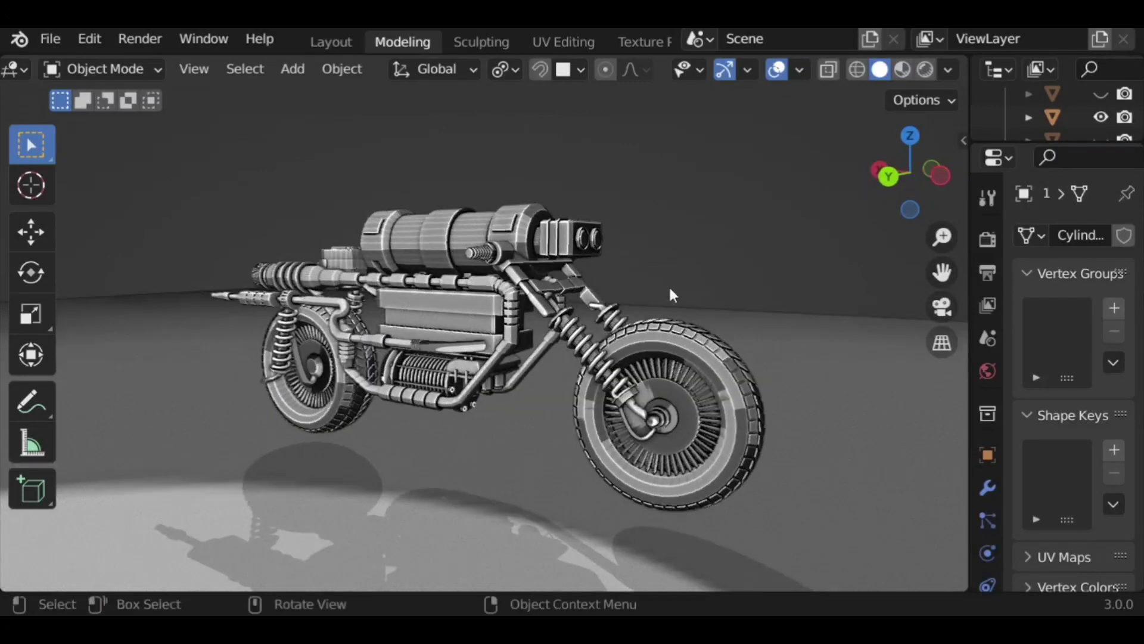
{"action": "middle_click_drag", "start_coordinate": [369, 381], "coordinate": [481, 352]}
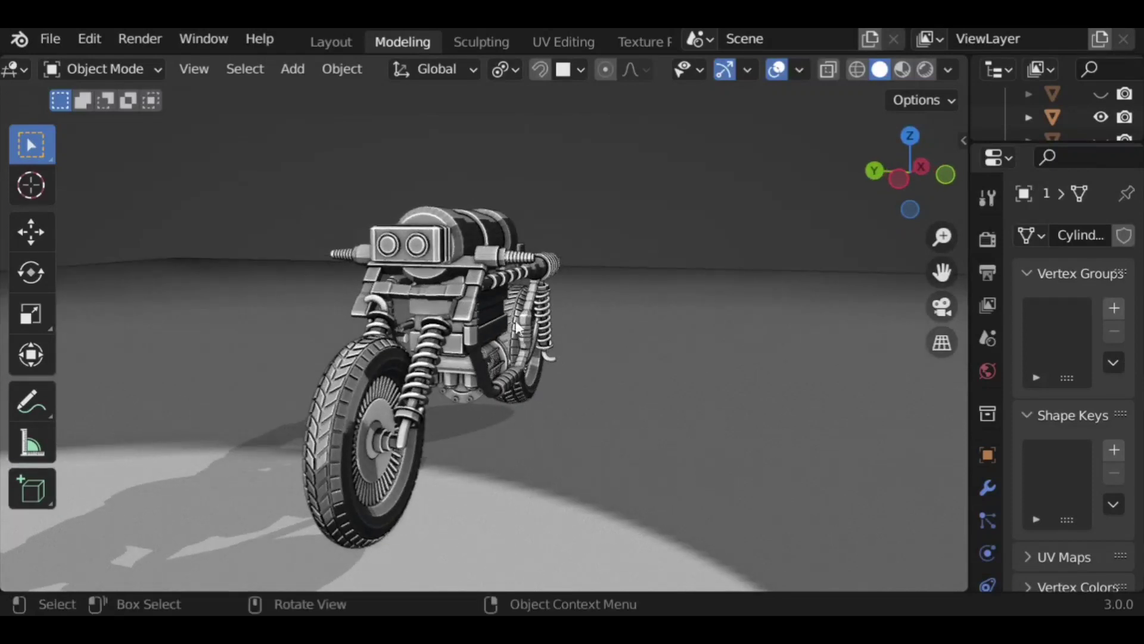